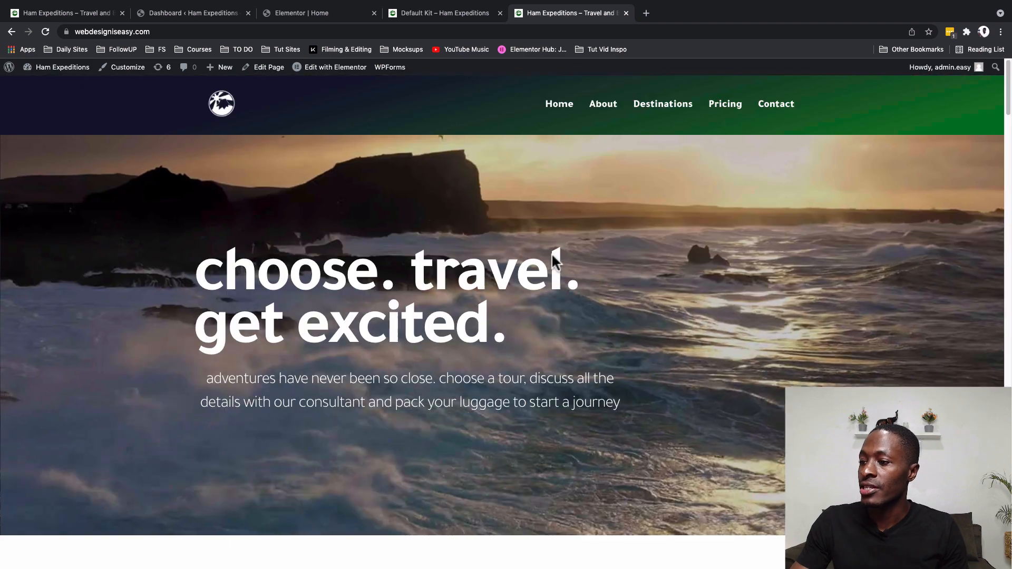
# Step: Review the finished Ham Expeditions one-page site from the hero section down to the map and contact details
pyautogui.scroll(-15, 551, 252)
pyautogui.scroll(-7, 561, 271)
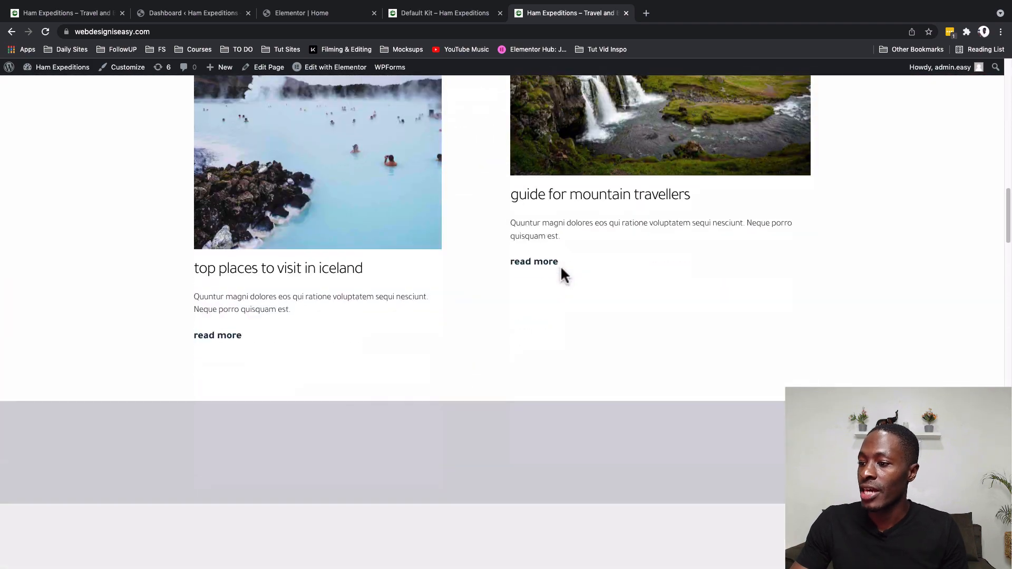
pyautogui.scroll(-4, 560, 269)
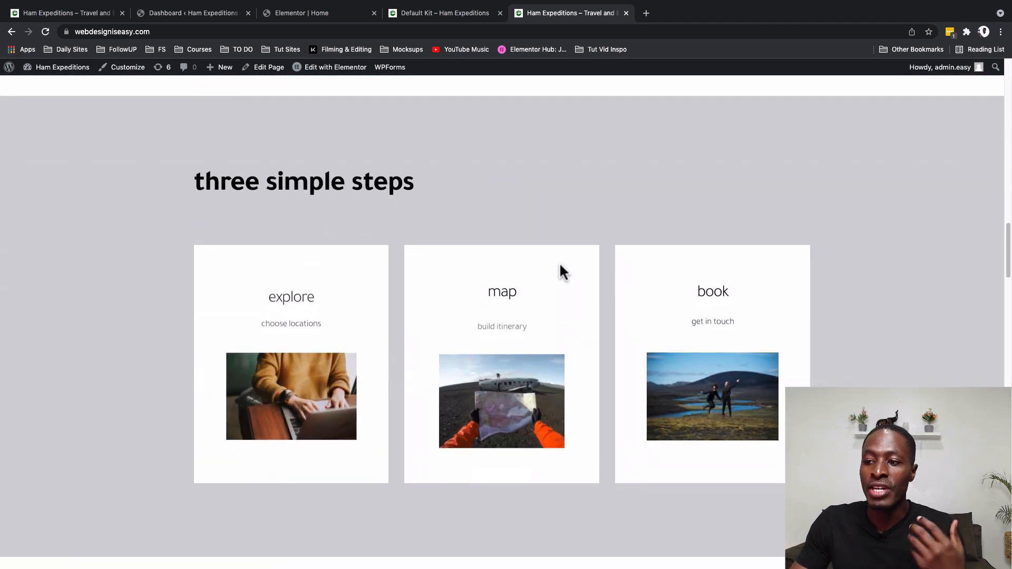
pyautogui.scroll(-3, 561, 267)
pyautogui.scroll(-12, 561, 264)
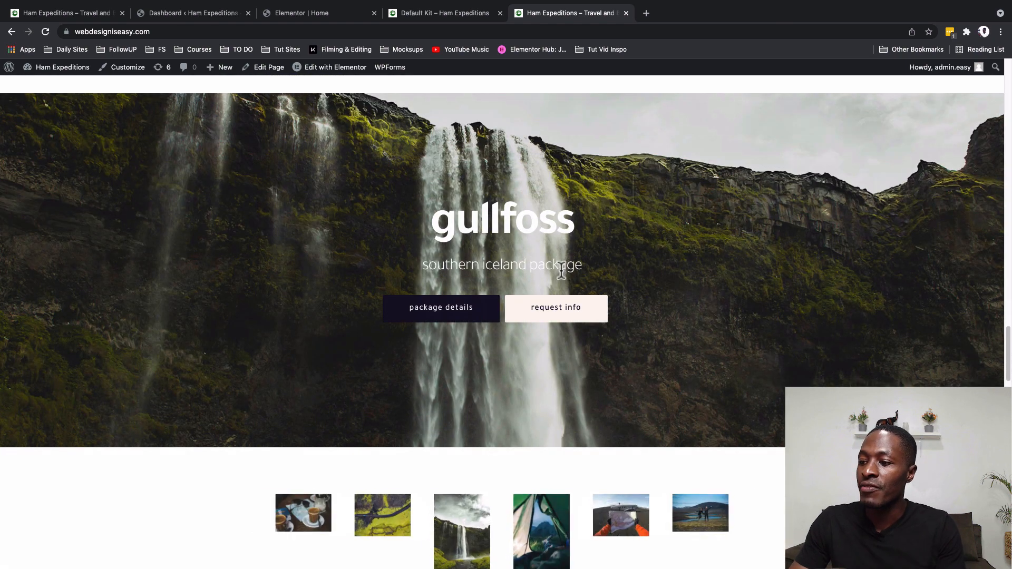
pyautogui.scroll(-4, 560, 267)
pyautogui.scroll(-8, 560, 277)
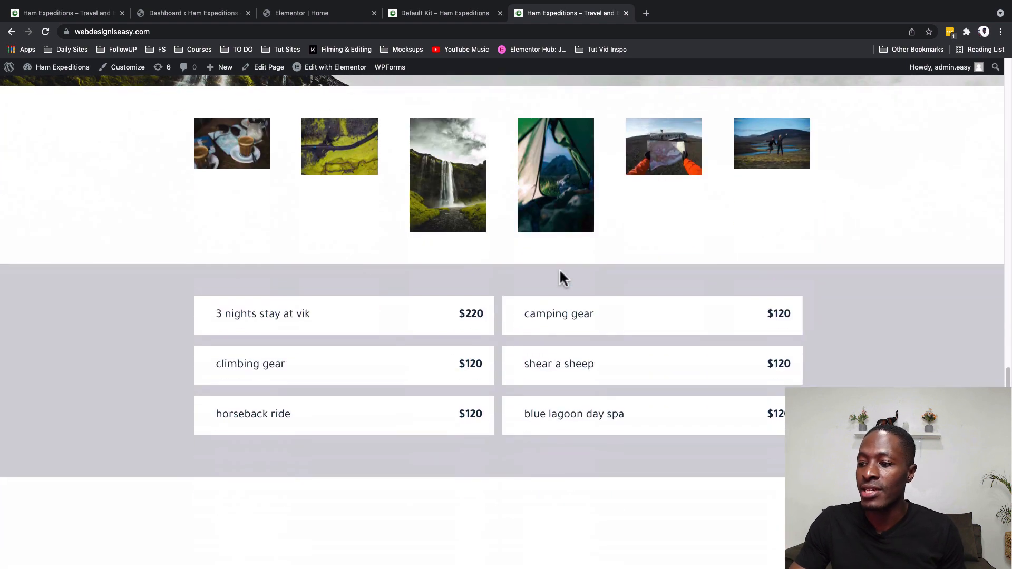
pyautogui.scroll(-1, 501, 329)
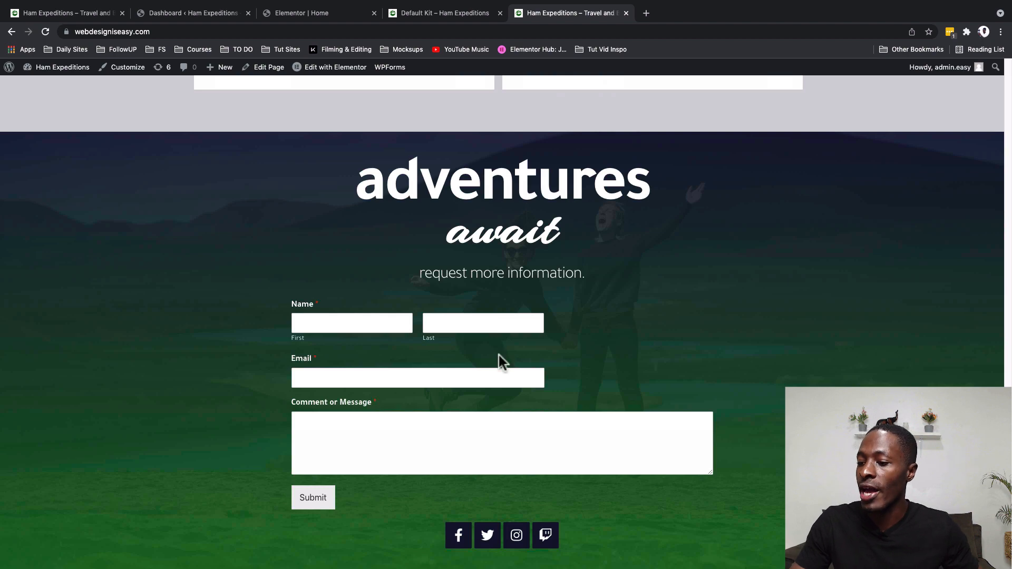
pyautogui.scroll(-4, 499, 354)
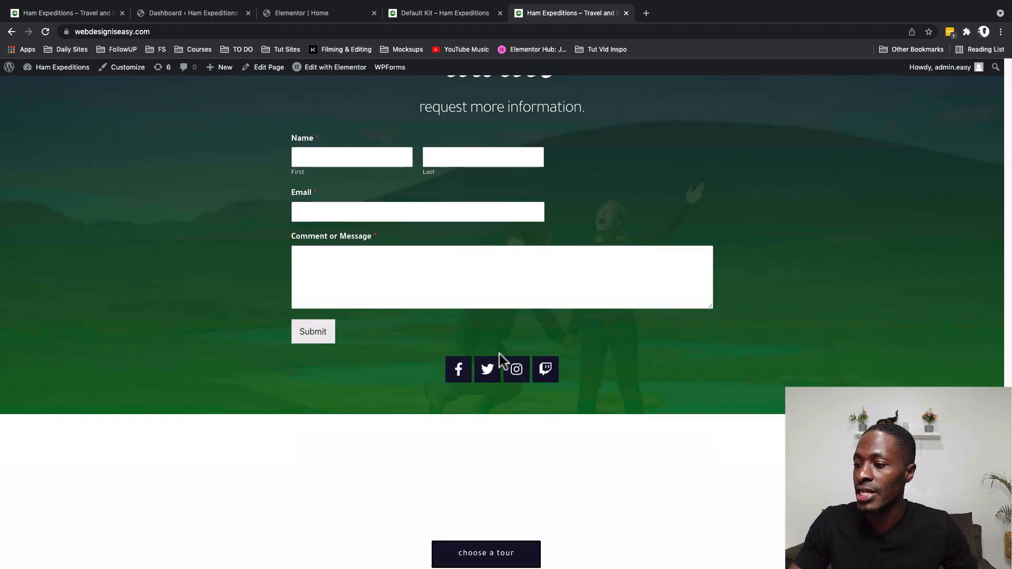
pyautogui.scroll(-6, 509, 339)
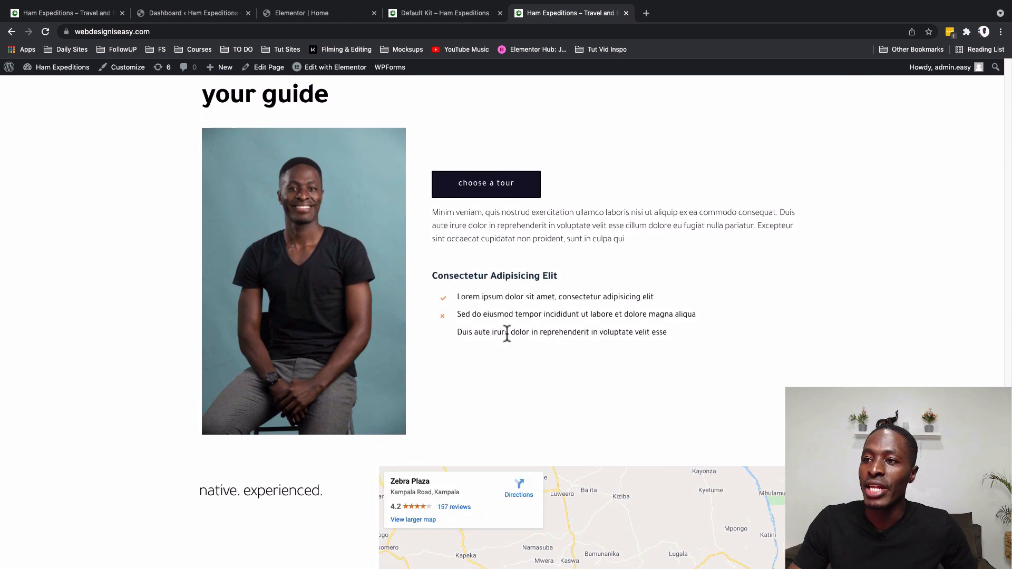
pyautogui.scroll(1, 507, 335)
pyautogui.scroll(-6, 508, 336)
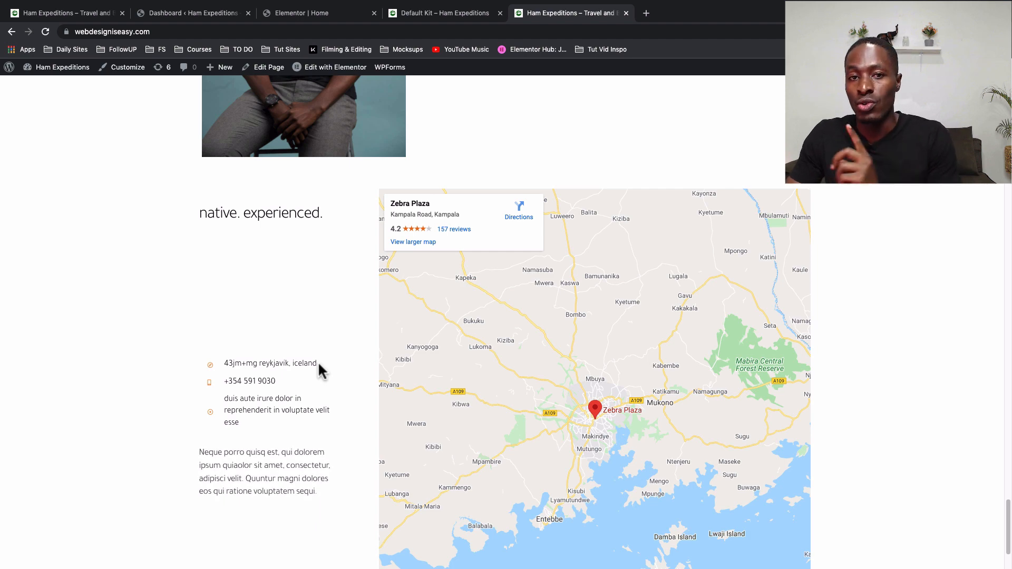
pyautogui.scroll(-2, 318, 363)
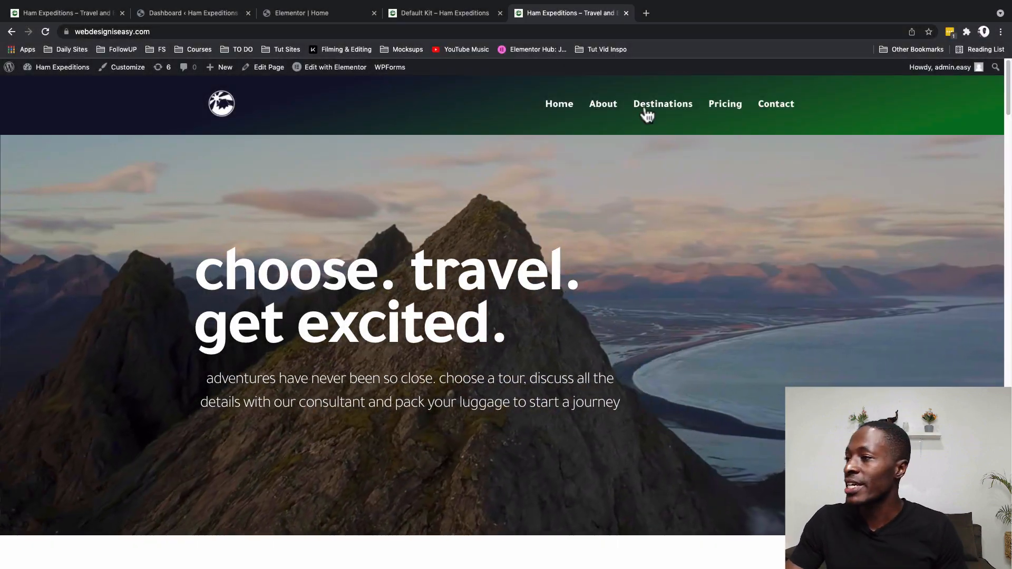
# Step: Test the header navigation links for the Destinations, Pricing and Contact sections of the Ham Expeditions page
pyautogui.click(647, 104)
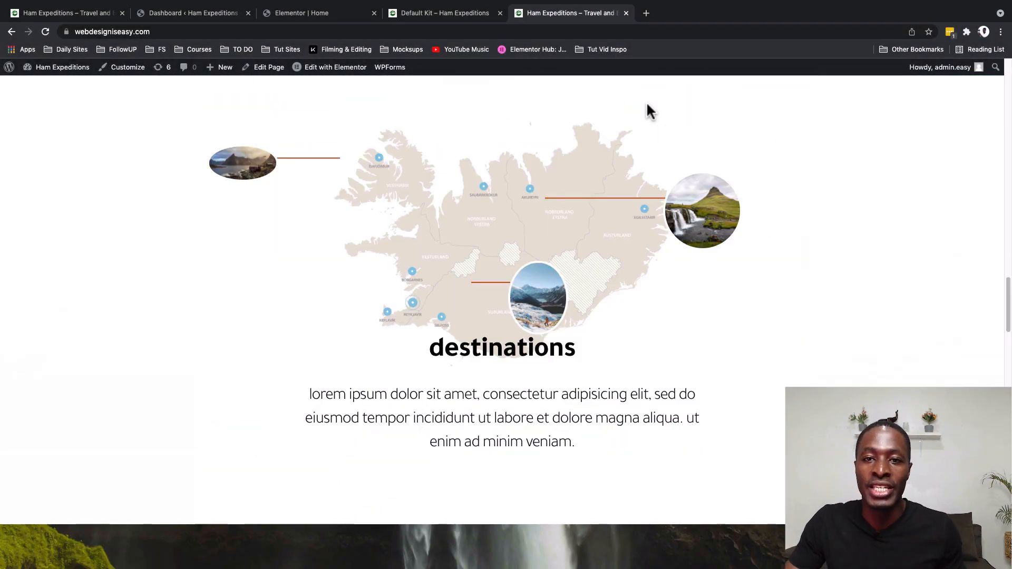
pyautogui.scroll(15, 647, 102)
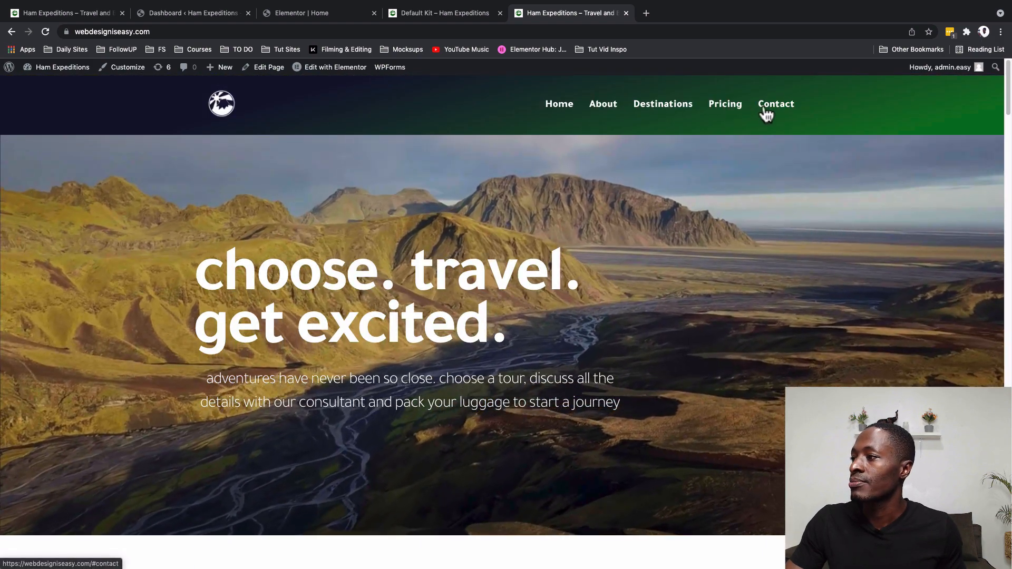
pyautogui.click(734, 106)
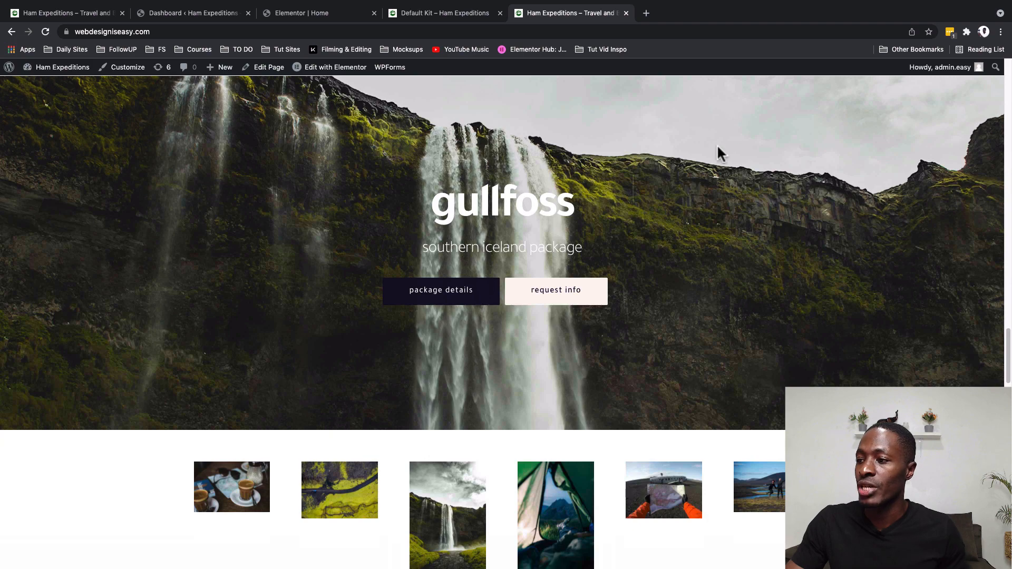
pyautogui.scroll(-6, 704, 179)
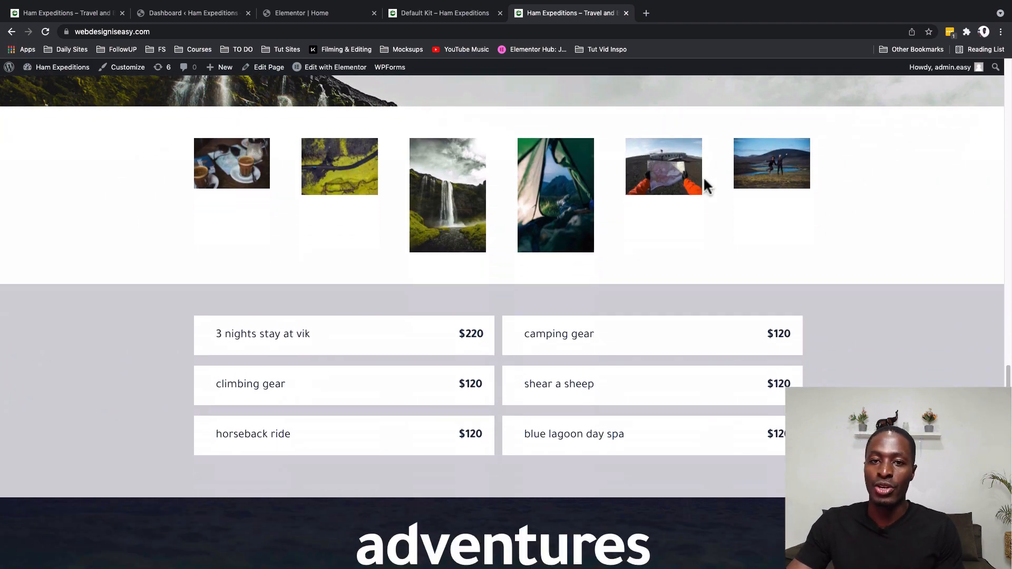
pyautogui.scroll(10, 704, 177)
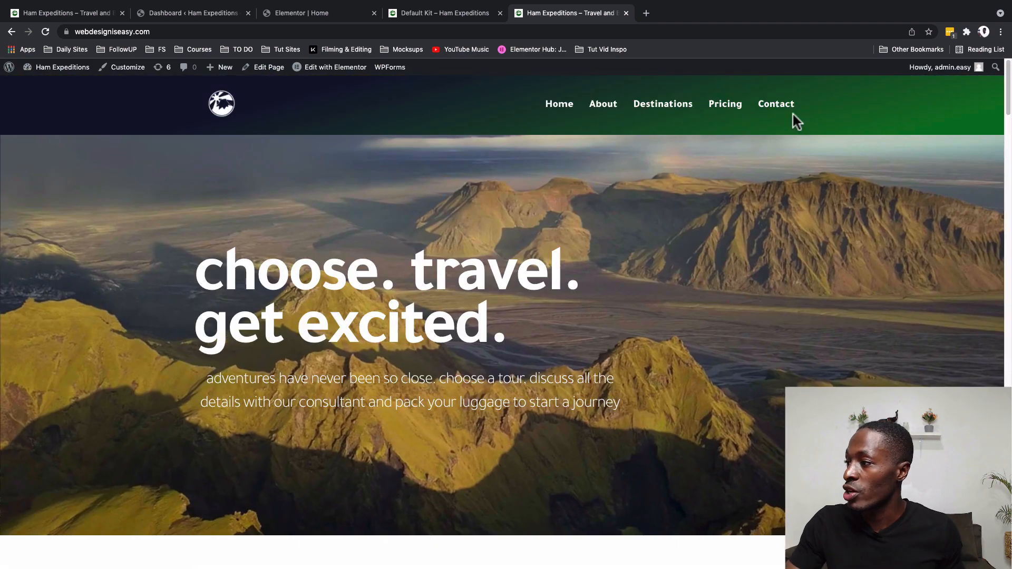
pyautogui.click(778, 105)
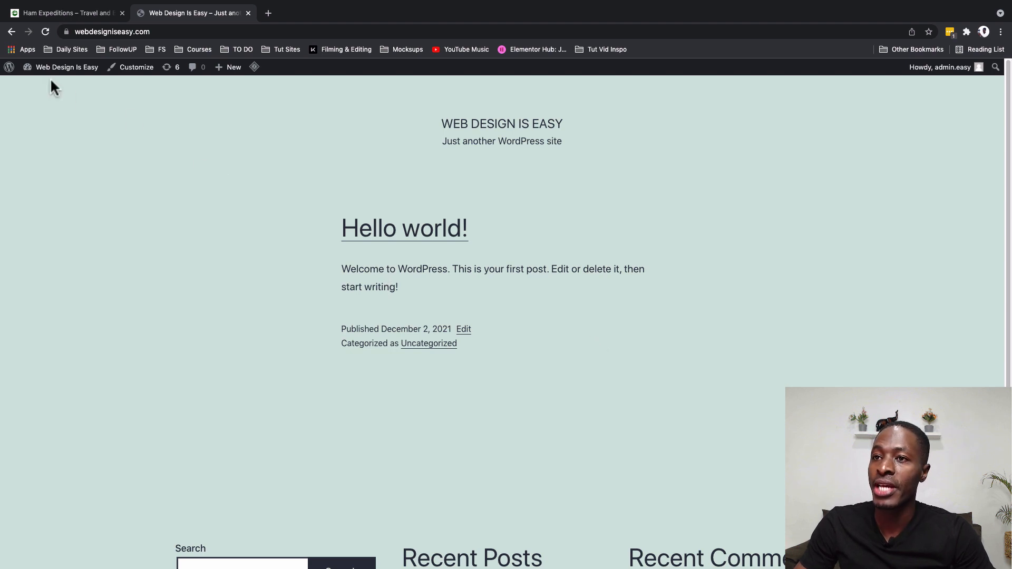
# Step: Open the Web Design Is Easy site's admin dashboard and deactivate the LiteSpeed Cache plugin
pyautogui.moveTo(58, 68)
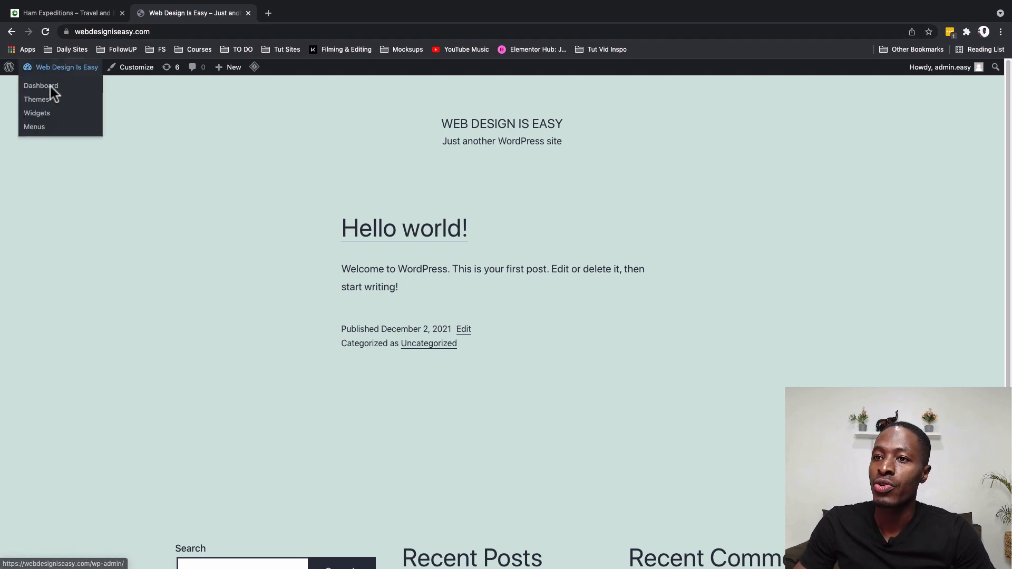
pyautogui.click(49, 87)
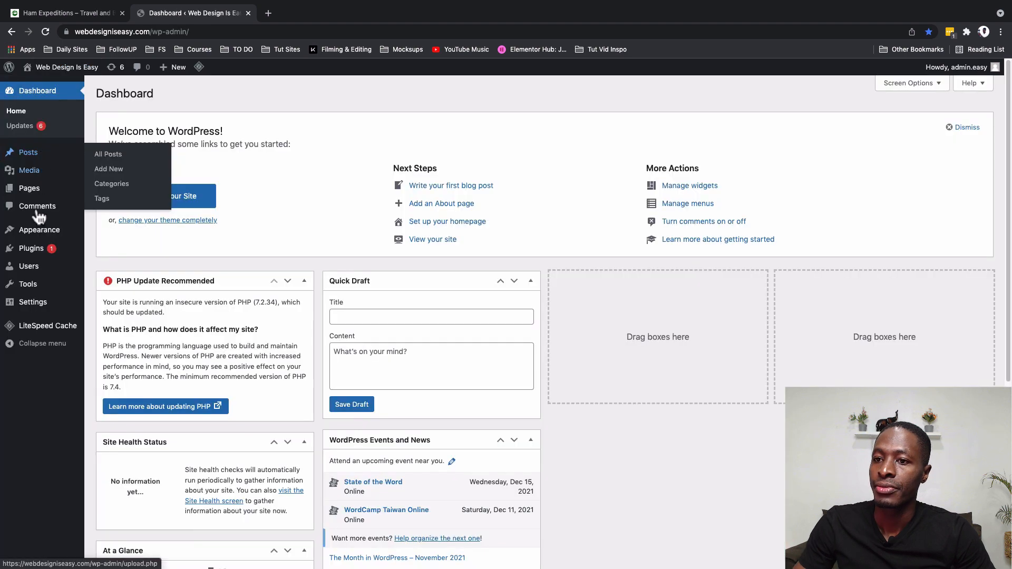
pyautogui.moveTo(39, 230)
pyautogui.click(109, 232)
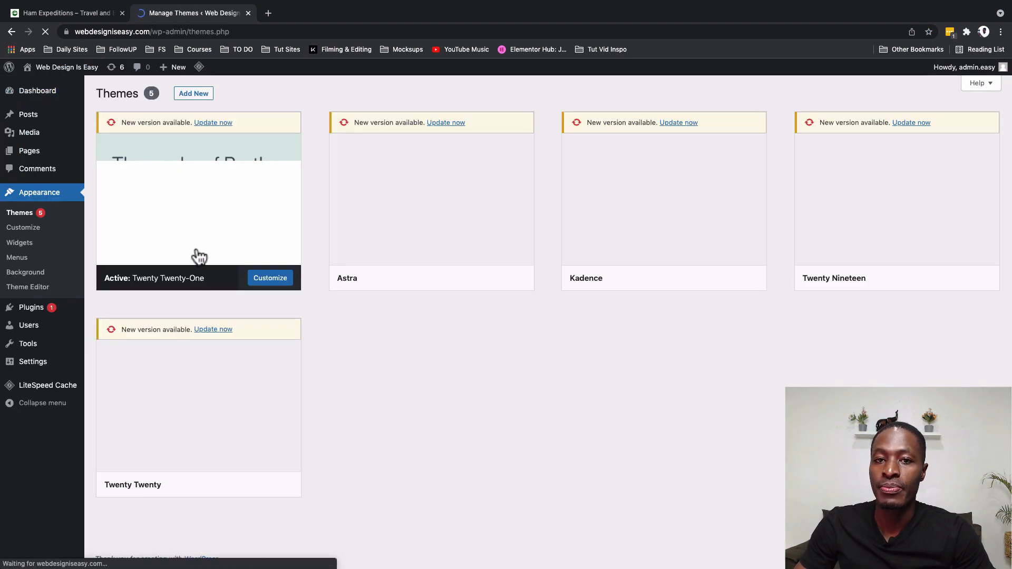
pyautogui.moveTo(36, 311)
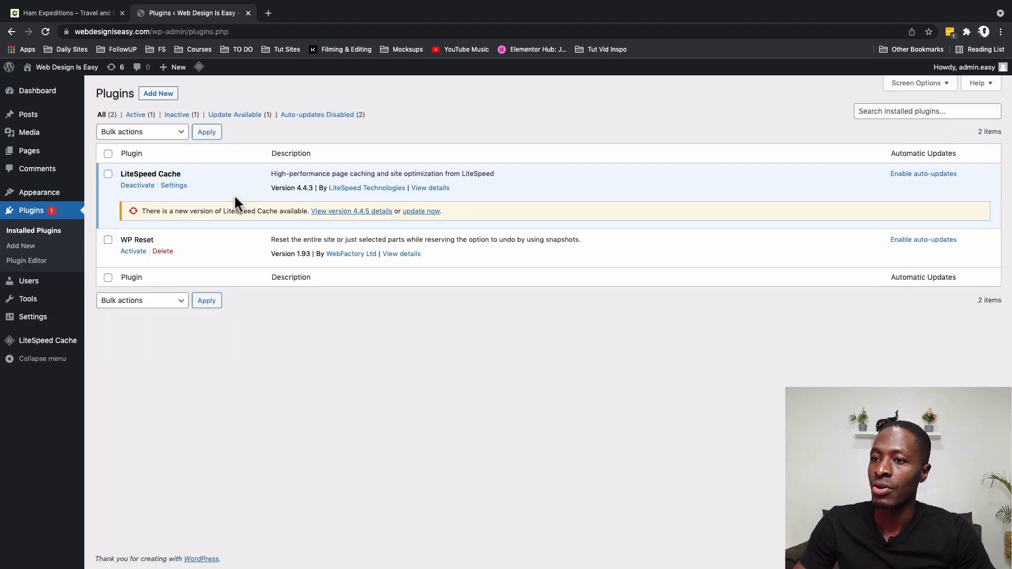
pyautogui.click(138, 187)
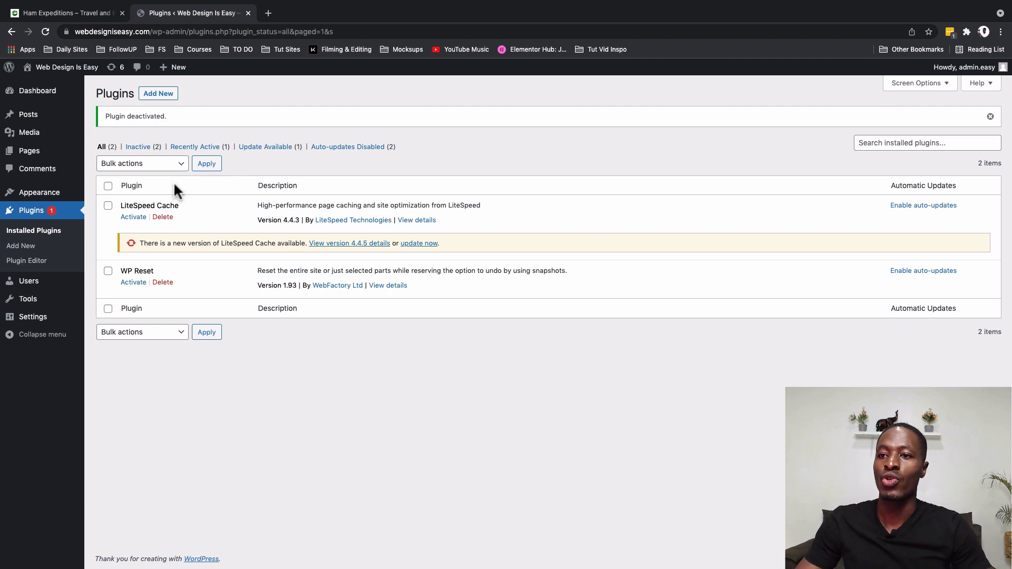
# Step: Find the theme "hello elementor" in the theme directory, then install and activate Hello Elementor
pyautogui.moveTo(60, 194)
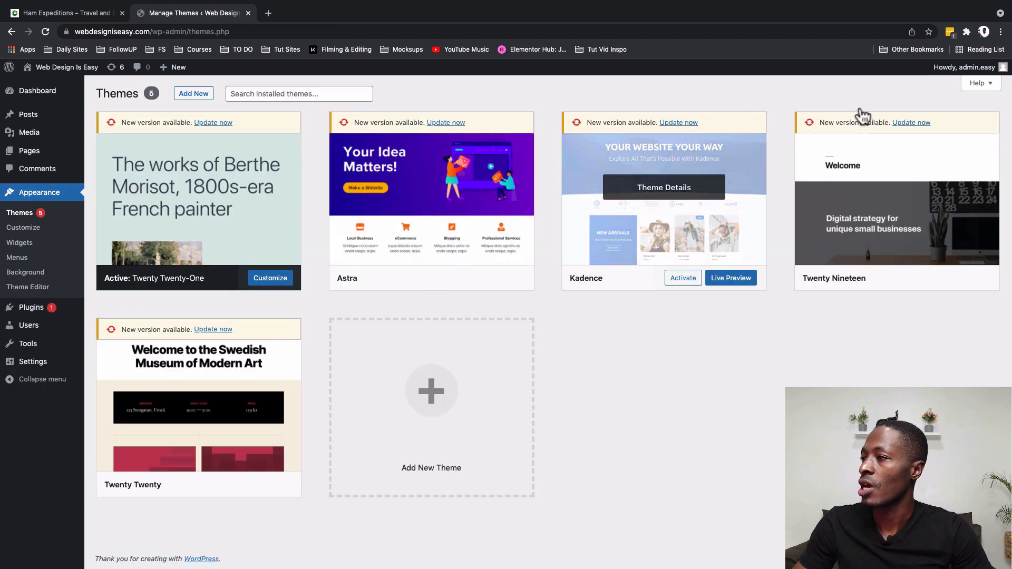
pyautogui.click(196, 94)
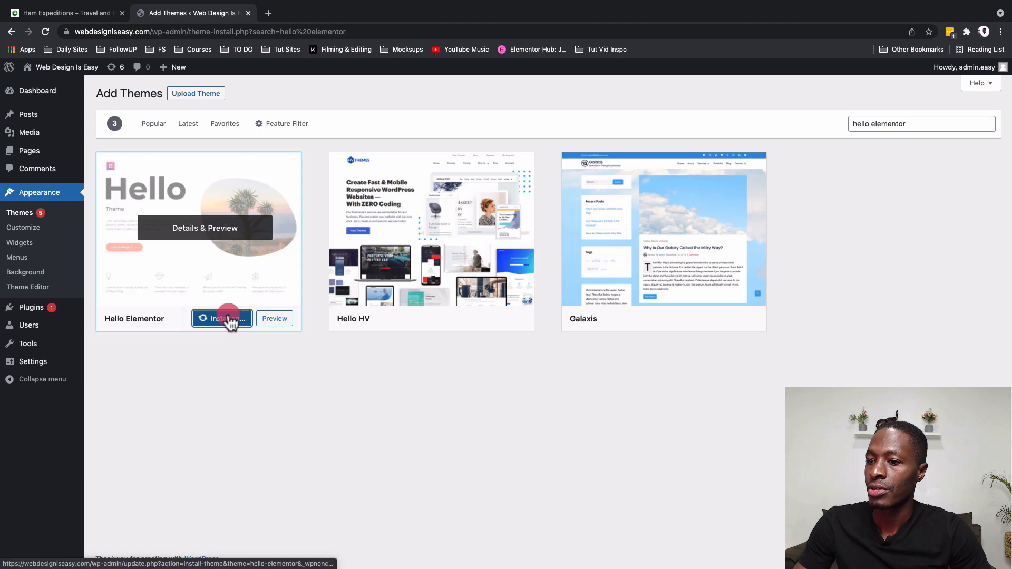
pyautogui.click(228, 320)
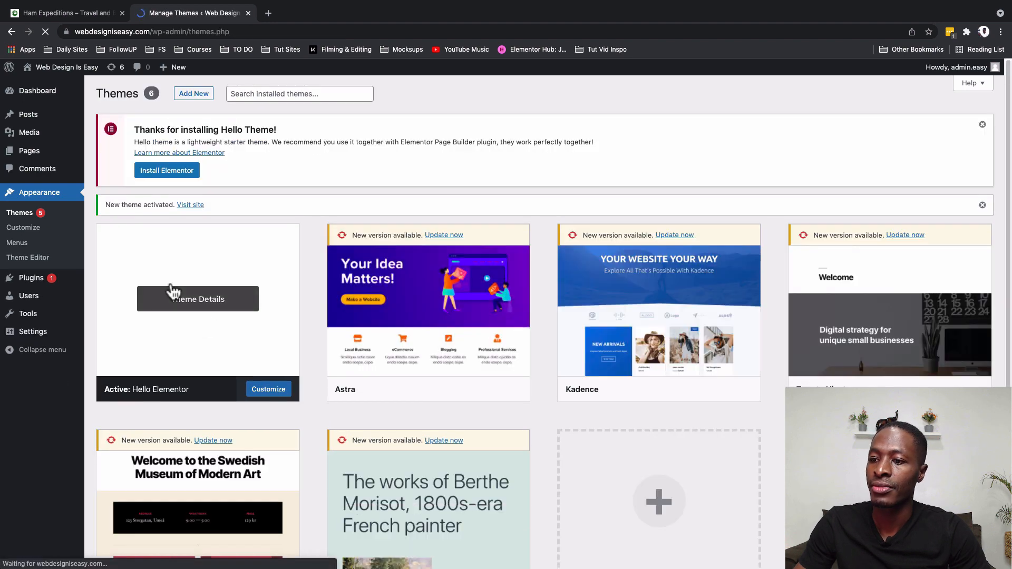
# Step: View the site's front end in a separate browser tab to check the Hello Elementor theme
pyautogui.moveTo(39, 285)
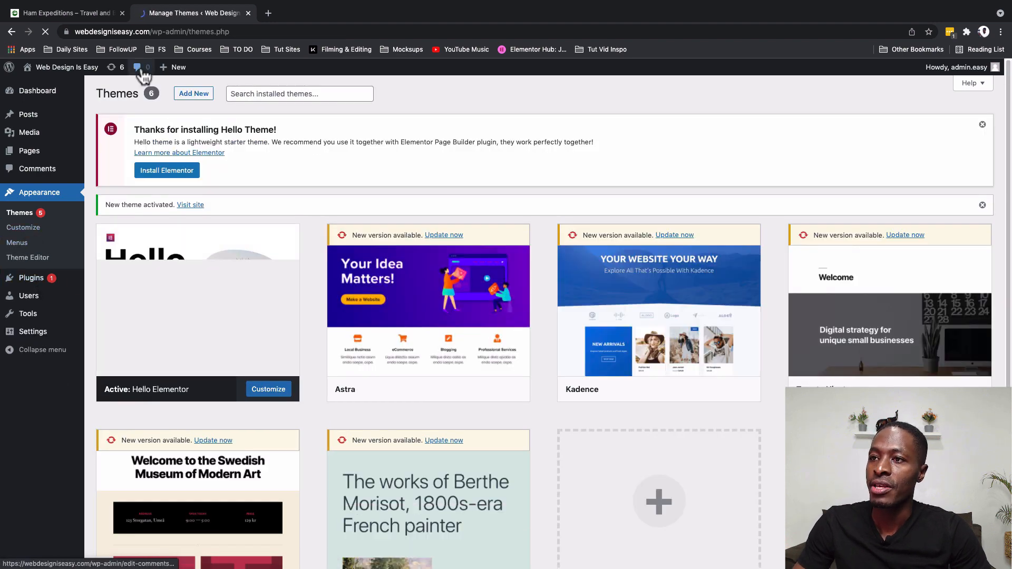
pyautogui.moveTo(34, 67)
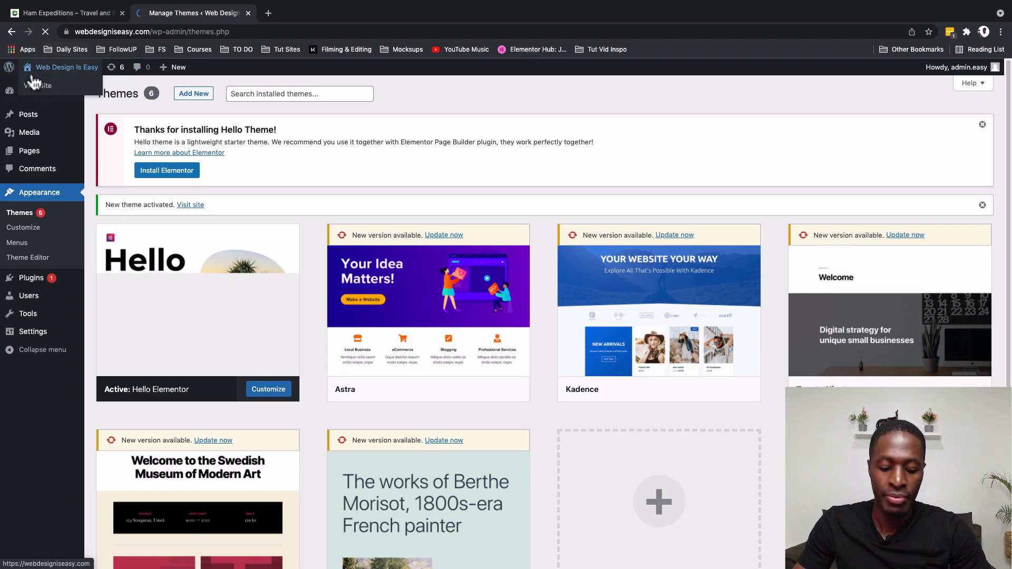
pyautogui.click(32, 91)
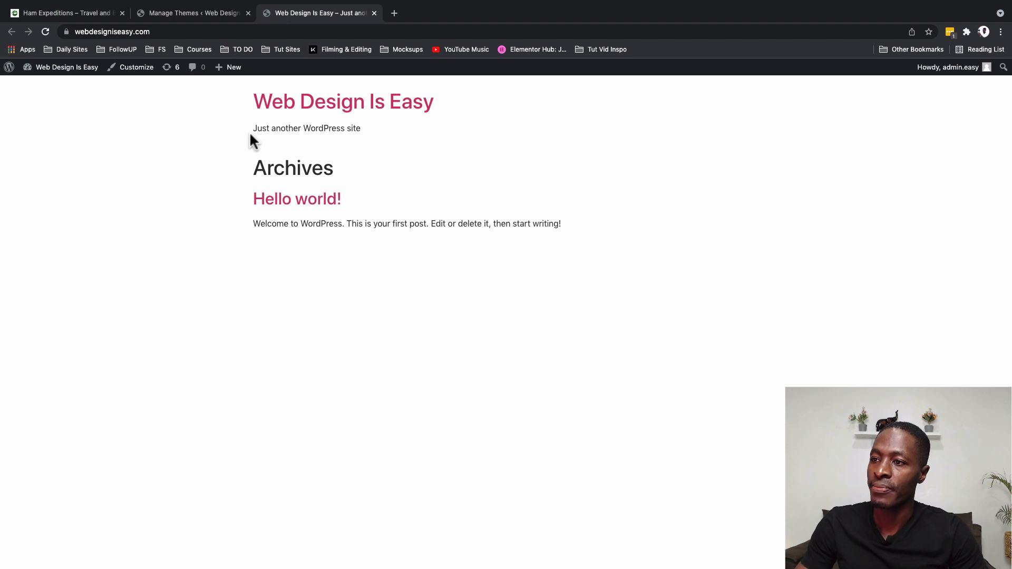
# Step: Return to the site admin, search the plugin directory for "elementor", and install and activate Elementor Website Builder
pyautogui.click(197, 13)
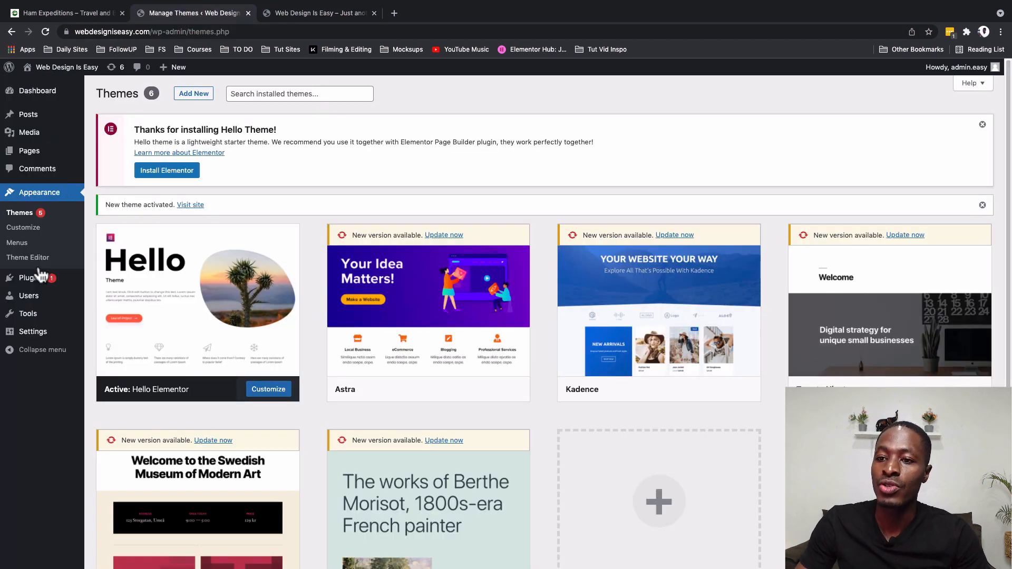
pyautogui.moveTo(37, 282)
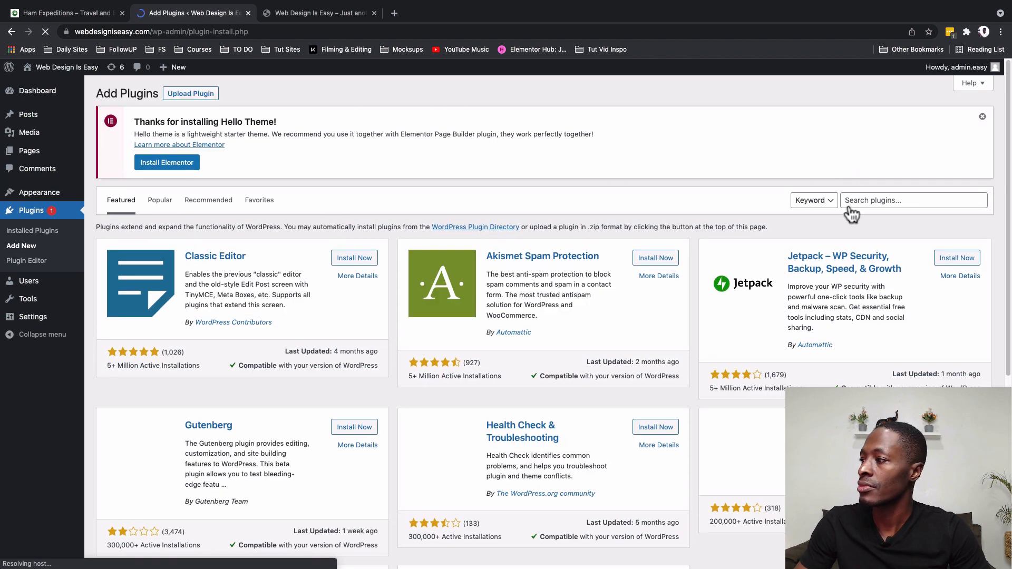
pyautogui.click(855, 200)
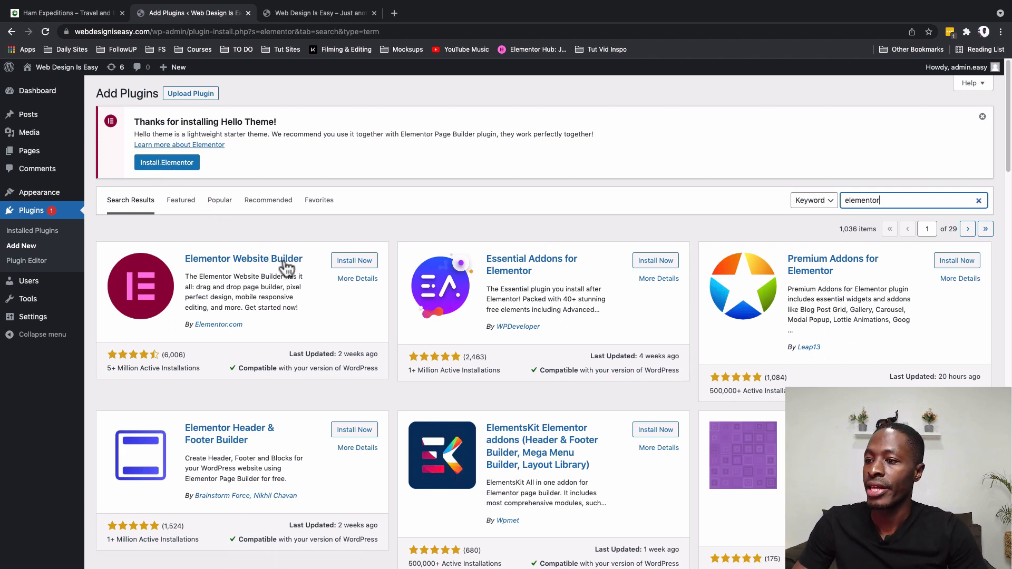
pyautogui.click(346, 265)
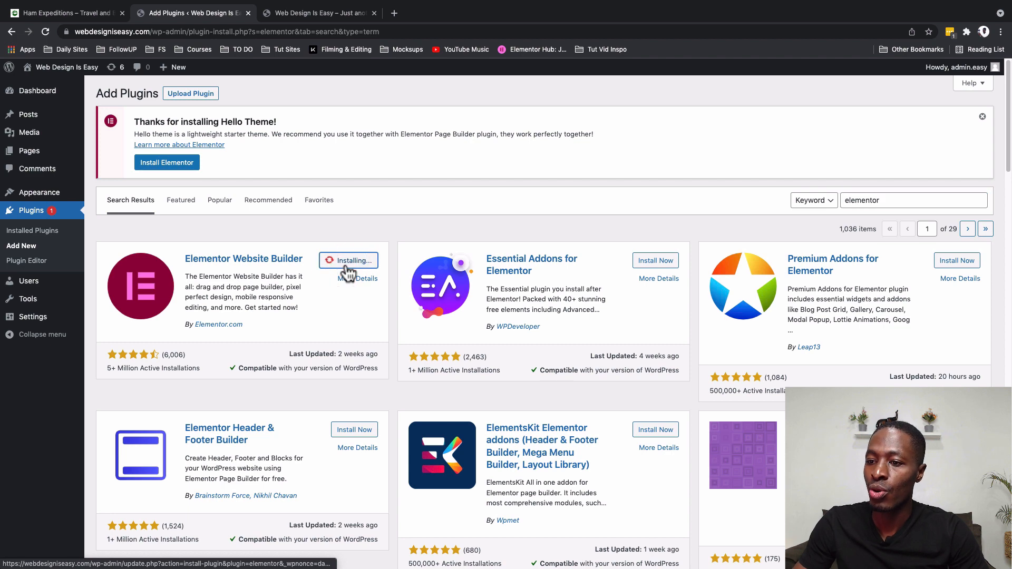
pyautogui.click(350, 267)
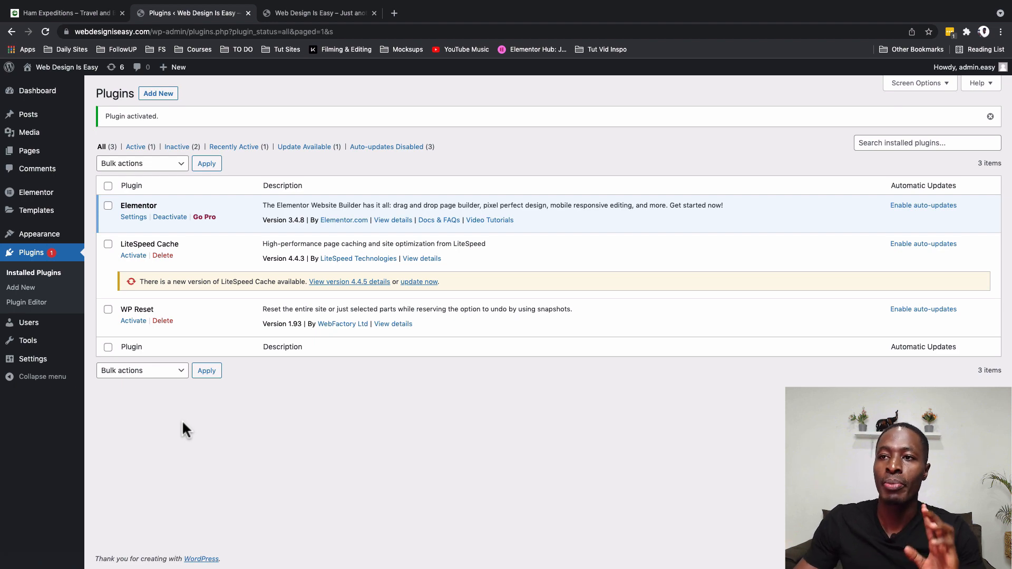
# Step: Look through the reference Ham Expeditions page on one-page-envato.local down to the gullfoss package section
pyautogui.click(48, 12)
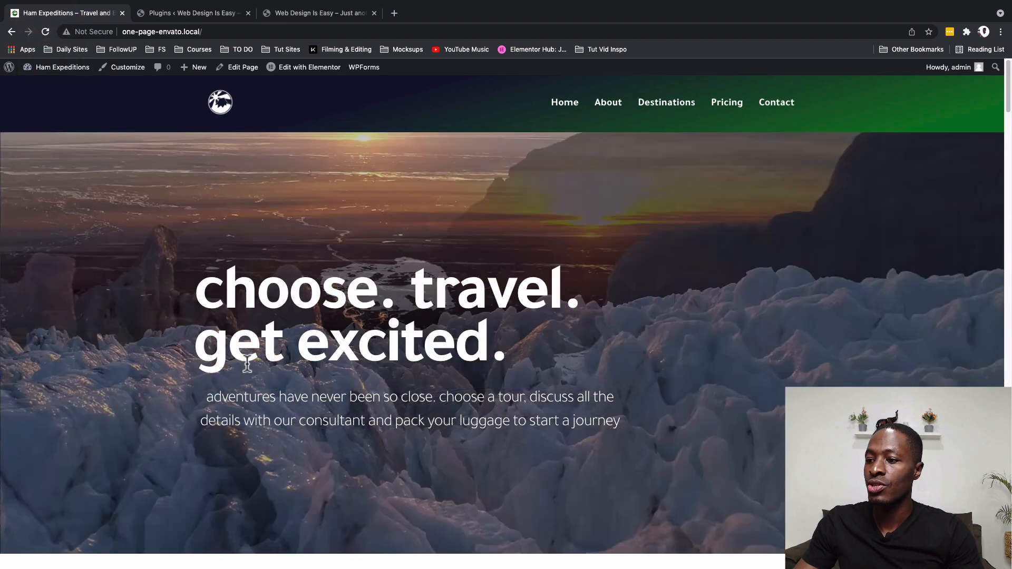
pyautogui.scroll(-10, 247, 364)
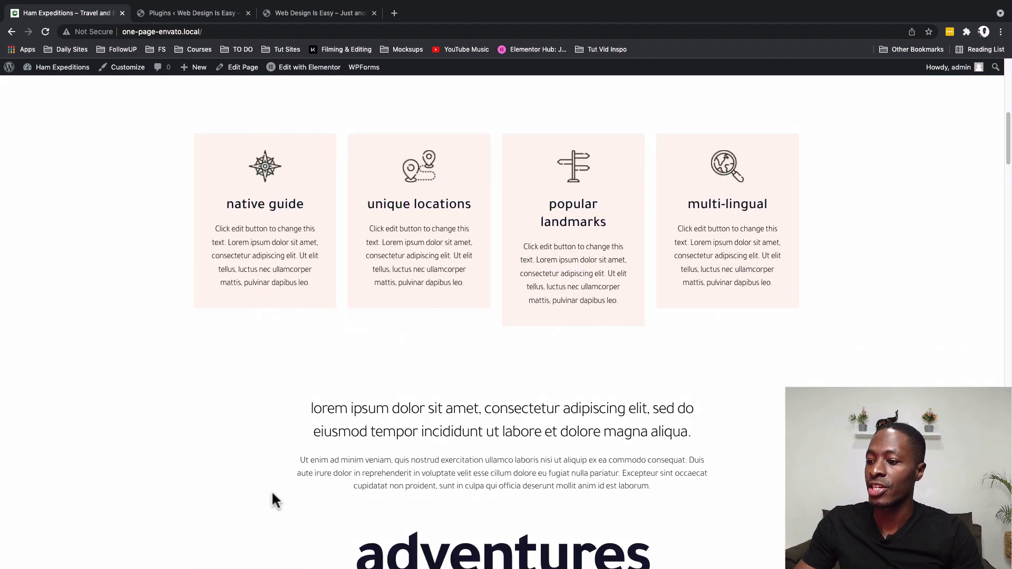
pyautogui.scroll(-20, 330, 458)
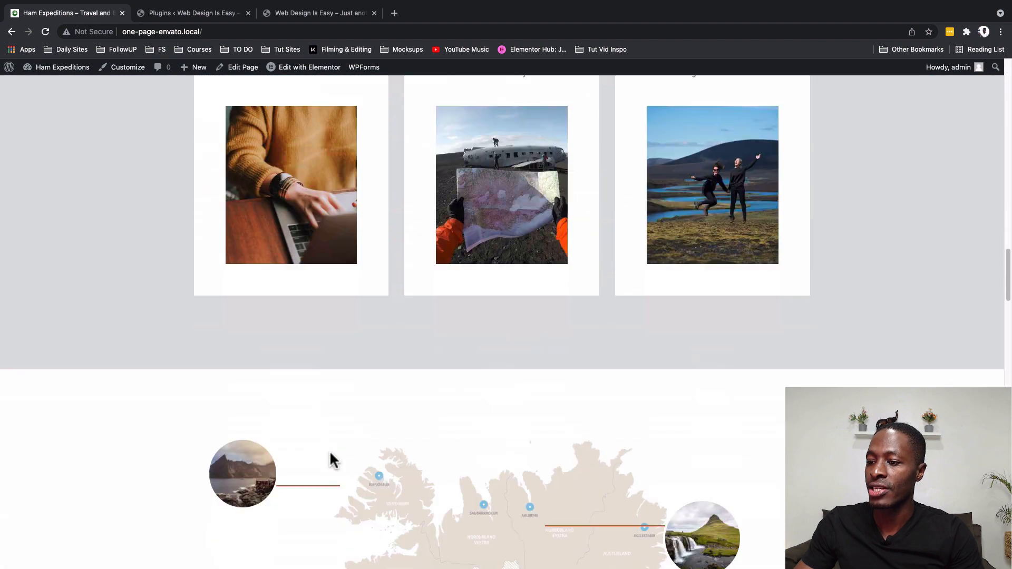
pyautogui.scroll(-8, 333, 460)
pyautogui.scroll(-5, 334, 460)
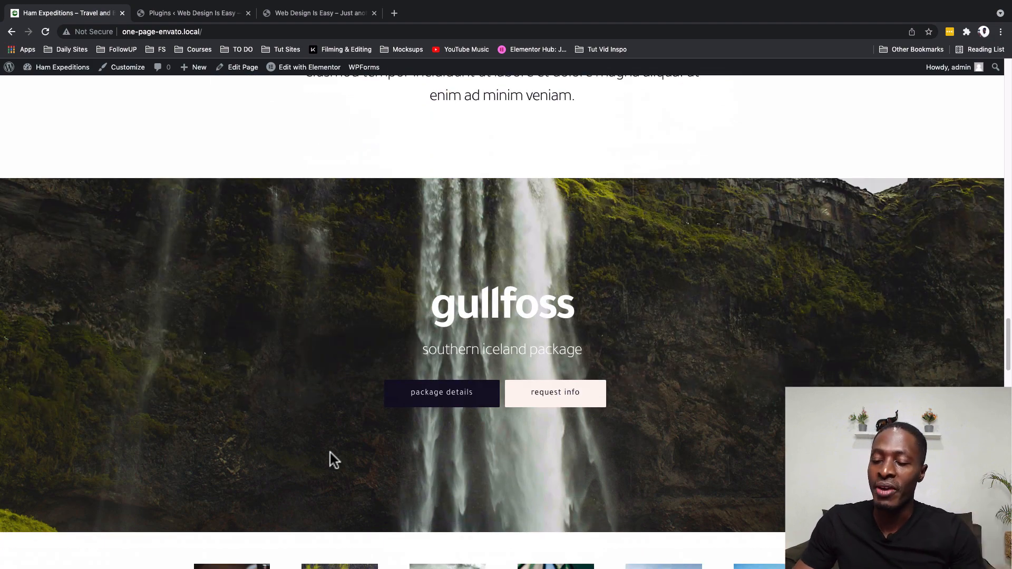
# Step: Finish viewing the reference page, then return to the site admin, find "wpforms" in the plugin directory, and install and activate WPForms
pyautogui.scroll(-18, 330, 453)
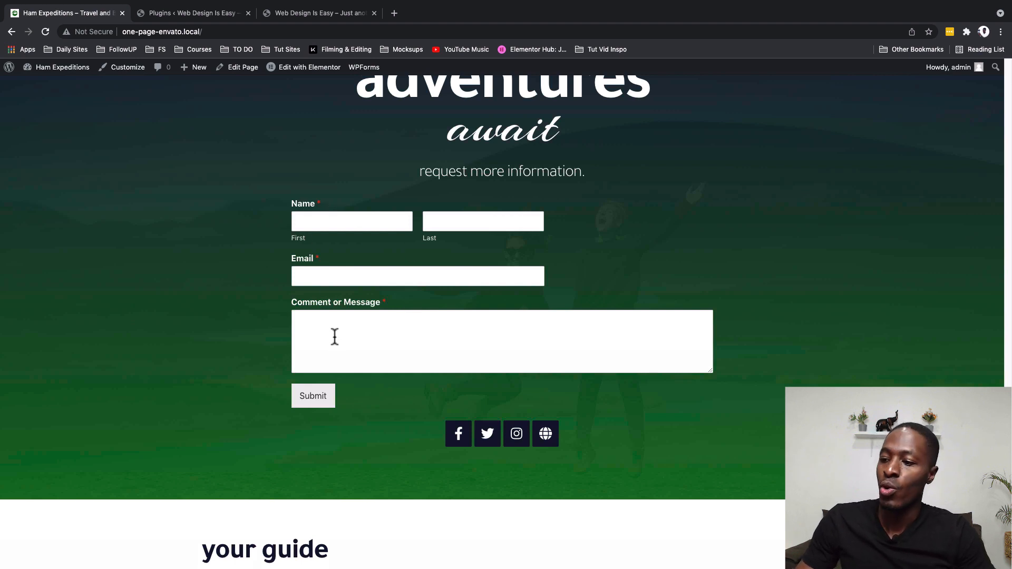
pyautogui.click(199, 16)
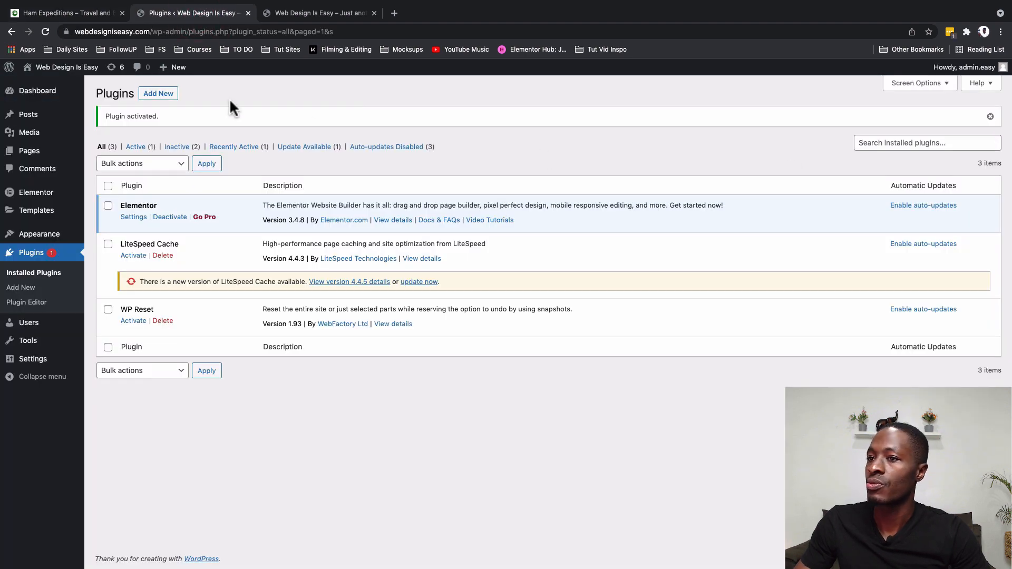
pyautogui.click(154, 96)
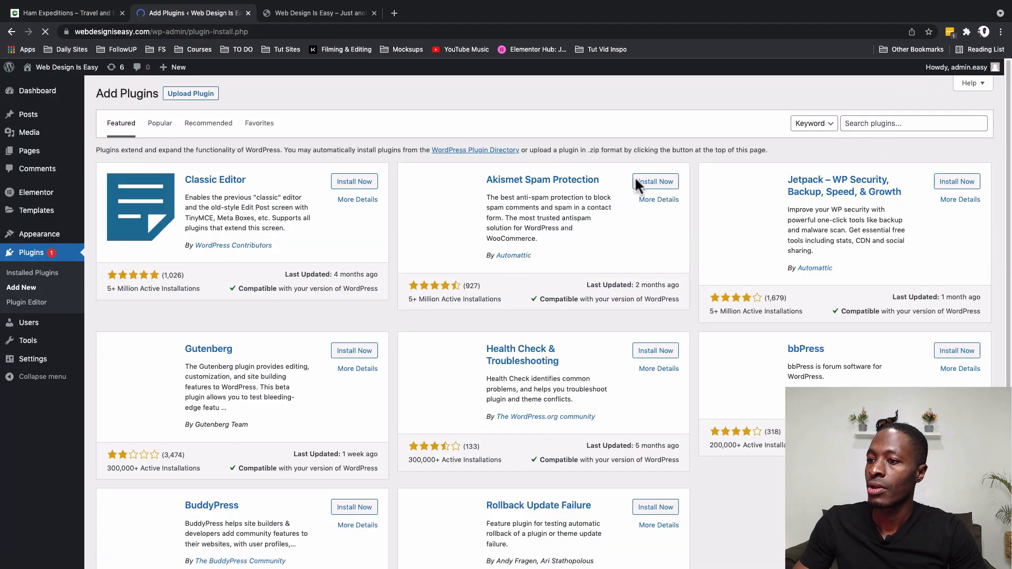
pyautogui.click(862, 125)
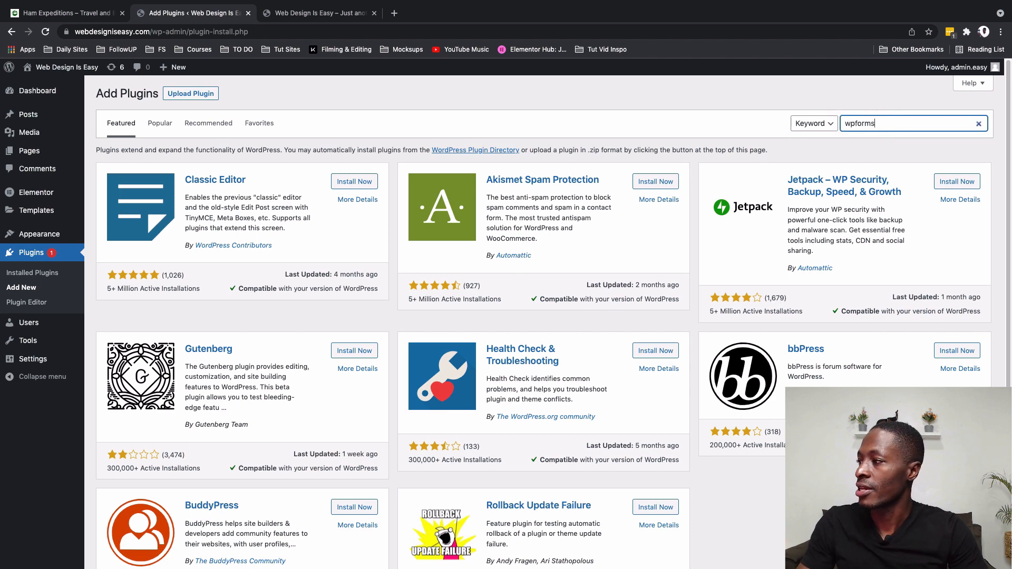
pyautogui.click(355, 183)
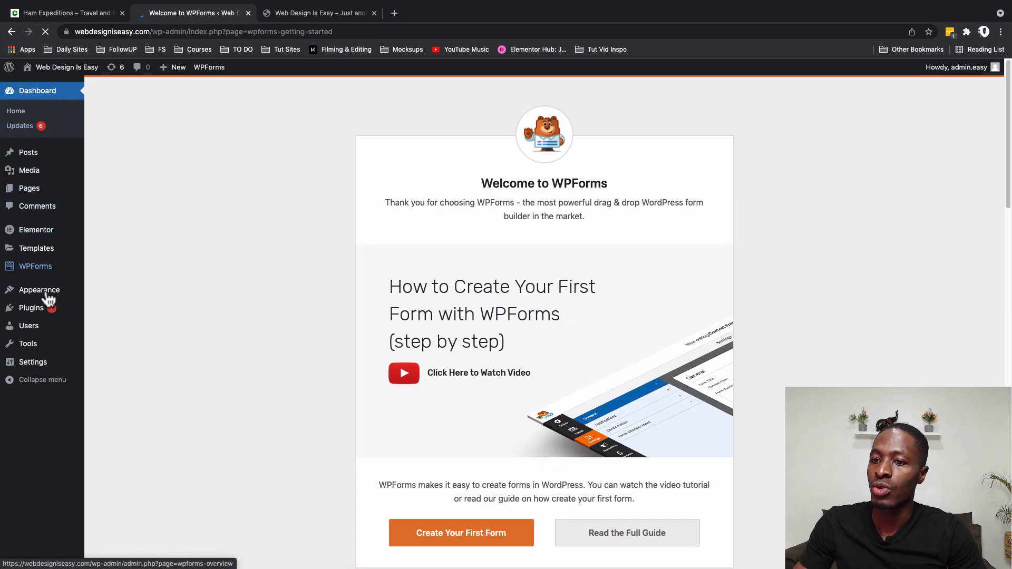
# Step: Search the plugin directory for "envato elements", then install and activate Envato Elements – Photos & Elementor Templates
pyautogui.moveTo(39, 316)
pyautogui.click(121, 326)
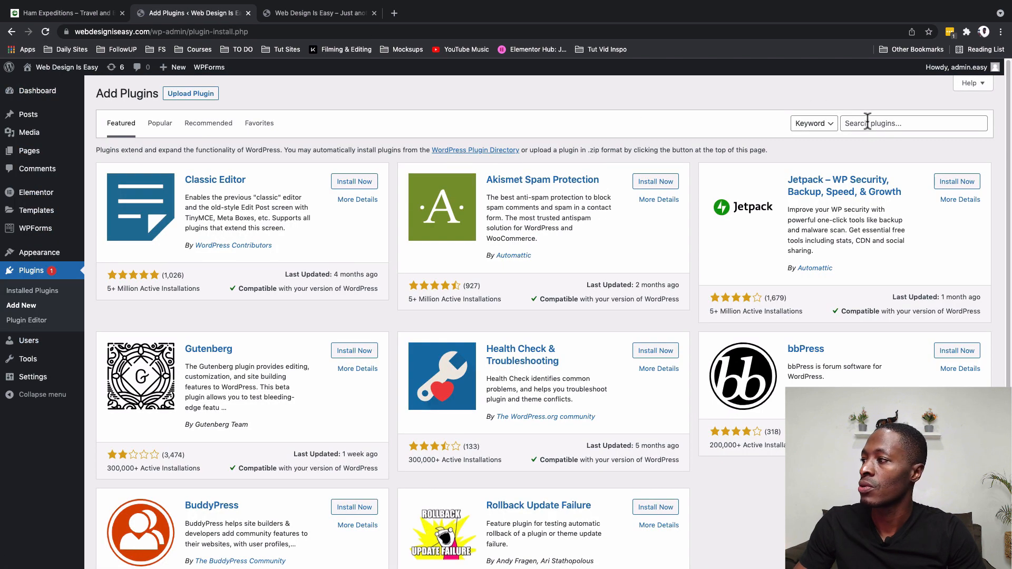
pyautogui.click(867, 122)
pyautogui.write('envato elemen')
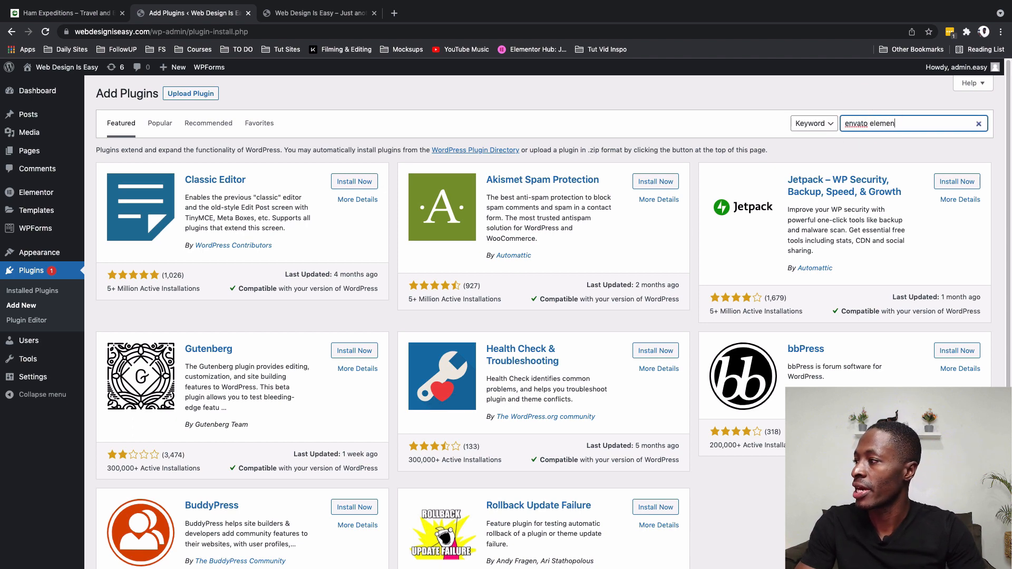
pyautogui.write('ts')
pyautogui.click(341, 188)
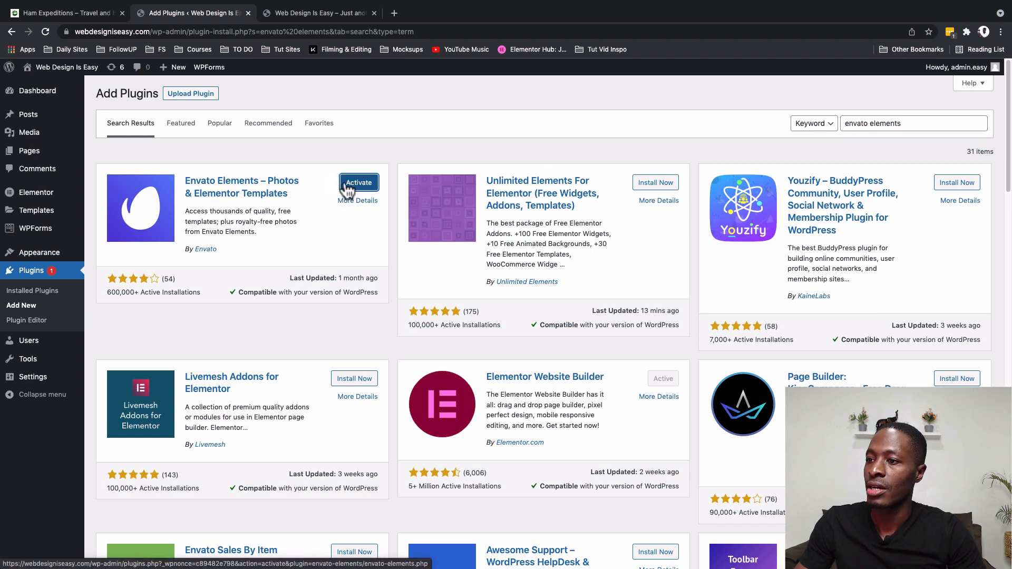
pyautogui.click(347, 185)
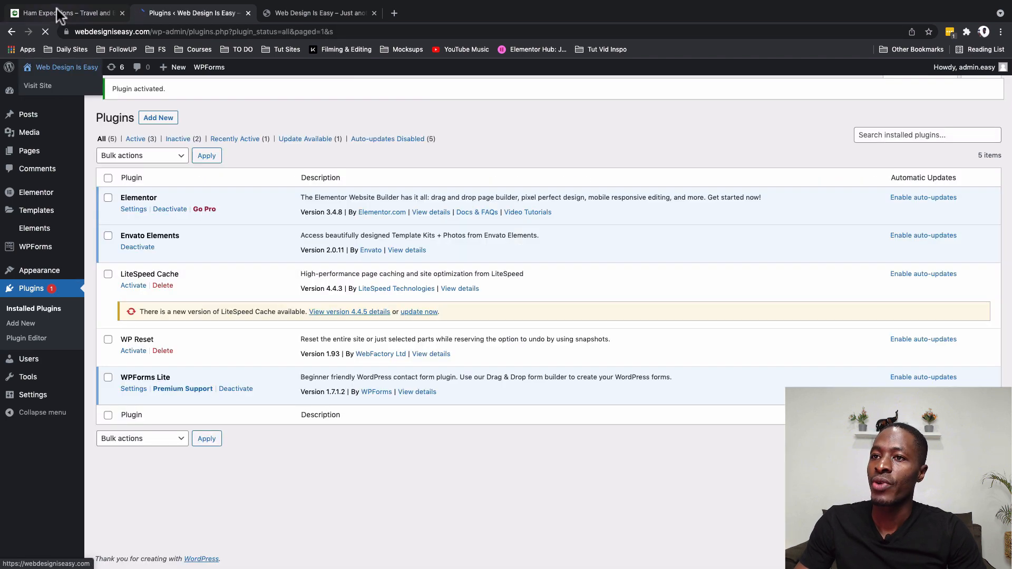
# Step: Check the reference page's header, then create a navigation menu named "Menu" in the site admin with Header as its display location
pyautogui.click(58, 14)
pyautogui.scroll(20, 235, 161)
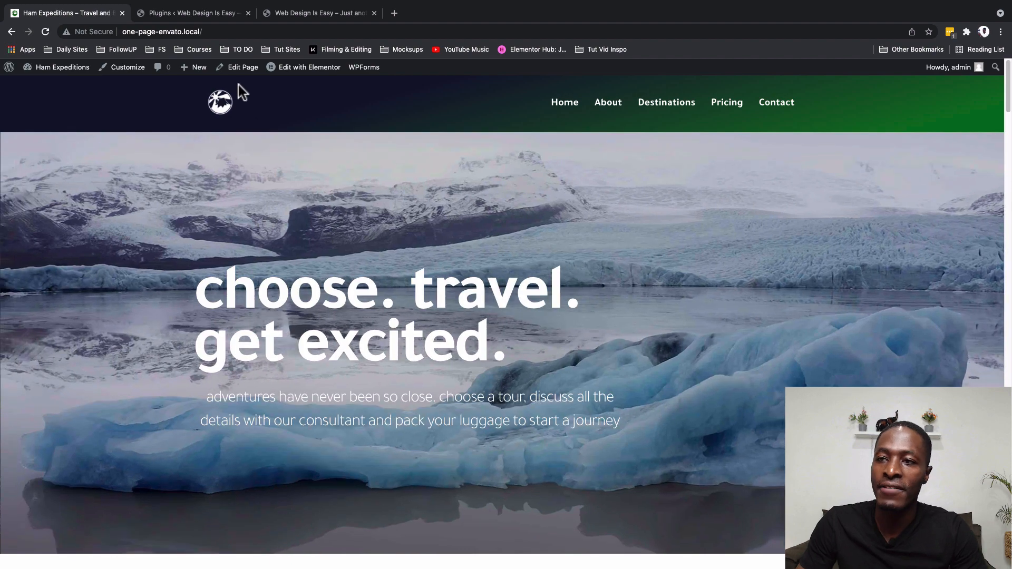
pyautogui.click(170, 13)
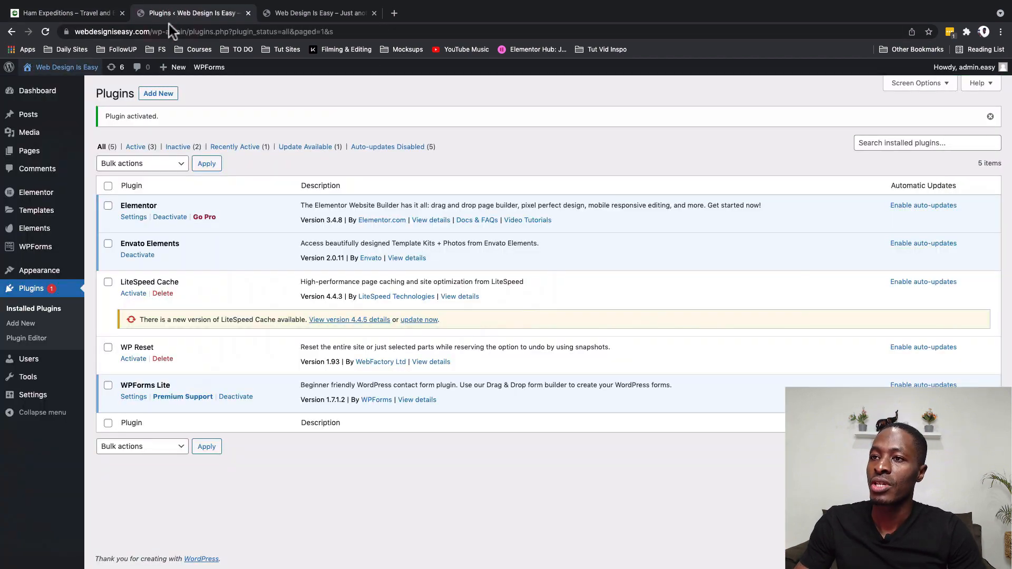
pyautogui.moveTo(35, 277)
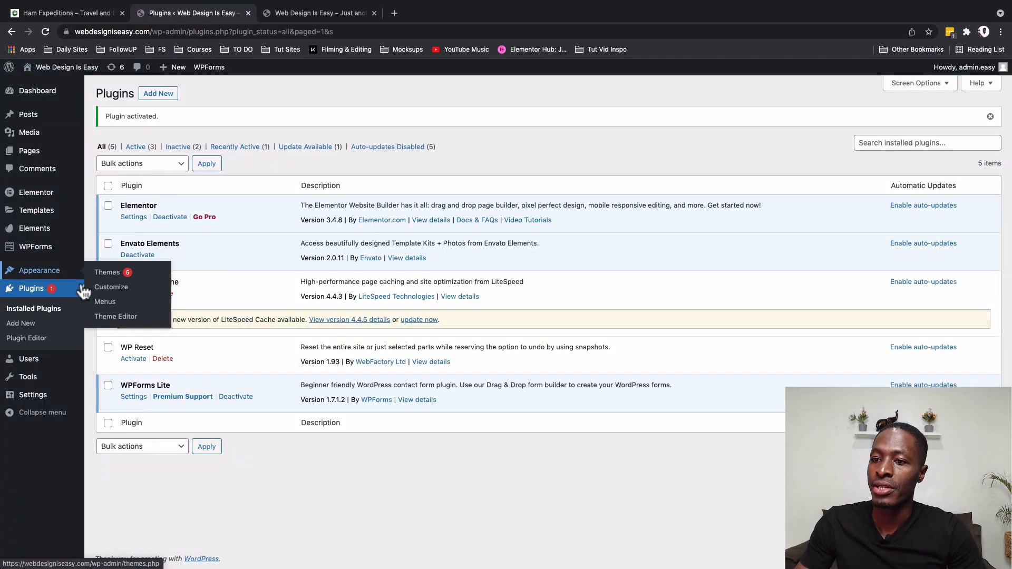
pyautogui.click(105, 301)
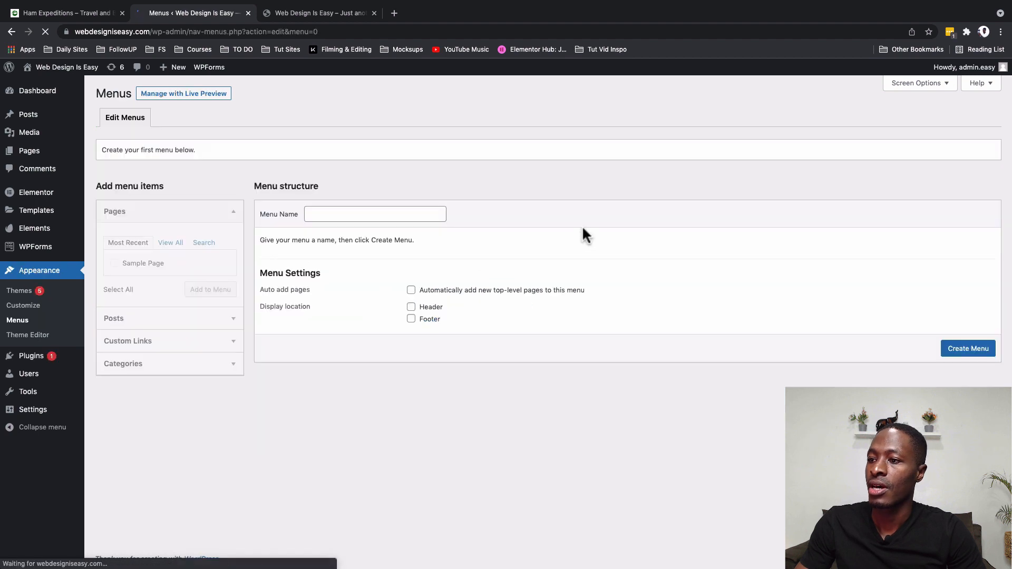
pyautogui.click(370, 215)
pyautogui.write('Menu')
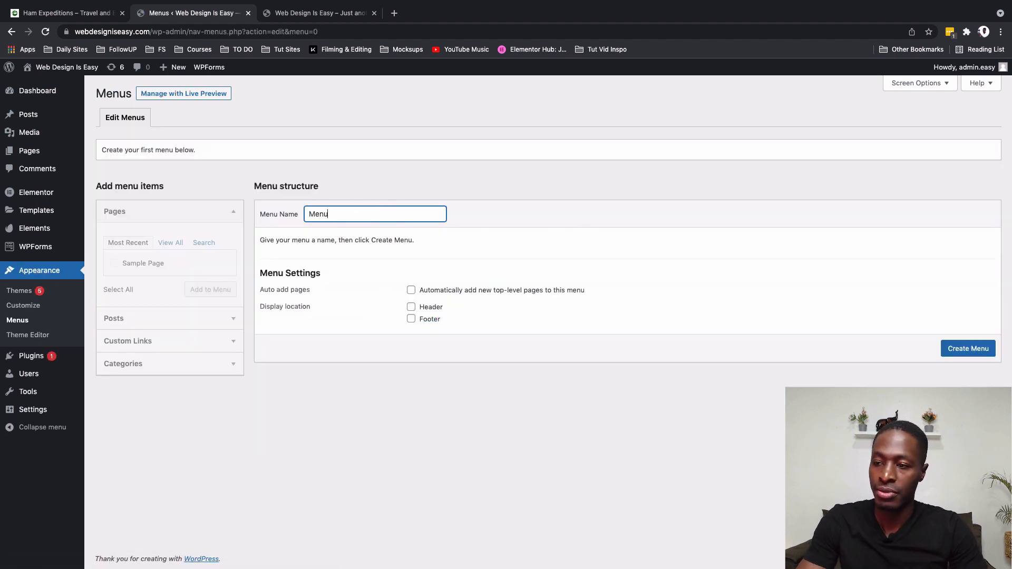
pyautogui.click(412, 307)
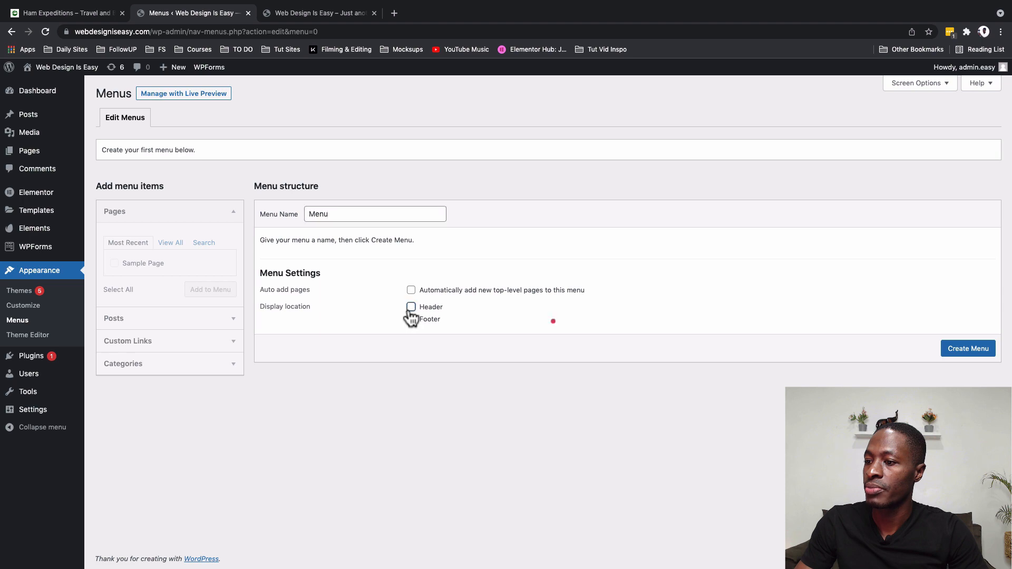
pyautogui.click(943, 350)
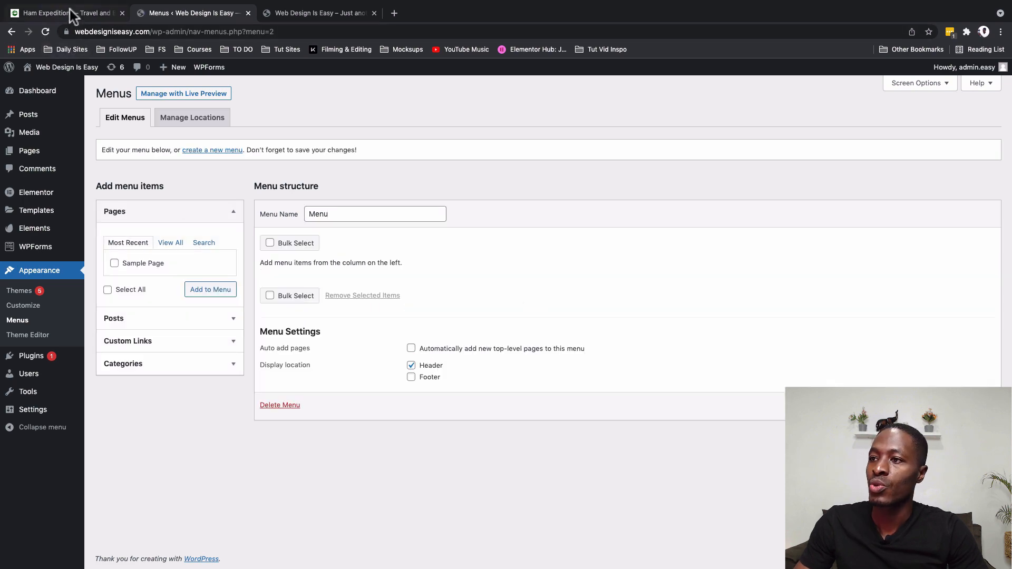
# Step: Examine the Ham Expeditions header menu and the page sections its About, Pricing and Contact links jump to
pyautogui.click(70, 13)
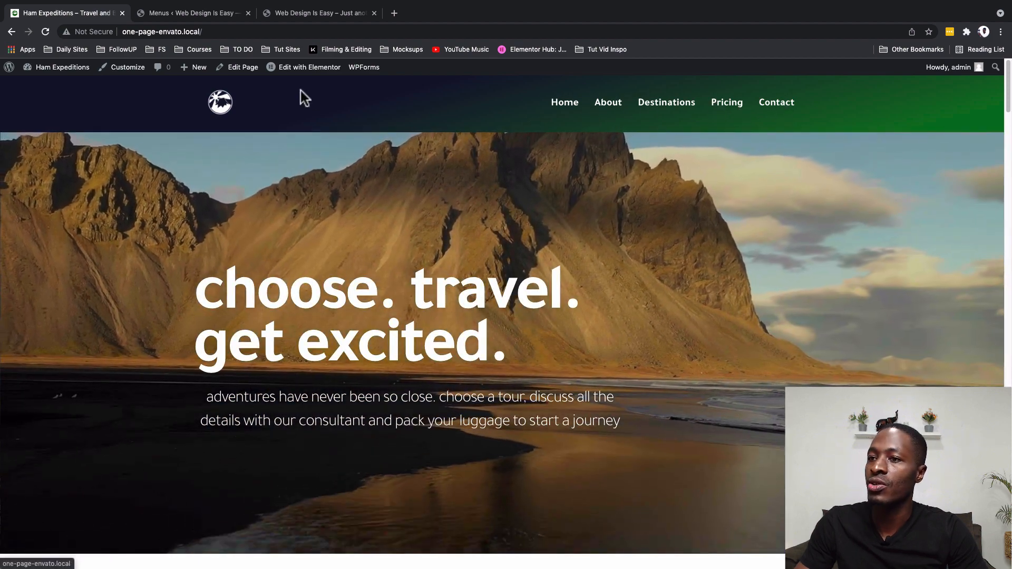
pyautogui.click(158, 13)
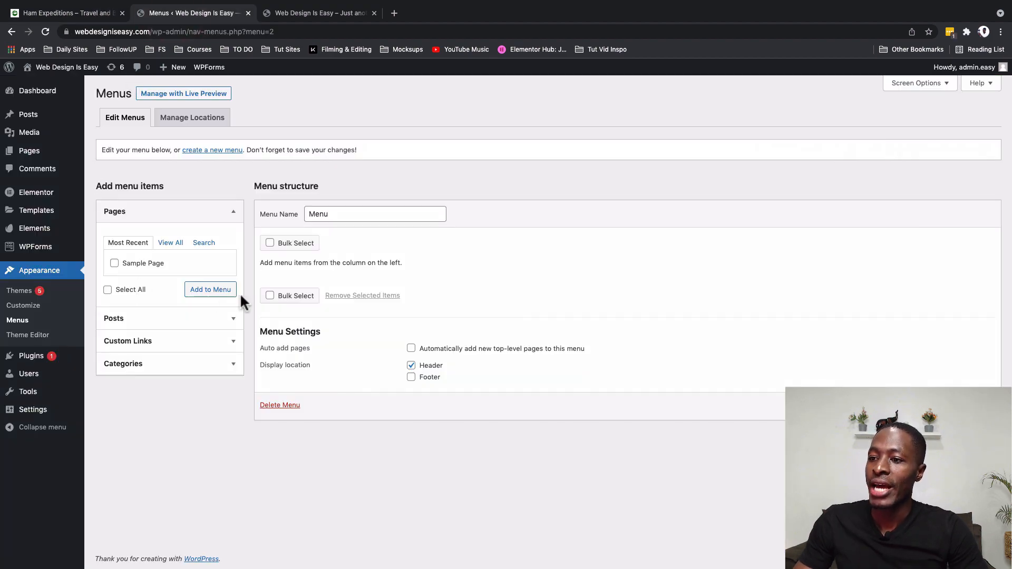
pyautogui.click(46, 15)
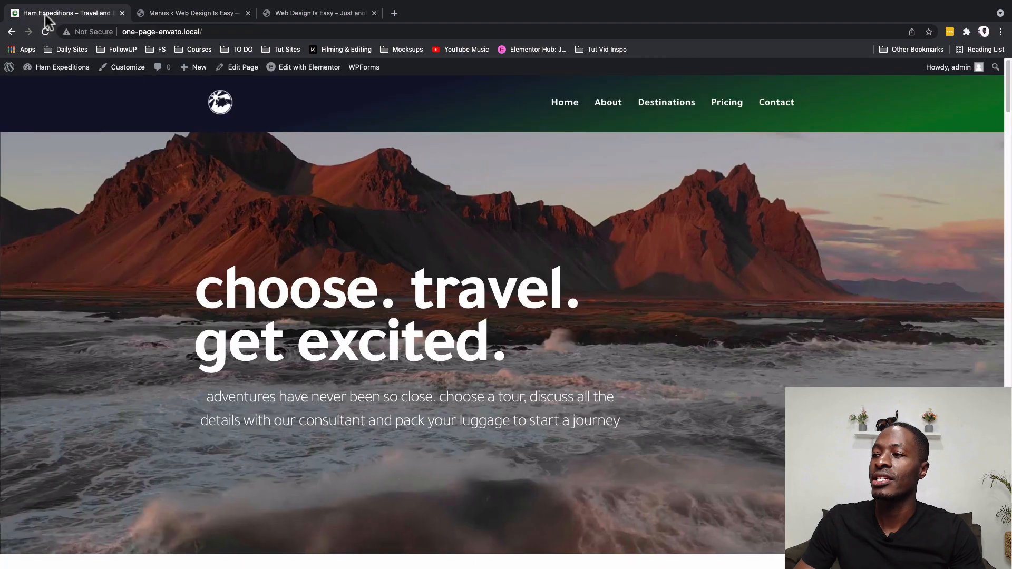
pyautogui.click(600, 107)
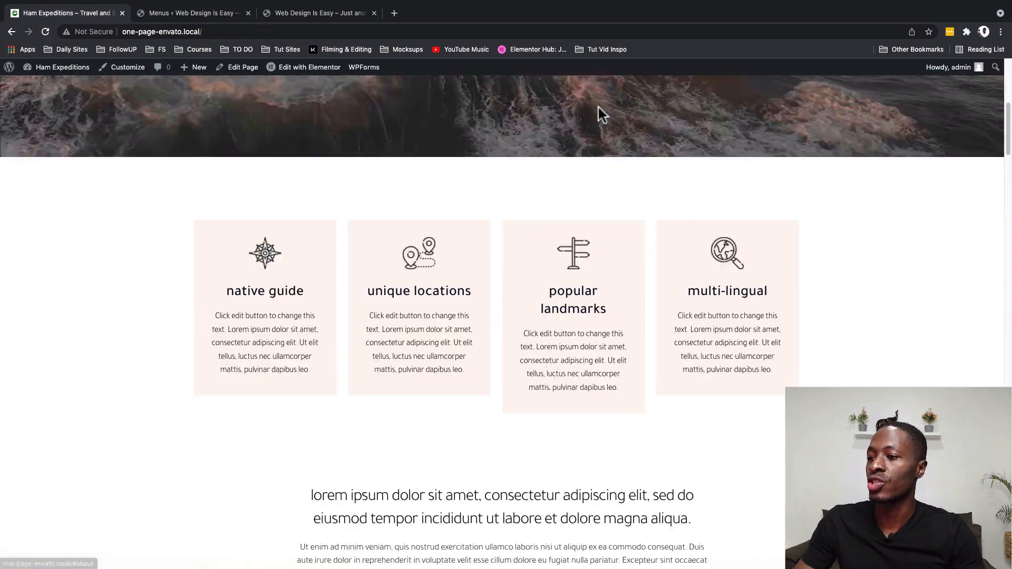
pyautogui.scroll(10, 599, 112)
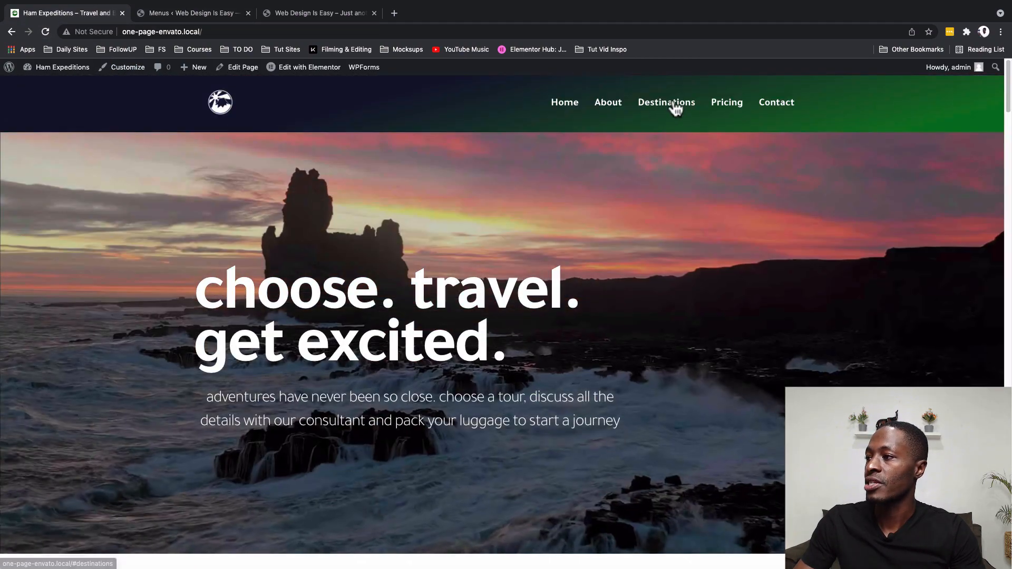
pyautogui.click(728, 104)
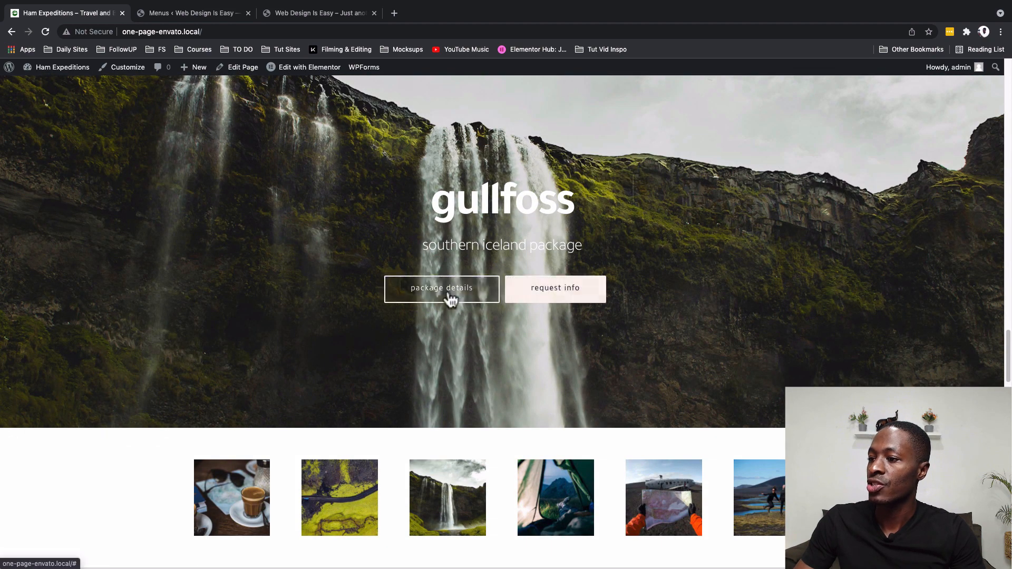
pyautogui.scroll(-6, 548, 309)
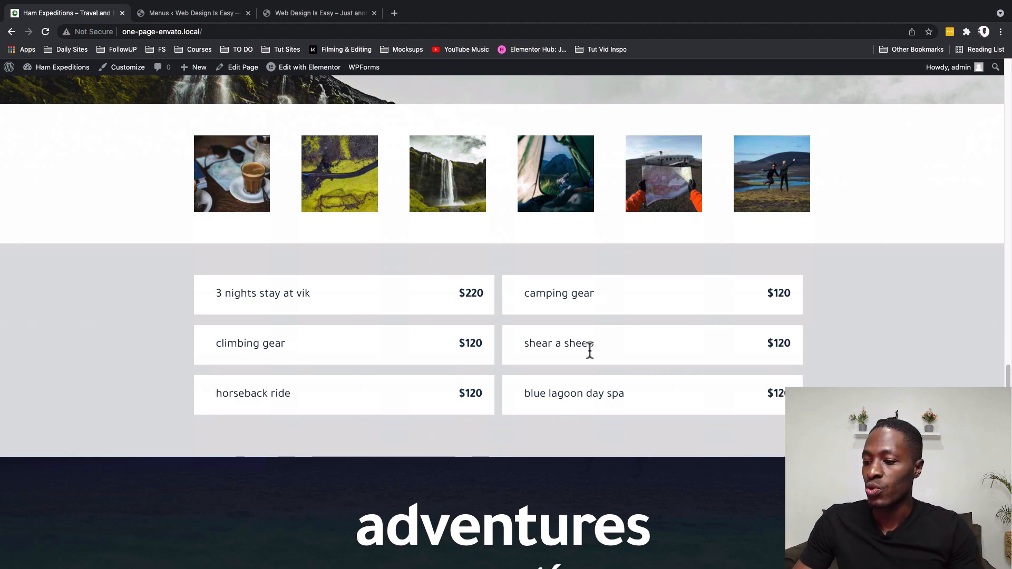
pyautogui.scroll(20, 590, 351)
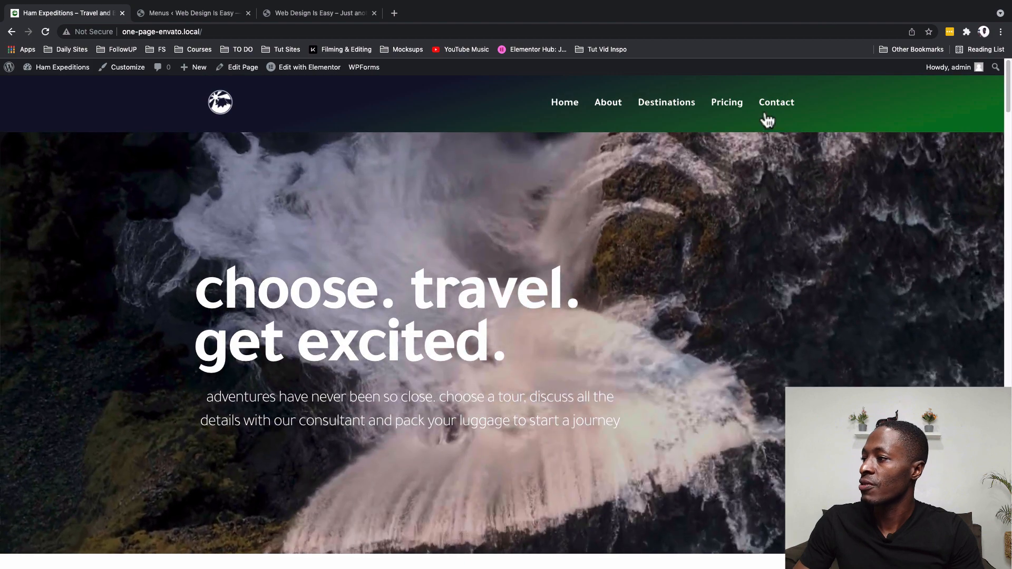
pyautogui.click(768, 103)
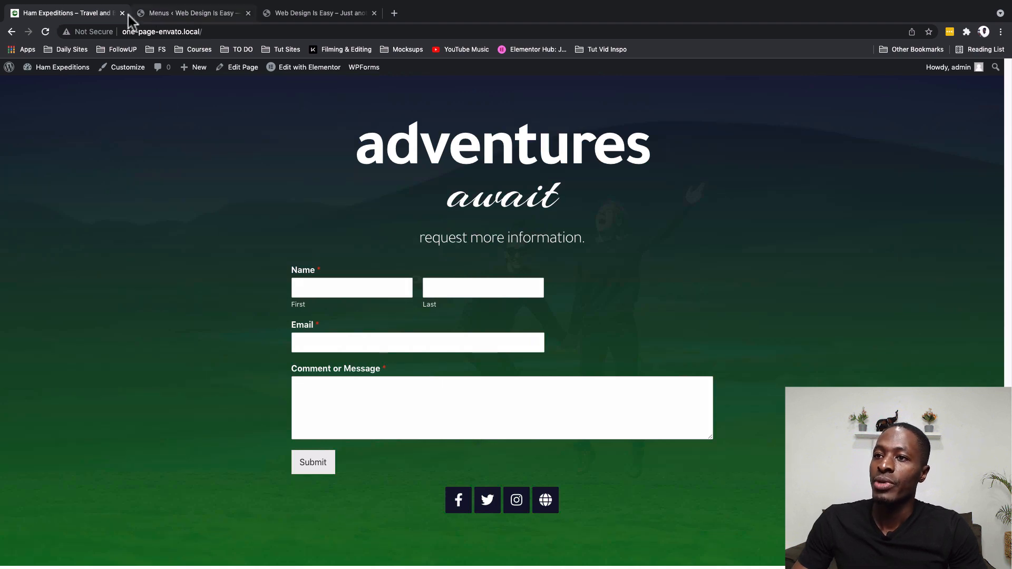
# Step: Return to the site admin and save the header menu
pyautogui.click(213, 14)
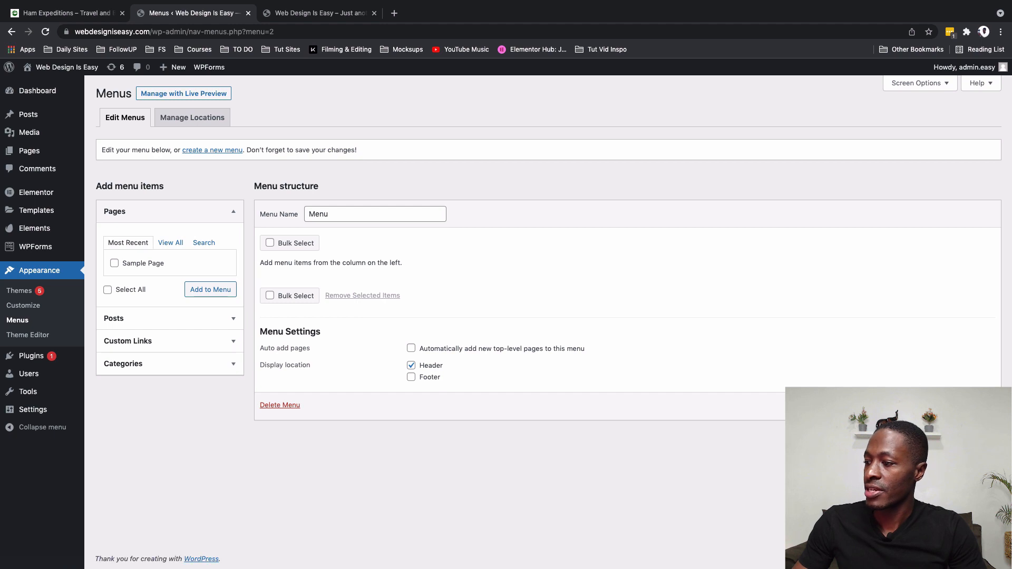
pyautogui.click(972, 406)
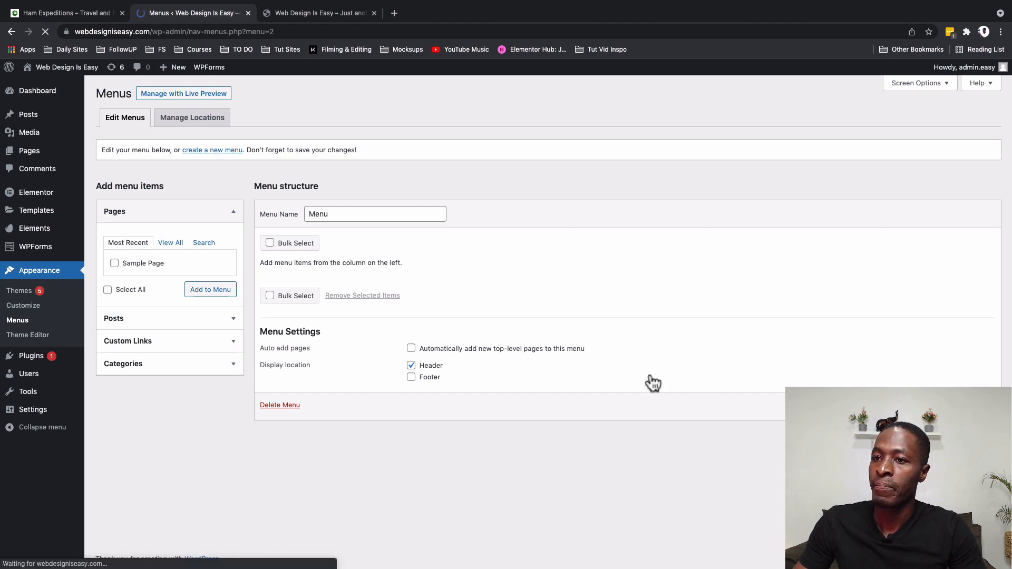
# Step: Add a new page titled "Home" to the site and publish it
pyautogui.moveTo(37, 155)
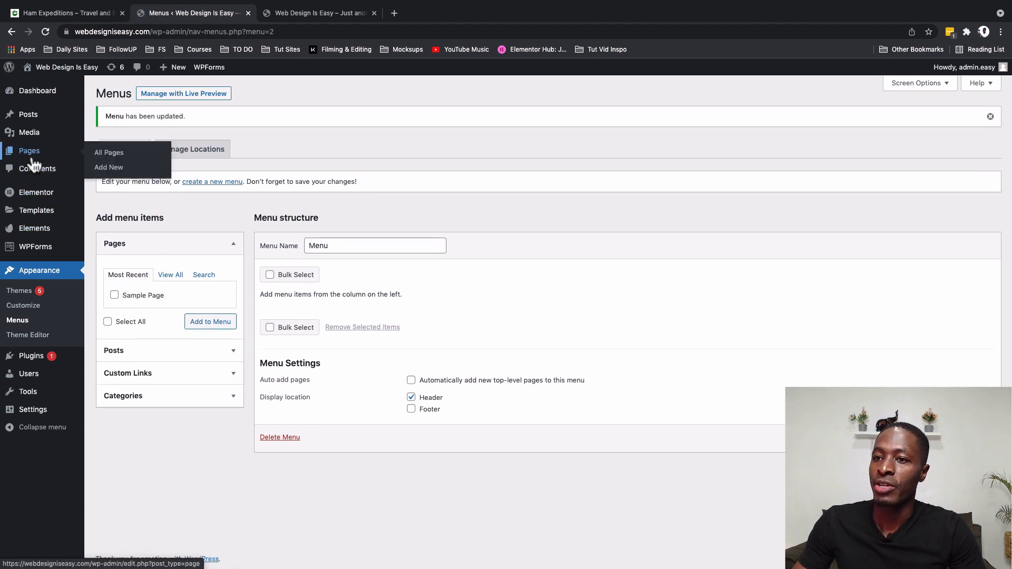
pyautogui.click(99, 156)
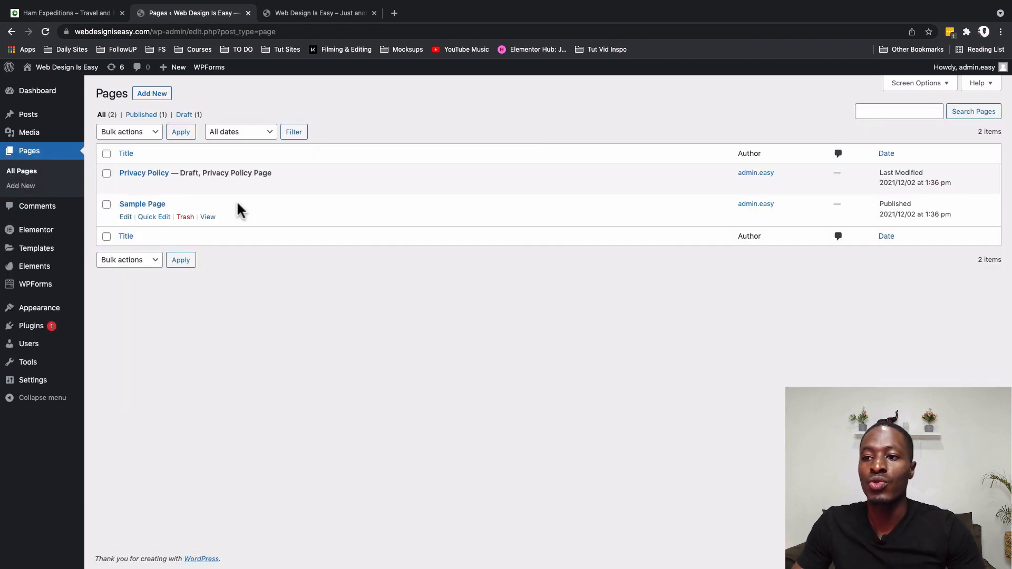
pyautogui.click(145, 95)
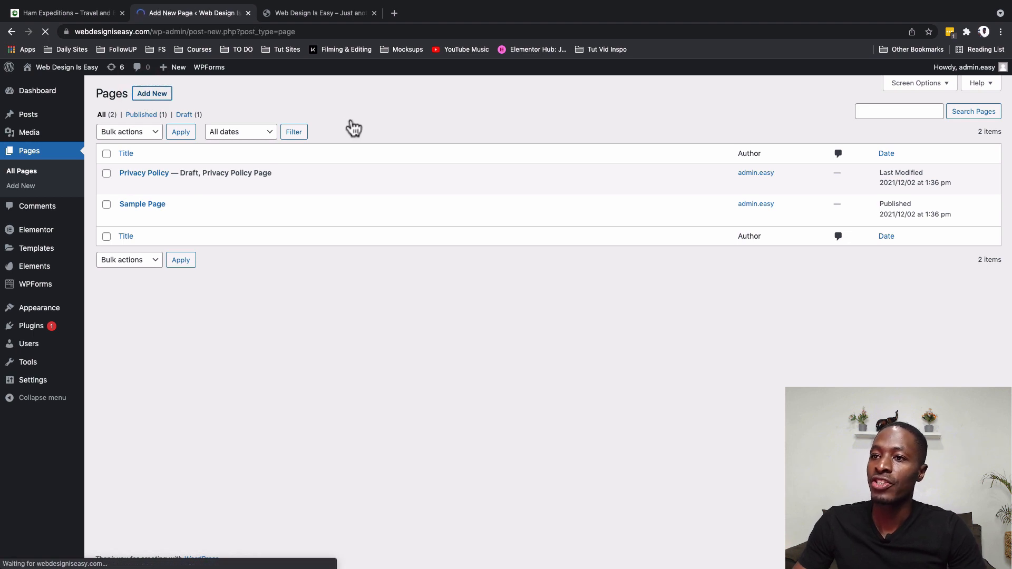
pyautogui.click(263, 141)
pyautogui.write('Home')
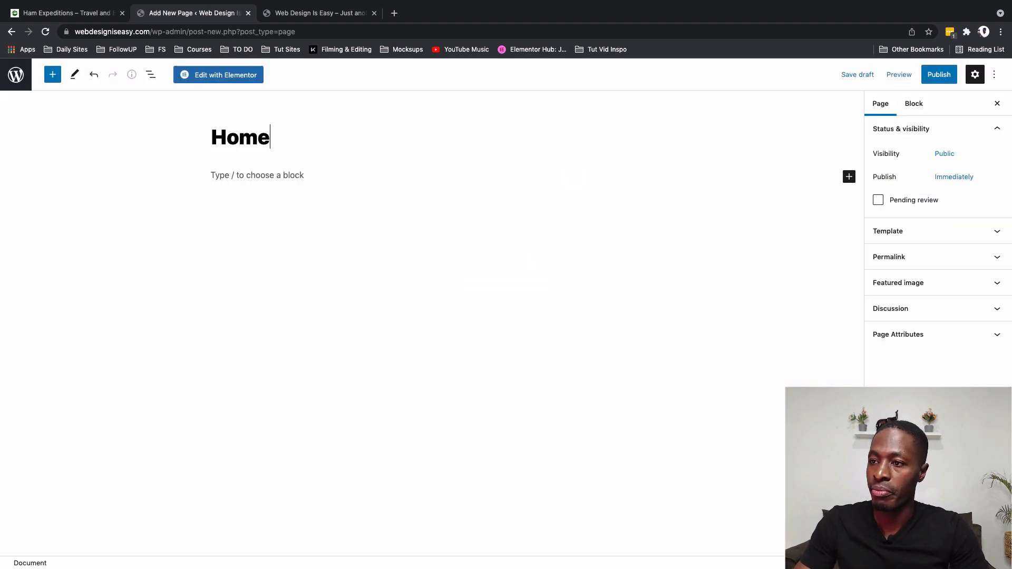
pyautogui.click(939, 74)
pyautogui.click(900, 74)
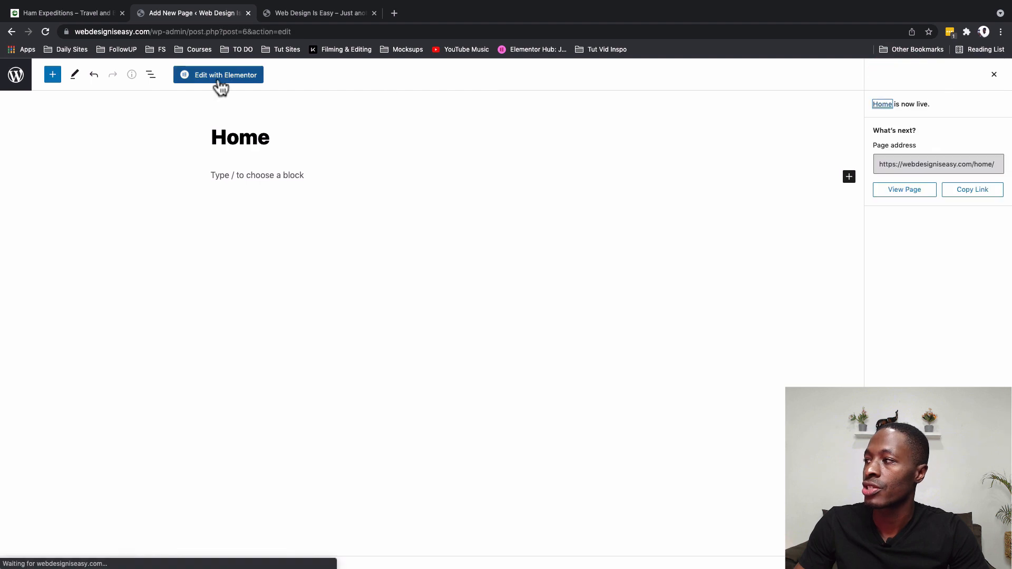
# Step: Open the Home page in Elementor, use its Finder to reach the site's menus, and add the Home page to the menu
pyautogui.click(199, 75)
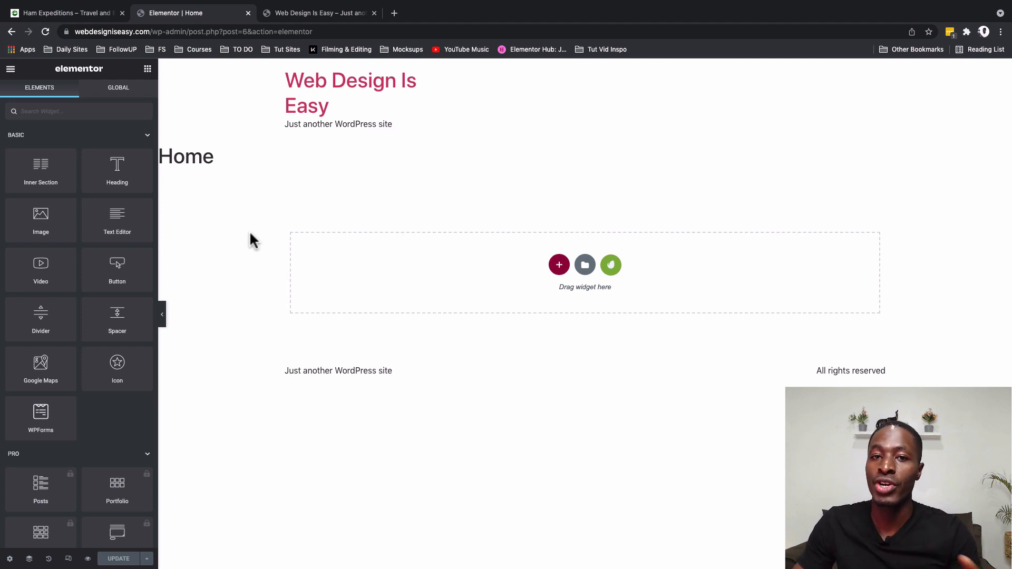
pyautogui.click(10, 68)
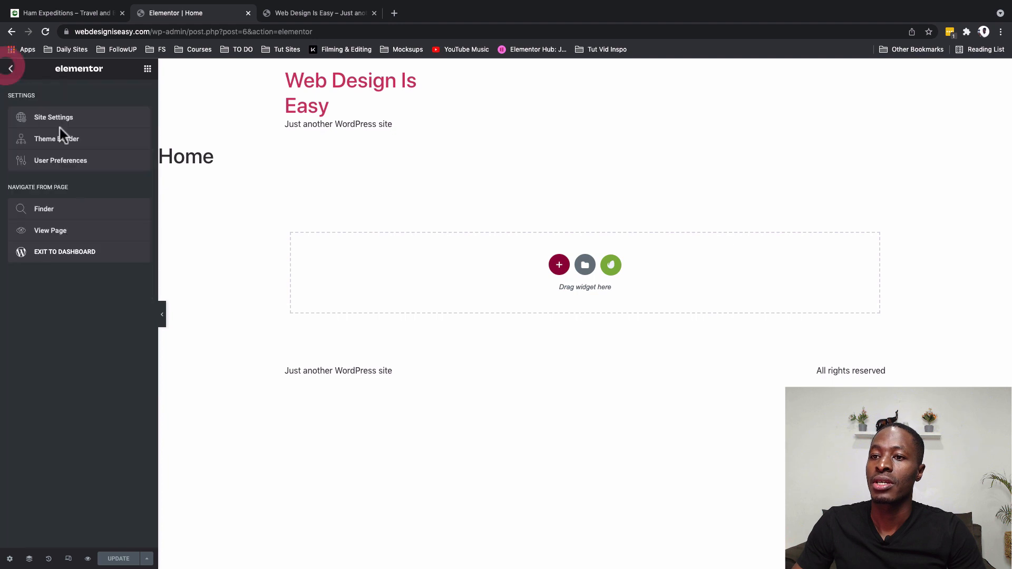
pyautogui.click(71, 212)
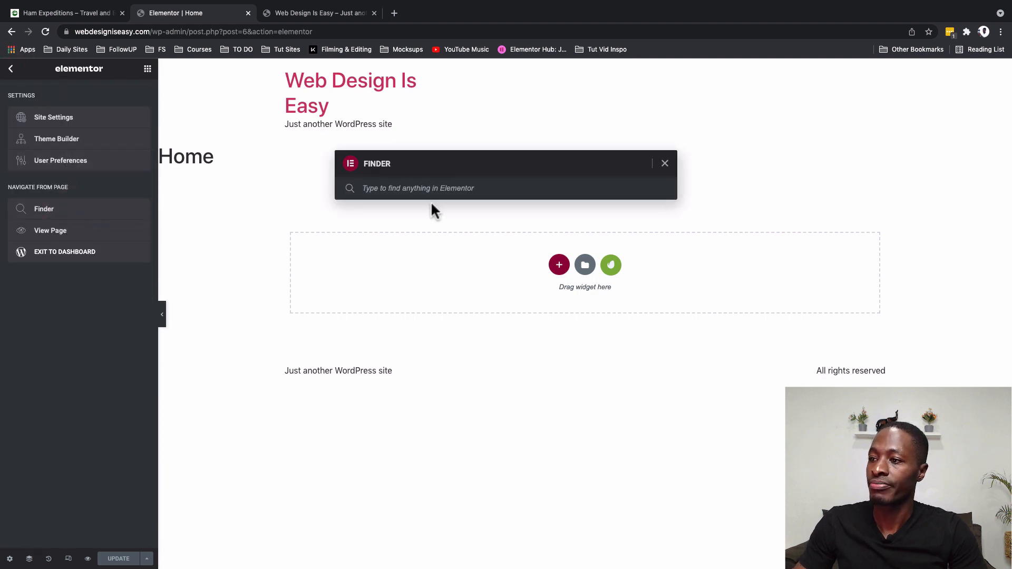
pyautogui.write('menu')
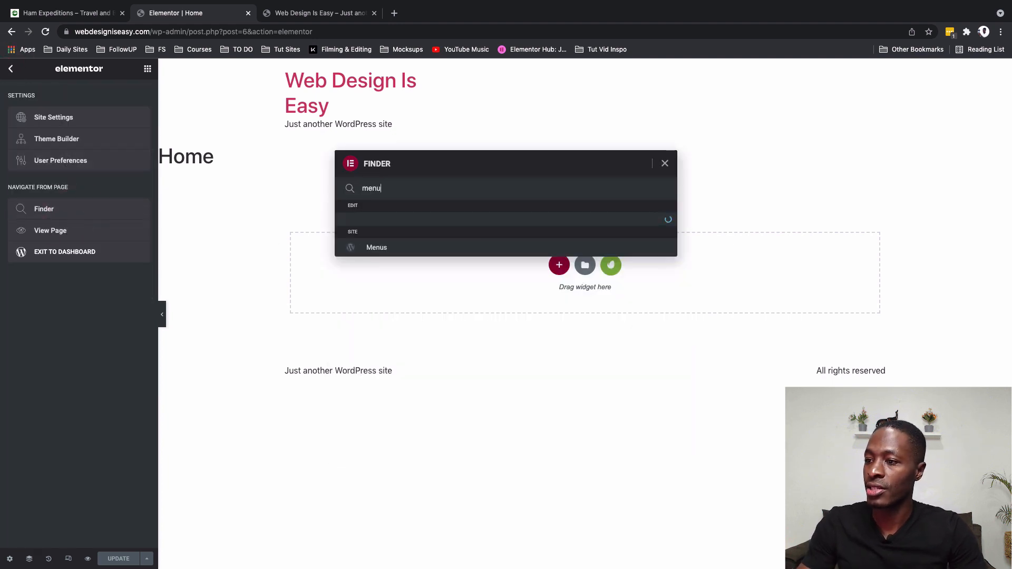
pyautogui.click(383, 228)
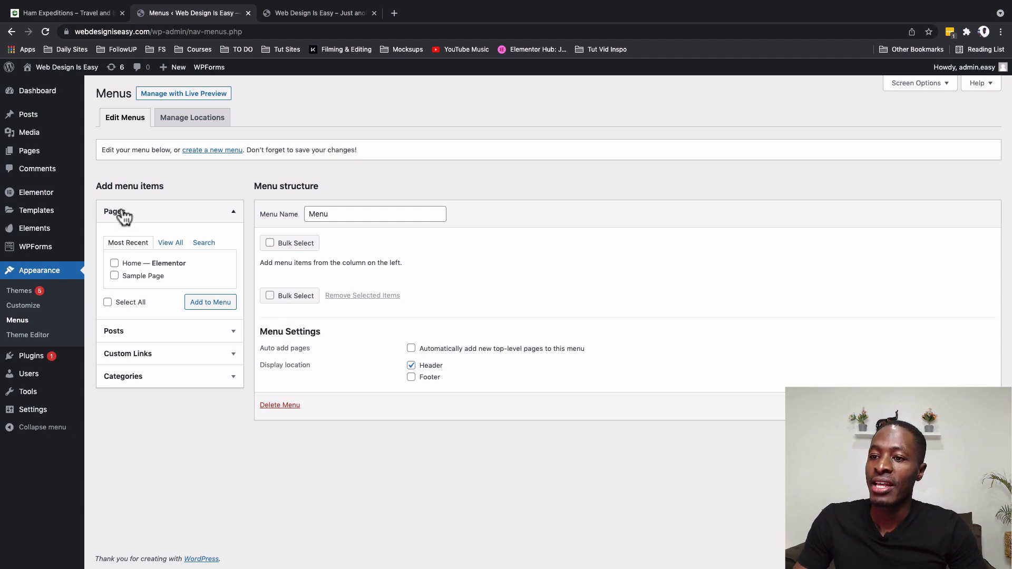
pyautogui.click(114, 264)
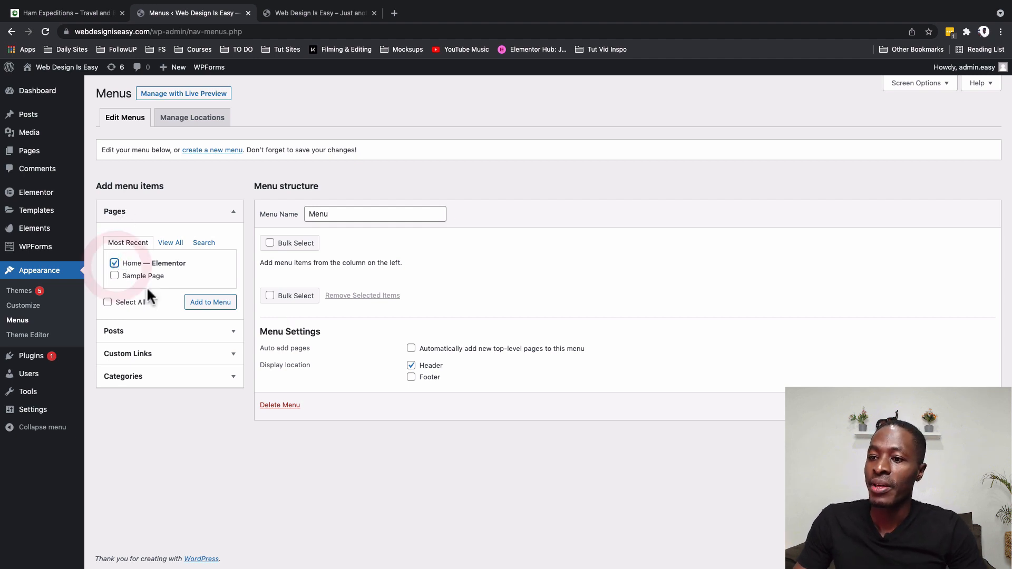
pyautogui.click(200, 306)
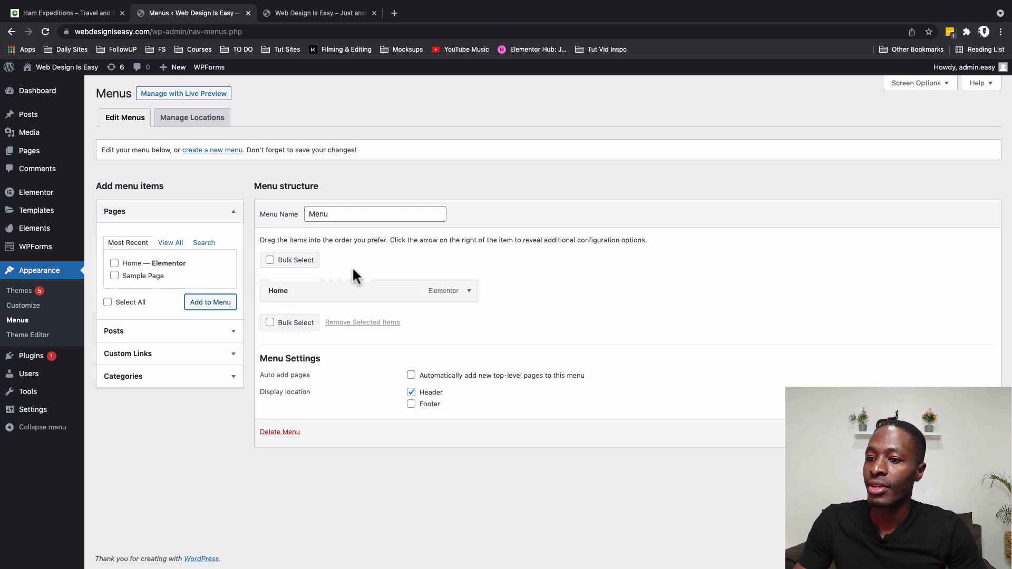
# Step: Check the reference page's header links and add a custom link to the menu with URL #about and link text About
pyautogui.click(183, 356)
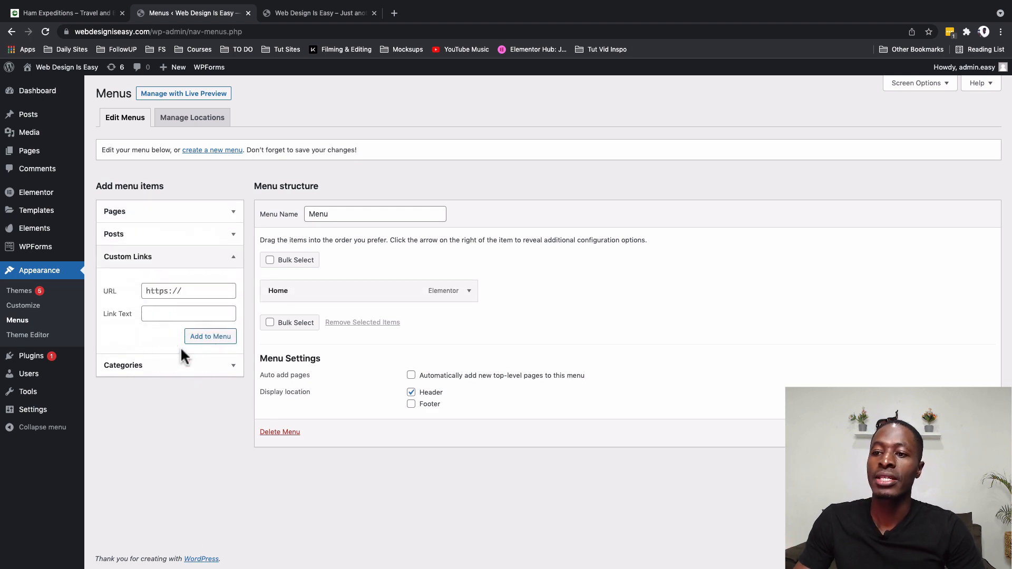
pyautogui.hotkey('ctrl', 'shift', 'Tab')
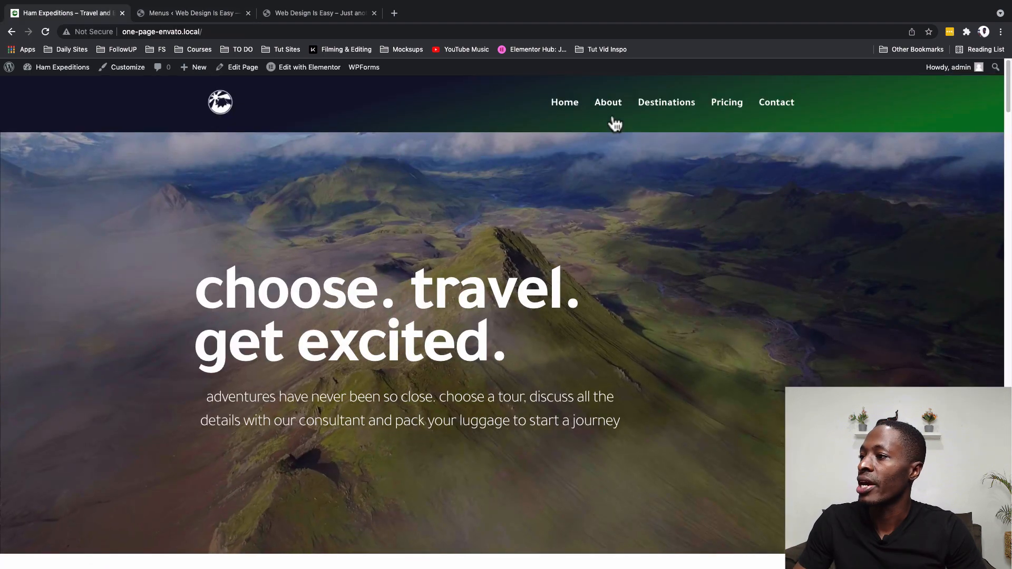
pyautogui.scroll(-10, 609, 102)
pyautogui.scroll(10, 609, 101)
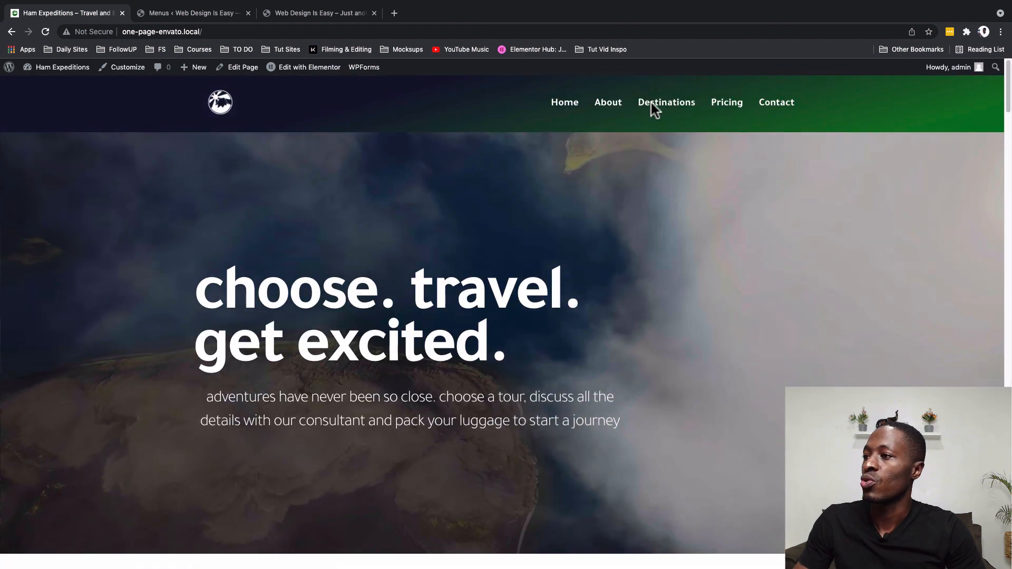
pyautogui.click(213, 15)
pyautogui.click(178, 294)
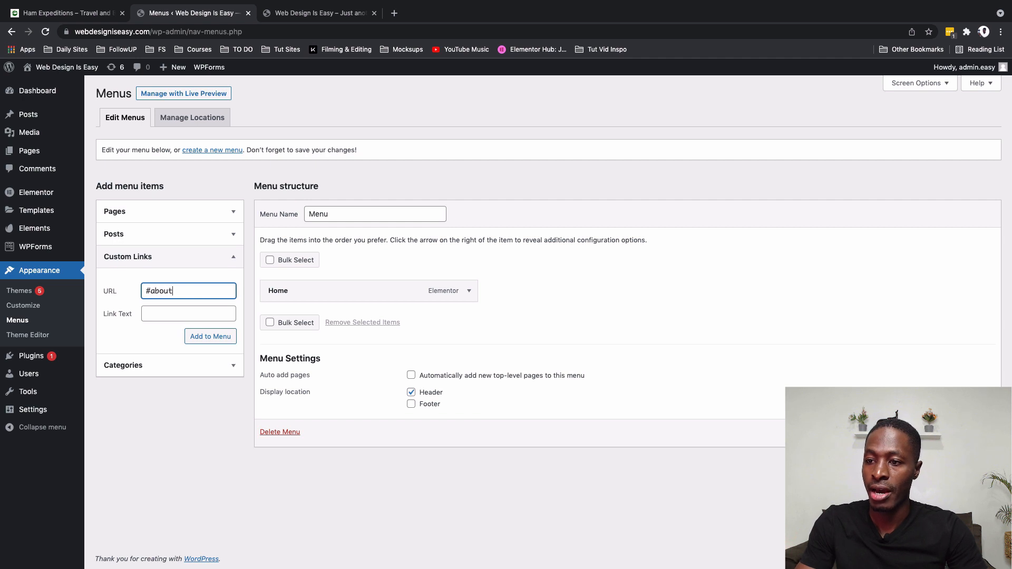
pyautogui.click(174, 314)
pyautogui.write('About')
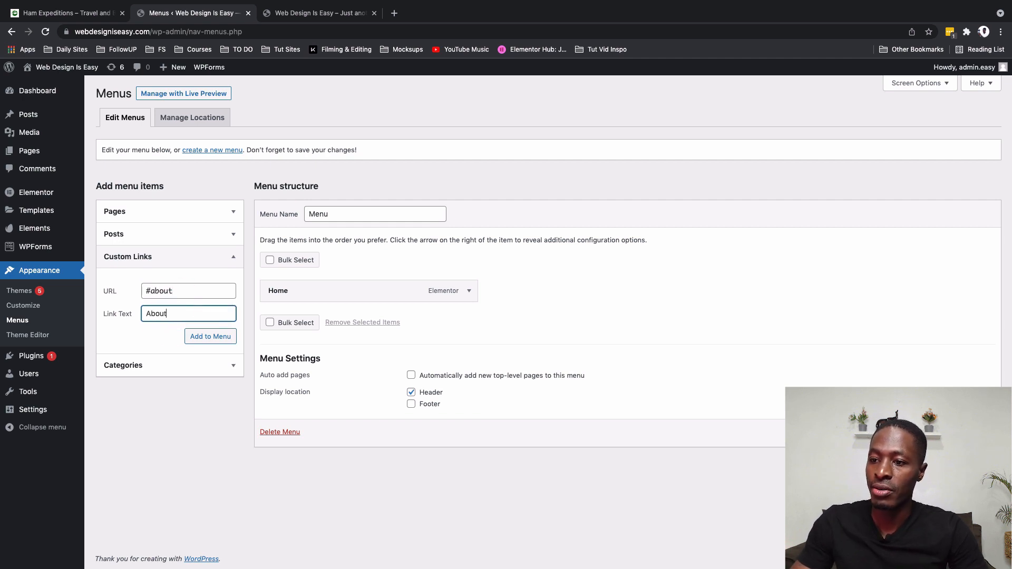
pyautogui.hotkey('shift', 'Tab')
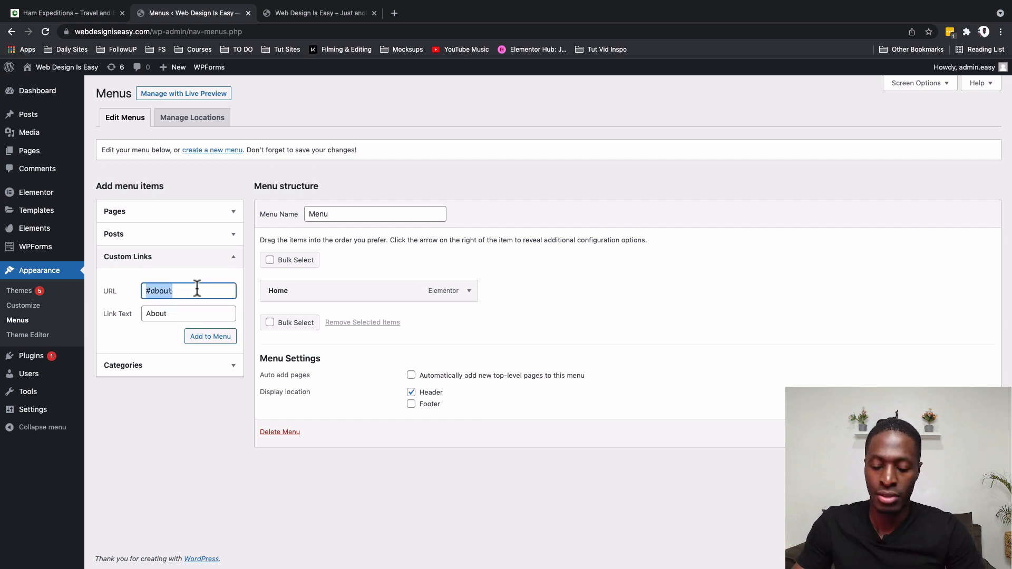
pyautogui.click(222, 340)
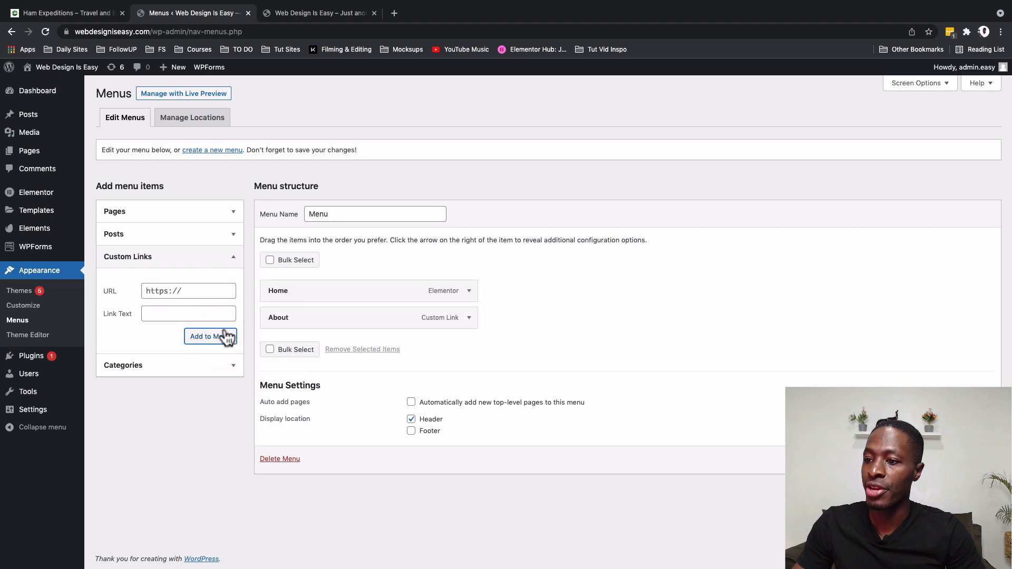
# Step: Add custom links labelled Destinations, Pricing and Contact to the menu, following the reference page's header order
pyautogui.click(90, 19)
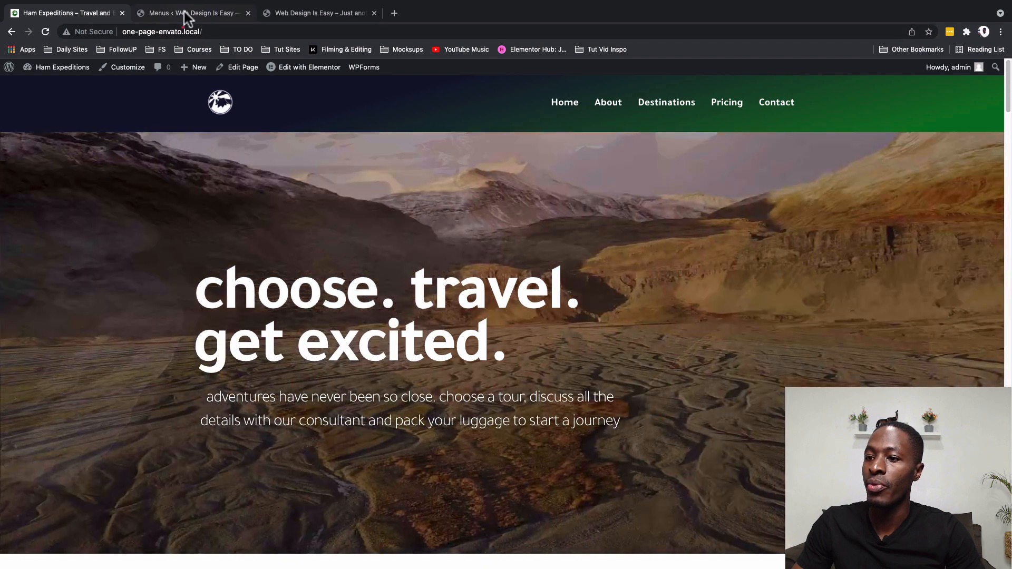
pyautogui.click(185, 12)
pyautogui.click(182, 291)
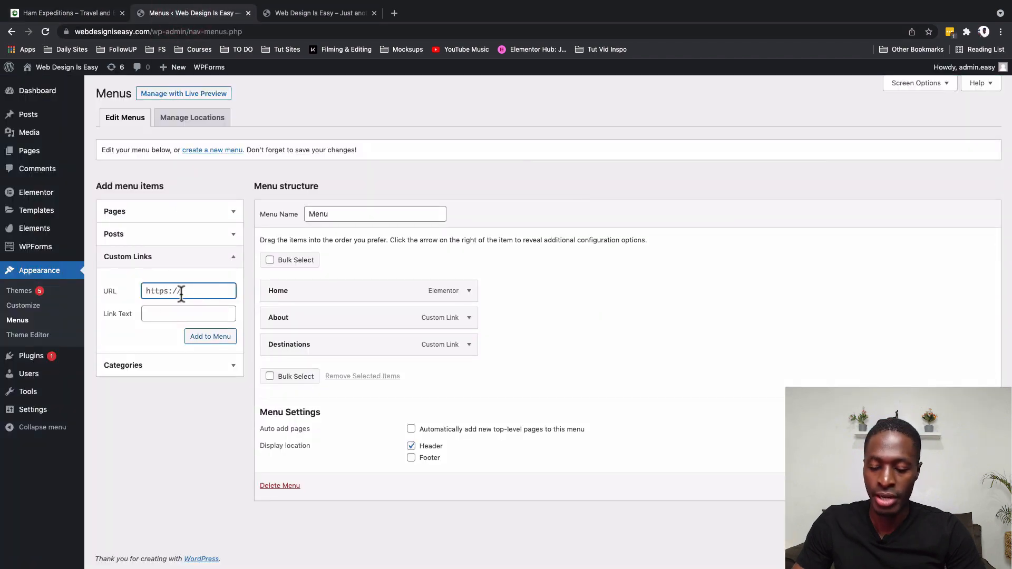
pyautogui.click(181, 290)
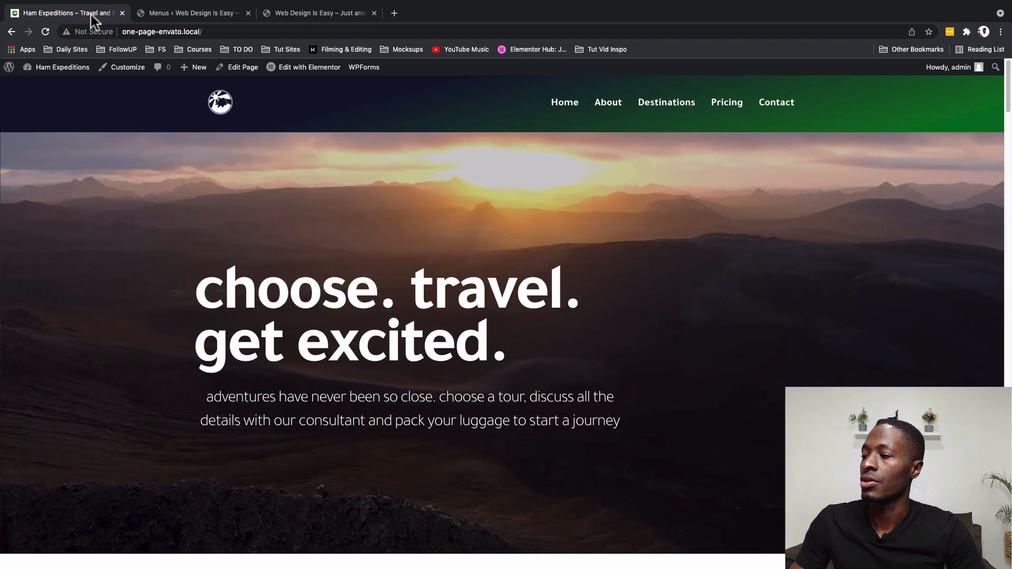
pyautogui.click(200, 12)
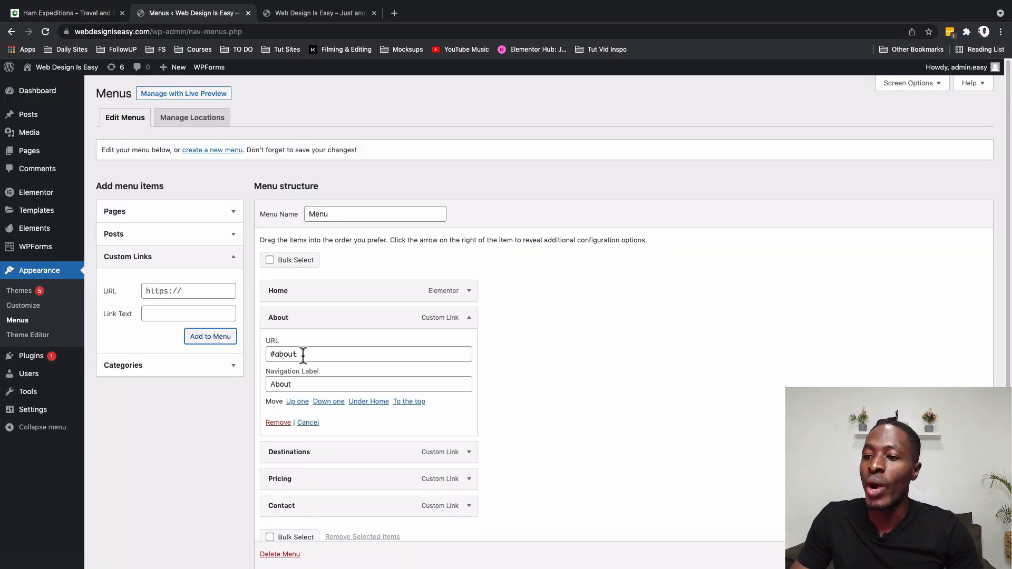
# Step: Review the About item's link address in the menu structure and save the menu
pyautogui.moveTo(303, 355); pyautogui.dragTo(291, 355)
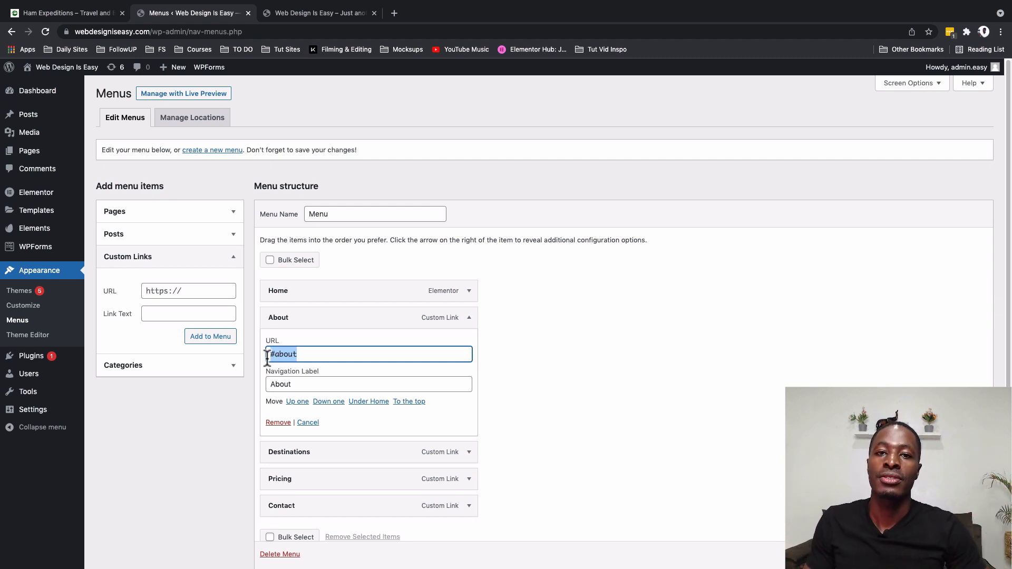
pyautogui.click(316, 320)
pyautogui.moveTo(350, 352); pyautogui.dragTo(343, 376)
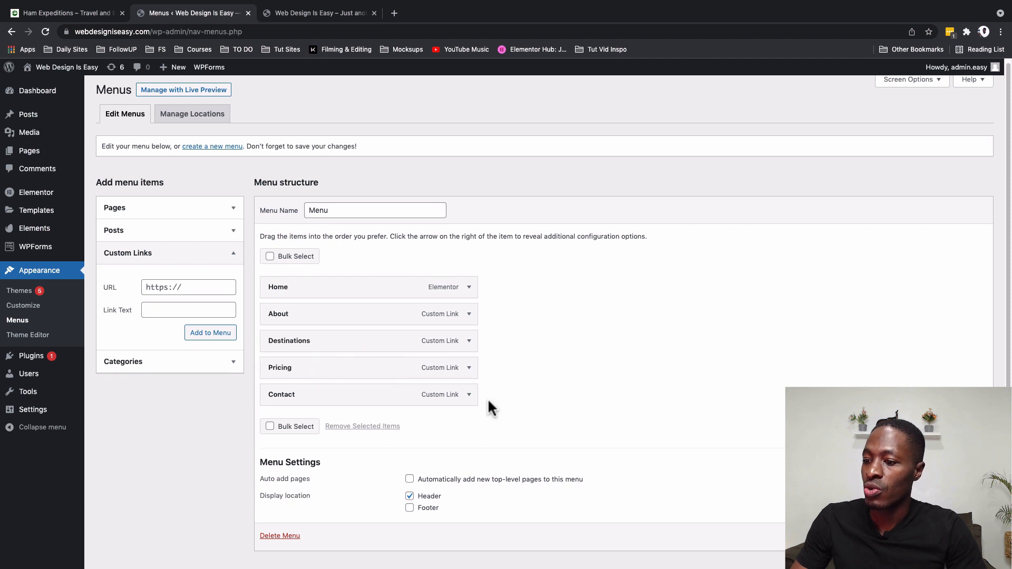
pyautogui.scroll(-1, 488, 407)
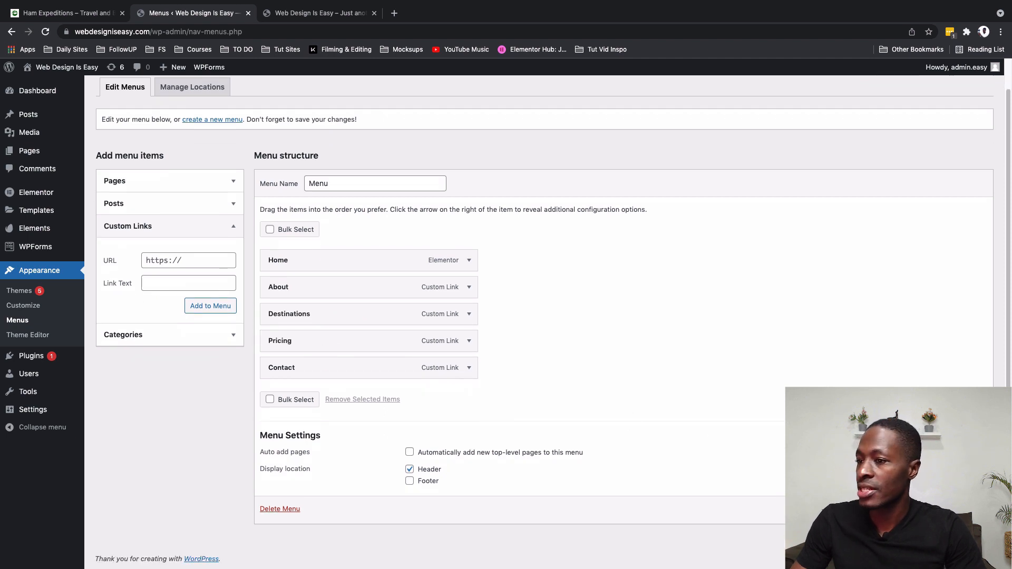
pyautogui.click(964, 509)
# Step: Look at the reference site's logo and open the logo design tools FreeLogoDesign (freelogodesign.org), Canva and Photopea in new browser tabs
pyautogui.click(97, 13)
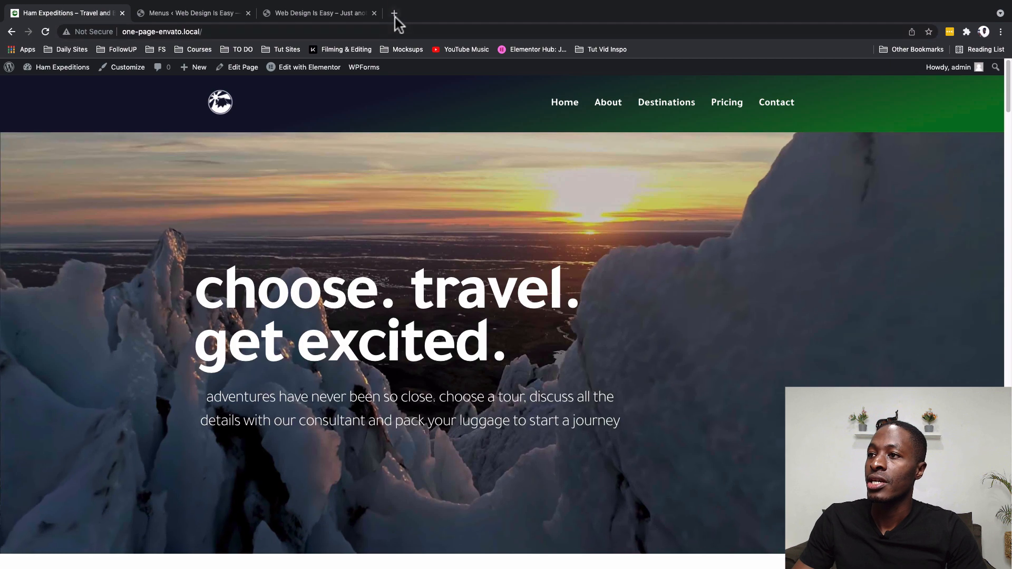
pyautogui.click(394, 13)
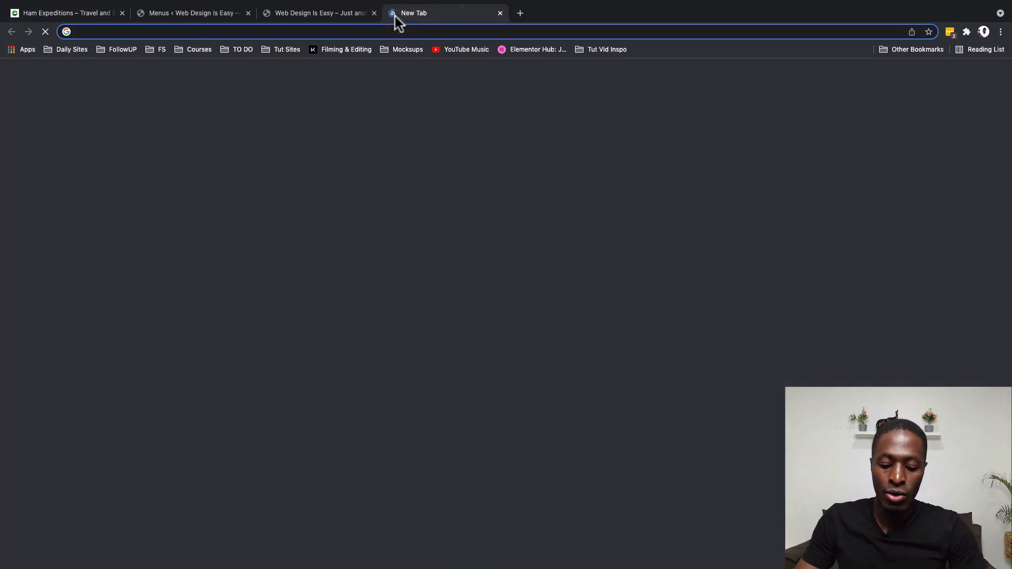
pyautogui.write('freelogodesign.org')
pyautogui.press('Return')
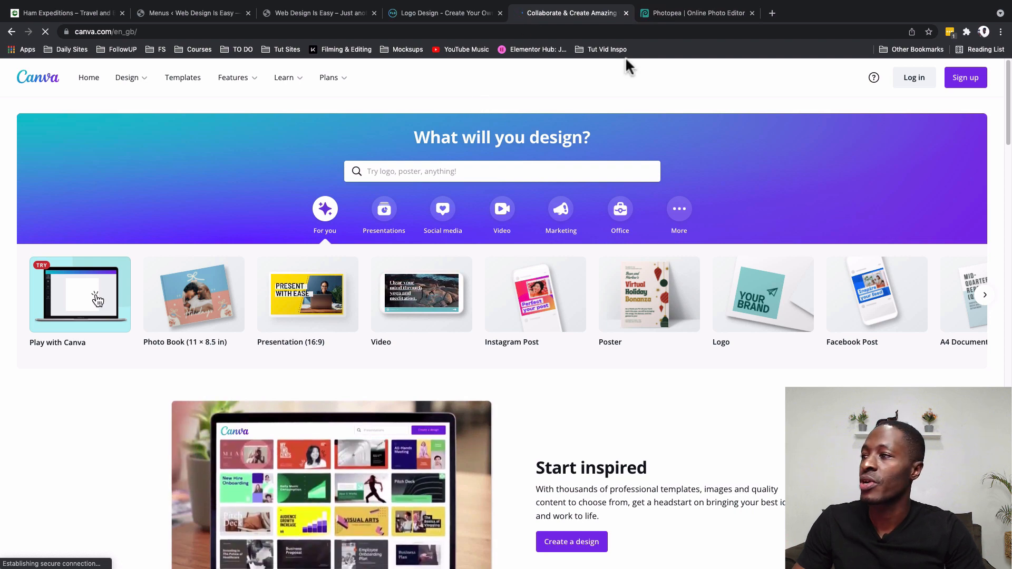
pyautogui.click(661, 11)
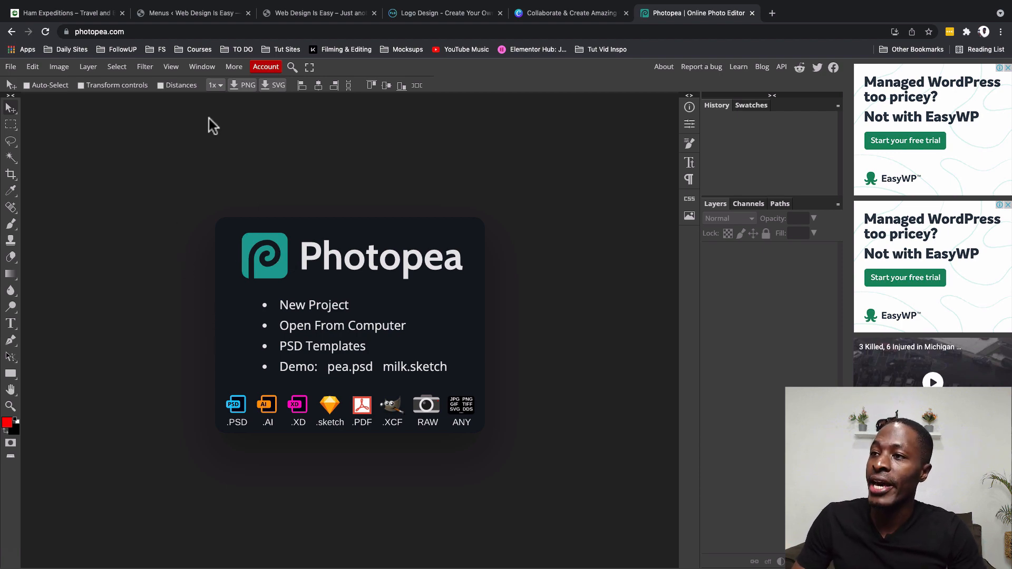
pyautogui.click(438, 14)
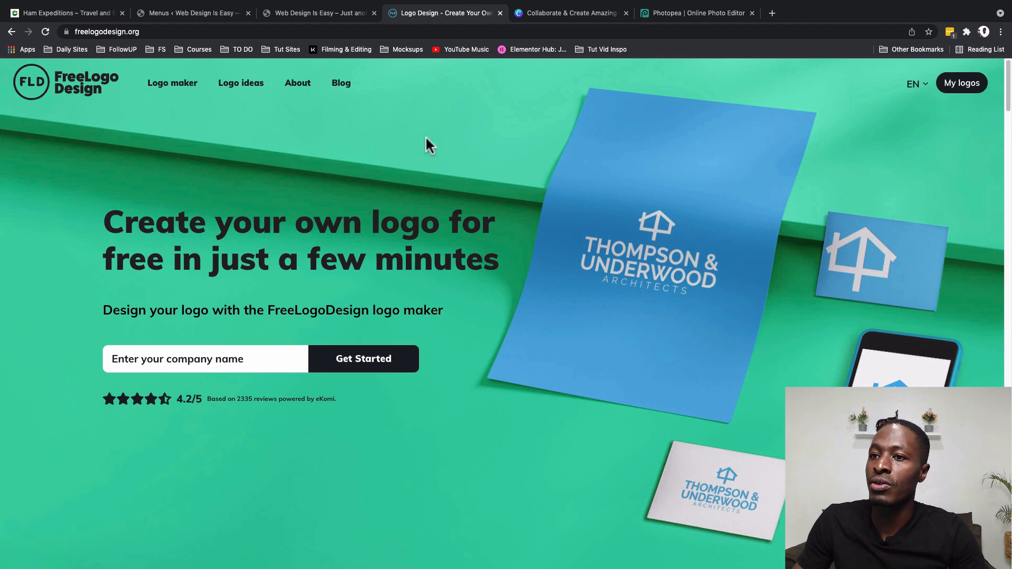
# Step: Check the saved logos in FreeLogoDesign, start a new logo for the company name "pal hotels" and browse the template designs
pyautogui.click(963, 84)
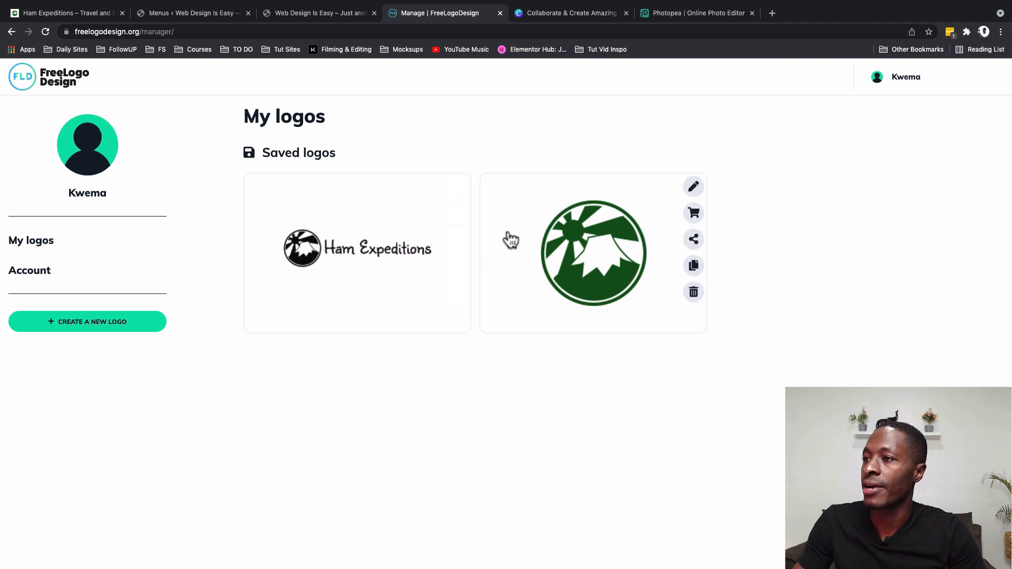
pyautogui.click(94, 322)
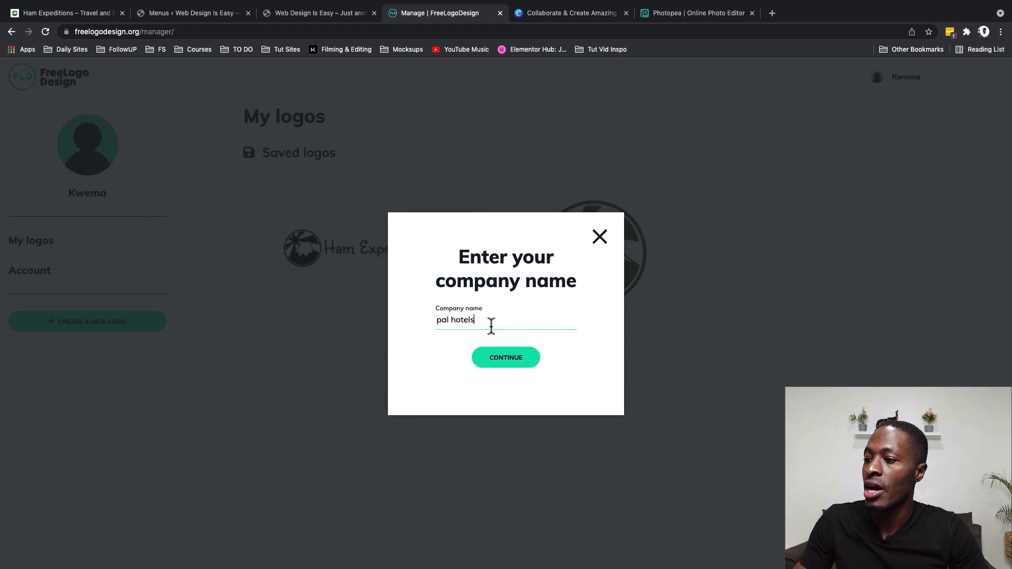
pyautogui.click(505, 363)
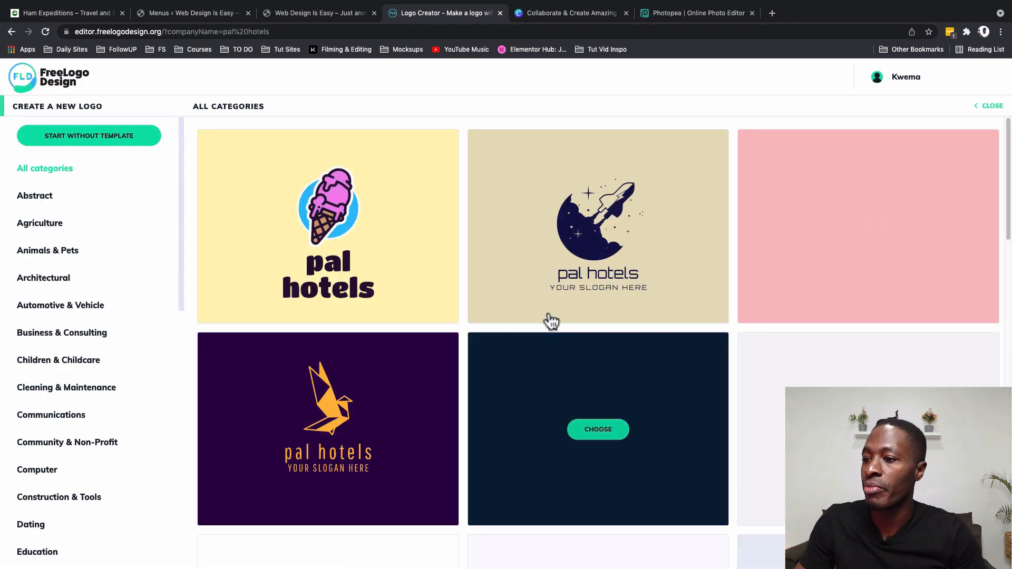
pyautogui.moveTo(393, 252)
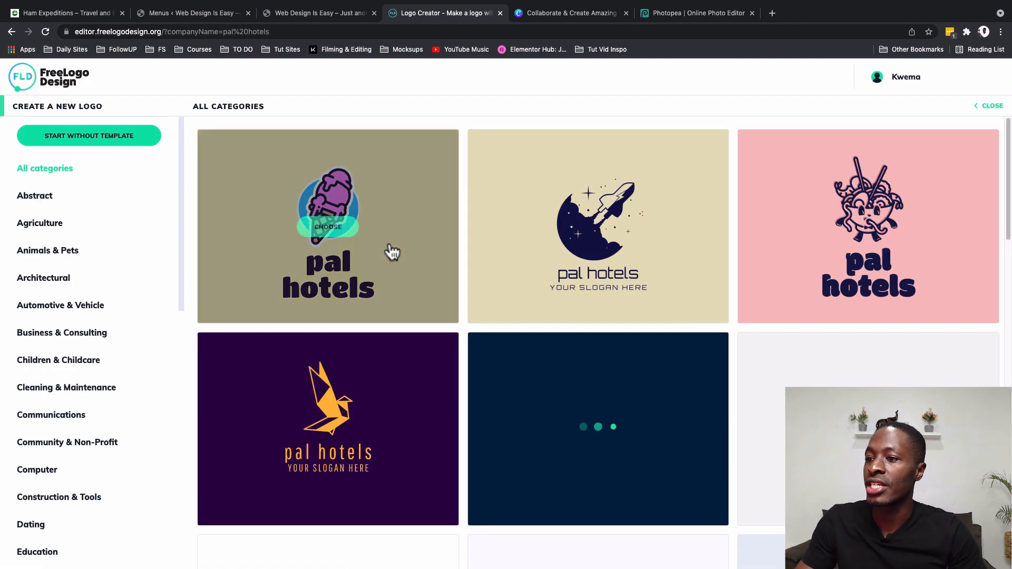
pyautogui.moveTo(590, 376)
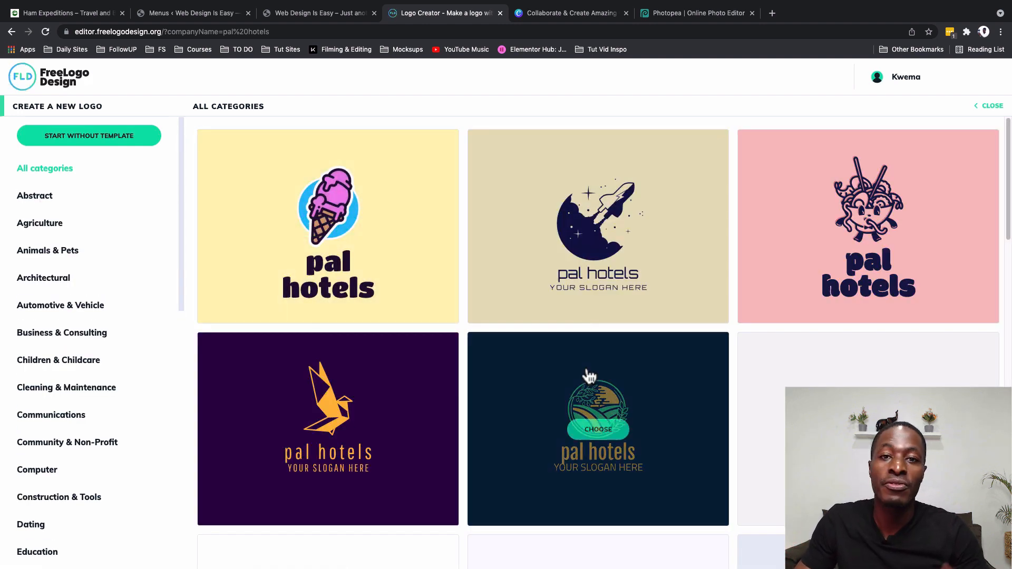
pyautogui.scroll(-3, 592, 427)
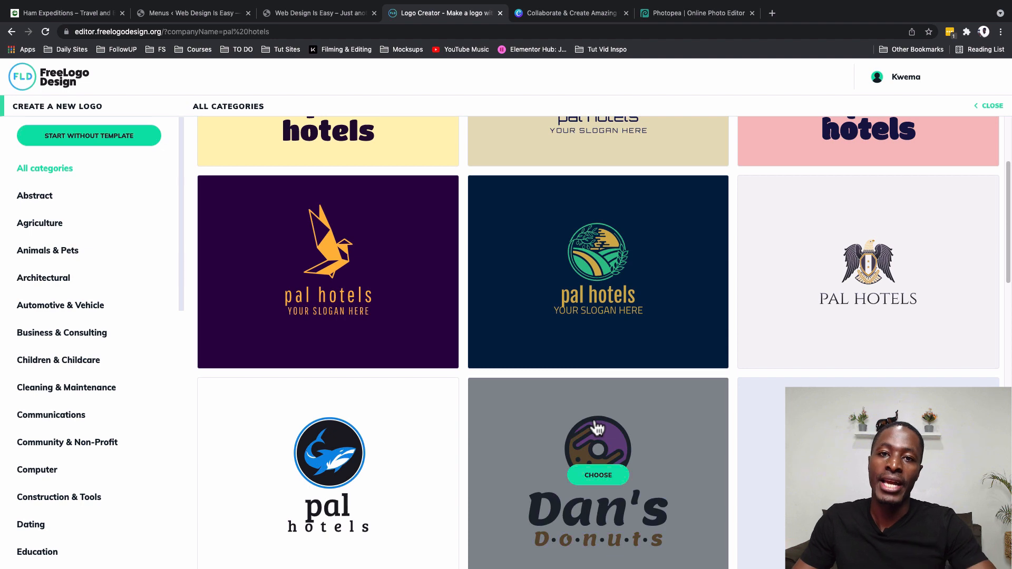
pyautogui.scroll(3, 593, 417)
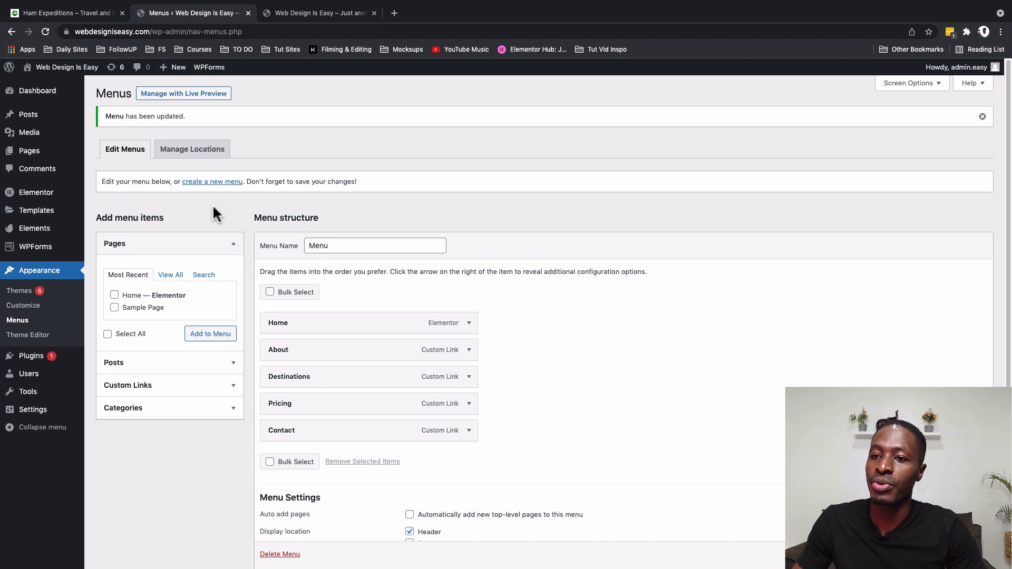
# Step: In the theme customizer, upload hamexpLogo-wht.png with alt text and title "ham expeditions white" and set it as the site logo without cropping
pyautogui.click(24, 307)
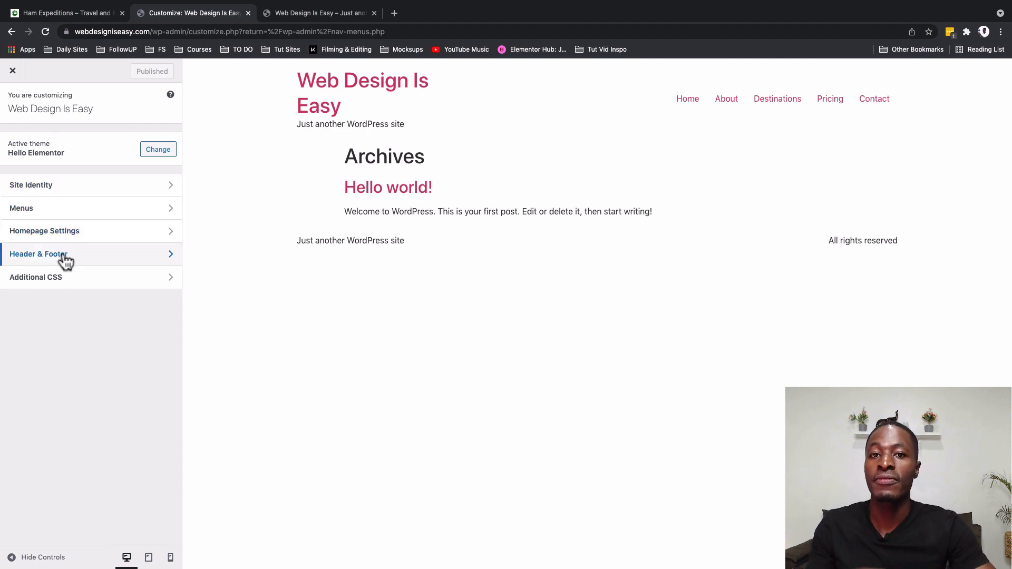
pyautogui.click(61, 190)
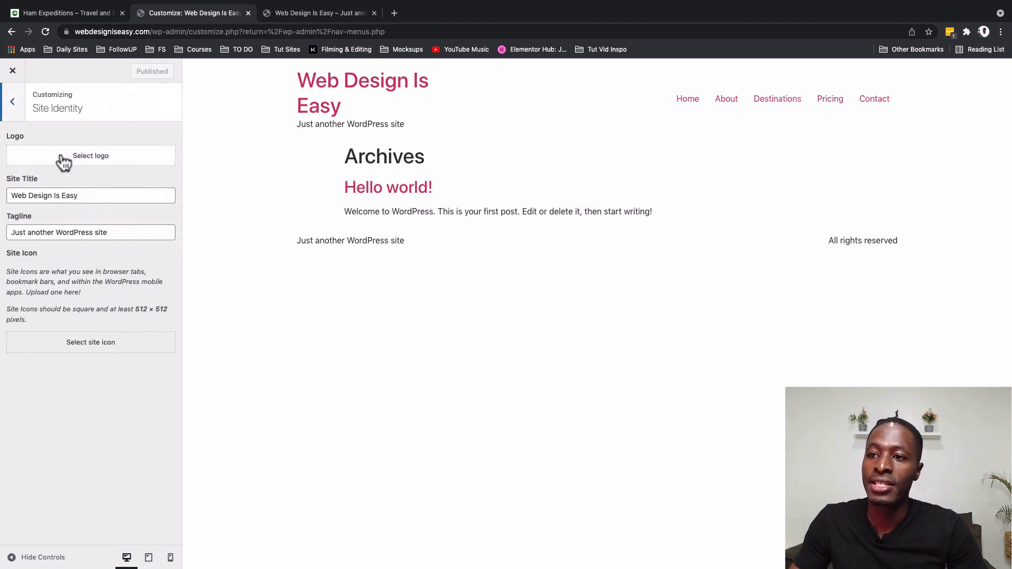
pyautogui.click(90, 157)
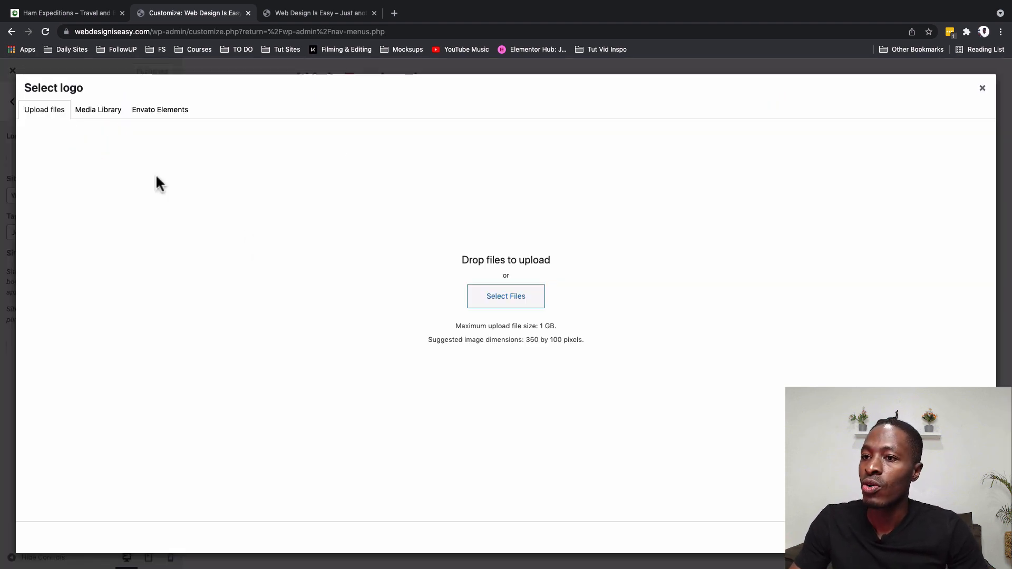
pyautogui.click(502, 299)
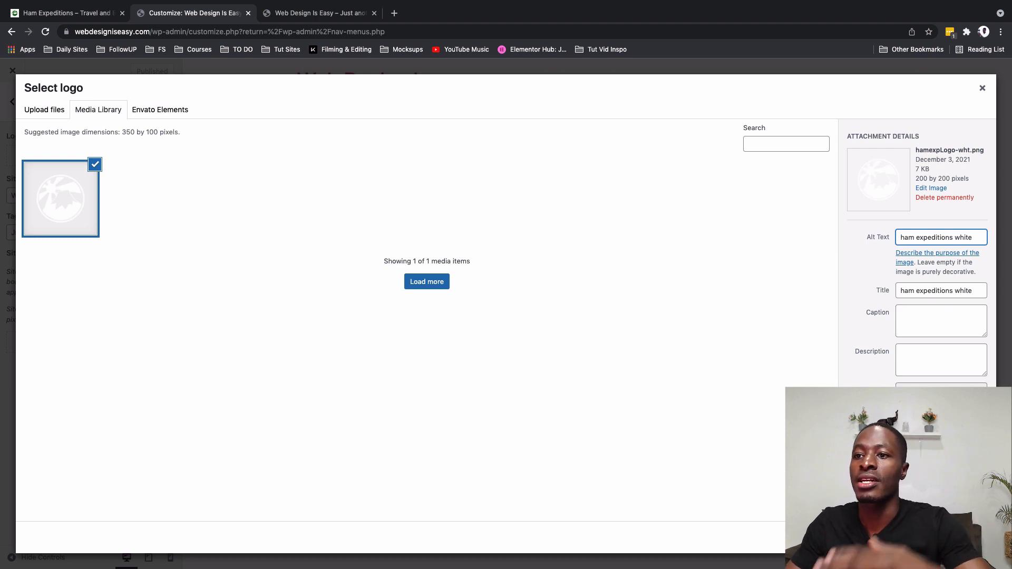
pyautogui.click(970, 538)
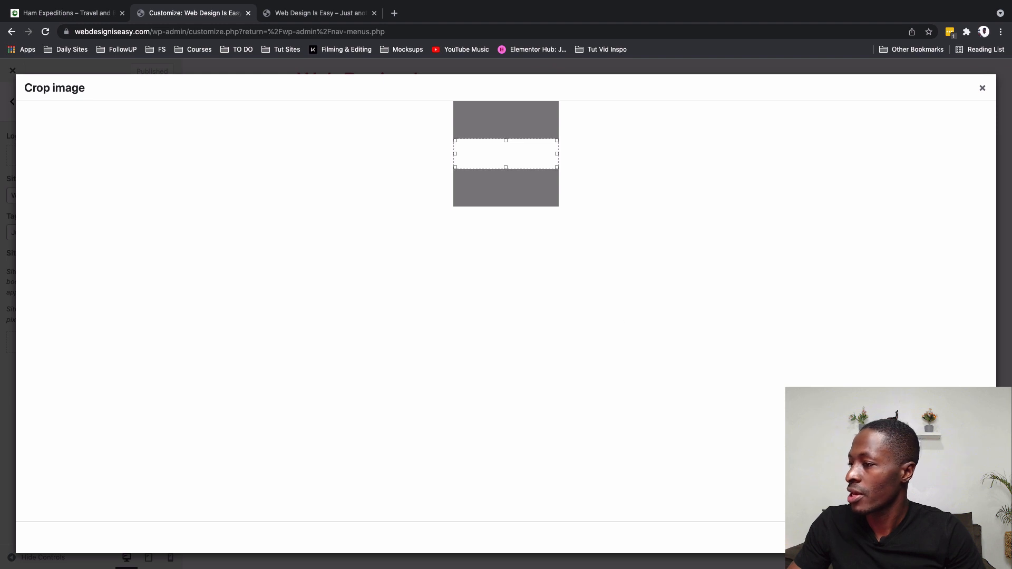
pyautogui.click(899, 538)
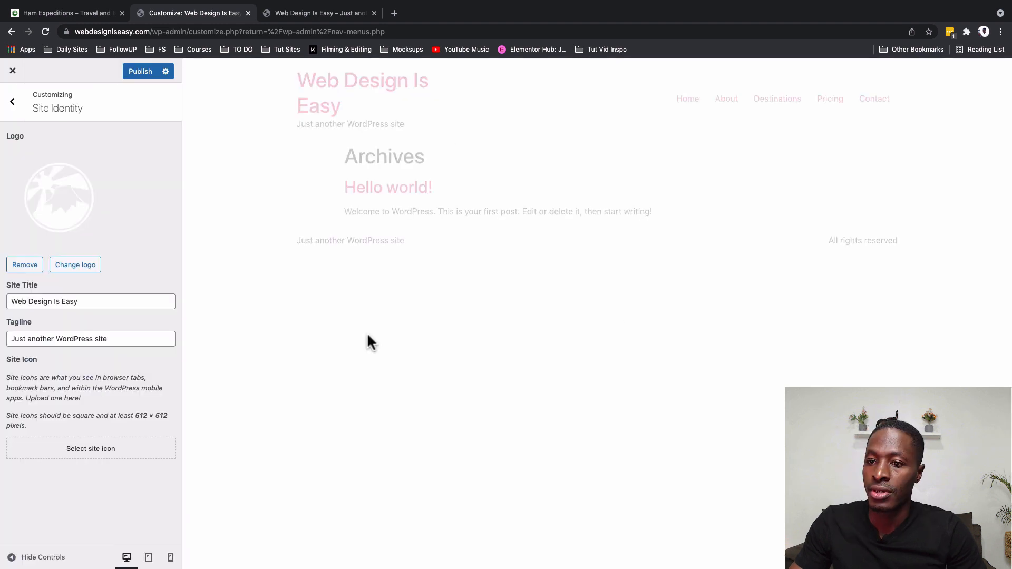
# Step: Set the site title to "Ham Expeditions" and the tagline to "Travel and Beyond"
pyautogui.tripleClick(80, 301)
pyautogui.write('Ham Exp')
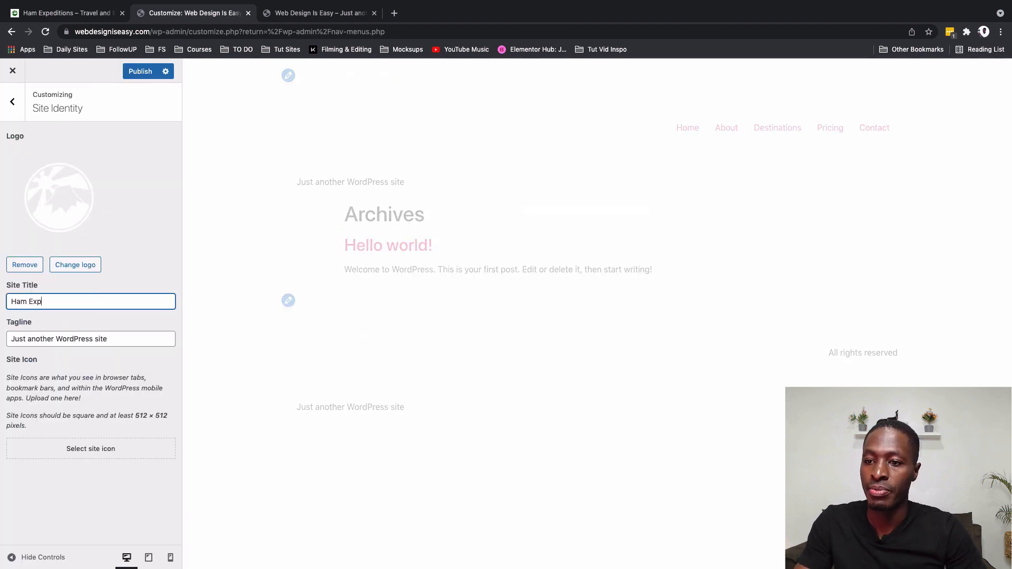
pyautogui.write('editions')
pyautogui.tripleClick(71, 339)
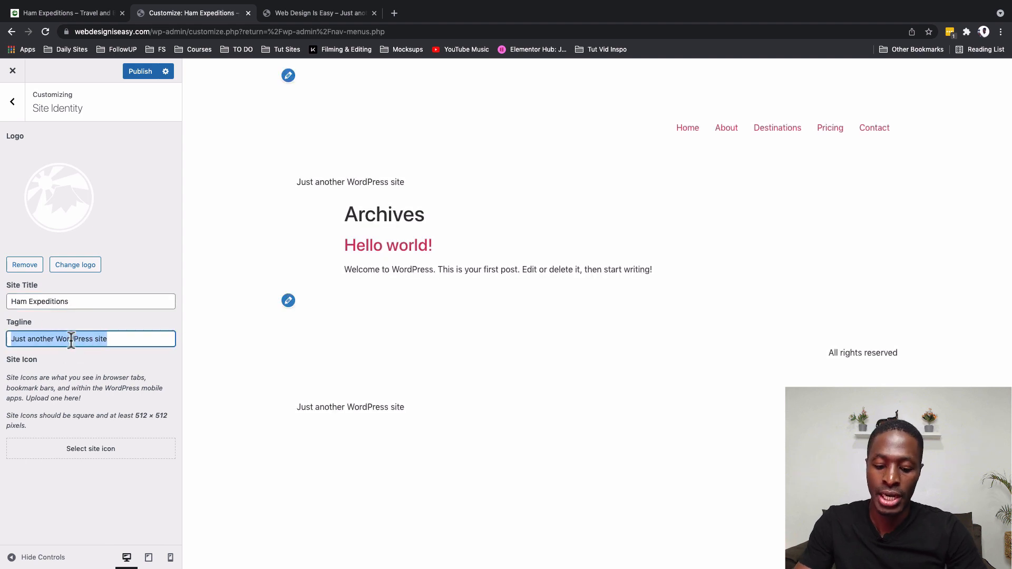
pyautogui.write('Travel and Be')
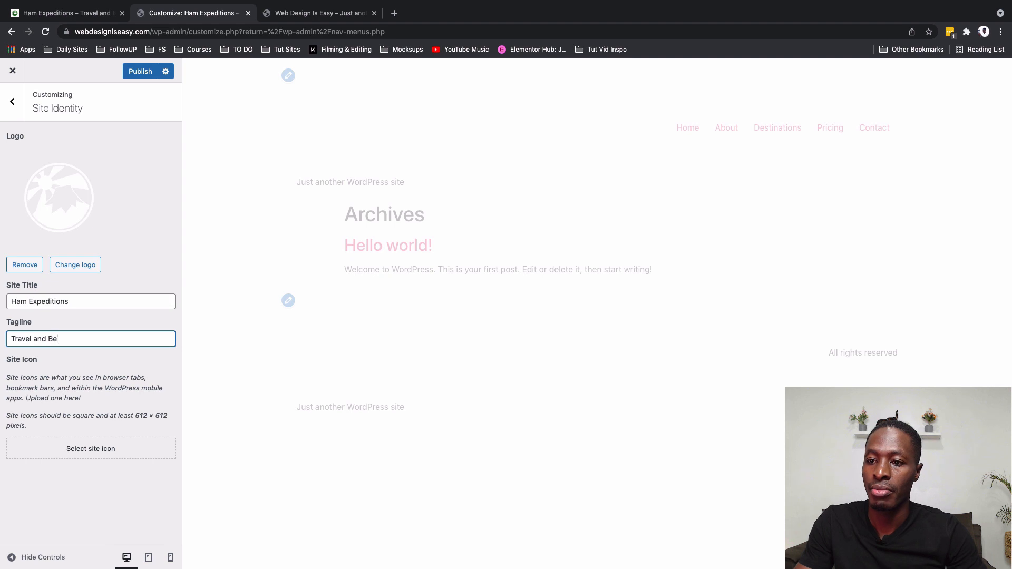
pyautogui.write('yond')
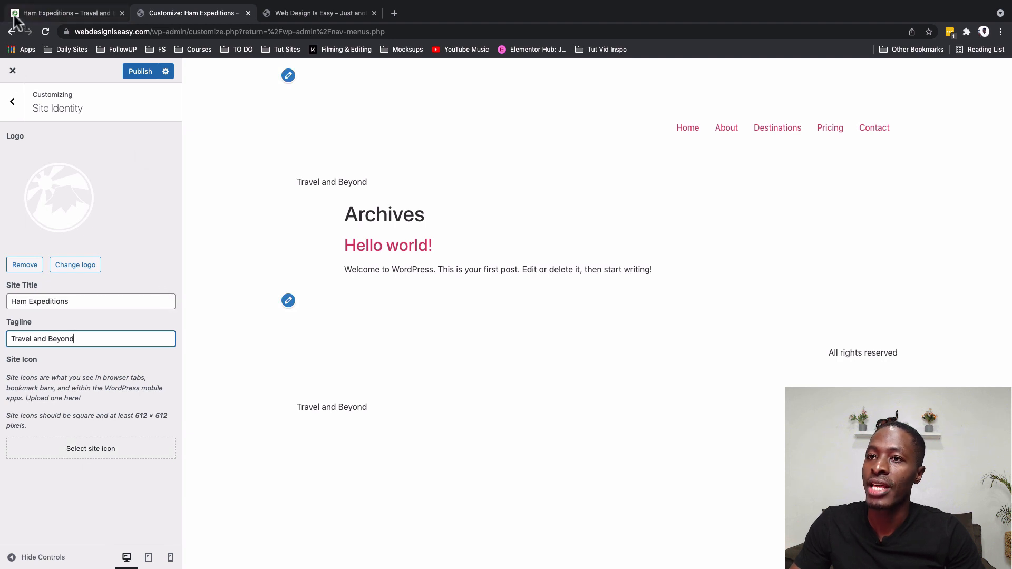
# Step: Upload the green hamexpLogo.png, title it as the ham expeditions favicon, and set the full image as the site icon
pyautogui.click(71, 453)
pyautogui.click(44, 111)
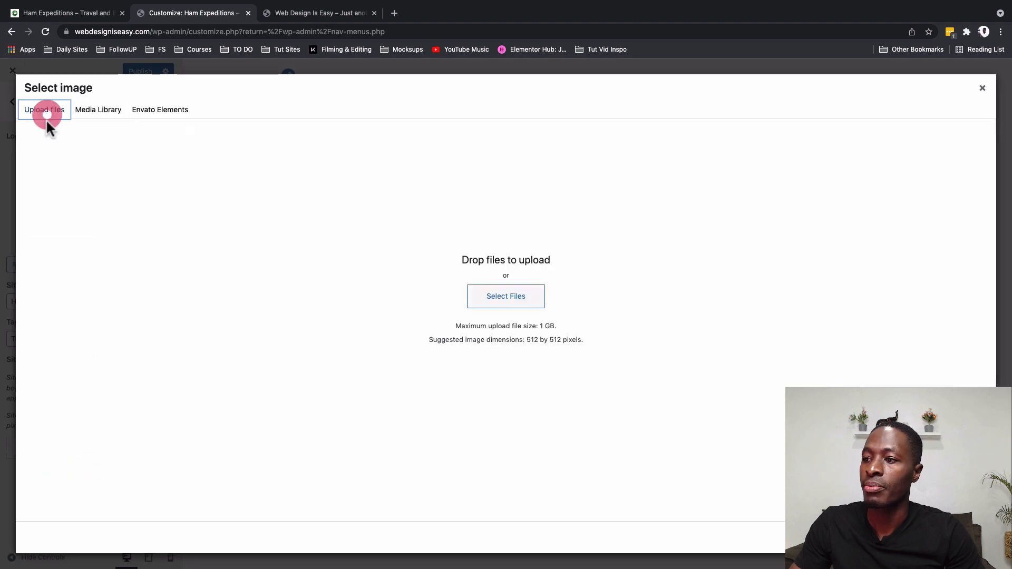
pyautogui.click(508, 308)
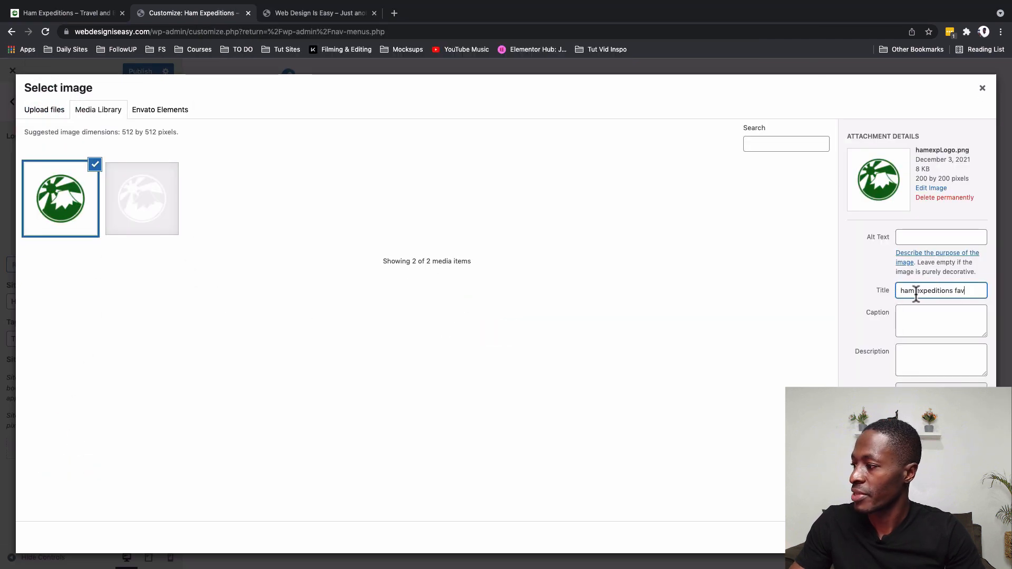
pyautogui.tripleClick(920, 294)
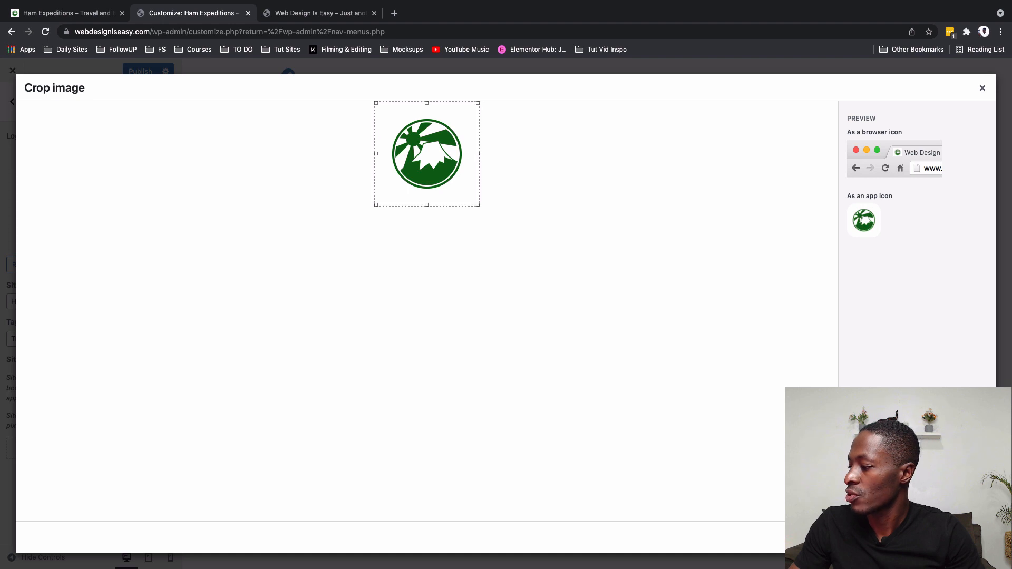
pyautogui.click(965, 538)
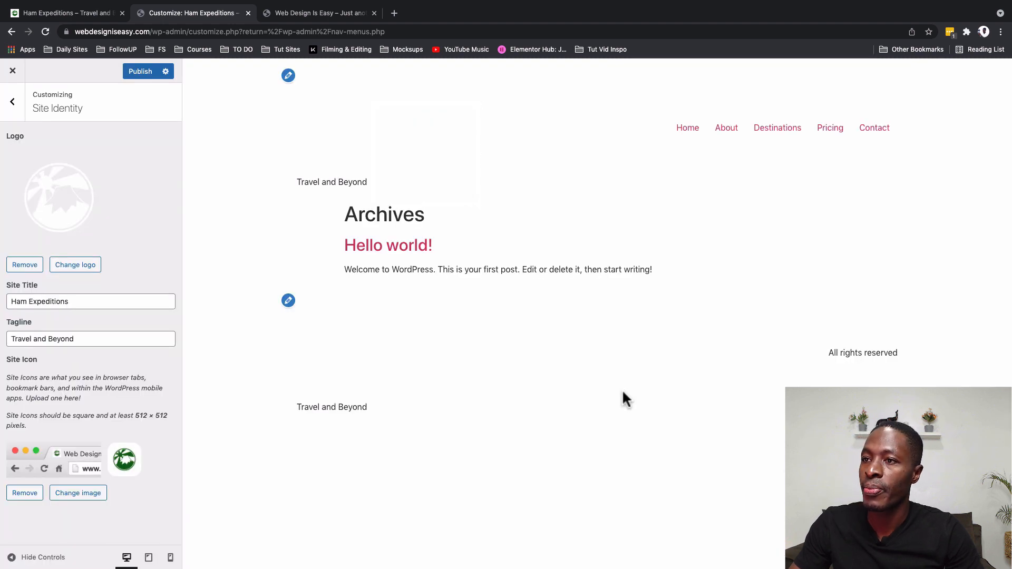
# Step: Publish the site identity changes and check the site icon on the live site's browser tab
pyautogui.click(139, 72)
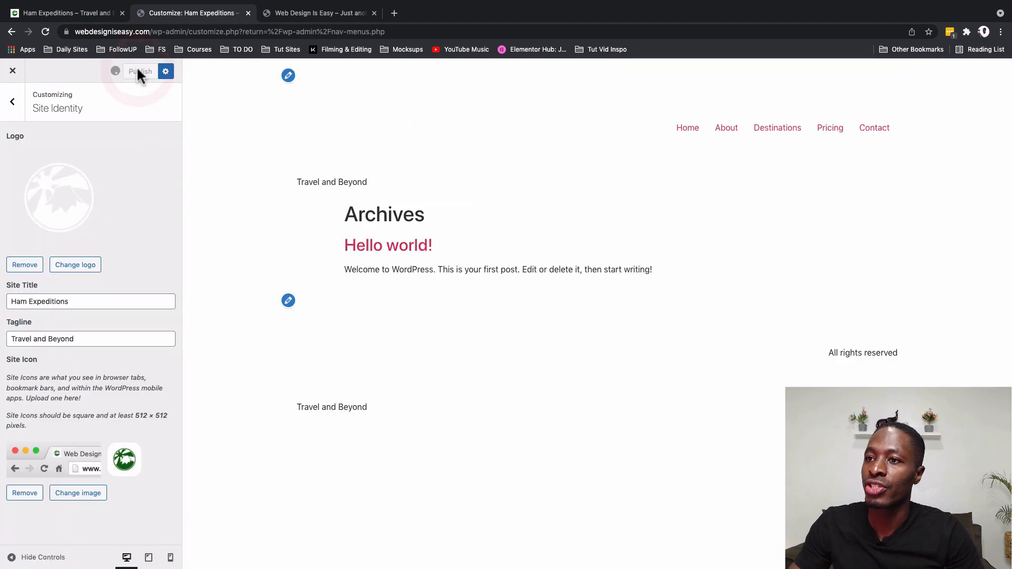
pyautogui.click(285, 14)
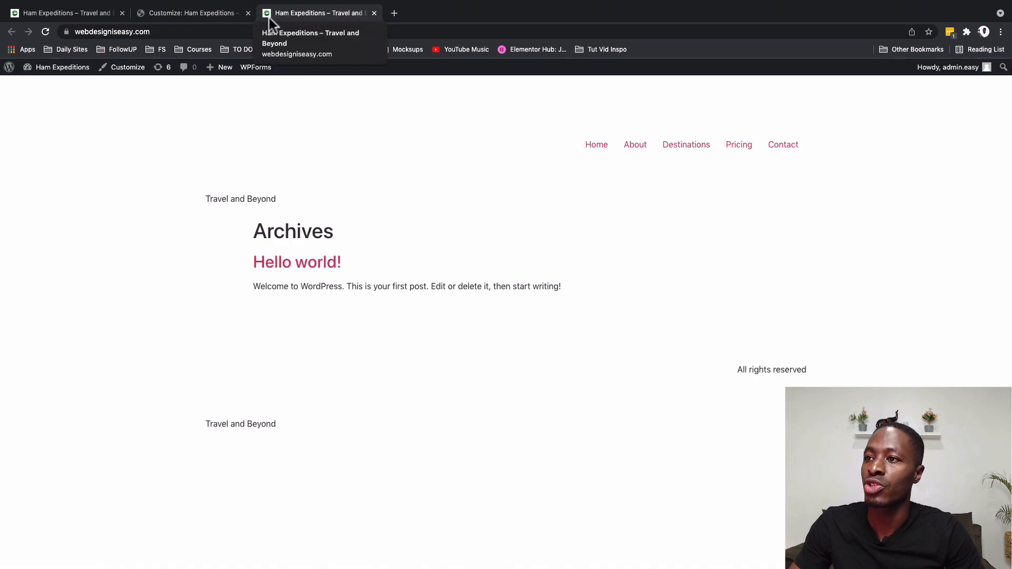
pyautogui.click(217, 19)
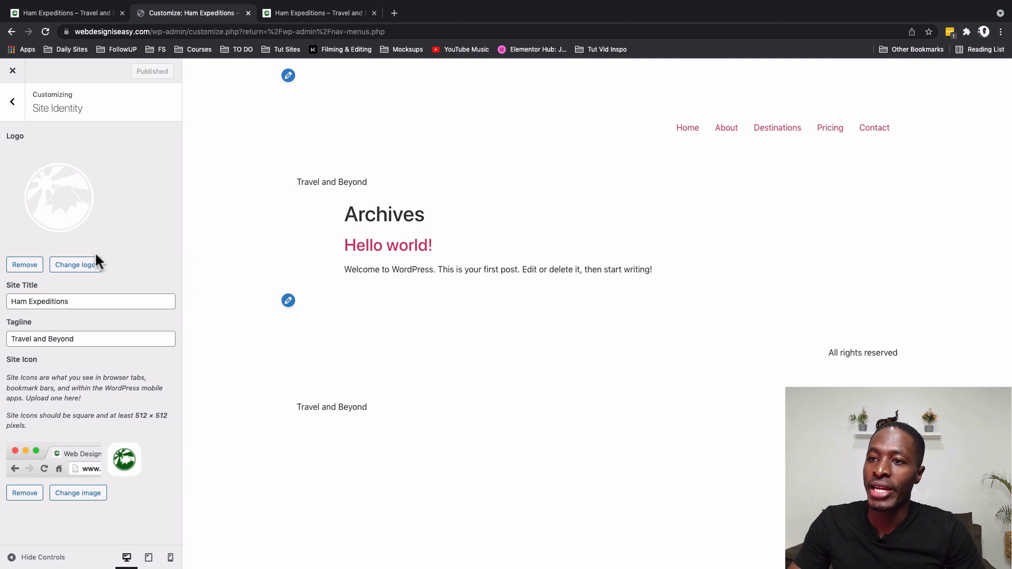
# Step: Look over the customizer's menu options, set the homepage to display the static page Home, and publish the change
pyautogui.click(11, 108)
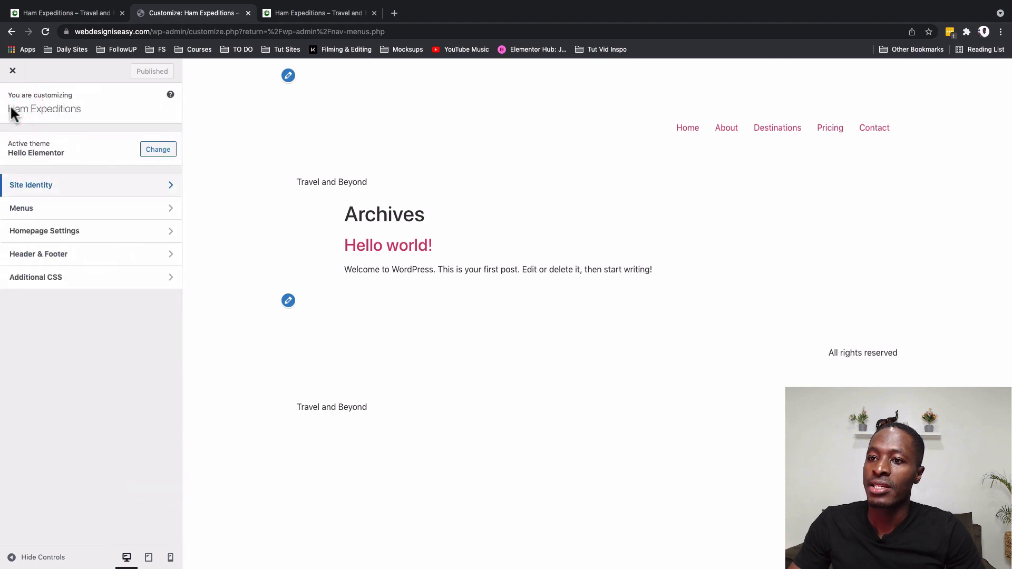
pyautogui.click(30, 212)
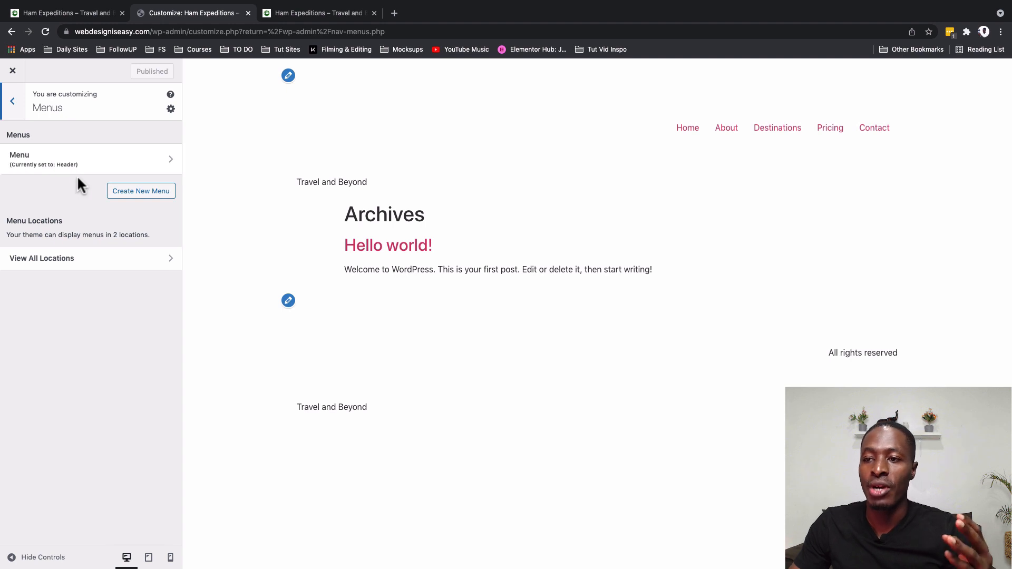
pyautogui.click(14, 108)
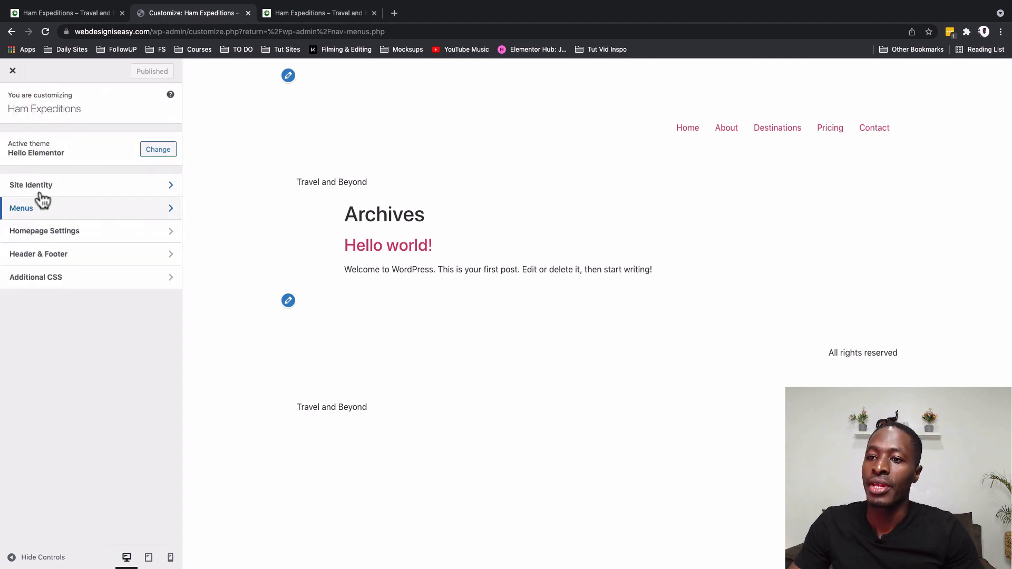
pyautogui.click(52, 233)
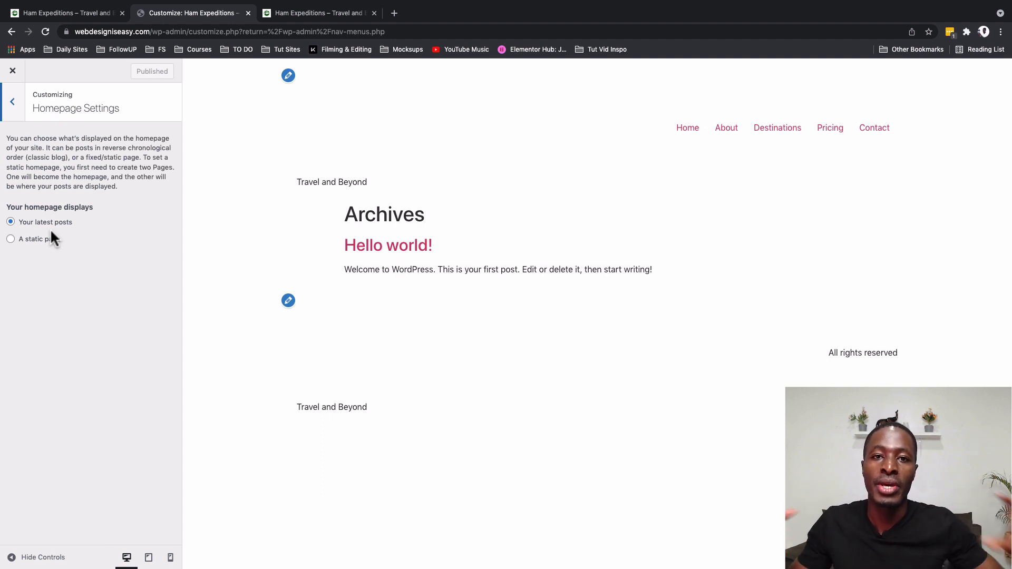
pyautogui.click(11, 239)
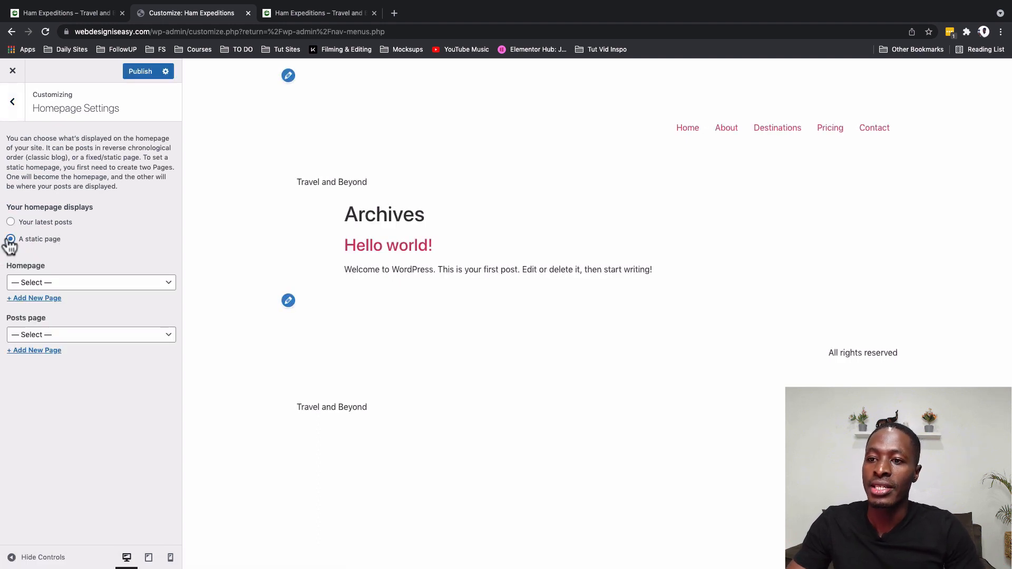
pyautogui.click(30, 282)
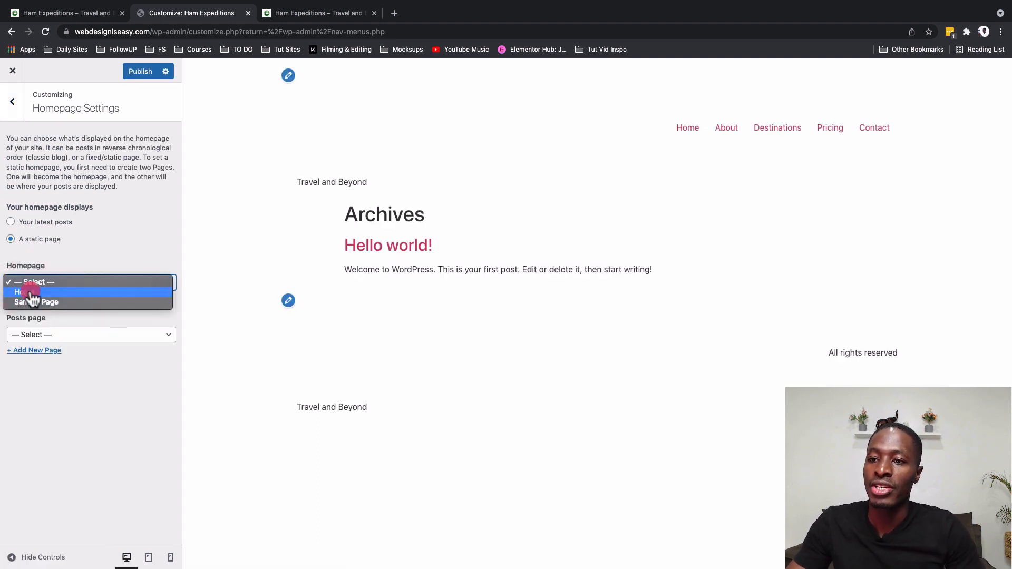
pyautogui.click(30, 293)
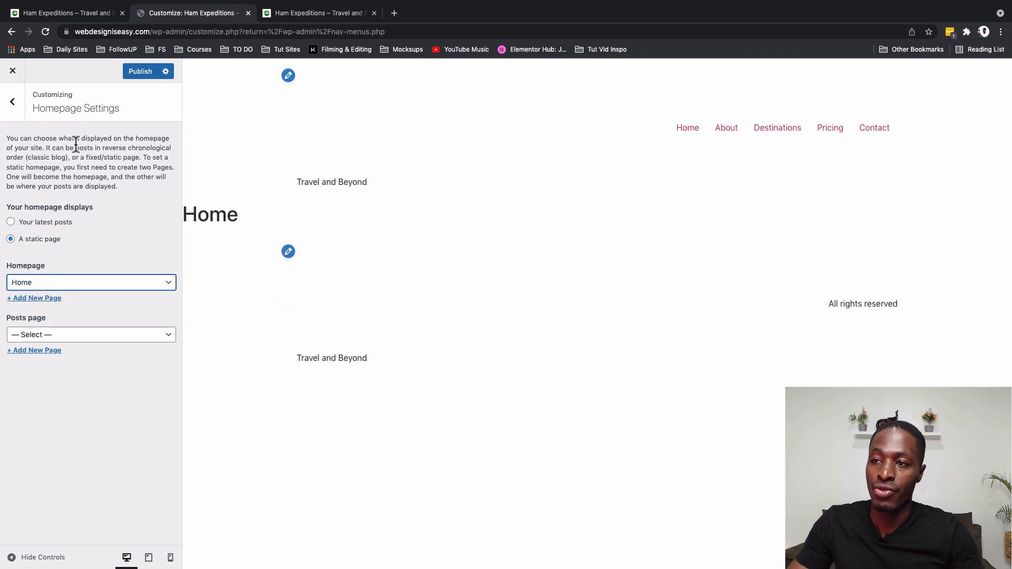
pyautogui.click(141, 72)
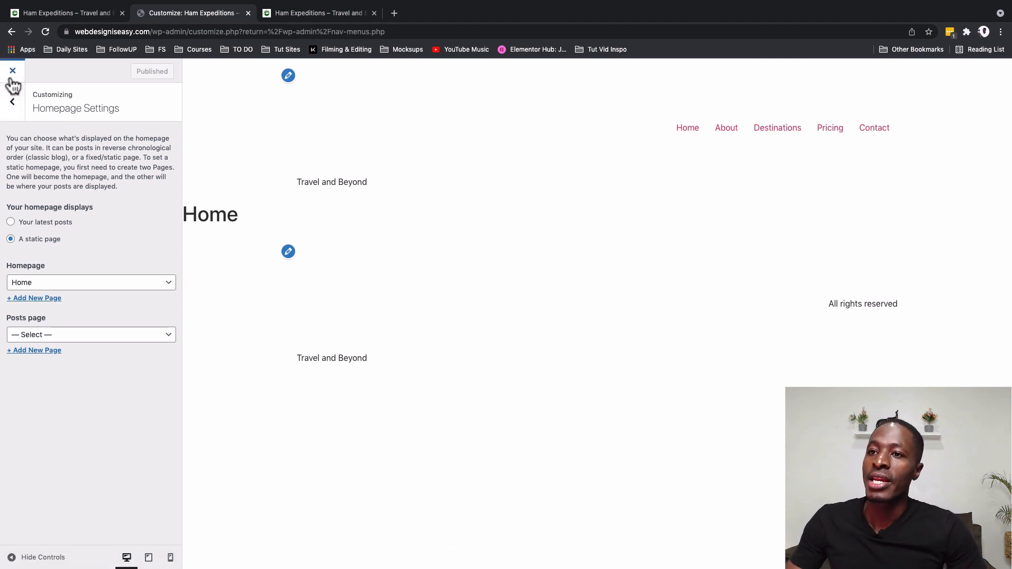
# Step: Open Elementor's Site Settings from the customizer's header and footer options and review the site identity there
pyautogui.click(13, 101)
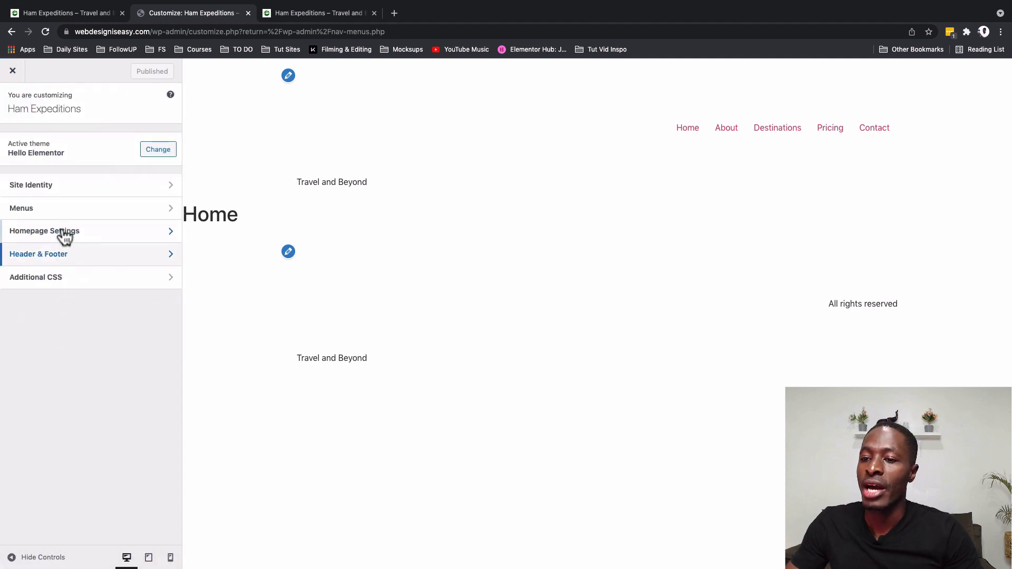
pyautogui.click(92, 253)
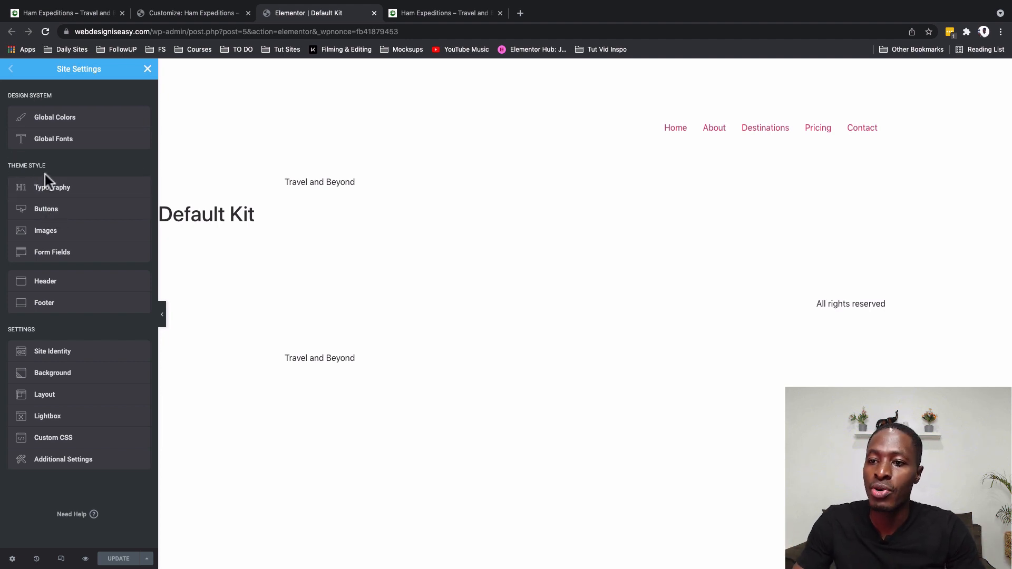
pyautogui.click(59, 350)
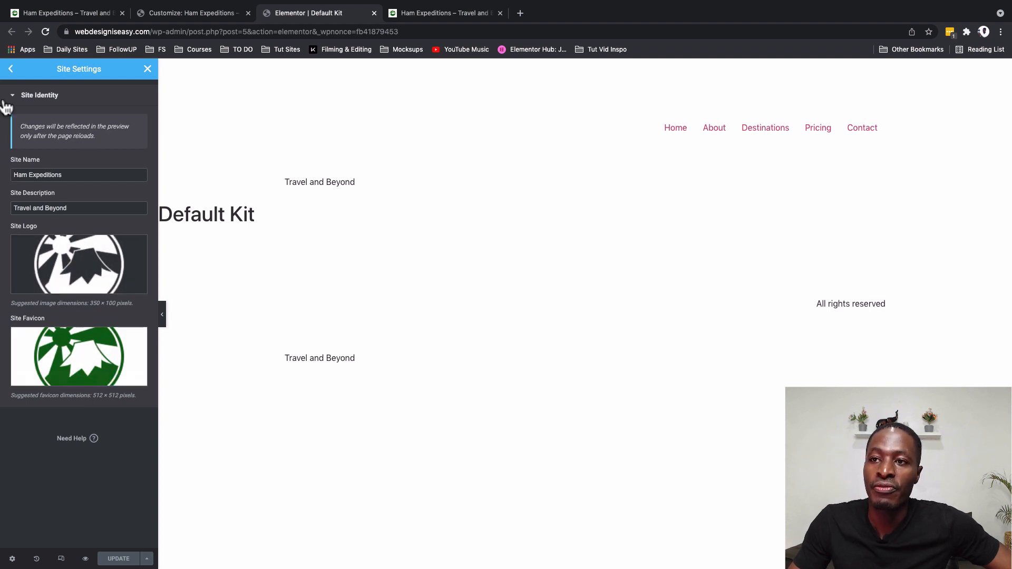
pyautogui.click(13, 69)
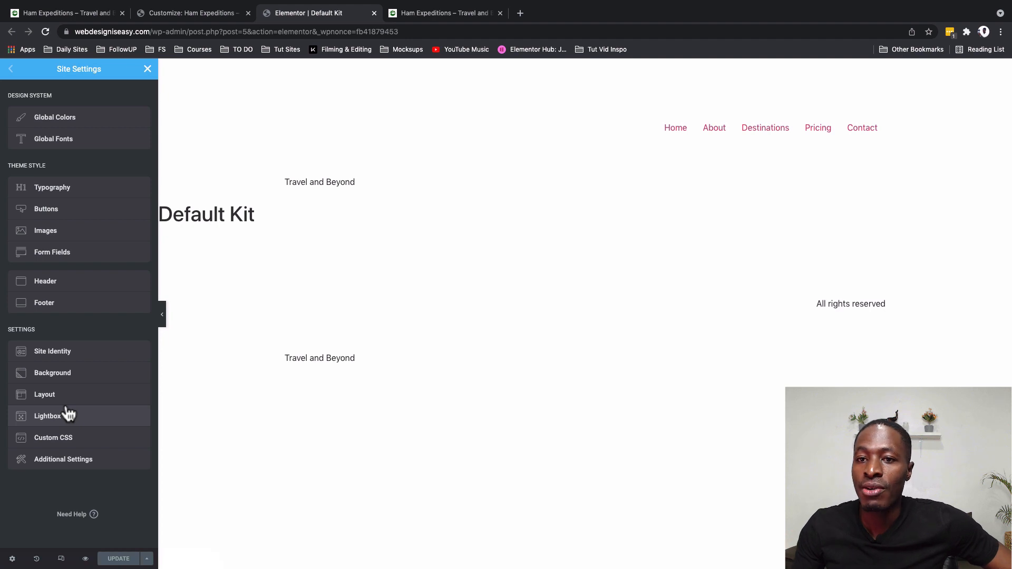
# Step: Hide the tagline in Elementor's header settings, keep the menu shown, and compare the header with the reference site's
pyautogui.click(61, 285)
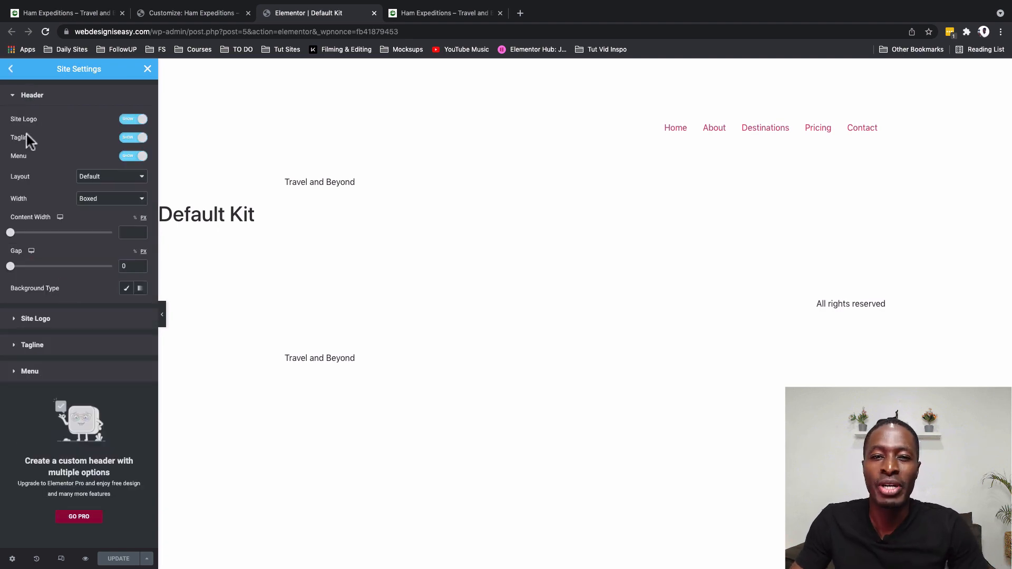
pyautogui.click(28, 14)
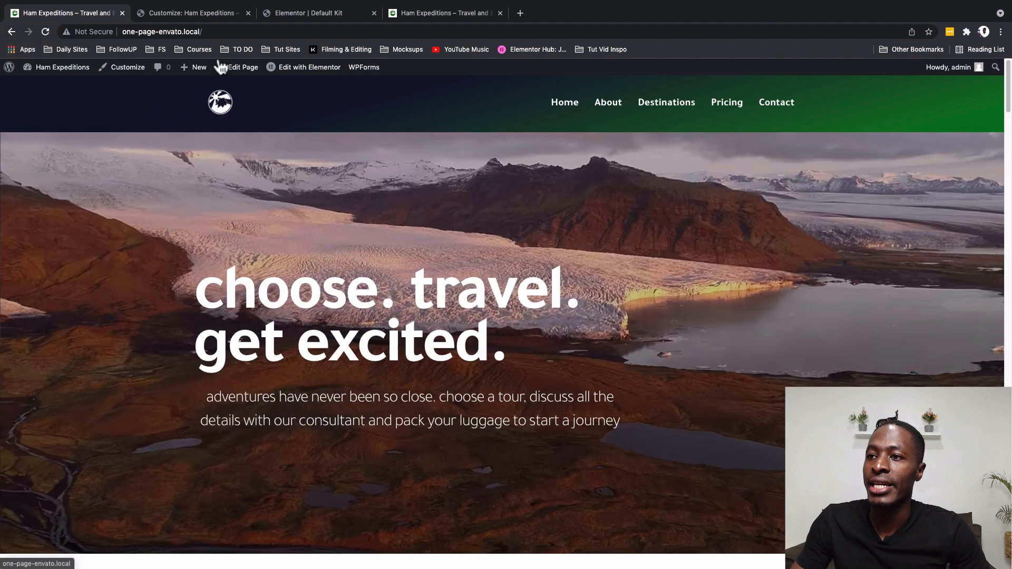
pyautogui.click(204, 15)
pyautogui.click(304, 14)
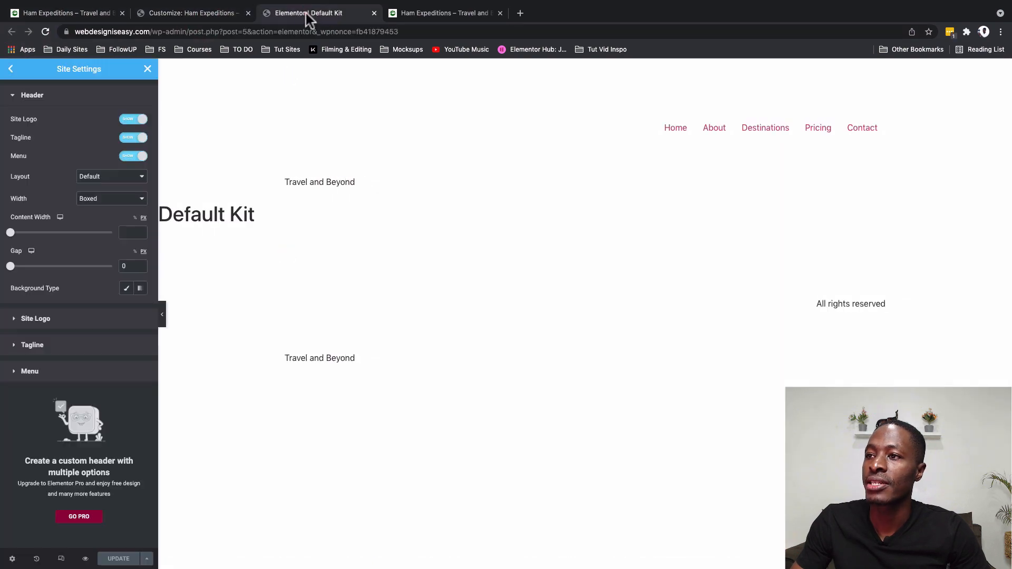
pyautogui.click(125, 139)
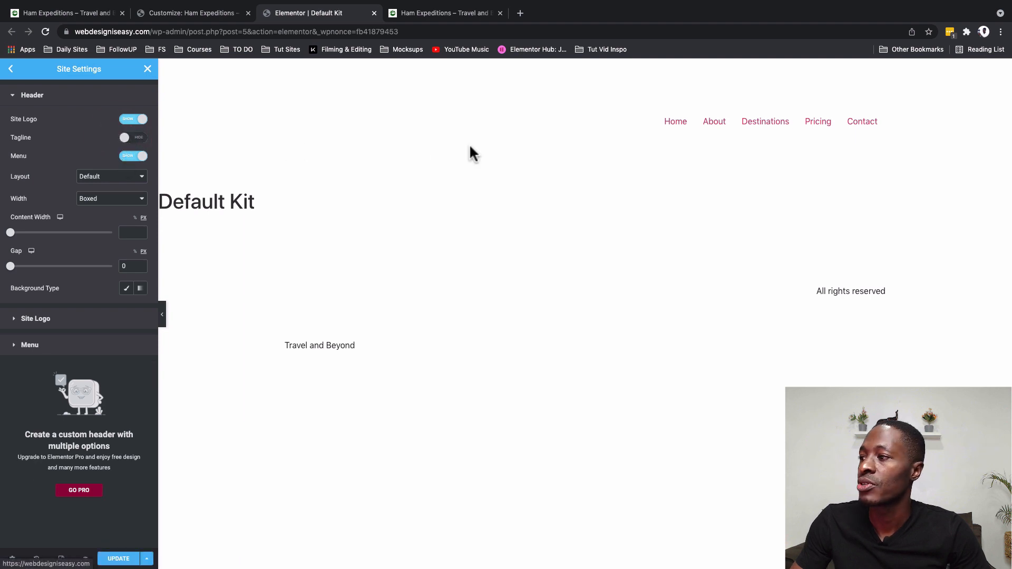
pyautogui.click(138, 157)
pyautogui.click(140, 157)
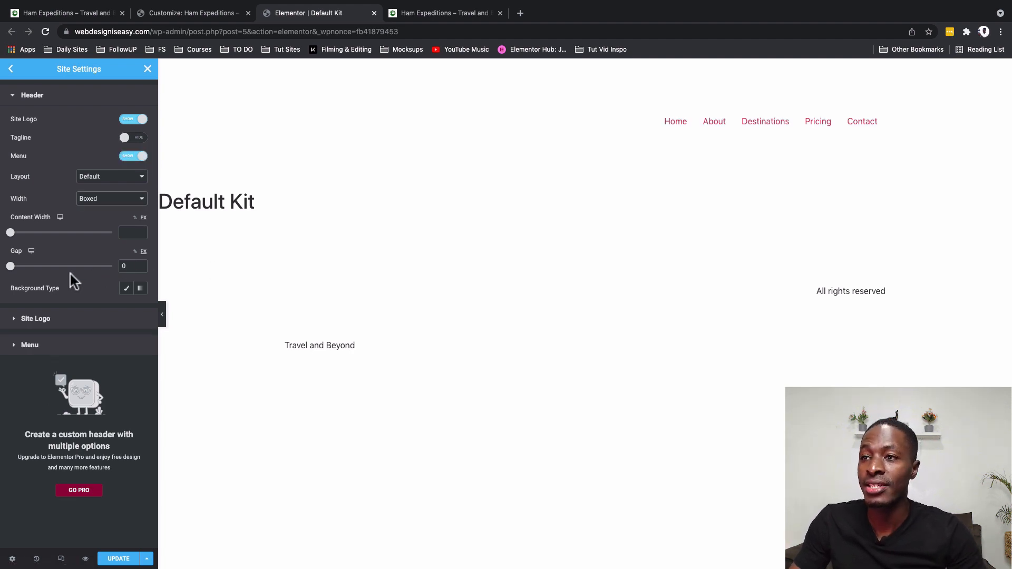
pyautogui.click(61, 15)
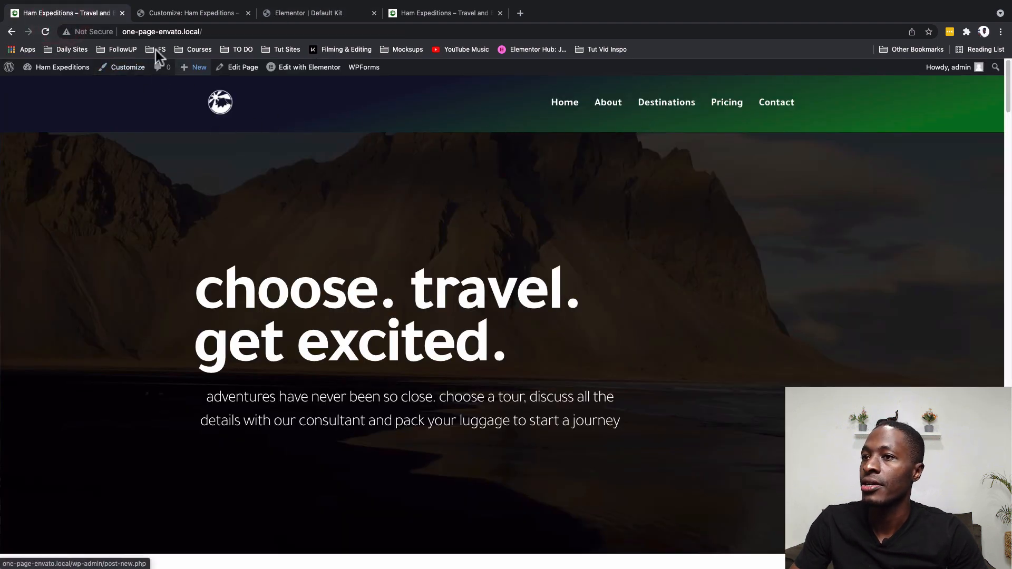
# Step: Return to Elementor's header settings and give the header a gradient background with #10132D as the first color
pyautogui.click(286, 15)
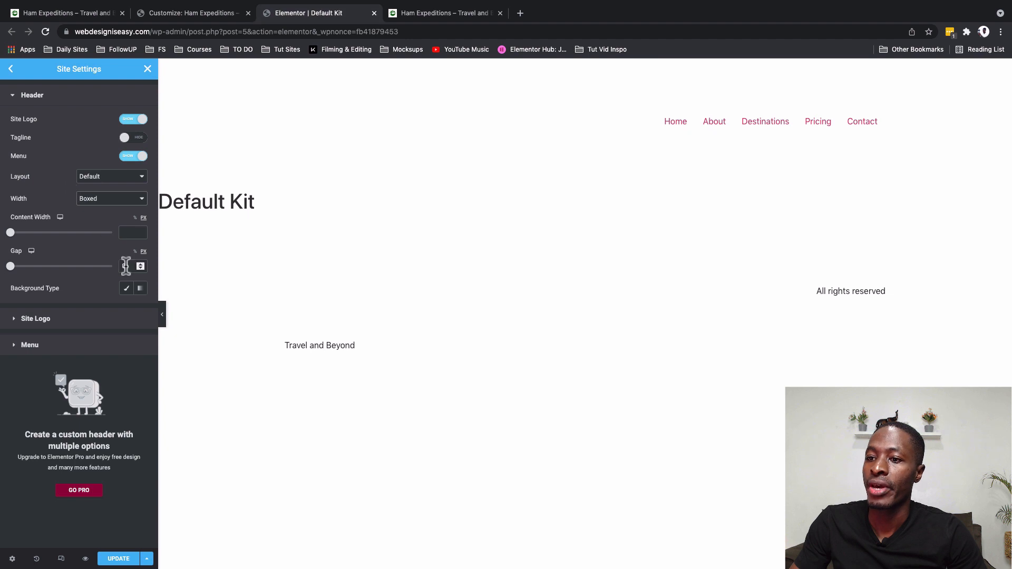
pyautogui.click(140, 290)
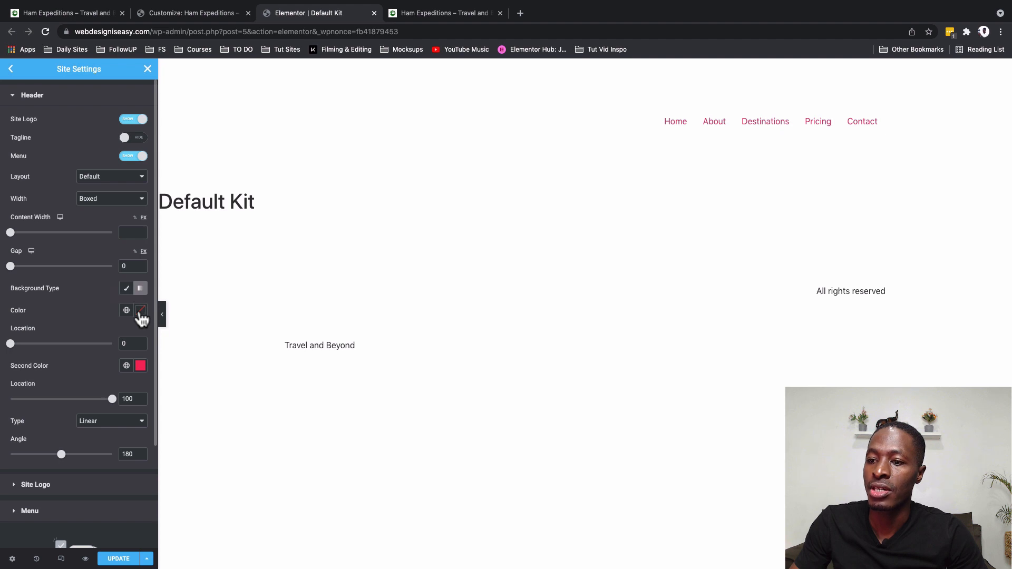
pyautogui.click(140, 311)
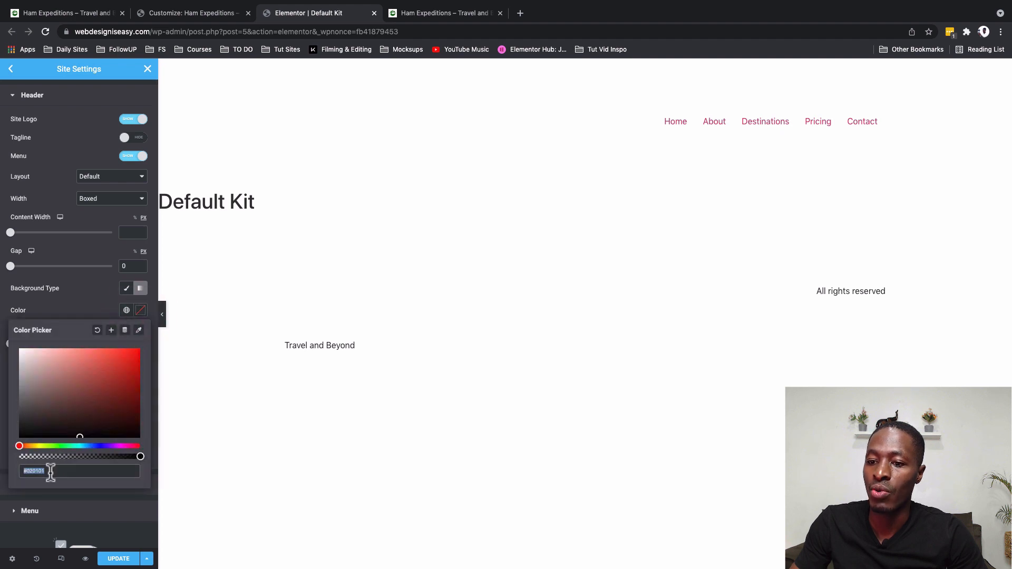
pyautogui.tripleClick(50, 473)
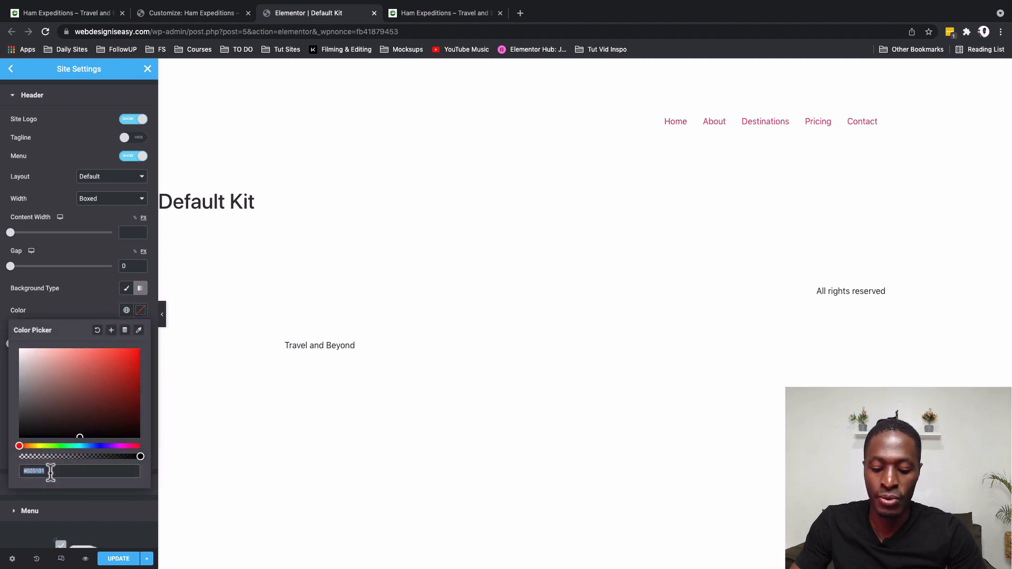
pyautogui.write('#10132D')
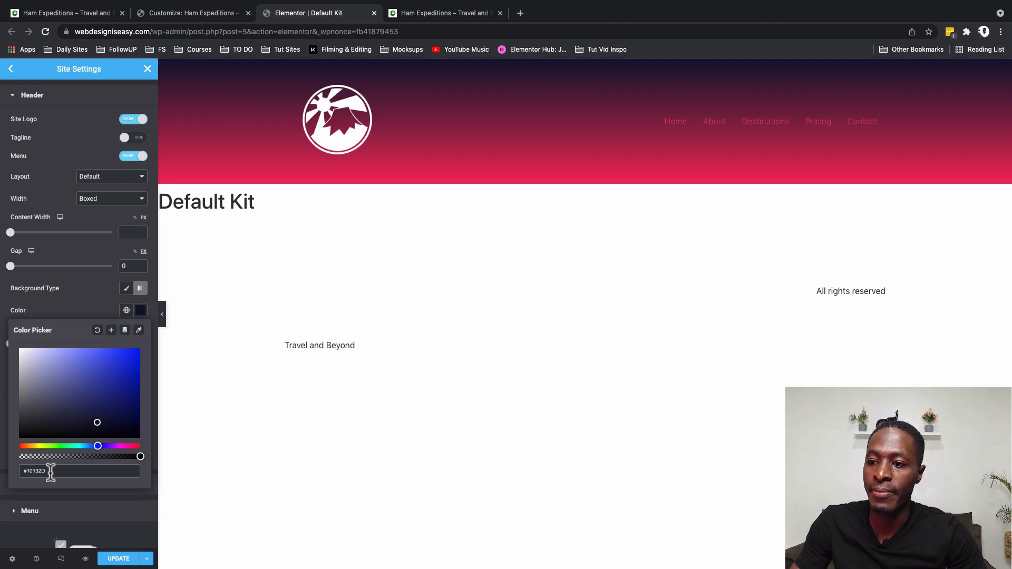
pyautogui.click(93, 289)
# Step: Set the second color of the header's background gradient to #067620
pyautogui.click(141, 366)
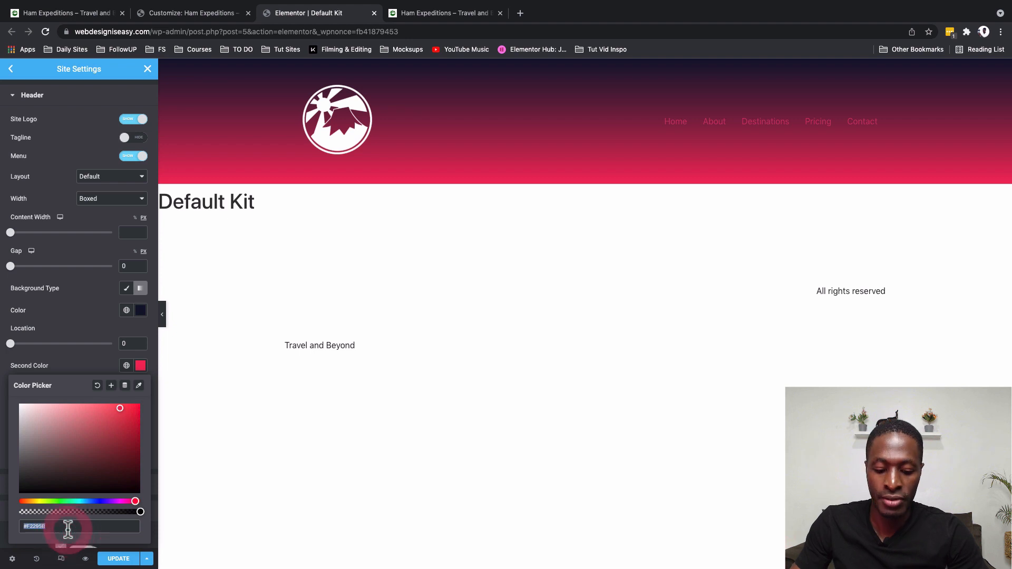
pyautogui.write('#067620')
pyautogui.click(80, 303)
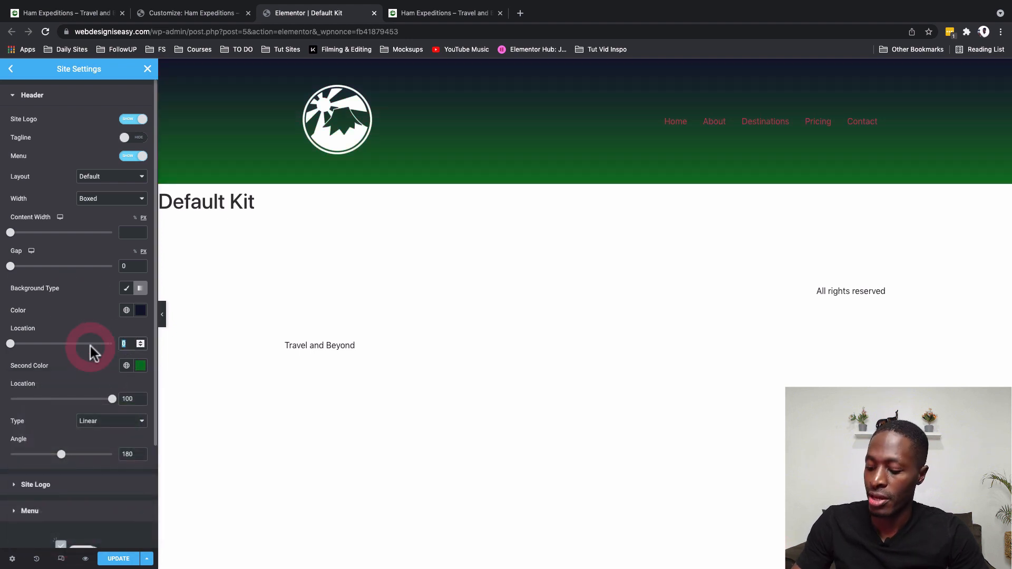
# Step: Set the header gradient's first color location to 30, second color location to 91 and angle to 165
pyautogui.write('30')
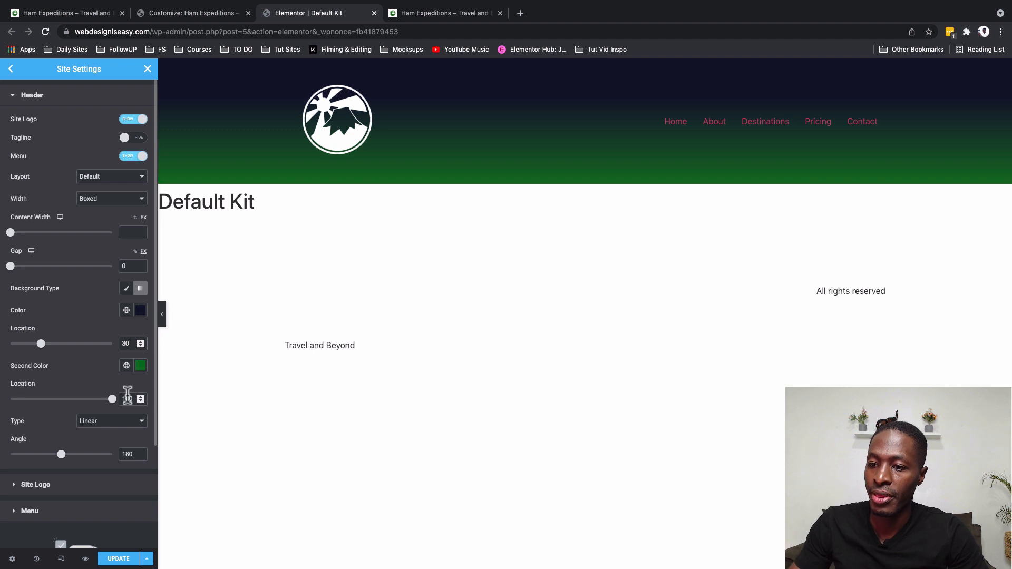
pyautogui.doubleClick(128, 399)
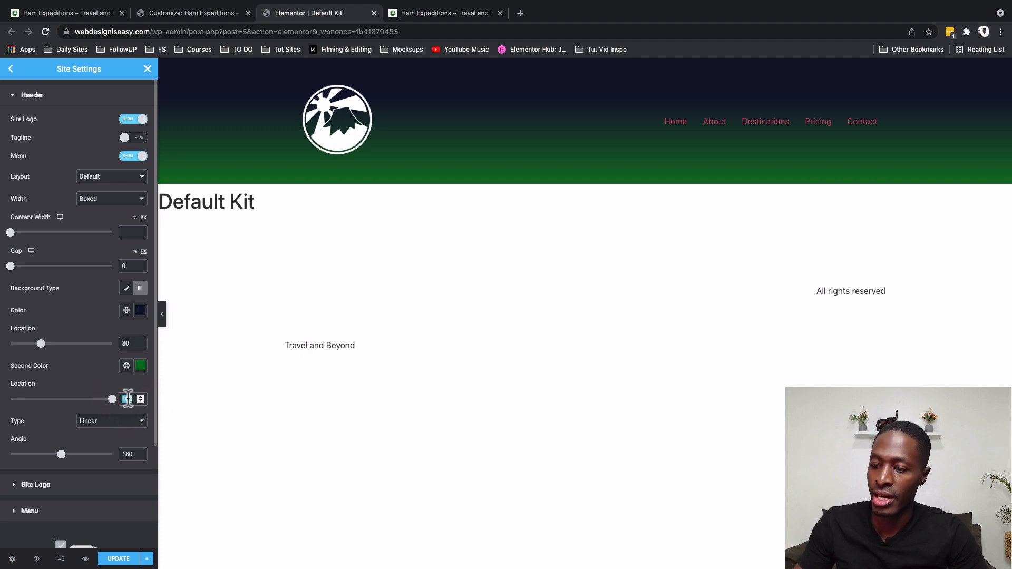
pyautogui.write('91')
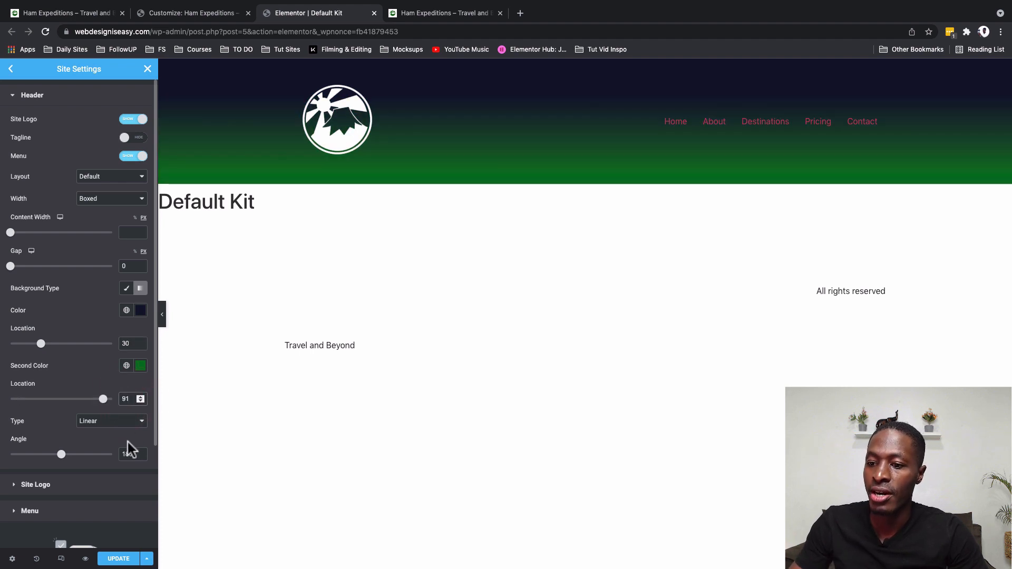
pyautogui.doubleClick(130, 454)
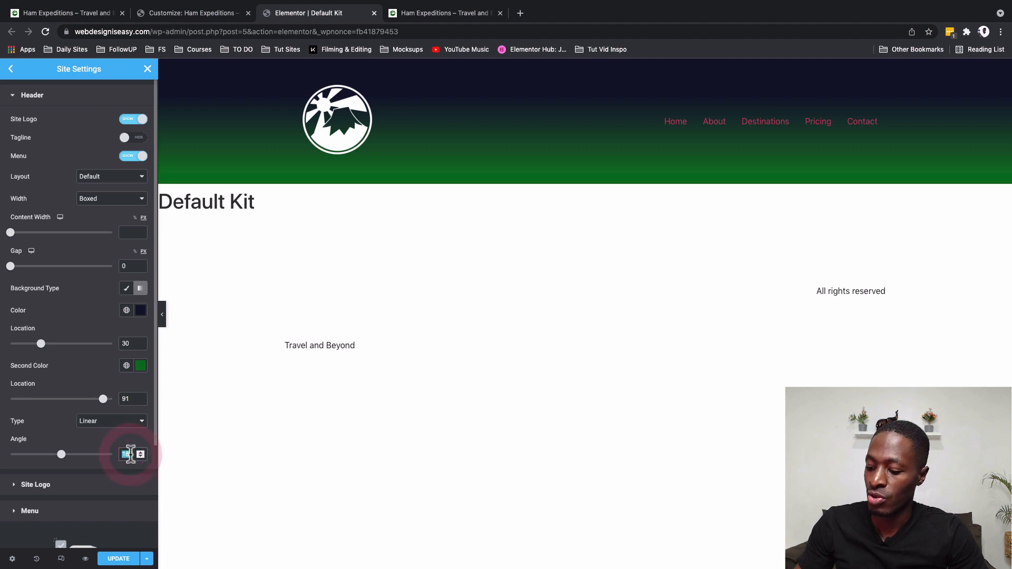
pyautogui.write('165')
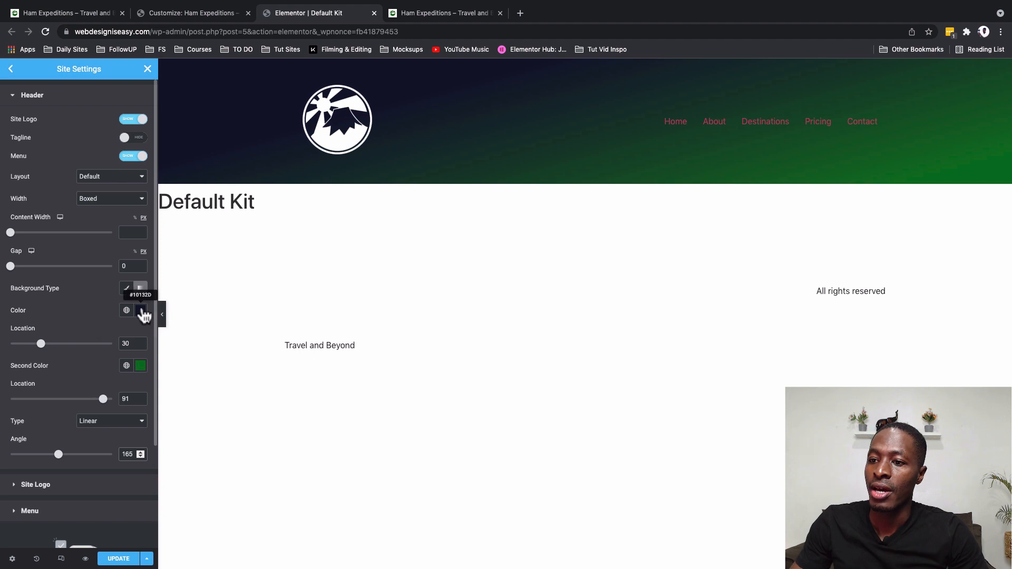
# Step: Save the header gradient's first color as a new global color named Dark blue
pyautogui.click(141, 311)
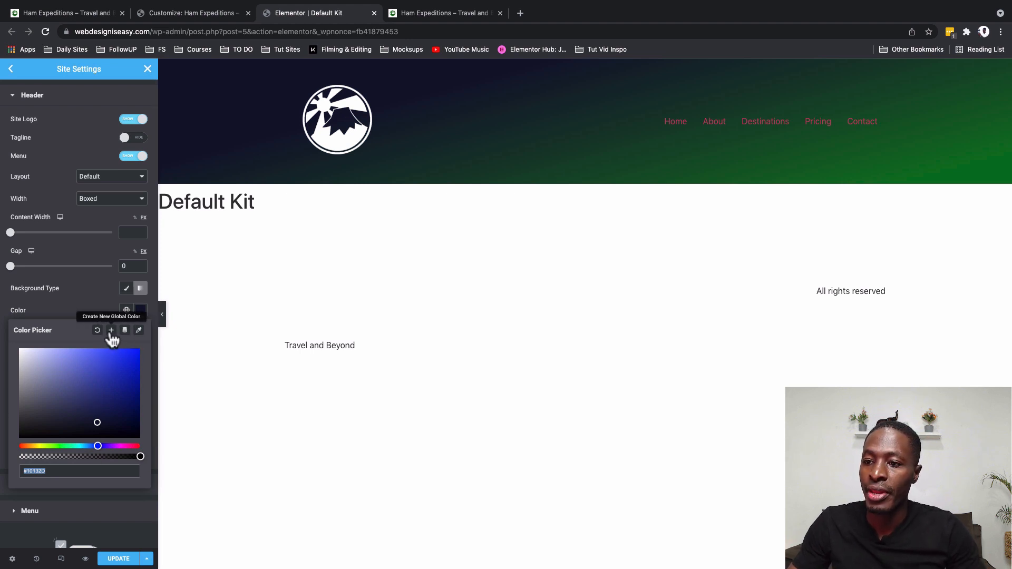
pyautogui.click(111, 330)
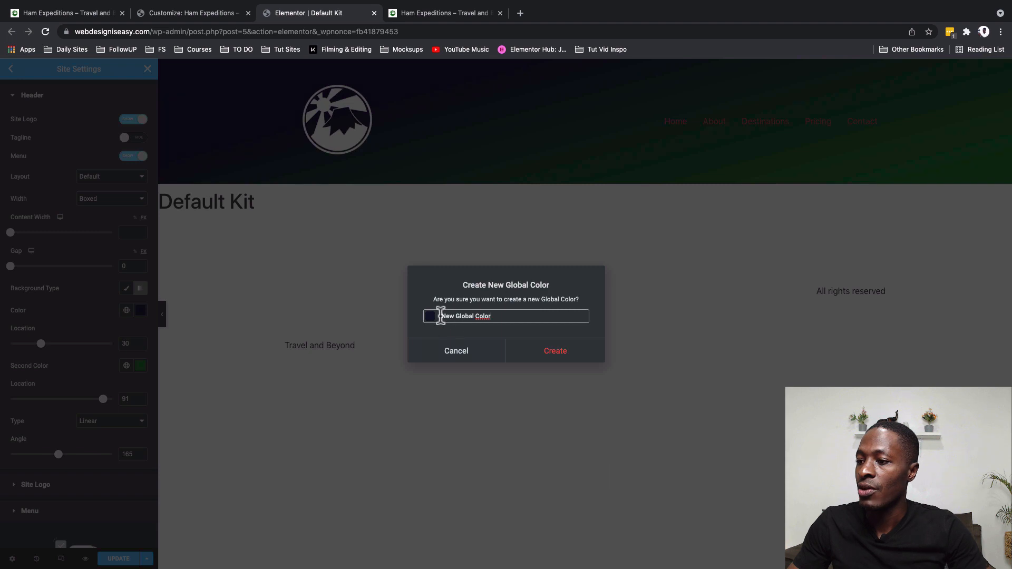
pyautogui.moveTo(439, 316); pyautogui.dragTo(539, 314)
pyautogui.write('Dark blue')
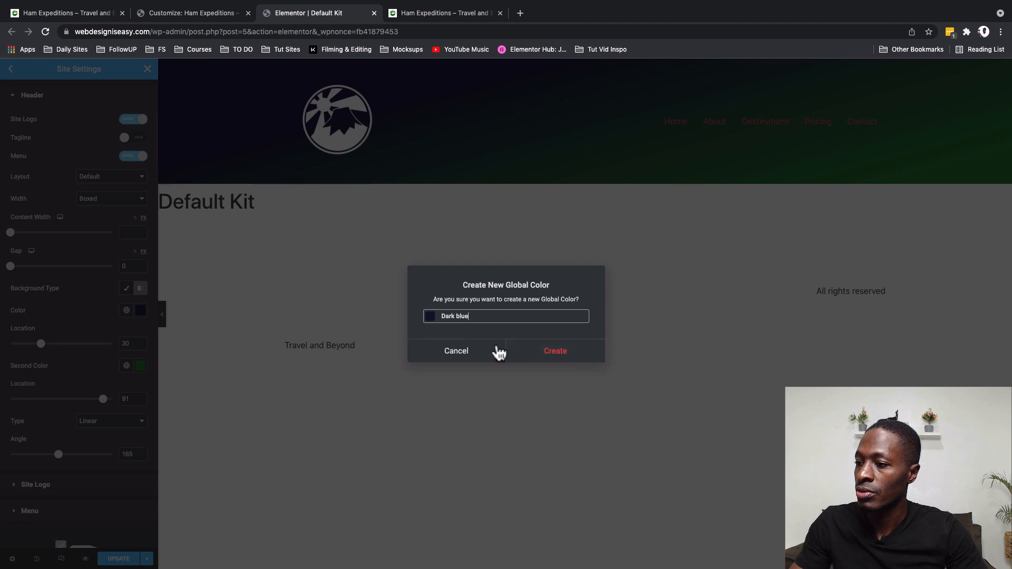
pyautogui.click(547, 357)
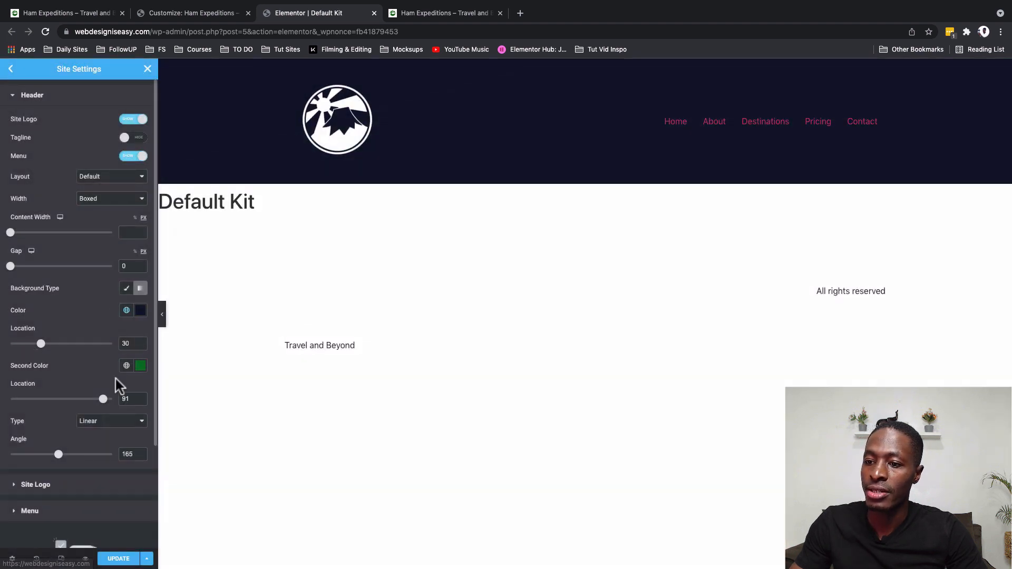
# Step: Save the header gradient's second color as a new global color named Green
pyautogui.click(141, 366)
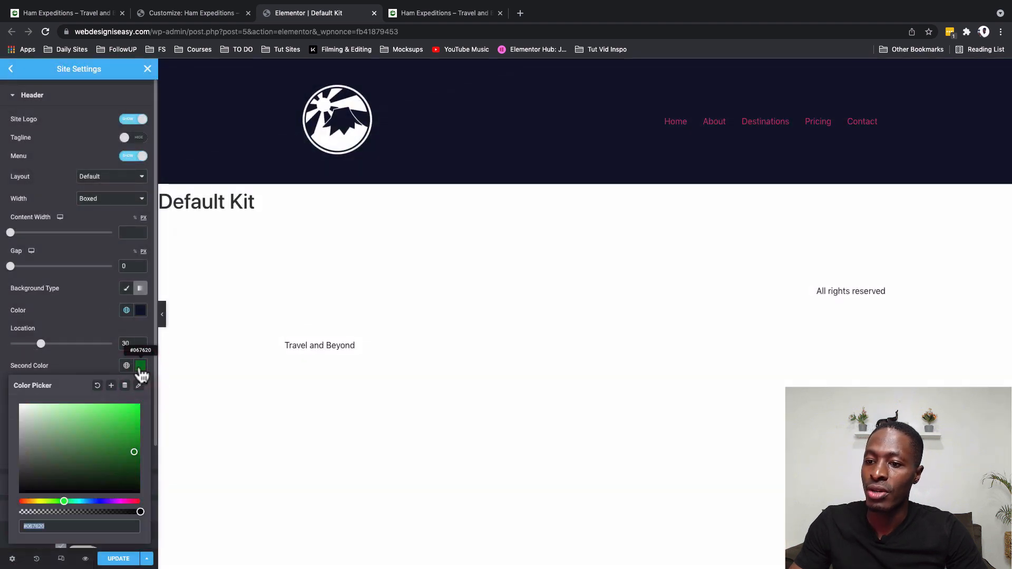
pyautogui.click(111, 388)
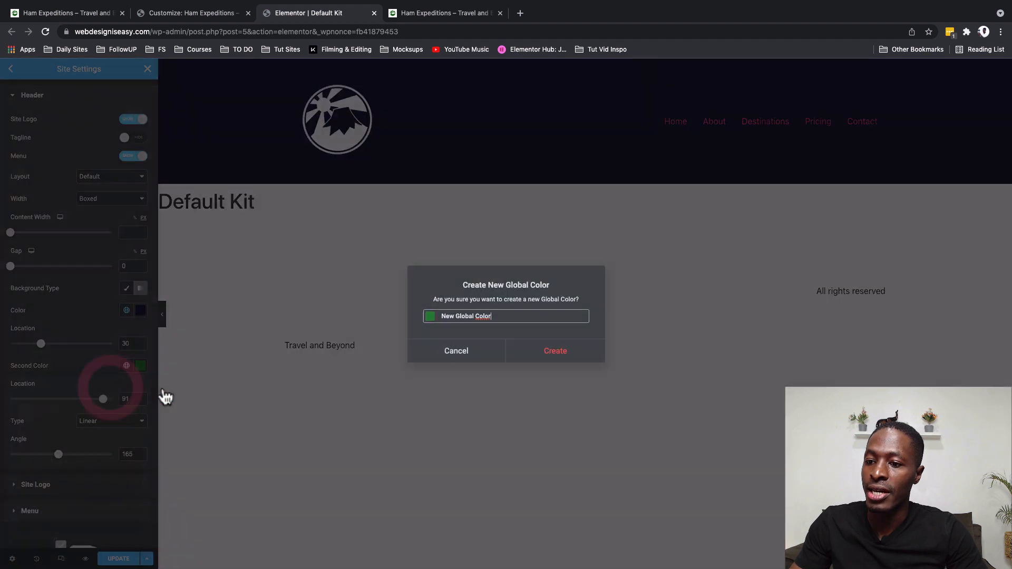
pyautogui.moveTo(442, 316); pyautogui.dragTo(579, 361)
pyautogui.write('G')
pyautogui.press('BackSpace')
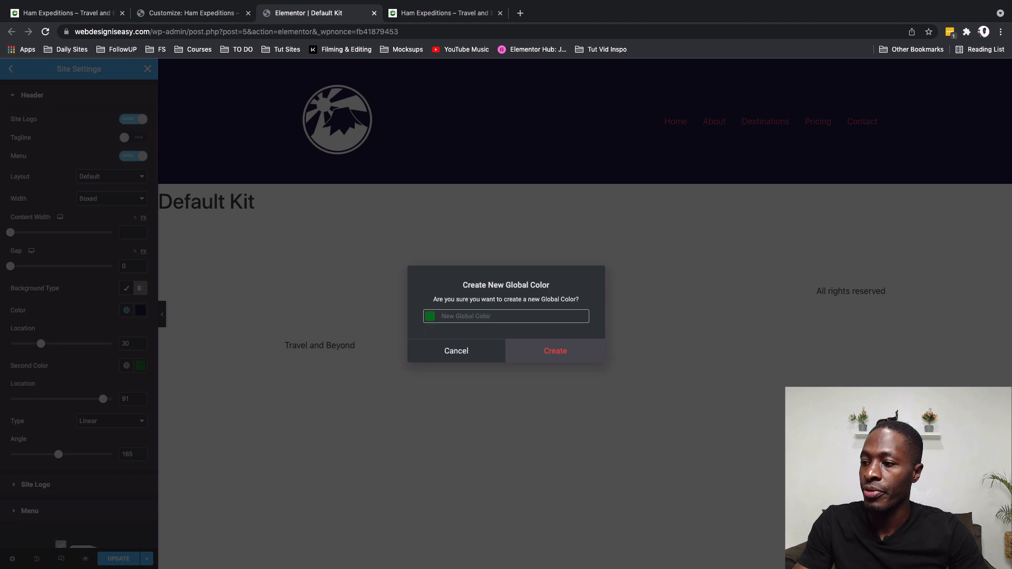
pyautogui.write('Green')
pyautogui.click(580, 348)
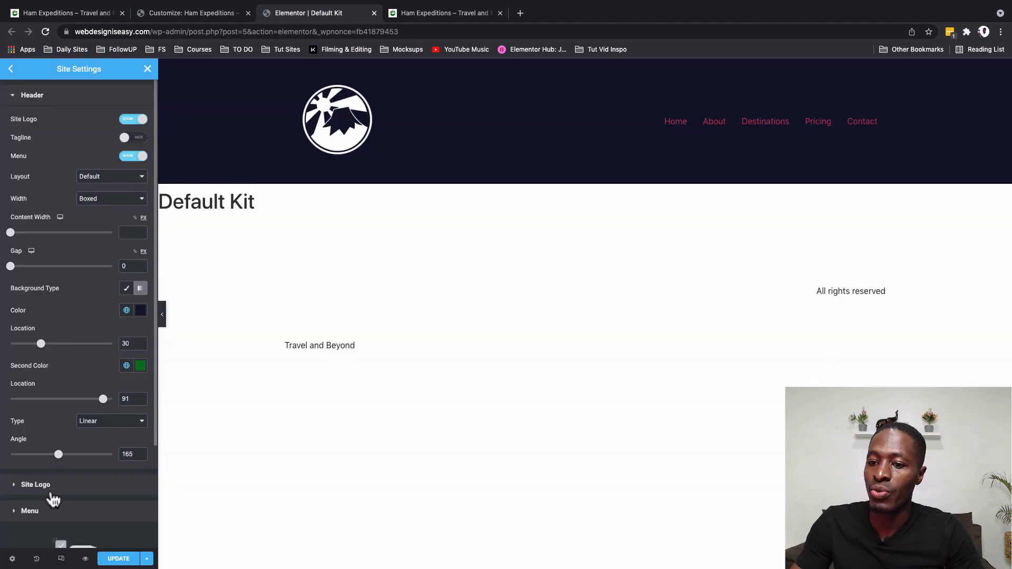
# Step: Set the site logo's width in the header to 75 px
pyautogui.click(51, 485)
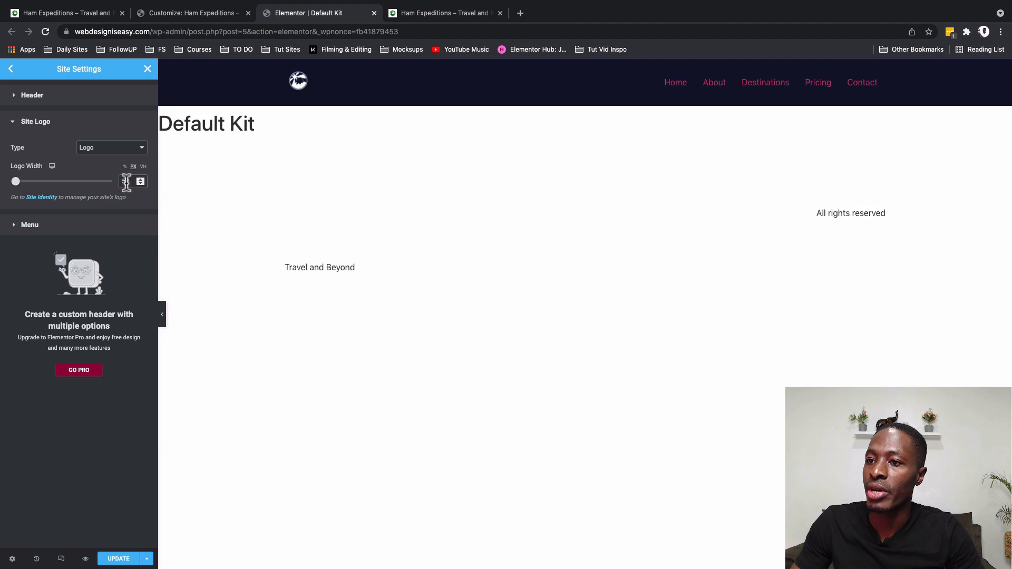
pyautogui.doubleClick(126, 183)
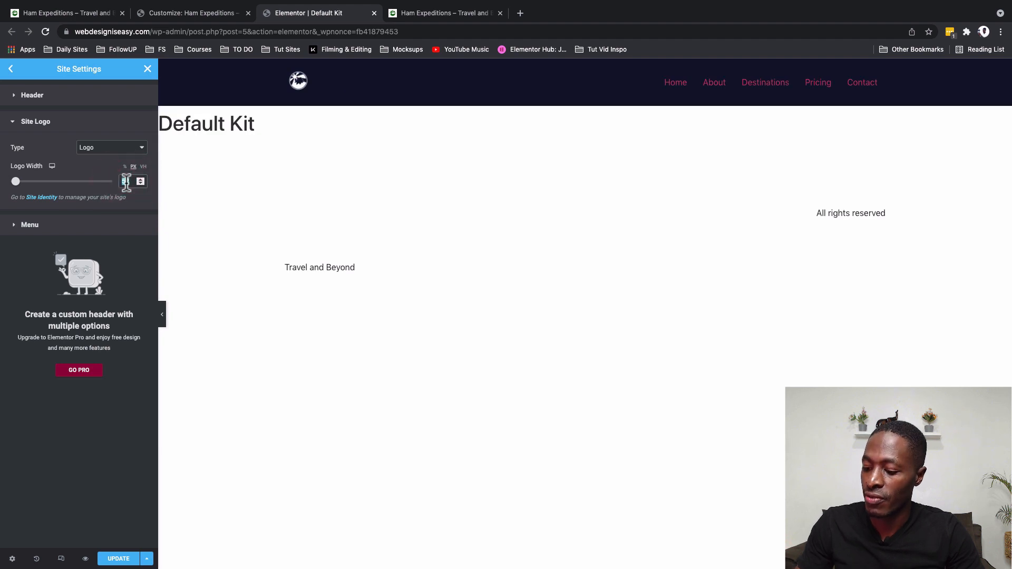
pyautogui.write('75')
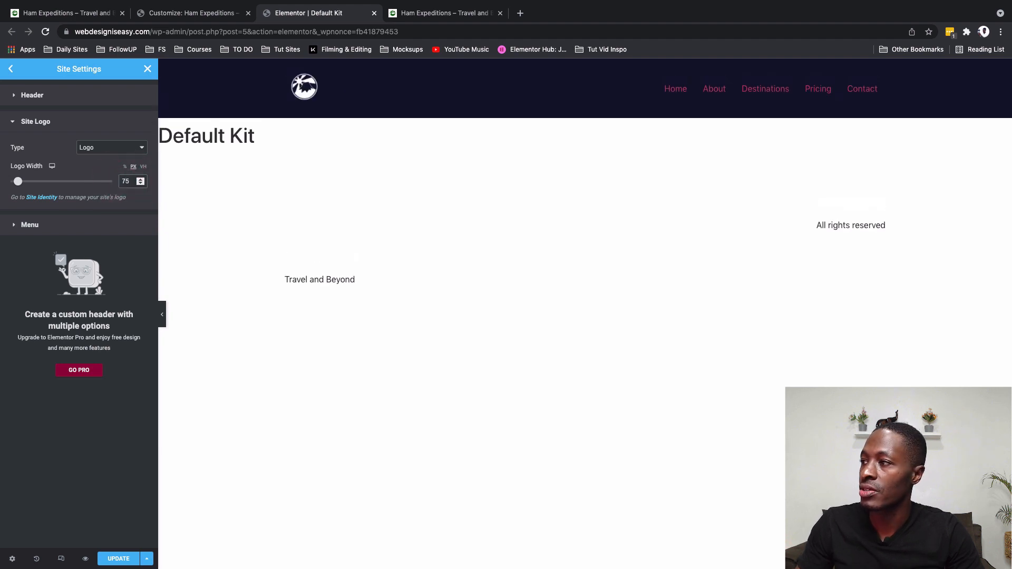
# Step: Assign the menu named Menu to the header and keep its breakpoint at Tablet (< 1025px)
pyautogui.click(79, 227)
pyautogui.click(98, 179)
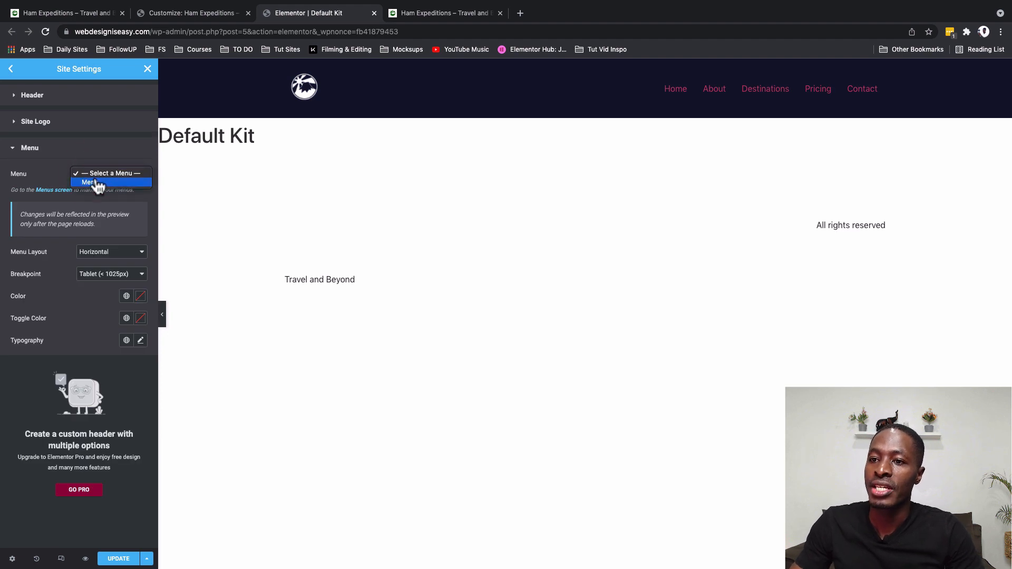
pyautogui.click(98, 189)
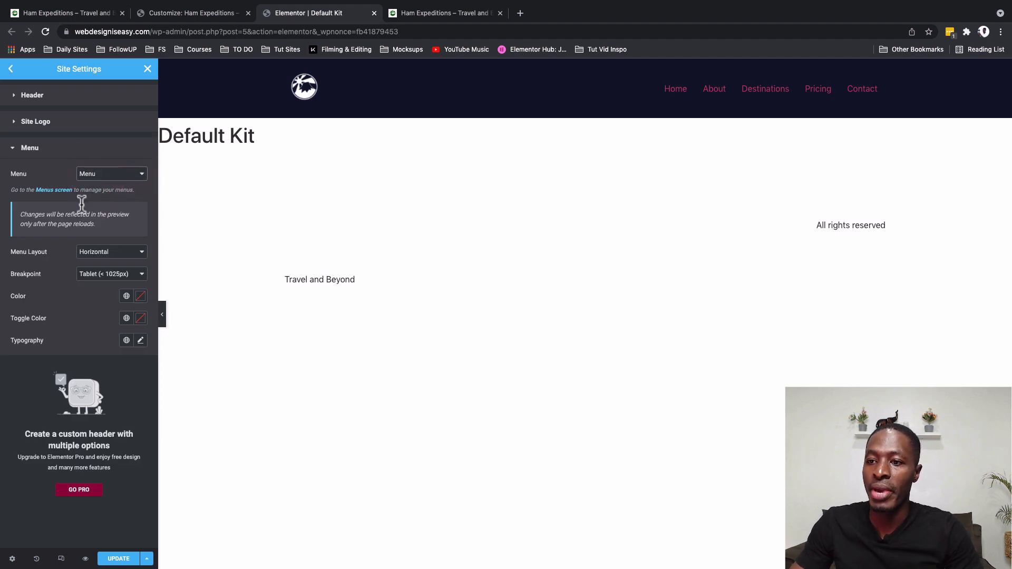
pyautogui.click(104, 280)
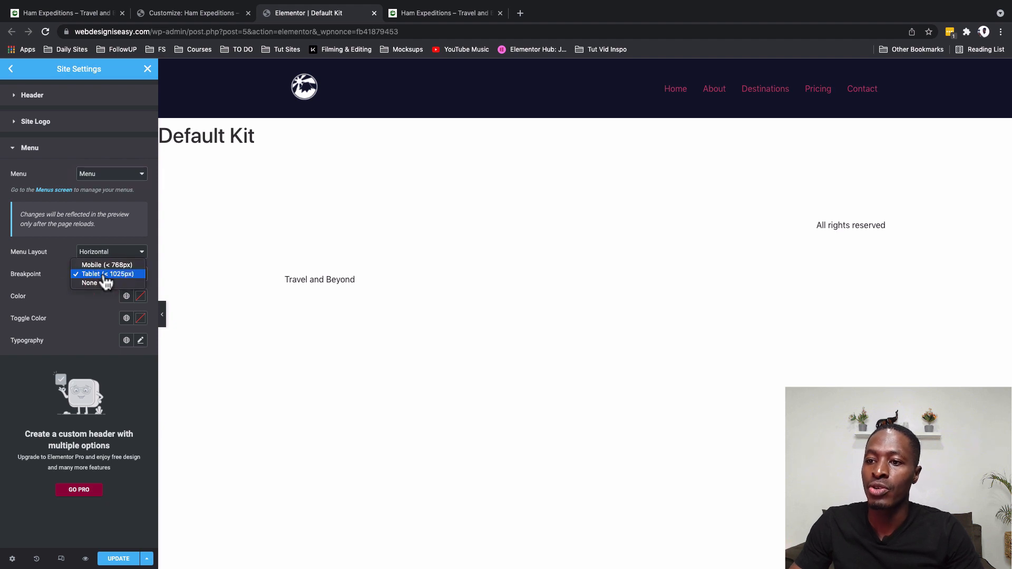
pyautogui.click(55, 299)
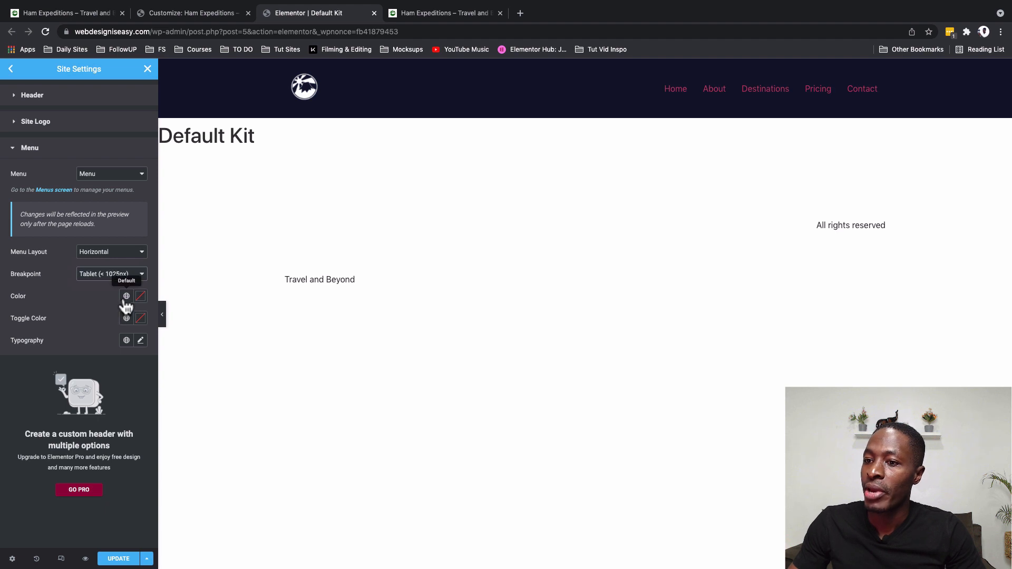
# Step: Set the header menu's text color to white, #FFFFFF
pyautogui.click(125, 297)
pyautogui.click(81, 300)
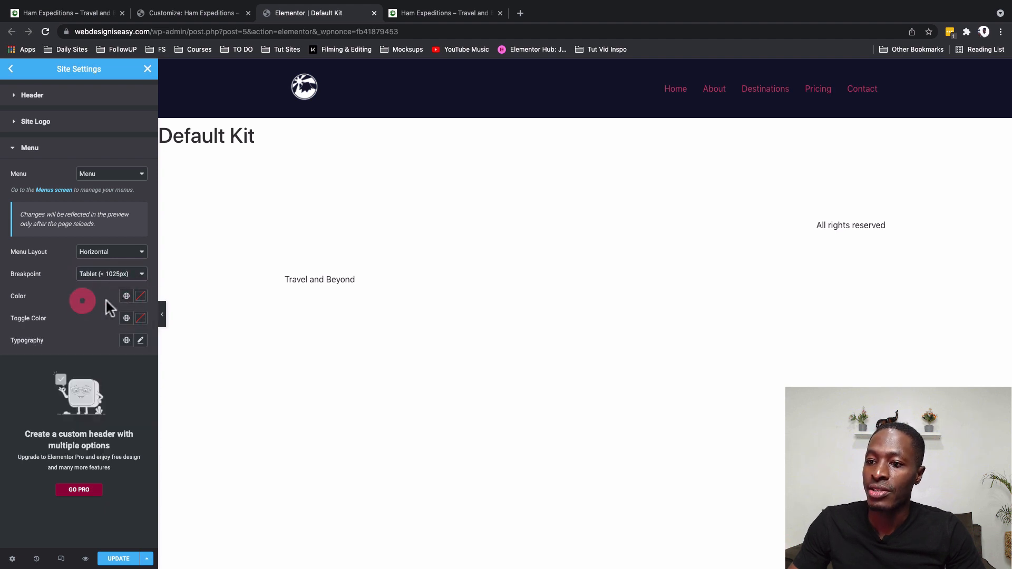
pyautogui.click(140, 296)
pyautogui.moveTo(40, 346); pyautogui.dragTo(3, 335)
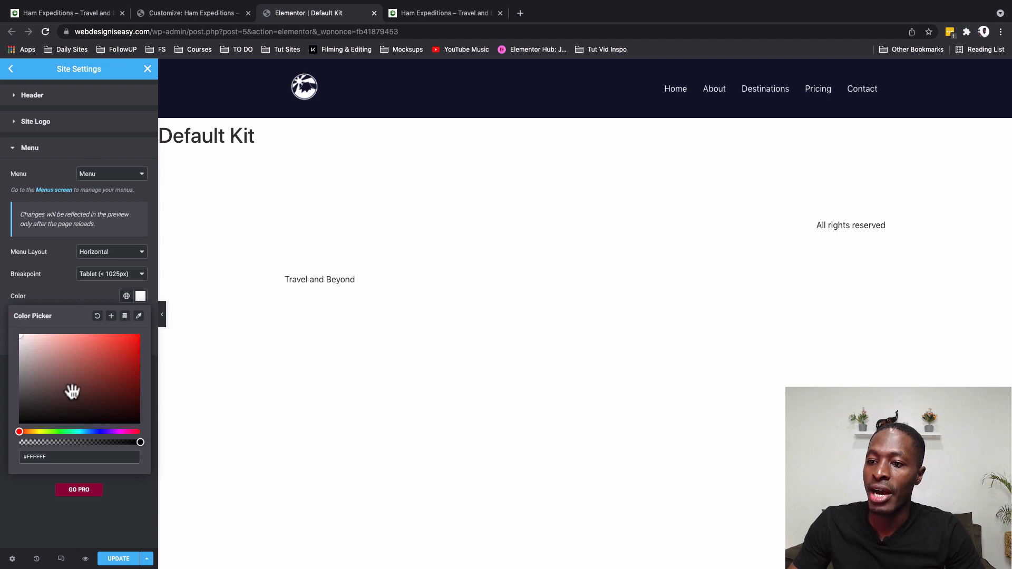
# Step: Save the menu's color as a new global color named White and apply it to the toggle color
pyautogui.click(111, 318)
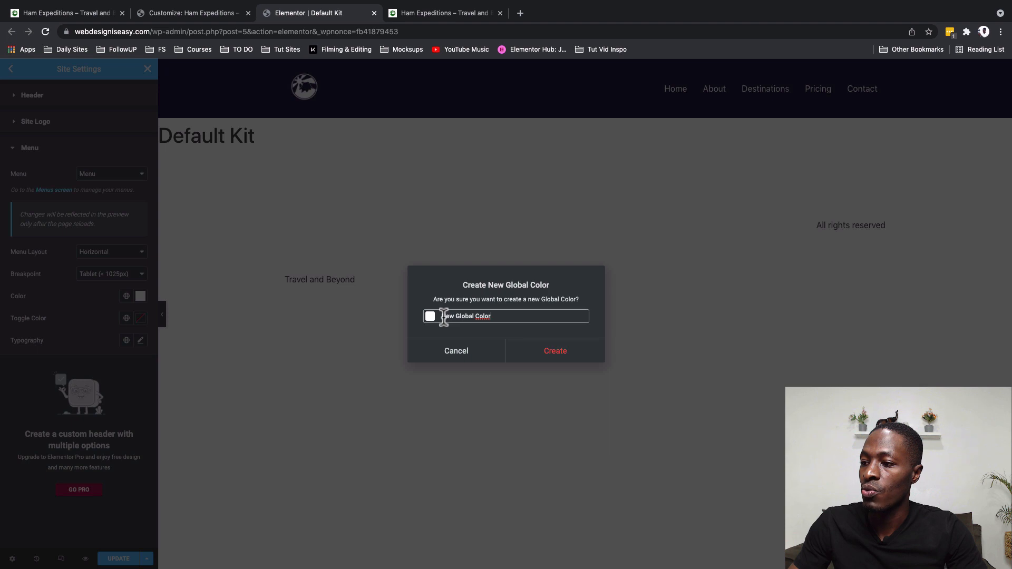
pyautogui.moveTo(443, 317); pyautogui.dragTo(468, 357)
pyautogui.write('White')
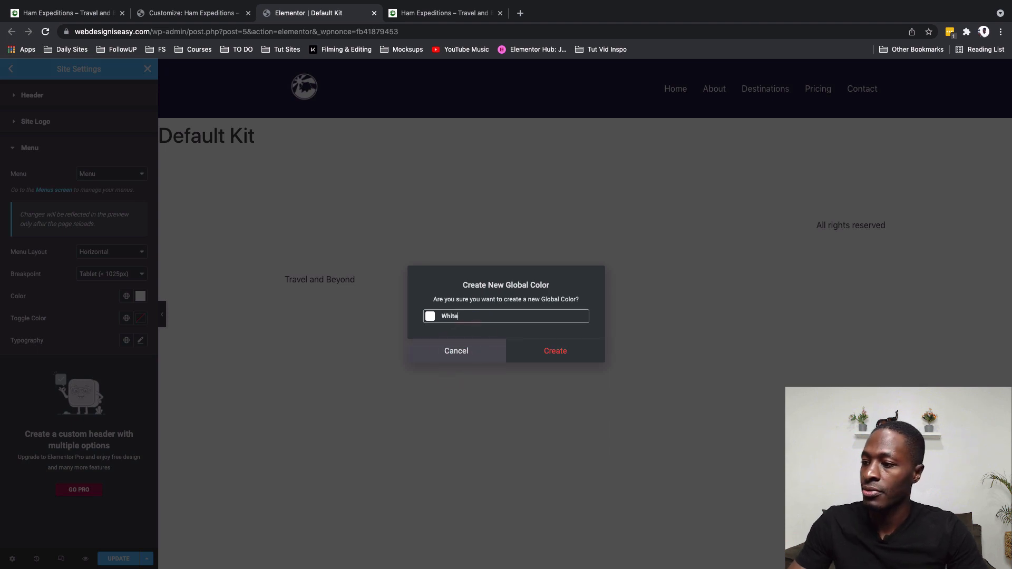
pyautogui.click(533, 352)
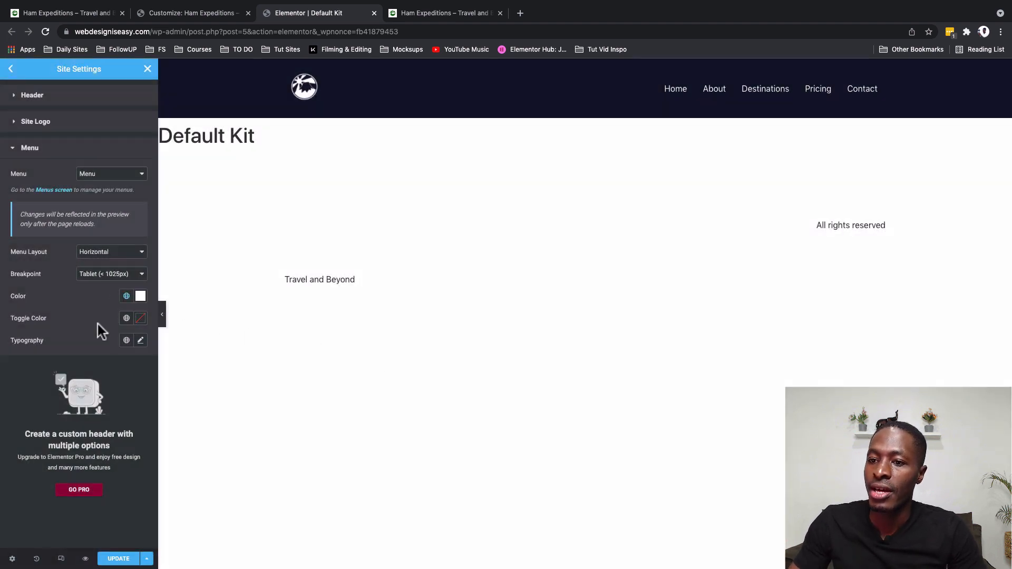
pyautogui.click(127, 319)
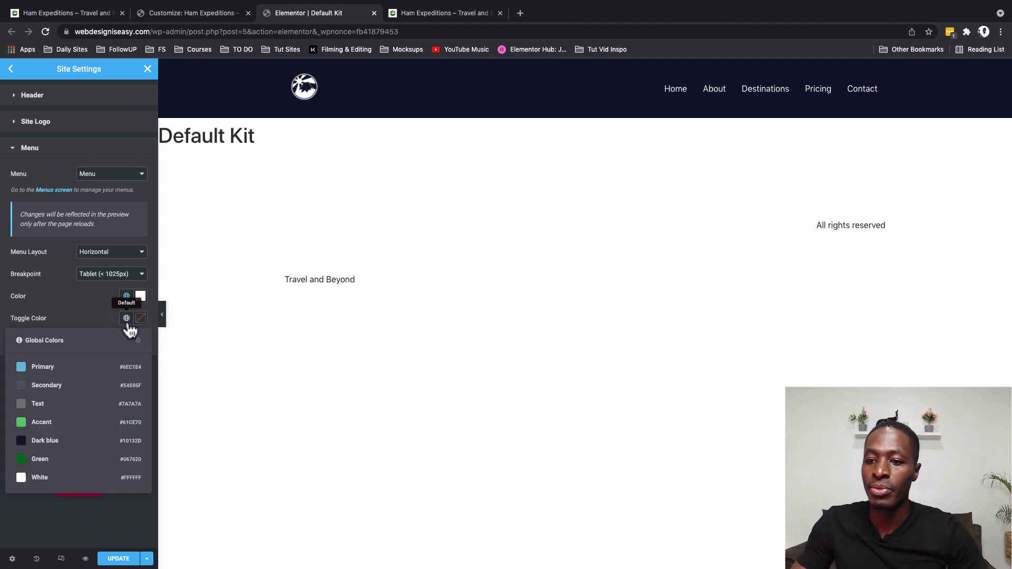
pyautogui.click(59, 477)
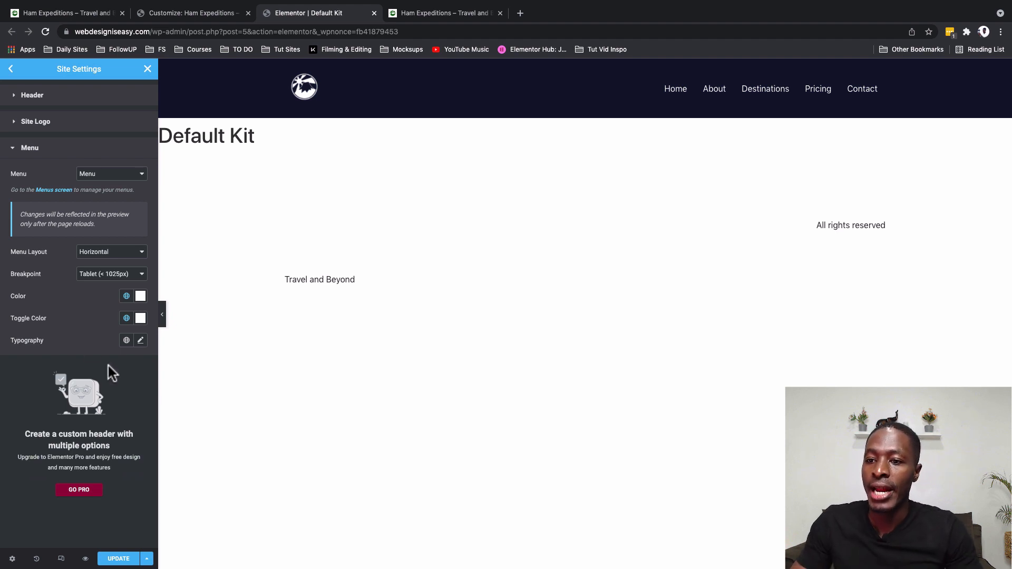
# Step: Set the header menu's typography to the Tajawal font family with a weight of 900
pyautogui.click(126, 340)
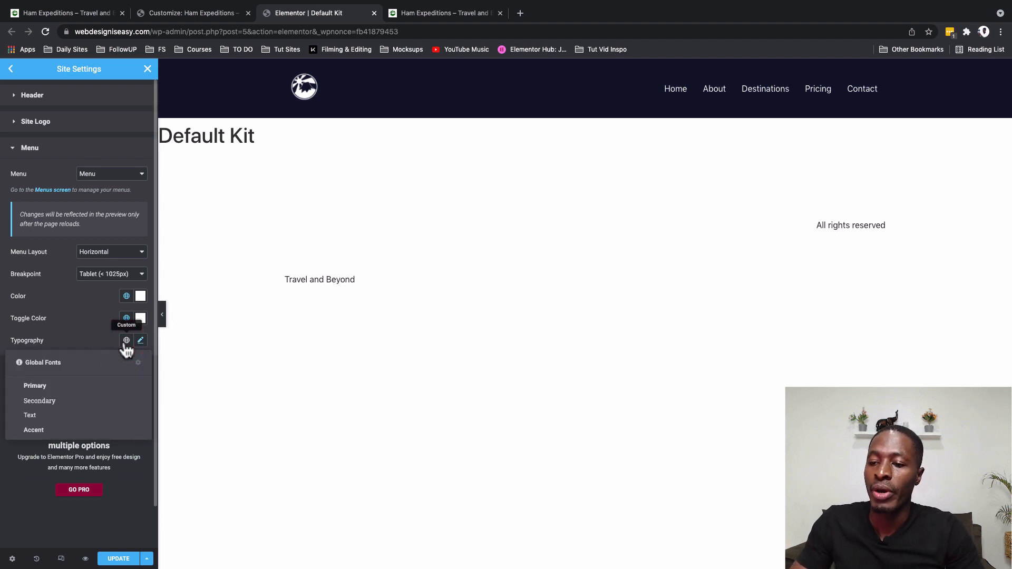
pyautogui.click(140, 340)
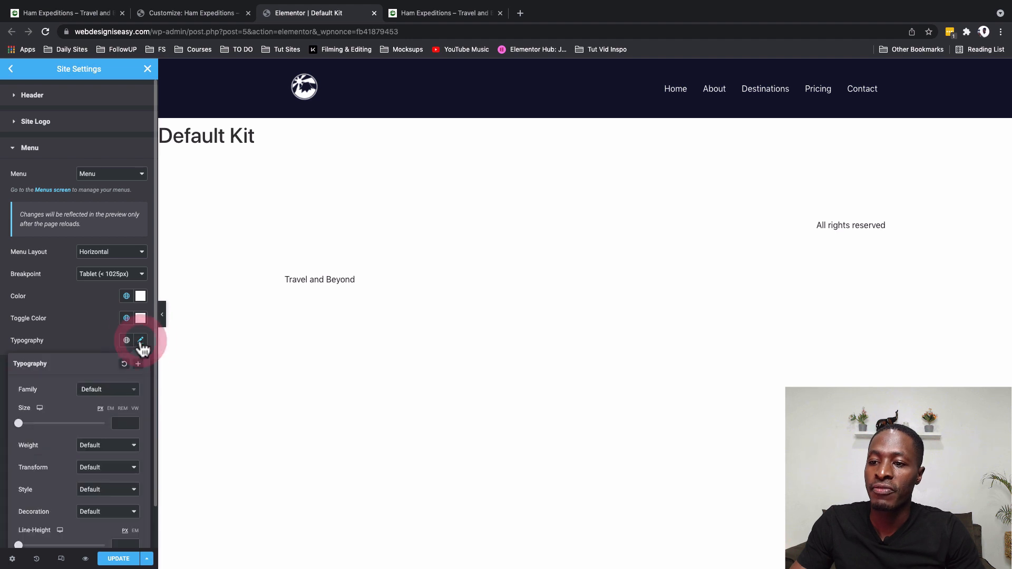
pyautogui.click(121, 390)
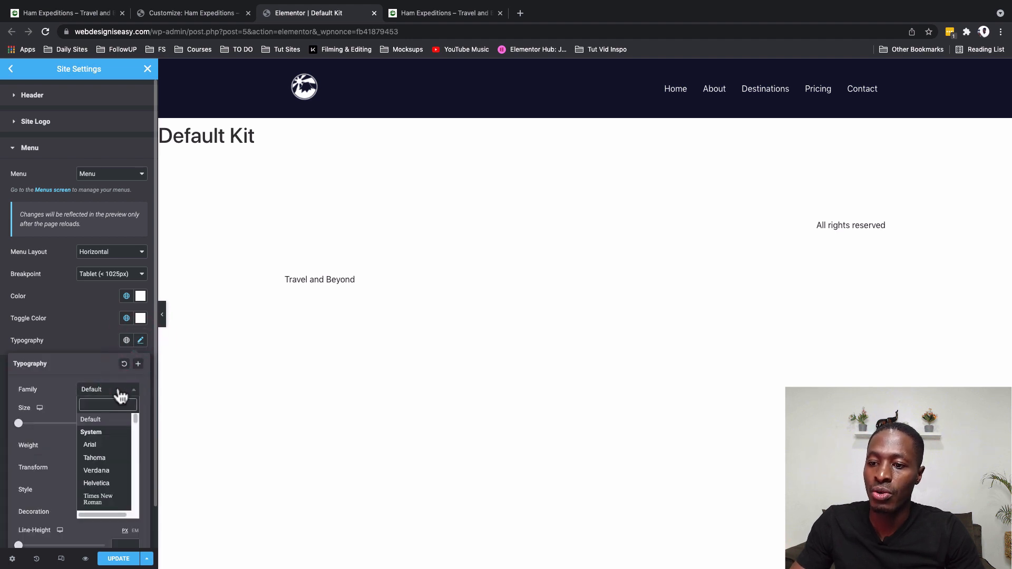
pyautogui.click(112, 403)
pyautogui.write('taja')
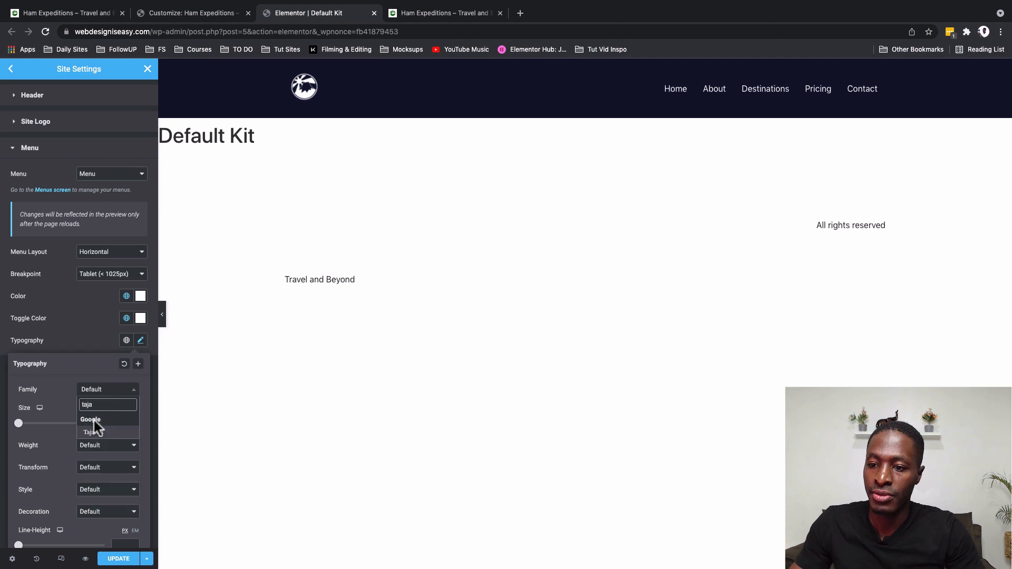
pyautogui.click(94, 432)
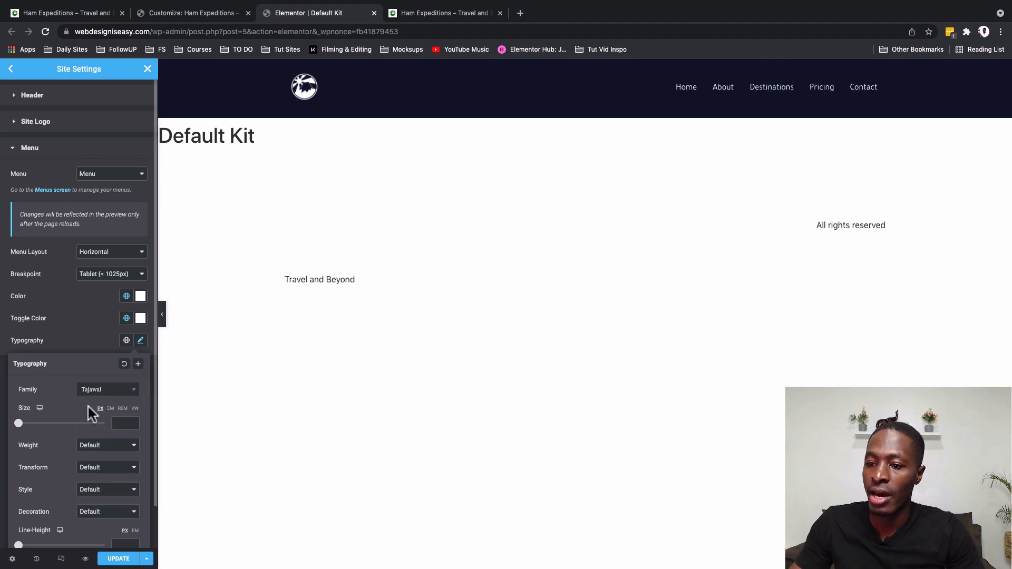
pyautogui.click(99, 448)
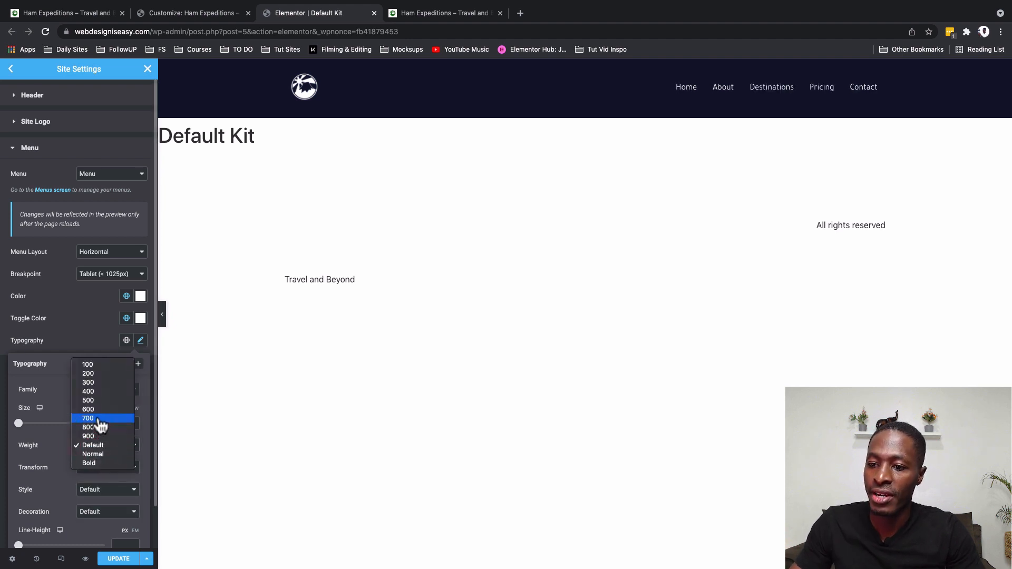
pyautogui.click(101, 436)
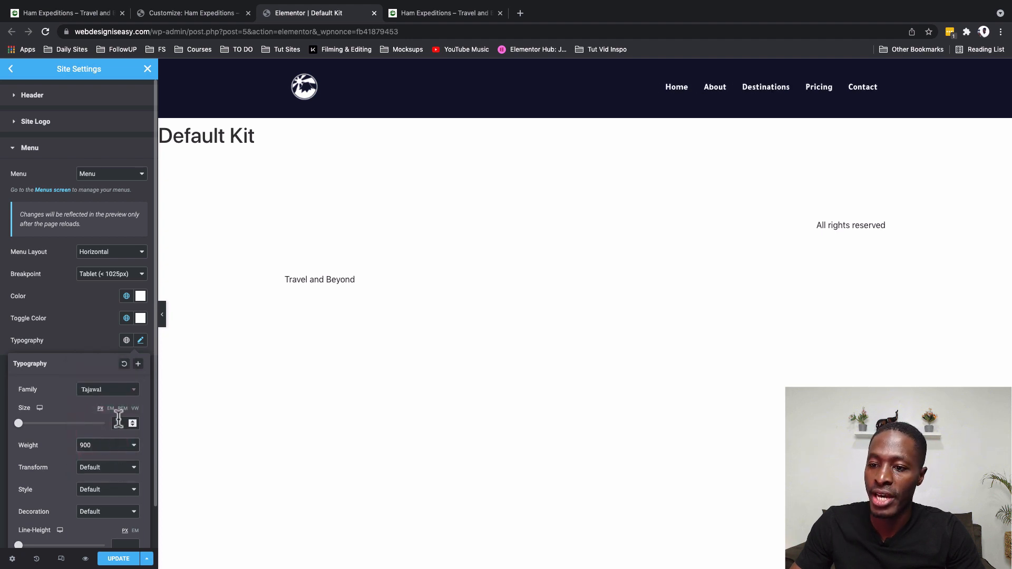
# Step: Try a font size of 25 px for the header menu, and settle on 20 px
pyautogui.click(114, 426)
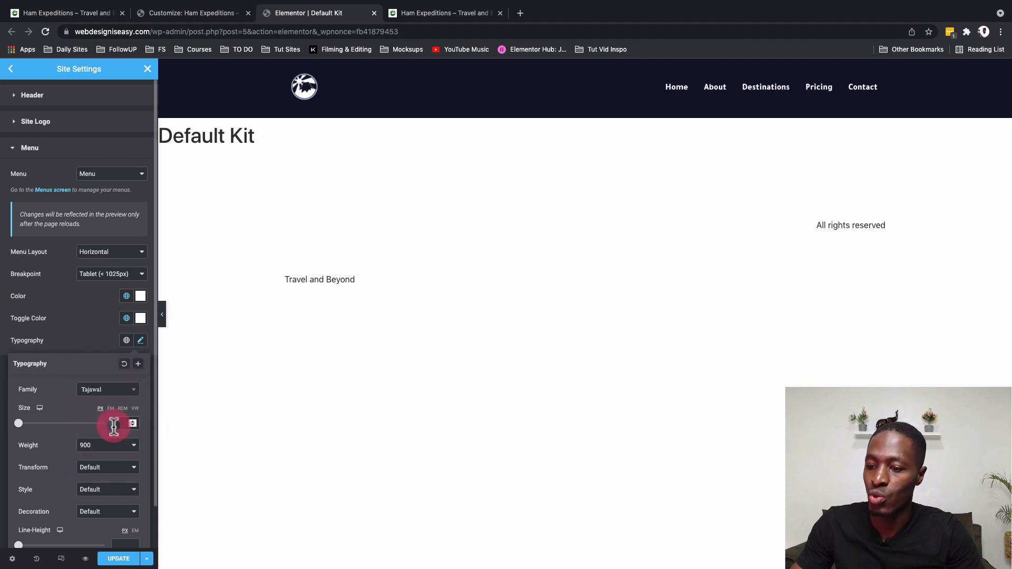
pyautogui.write('25')
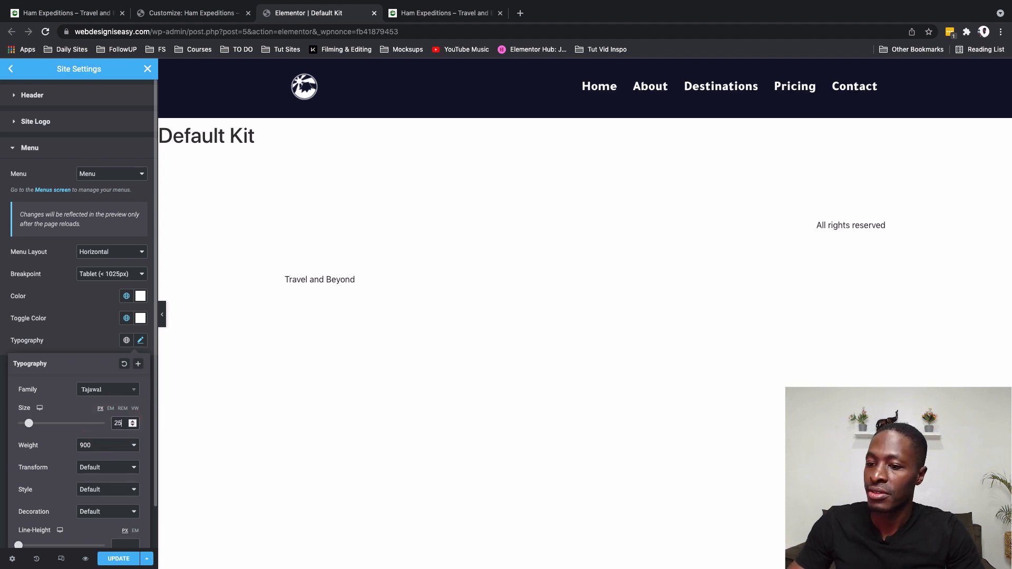
pyautogui.doubleClick(115, 424)
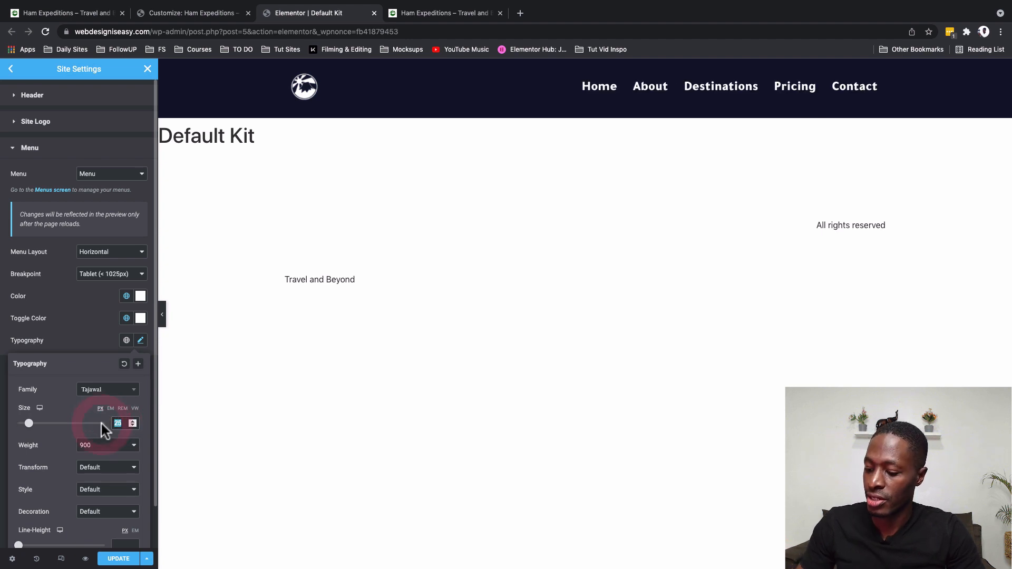
pyautogui.write('20')
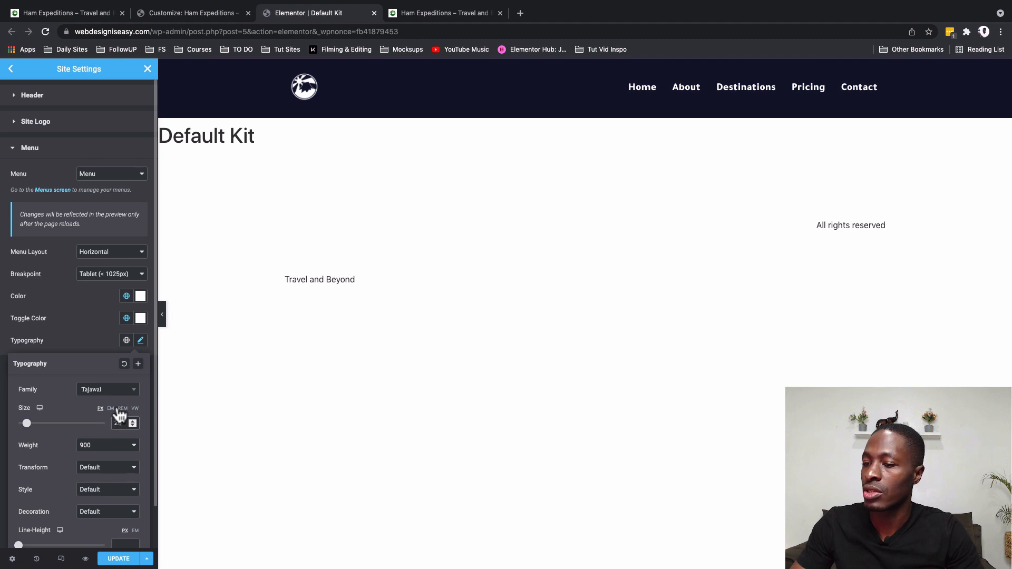
# Step: Save the header changes, preview the header on the live page, and return to the site settings
pyautogui.scroll(-1, 91, 496)
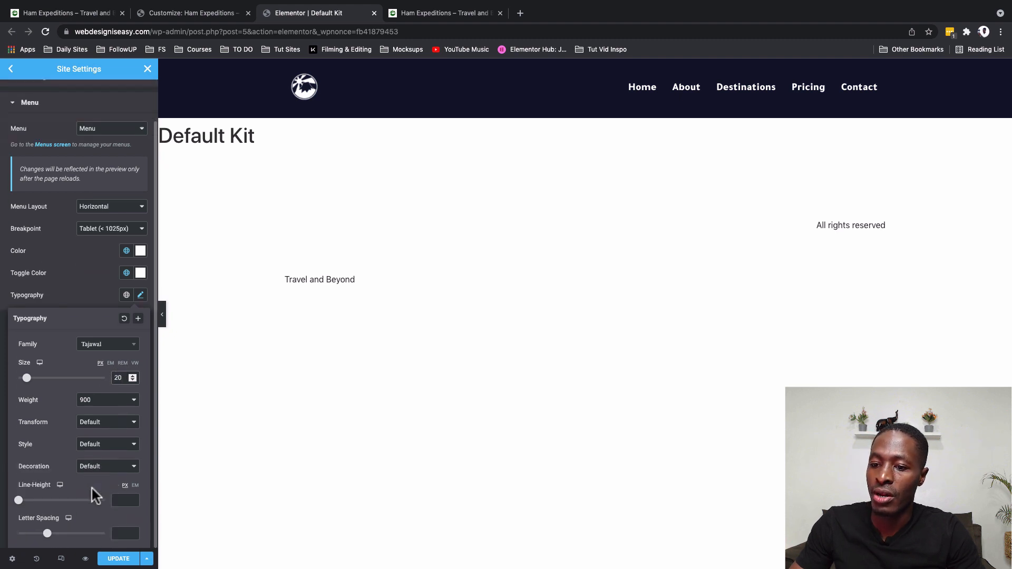
pyautogui.click(109, 559)
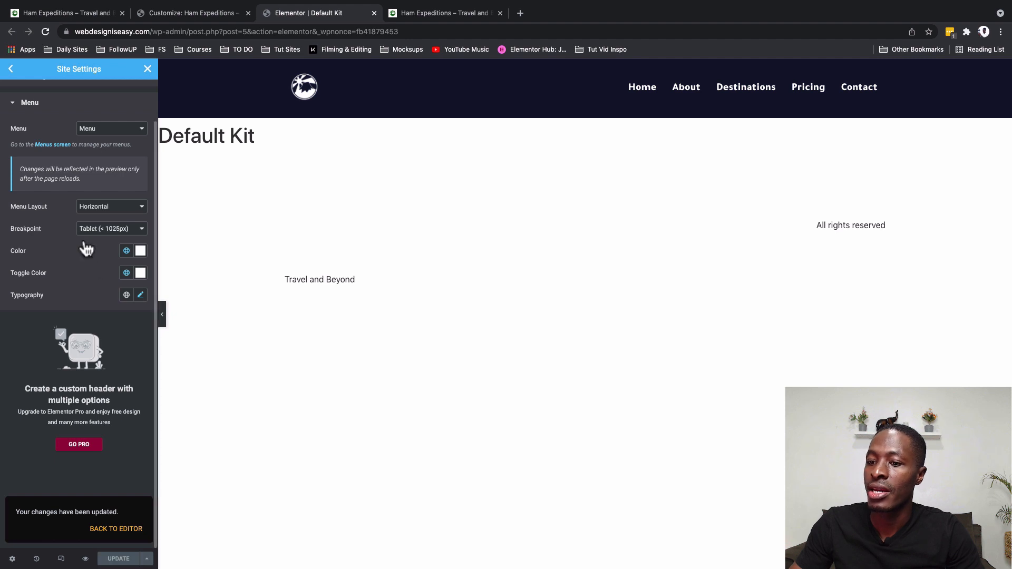
pyautogui.click(85, 560)
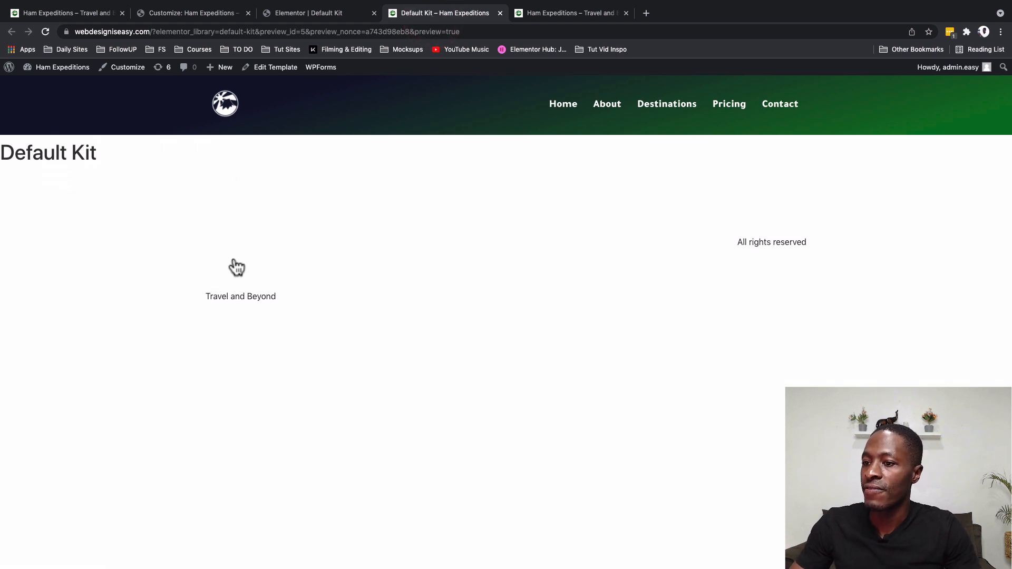
pyautogui.click(323, 12)
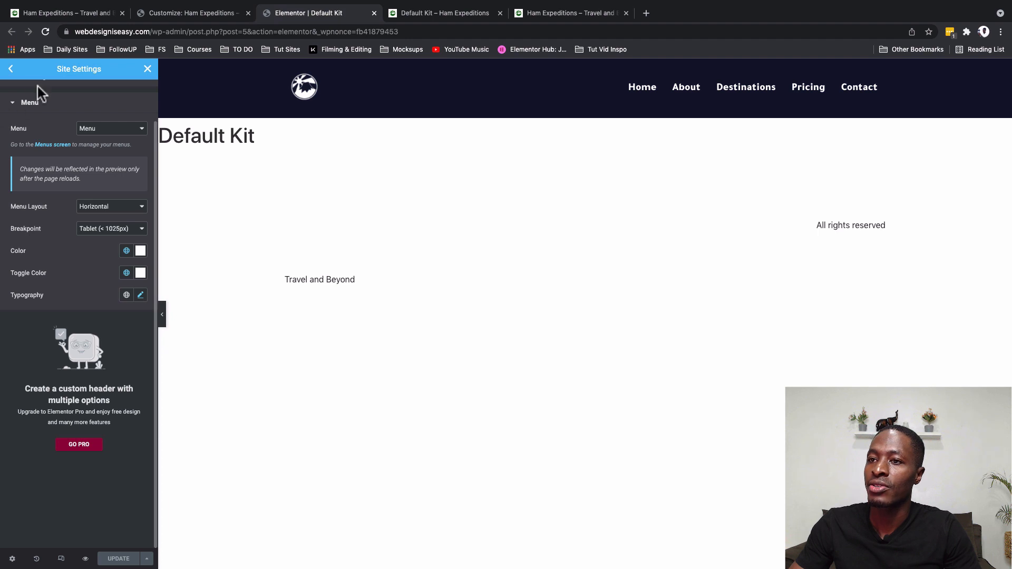
# Step: Check the footer of the finished example site and hide the menu in the new site's footer
pyautogui.click(12, 69)
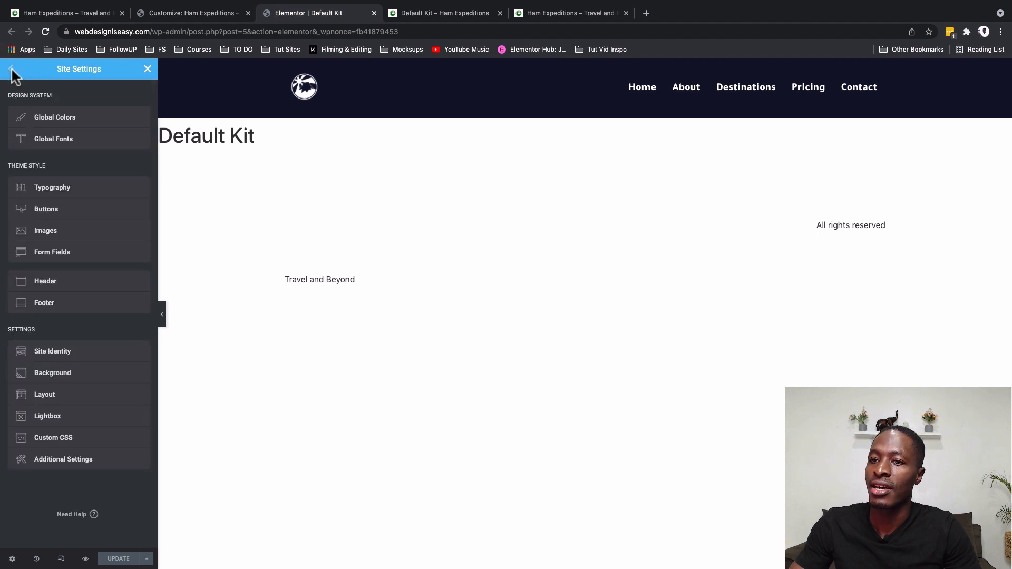
pyautogui.click(30, 307)
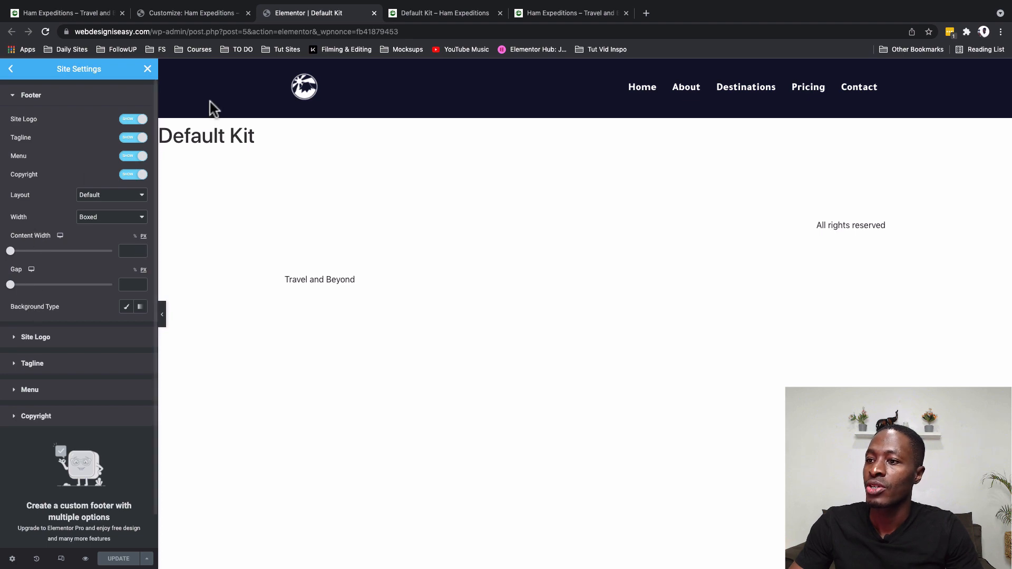
pyautogui.click(66, 13)
pyautogui.scroll(-20, 163, 273)
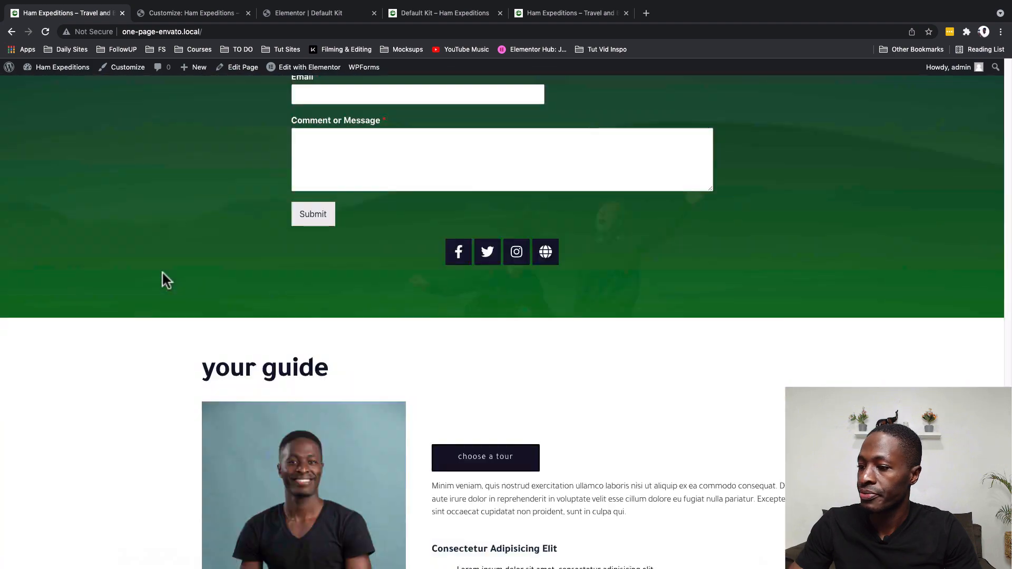
pyautogui.scroll(-10, 162, 273)
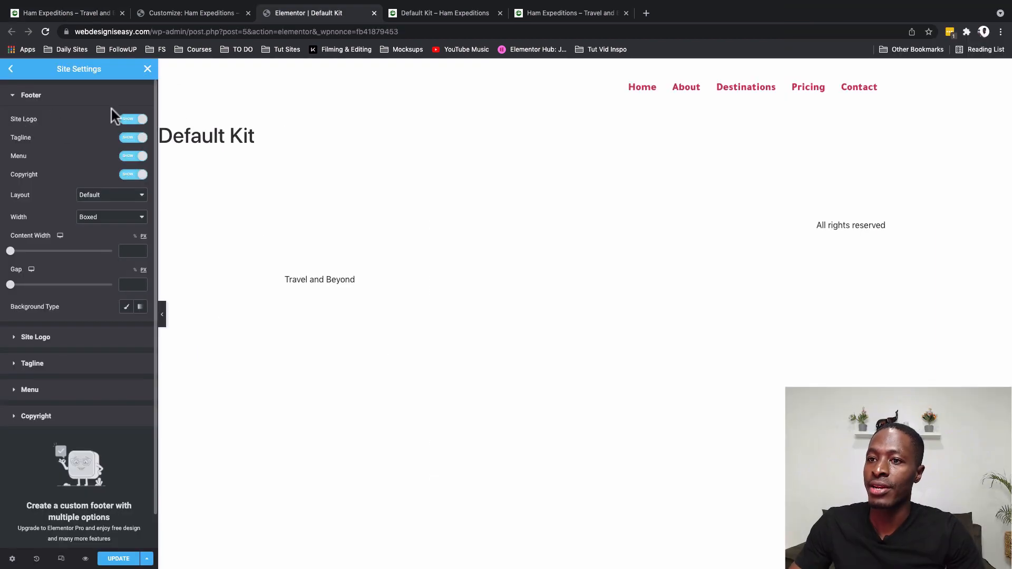
pyautogui.click(129, 158)
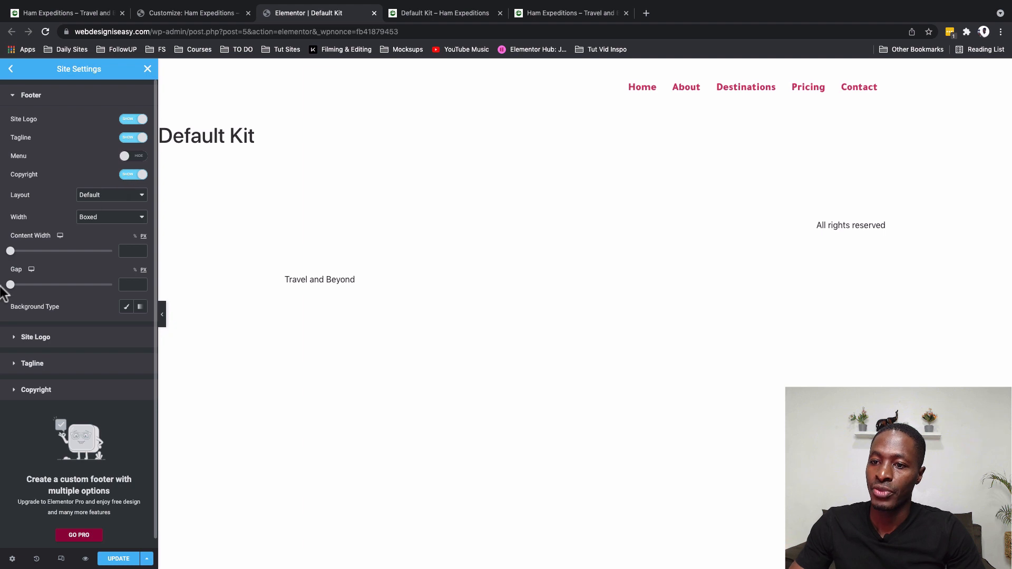
# Step: Give the footer a gradient background with the global colors Dark blue as first and Green as second color
pyautogui.click(141, 308)
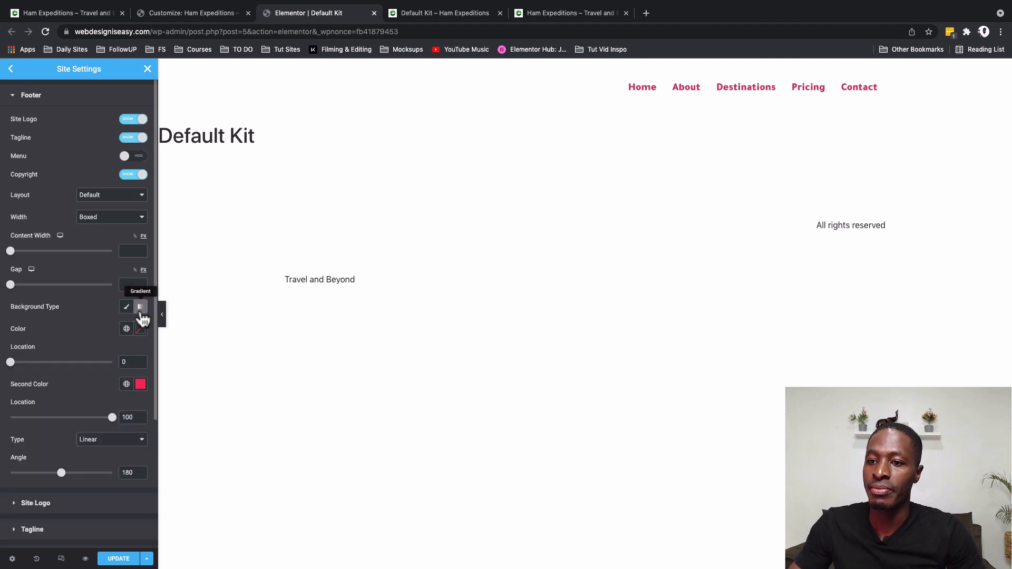
pyautogui.scroll(-3, 49, 344)
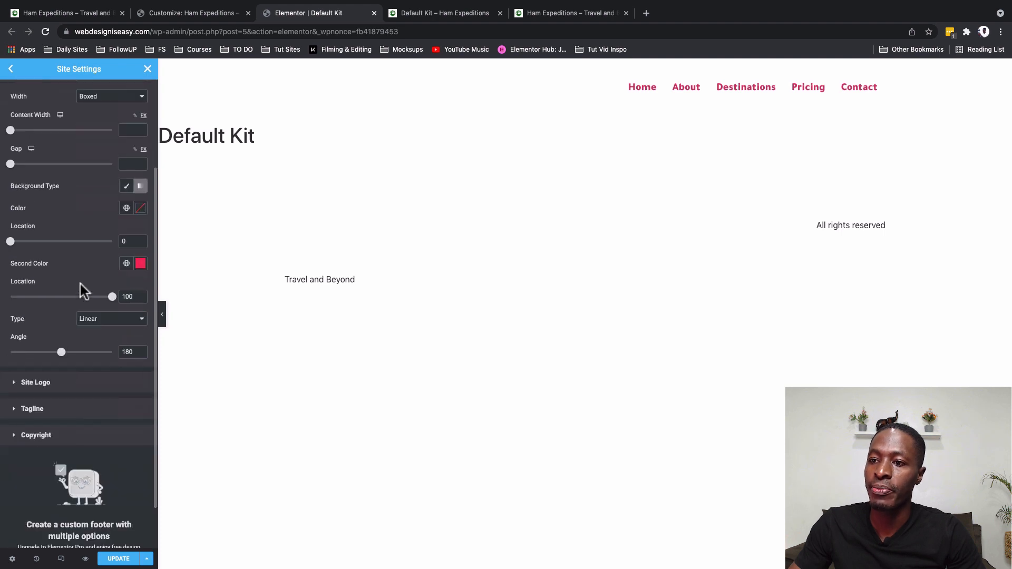
pyautogui.click(126, 208)
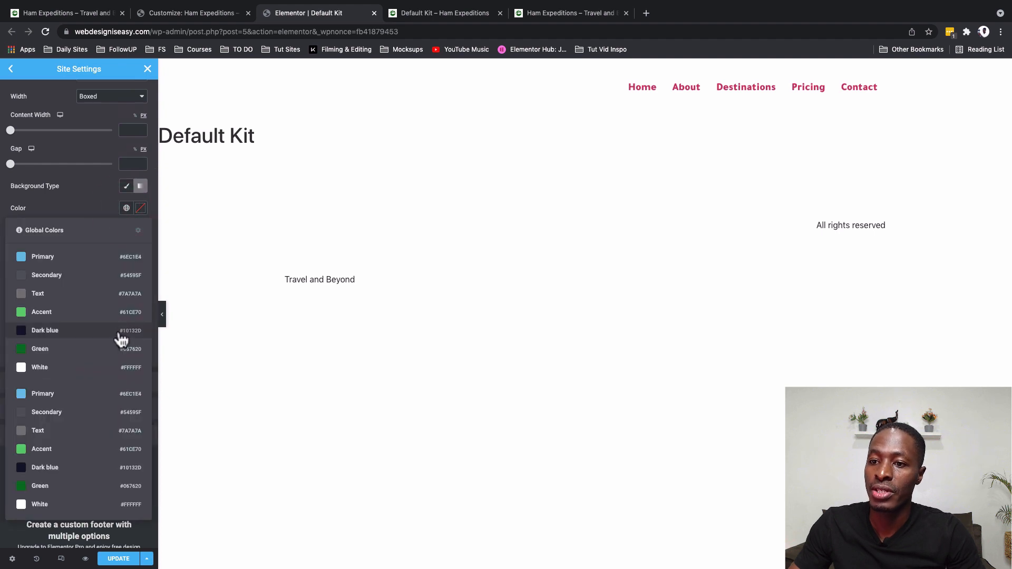
pyautogui.click(69, 466)
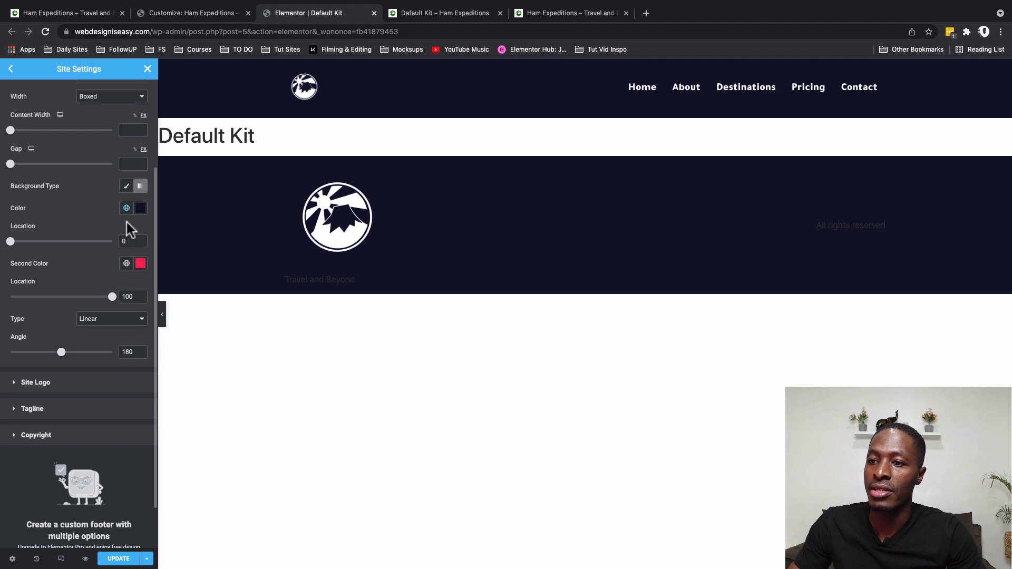
pyautogui.click(127, 264)
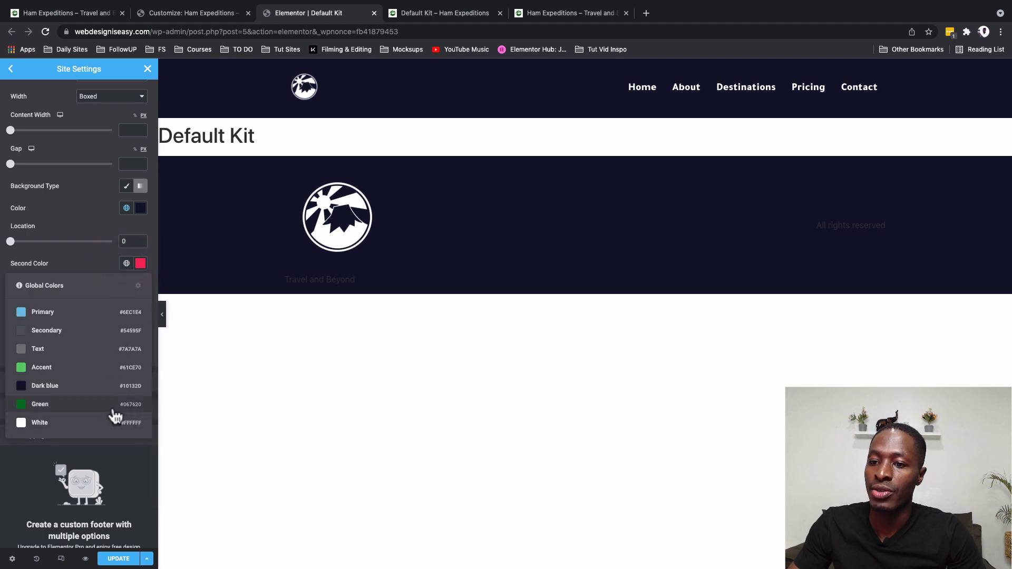
pyautogui.click(113, 406)
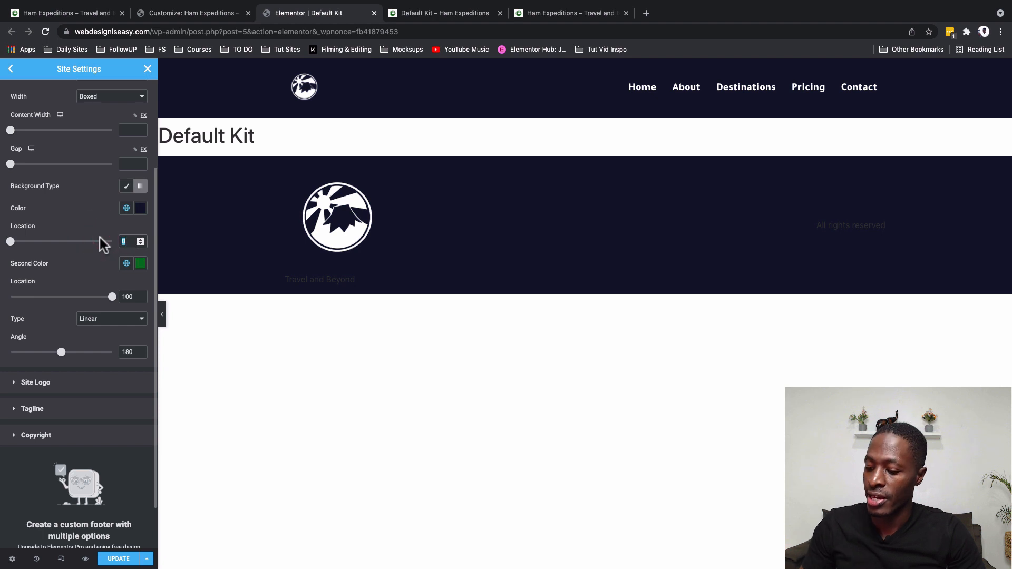
# Step: Set the footer gradient's first color location to 30, its second color location to 91 and its angle to 165
pyautogui.write('30')
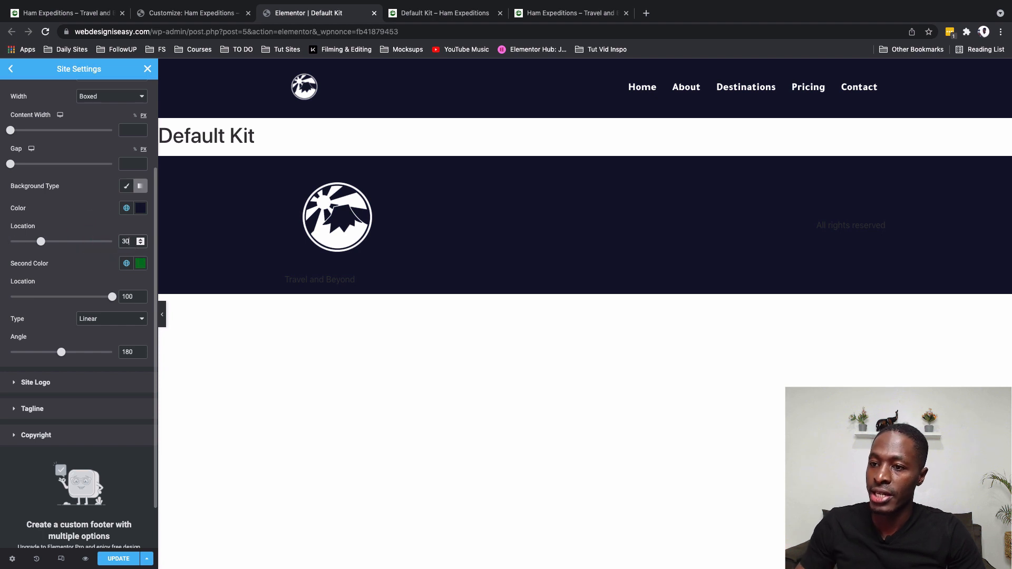
pyautogui.doubleClick(125, 294)
pyautogui.write('91')
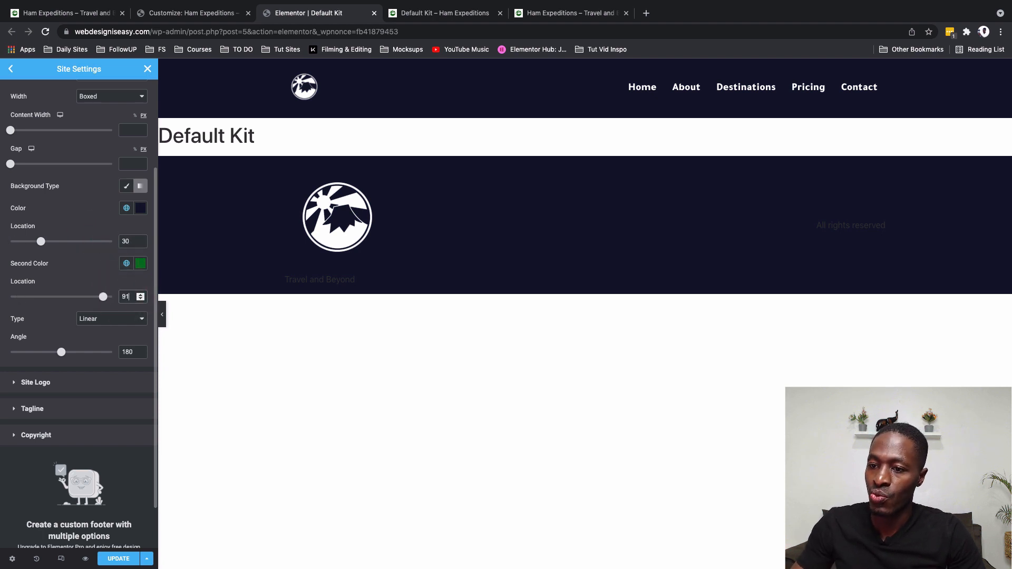
pyautogui.doubleClick(127, 353)
pyautogui.write('16')
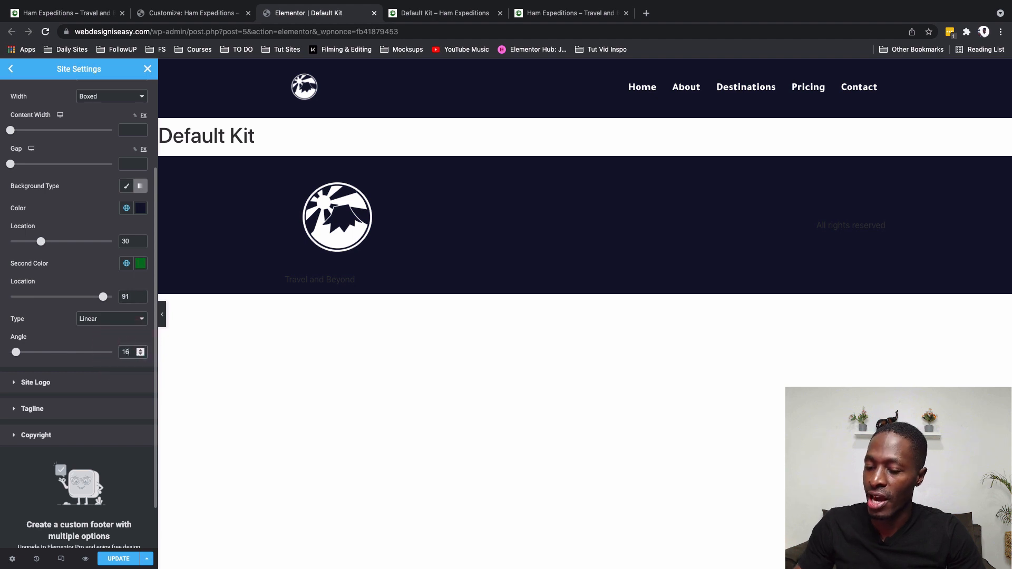
pyautogui.write('5')
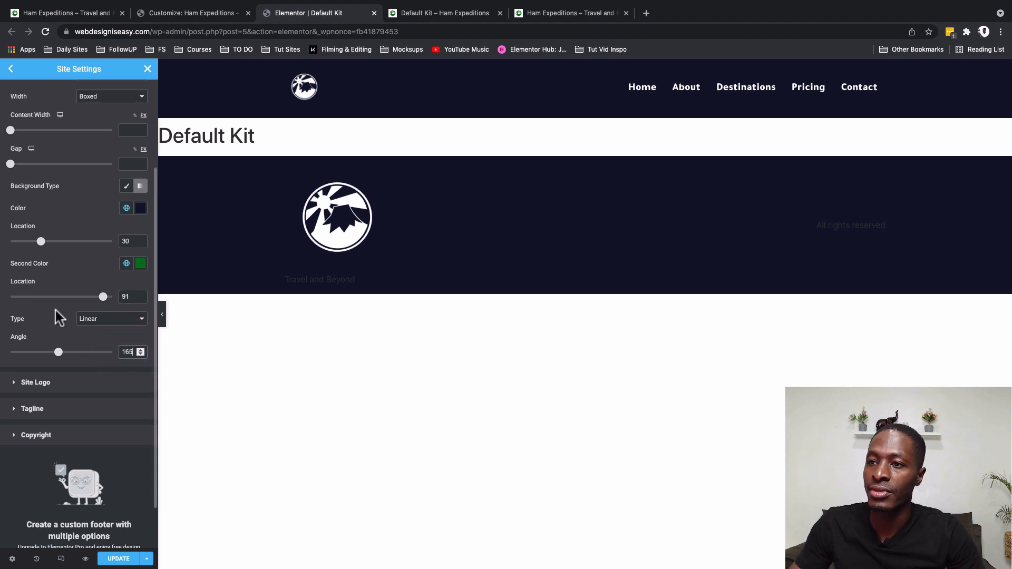
# Step: Change the footer's site logo type to Title and give it the global White text color
pyautogui.click(57, 383)
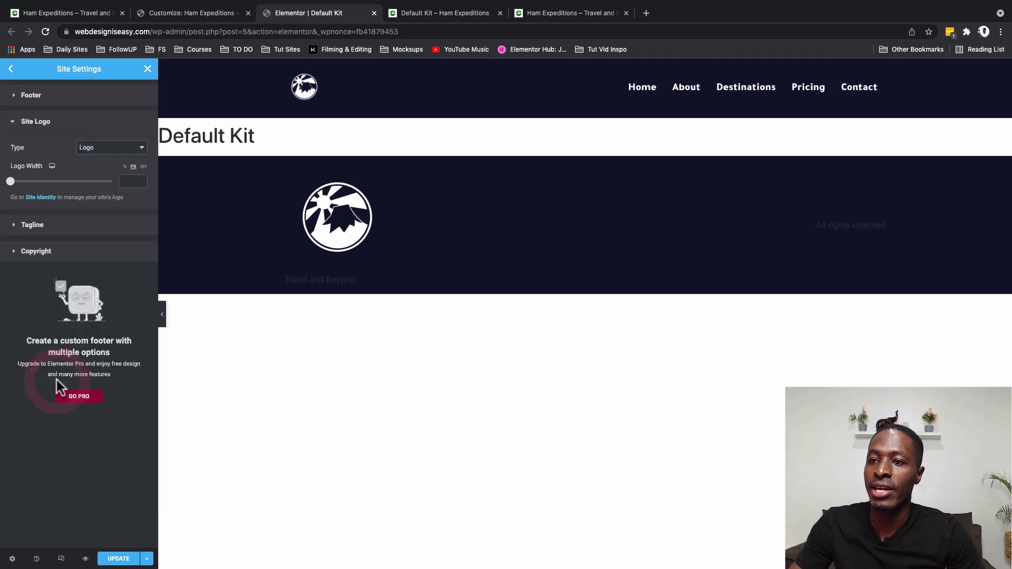
pyautogui.click(94, 151)
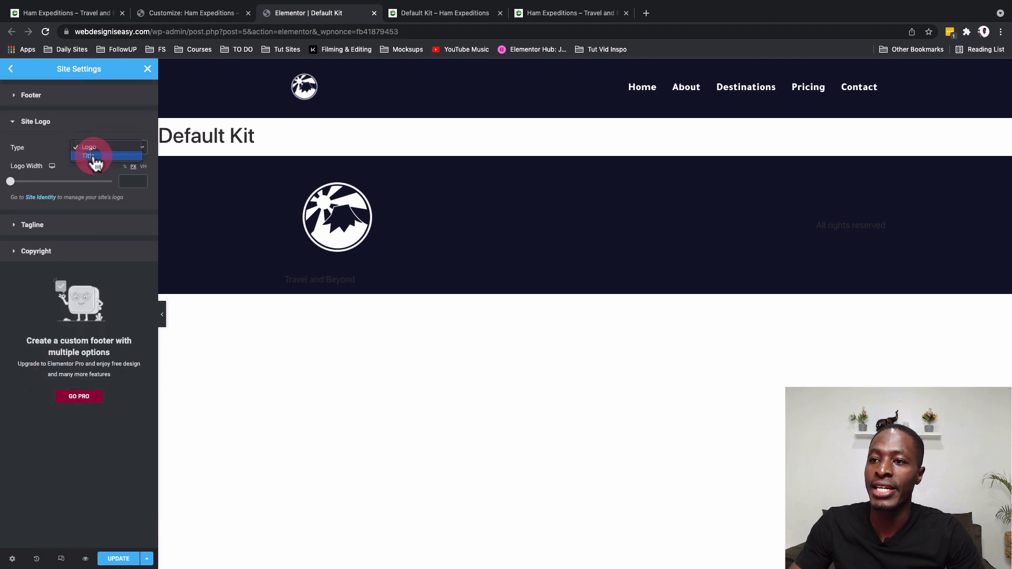
pyautogui.click(94, 157)
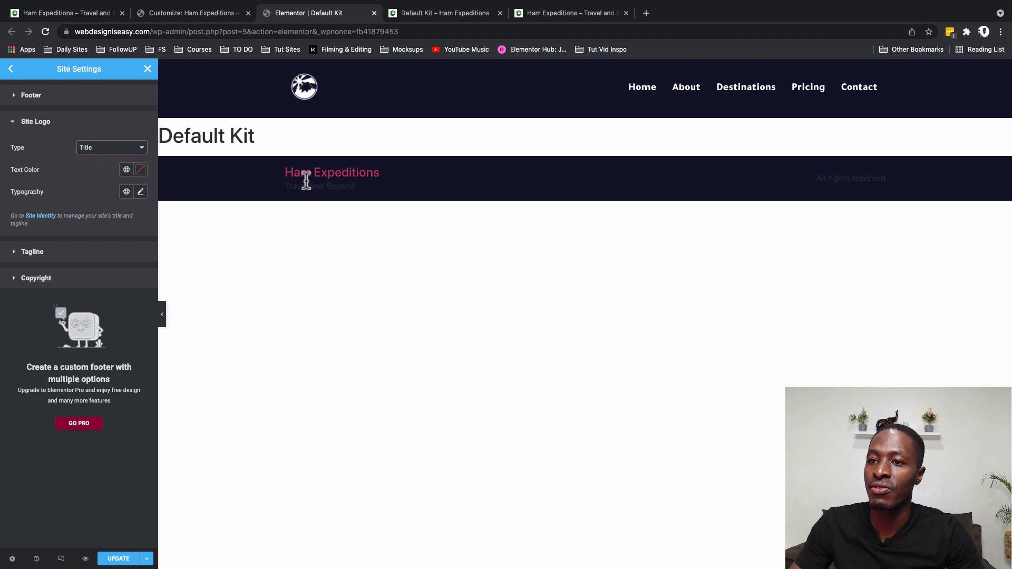
pyautogui.click(126, 170)
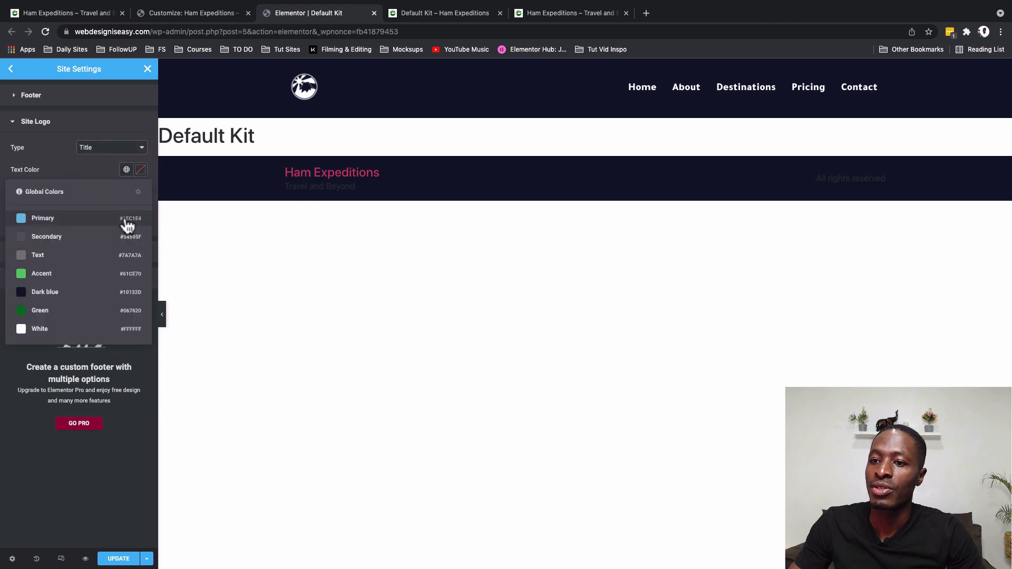
pyautogui.click(97, 329)
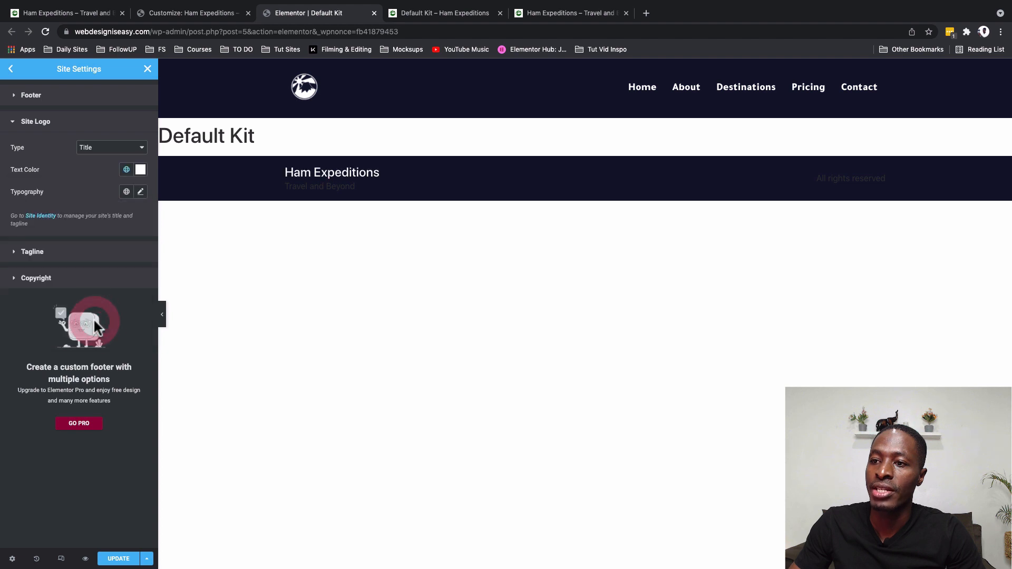
# Step: Change the footer site title's typography to a small bold font
pyautogui.click(140, 193)
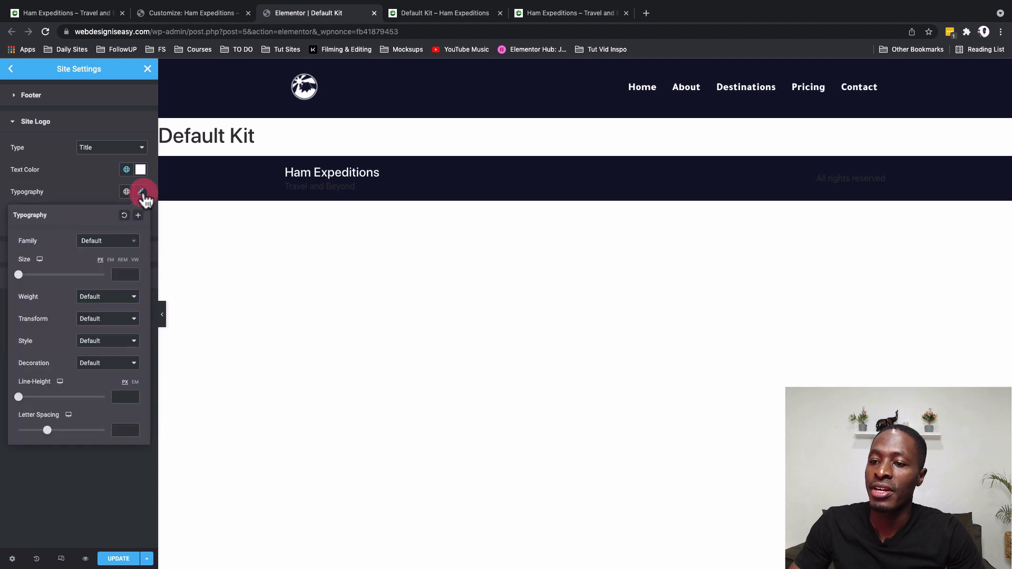
pyautogui.click(125, 244)
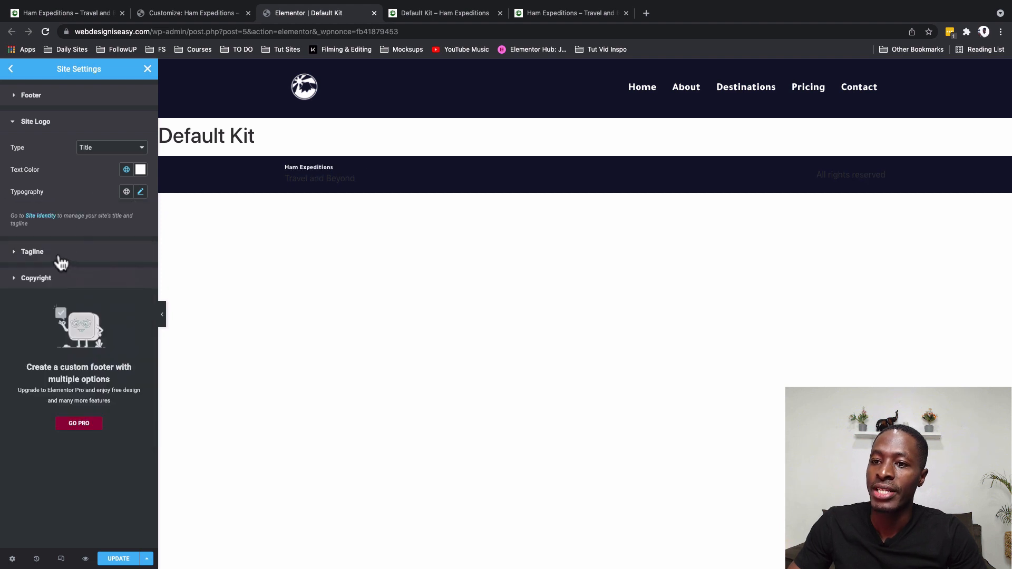
# Step: Give the footer tagline the global White text color and a slightly smaller custom font
pyautogui.click(61, 257)
pyautogui.click(127, 175)
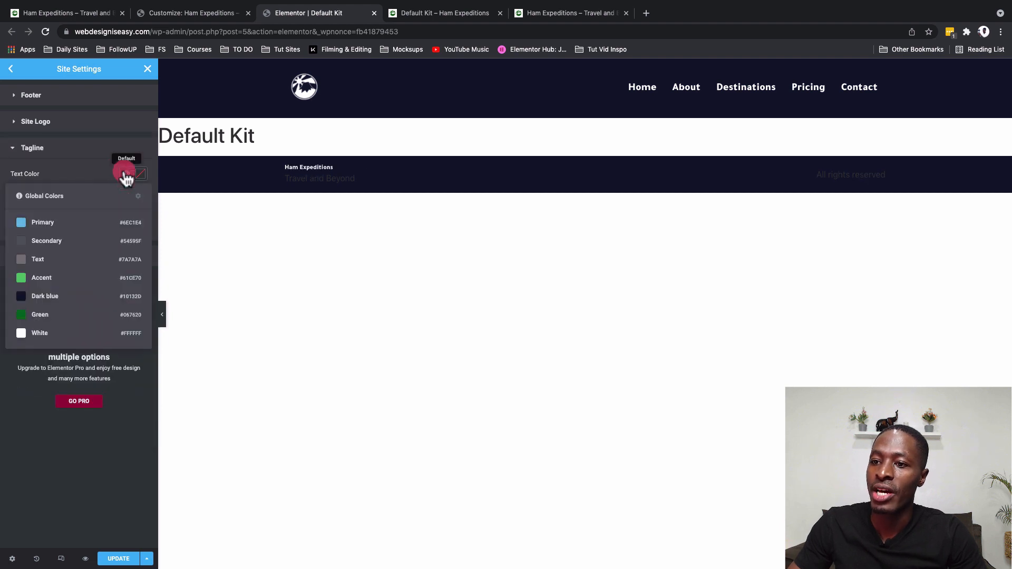
pyautogui.click(74, 334)
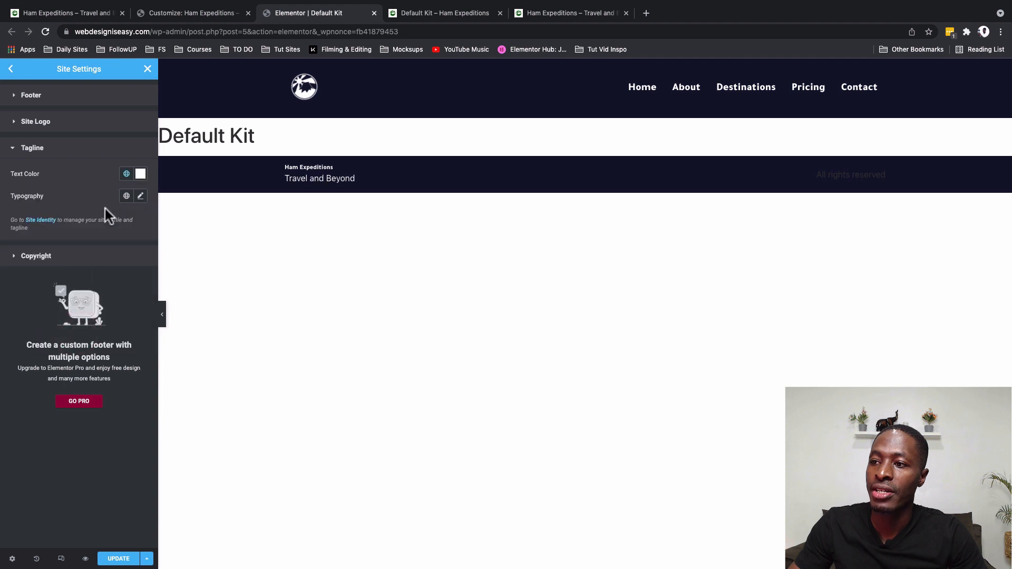
pyautogui.click(140, 196)
pyautogui.click(101, 243)
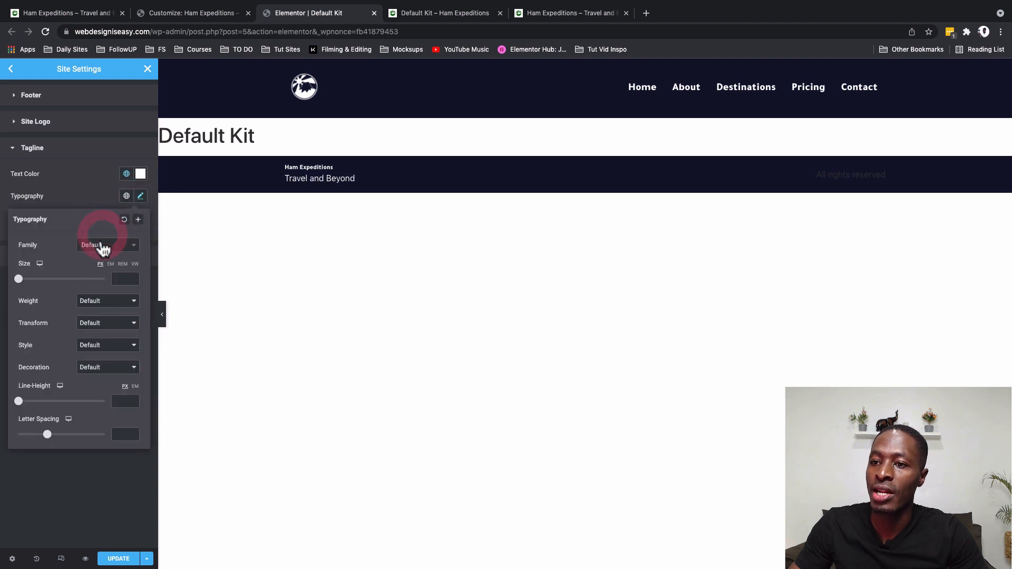
# Step: Change the footer's copyright text to "© 2021 | All rights reserved"
pyautogui.click(68, 255)
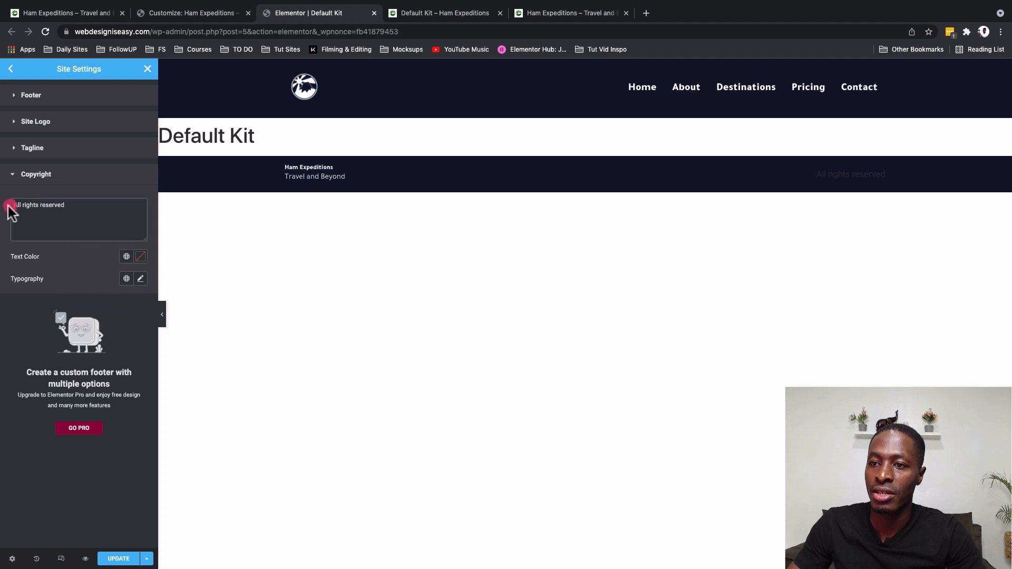
pyautogui.write('©')
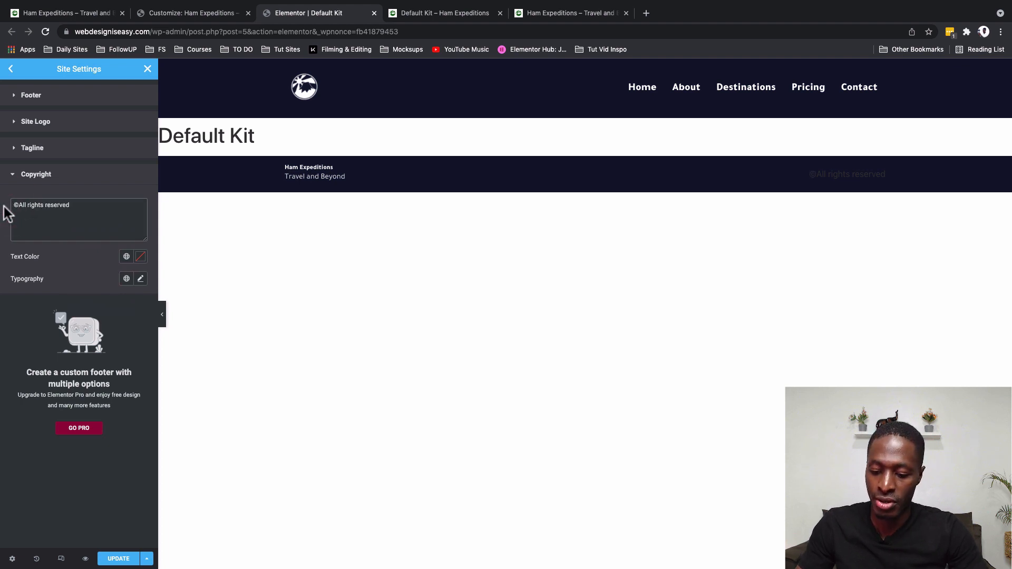
pyautogui.write(' 20')
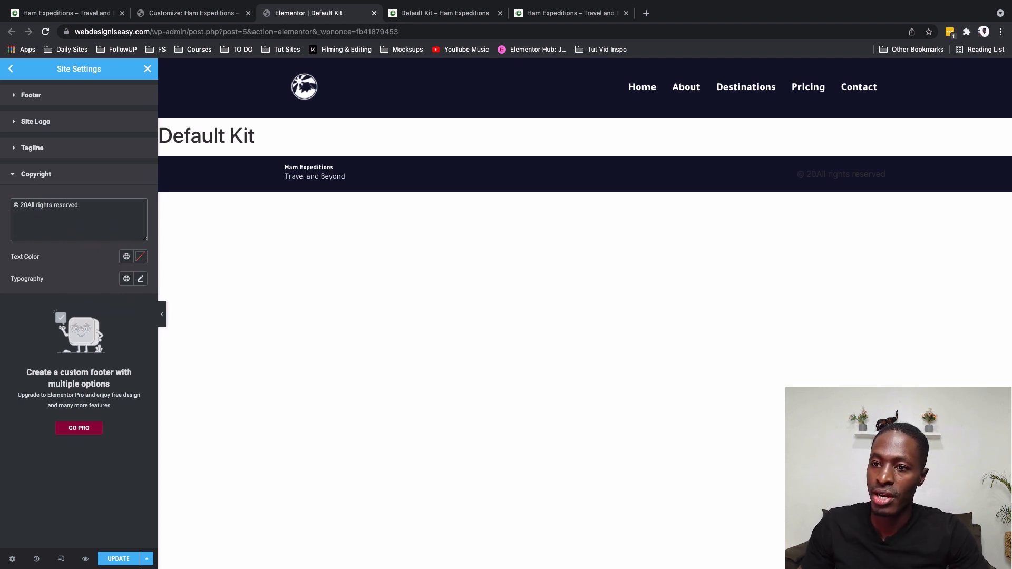
pyautogui.write('21 |')
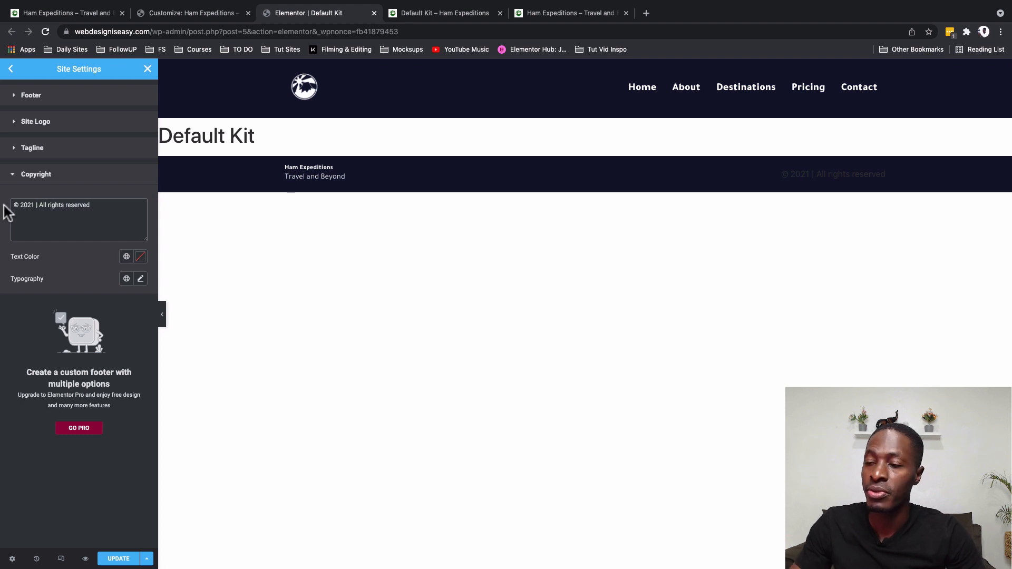
# Step: Give the copyright text the global White color and set its typography to Tajawal at 15 px
pyautogui.click(126, 258)
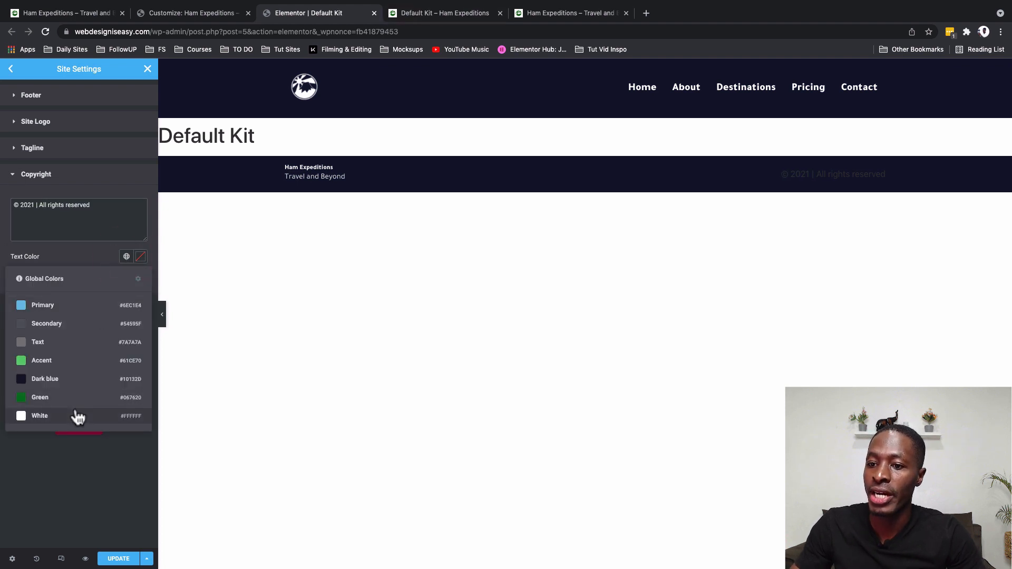
pyautogui.click(77, 417)
pyautogui.click(142, 280)
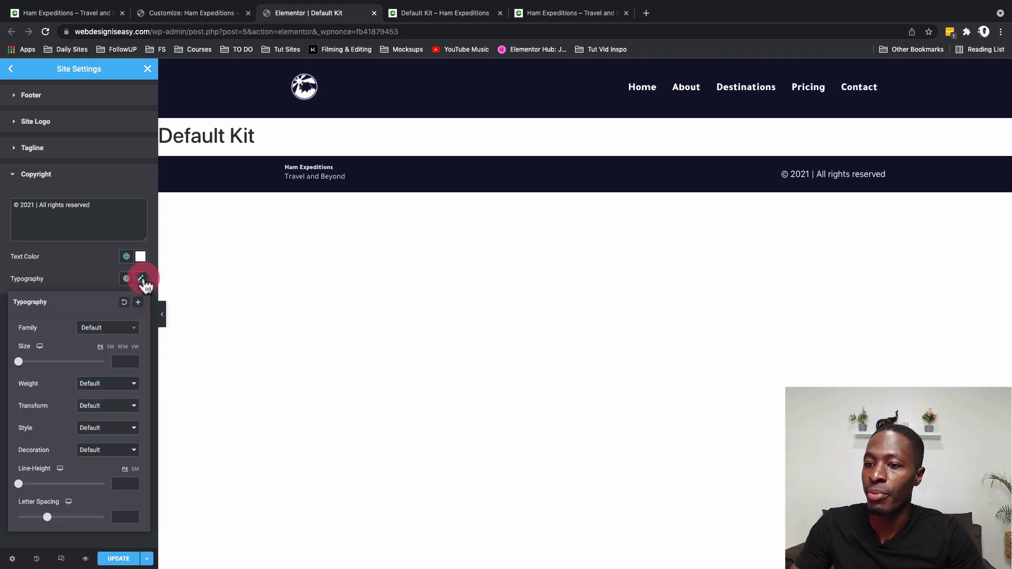
pyautogui.click(99, 332)
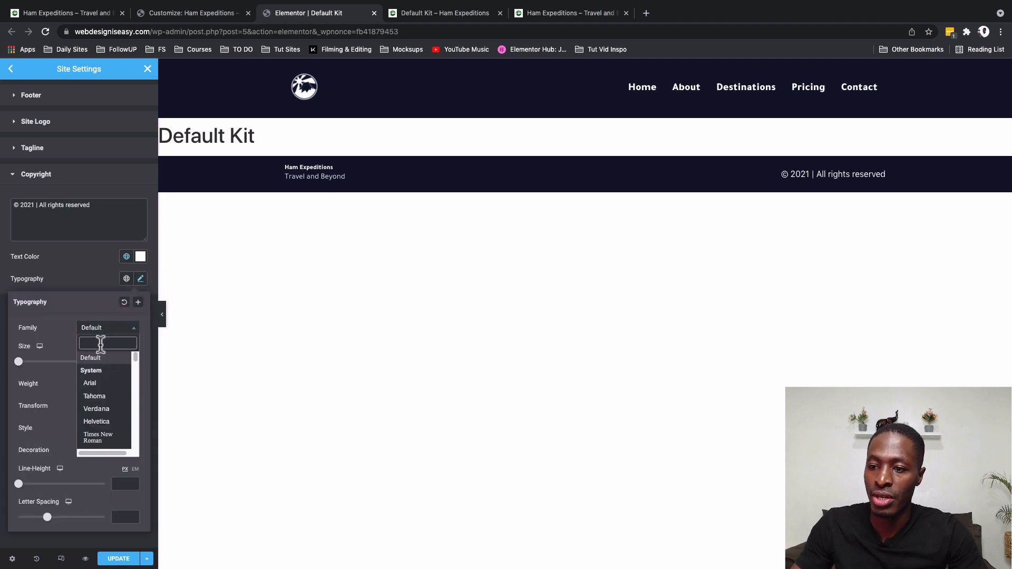
pyautogui.write('ta')
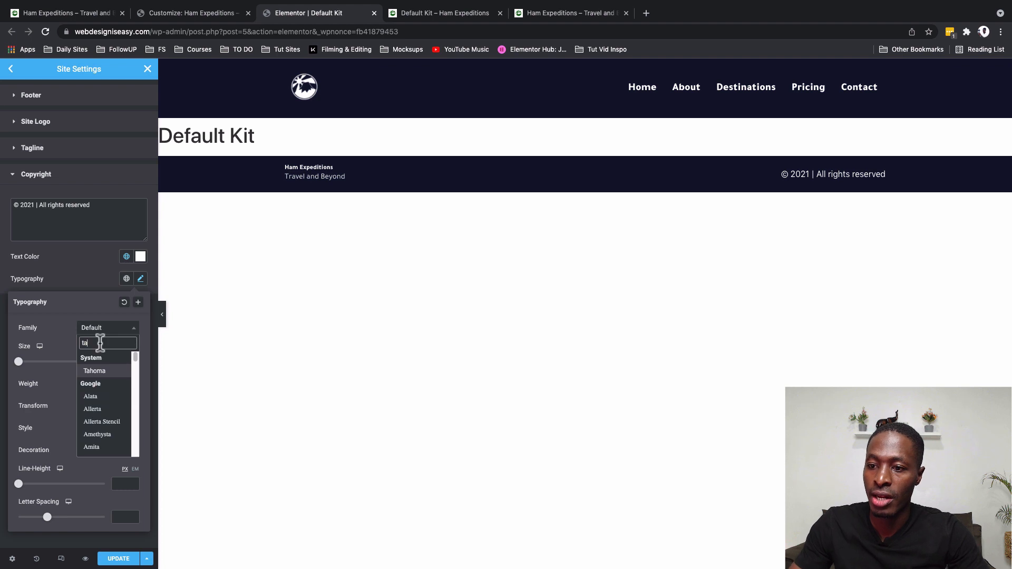
pyautogui.write('ja')
pyautogui.click(109, 369)
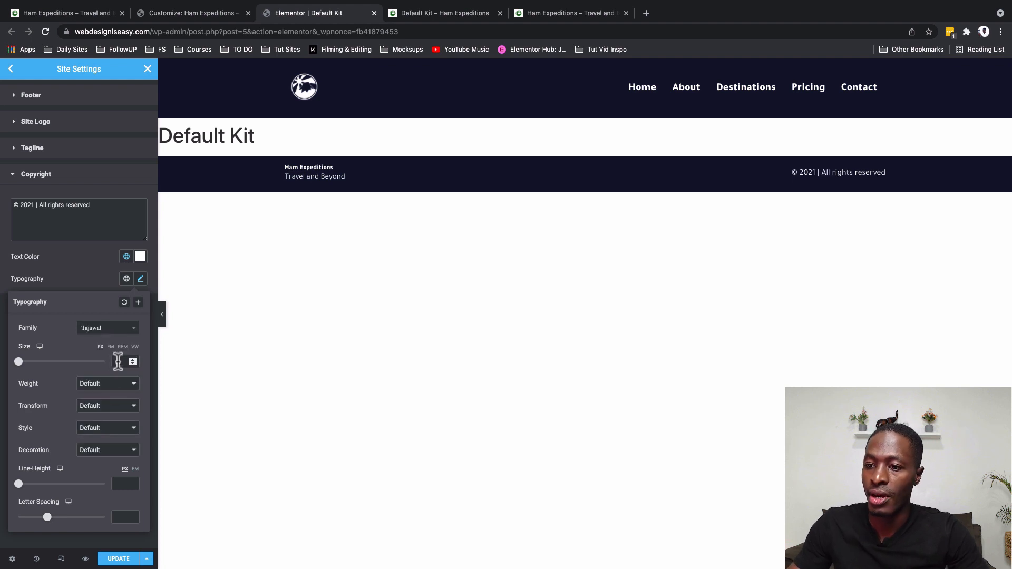
pyautogui.click(118, 361)
pyautogui.write('15')
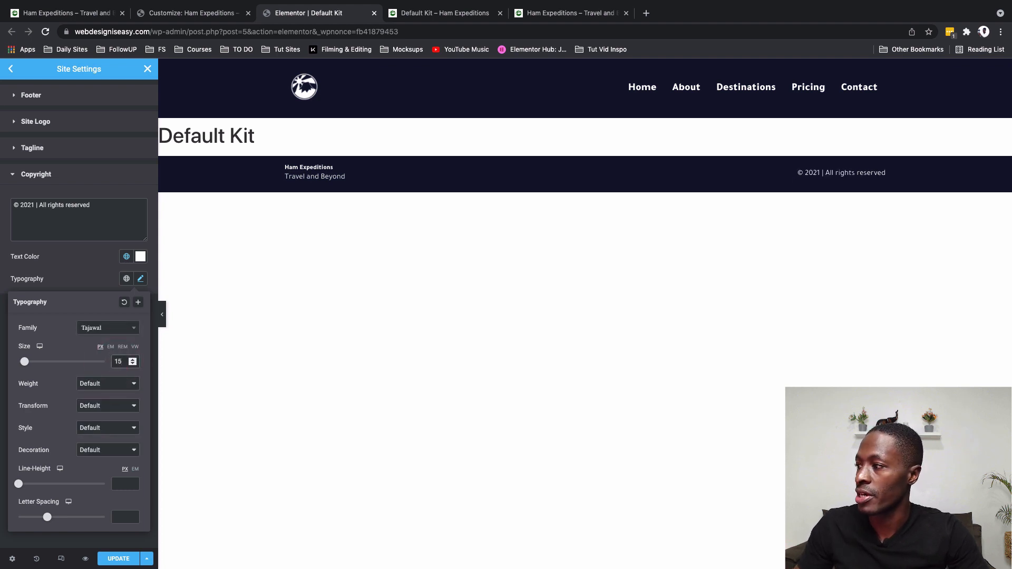
pyautogui.click(112, 276)
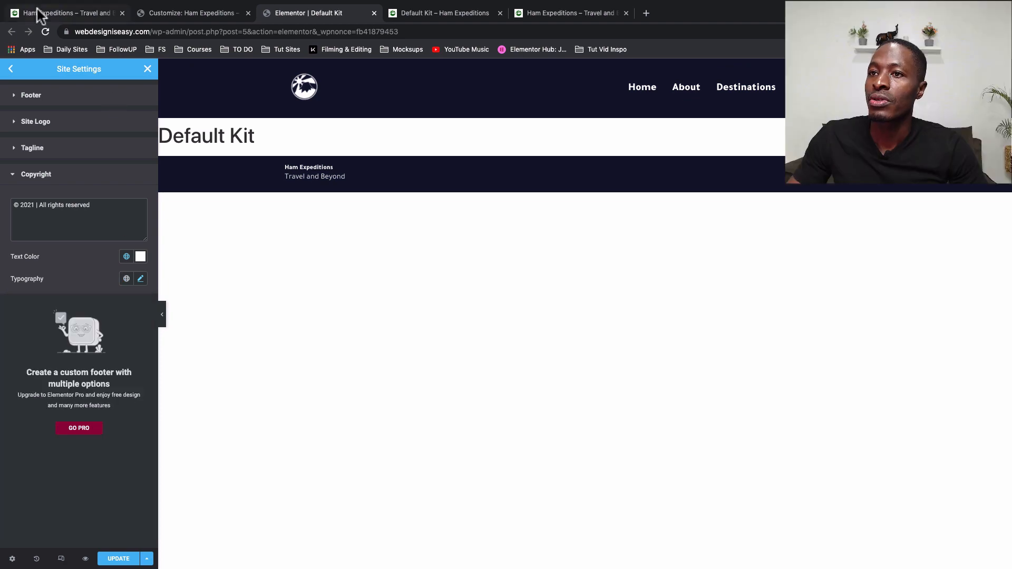
# Step: Check the footer arrangement on the finished example site and set the new footer's layout to Inverted
pyautogui.click(41, 15)
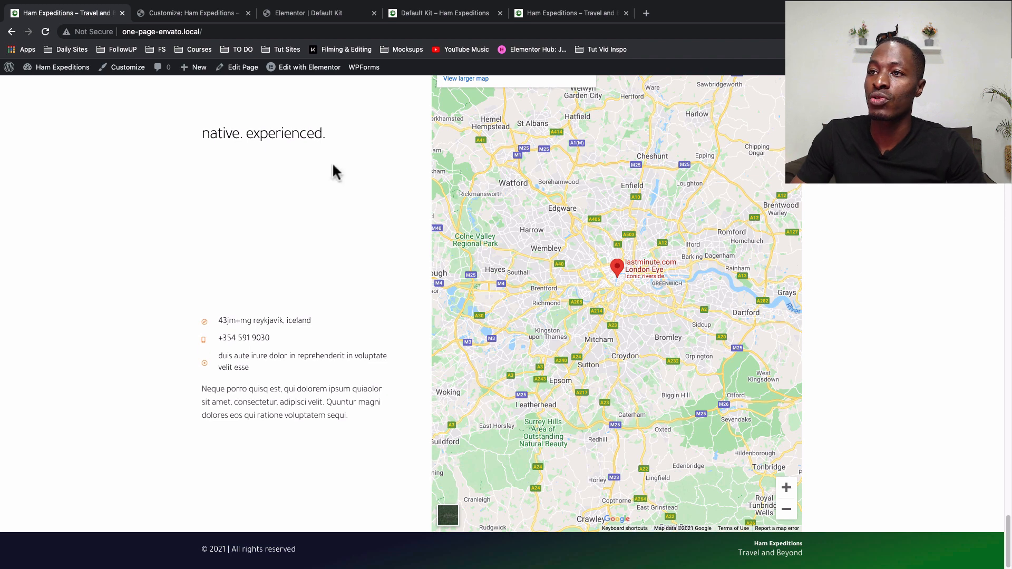
pyautogui.click(300, 15)
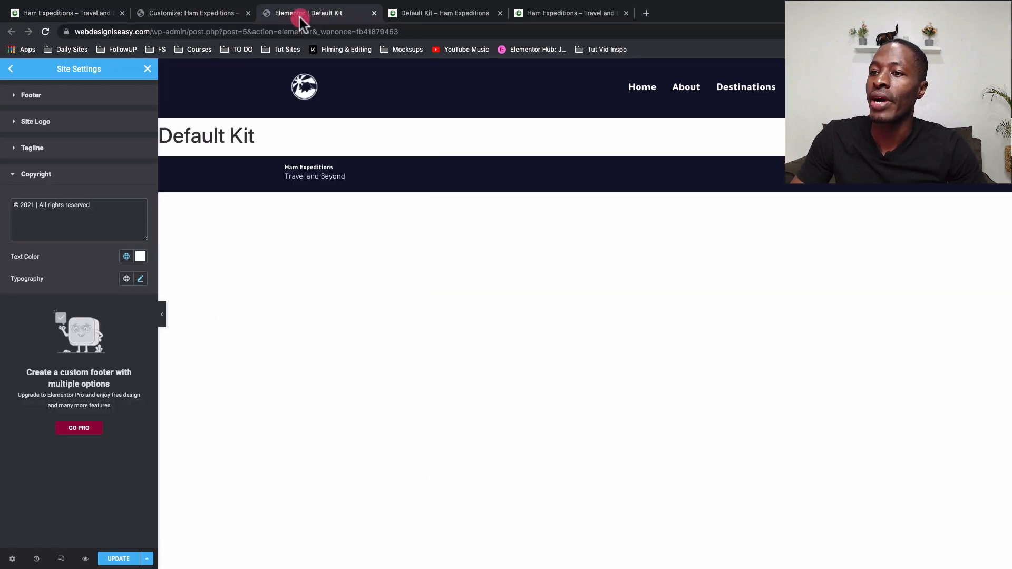
pyautogui.click(54, 106)
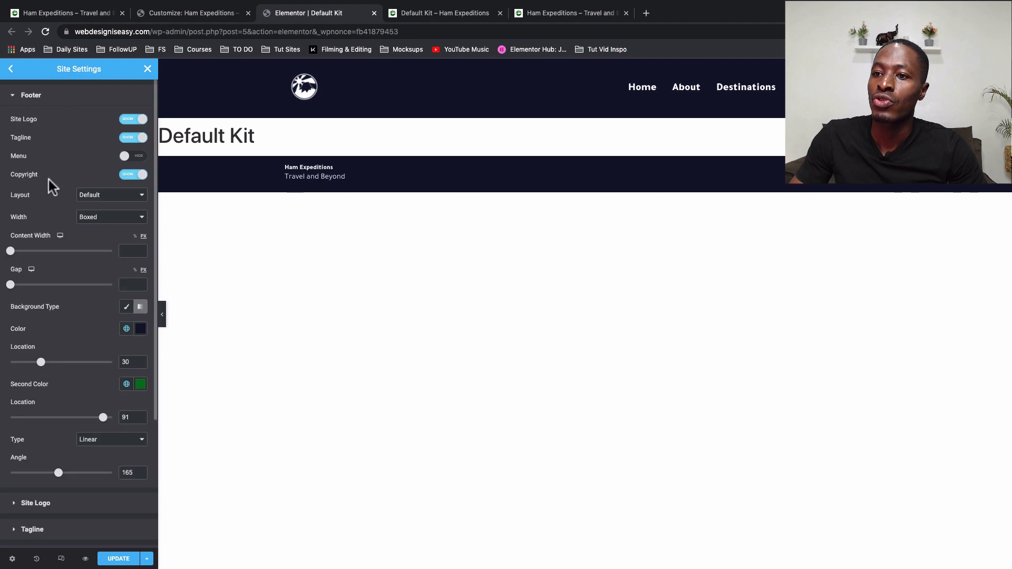
pyautogui.click(97, 196)
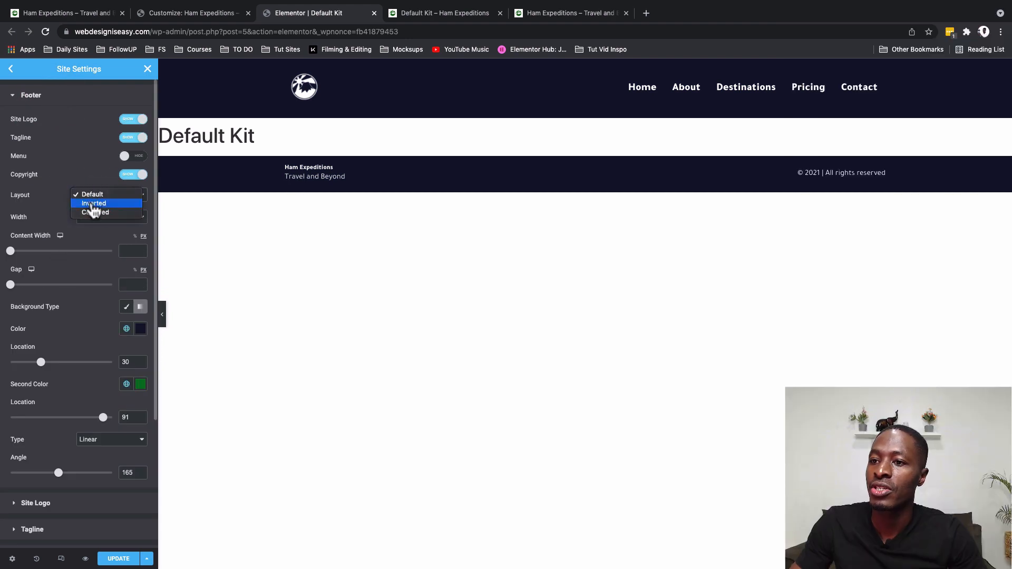
pyautogui.click(92, 204)
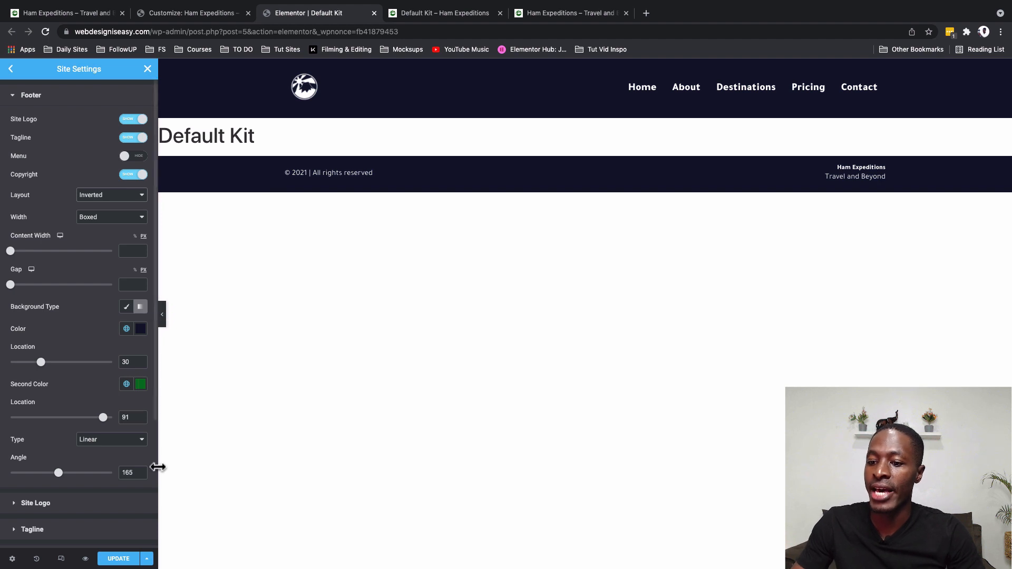
# Step: Save the site settings and compare the previewed footer with the example site's footer
pyautogui.click(119, 560)
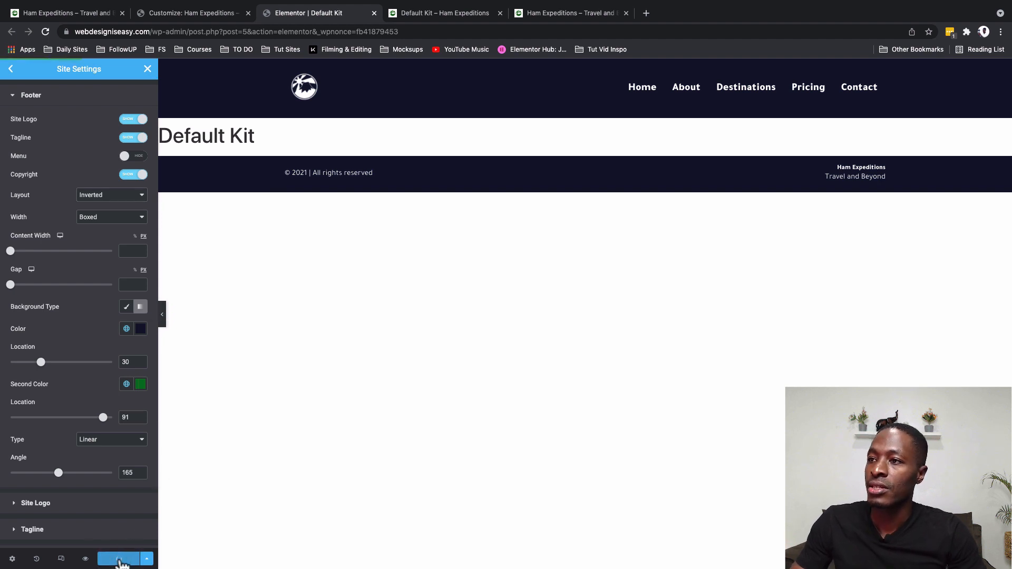
pyautogui.click(422, 14)
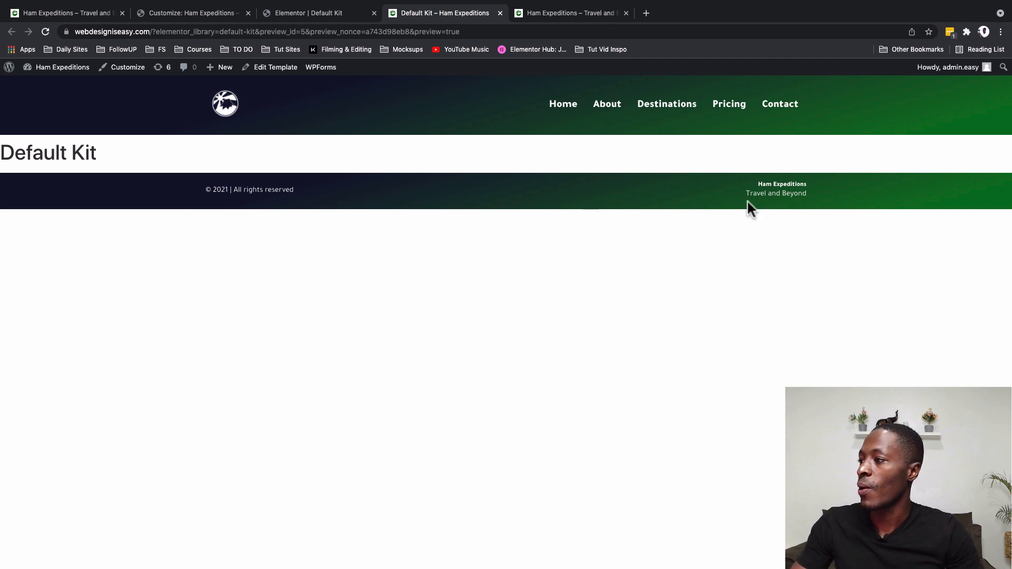
pyautogui.click(77, 11)
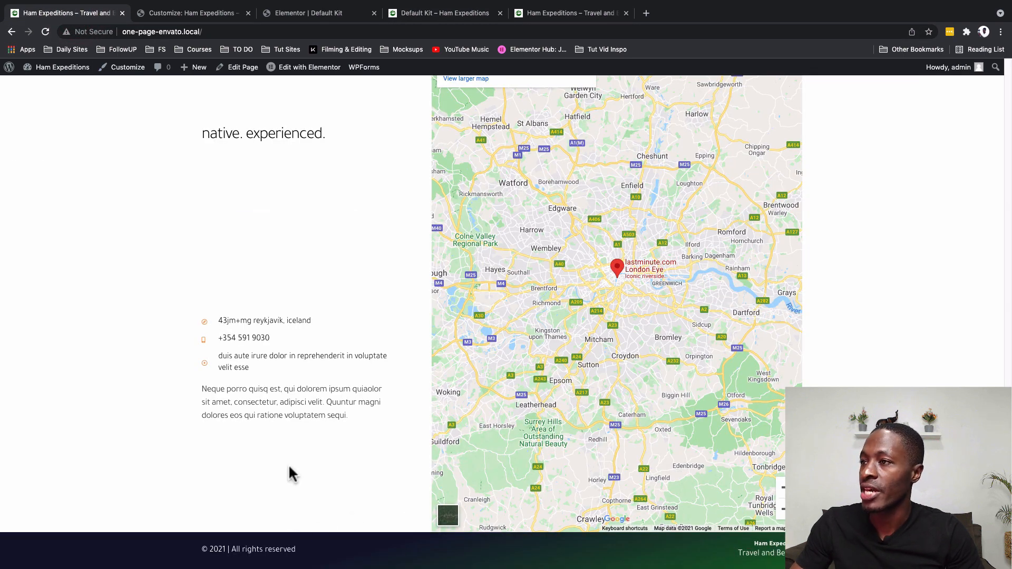
pyautogui.click(445, 13)
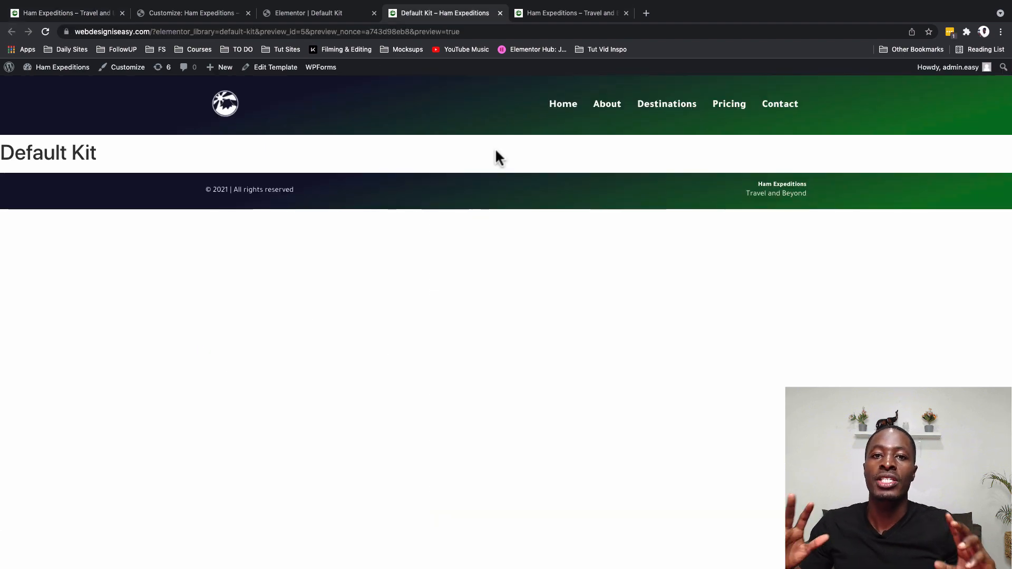
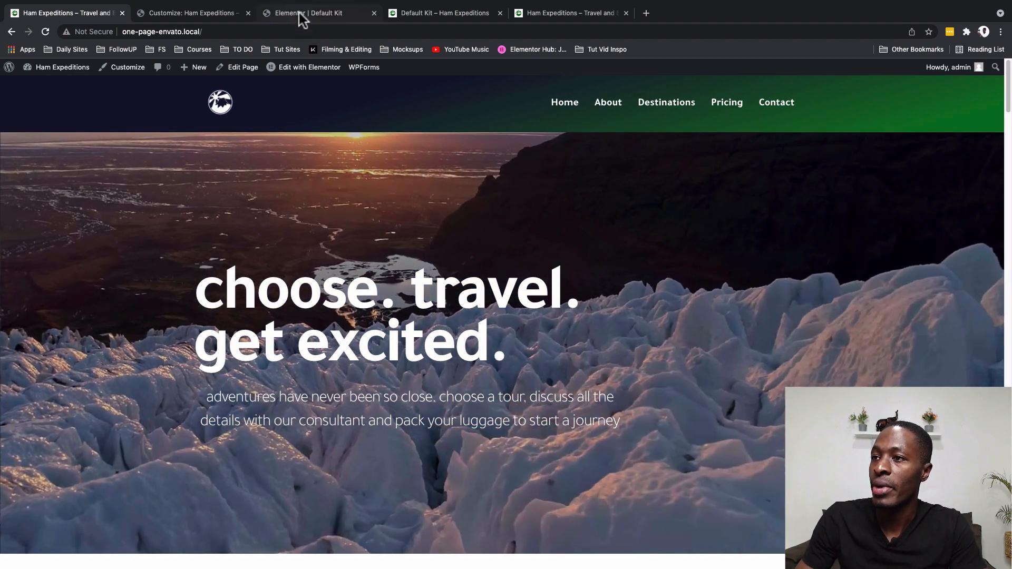
# Step: Leave the Default Kit's site settings and open the Home page for editing with Elementor
pyautogui.click(299, 13)
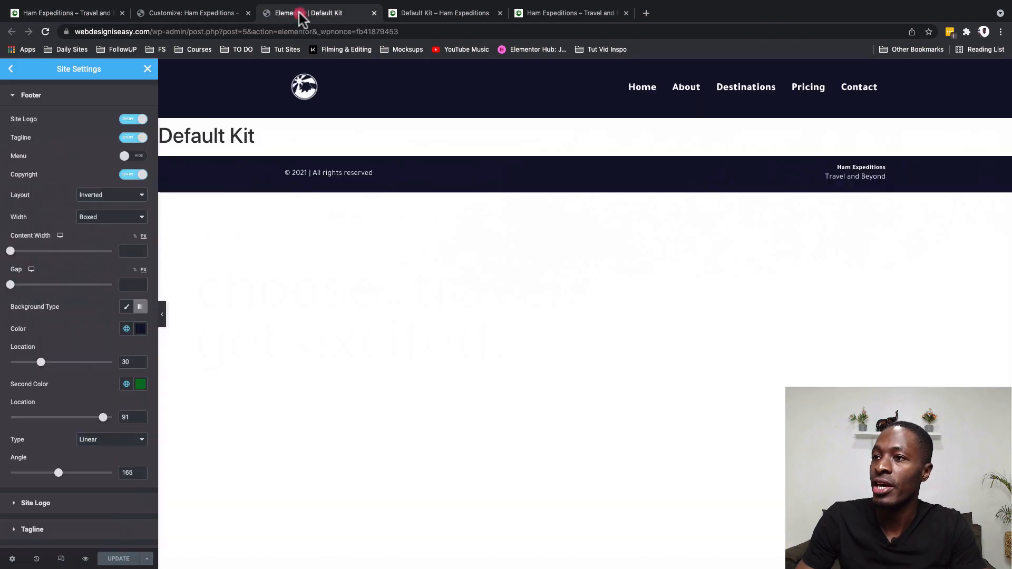
pyautogui.click(149, 69)
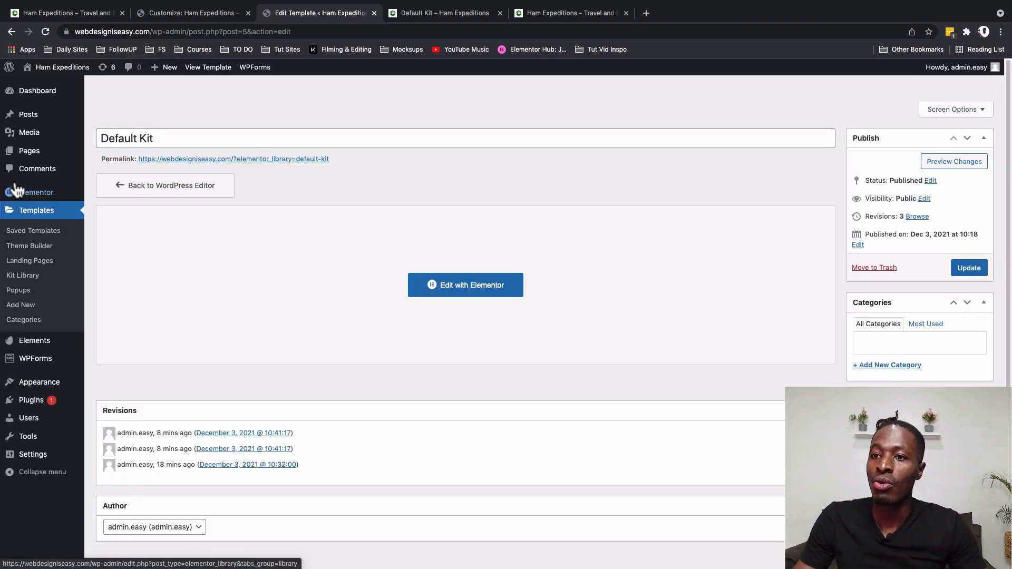
pyautogui.moveTo(42, 157)
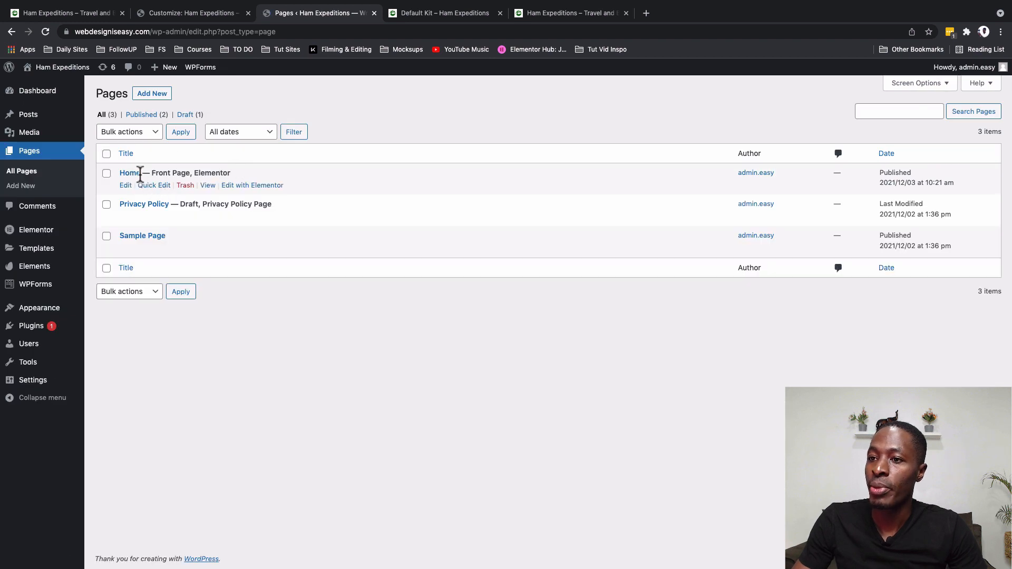
pyautogui.click(234, 188)
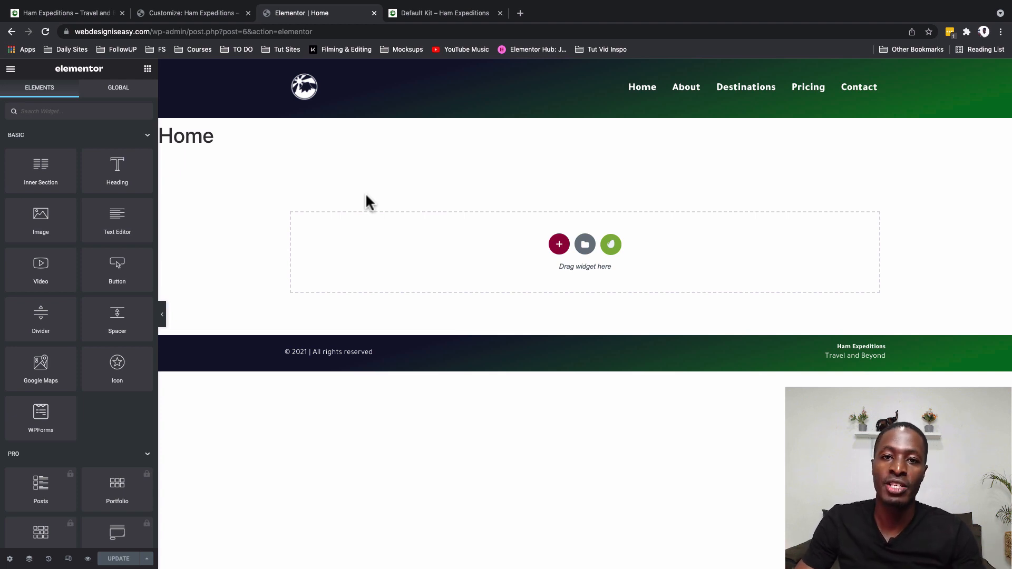
# Step: Open the Envato template library for the Home page and filter the free kits to Travel & Accommodation
pyautogui.click(612, 244)
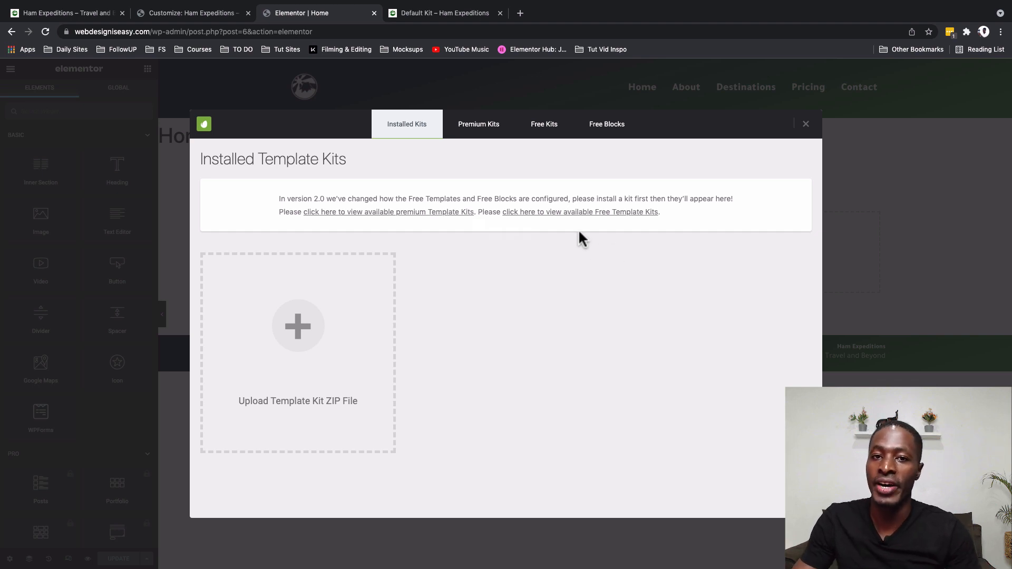
pyautogui.click(539, 135)
pyautogui.click(760, 161)
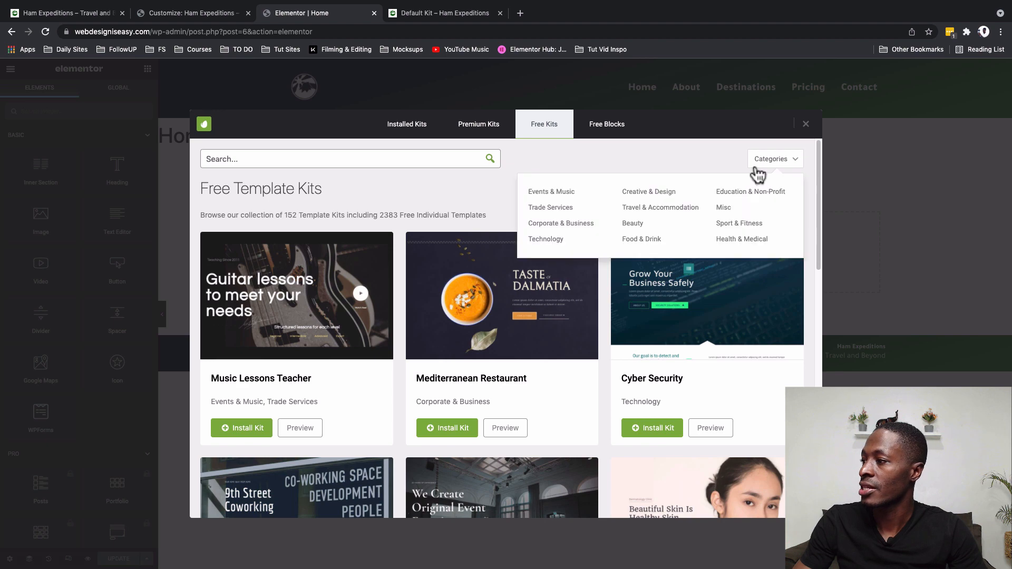
pyautogui.click(678, 209)
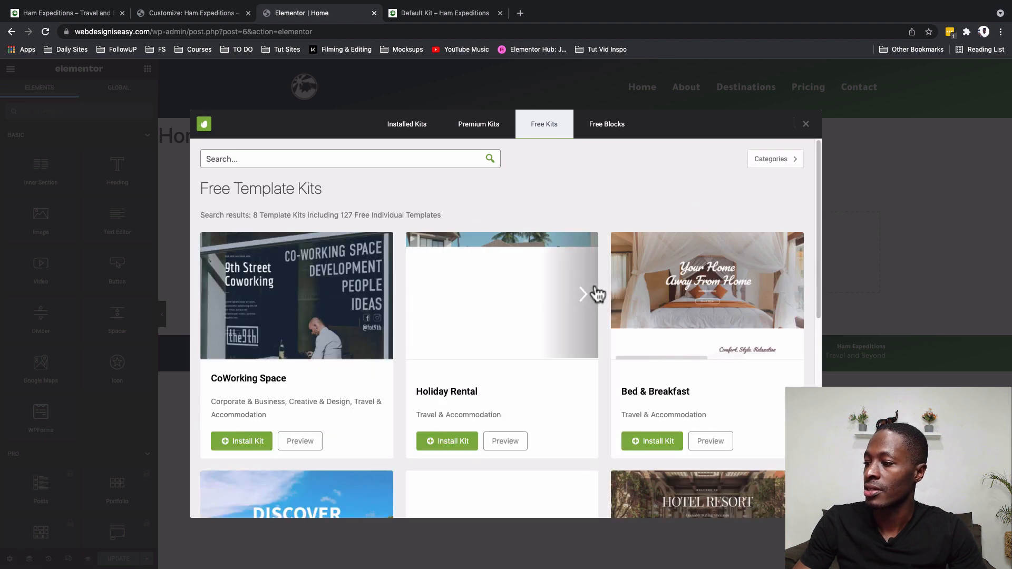
pyautogui.scroll(-5, 598, 294)
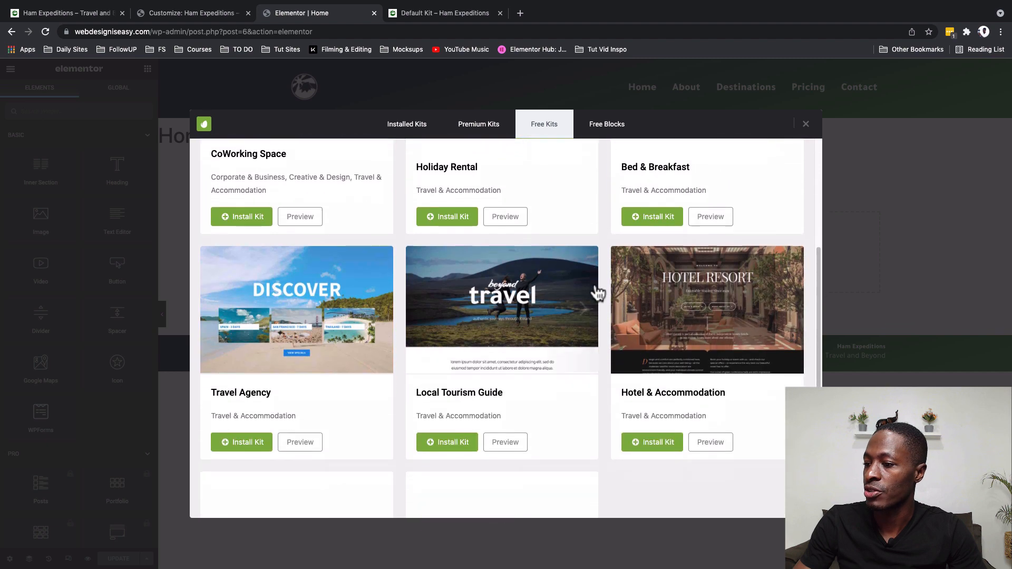
pyautogui.scroll(-1, 598, 294)
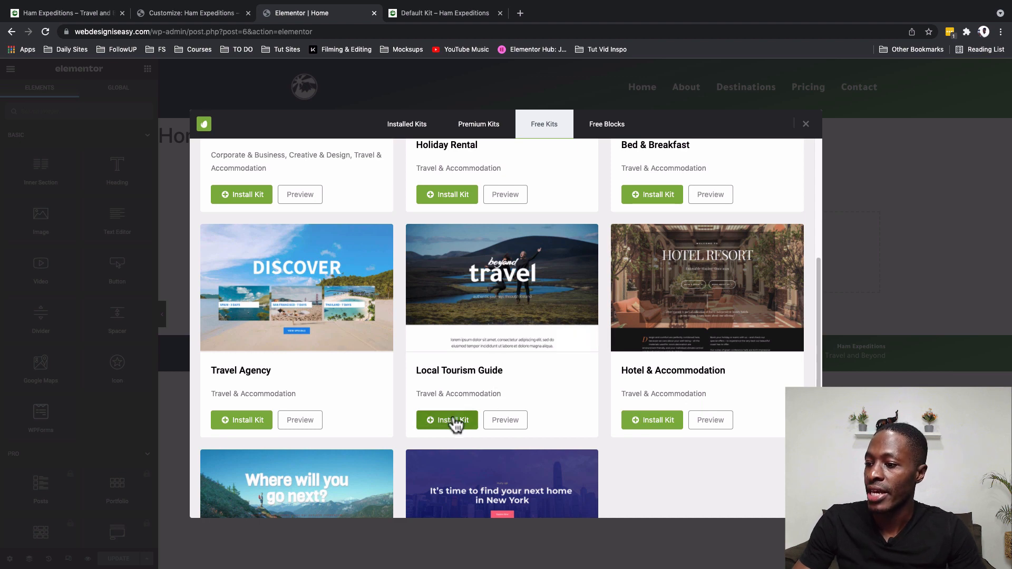
# Step: Preview the Local Tourism Guide kit and look through its home, about, activities, packages, gallery and contact page templates
pyautogui.click(498, 422)
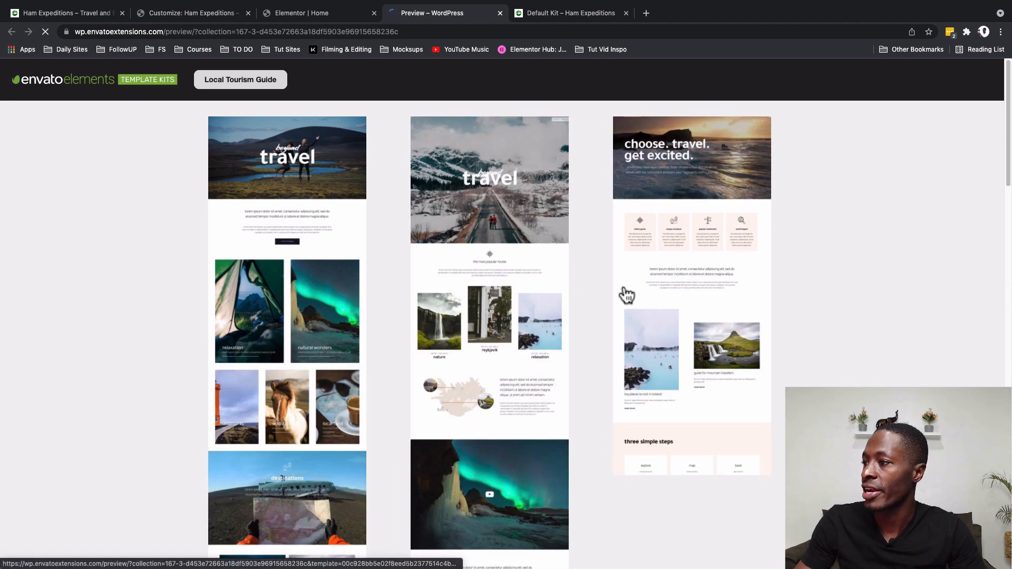
pyautogui.scroll(-1, 675, 326)
pyautogui.scroll(-6, 675, 326)
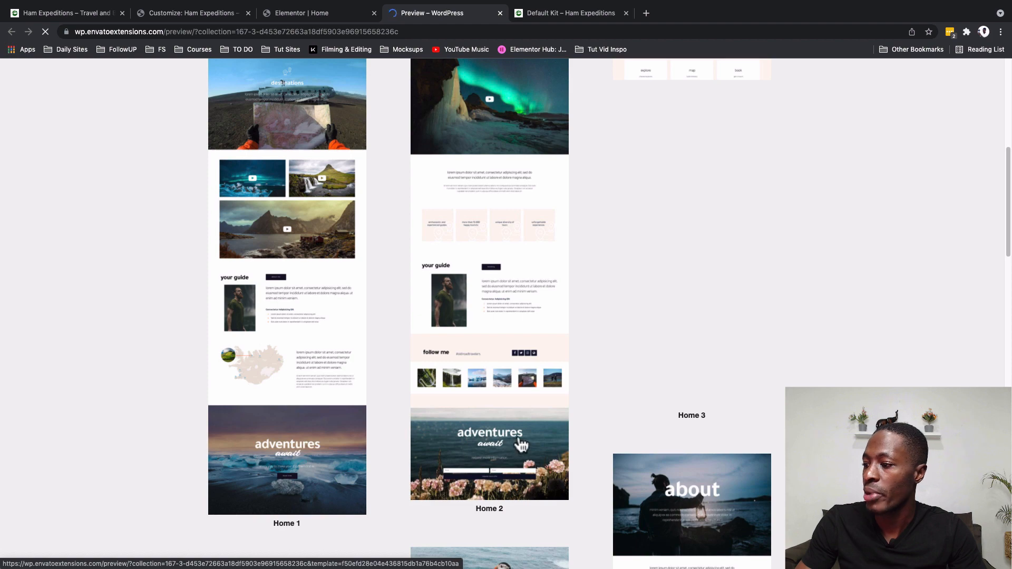
pyautogui.scroll(-6, 519, 444)
pyautogui.scroll(-1, 475, 414)
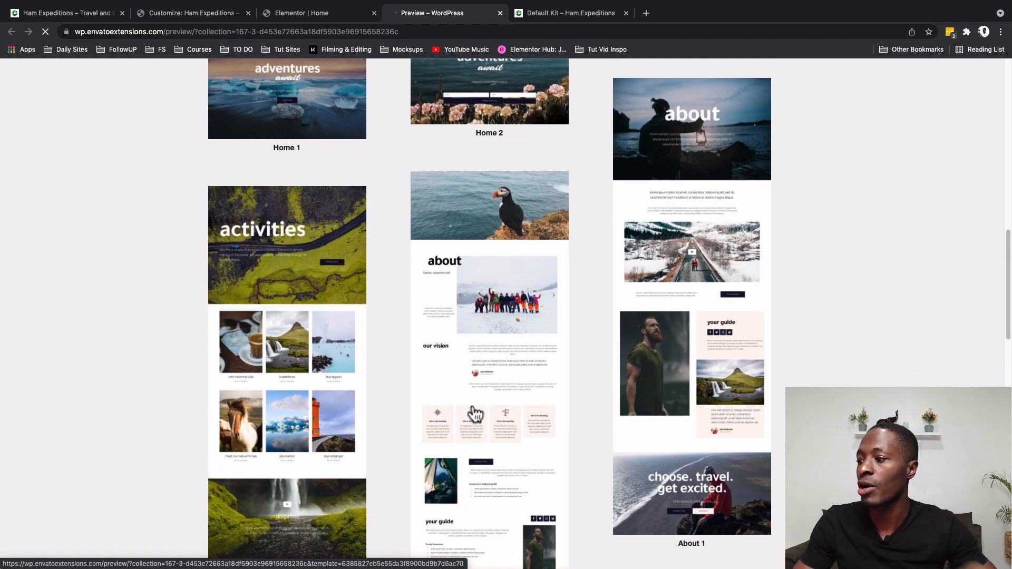
pyautogui.scroll(-2, 692, 398)
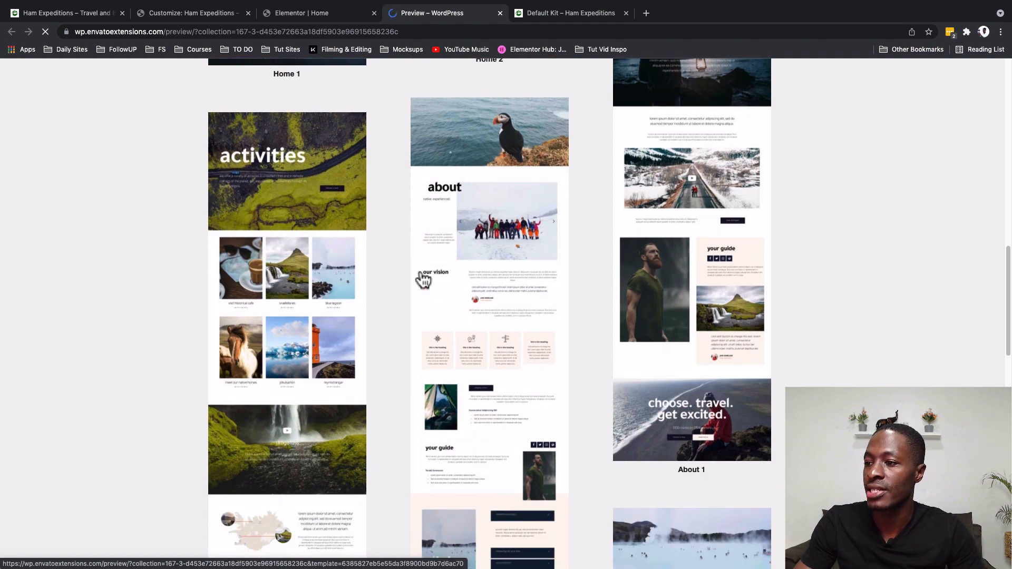
pyautogui.scroll(-1, 354, 427)
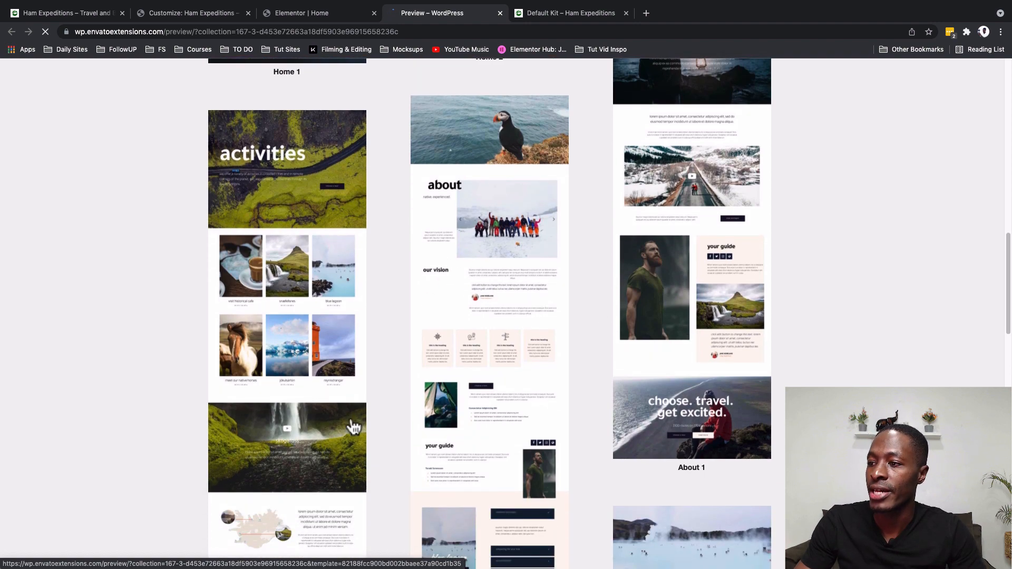
pyautogui.scroll(-5, 346, 359)
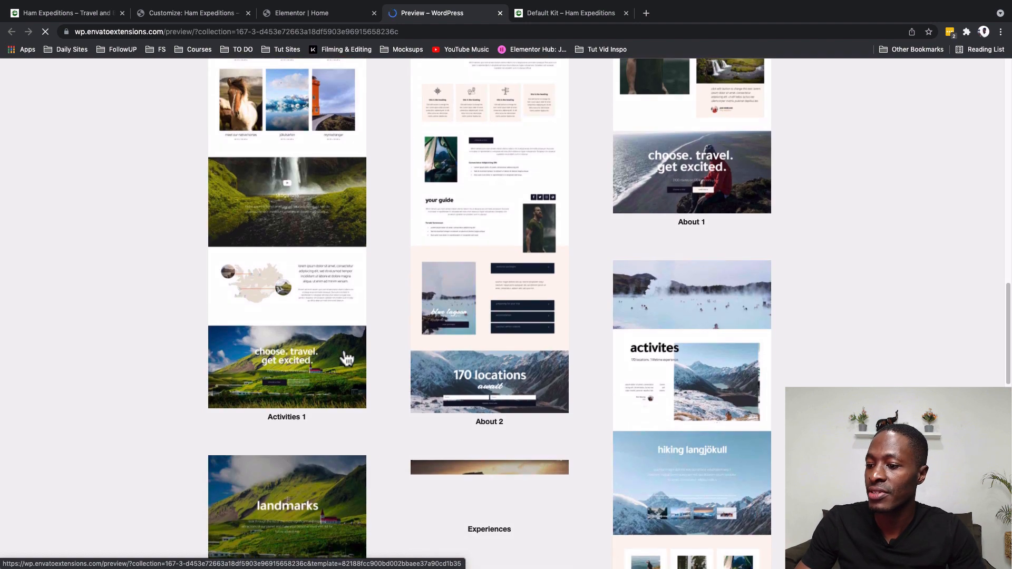
pyautogui.scroll(-10, 345, 358)
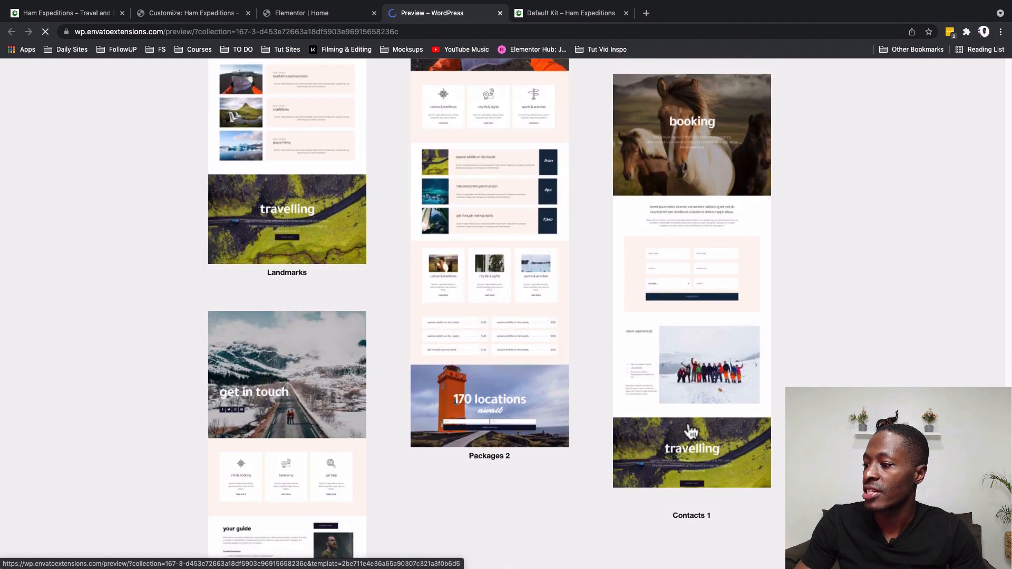
pyautogui.scroll(-10, 689, 428)
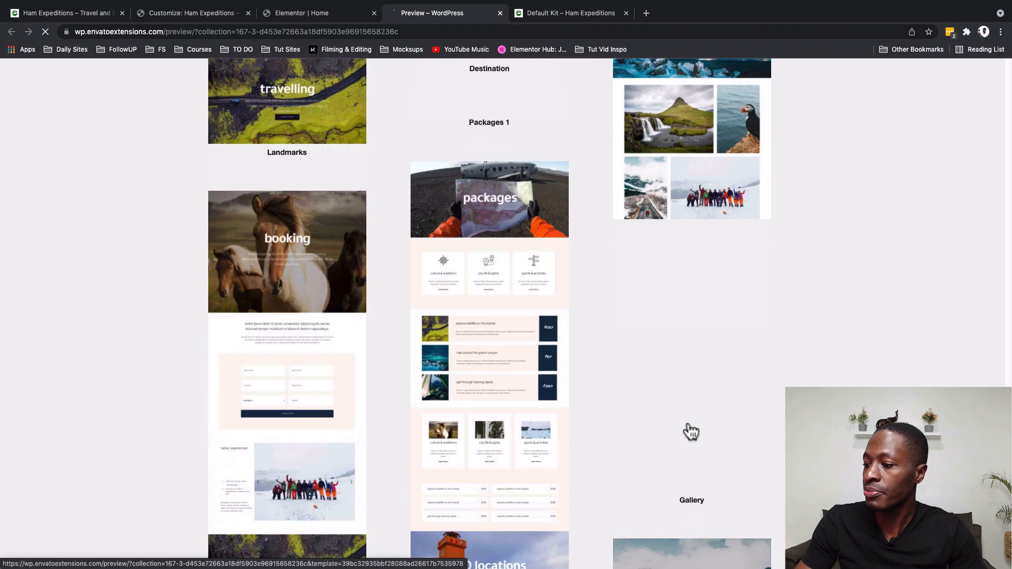
pyautogui.scroll(2, 686, 404)
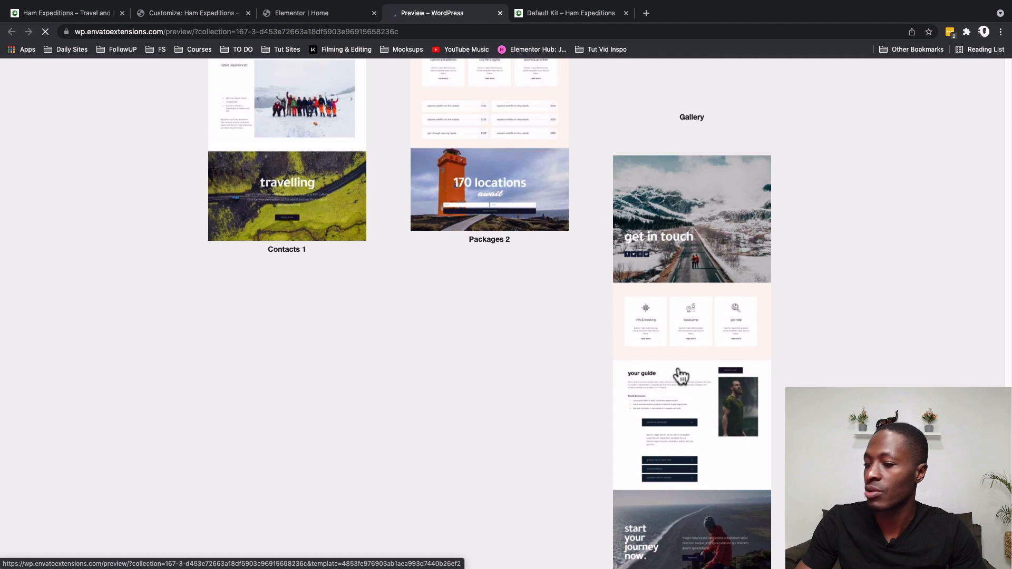
pyautogui.scroll(4, 680, 372)
pyautogui.scroll(-4, 680, 371)
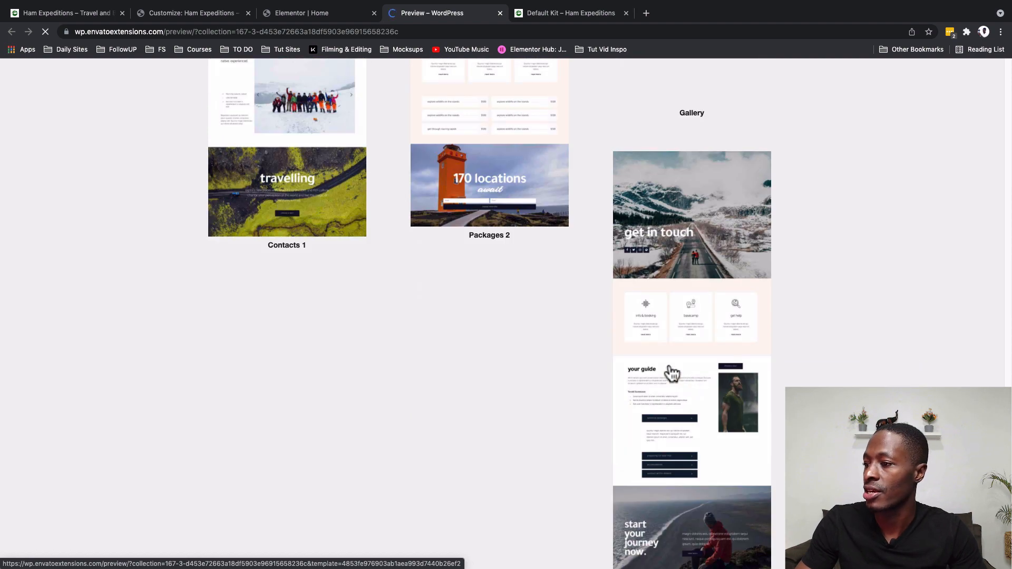
pyautogui.scroll(2, 690, 372)
pyautogui.scroll(5, 402, 373)
pyautogui.scroll(5, 286, 420)
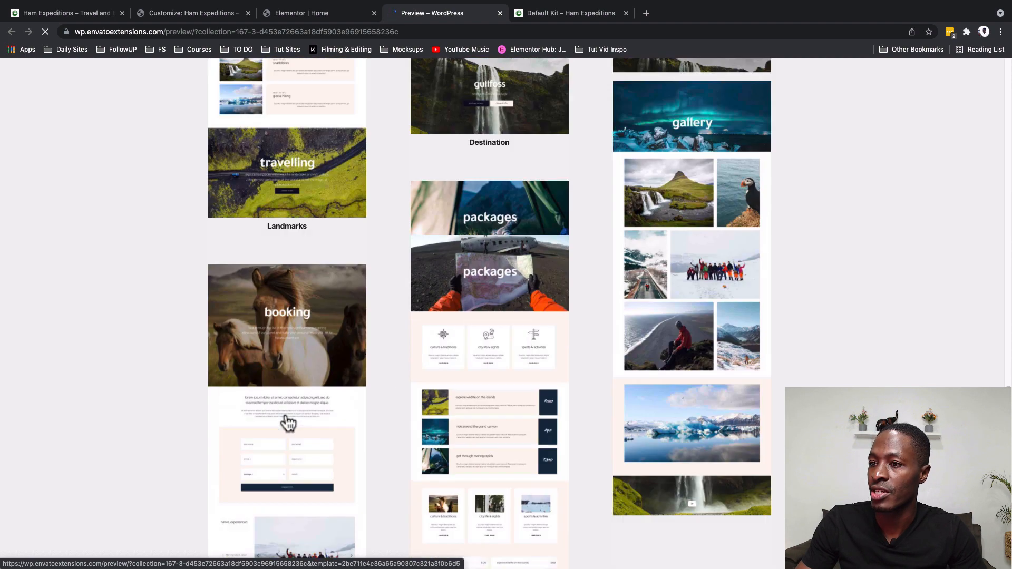
pyautogui.scroll(10, 287, 420)
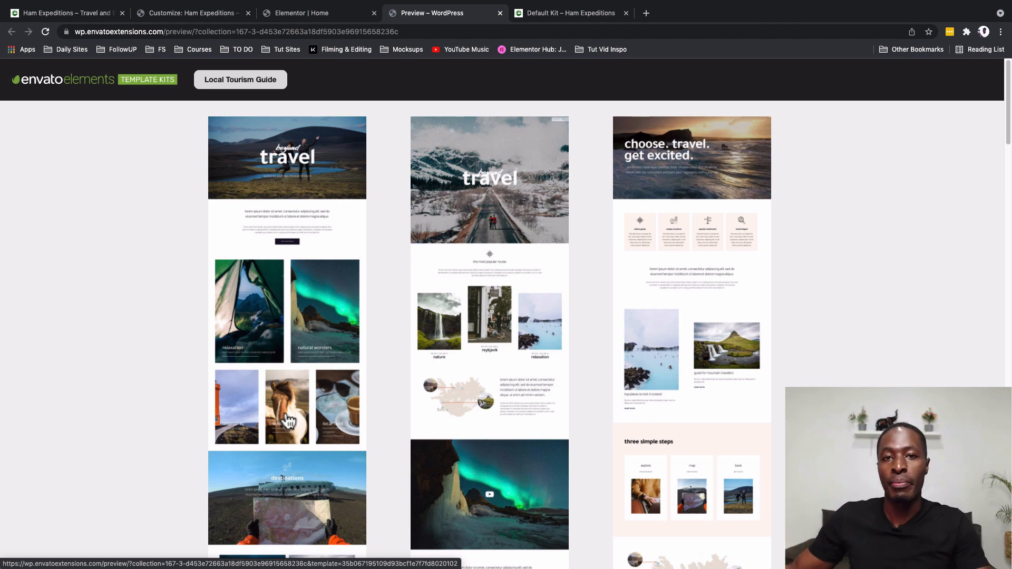
# Step: Install the free Local Tourism Guide kit and insert its Home 3 template into the Home page
pyautogui.click(285, 15)
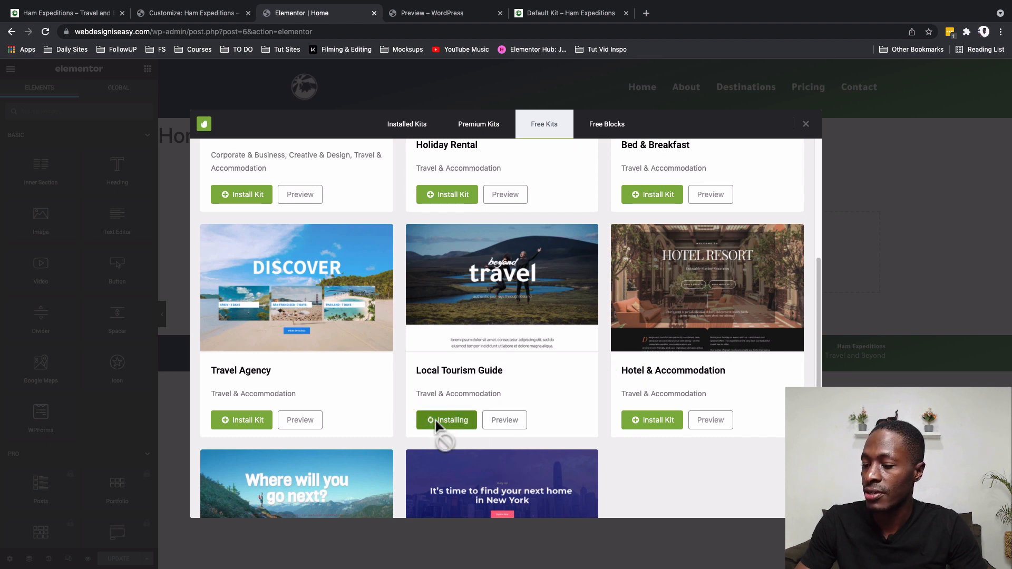
pyautogui.click(406, 126)
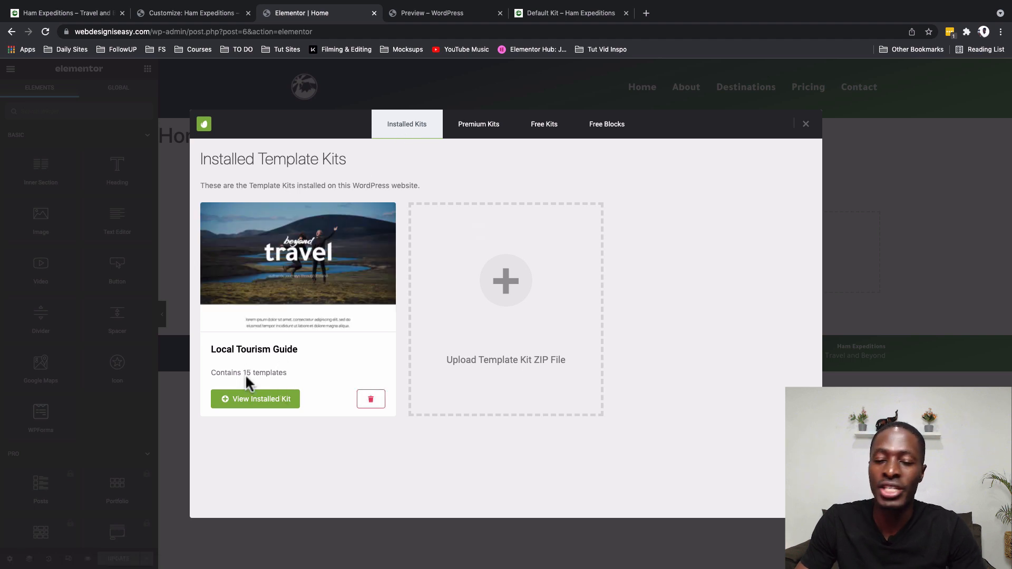
pyautogui.click(251, 402)
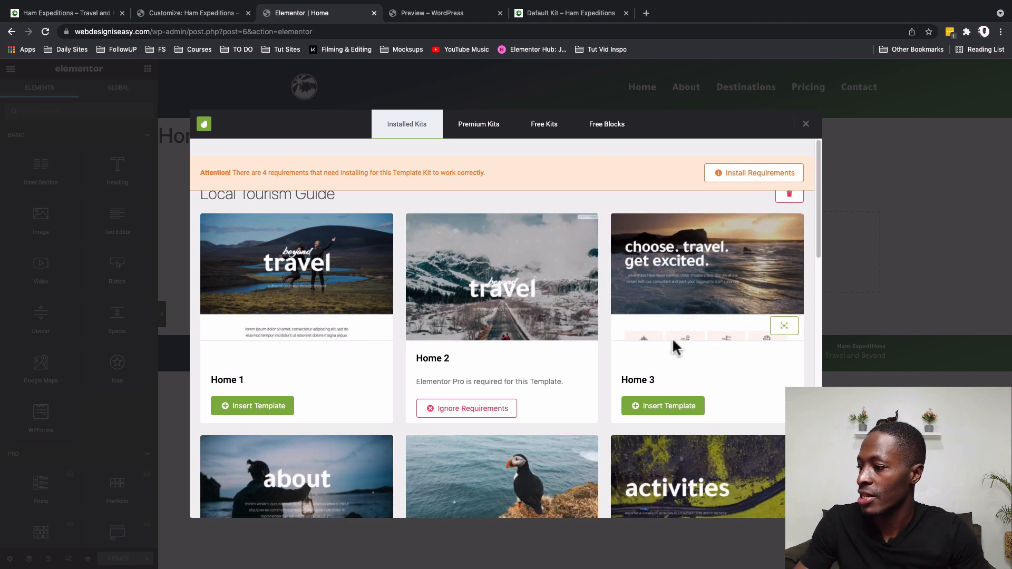
pyautogui.click(675, 409)
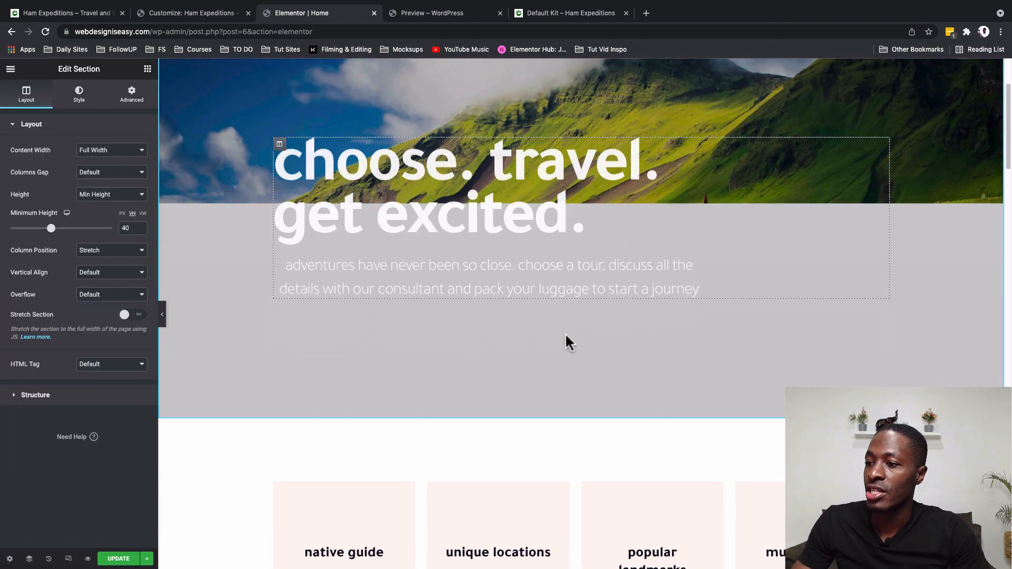
# Step: Reopen the installed kit from the empty area below the inserted sections and examine the Activities 1 template's full preview
pyautogui.scroll(-15, 566, 336)
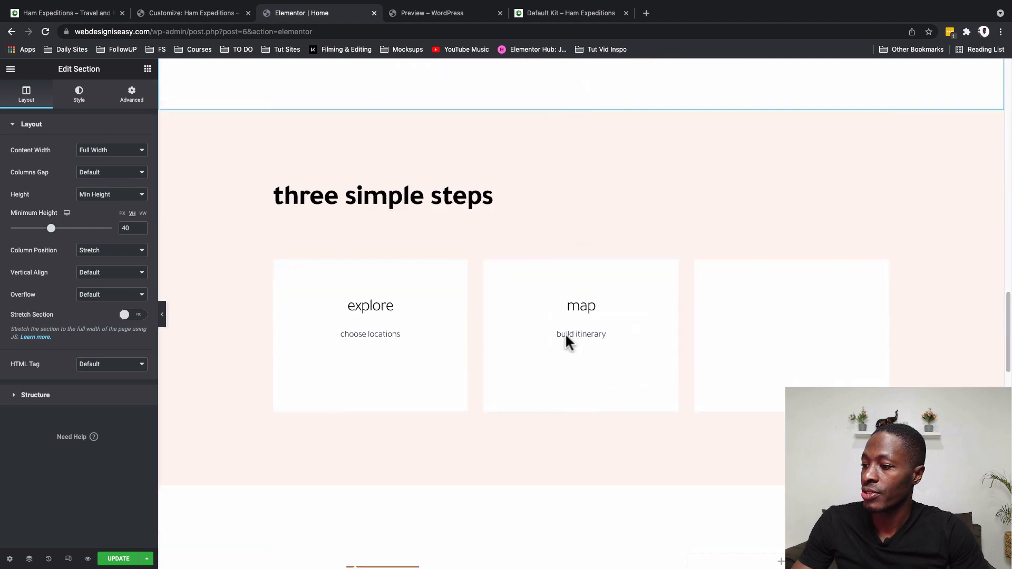
pyautogui.scroll(-15, 565, 334)
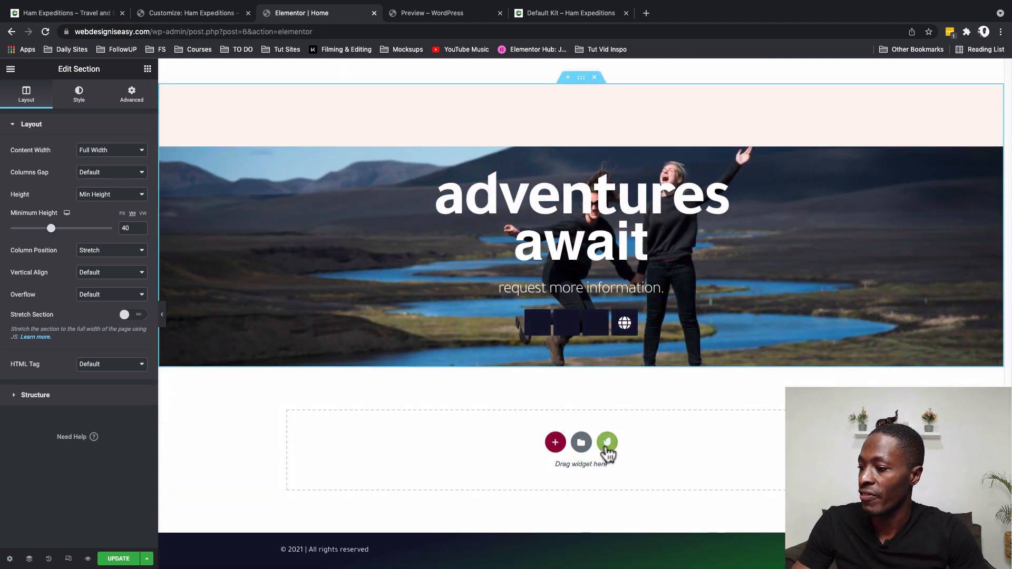
pyautogui.click(608, 443)
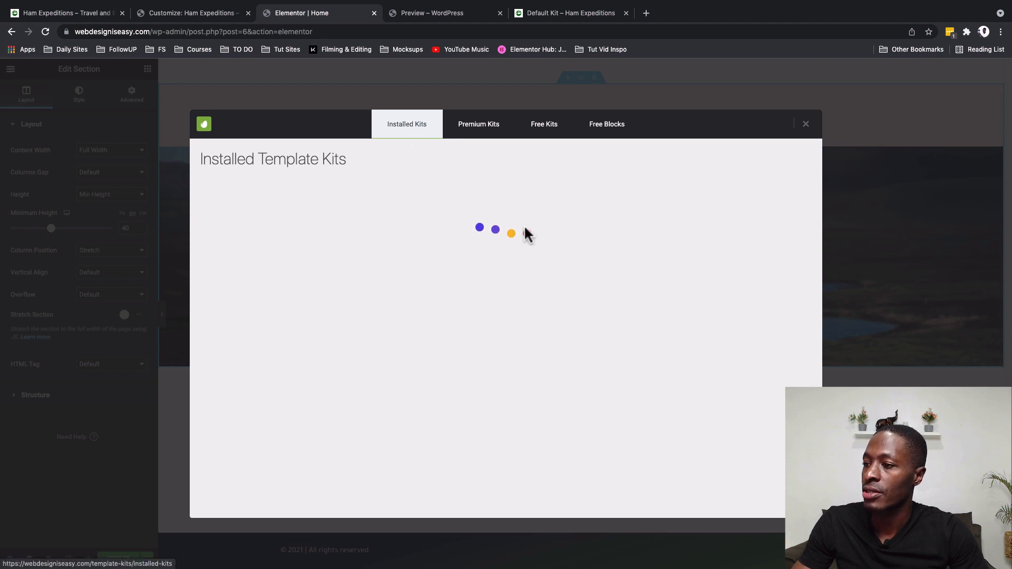
pyautogui.scroll(-3, 635, 417)
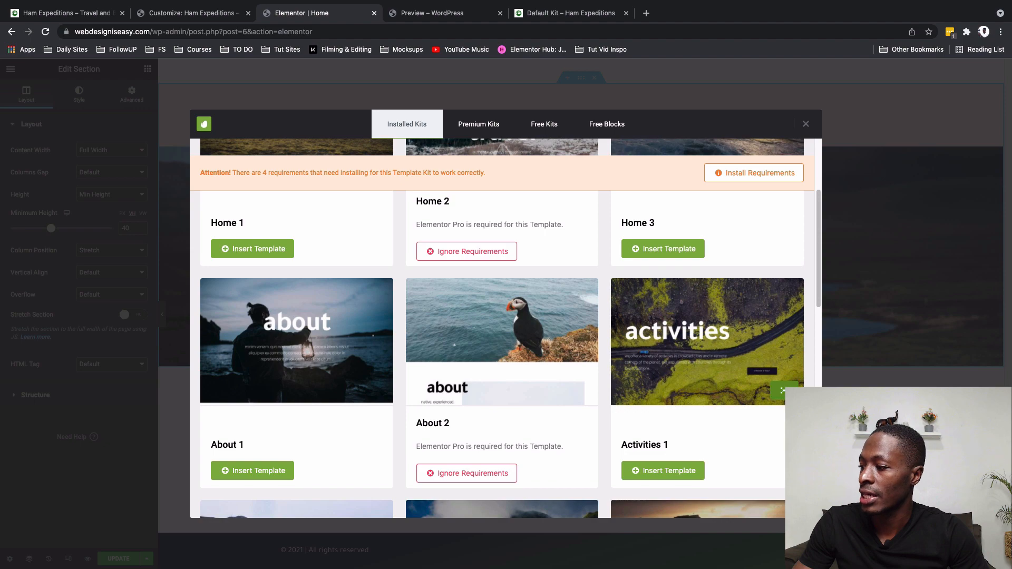
pyautogui.click(782, 391)
pyautogui.scroll(-10, 631, 382)
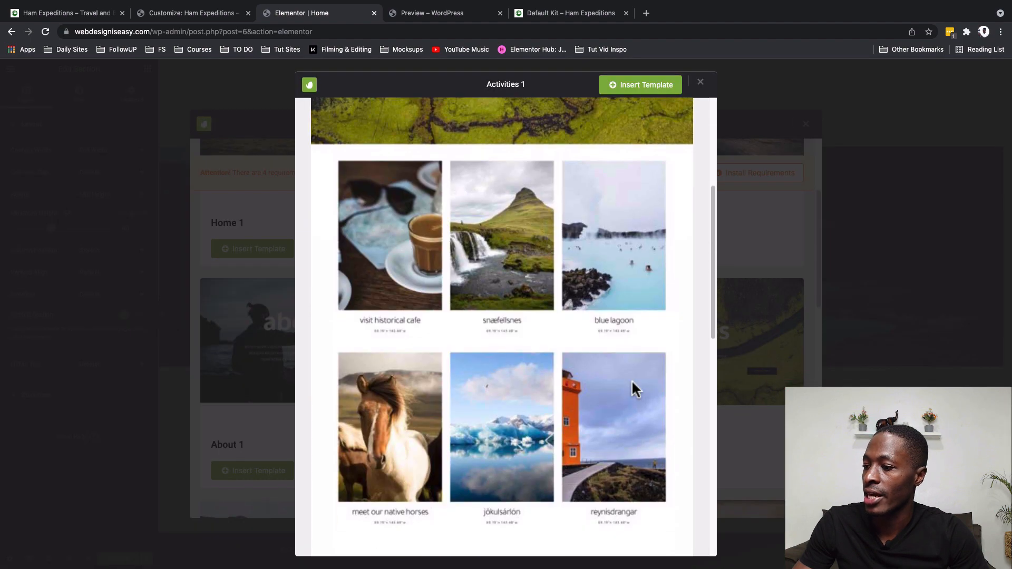
pyautogui.scroll(-5, 633, 383)
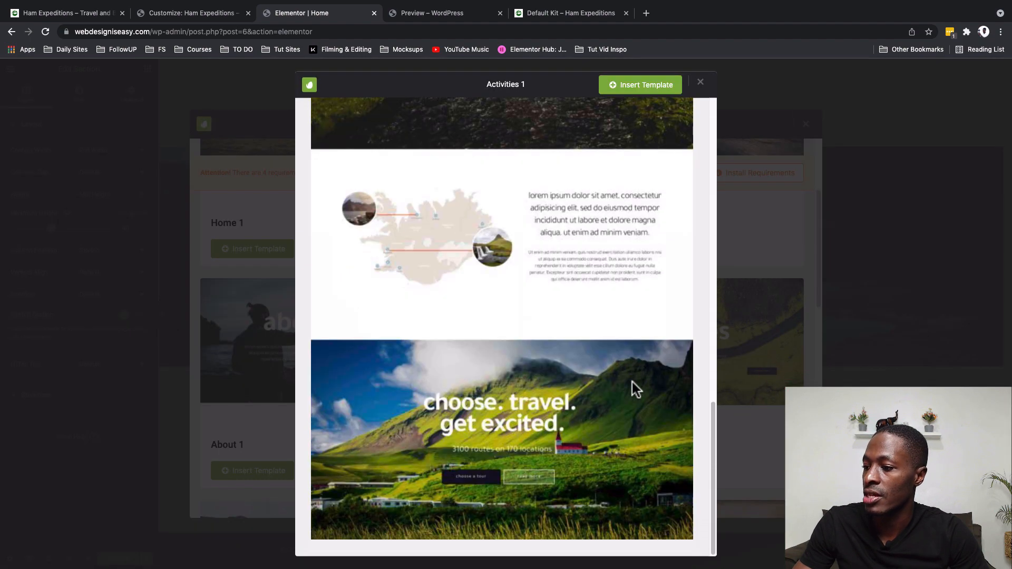
pyautogui.scroll(14, 609, 334)
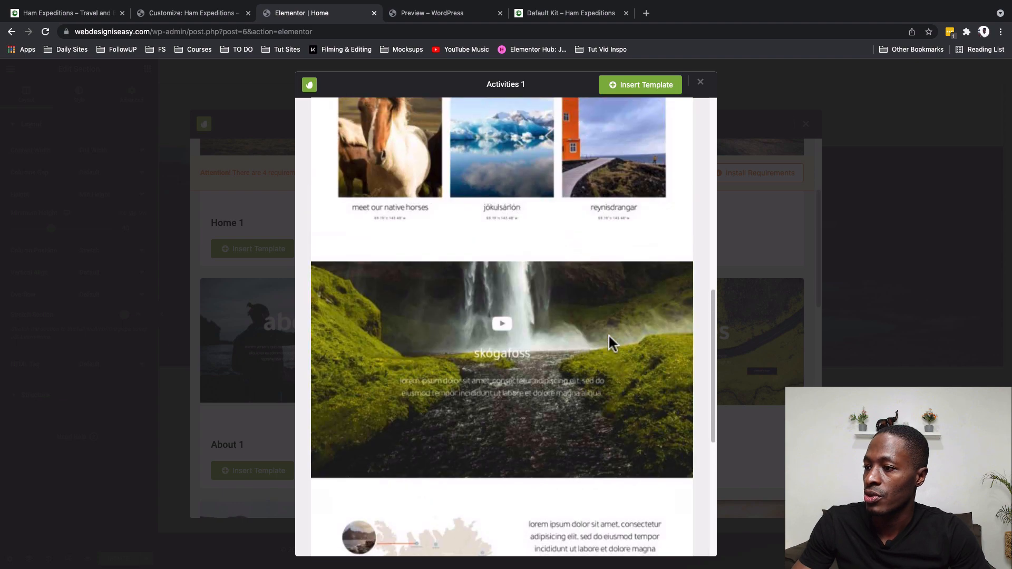
pyautogui.scroll(2, 608, 343)
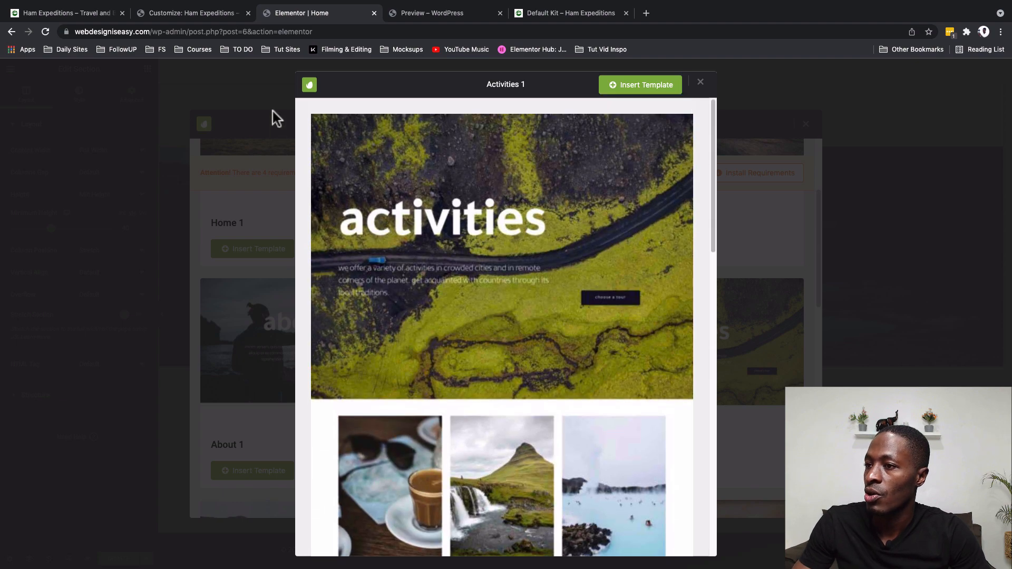
pyautogui.click(701, 83)
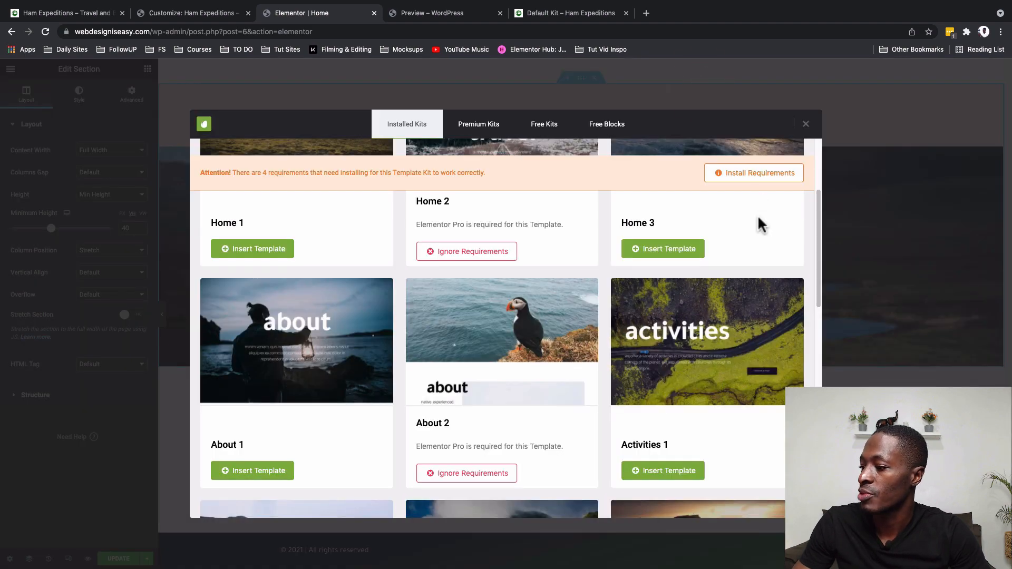
# Step: Review the Destination template's preview and insert the template below the "adventures await" section of the Home page
pyautogui.scroll(-5, 757, 215)
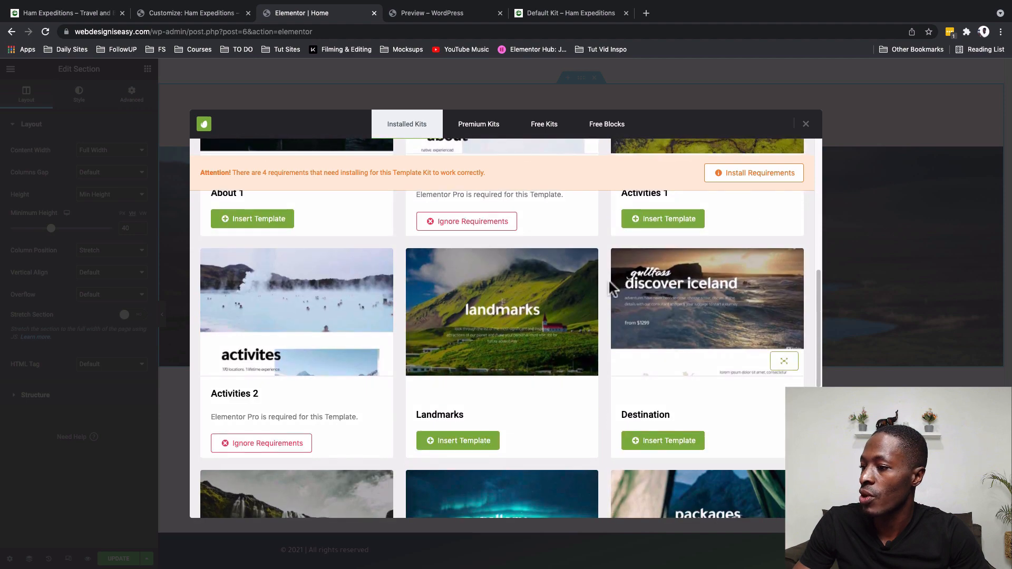
pyautogui.click(784, 362)
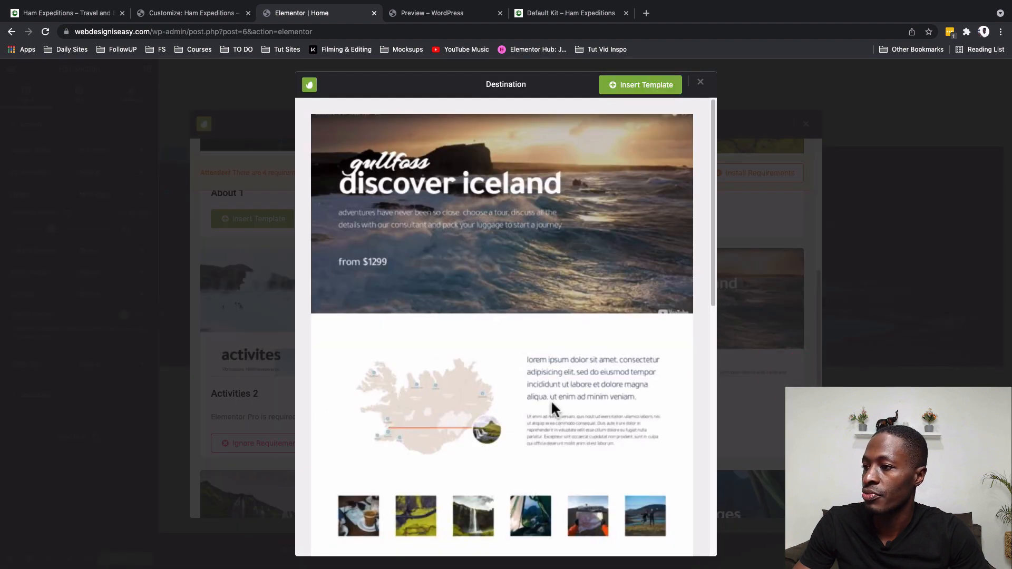
pyautogui.scroll(-5, 555, 410)
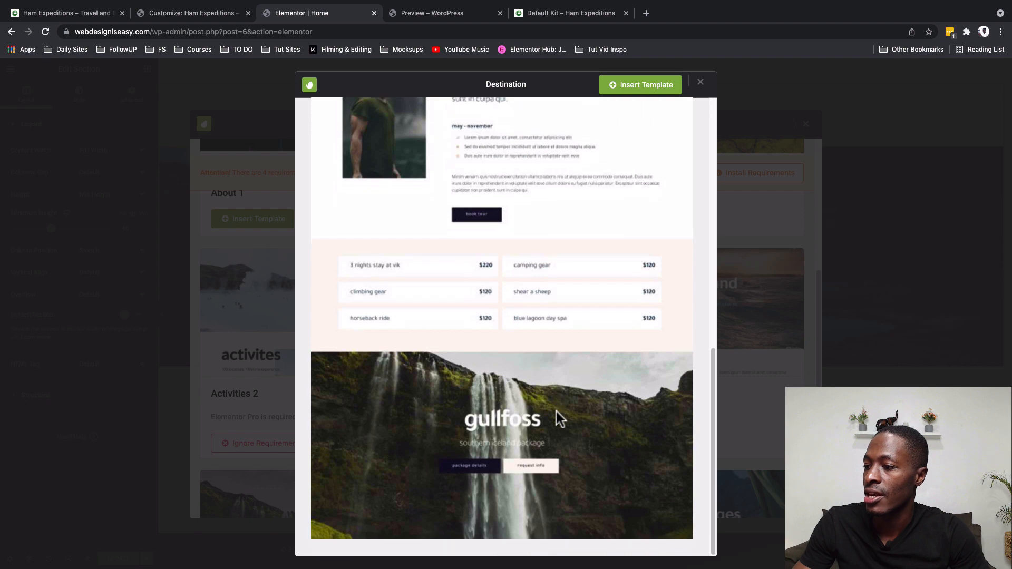
pyautogui.scroll(15, 556, 412)
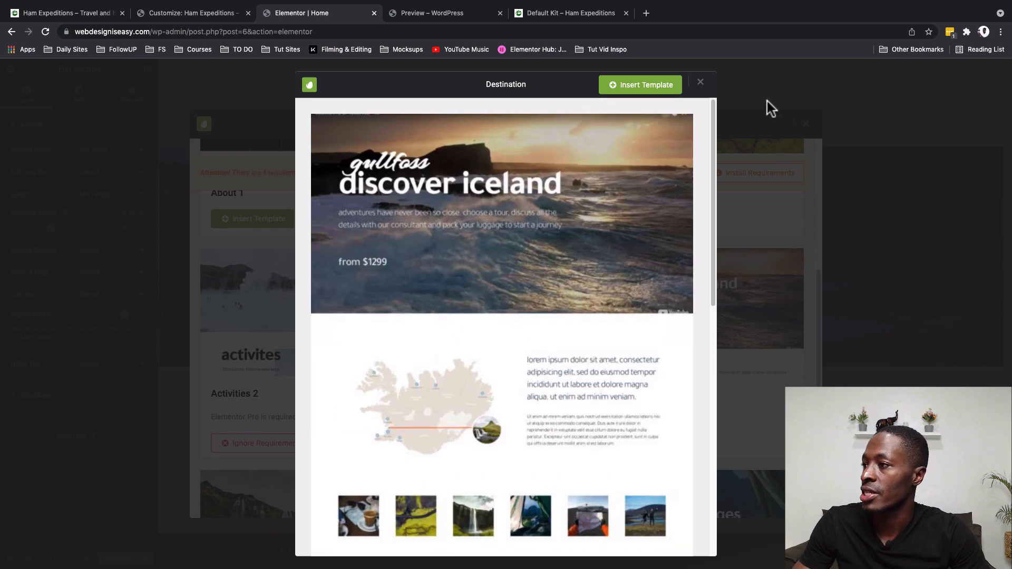
pyautogui.click(701, 82)
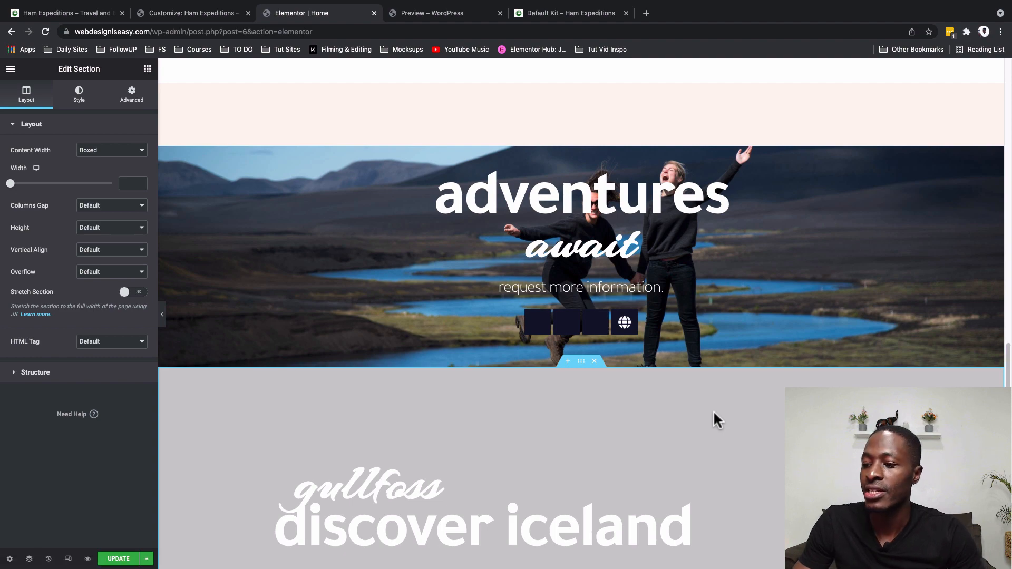
# Step: Preview the installed kit's Contacts 1 template and insert it below the "gullfoss southern iceland package" section at the end of the Home page
pyautogui.scroll(-15, 714, 413)
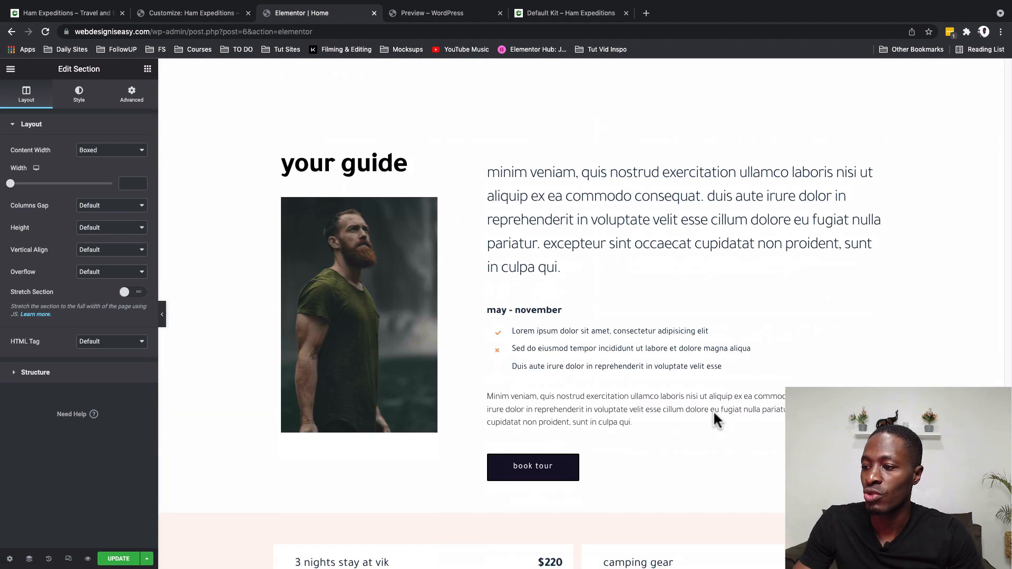
pyautogui.scroll(-10, 714, 410)
pyautogui.scroll(-4, 572, 372)
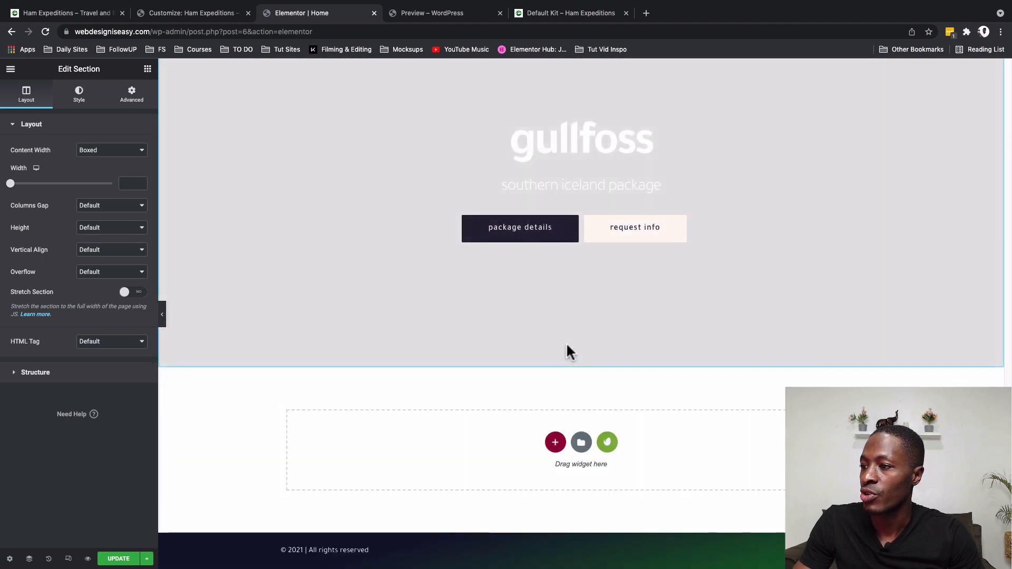
pyautogui.scroll(6, 566, 342)
pyautogui.scroll(-6, 566, 343)
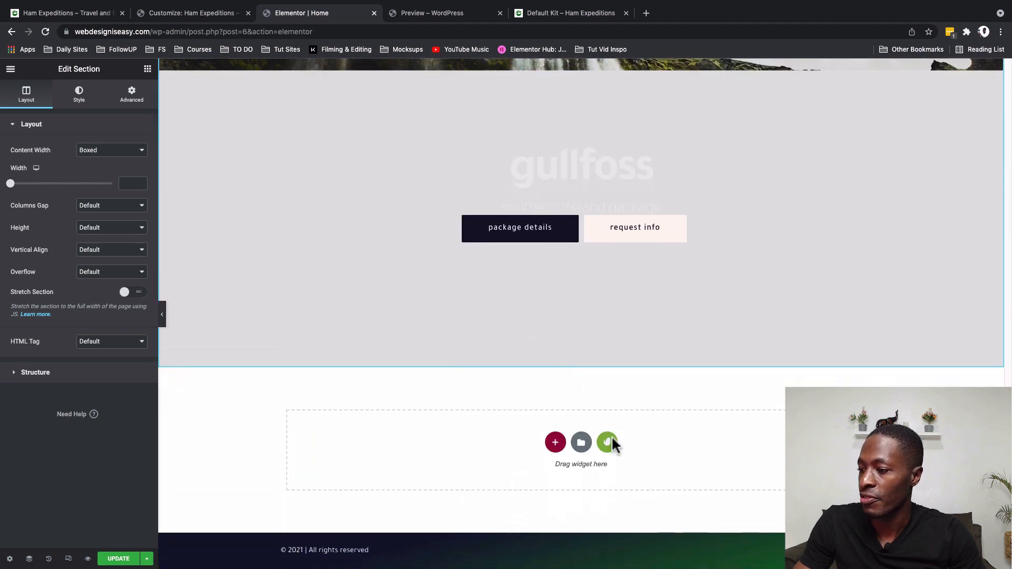
pyautogui.click(609, 443)
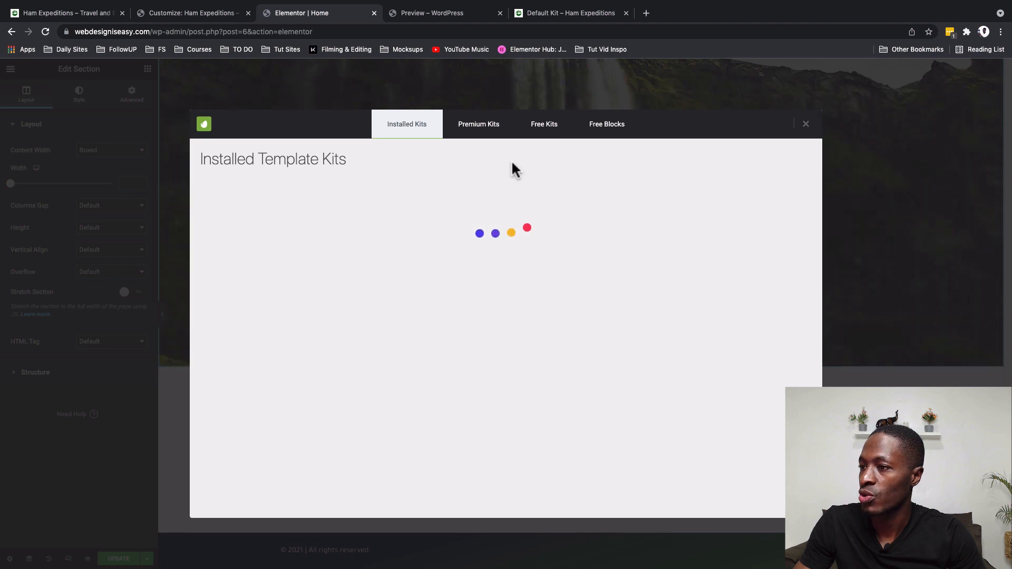
pyautogui.scroll(-10, 637, 432)
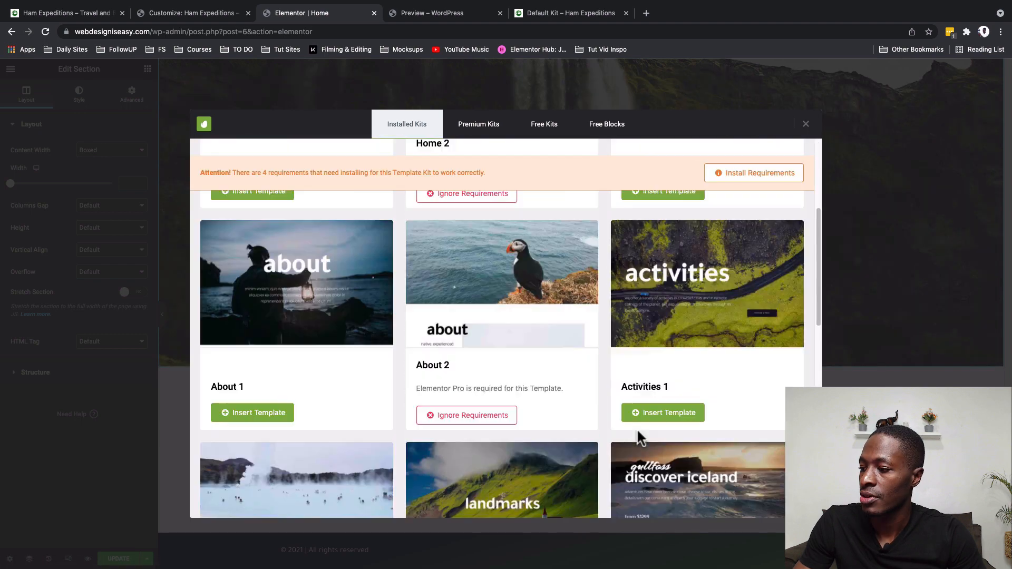
pyautogui.scroll(-3, 637, 437)
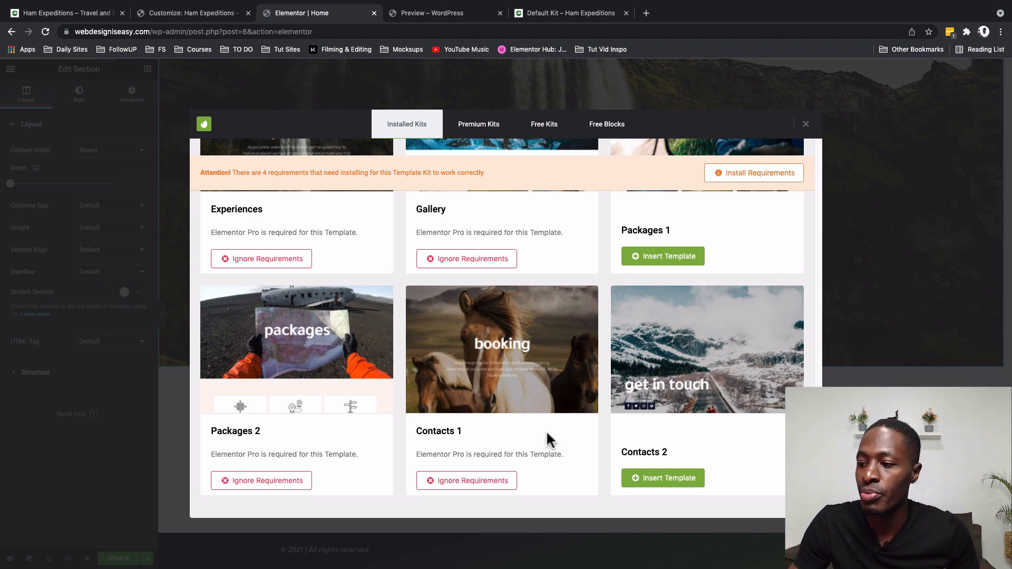
pyautogui.click(580, 399)
pyautogui.scroll(-7, 562, 347)
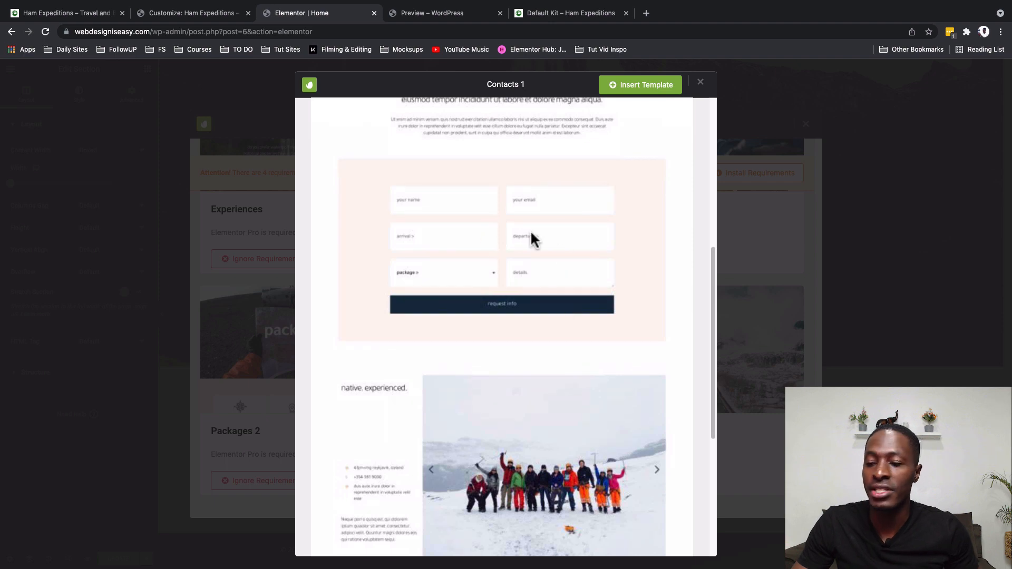
pyautogui.scroll(-5, 557, 270)
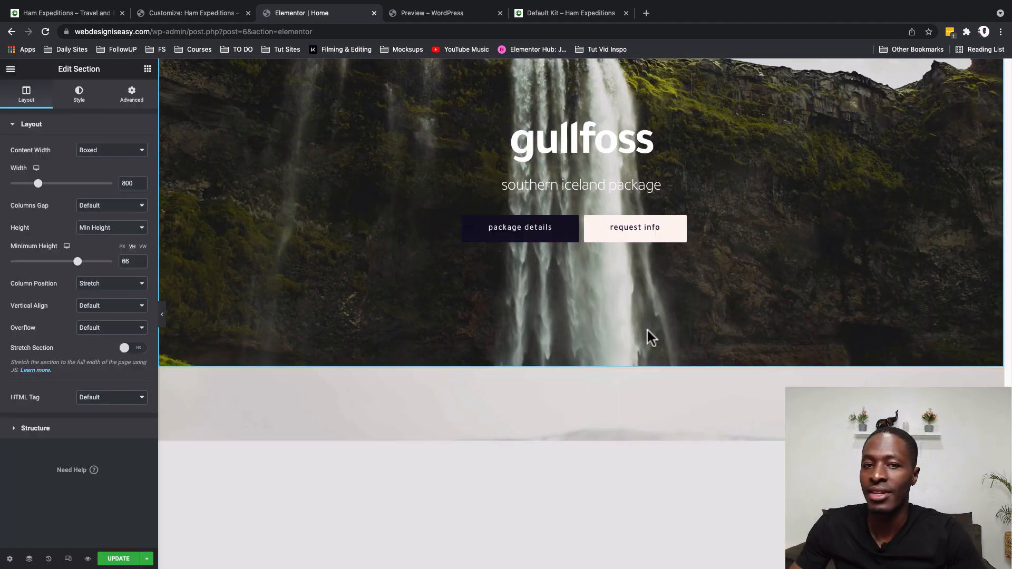
pyautogui.scroll(-1, 647, 330)
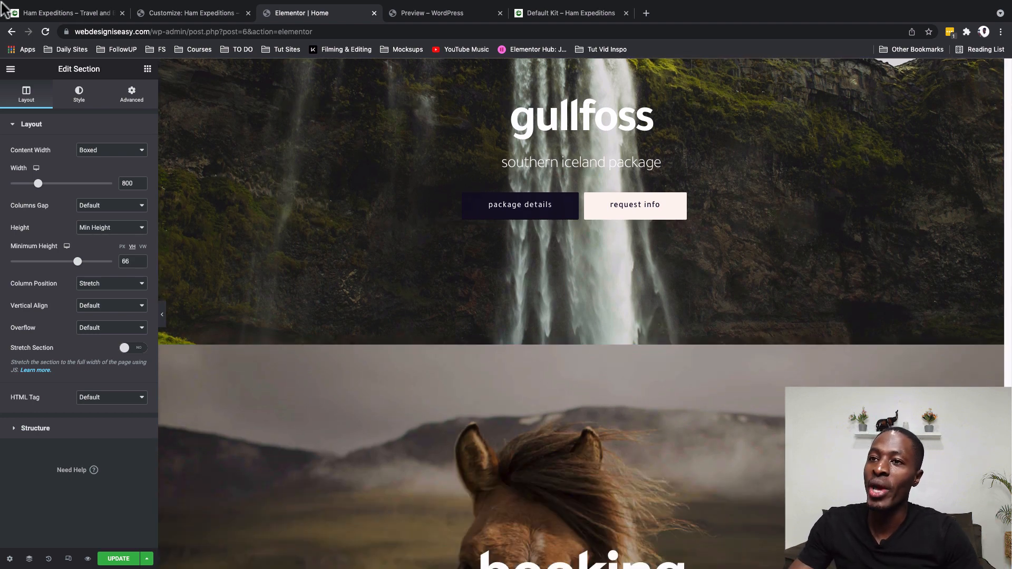
# Step: Switch to the finished Ham Expeditions site and examine the order of its sections from the hero down to "your guide"
pyautogui.click(28, 15)
pyautogui.scroll(10, 211, 236)
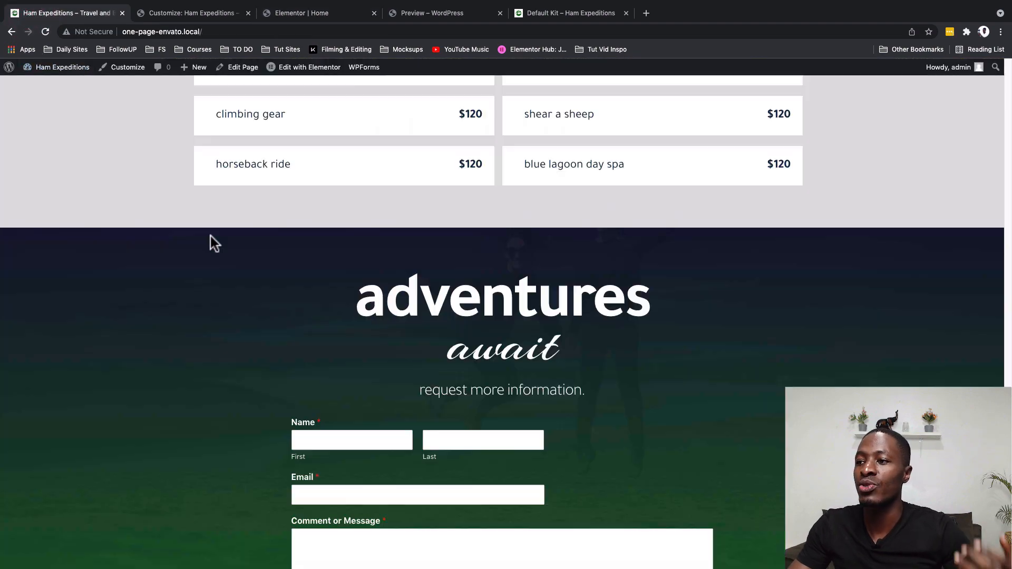
pyautogui.scroll(15, 210, 236)
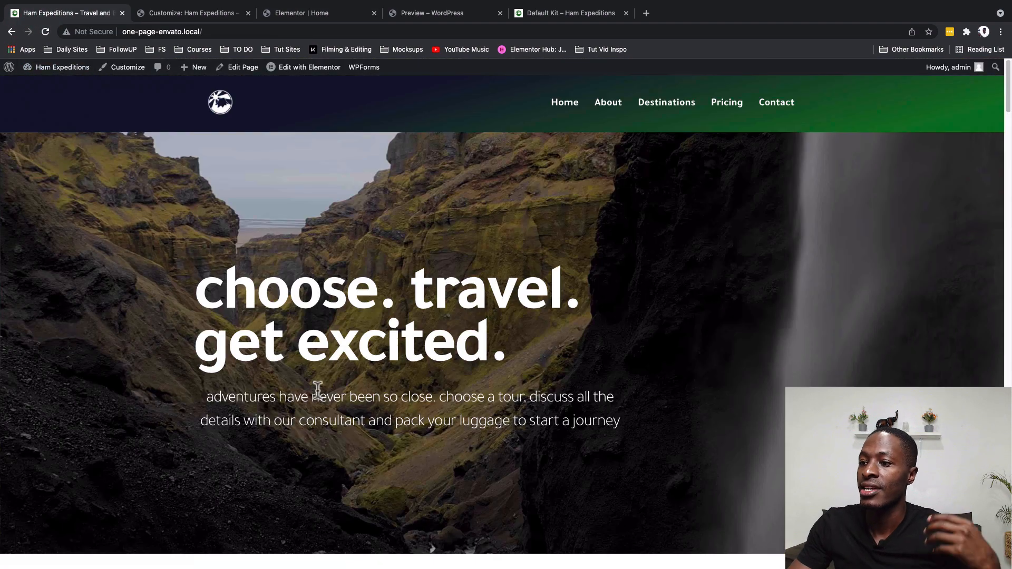
pyautogui.scroll(-4, 320, 397)
pyautogui.scroll(4, 320, 397)
pyautogui.scroll(-12, 320, 397)
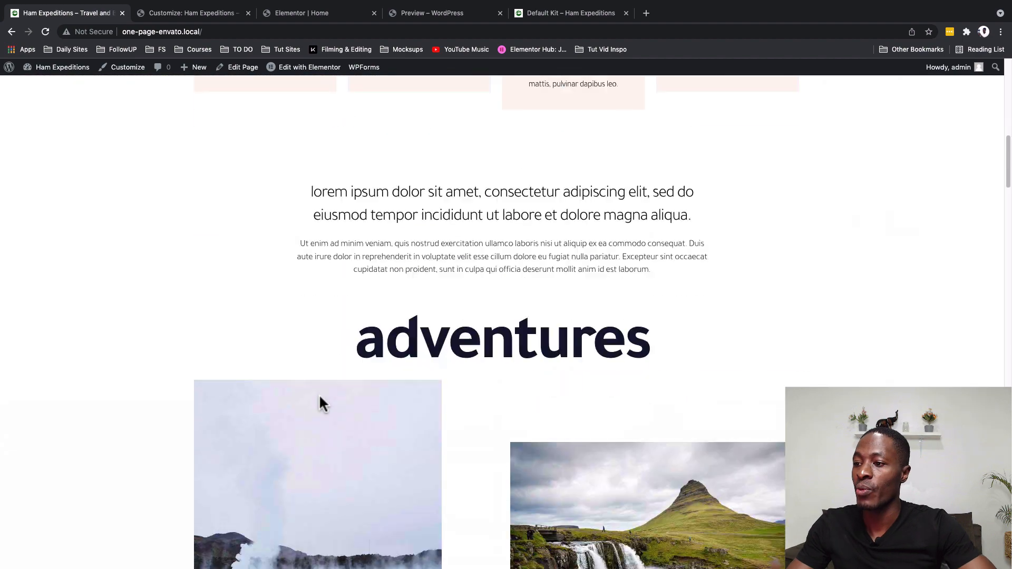
pyautogui.scroll(-15, 319, 397)
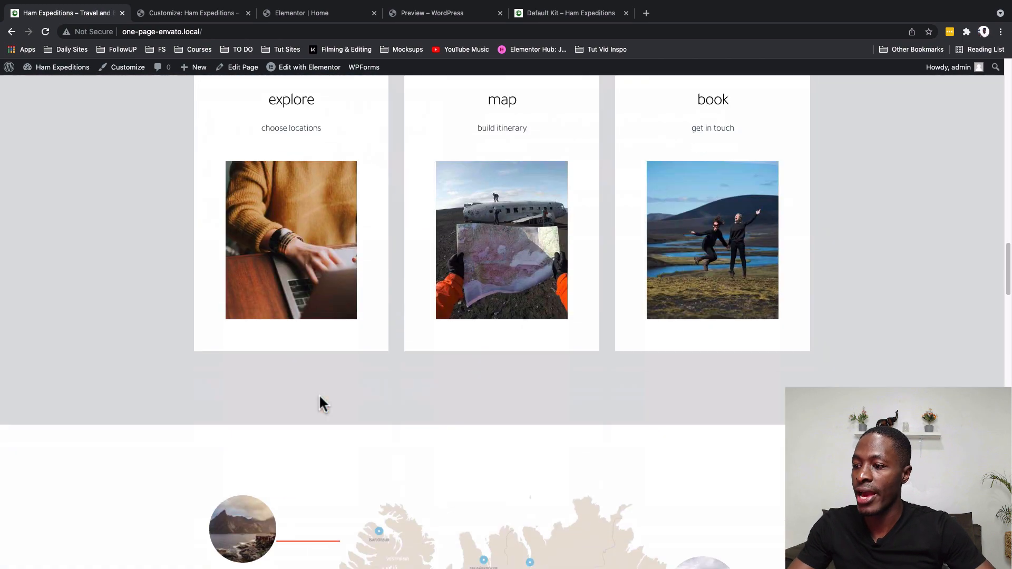
pyautogui.scroll(-2, 323, 404)
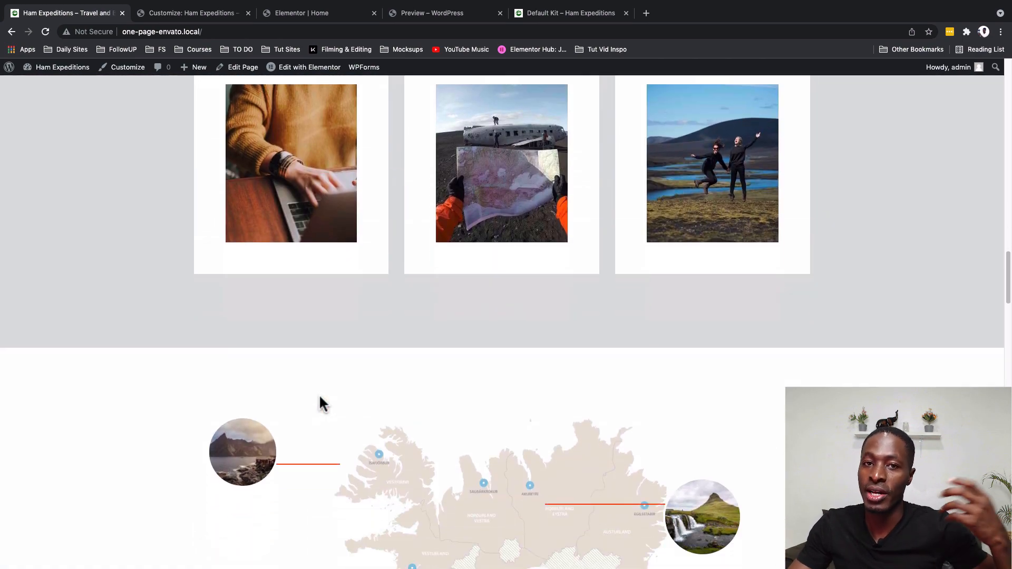
pyautogui.scroll(-8, 323, 404)
pyautogui.scroll(-20, 320, 396)
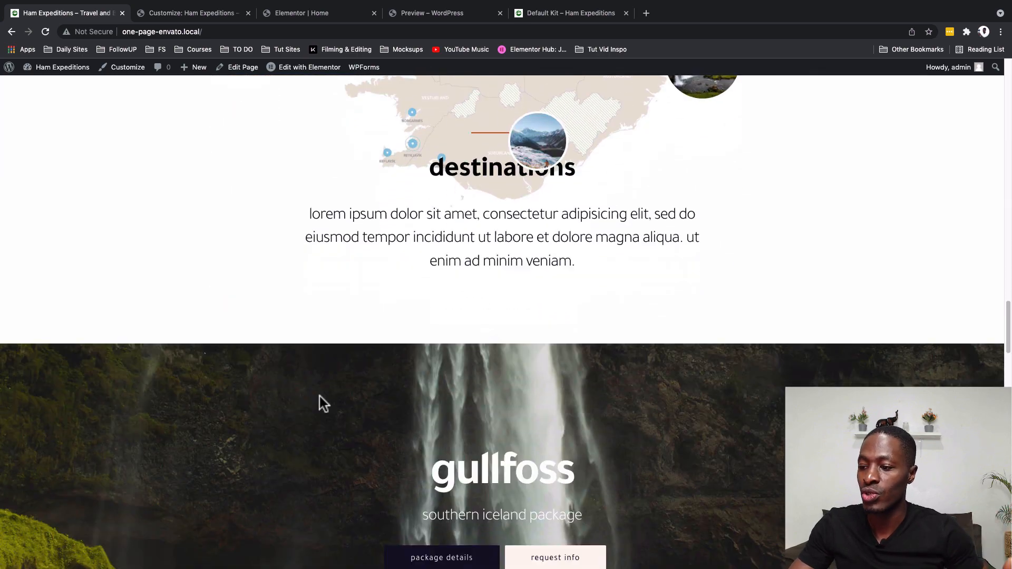
pyautogui.scroll(-20, 320, 397)
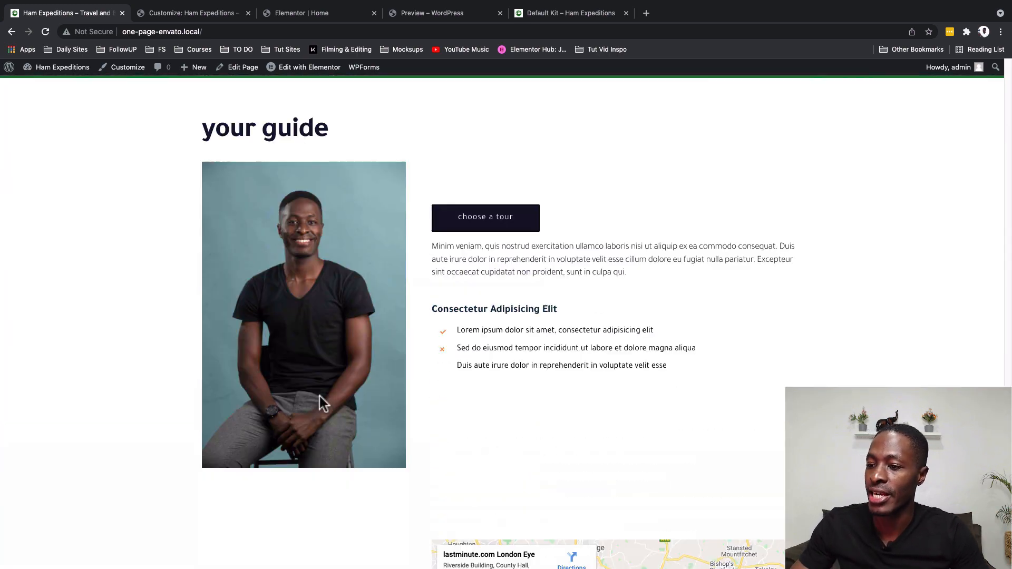
pyautogui.scroll(20, 320, 396)
pyautogui.scroll(20, 320, 397)
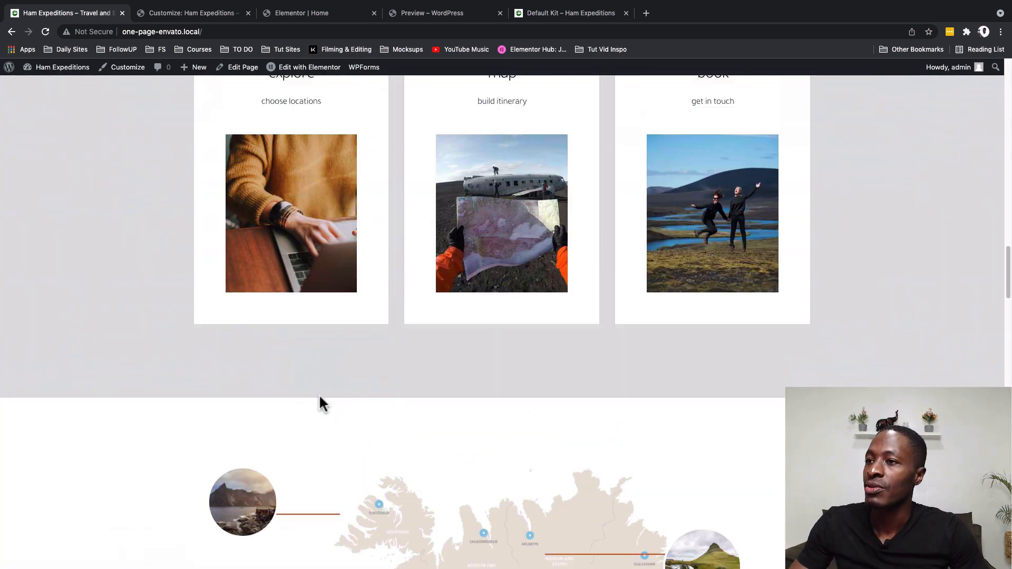
# Step: Return to the Home page in Elementor and delete the "discover iceland" hero and the map section below "adventures await"
pyautogui.click(317, 14)
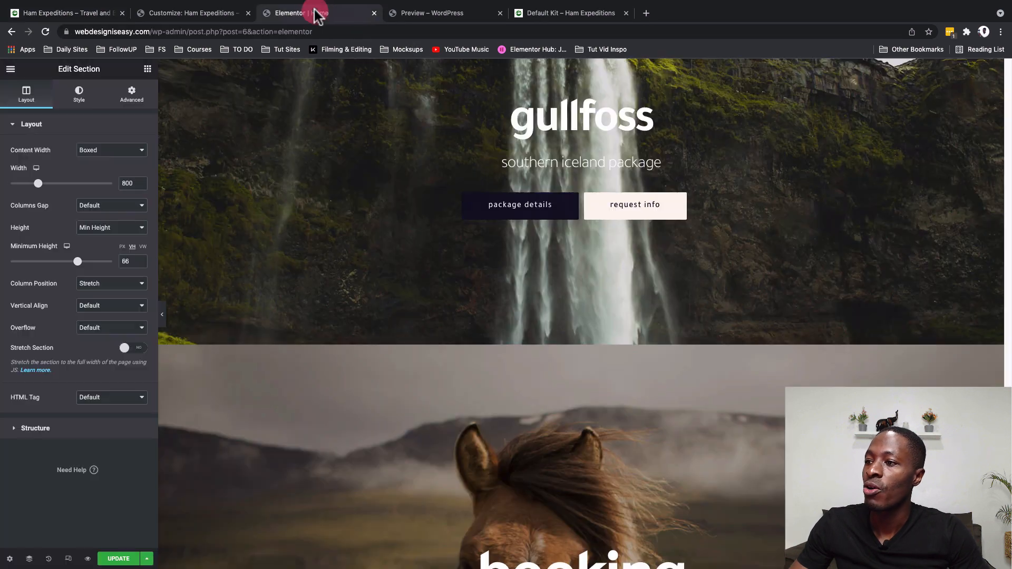
pyautogui.scroll(15, 467, 238)
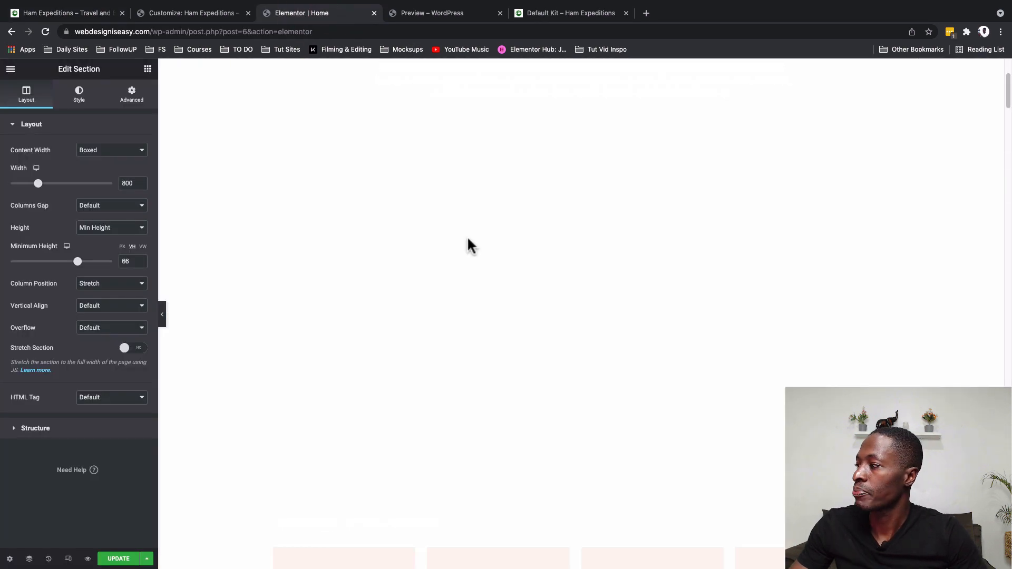
pyautogui.scroll(5, 691, 282)
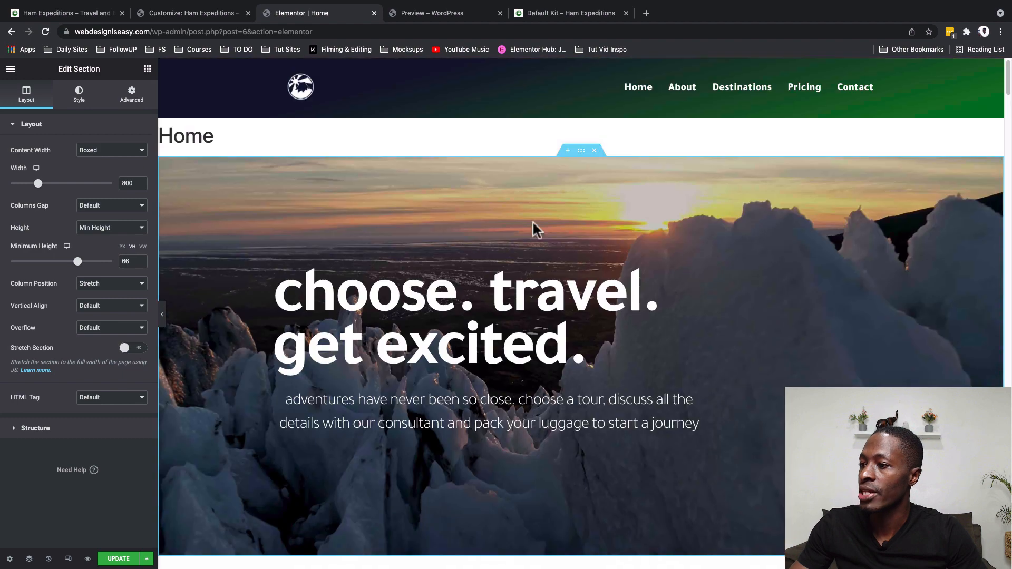
pyautogui.scroll(-15, 604, 302)
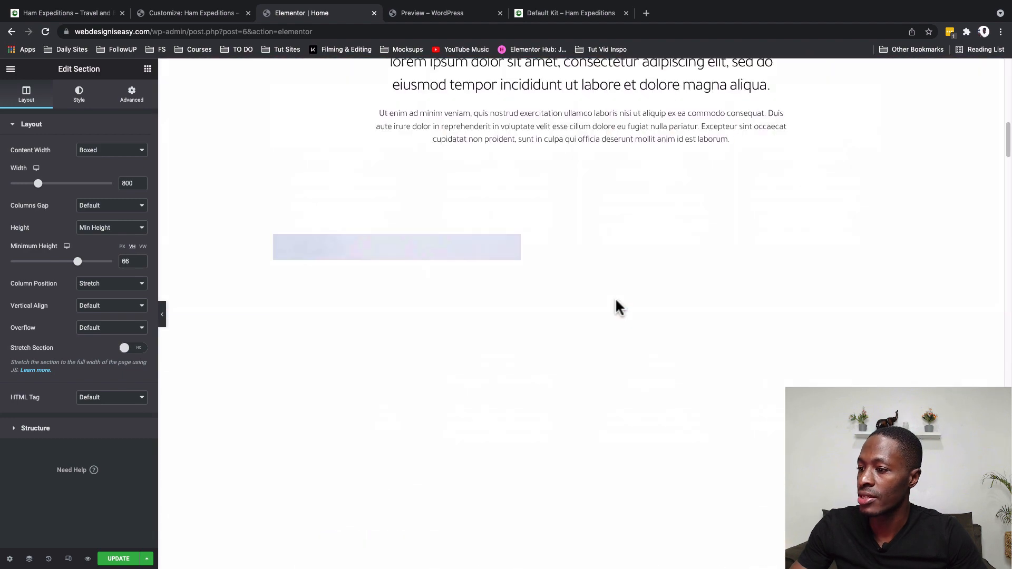
pyautogui.scroll(-8, 616, 299)
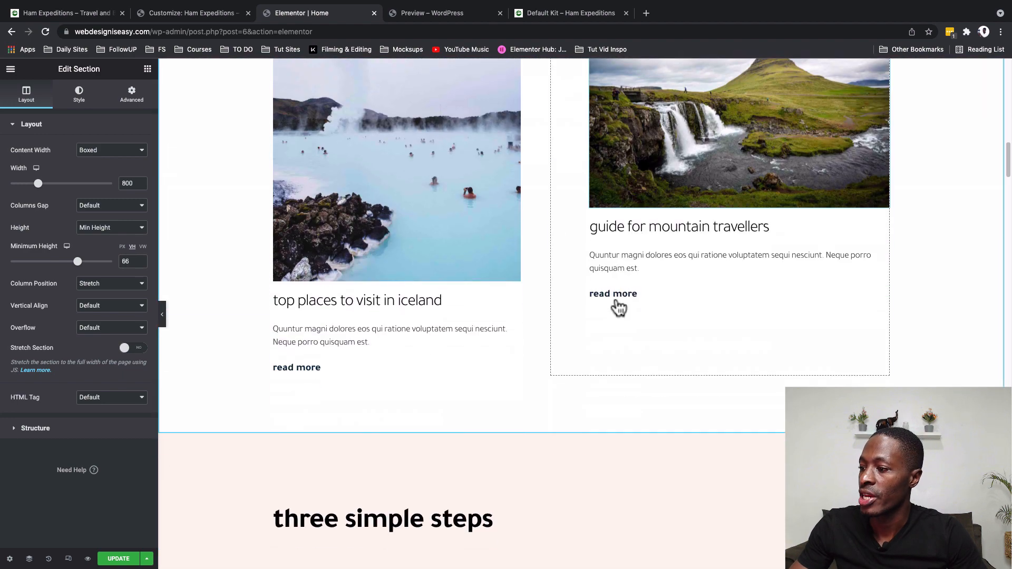
pyautogui.scroll(-6, 615, 296)
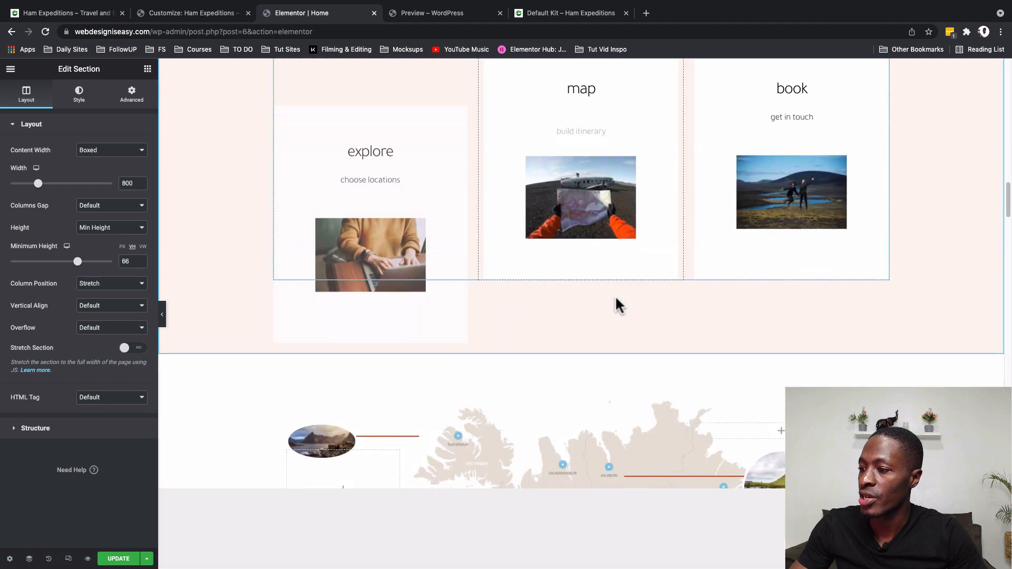
pyautogui.scroll(-7, 616, 295)
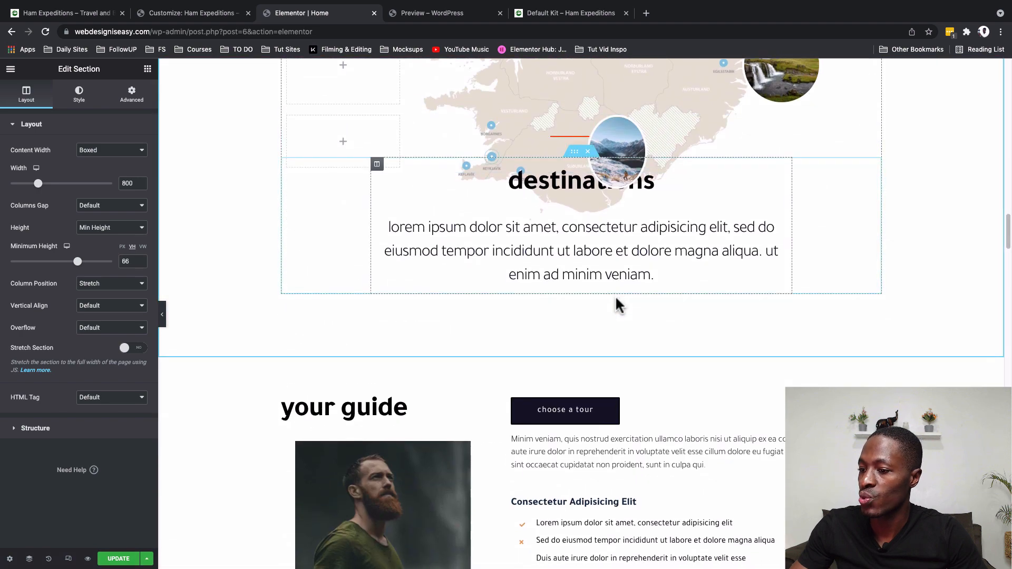
pyautogui.scroll(-7, 618, 307)
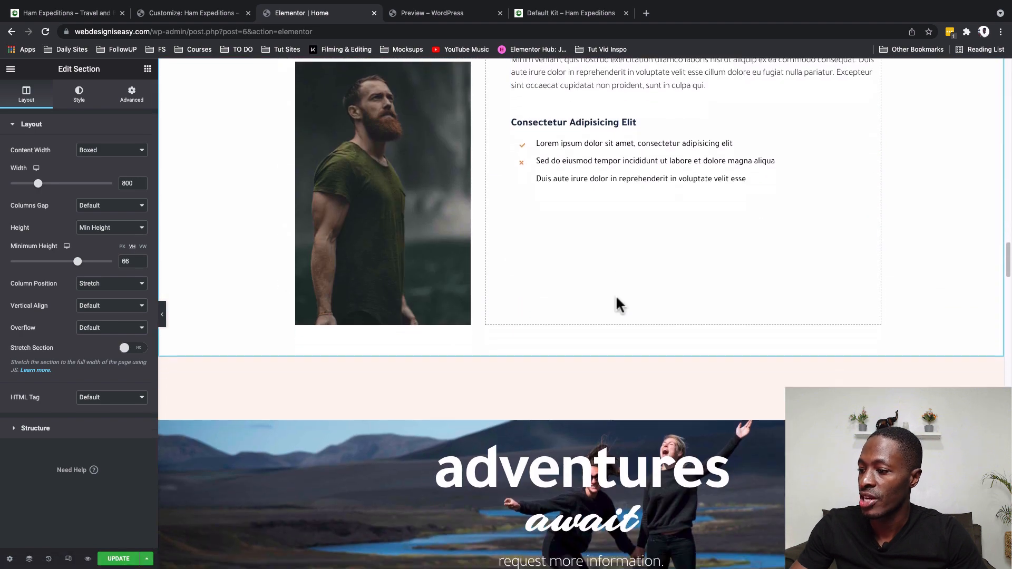
pyautogui.scroll(-2, 616, 297)
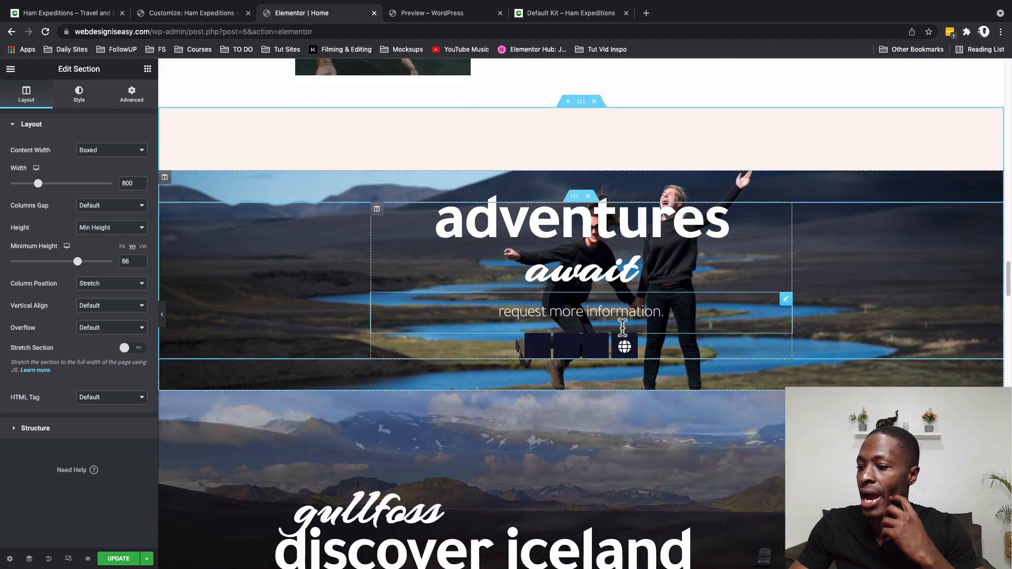
pyautogui.scroll(-2, 622, 327)
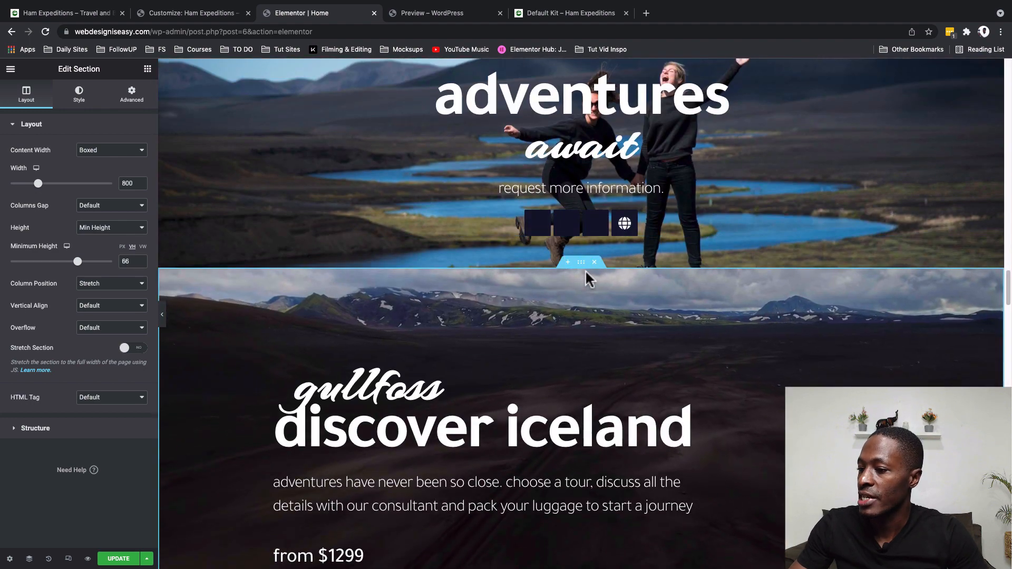
pyautogui.scroll(-2, 596, 325)
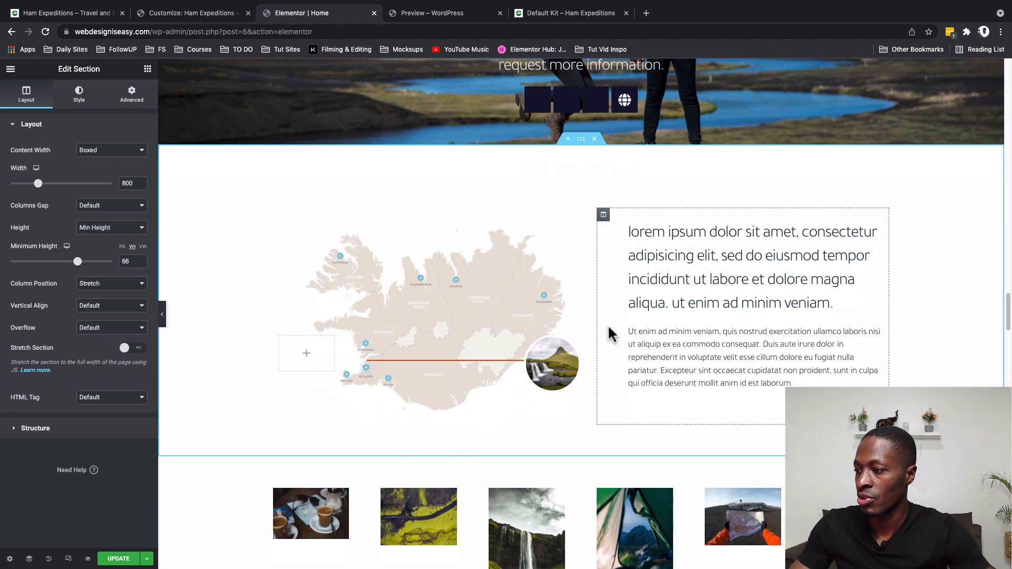
pyautogui.click(594, 140)
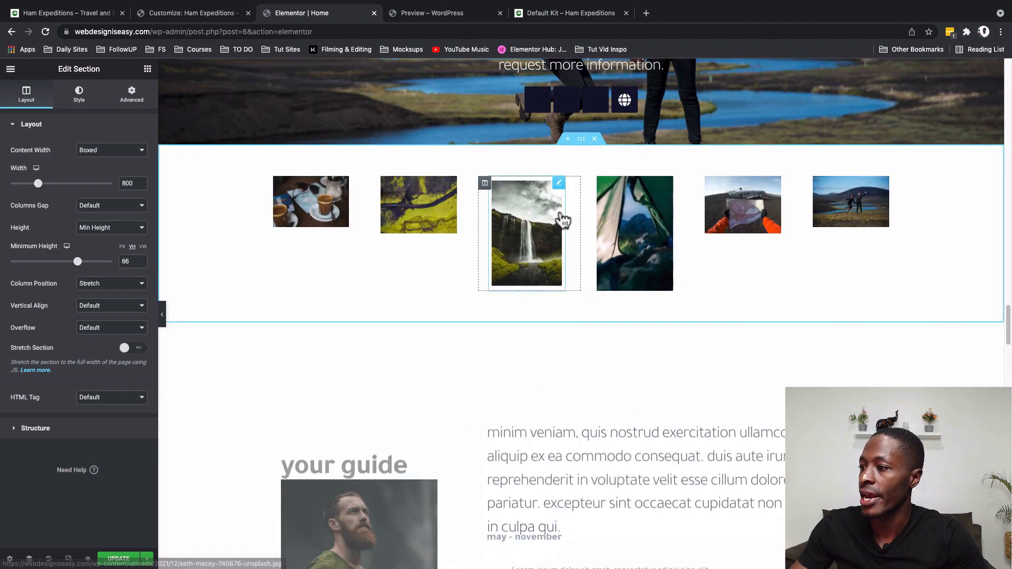
# Step: Compare the two "your guide" sections and delete the duplicate one below the row of six photos
pyautogui.scroll(-2, 598, 348)
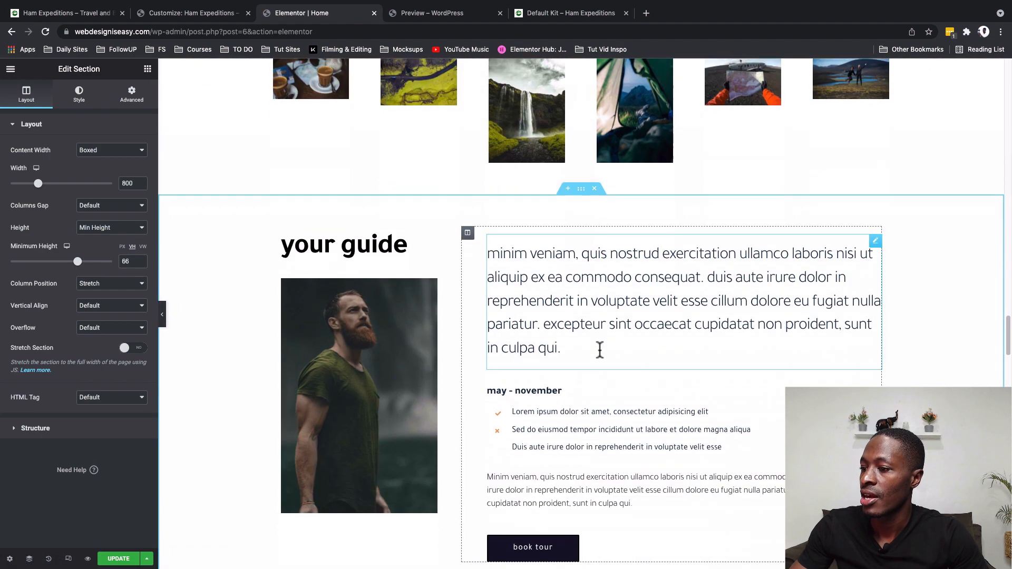
pyautogui.scroll(2, 599, 353)
pyautogui.scroll(-6, 599, 354)
pyautogui.scroll(4, 599, 354)
pyautogui.scroll(-4, 601, 350)
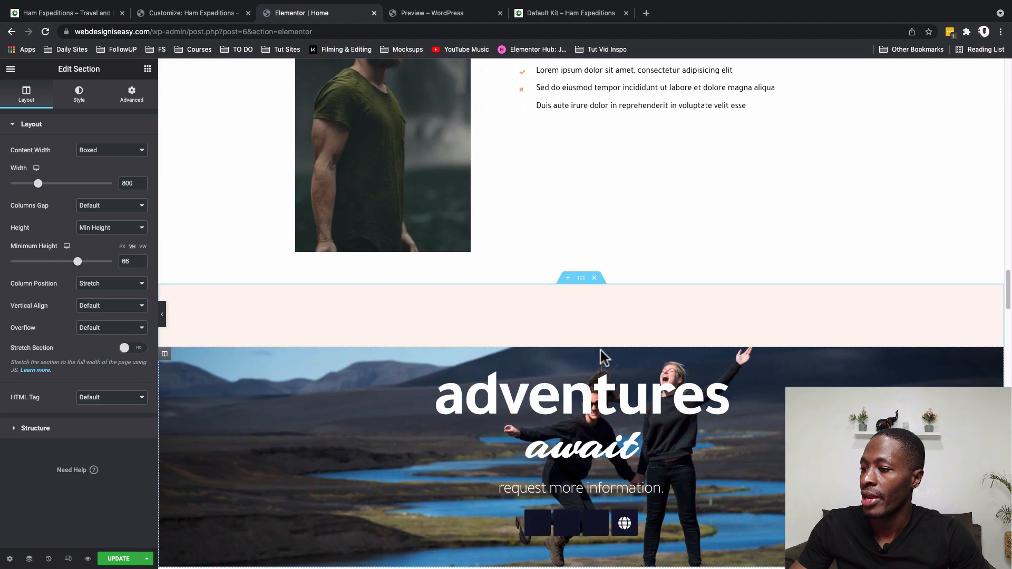
pyautogui.scroll(8, 604, 358)
pyautogui.scroll(-3, 604, 358)
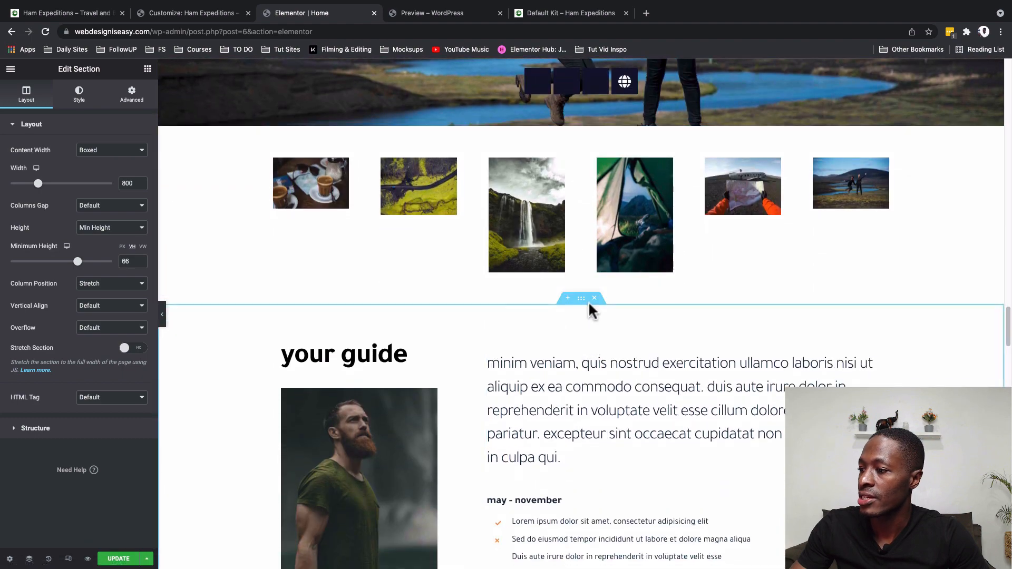
pyautogui.click(594, 300)
pyautogui.scroll(15, 595, 303)
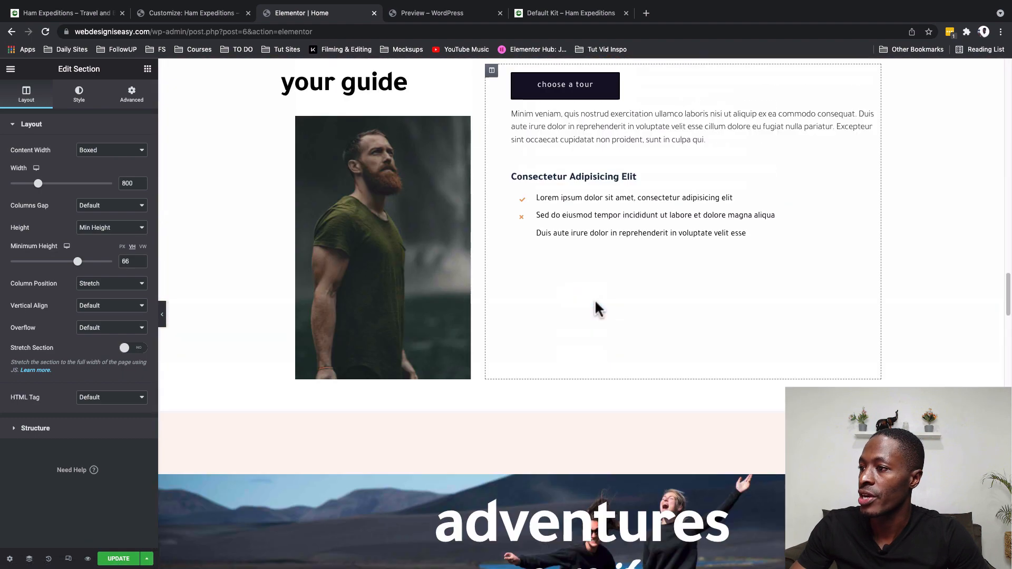
pyautogui.scroll(8, 596, 307)
pyautogui.scroll(-14, 596, 307)
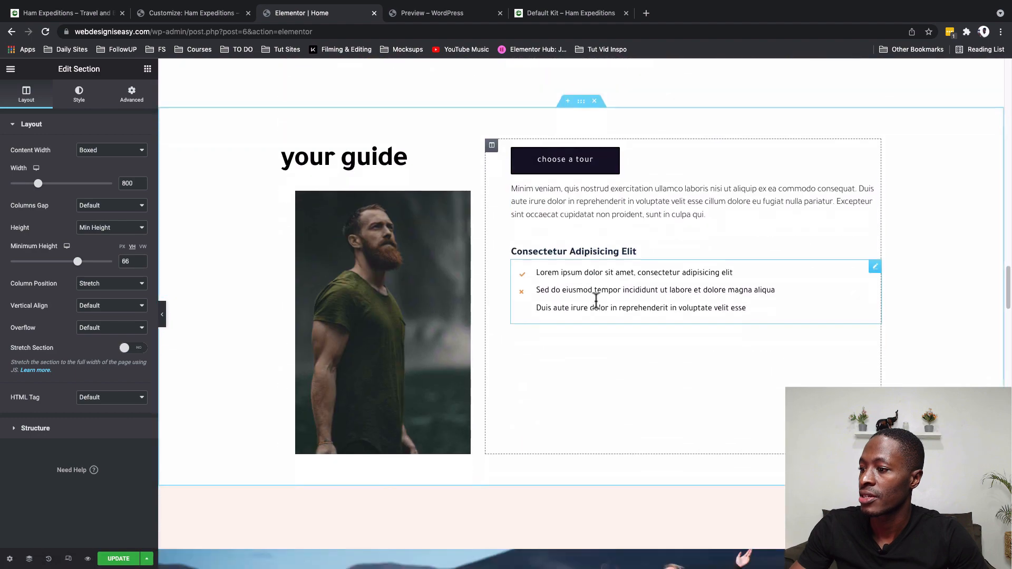
pyautogui.scroll(-9, 599, 307)
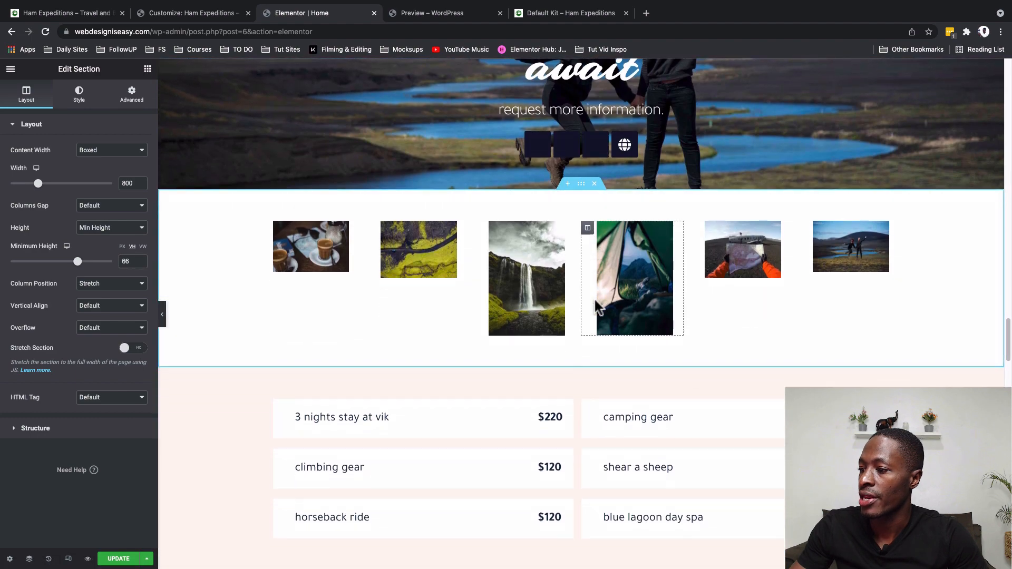
# Step: Delete the "booking" hero with the horses and the empty pink section, both below the "gullfoss" section
pyautogui.scroll(-5, 574, 390)
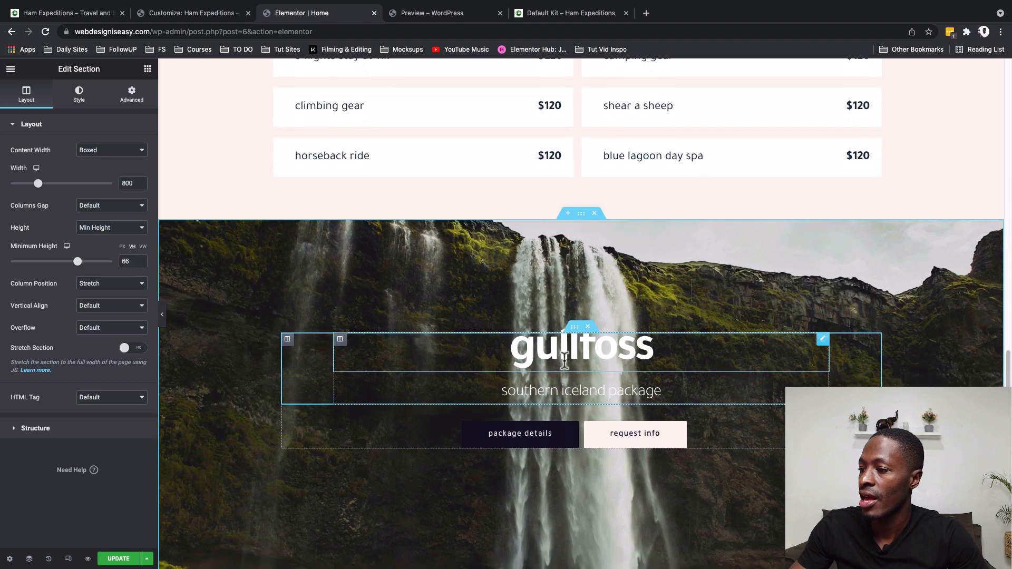
pyautogui.scroll(20, 575, 394)
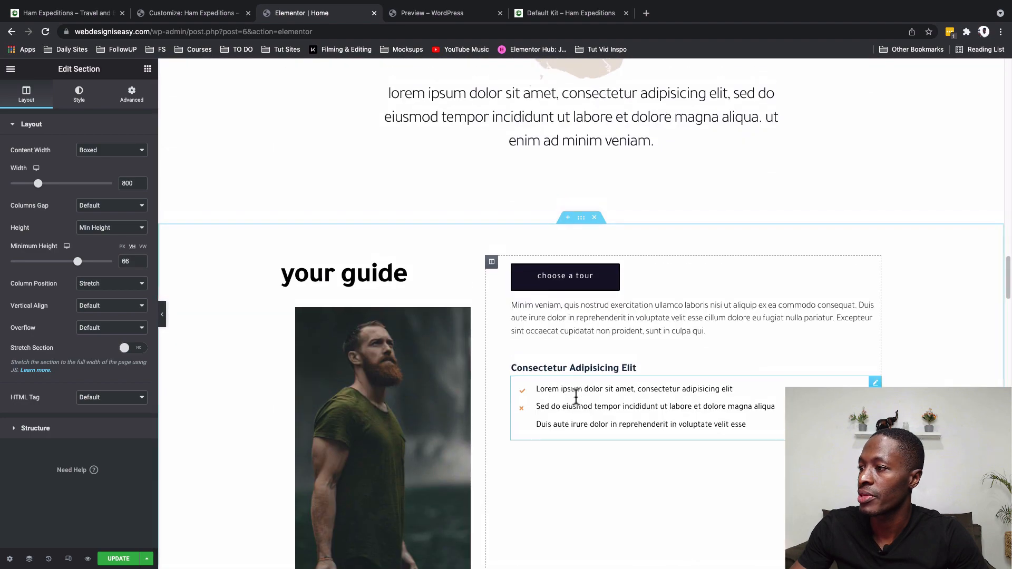
pyautogui.scroll(20, 576, 397)
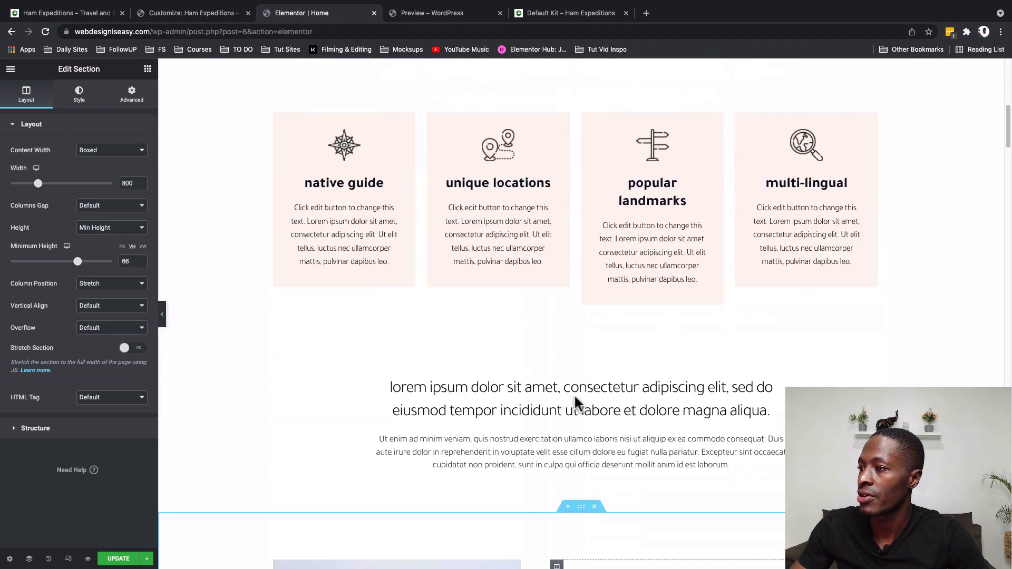
pyautogui.scroll(-20, 576, 397)
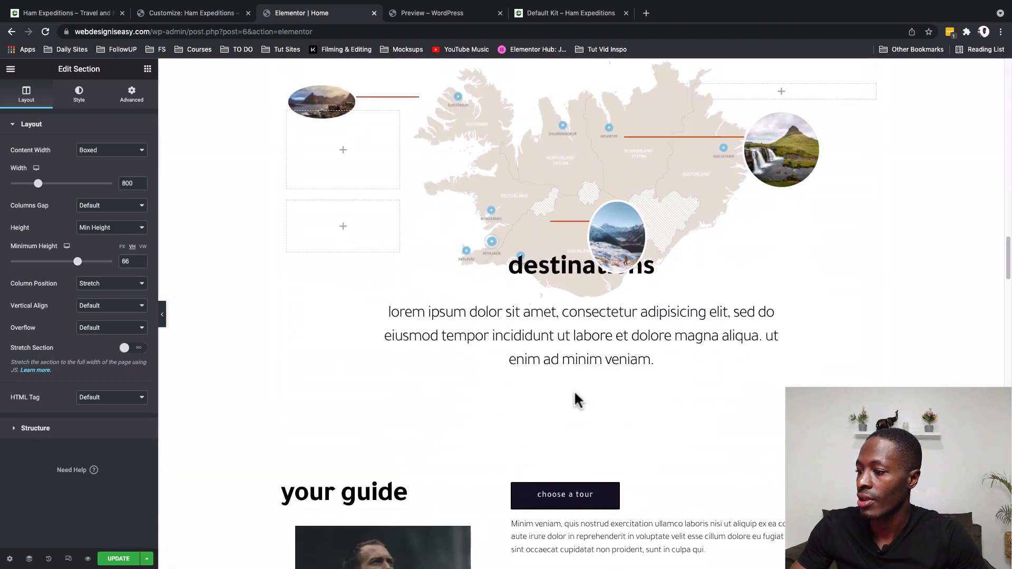
pyautogui.scroll(-20, 573, 391)
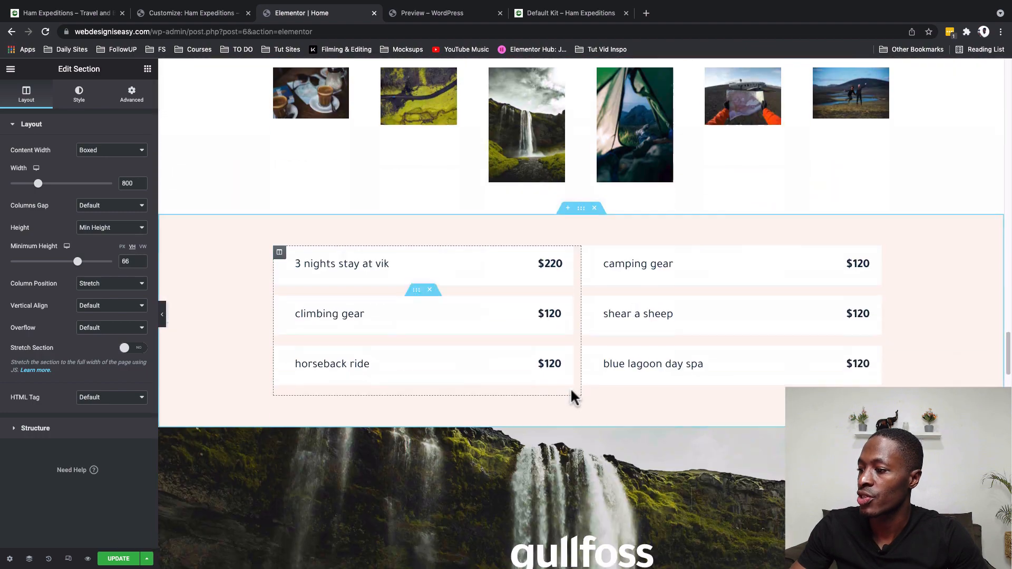
pyautogui.scroll(-9, 573, 387)
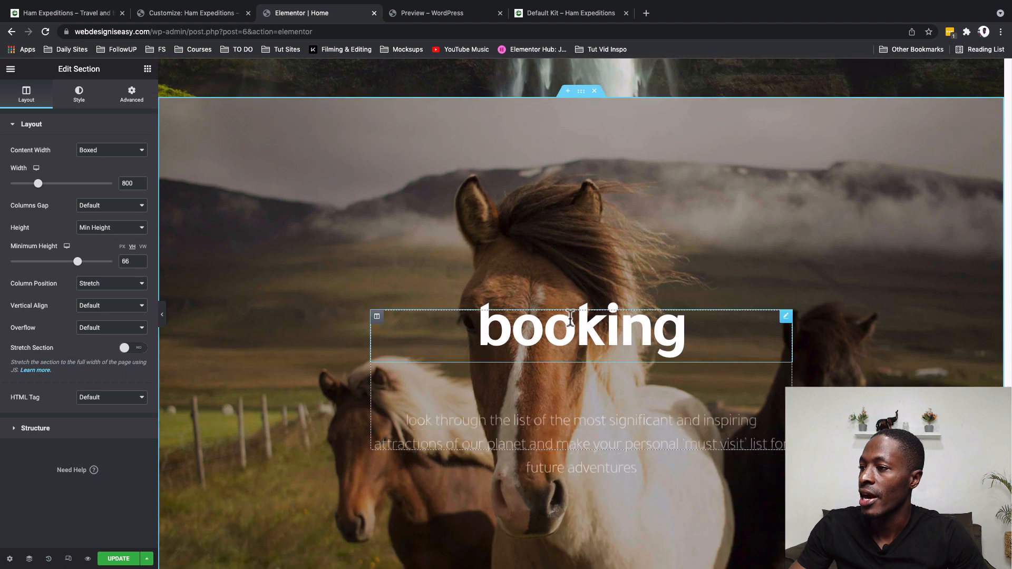
pyautogui.click(595, 91)
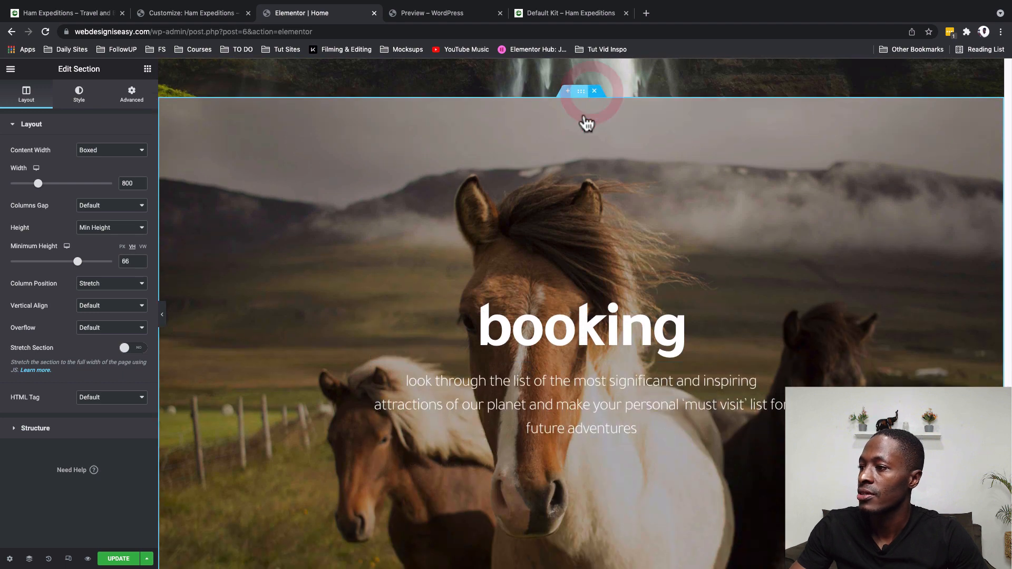
pyautogui.click(594, 91)
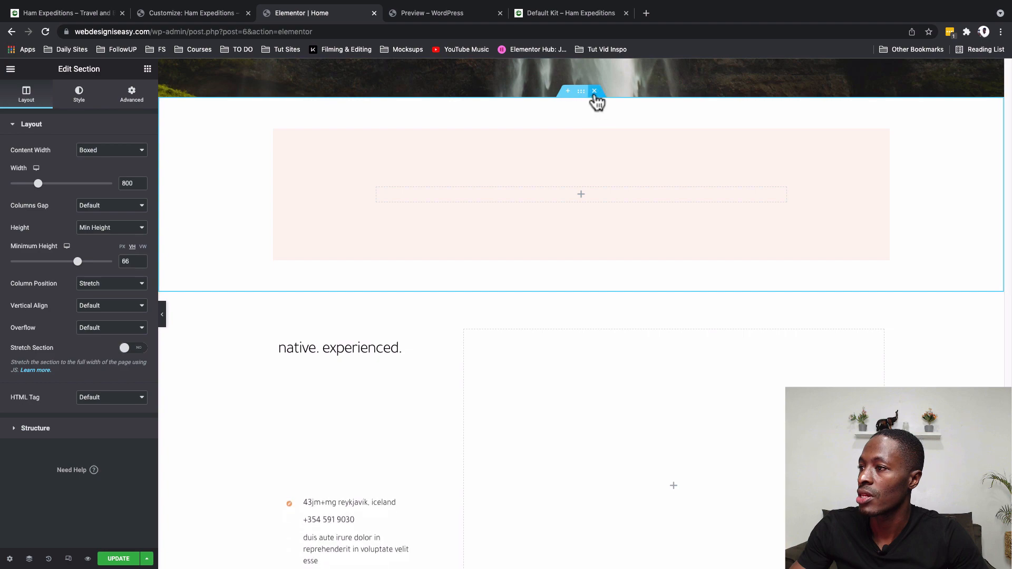
pyautogui.click(594, 91)
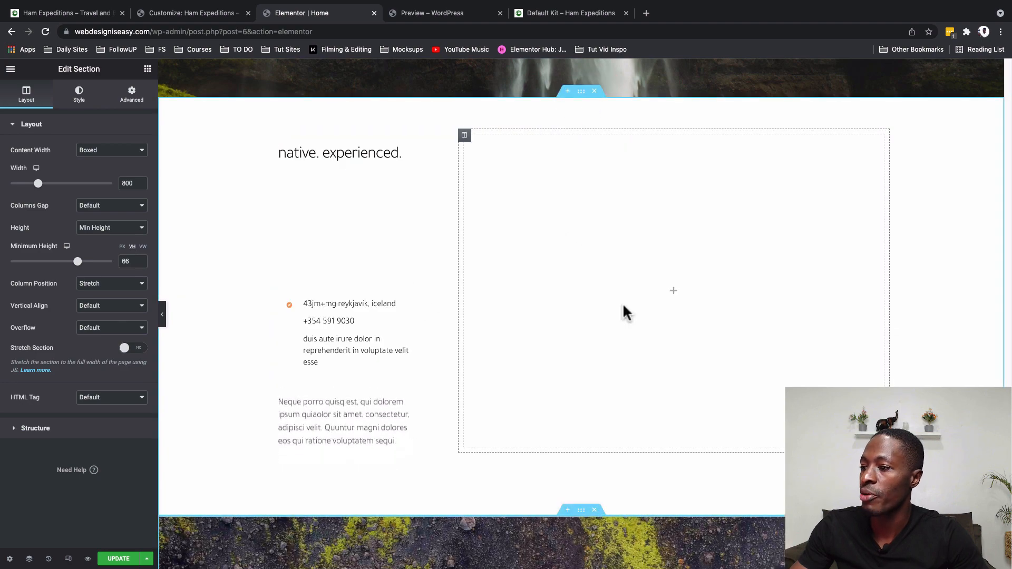
# Step: Delete the "travelling" section below the "native. experienced." contact section at the end of the page
pyautogui.scroll(-5, 677, 461)
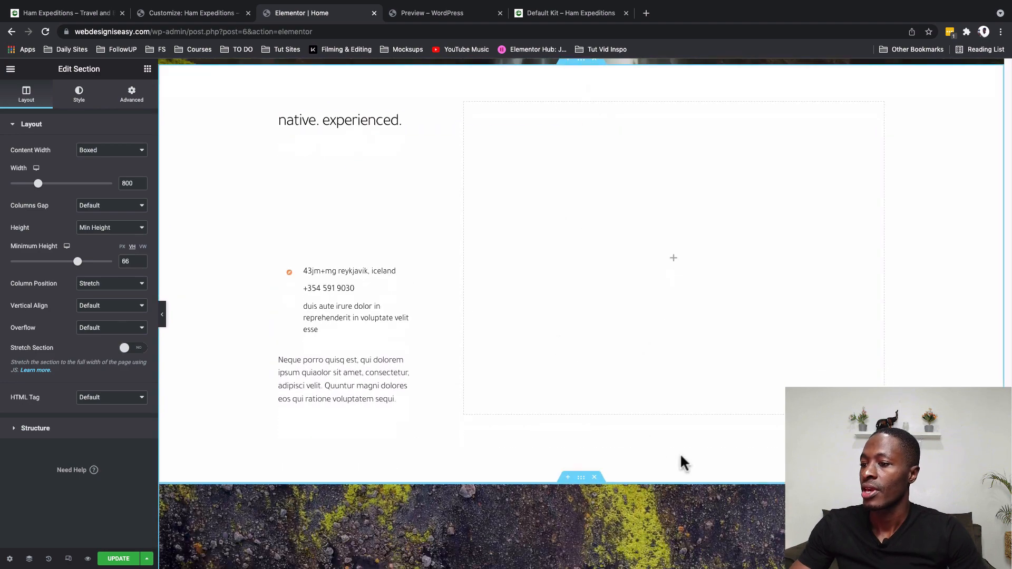
pyautogui.scroll(-3, 644, 396)
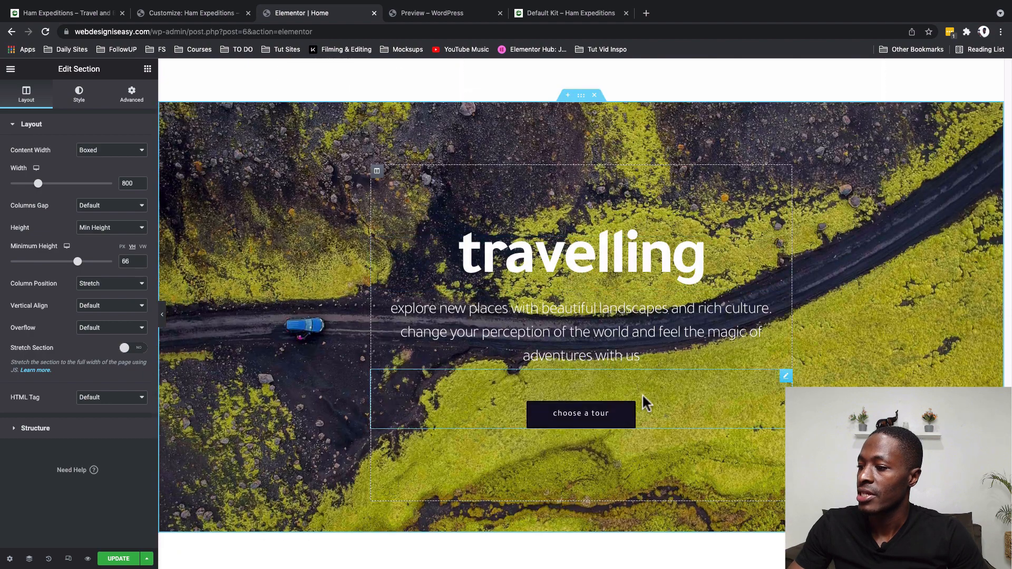
pyautogui.scroll(2, 643, 393)
pyautogui.click(594, 188)
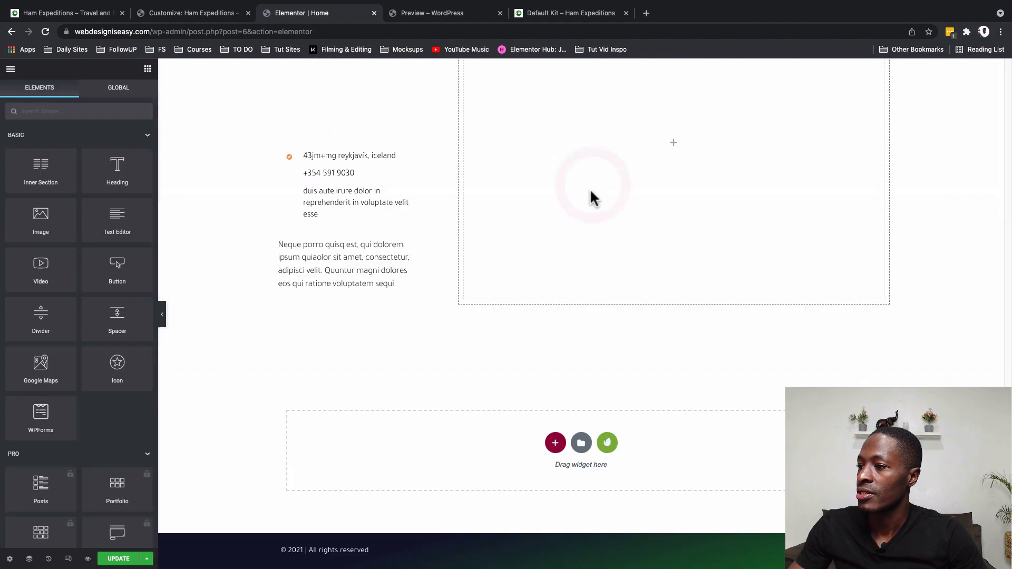
pyautogui.scroll(5, 546, 305)
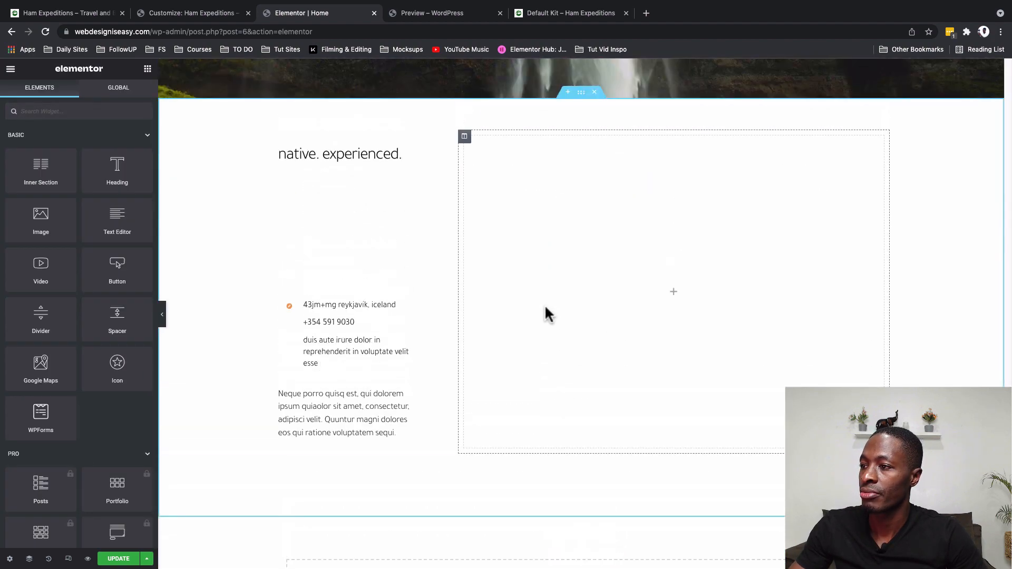
pyautogui.scroll(-3, 543, 302)
pyautogui.scroll(-3, 543, 302)
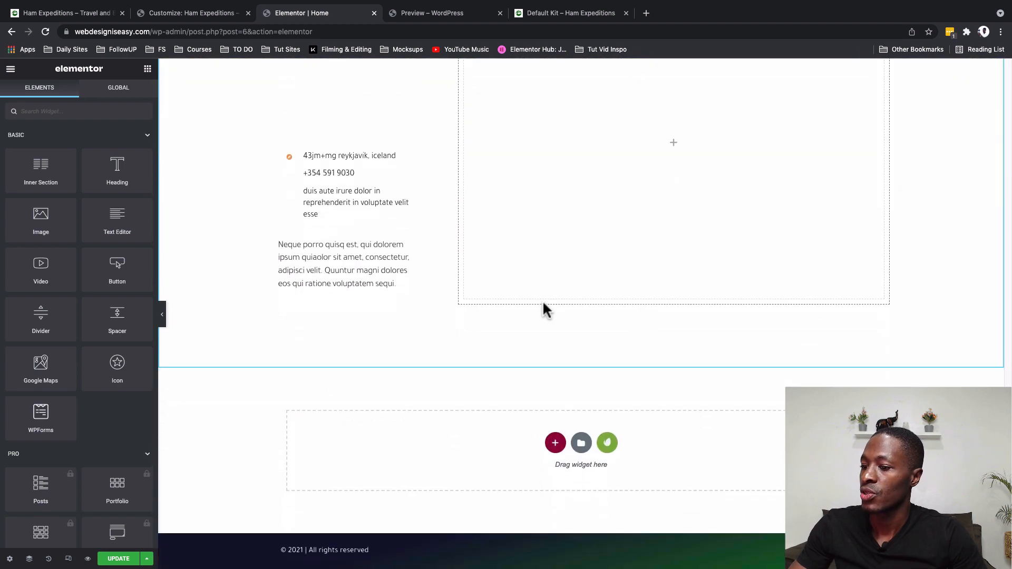
# Step: Switch to the finished Ham Expeditions site, examine the map beside "native. experienced.", and return to the Home page in Elementor
pyautogui.click(82, 15)
pyautogui.scroll(-15, 208, 138)
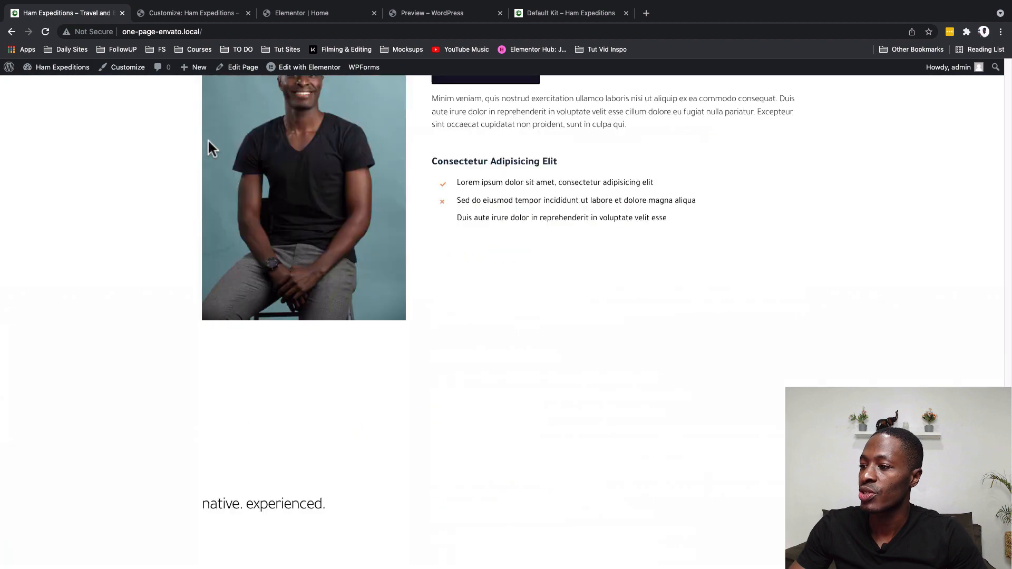
pyautogui.scroll(3, 209, 145)
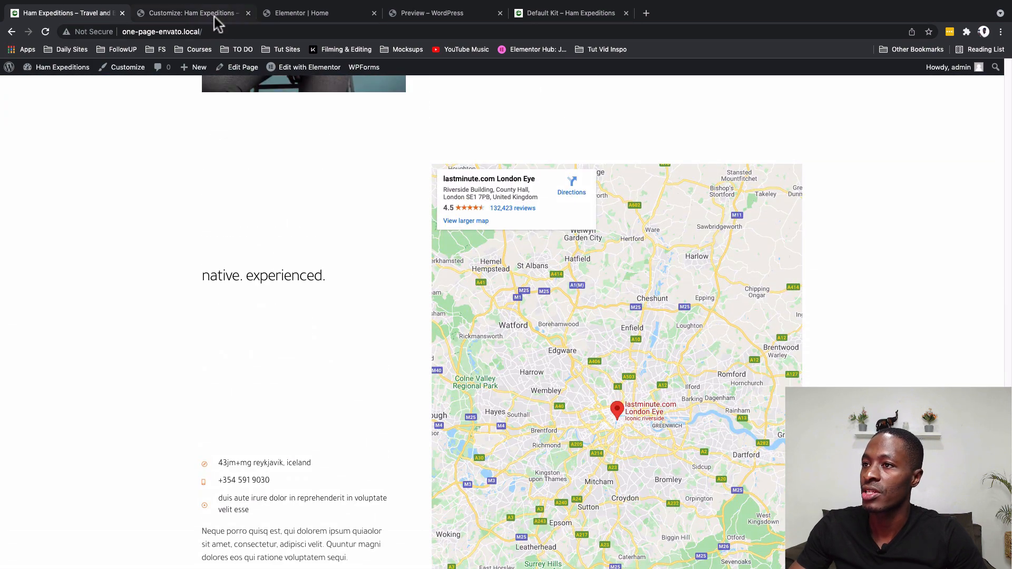
pyautogui.click(423, 16)
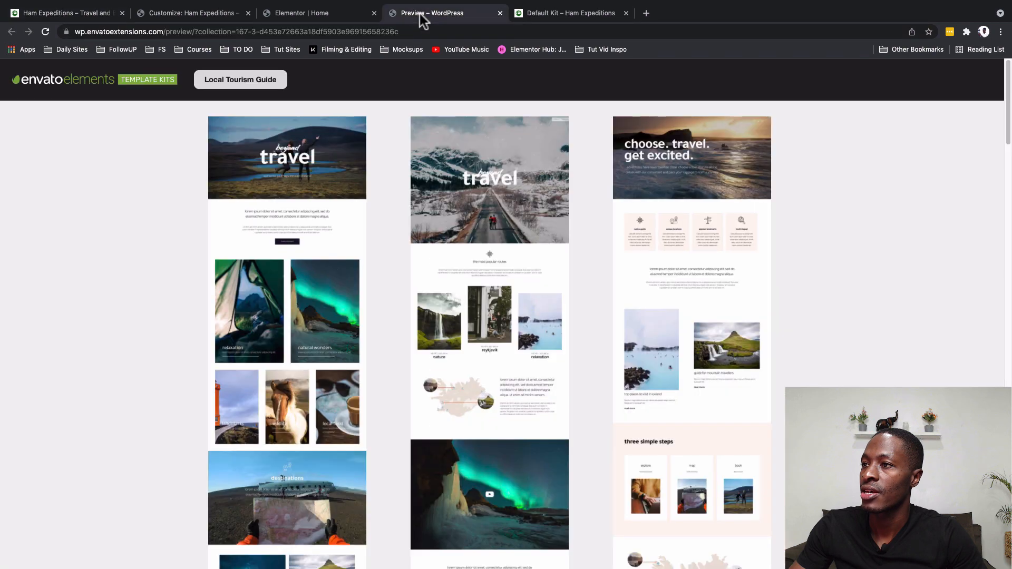
pyautogui.click(307, 17)
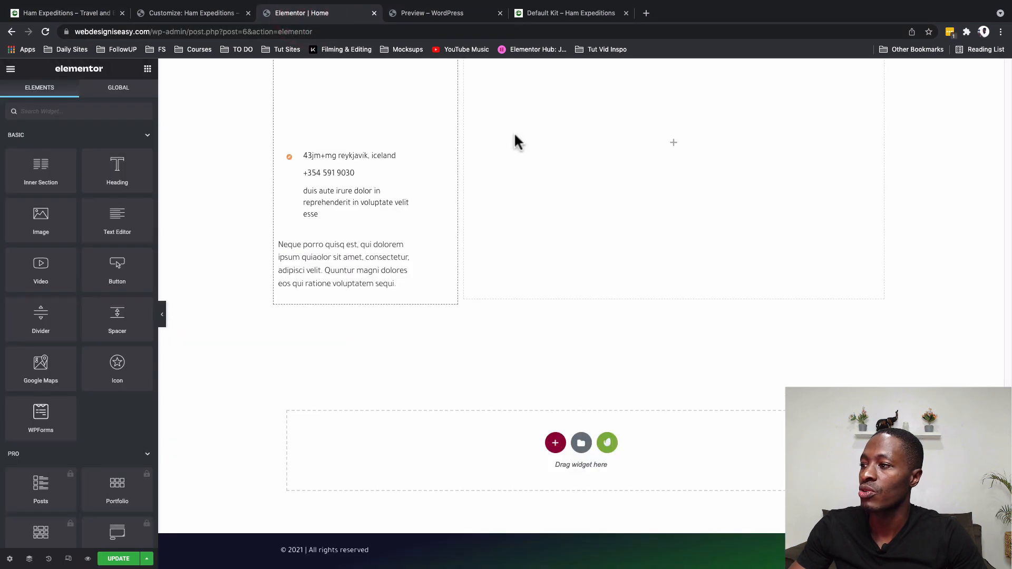
# Step: Add a Google Maps widget in the empty column beside "native. experienced." with location "zebra plaza, Kampala, Uganda" and height 90 VH
pyautogui.scroll(3, 657, 205)
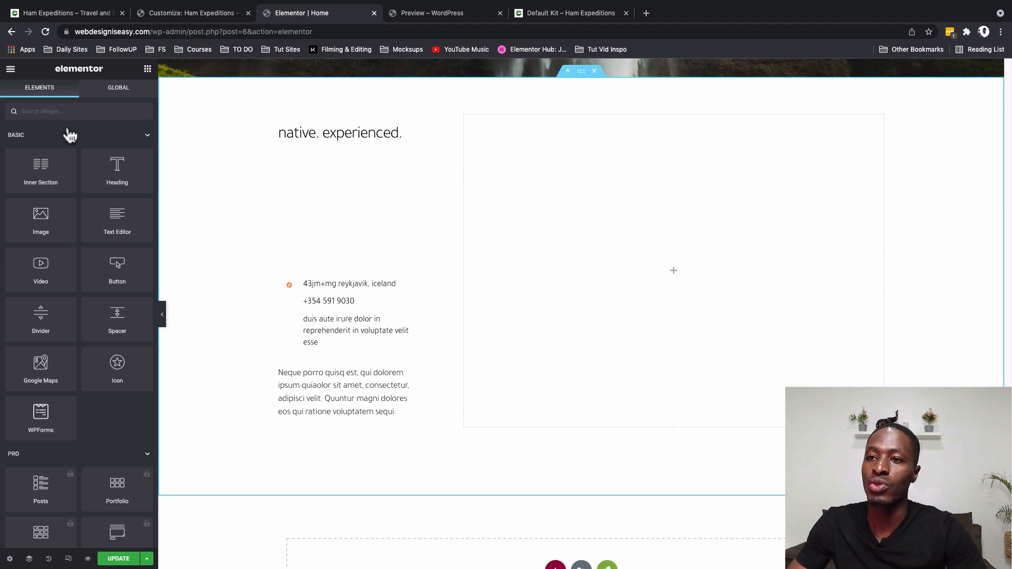
pyautogui.click(57, 112)
pyautogui.write('map')
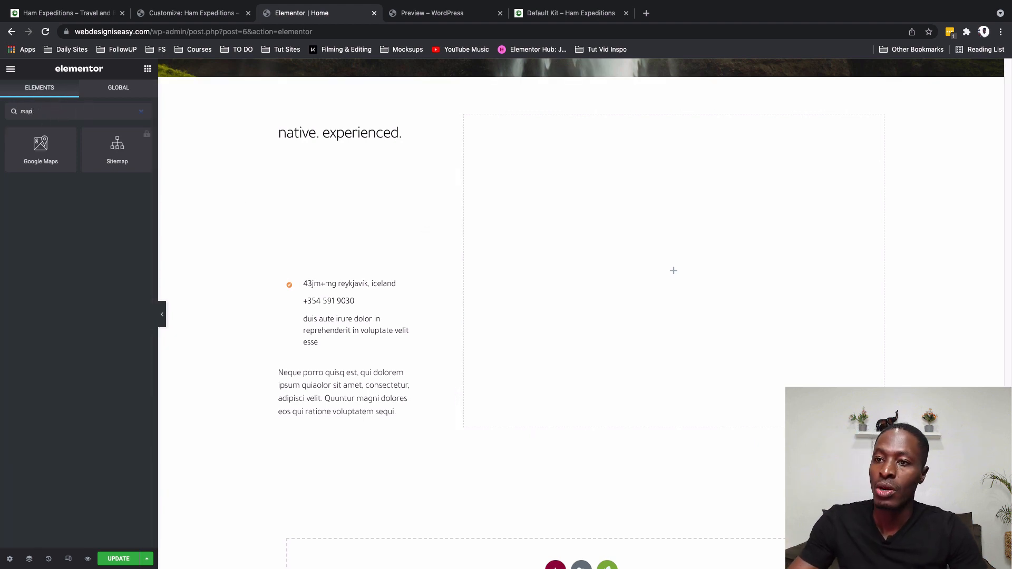
pyautogui.moveTo(36, 155); pyautogui.dragTo(662, 267)
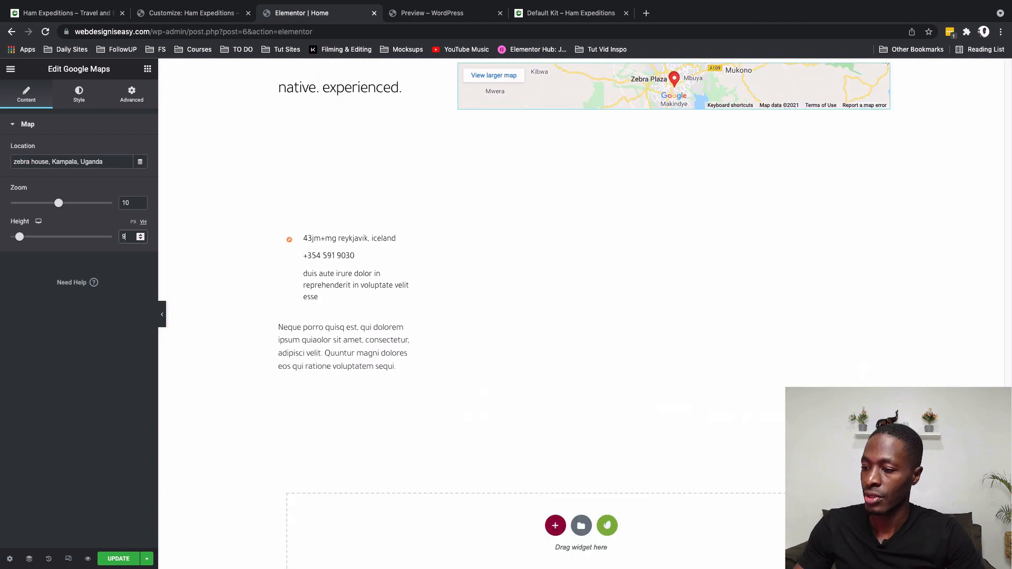
pyautogui.write('0')
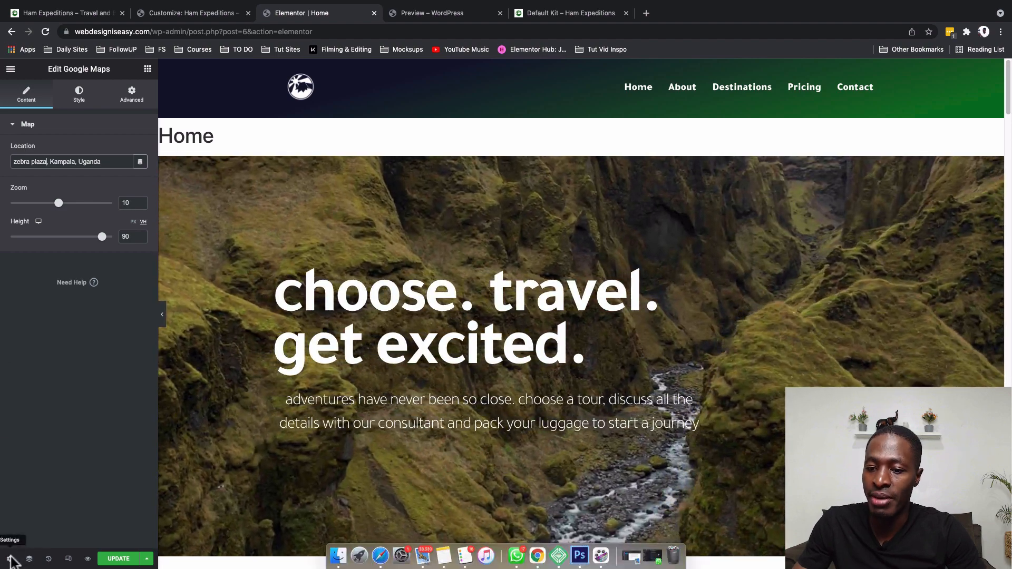
# Step: Hide the Home page's title in the page settings and update the page
pyautogui.click(10, 559)
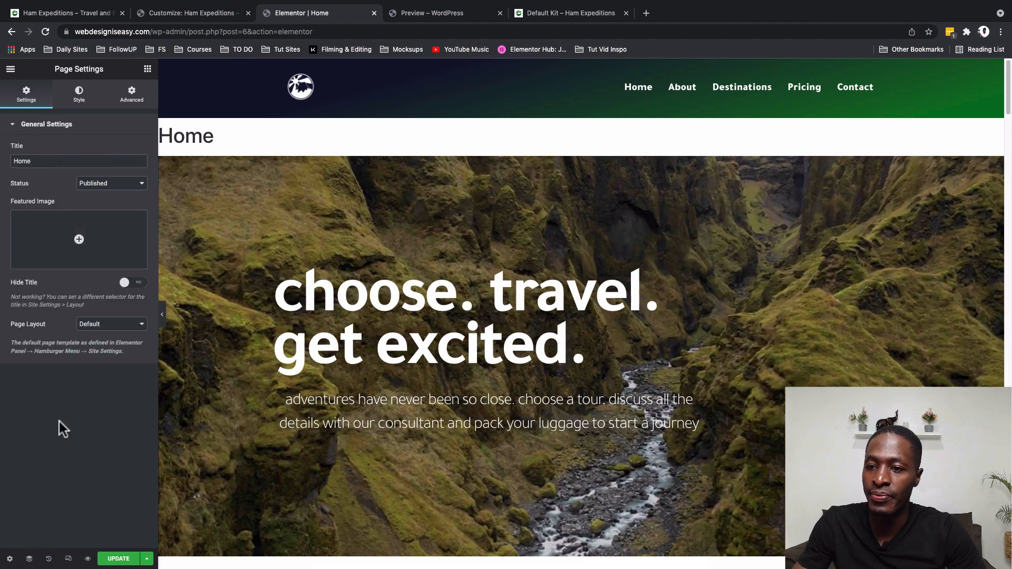
pyautogui.click(141, 283)
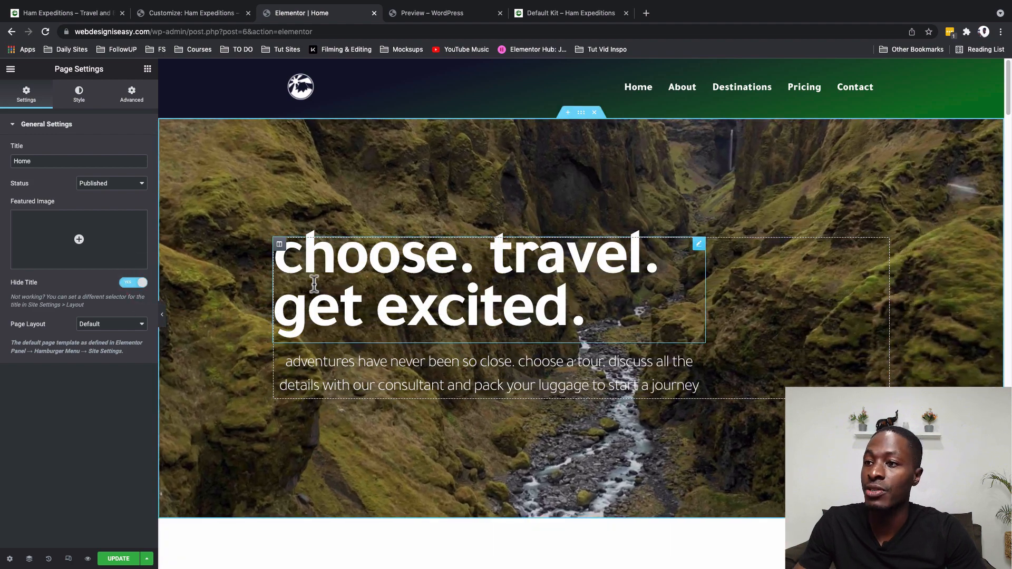
pyautogui.click(118, 558)
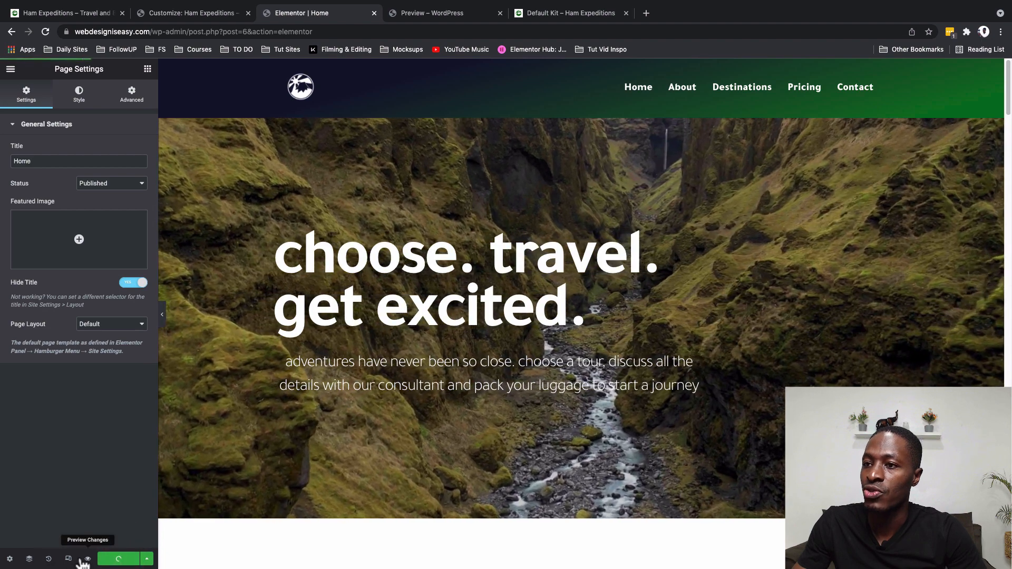
# Step: Preview the Home page and compare its sections with the finished Ham Expeditions site down to "three simple steps"
pyautogui.click(87, 559)
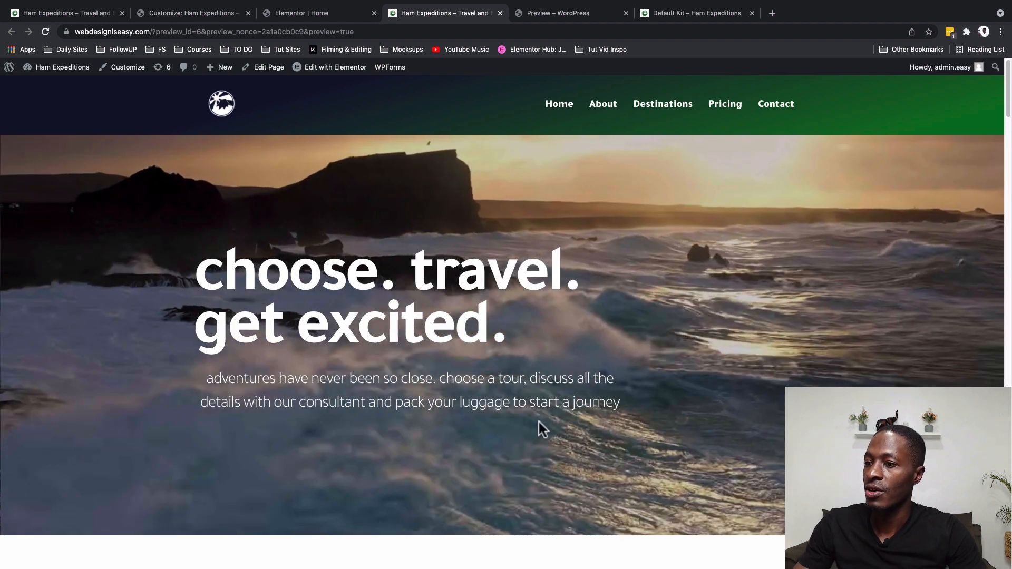
pyautogui.scroll(-10, 474, 380)
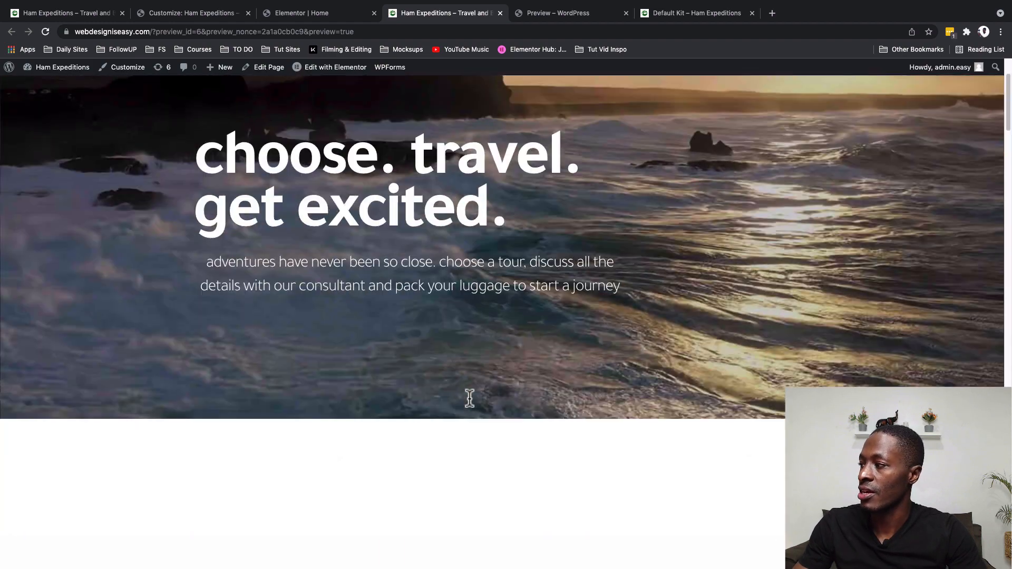
pyautogui.scroll(2, 484, 332)
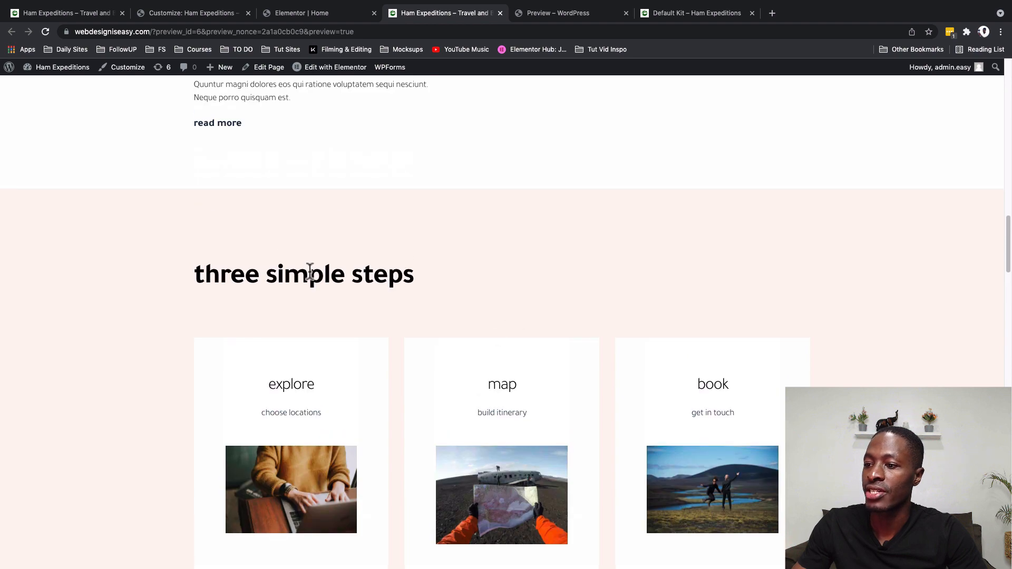
pyautogui.click(45, 14)
pyautogui.scroll(-10, 233, 289)
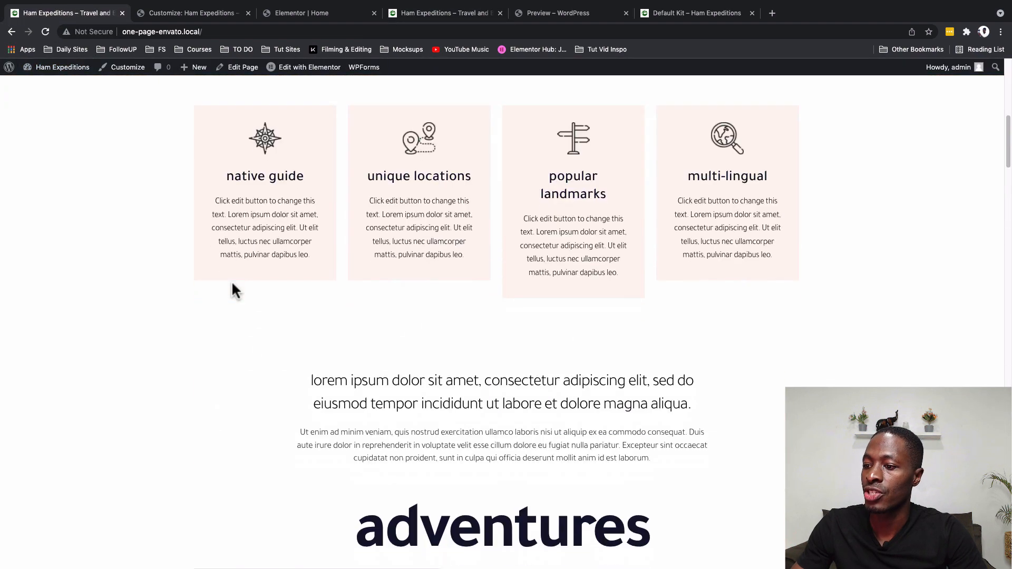
pyautogui.scroll(-10, 232, 284)
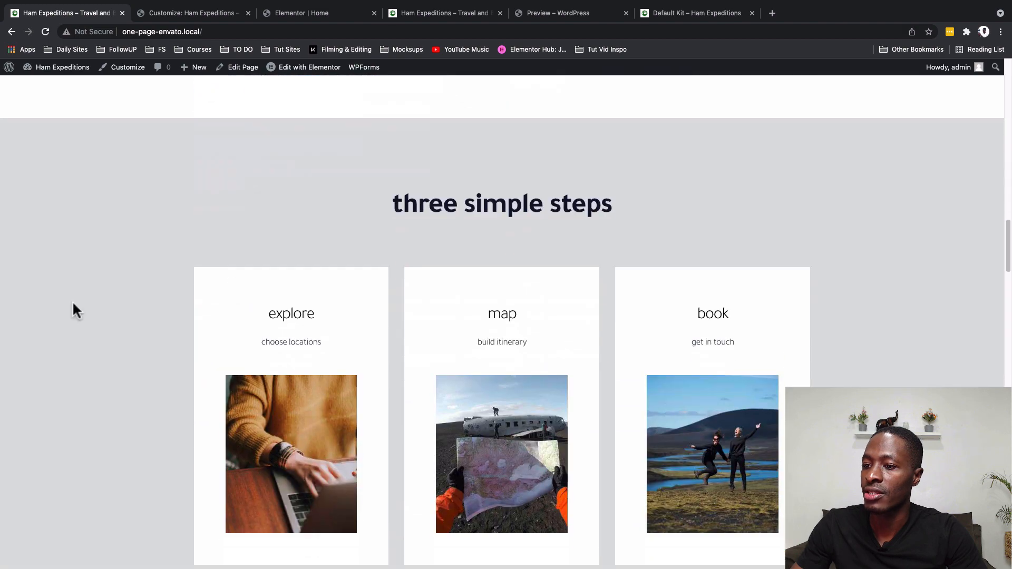
pyautogui.scroll(12, 216, 330)
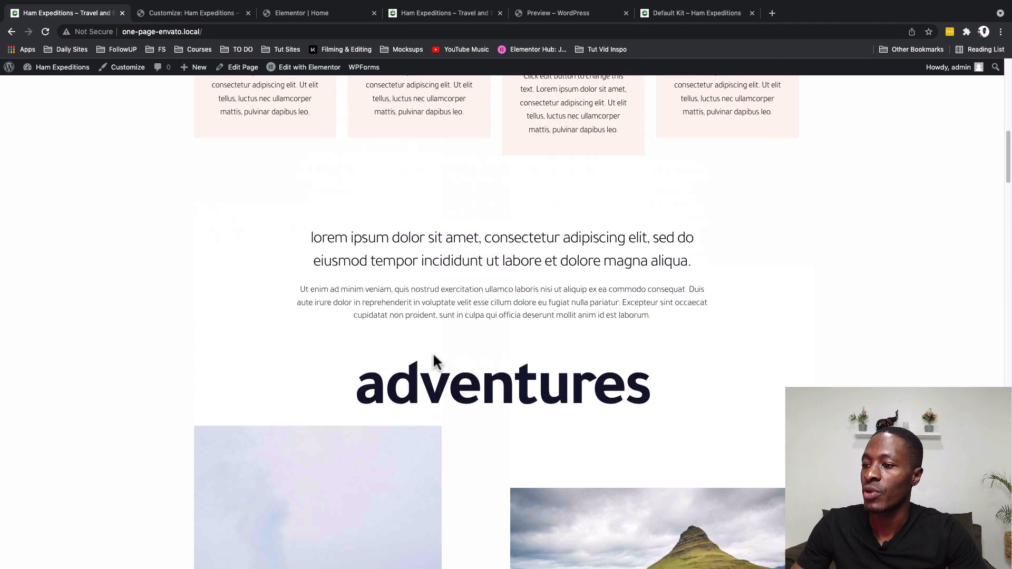
pyautogui.click(410, 18)
# Step: Return to the Elementor editor, open the Navigator, and rename the first section "Hero 1"
pyautogui.click(328, 19)
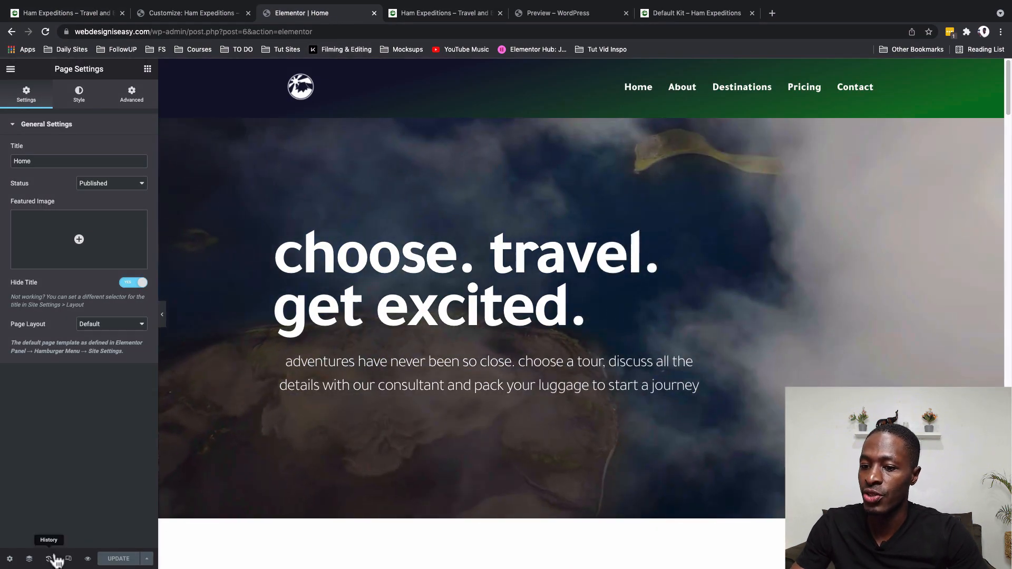
pyautogui.click(29, 559)
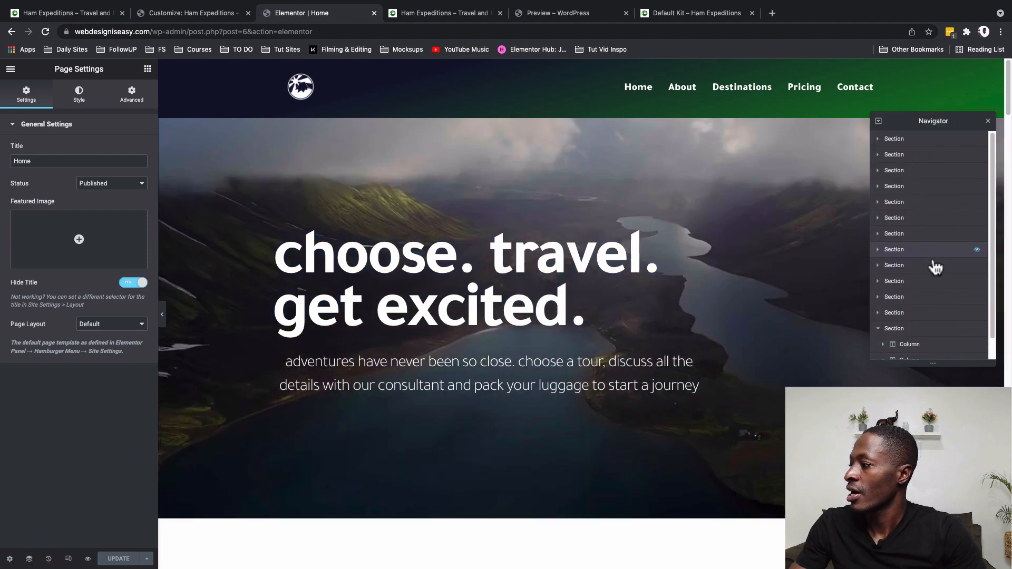
pyautogui.scroll(-1, 938, 268)
pyautogui.scroll(1, 922, 277)
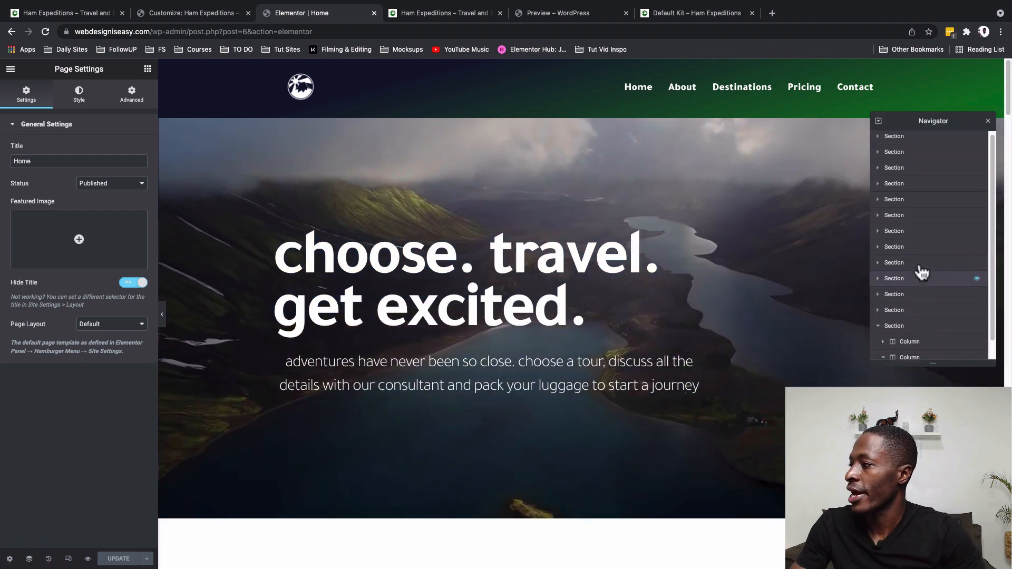
pyautogui.click(900, 146)
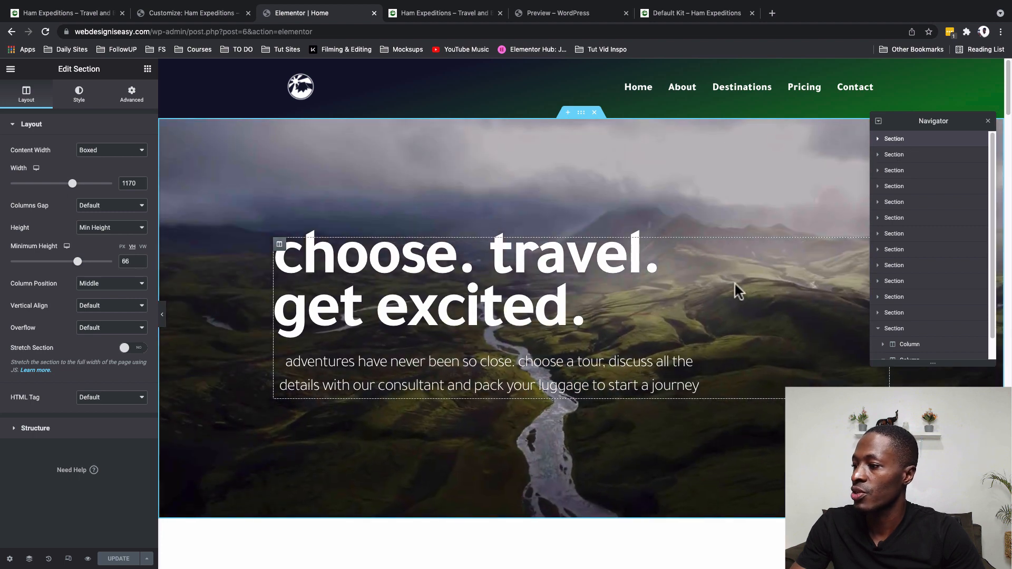
pyautogui.doubleClick(898, 140)
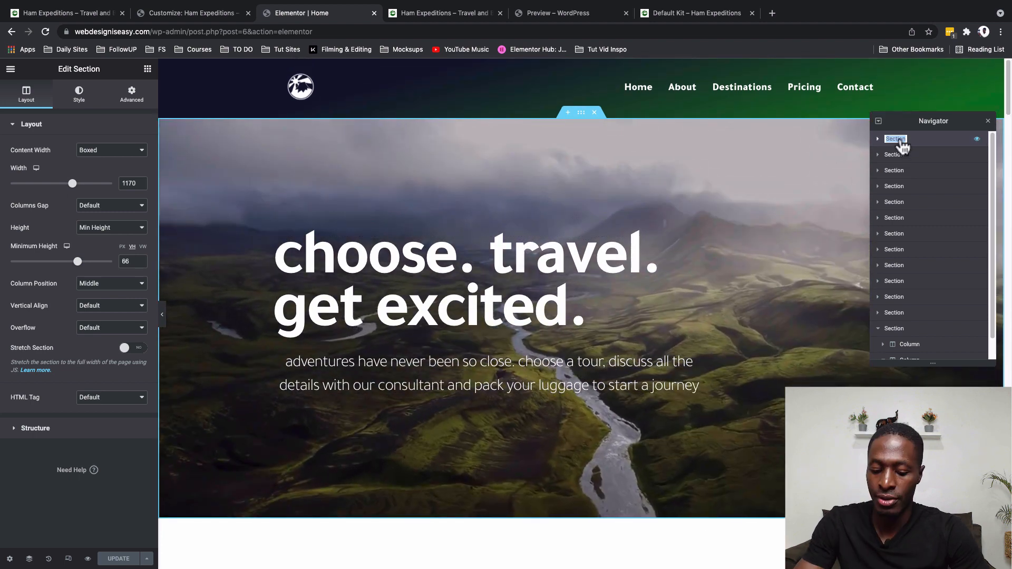
pyautogui.write('Hero 1')
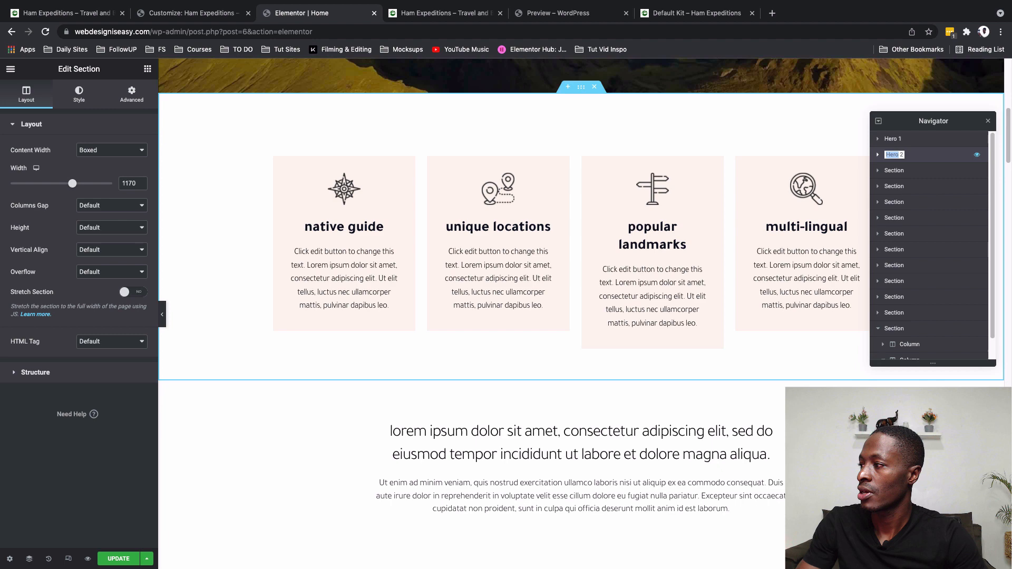
# Step: Rename the section with the four pink service boxes as Services
pyautogui.press('BackSpace')
pyautogui.press('BackSpace')
pyautogui.press('BackSpace')
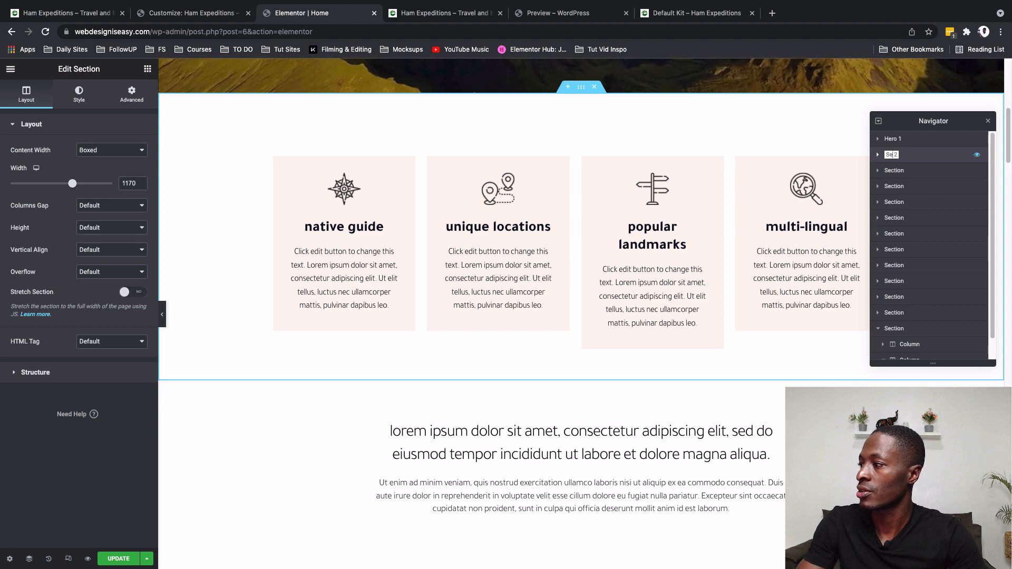
pyautogui.write('rvices')
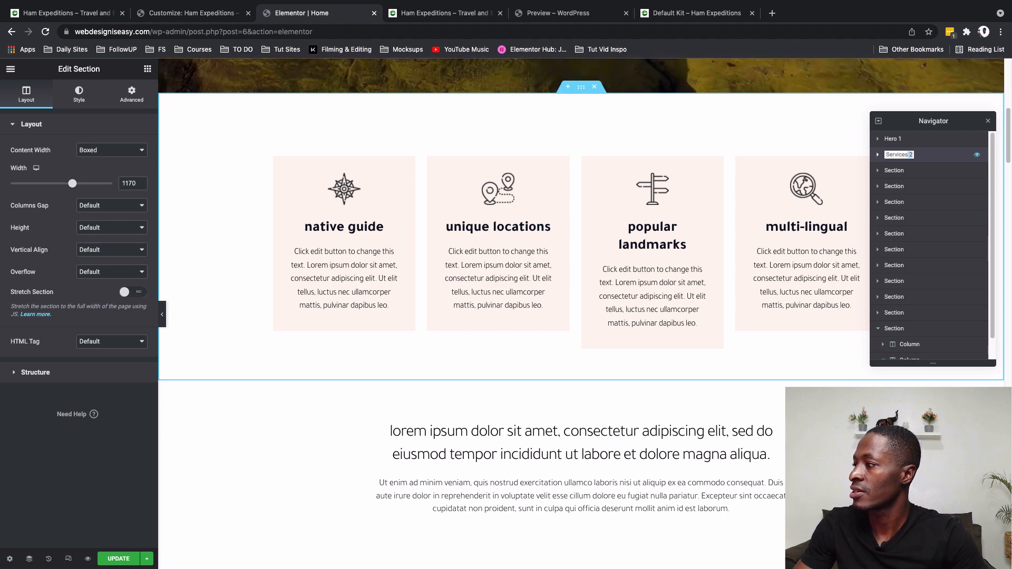
pyautogui.press('BackSpace')
# Step: Rename the lorem ipsum text section as About and the section with the two travel articles as Adventures
pyautogui.doubleClick(891, 172)
pyautogui.write('About')
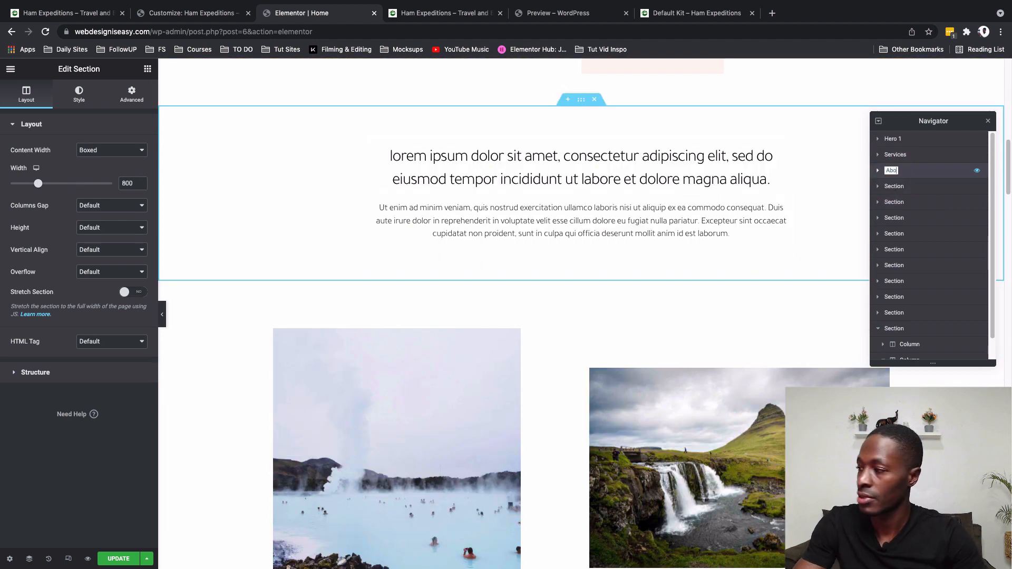
pyautogui.click(894, 188)
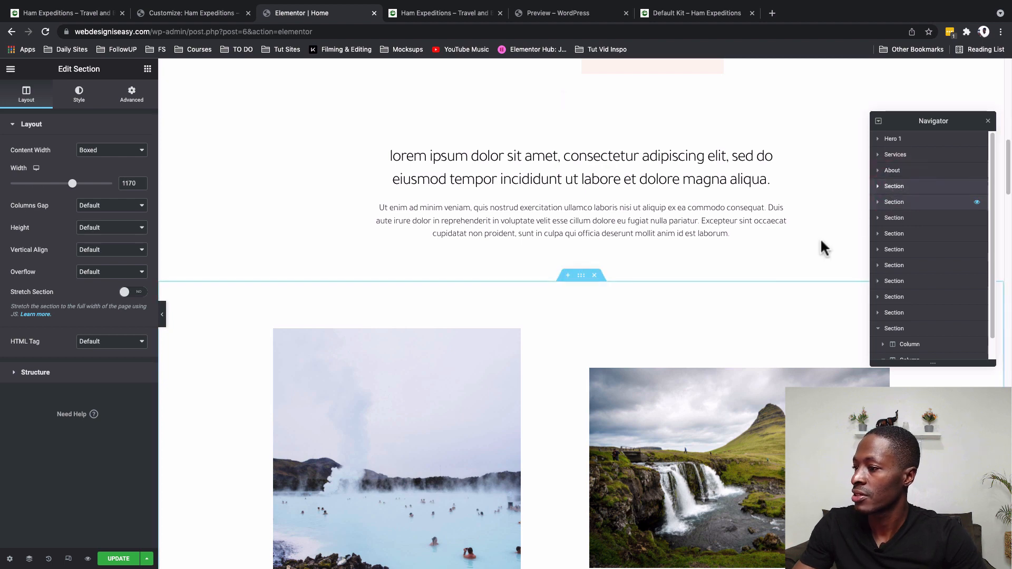
pyautogui.doubleClick(896, 189)
pyautogui.write('Adventures')
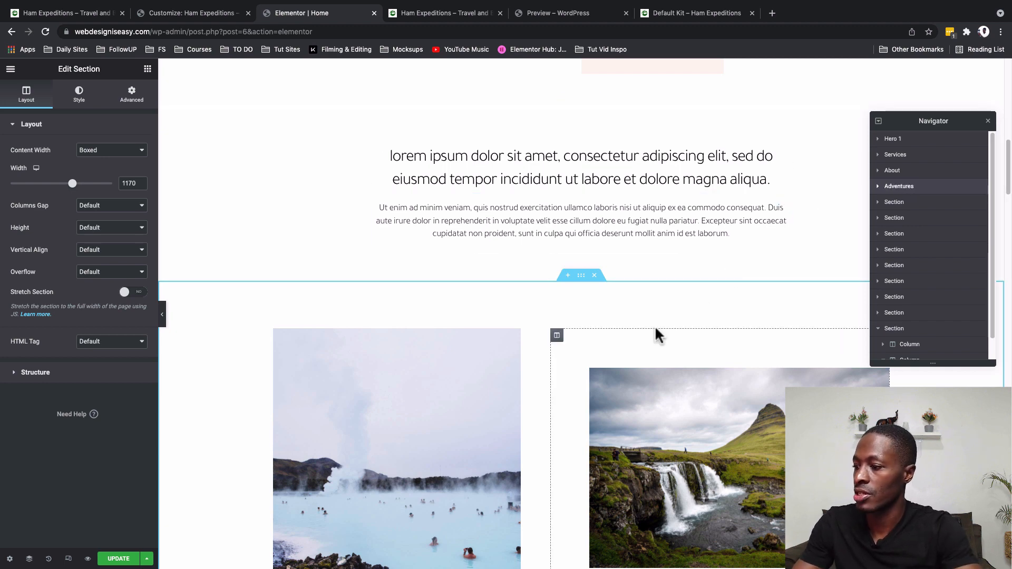
# Step: Copy the "adventures" heading from the banner that reads "adventures await" further down the page
pyautogui.scroll(-5, 659, 322)
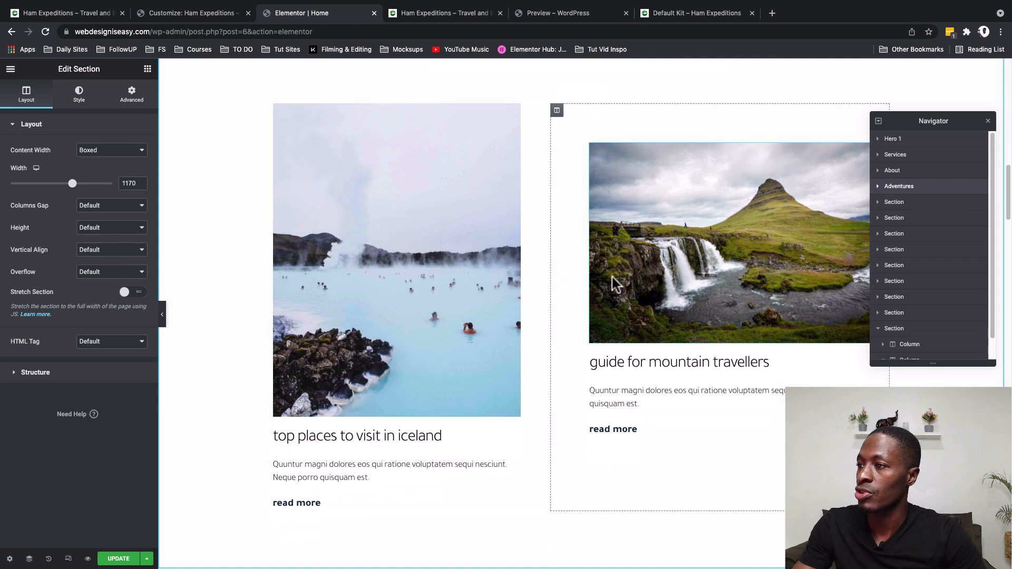
pyautogui.scroll(-10, 618, 333)
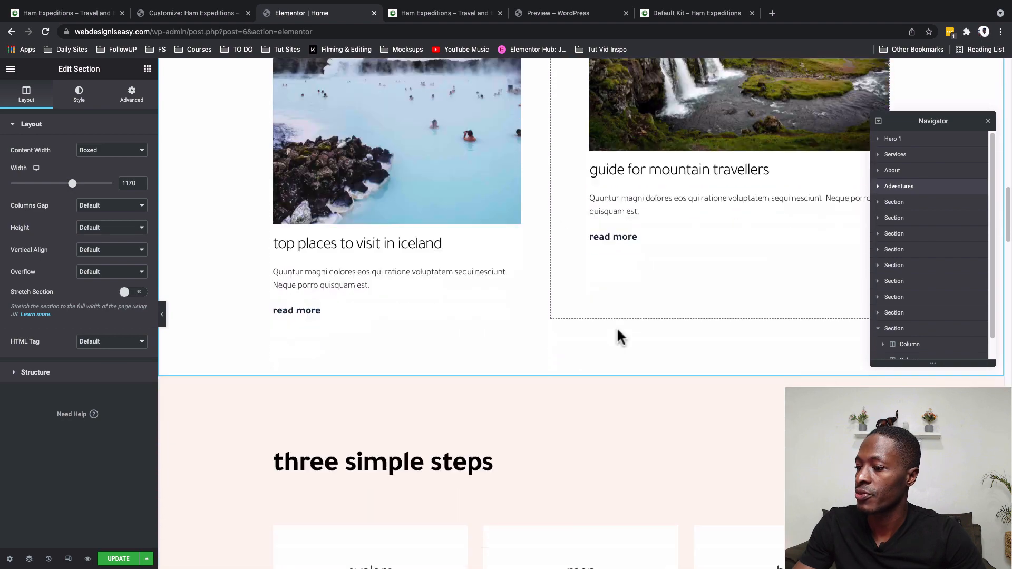
pyautogui.scroll(-20, 617, 327)
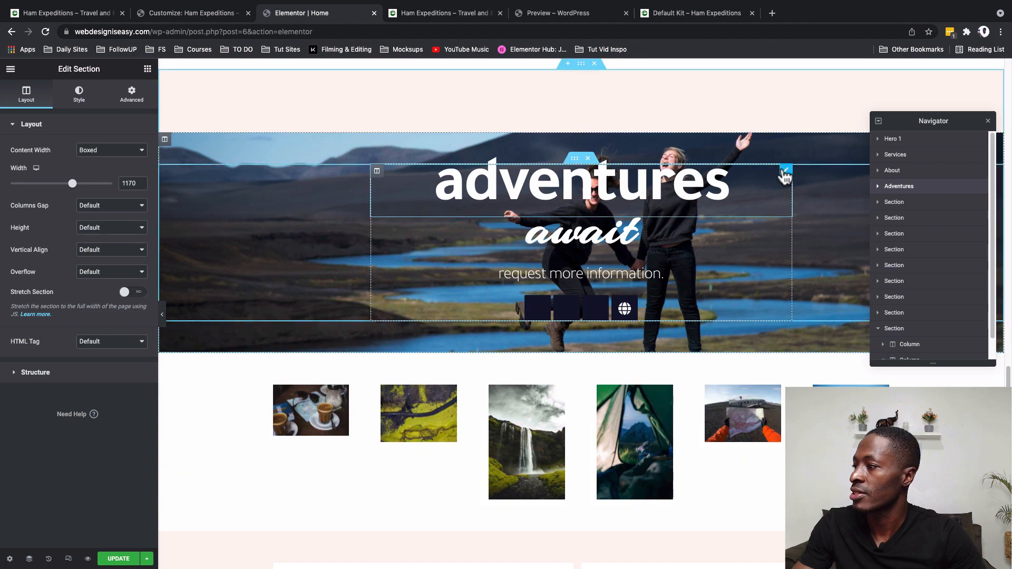
pyautogui.click(784, 171)
pyautogui.rightClick(783, 171)
pyautogui.click(808, 216)
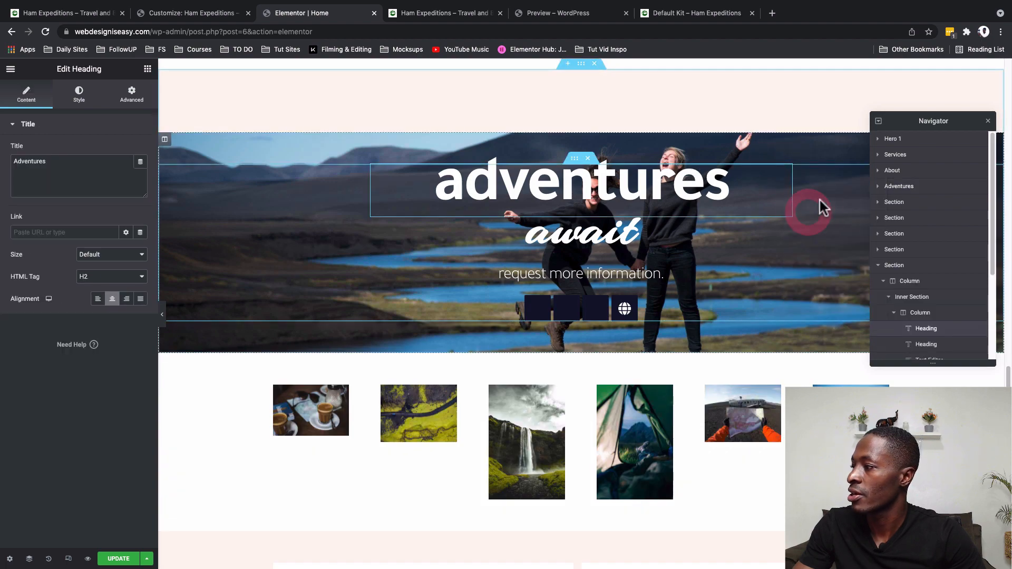
# Step: Add a new single-column section directly above the Adventures section
pyautogui.click(897, 187)
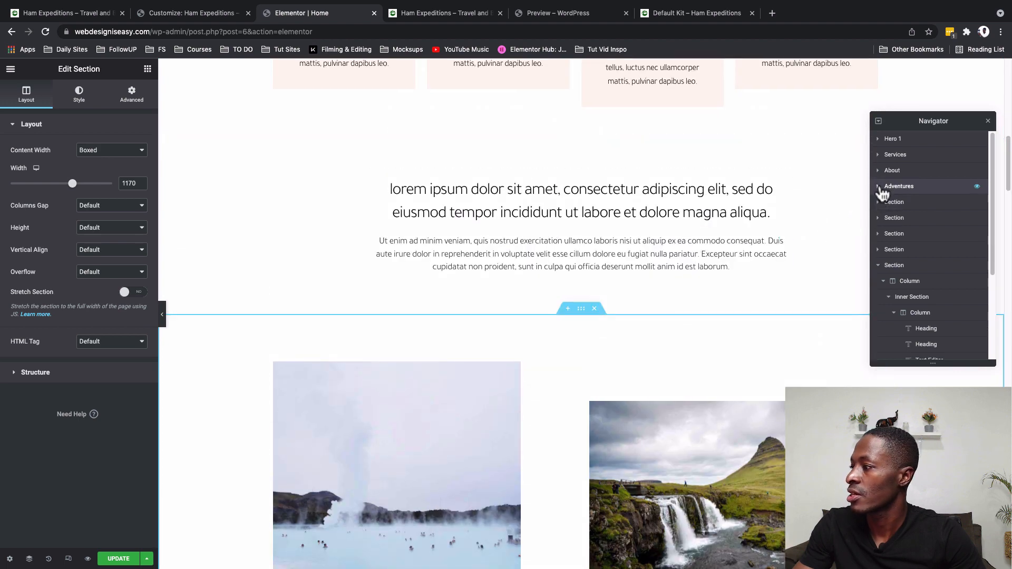
pyautogui.click(878, 187)
pyautogui.scroll(-3, 569, 237)
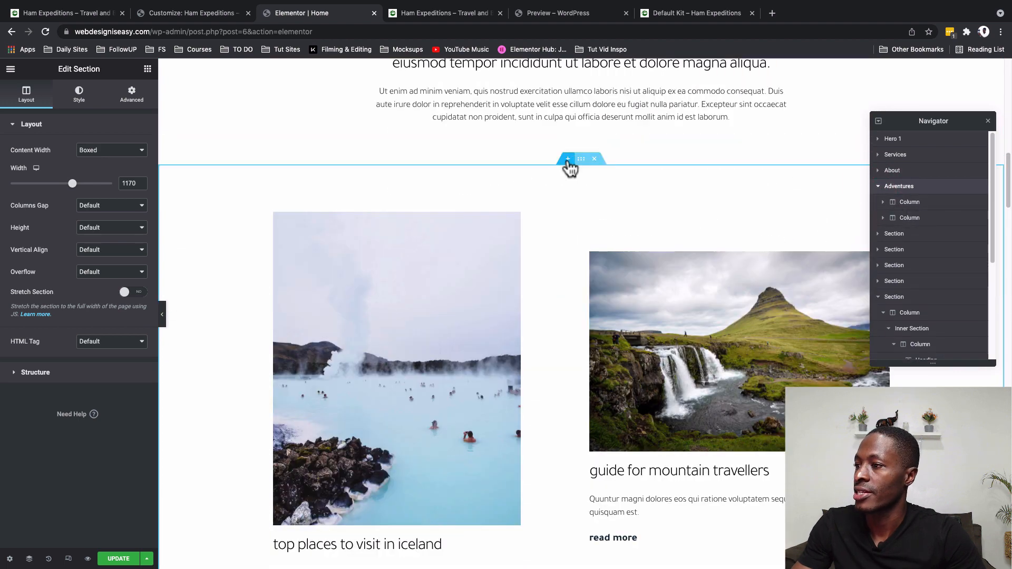
pyautogui.click(568, 166)
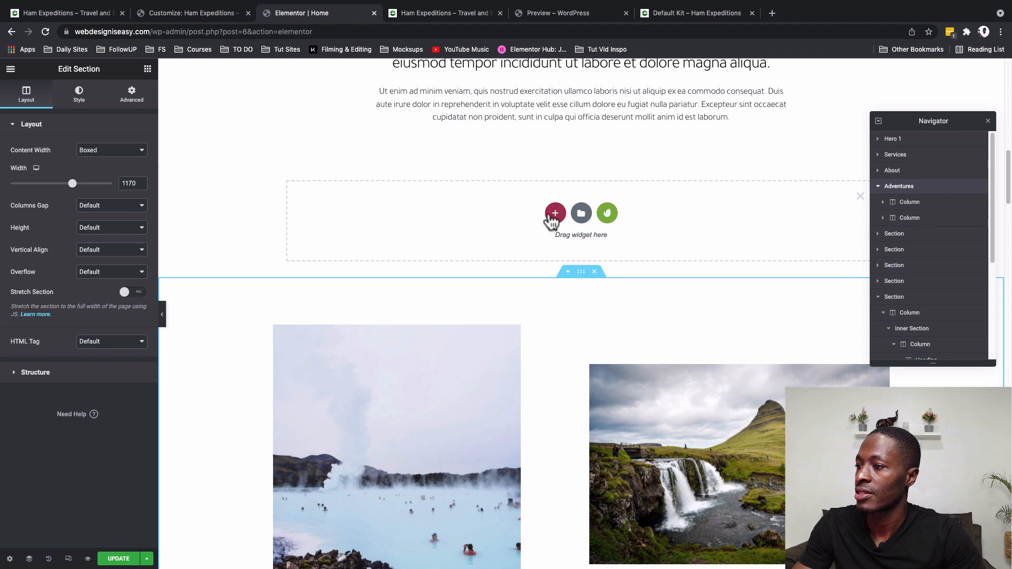
pyautogui.click(555, 214)
pyautogui.click(438, 242)
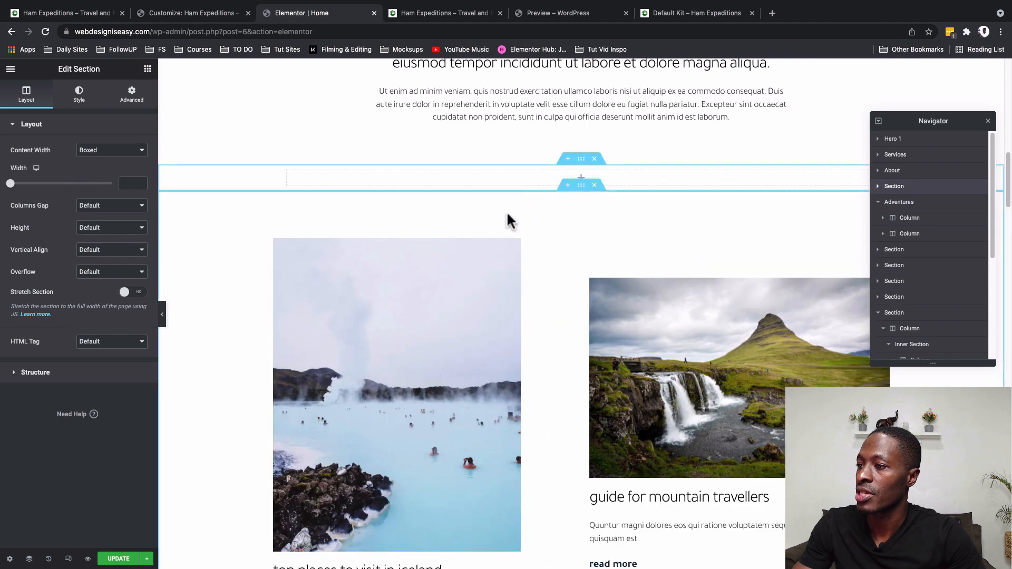
# Step: Paste the copied heading into the new section and set its text color to the global Dark blue
pyautogui.rightClick(521, 181)
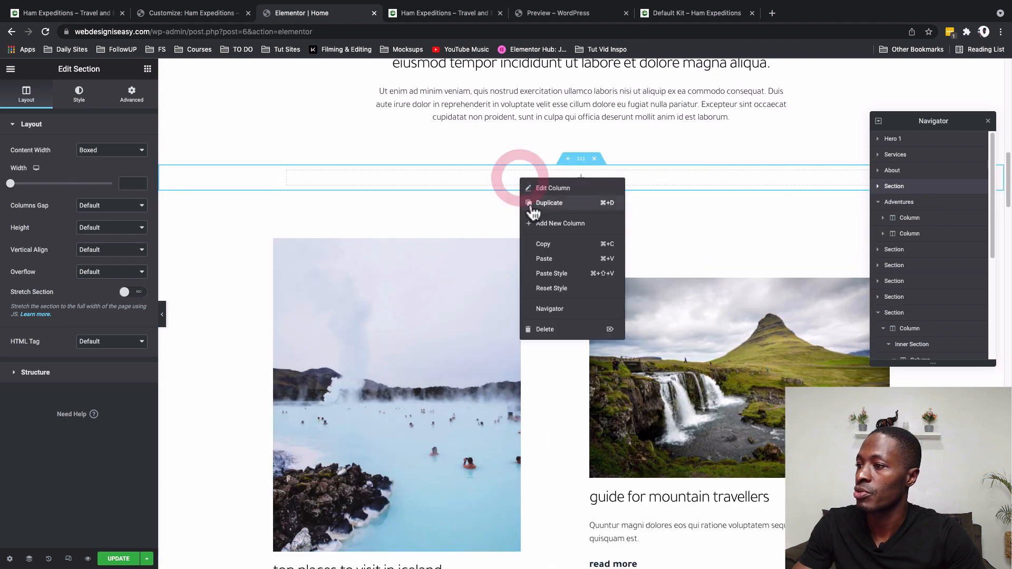
pyautogui.click(548, 259)
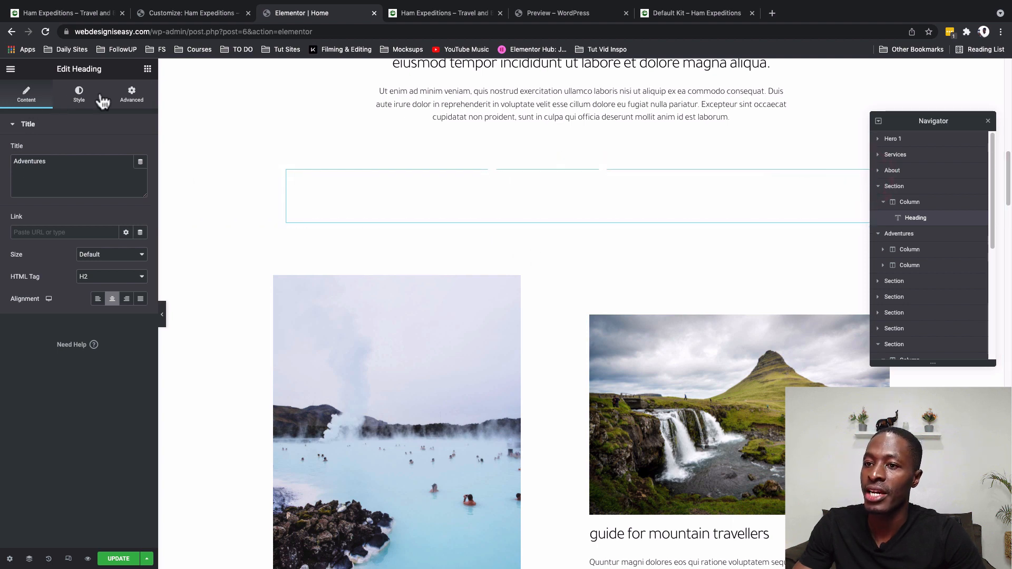
pyautogui.click(82, 97)
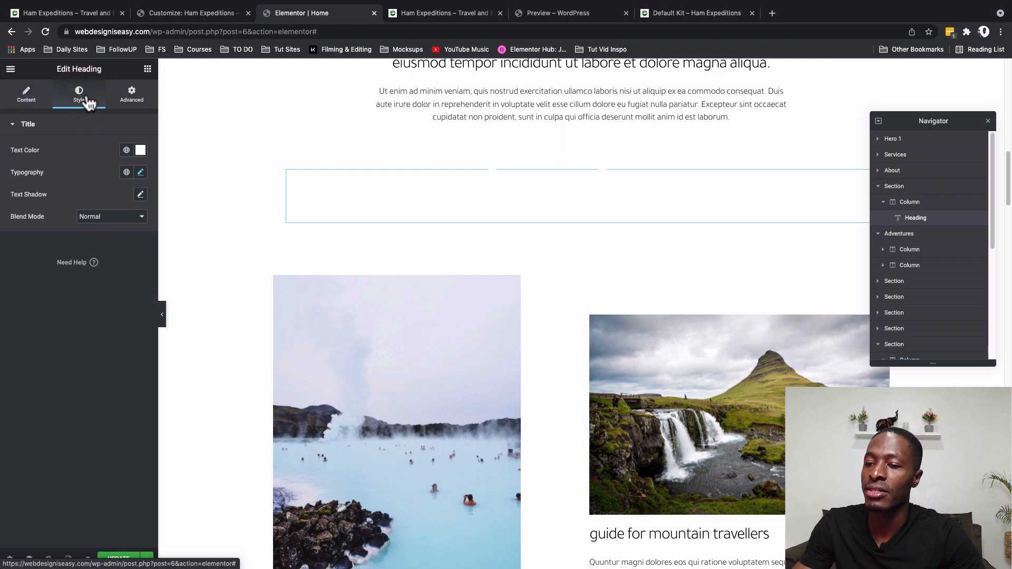
pyautogui.click(126, 150)
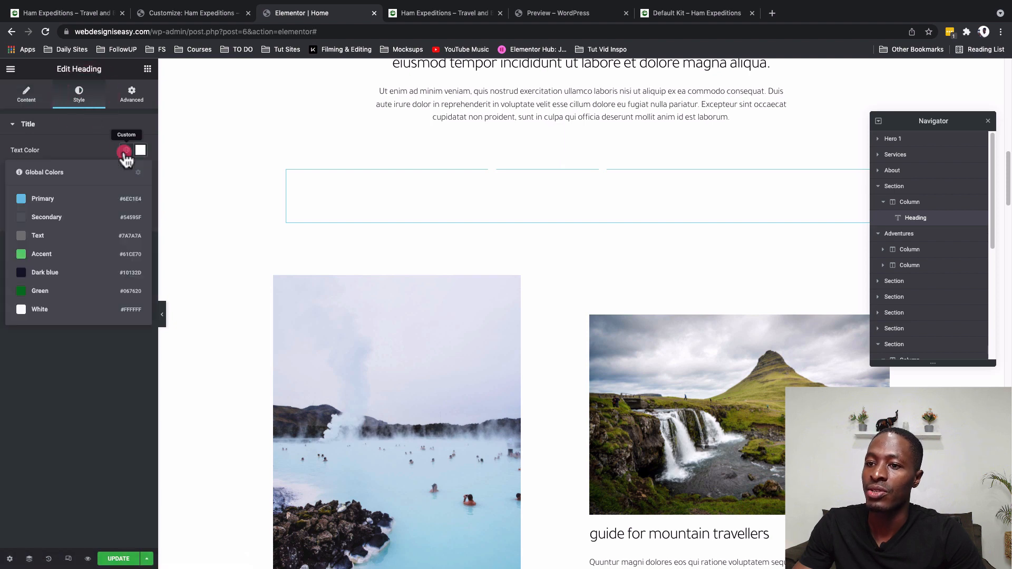
pyautogui.click(63, 279)
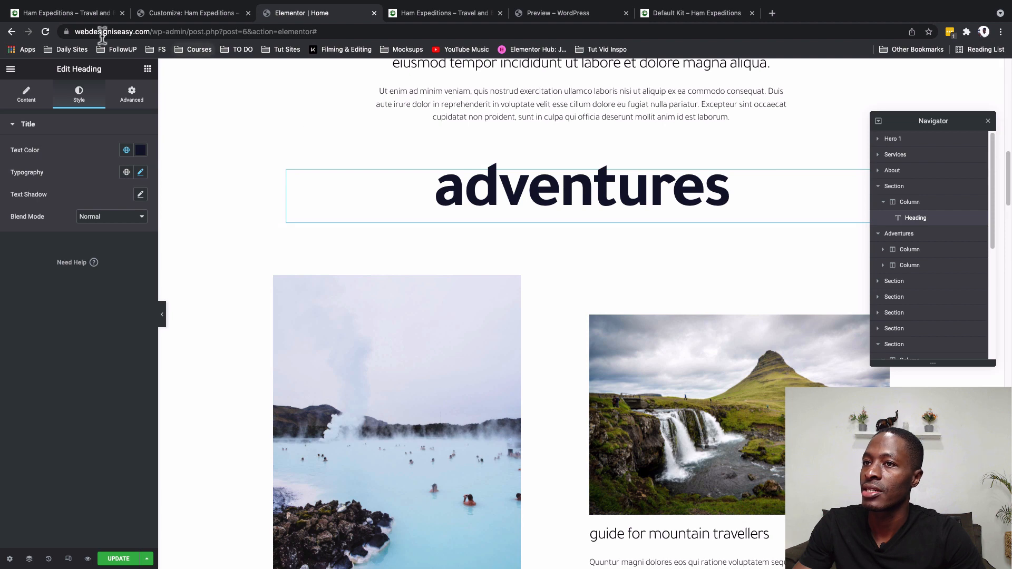
# Step: Compare with the finished site's adventures area and set the Adventures section's top padding to 0 px
pyautogui.click(78, 12)
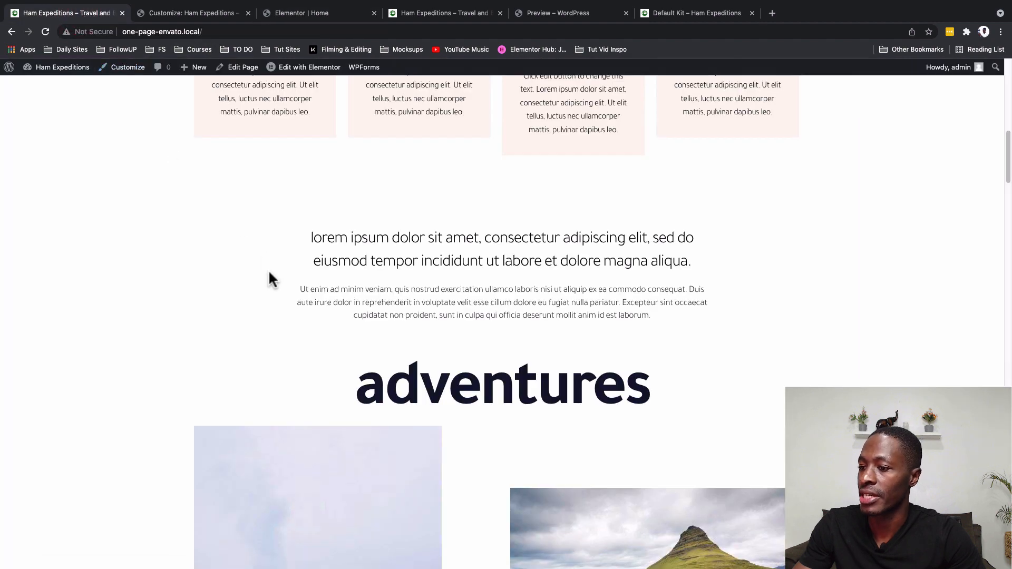
pyautogui.click(299, 15)
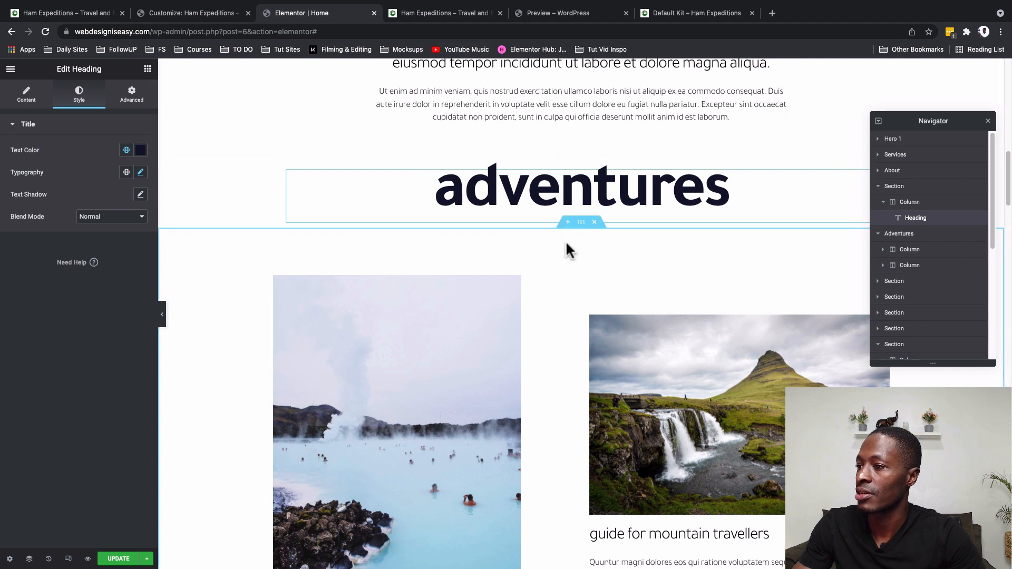
pyautogui.click(580, 224)
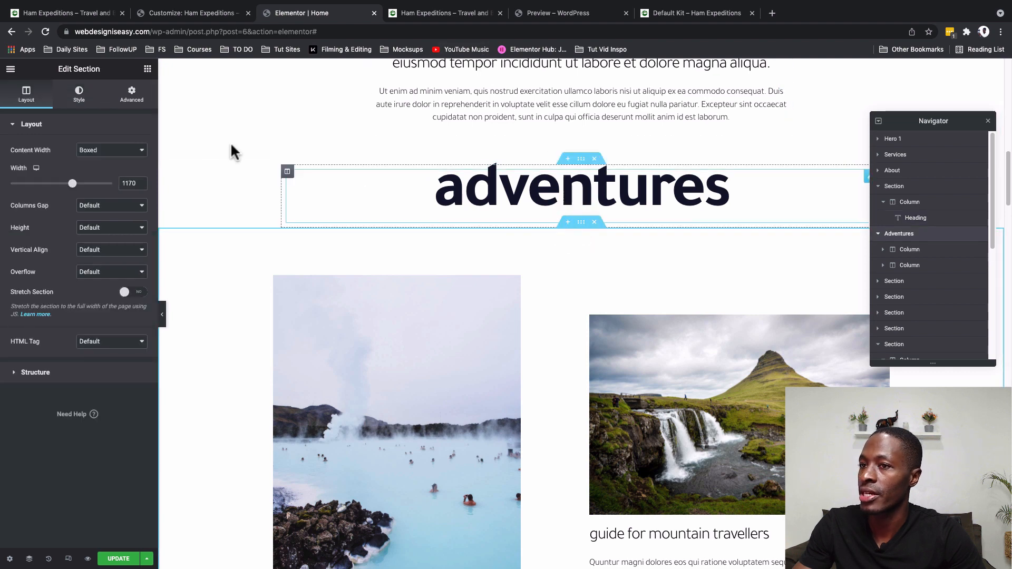
pyautogui.click(132, 100)
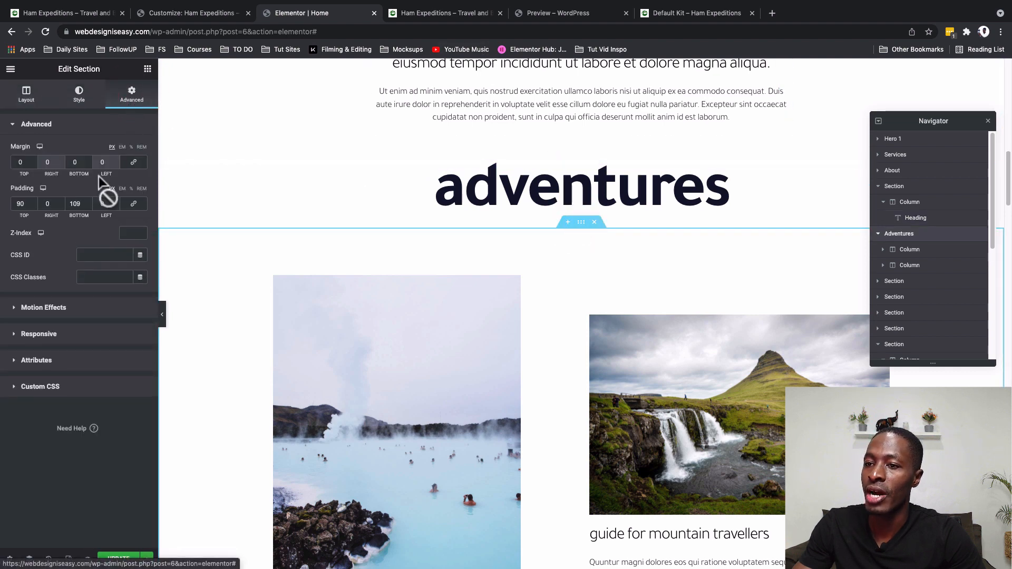
pyautogui.doubleClick(19, 204)
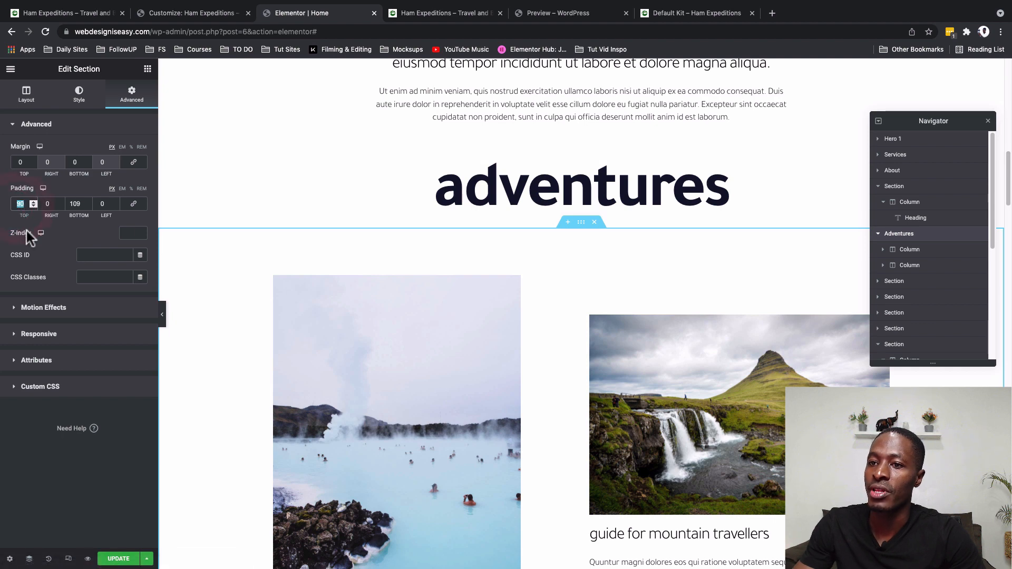
pyautogui.write('0')
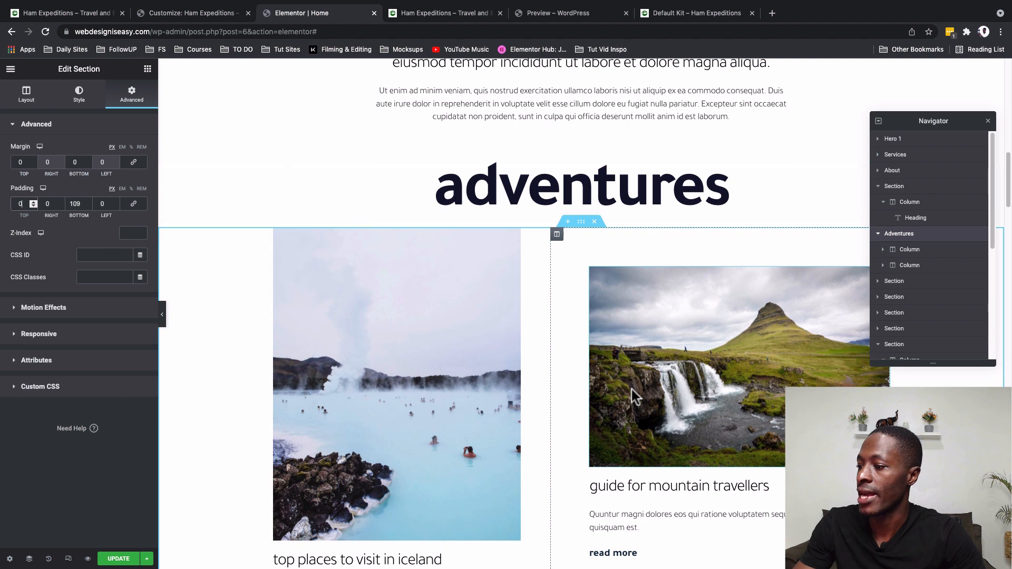
# Step: Examine the first inner section of the Destinations map and its three columns, and dock the Navigator beside the page
pyautogui.scroll(-2, 632, 390)
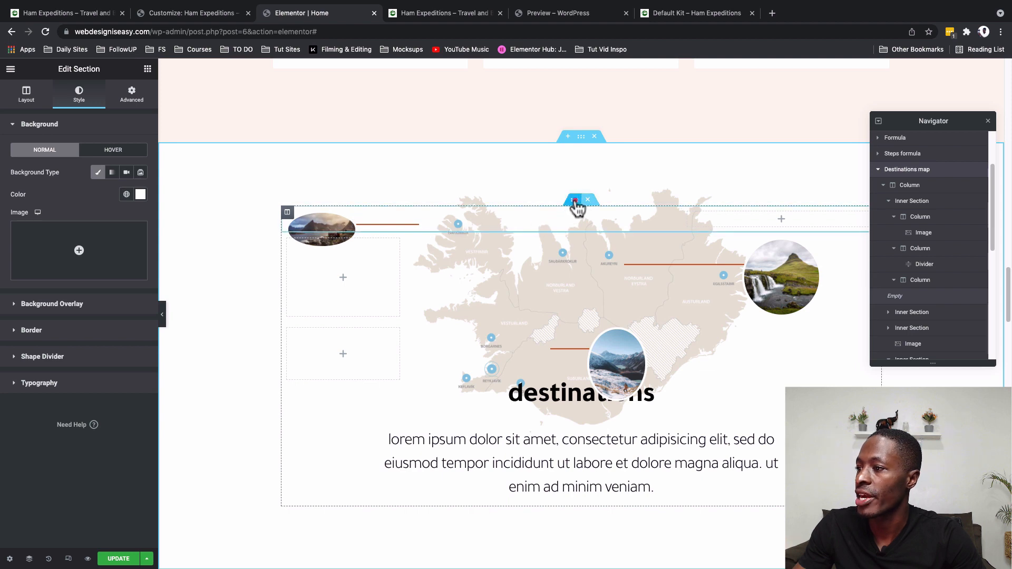
pyautogui.click(522, 222)
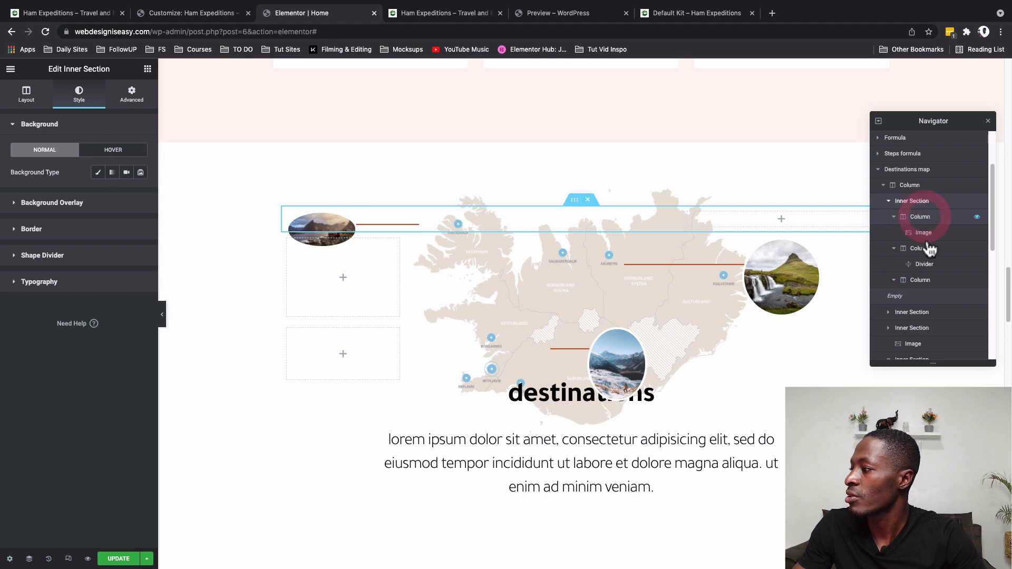
pyautogui.click(922, 216)
pyautogui.click(930, 248)
pyautogui.click(930, 281)
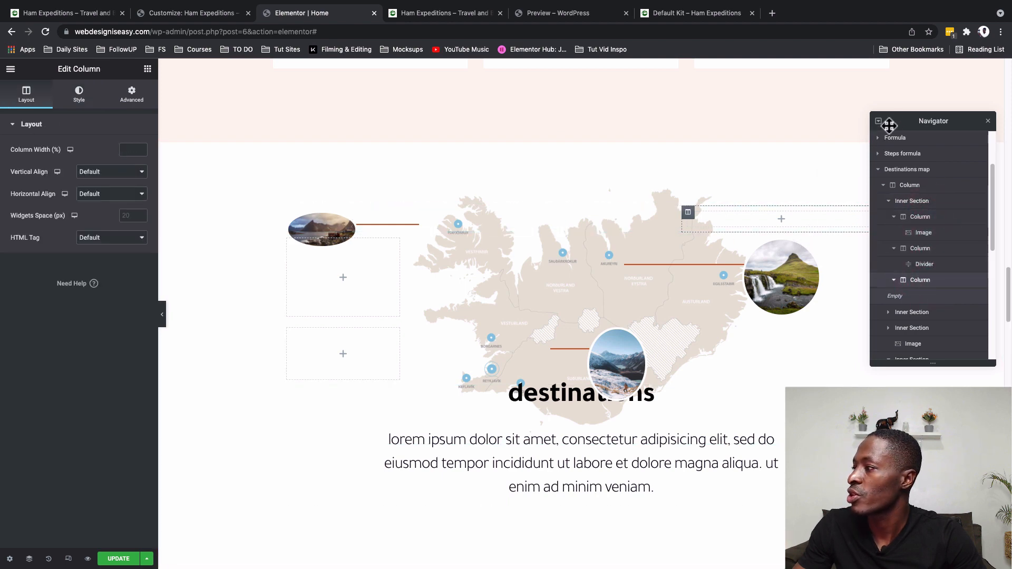
pyautogui.moveTo(902, 121); pyautogui.dragTo(964, 119)
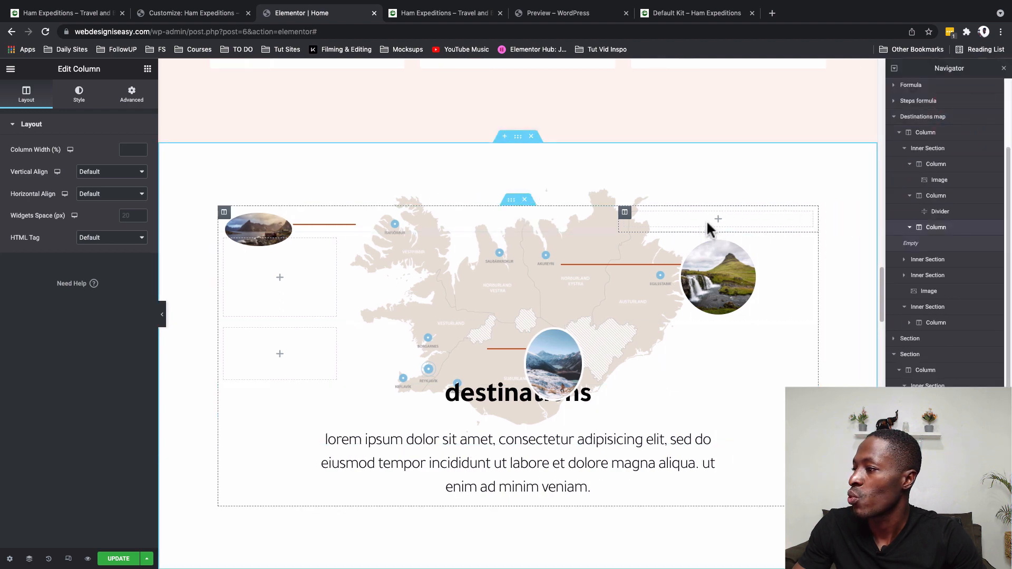
# Step: Examine the columns and the remaining inner sections that hold the images and divider lines over the map
pyautogui.click(624, 213)
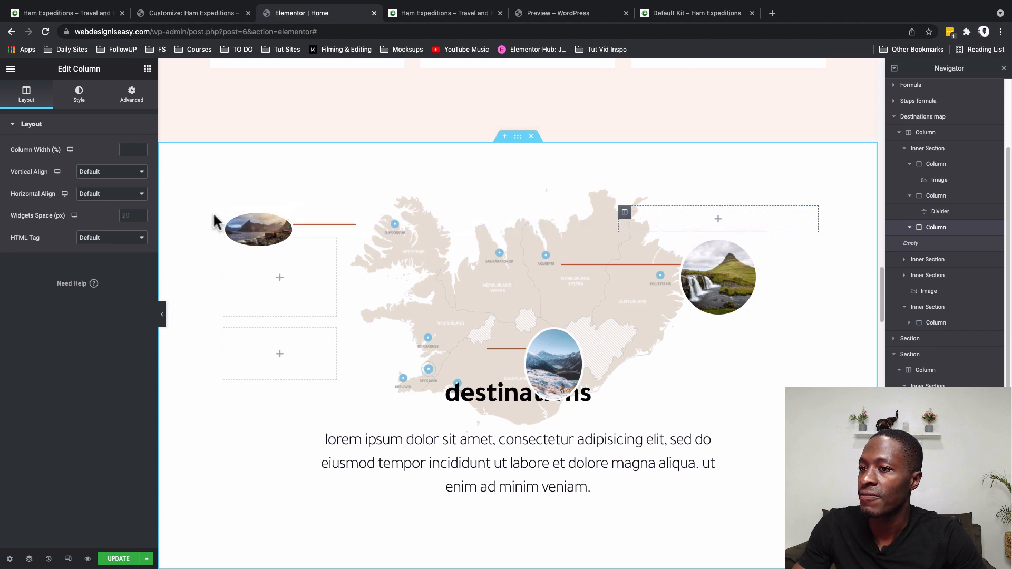
pyautogui.click(226, 215)
pyautogui.click(295, 213)
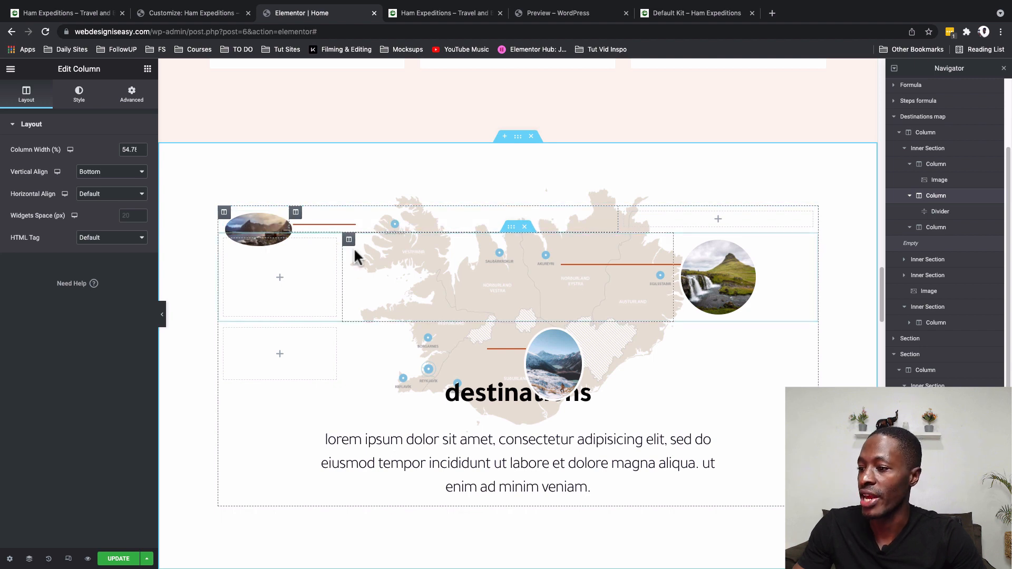
pyautogui.click(513, 232)
pyautogui.click(512, 232)
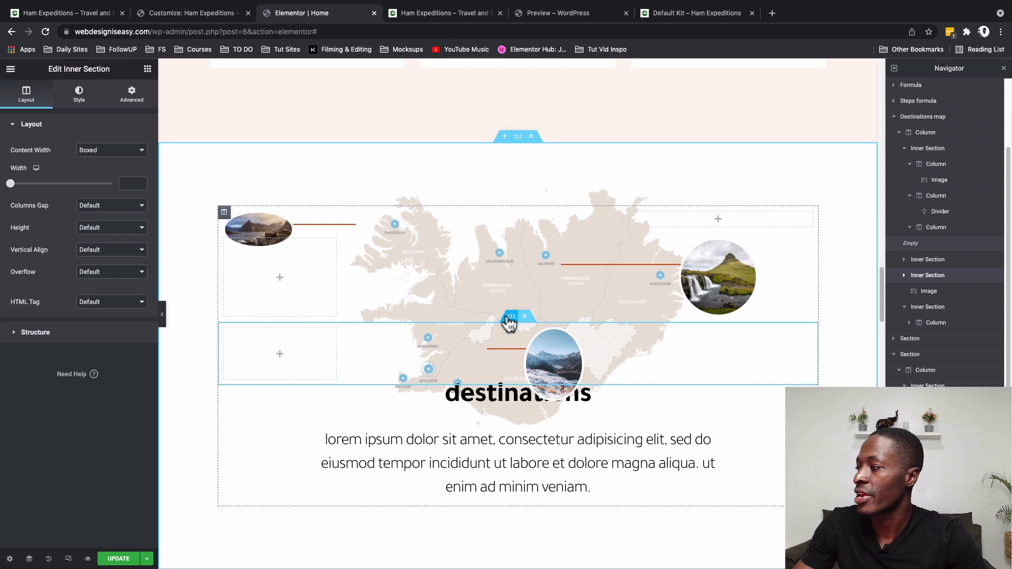
pyautogui.click(508, 318)
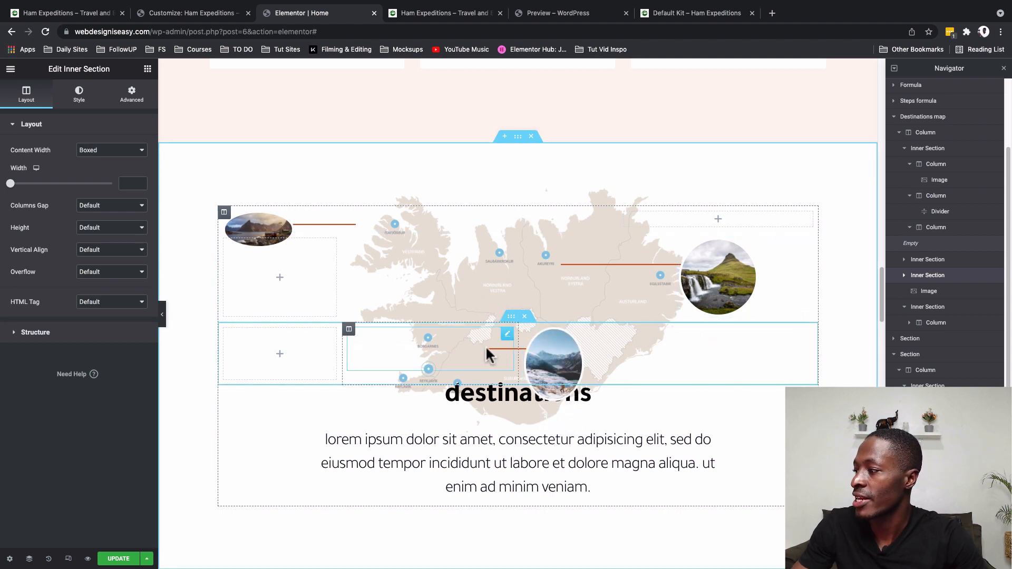
# Step: Set the top padding of the Destinations heading below the map to 56 px
pyautogui.click(514, 396)
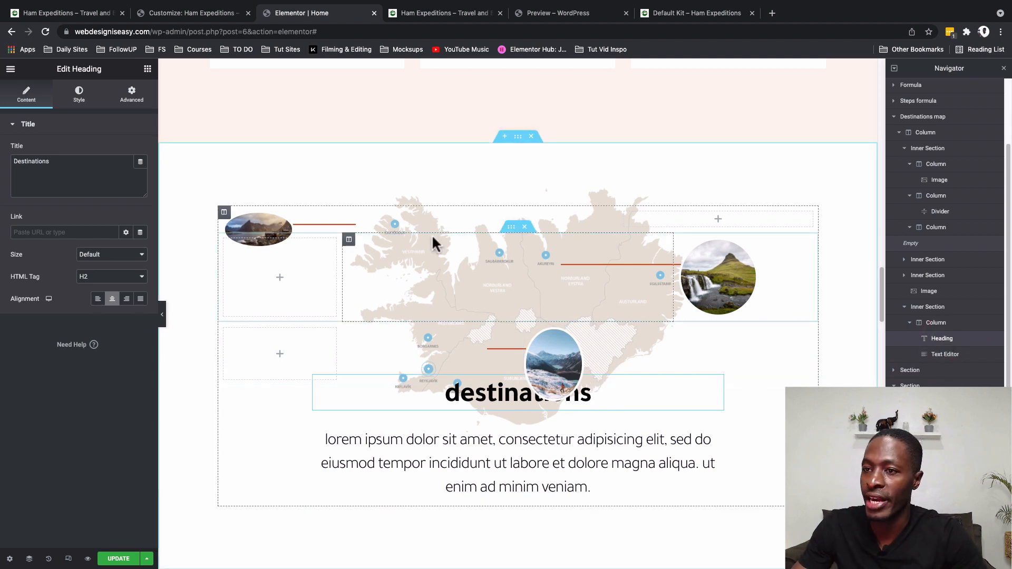
pyautogui.click(131, 95)
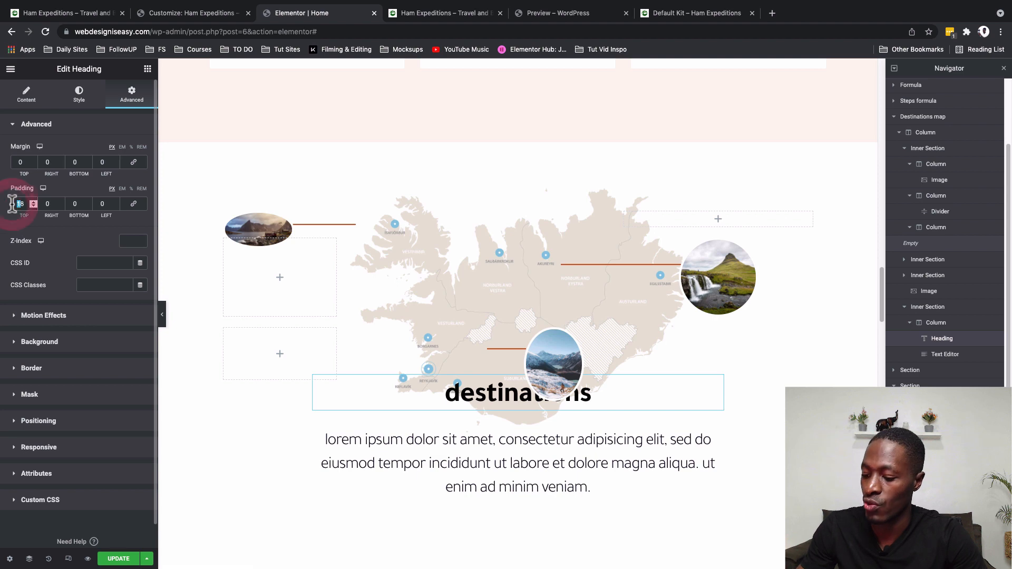
pyautogui.write('5')
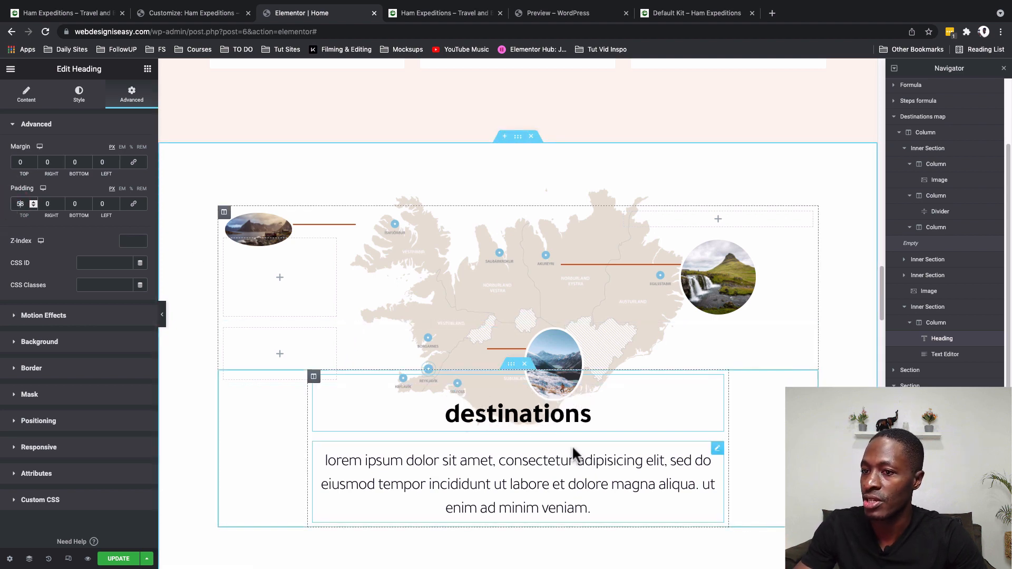
# Step: Replace the image under the "your guide" heading with the portrait of the seated man in a black T-shirt
pyautogui.scroll(-1, 572, 445)
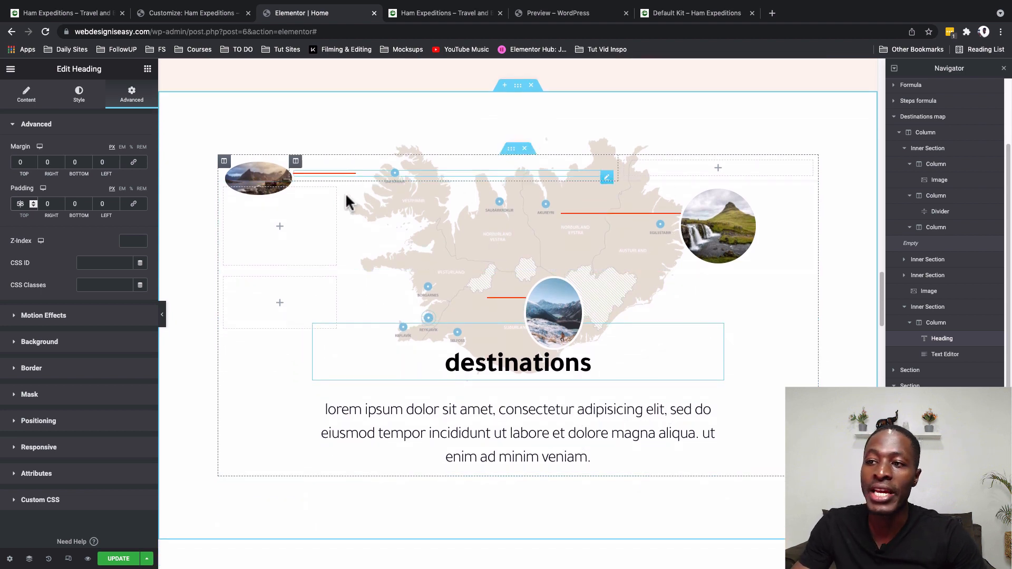
pyautogui.scroll(-7, 556, 283)
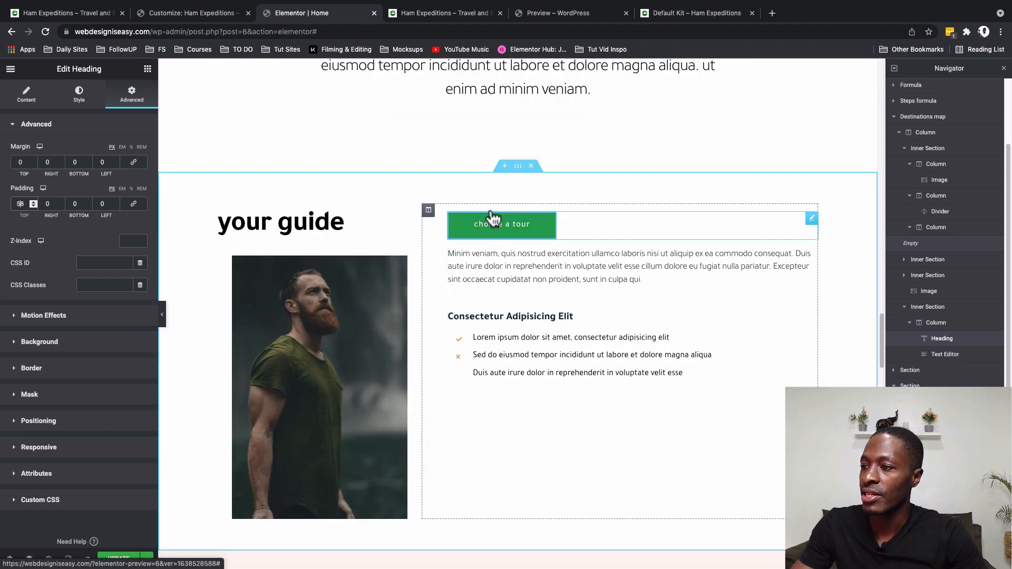
pyautogui.scroll(-1, 482, 271)
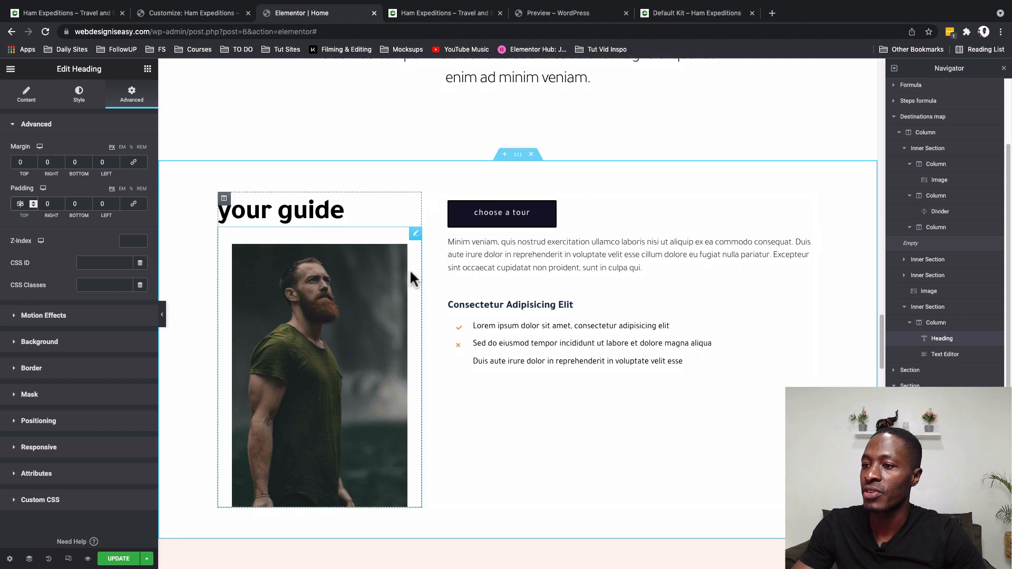
pyautogui.click(418, 238)
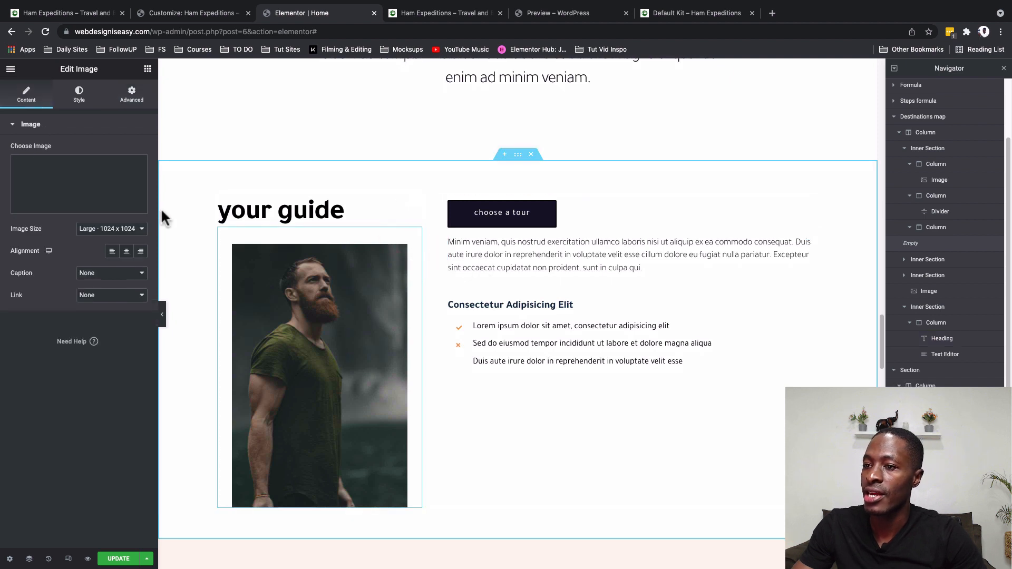
pyautogui.click(50, 154)
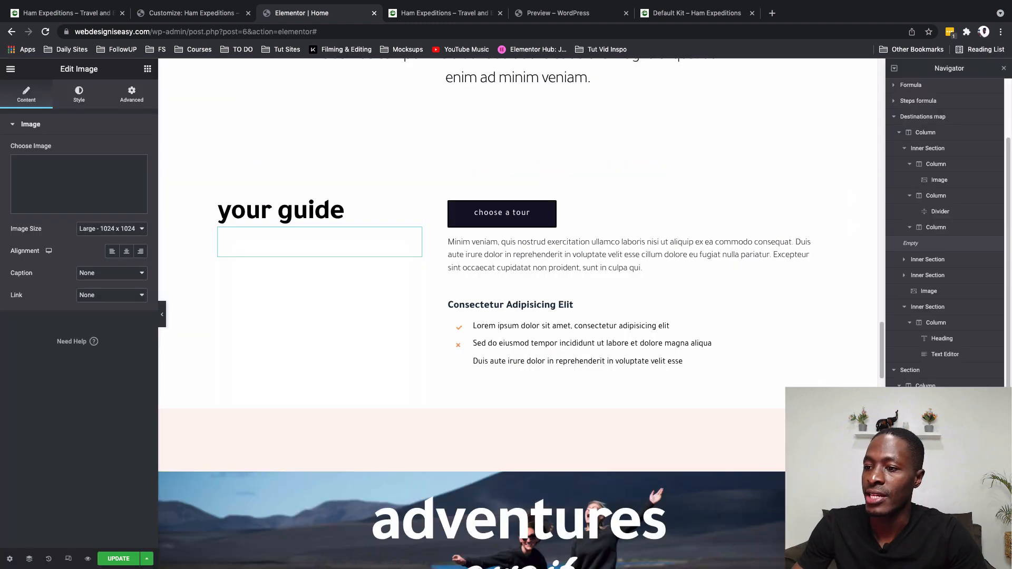
# Step: Set the guide image's width to 100%
pyautogui.click(79, 103)
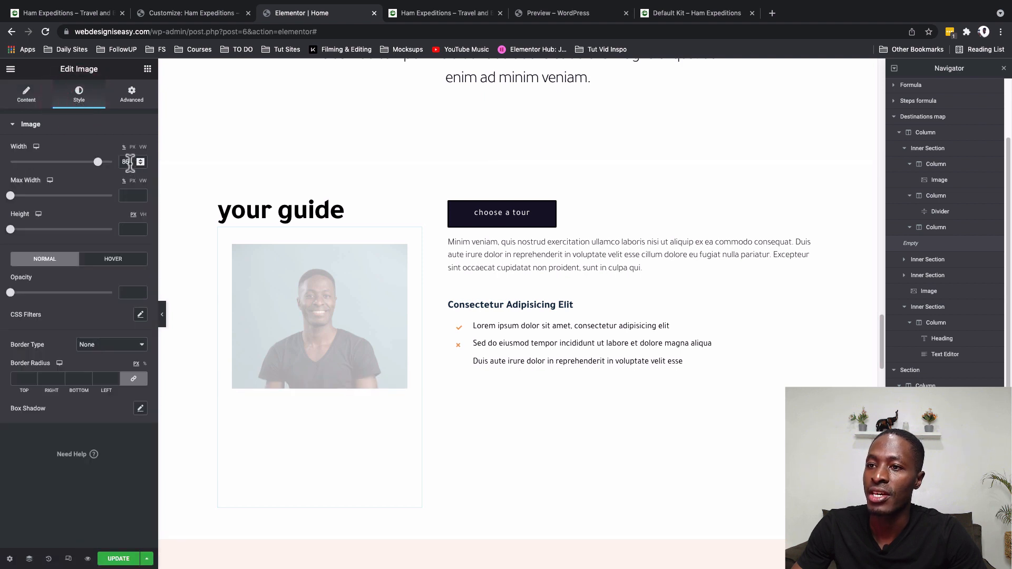
pyautogui.click(92, 164)
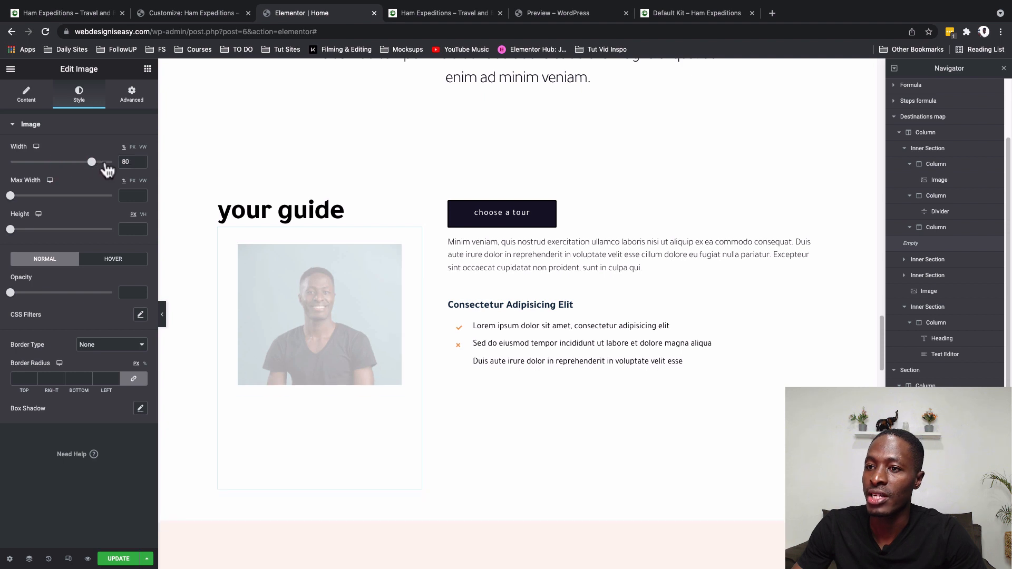
pyautogui.moveTo(93, 164); pyautogui.dragTo(117, 162)
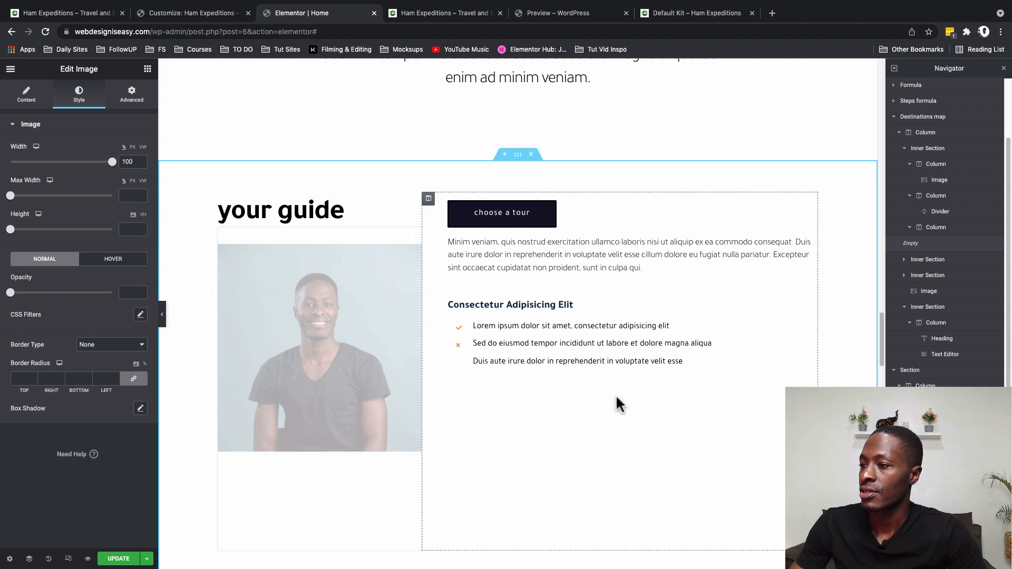
# Step: Set the vertical alignment of the "your guide" section to Middle and check the resulting layout
pyautogui.scroll(-1, 618, 404)
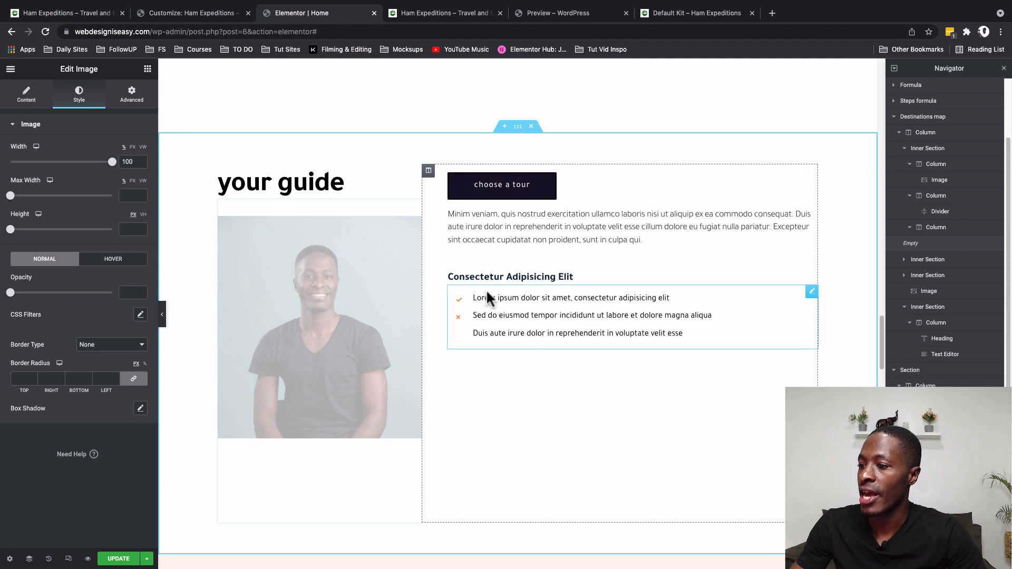
pyautogui.click(519, 128)
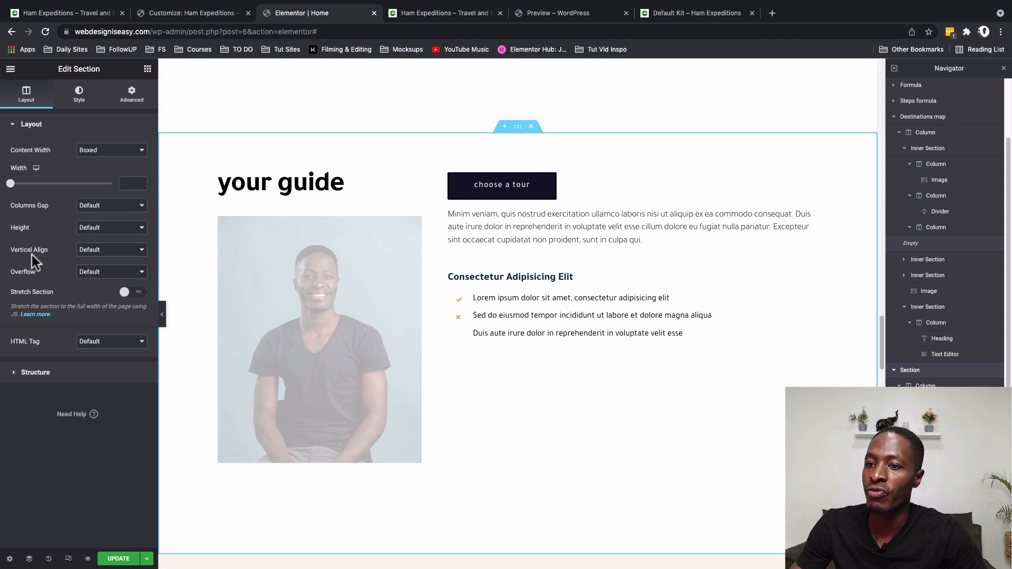
pyautogui.click(92, 250)
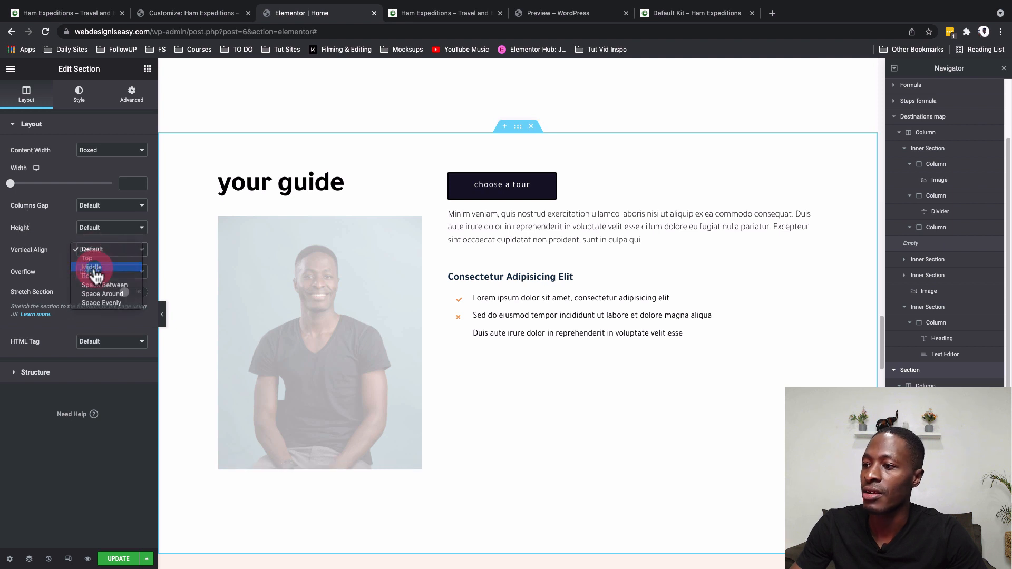
pyautogui.click(93, 268)
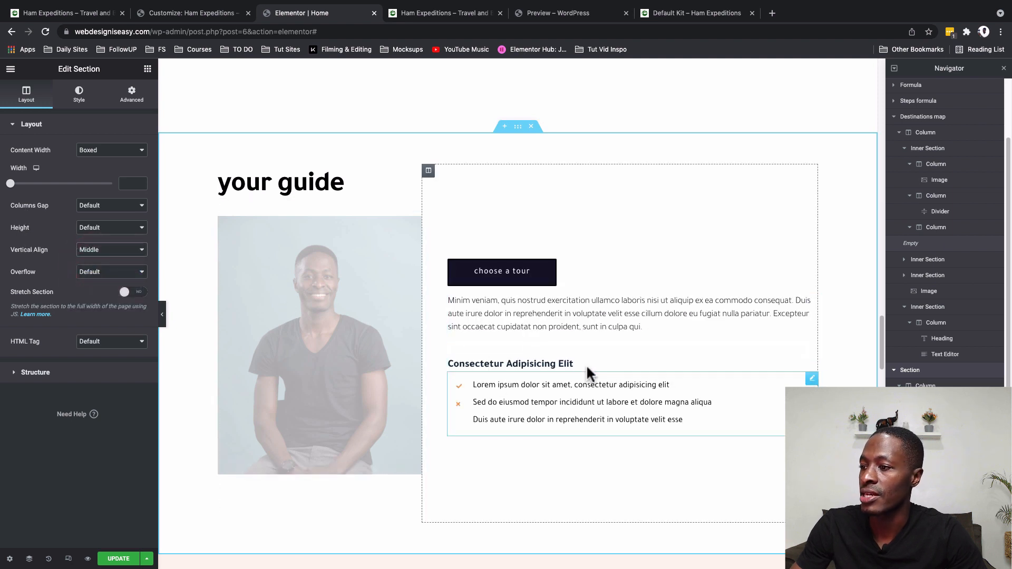
pyautogui.scroll(-3, 527, 391)
pyautogui.scroll(2, 526, 390)
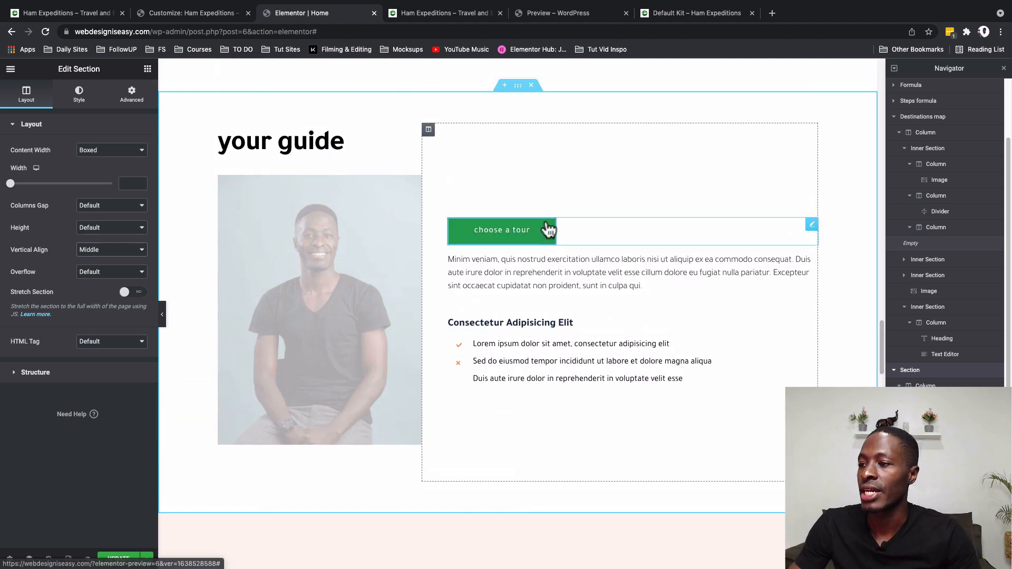
# Step: Name the guide section "Your guide" and move it directly above the Co location section in the page order
pyautogui.click(518, 87)
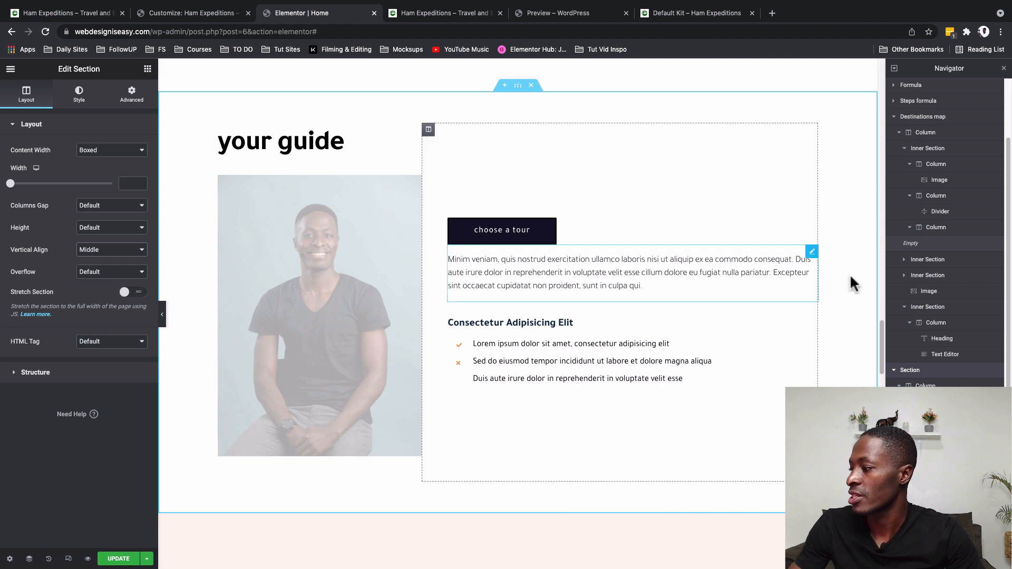
pyautogui.click(894, 372)
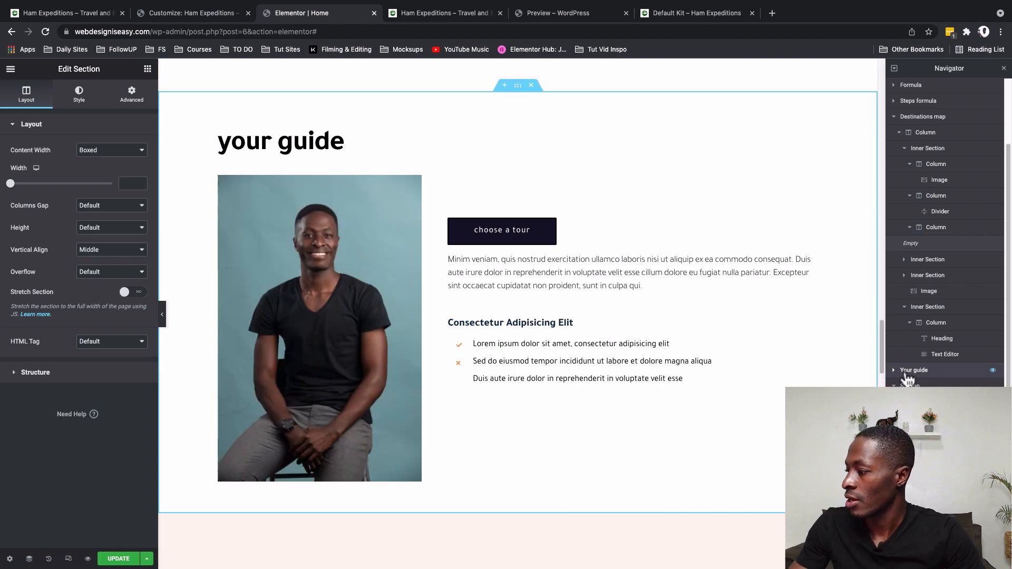
pyautogui.click(894, 386)
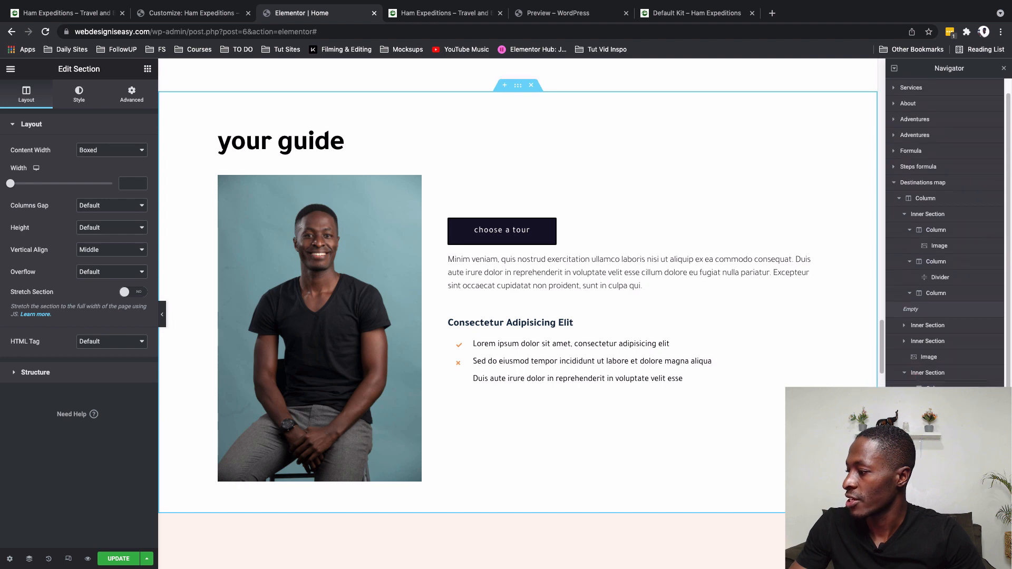
pyautogui.moveTo(926, 263); pyautogui.dragTo(922, 283)
pyautogui.click(922, 279)
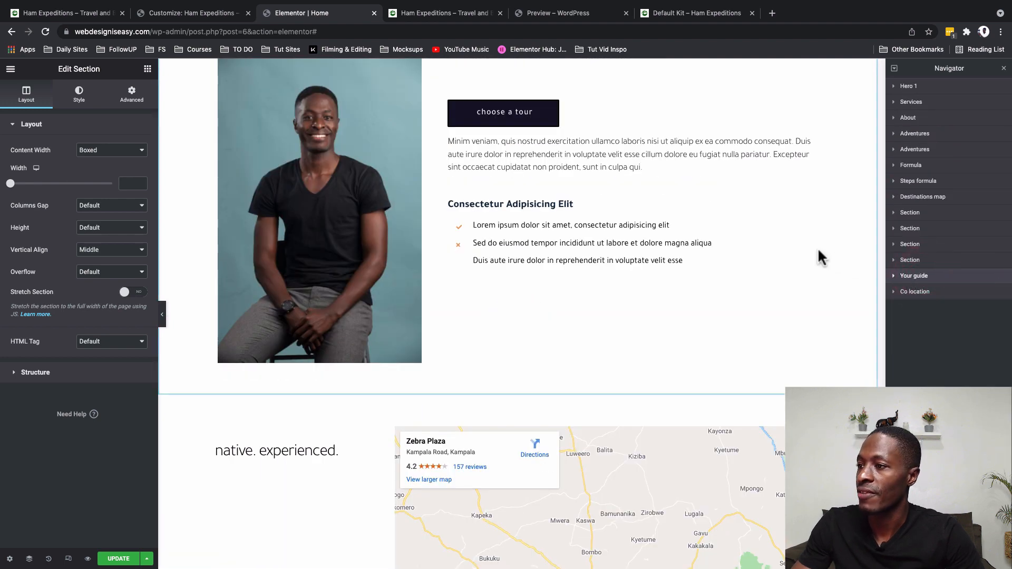
# Step: Examine the sections around Your guide and compare the gap above the location map with the finished site
pyautogui.scroll(4, 638, 204)
pyautogui.scroll(-2, 635, 205)
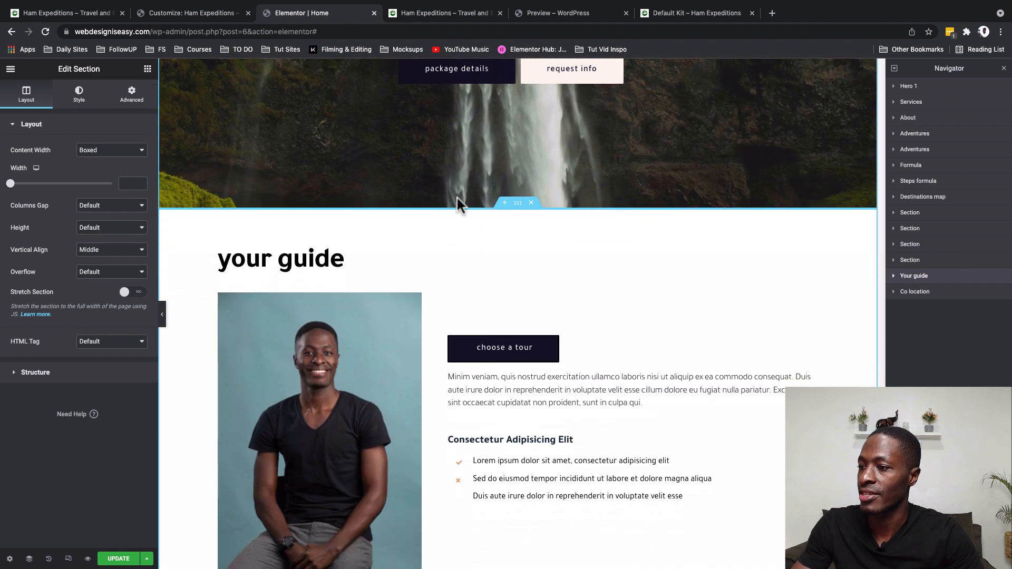
pyautogui.scroll(-7, 543, 309)
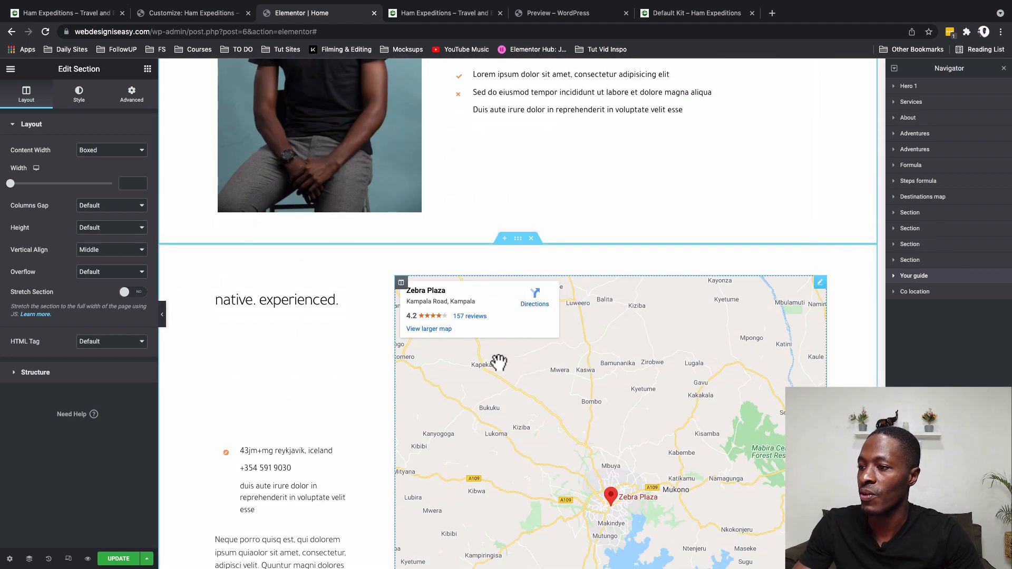
pyautogui.scroll(-1, 522, 338)
pyautogui.press('super+1')
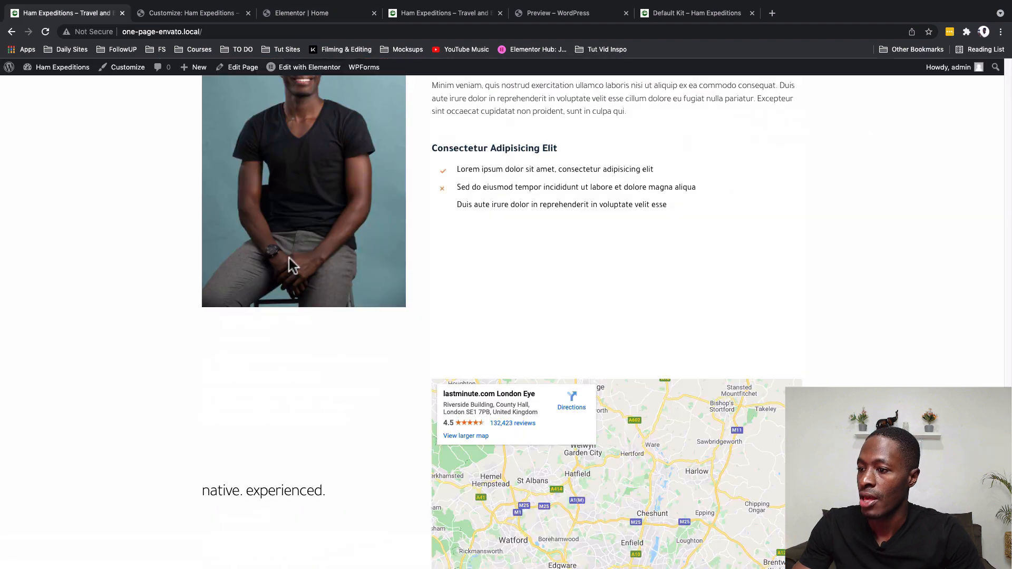
pyautogui.scroll(-3, 289, 255)
pyautogui.scroll(5, 321, 206)
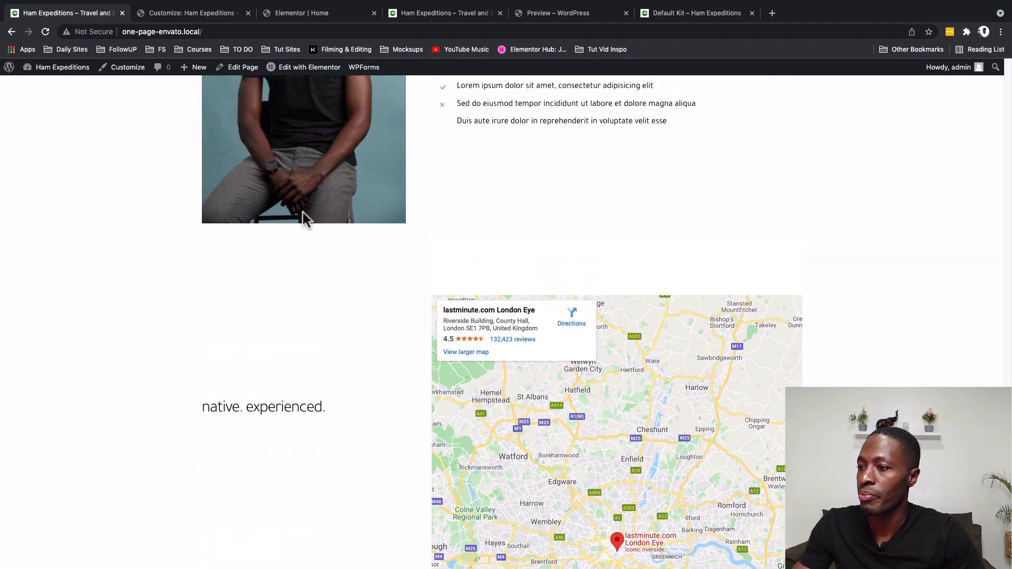
pyautogui.press('super+3')
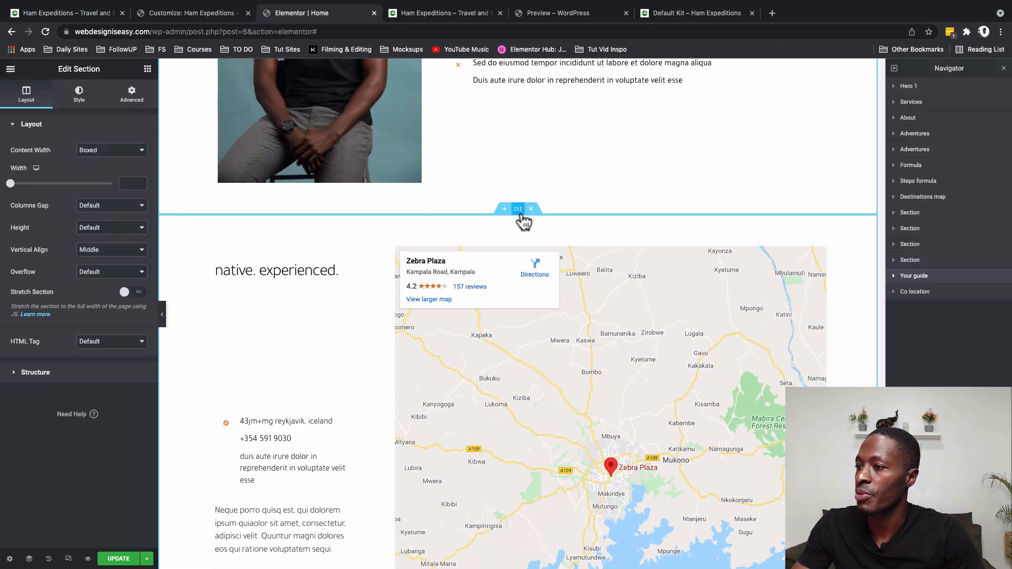
# Step: Set the Co location section's top padding to 0 px
pyautogui.click(520, 211)
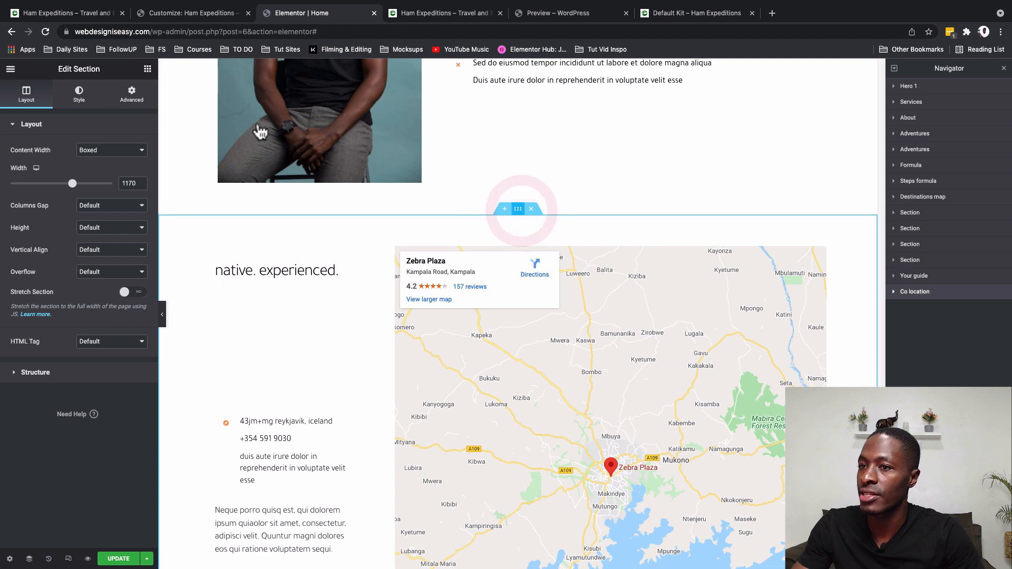
pyautogui.click(132, 96)
pyautogui.doubleClick(18, 204)
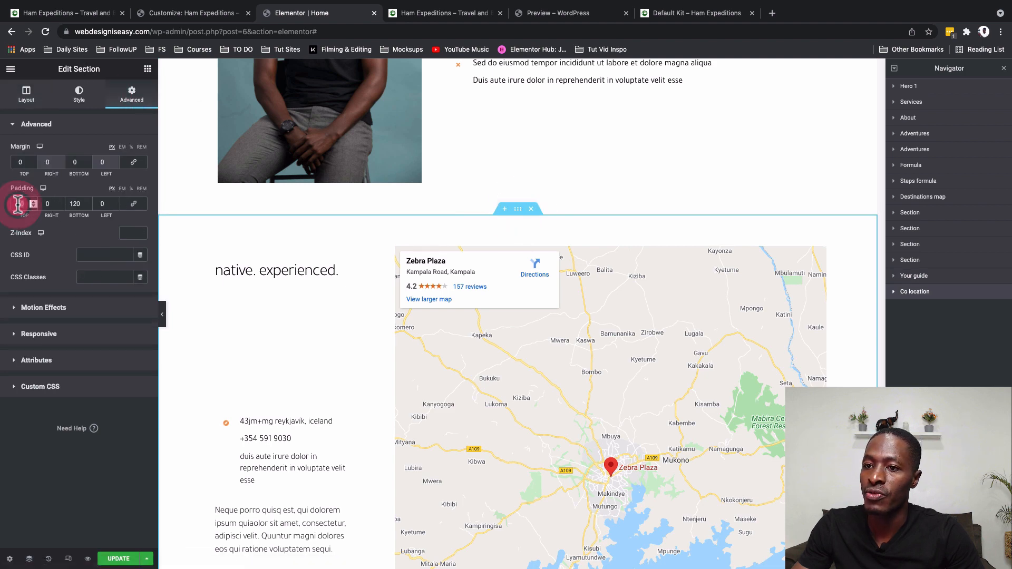
pyautogui.write('0')
# Step: Compare the space below the map with the finished site, set the Co location section's bottom padding to 0 px, and save the page
pyautogui.scroll(-6, 211, 272)
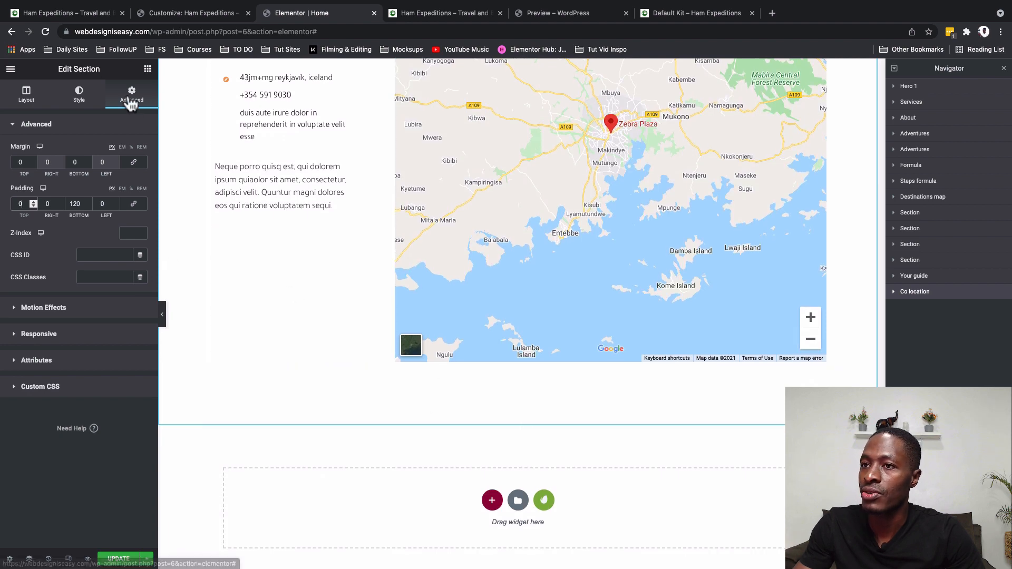
pyautogui.click(77, 17)
pyautogui.scroll(-5, 251, 352)
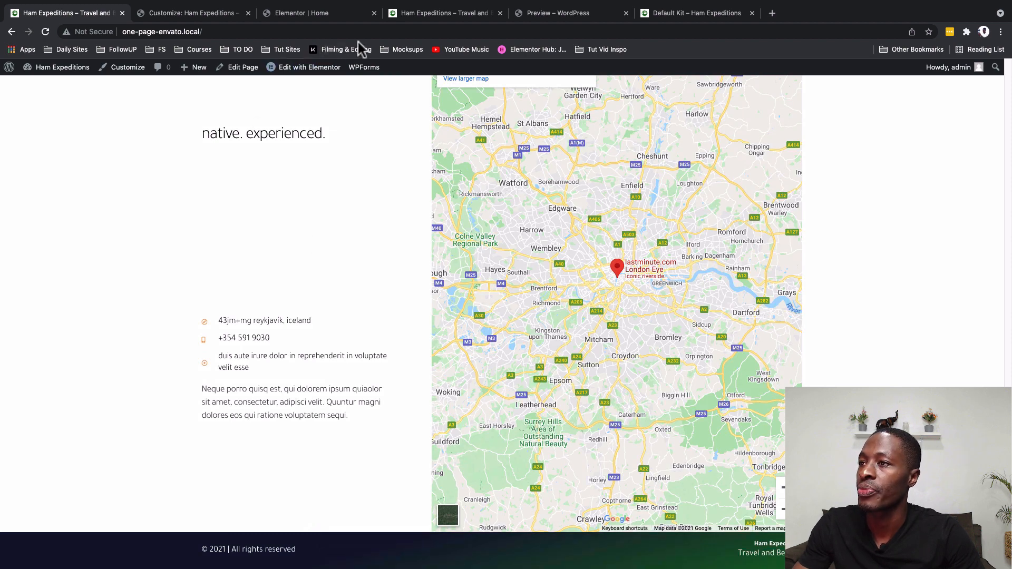
pyautogui.click(288, 21)
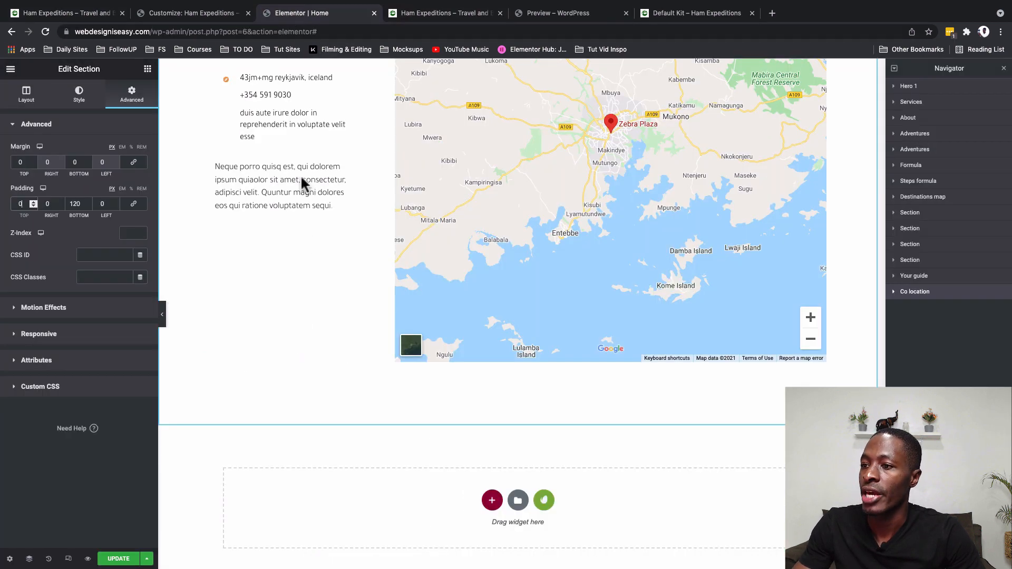
pyautogui.doubleClick(76, 206)
pyautogui.write('0')
pyautogui.click(124, 562)
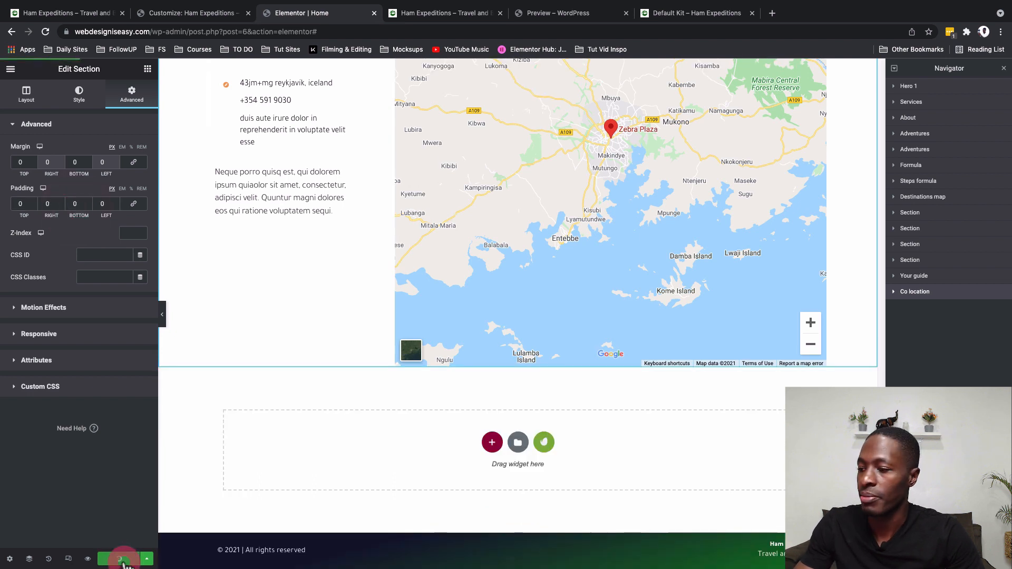
# Step: Review the guide portrait, location map and footer spacing in the page preview
pyautogui.click(409, 13)
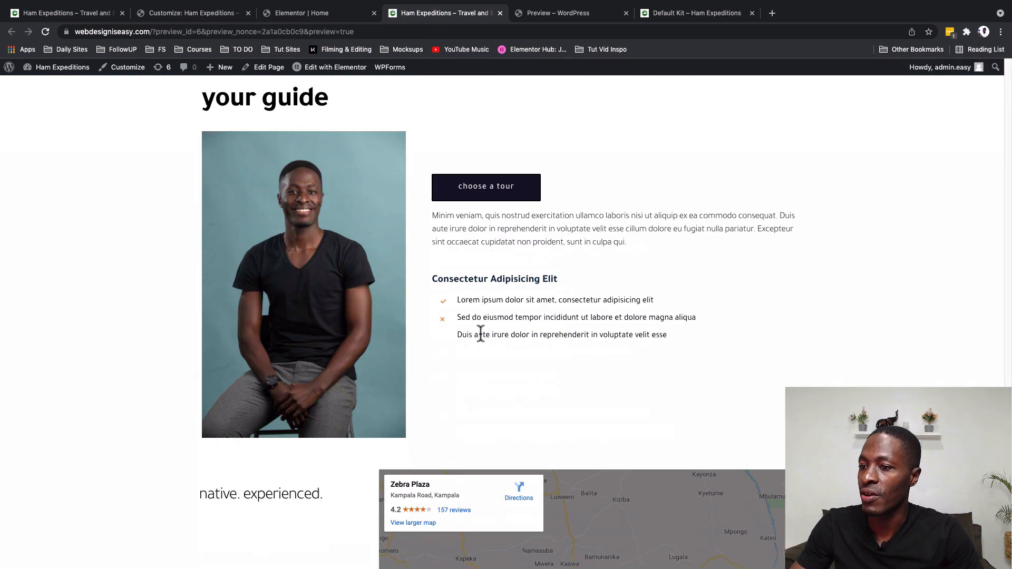
pyautogui.scroll(-6, 508, 320)
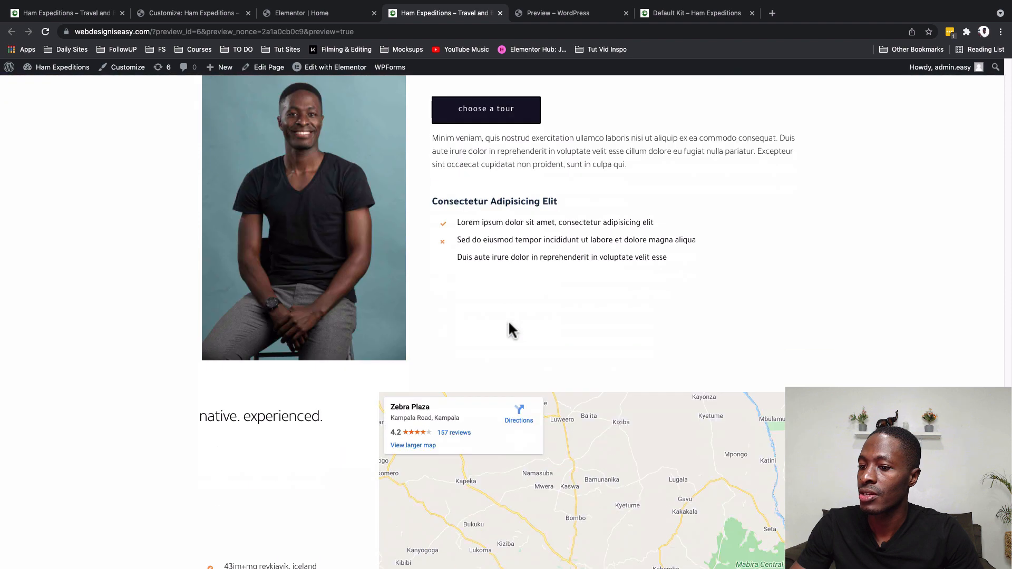
pyautogui.scroll(-2, 310, 356)
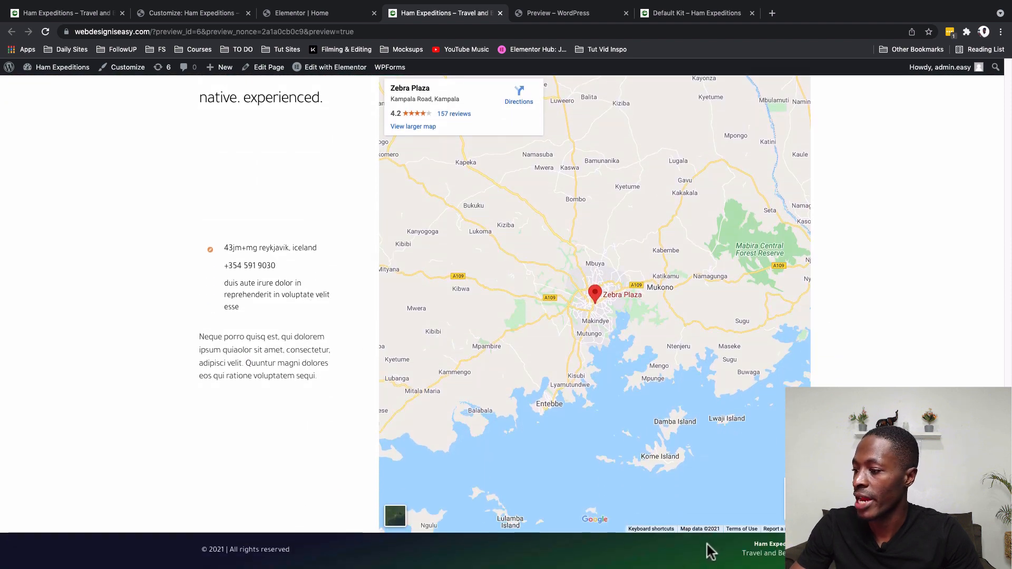
pyautogui.scroll(4, 506, 321)
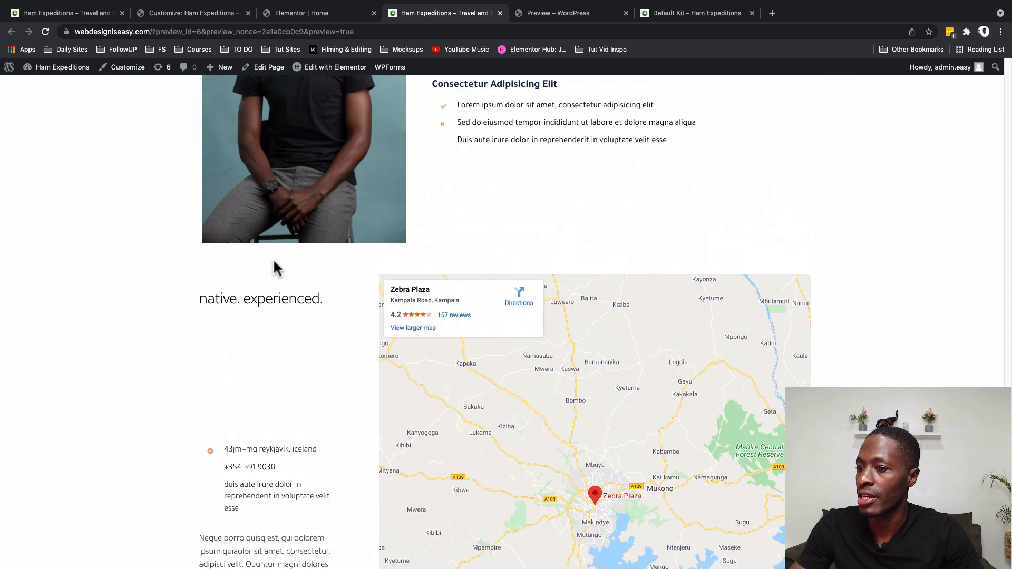
pyautogui.scroll(-4, 354, 470)
pyautogui.scroll(2, 354, 469)
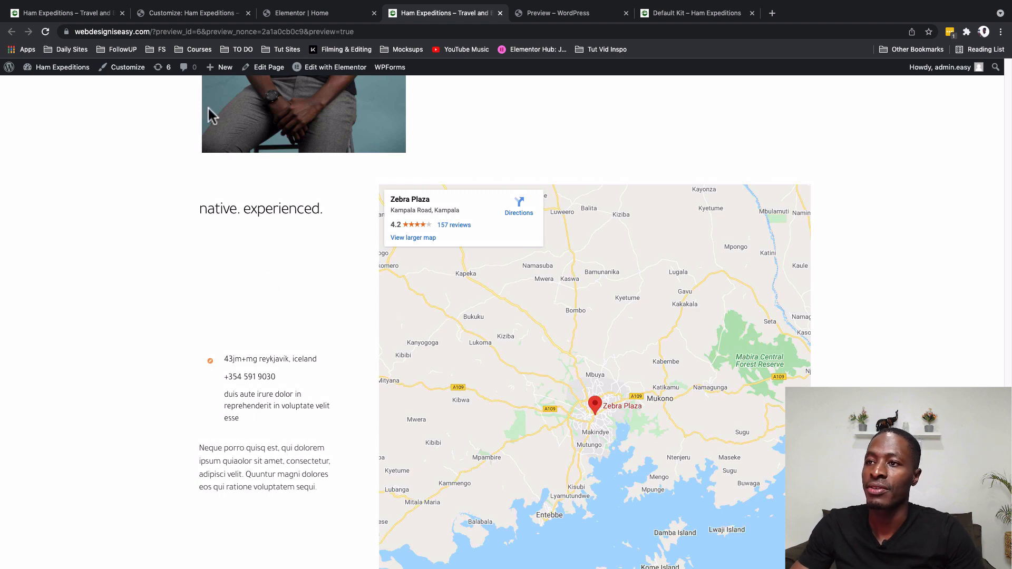
# Step: Open the paragraph beneath the Co location contact details for editing and select all of its text
pyautogui.click(271, 13)
pyautogui.scroll(1, 311, 224)
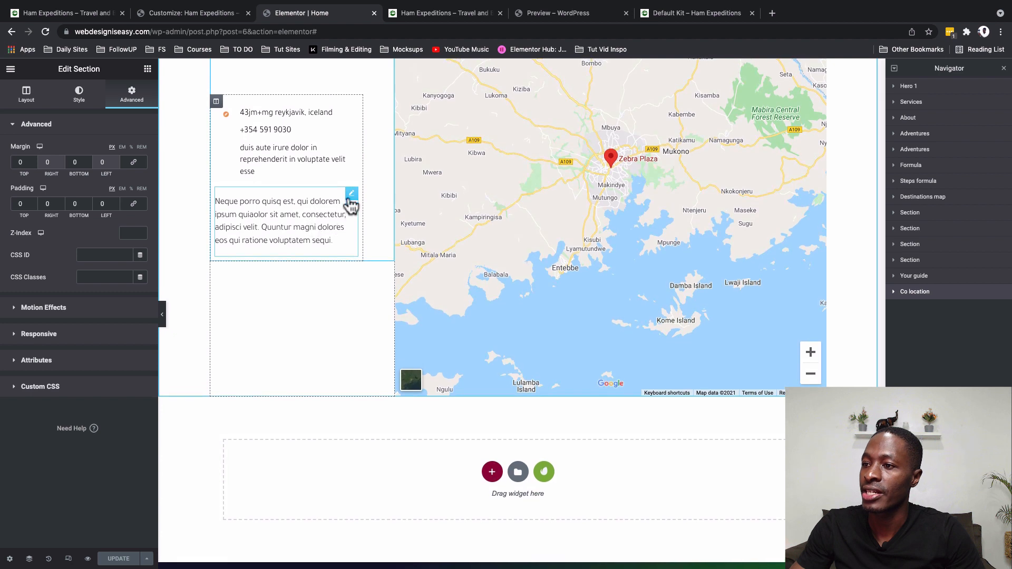
pyautogui.click(351, 192)
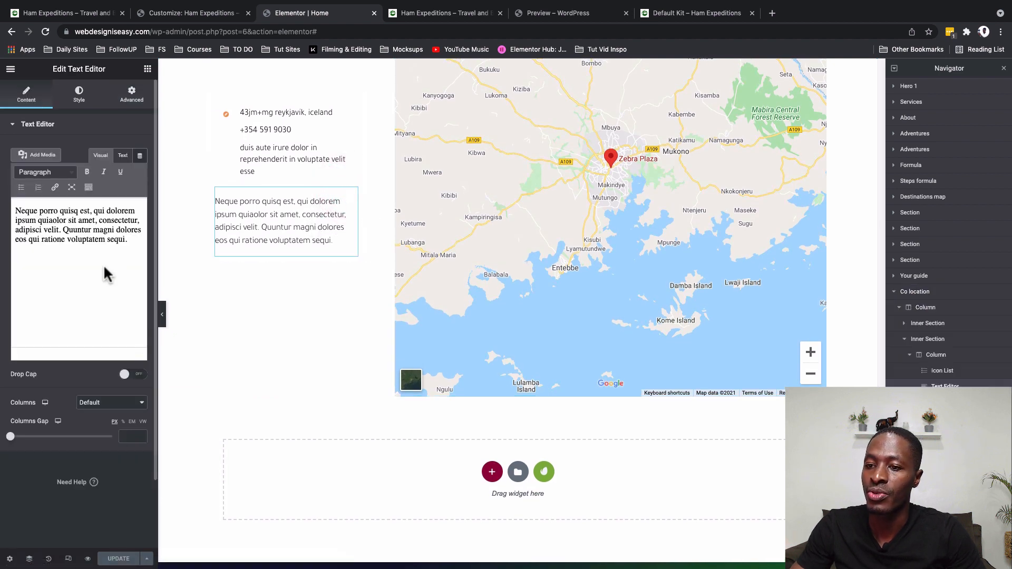
pyautogui.moveTo(125, 242); pyautogui.dragTo(21, 199)
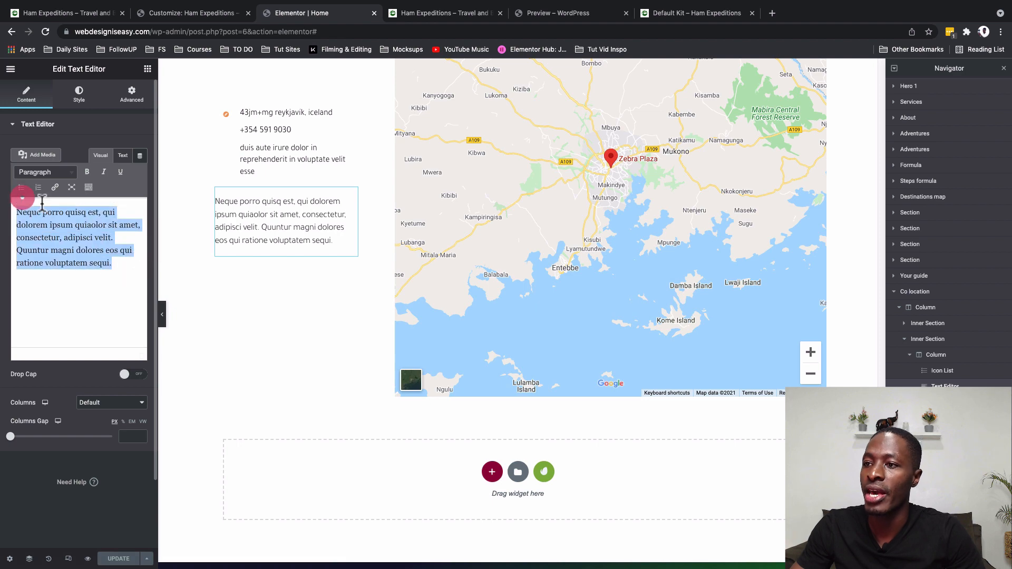
# Step: Inspect the address and phone entries of the Co location icon list, add a new list item, and delete that item
pyautogui.click(351, 103)
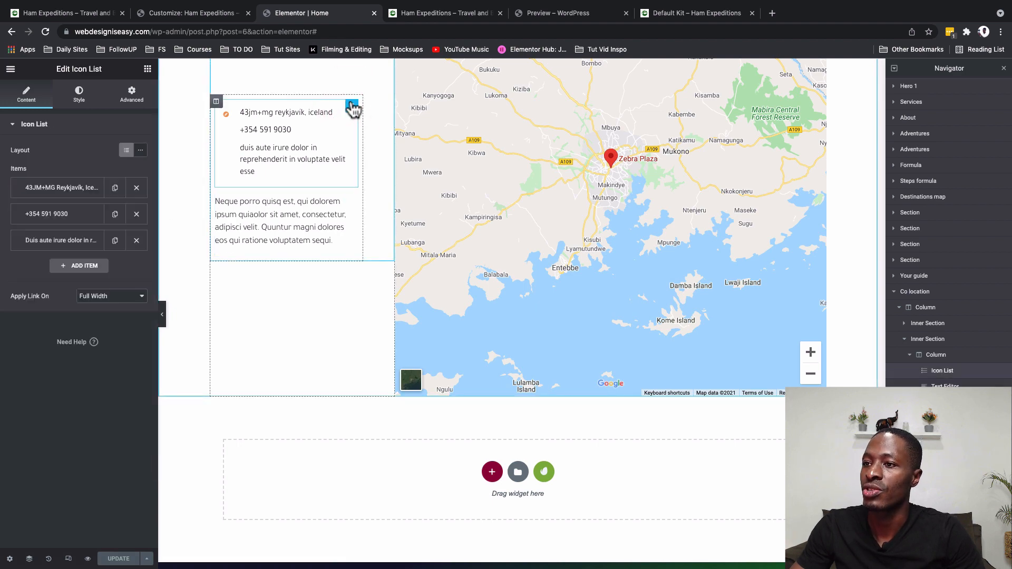
pyautogui.click(45, 188)
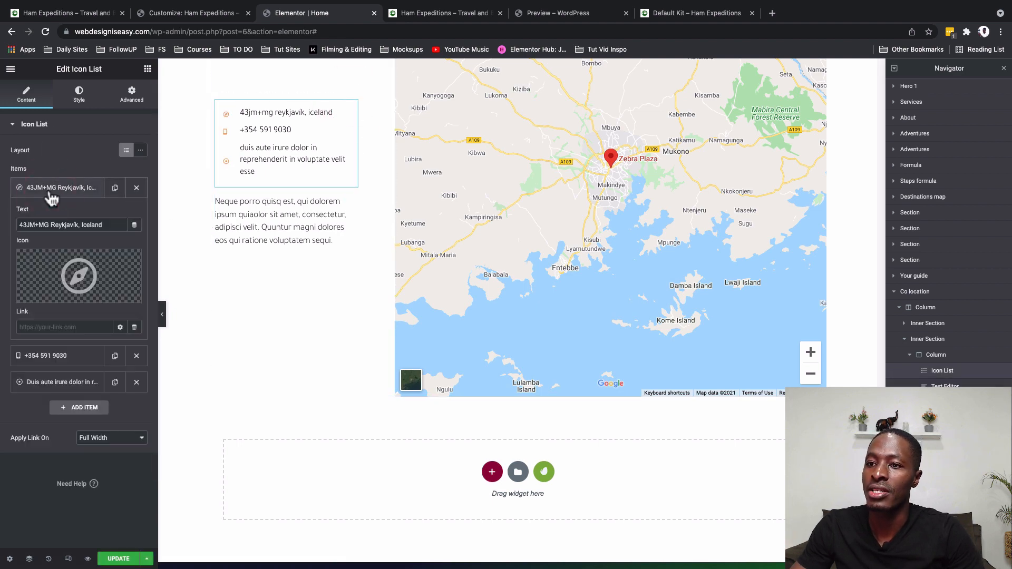
pyautogui.moveTo(75, 264)
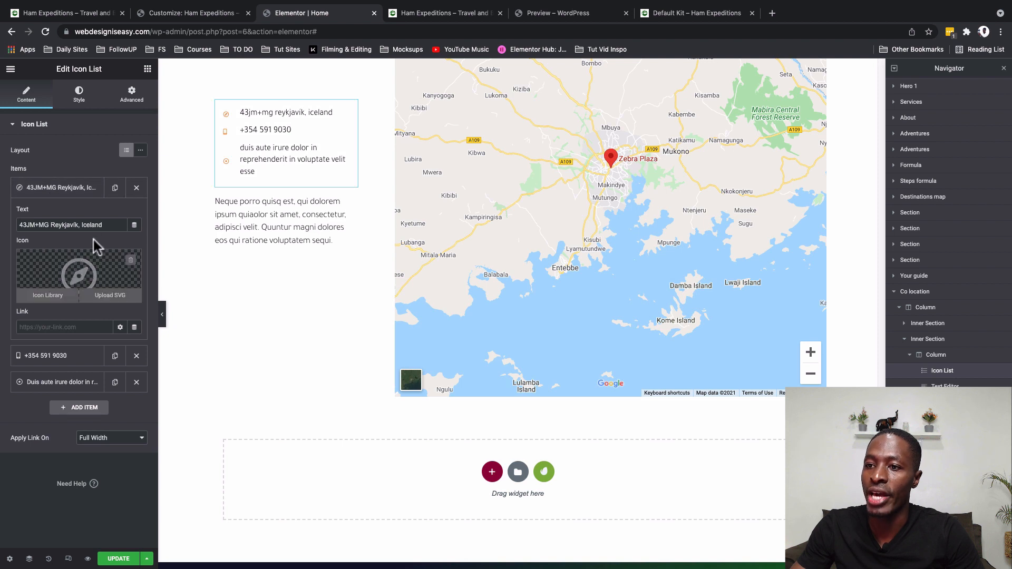
pyautogui.click(74, 358)
pyautogui.click(68, 409)
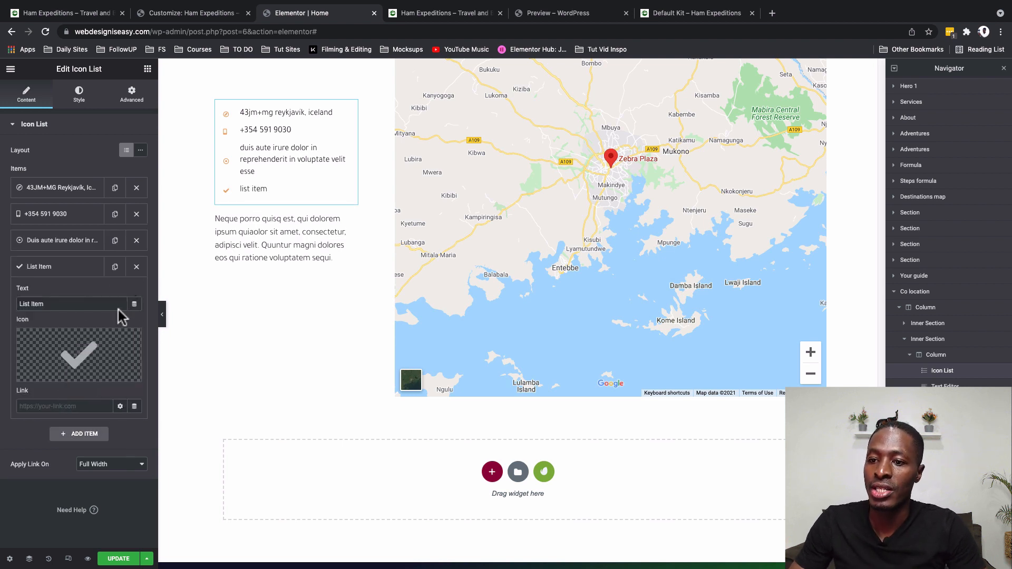
pyautogui.click(137, 267)
# Step: Rename the section holding the grid of priced extras as Package prices
pyautogui.scroll(-15, 422, 290)
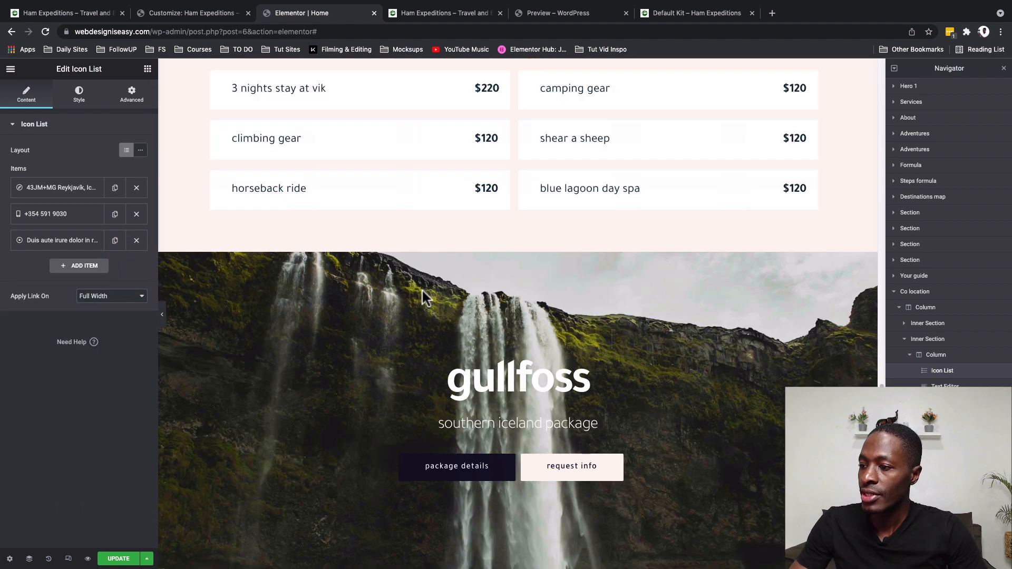
pyautogui.scroll(-4, 422, 289)
pyautogui.scroll(9, 422, 291)
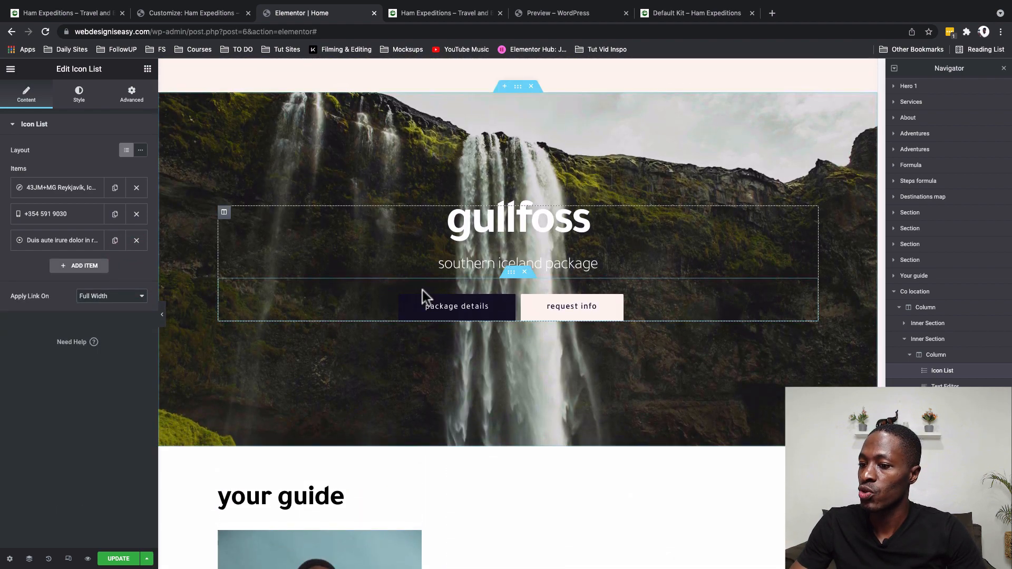
pyautogui.scroll(5, 504, 182)
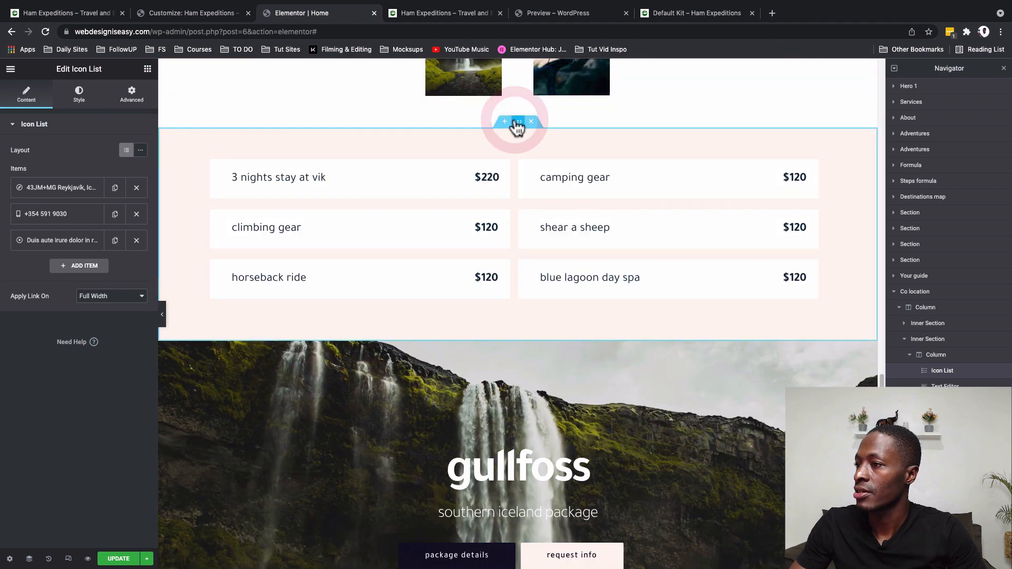
pyautogui.click(518, 123)
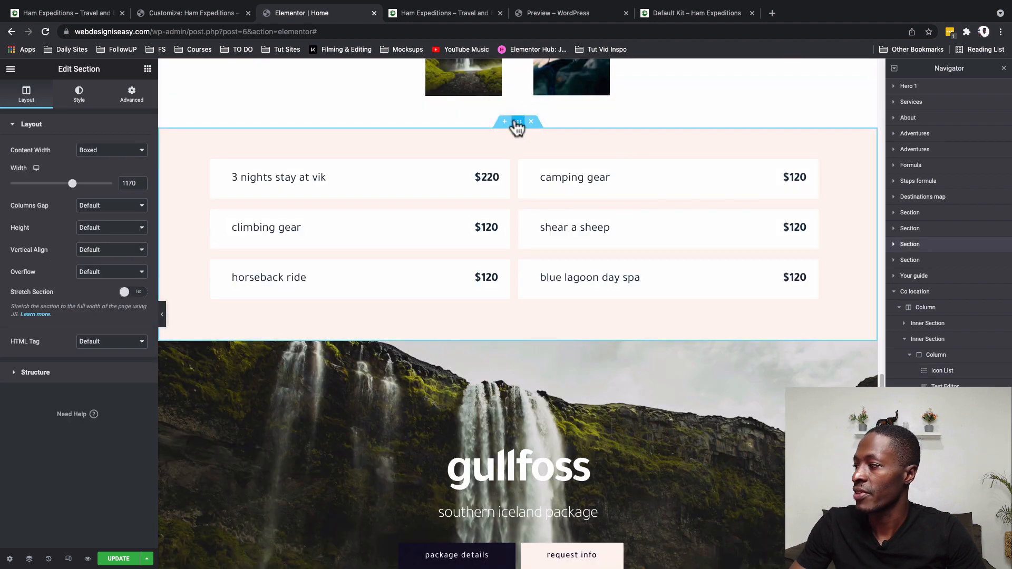
pyautogui.doubleClick(910, 245)
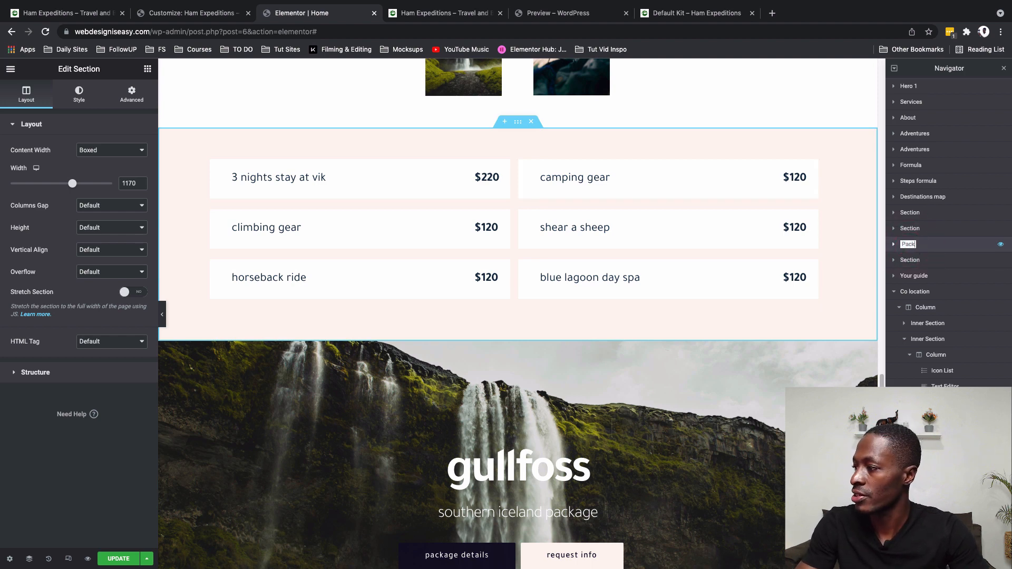
pyautogui.write('Package prices')
pyautogui.press('Return')
# Step: Rename the gullfoss waterfall section as Pricing and move it above the Package prices section
pyautogui.click(924, 267)
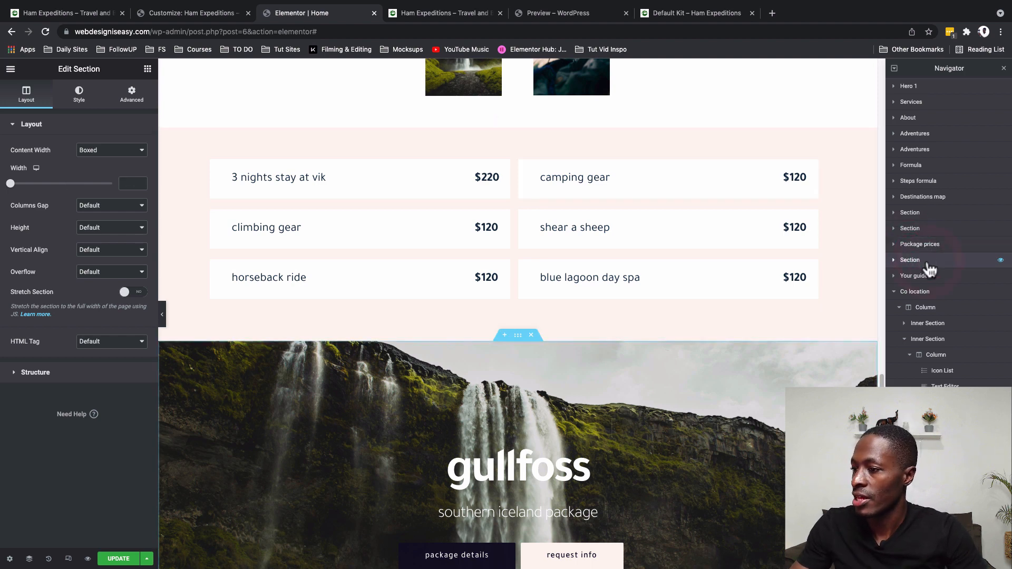
pyautogui.doubleClick(910, 260)
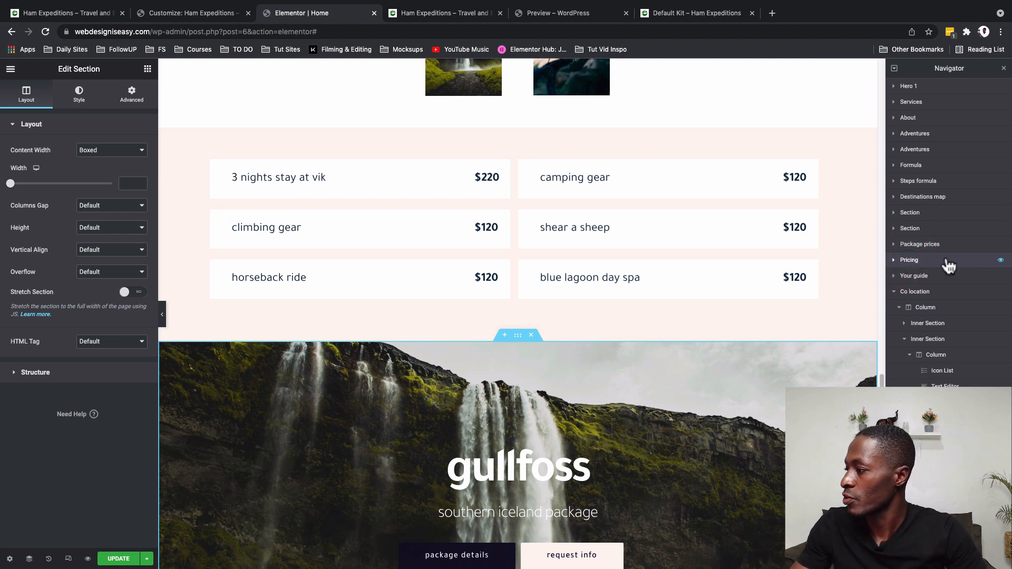
pyautogui.moveTo(946, 256)
pyautogui.mouseDown()
pyautogui.moveTo(944, 242)
pyautogui.moveTo(925, 255)
pyautogui.mouseUp()
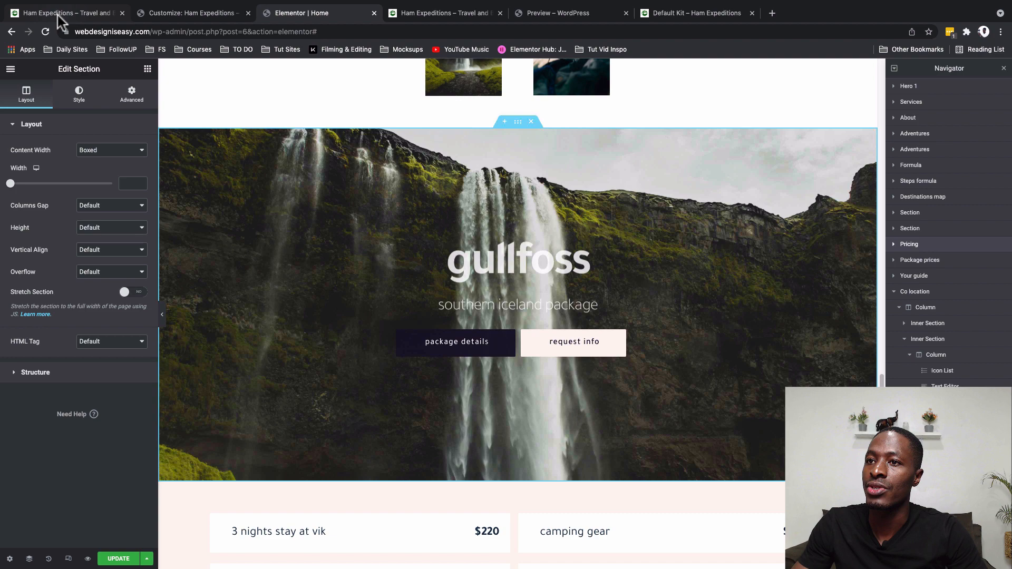
# Step: Check the section order on the finished site, rename the six-image row section as Gallery, and move it below Pricing
pyautogui.click(58, 15)
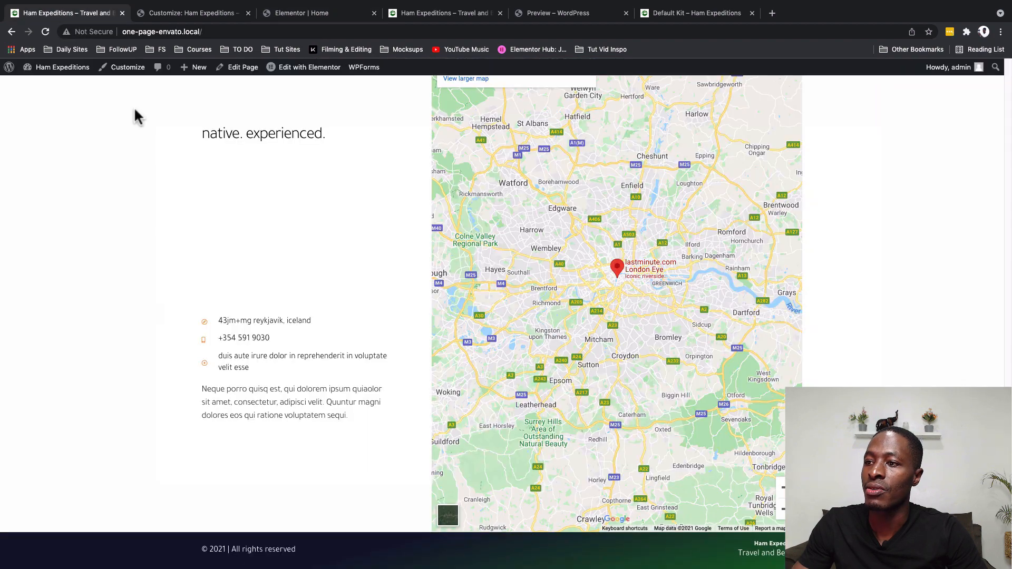
pyautogui.scroll(20, 142, 126)
pyautogui.scroll(3, 142, 132)
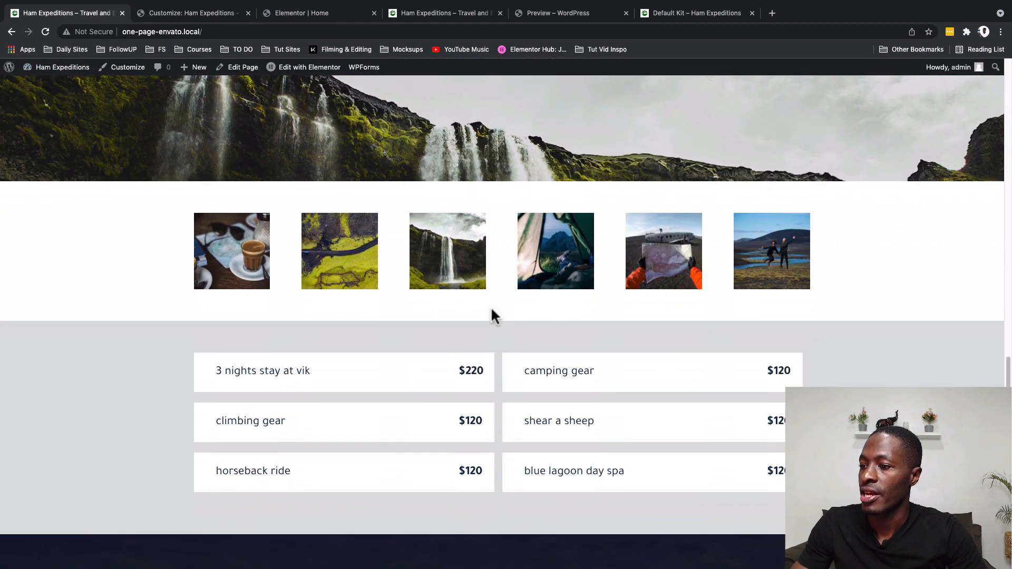
pyautogui.click(308, 21)
pyautogui.scroll(5, 435, 189)
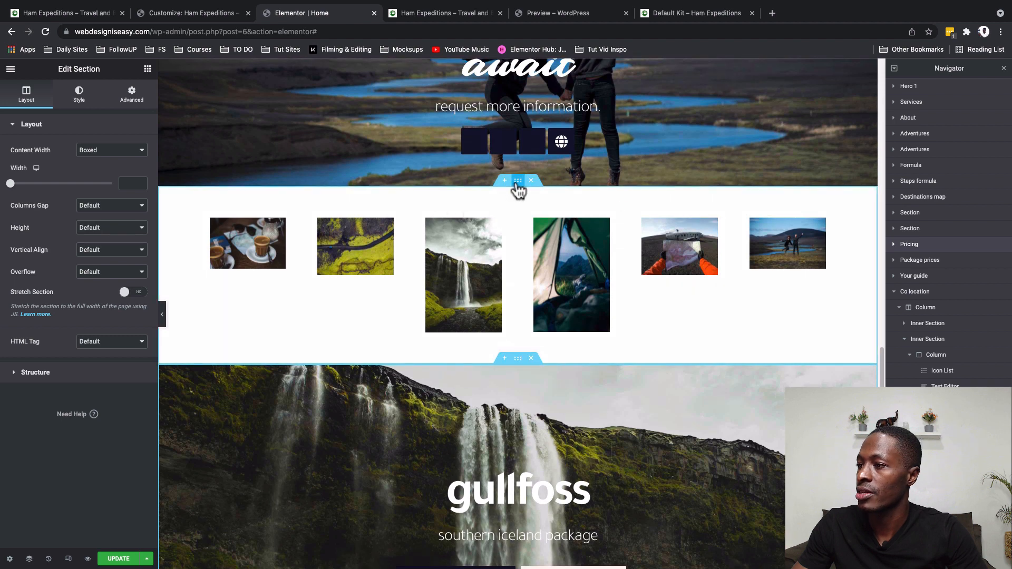
pyautogui.doubleClick(911, 229)
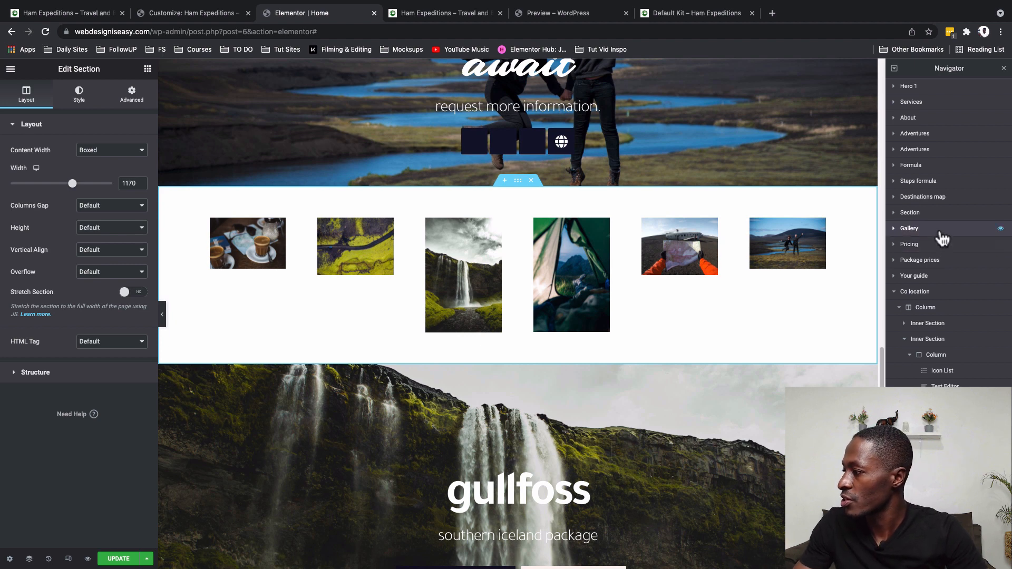
pyautogui.moveTo(941, 235); pyautogui.dragTo(939, 243)
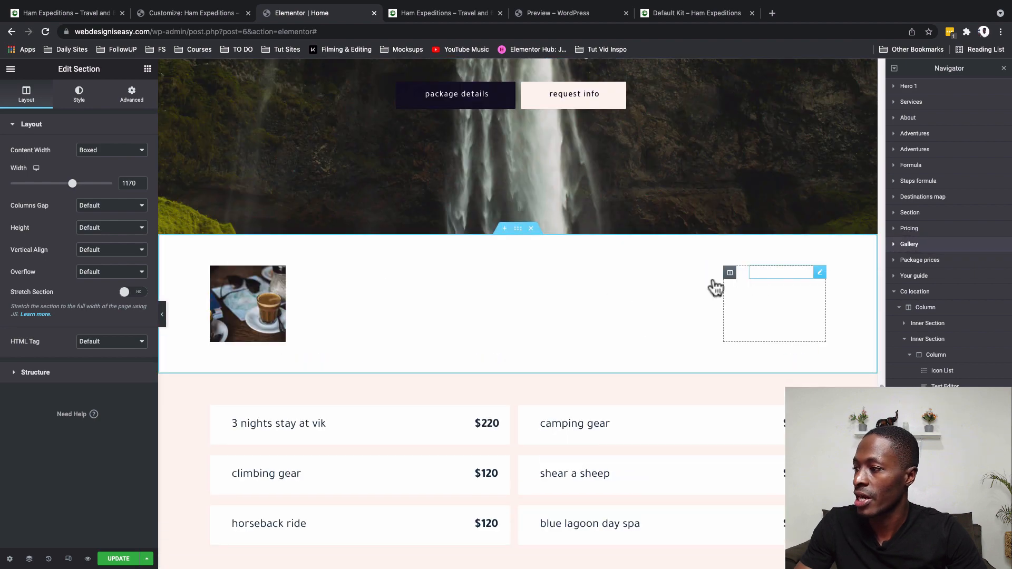
# Step: Examine the finished site's section order from the services cards down to the adventures await contact form
pyautogui.press('super+1')
pyautogui.scroll(20, 340, 220)
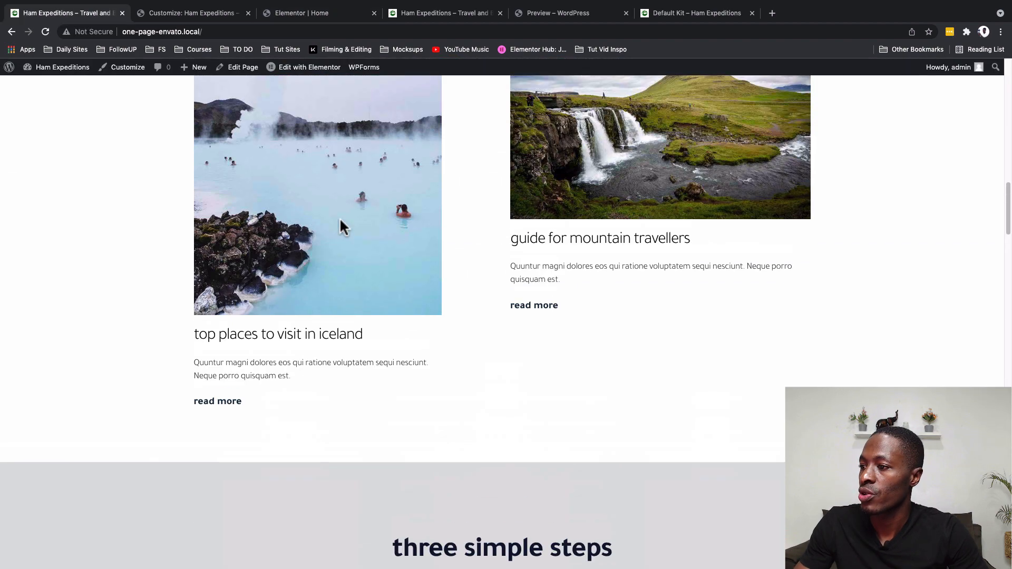
pyautogui.scroll(-20, 341, 220)
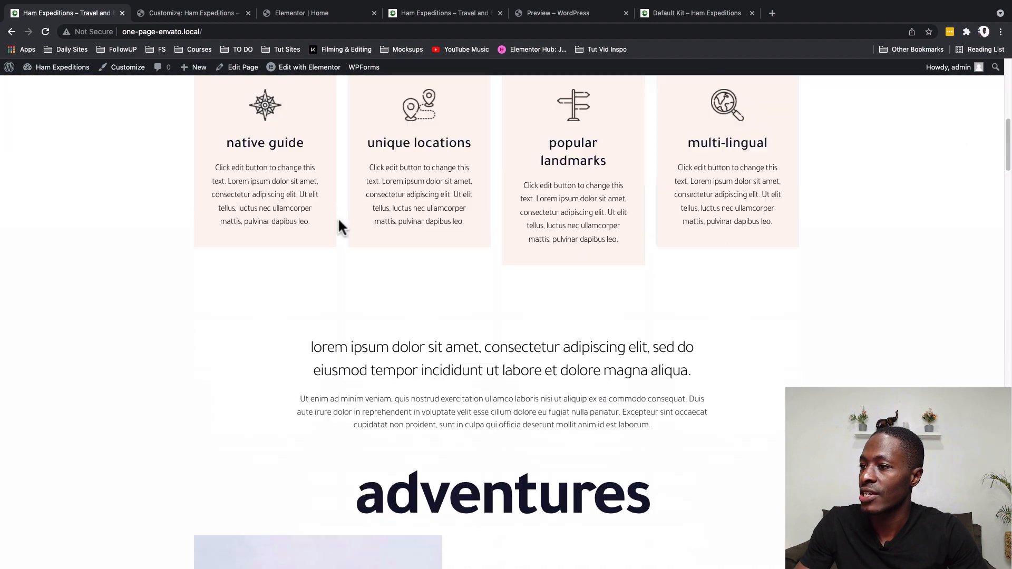
pyautogui.scroll(-12, 340, 219)
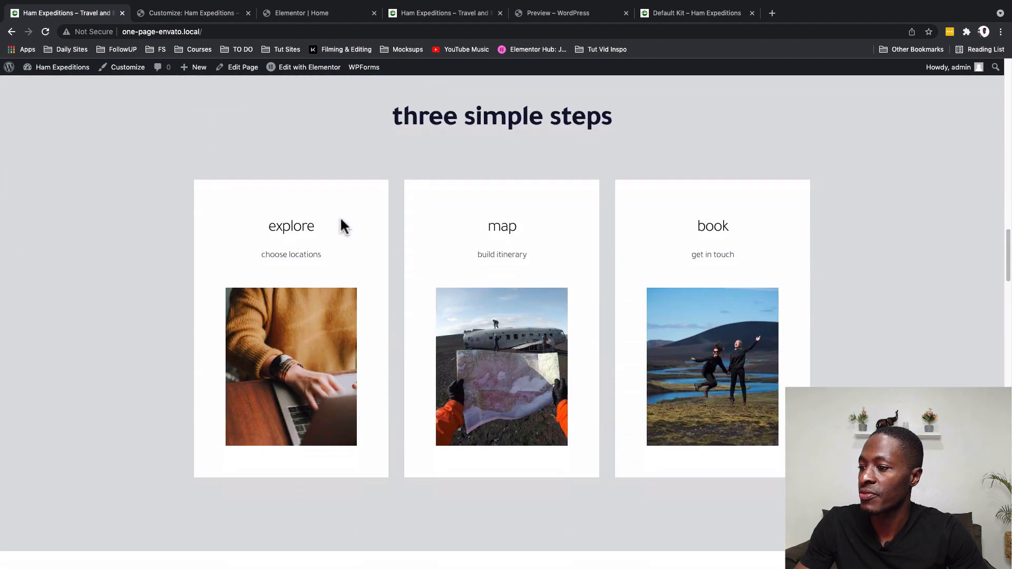
pyautogui.scroll(-5, 340, 224)
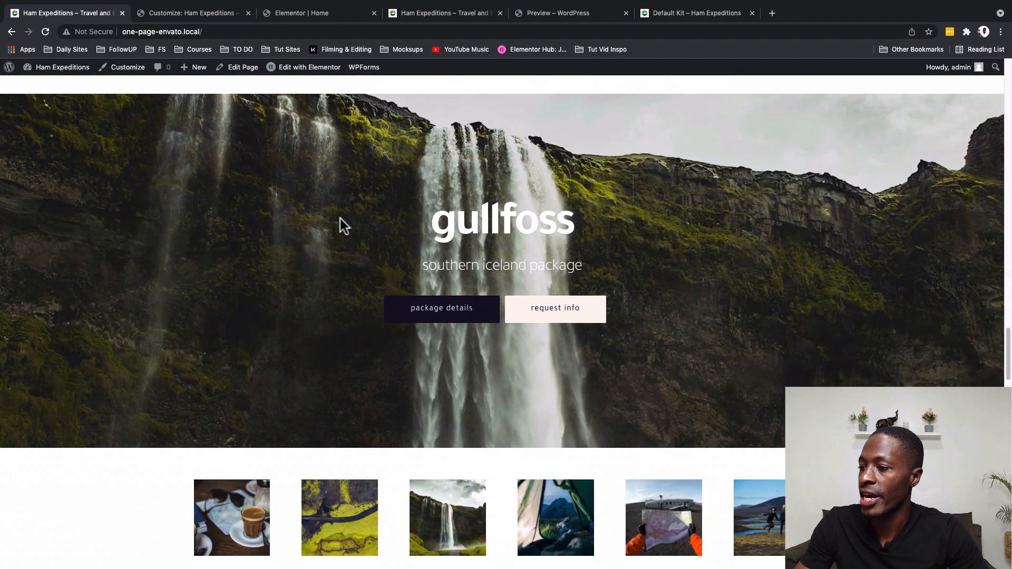
pyautogui.scroll(-10, 385, 284)
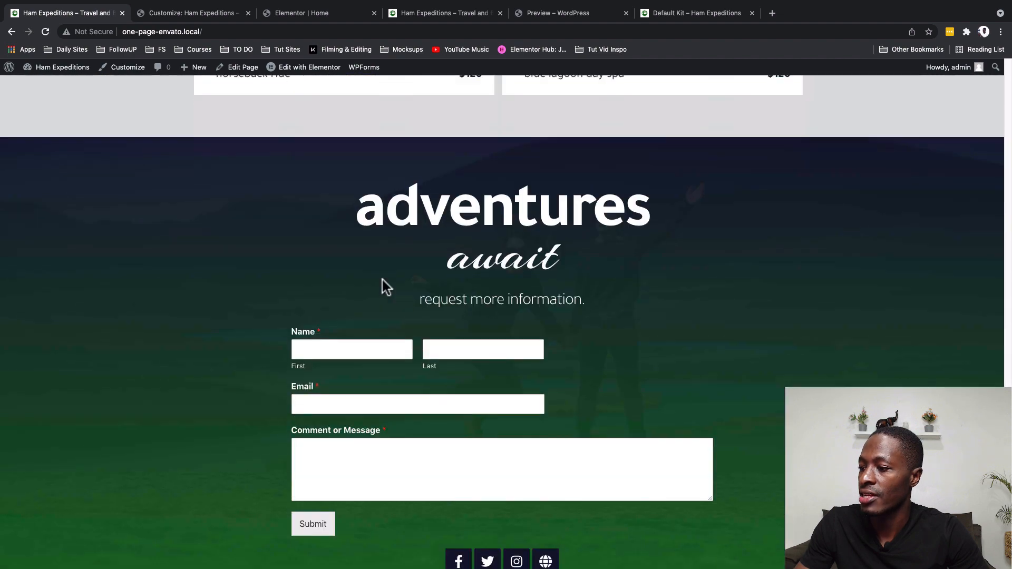
pyautogui.scroll(-3, 414, 358)
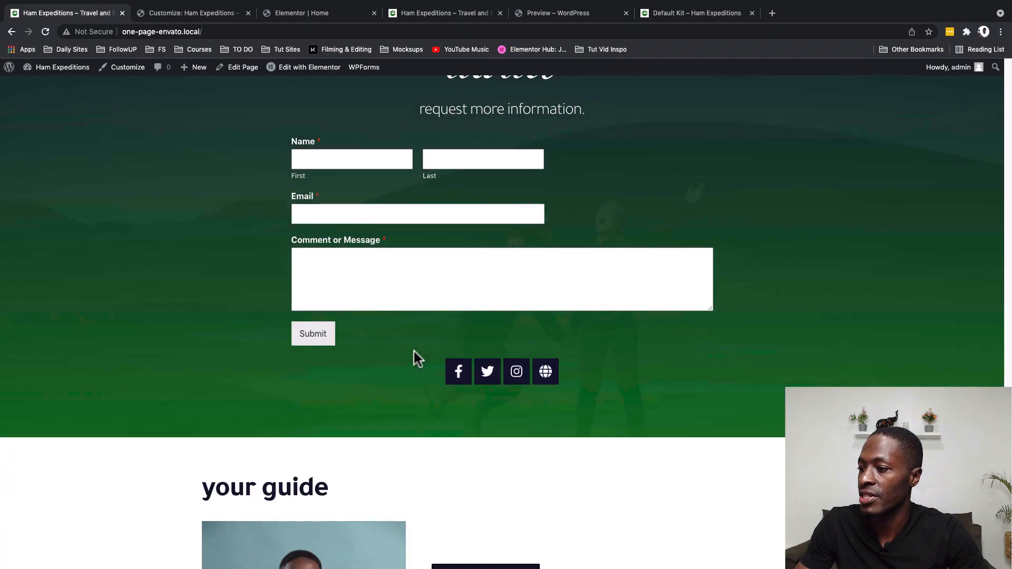
pyautogui.scroll(8, 414, 351)
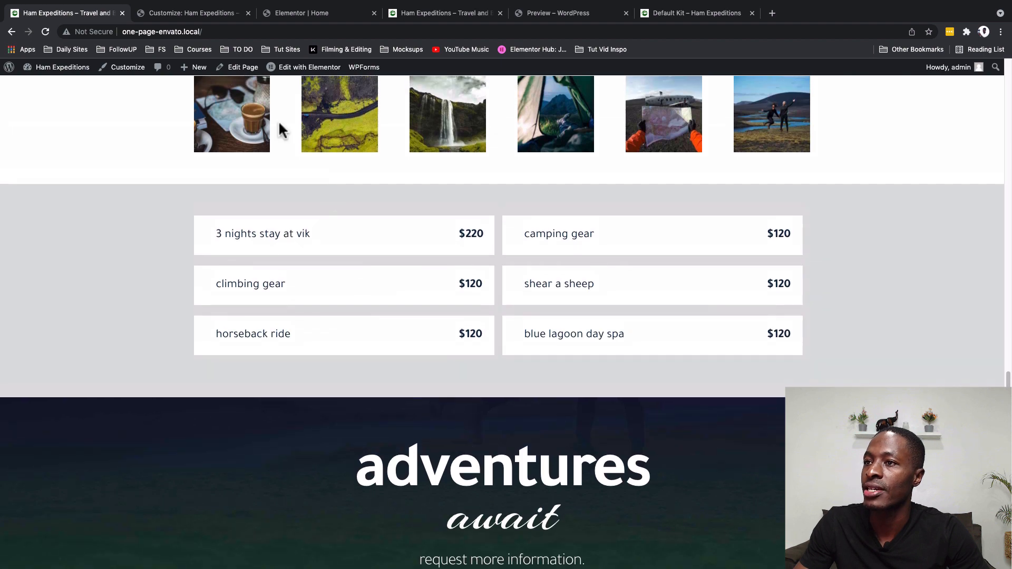
# Step: Set the adventures await section's top padding to 0 px
pyautogui.press('super+3')
pyautogui.scroll(4, 473, 325)
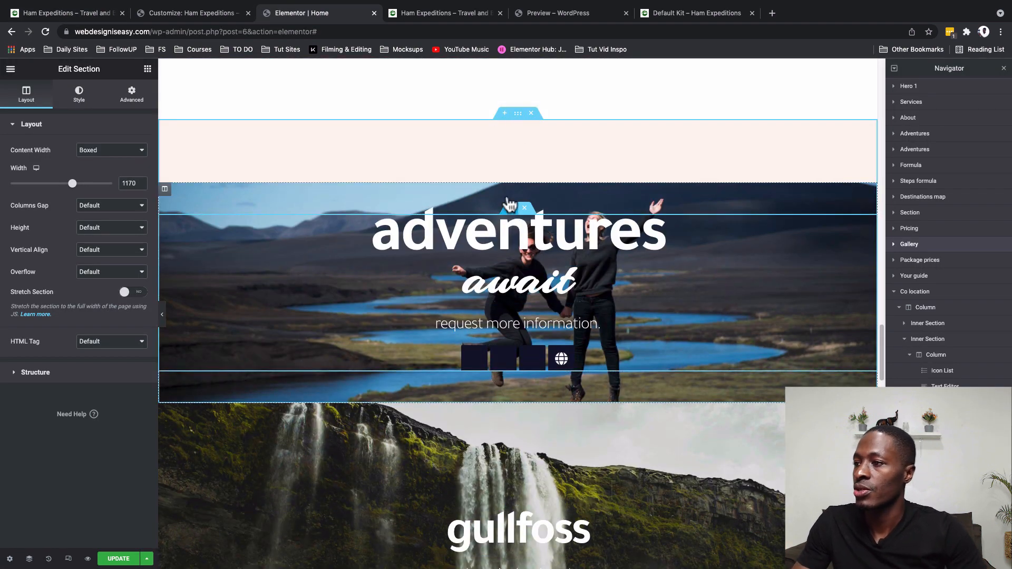
pyautogui.click(517, 113)
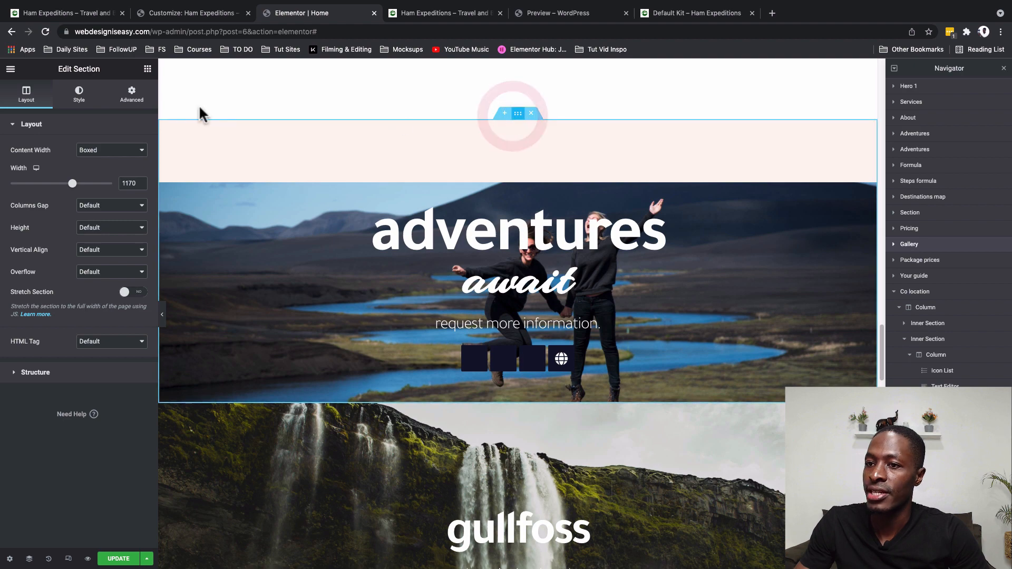
pyautogui.click(125, 101)
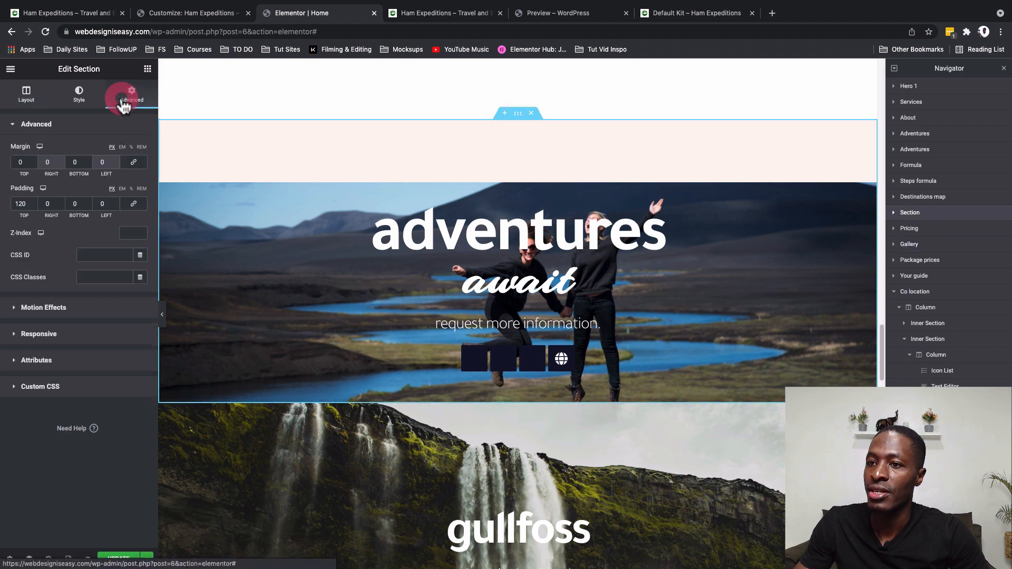
pyautogui.doubleClick(18, 206)
pyautogui.write('0')
# Step: Set the adventures await section's minimum height to 70 VH
pyautogui.click(27, 94)
pyautogui.moveTo(55, 230); pyautogui.dragTo(82, 235)
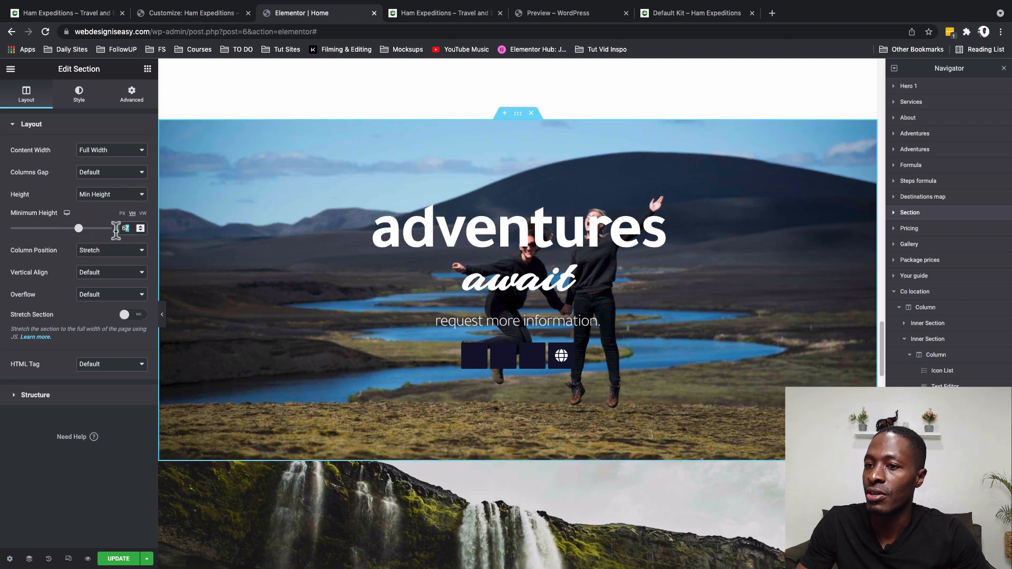
pyautogui.press('Up')
pyautogui.press('Up')
pyautogui.press('Up')
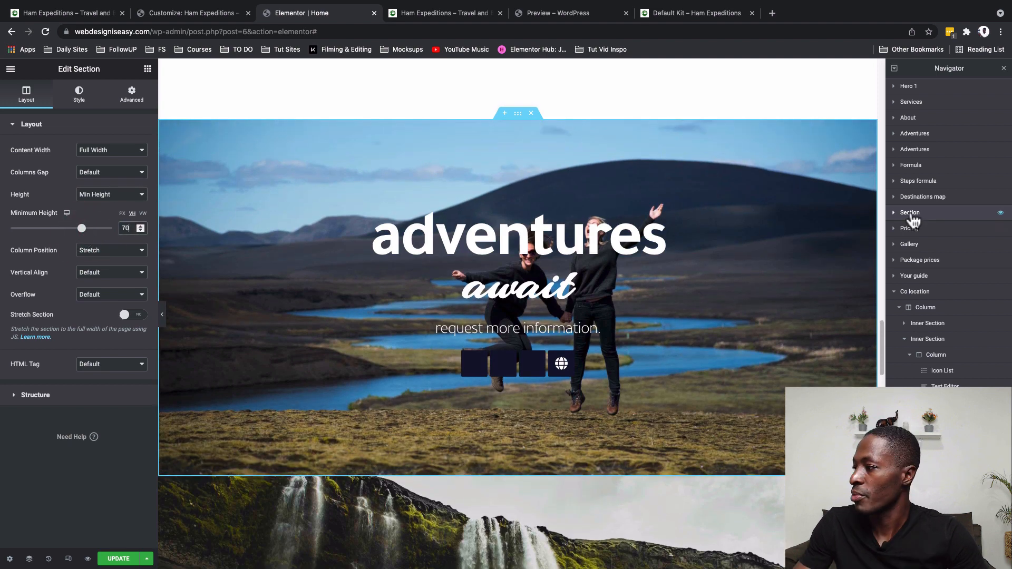
# Step: Rename the adventures await section as Contact and set its column's background image attachment to Fixed
pyautogui.doubleClick(911, 214)
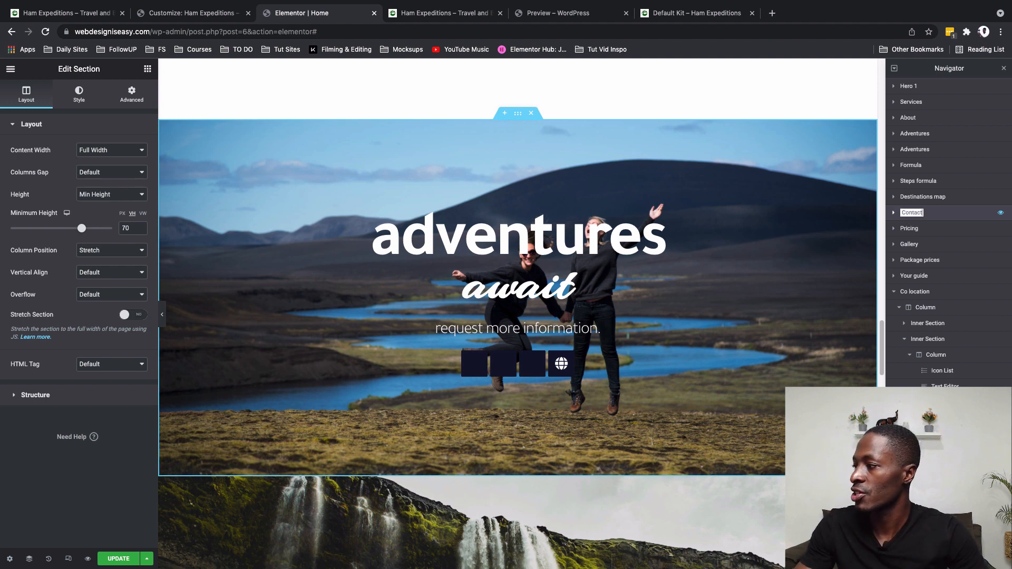
pyautogui.click(298, 127)
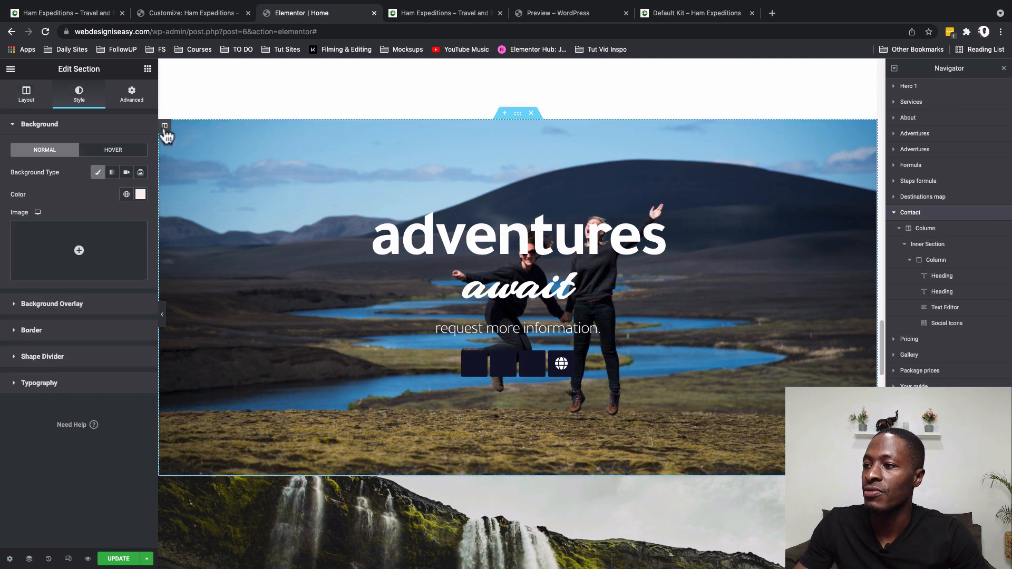
pyautogui.click(165, 129)
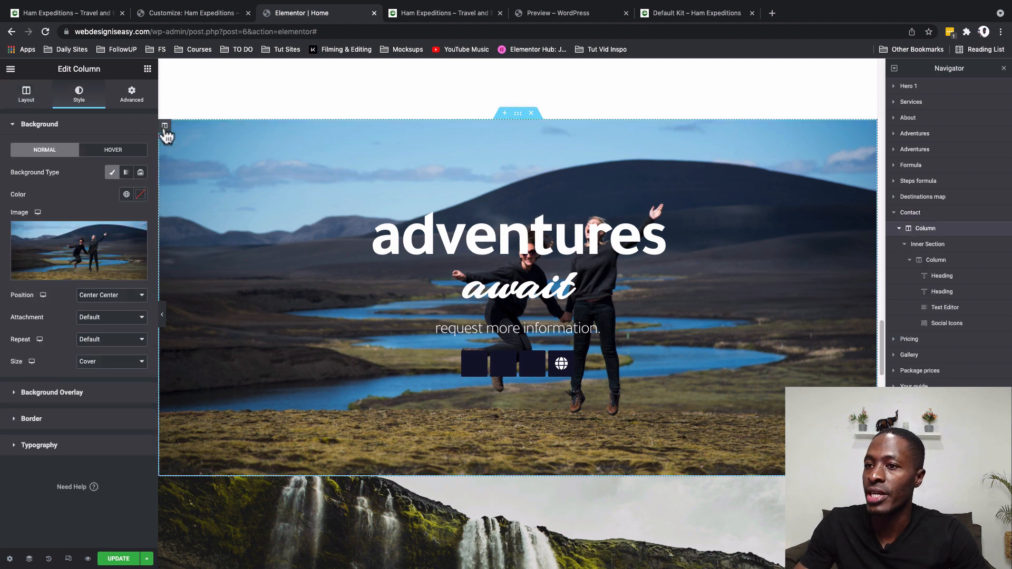
pyautogui.click(26, 95)
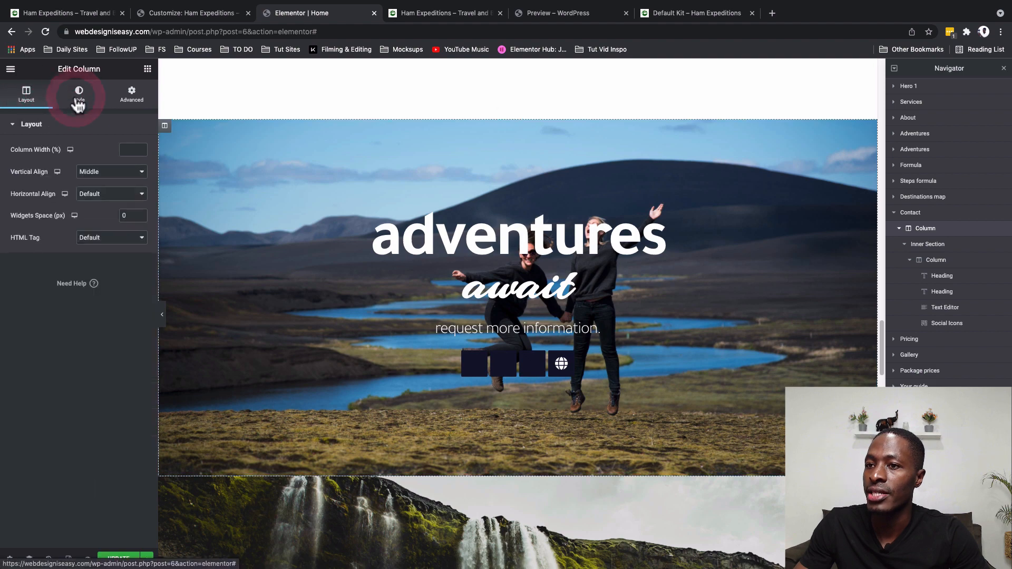
pyautogui.click(78, 100)
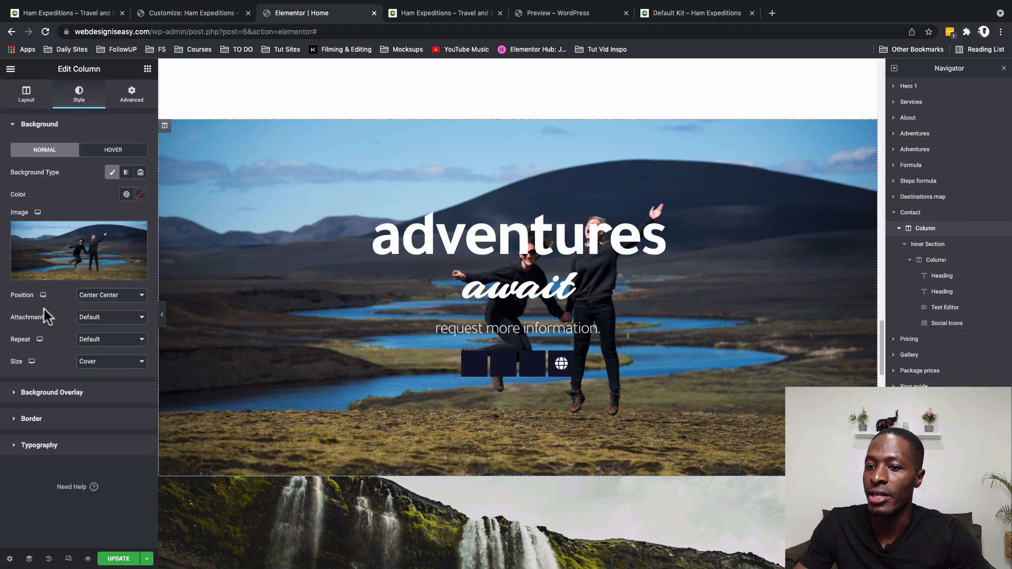
pyautogui.click(94, 321)
pyautogui.click(89, 335)
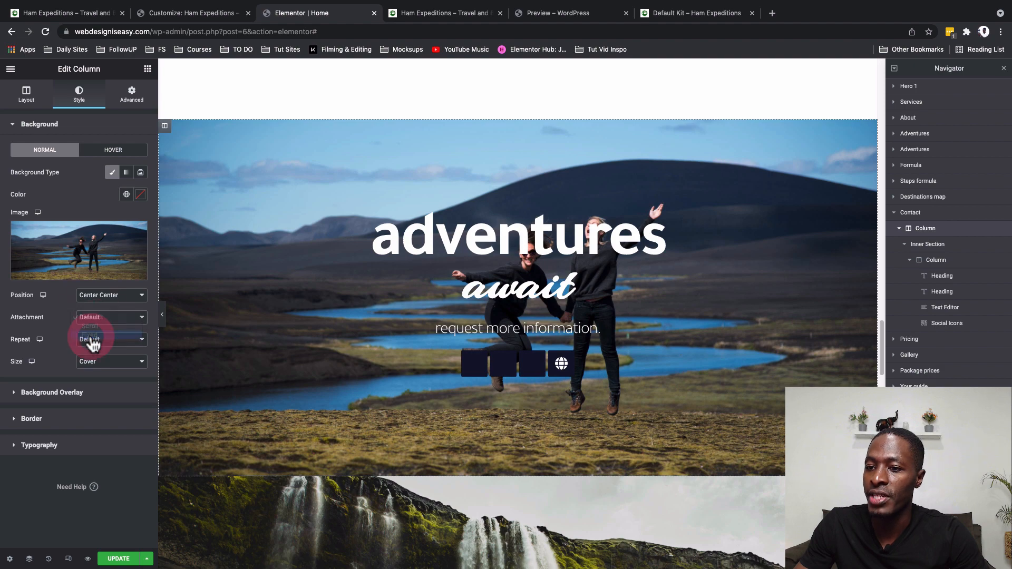
pyautogui.scroll(-1, 325, 387)
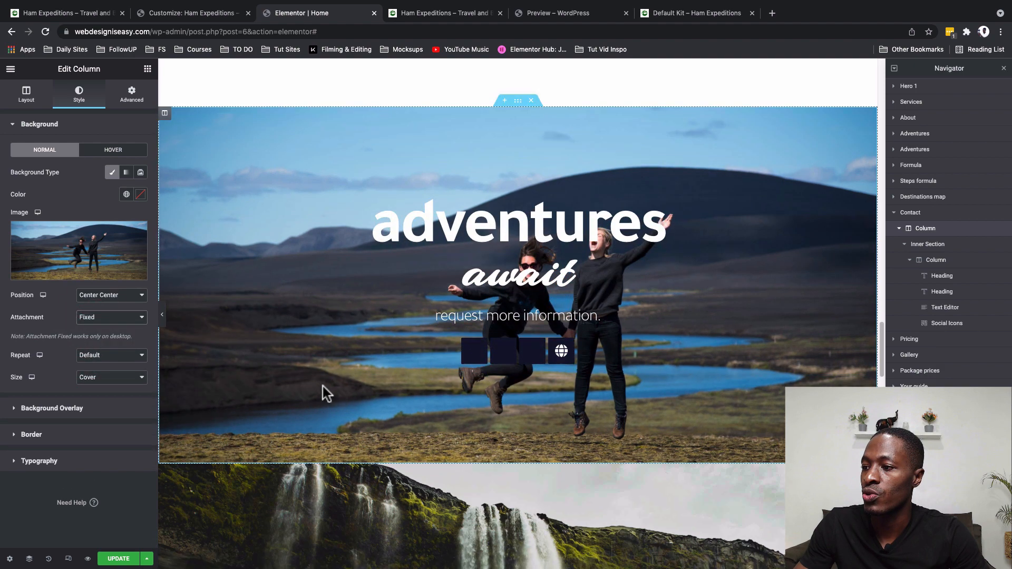
pyautogui.scroll(2, 323, 385)
pyautogui.scroll(-3, 324, 385)
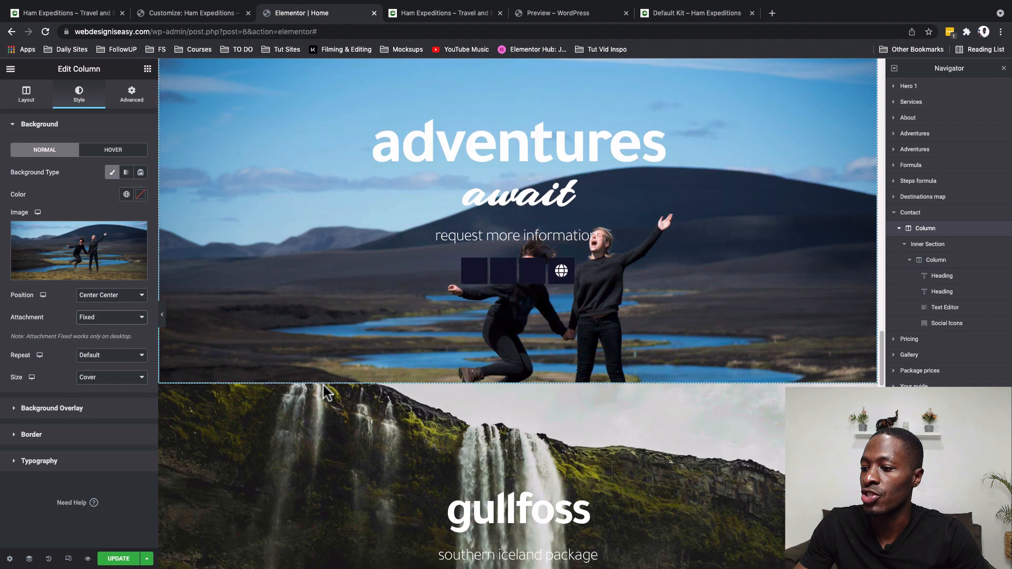
pyautogui.scroll(2, 324, 385)
pyautogui.scroll(-2, 324, 385)
pyautogui.scroll(-3, 324, 385)
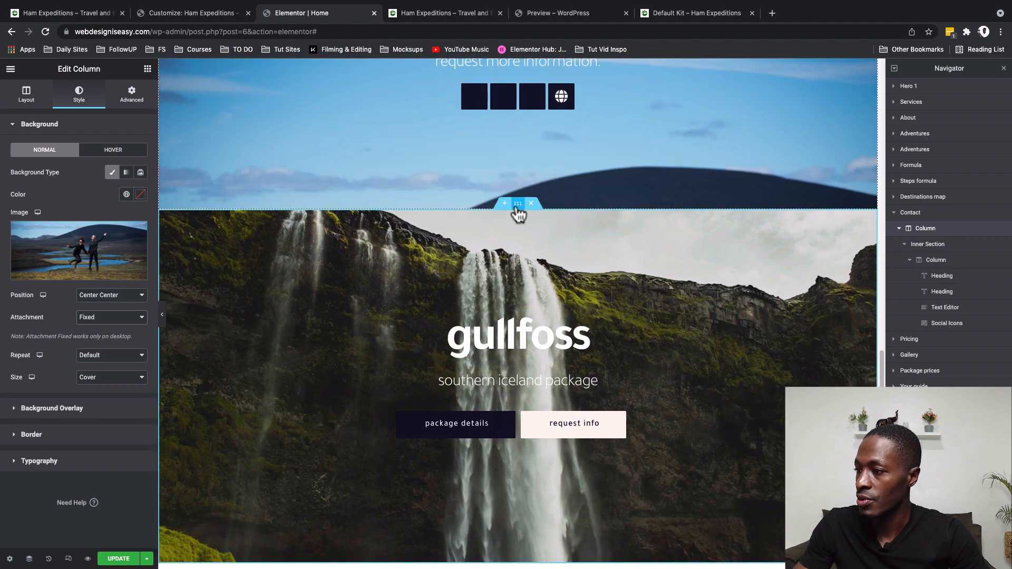
# Step: Set the background image attachment of the gullfoss section to Fixed
pyautogui.click(518, 206)
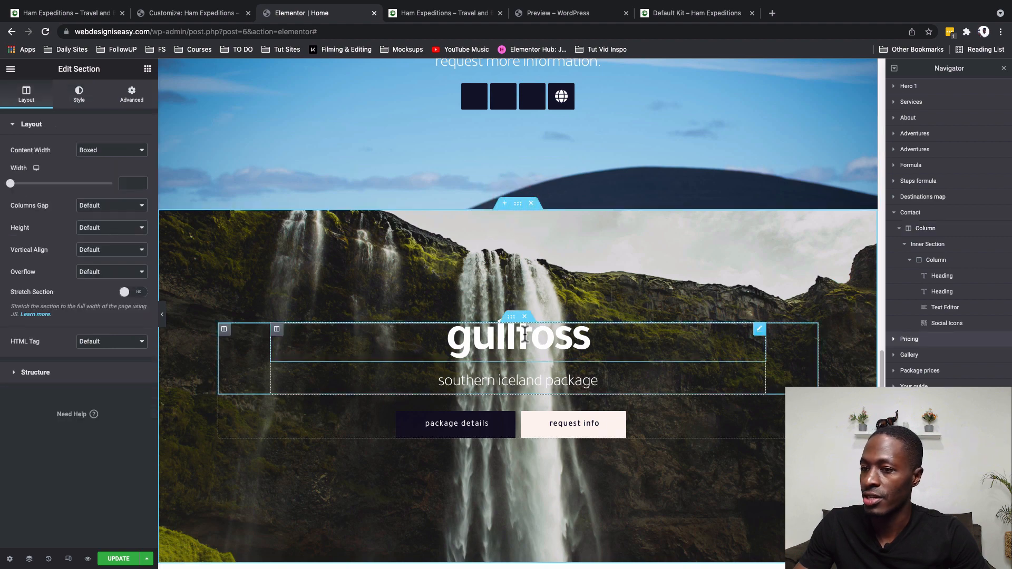
pyautogui.click(82, 103)
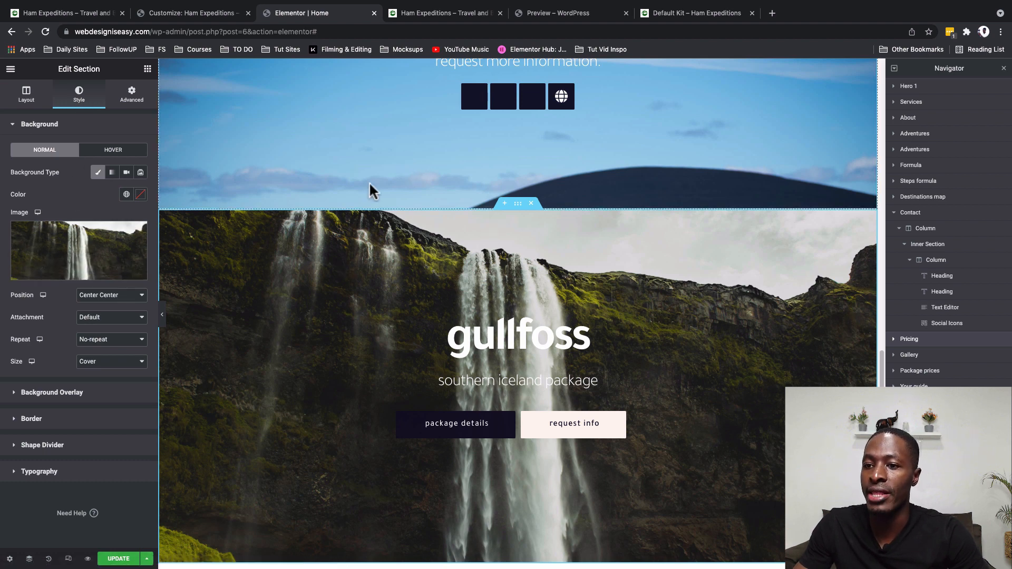
pyautogui.click(105, 318)
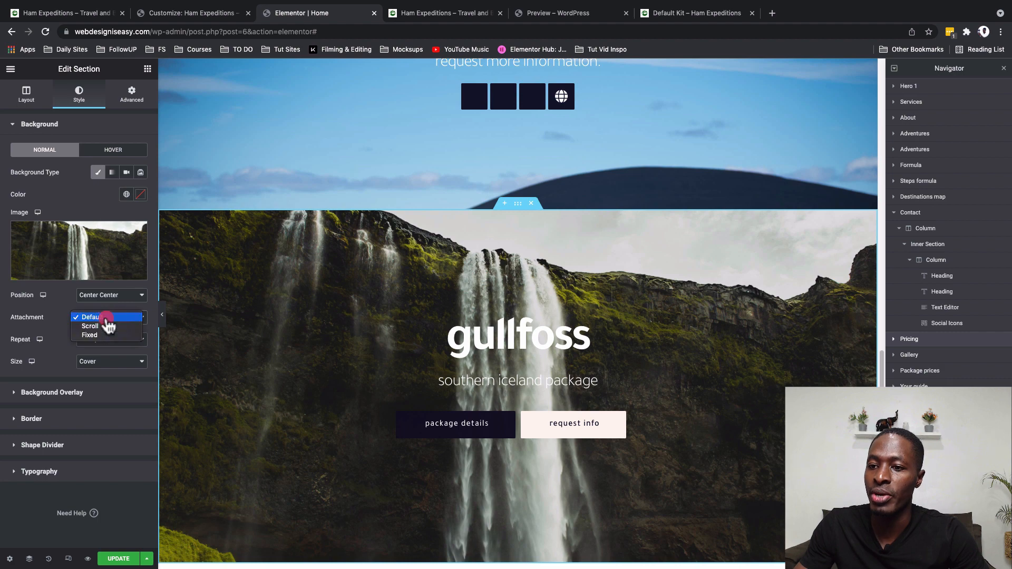
pyautogui.click(107, 336)
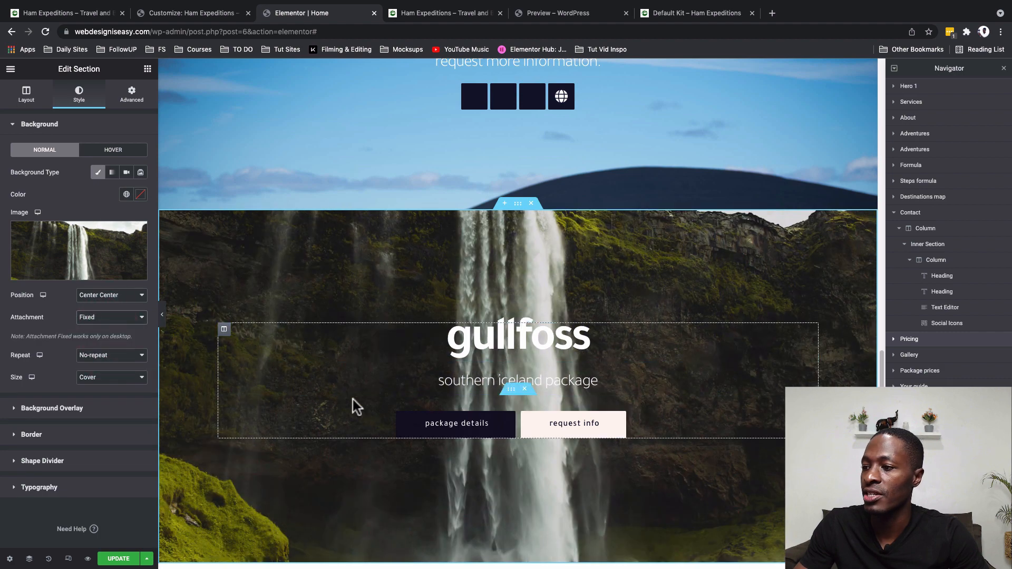
pyautogui.scroll(-3, 350, 400)
pyautogui.scroll(-1, 353, 394)
pyautogui.scroll(6, 353, 396)
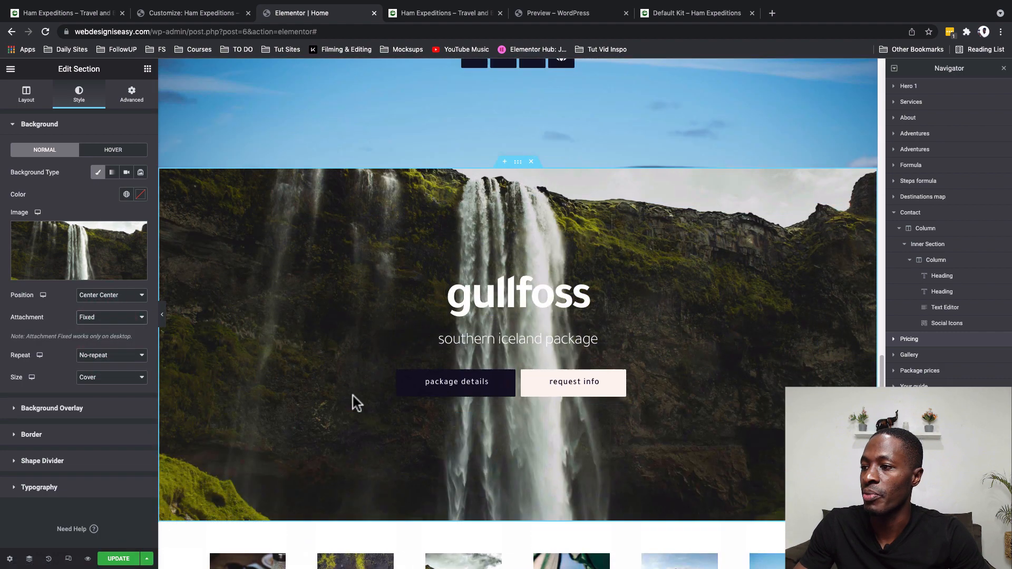
pyautogui.scroll(3, 353, 398)
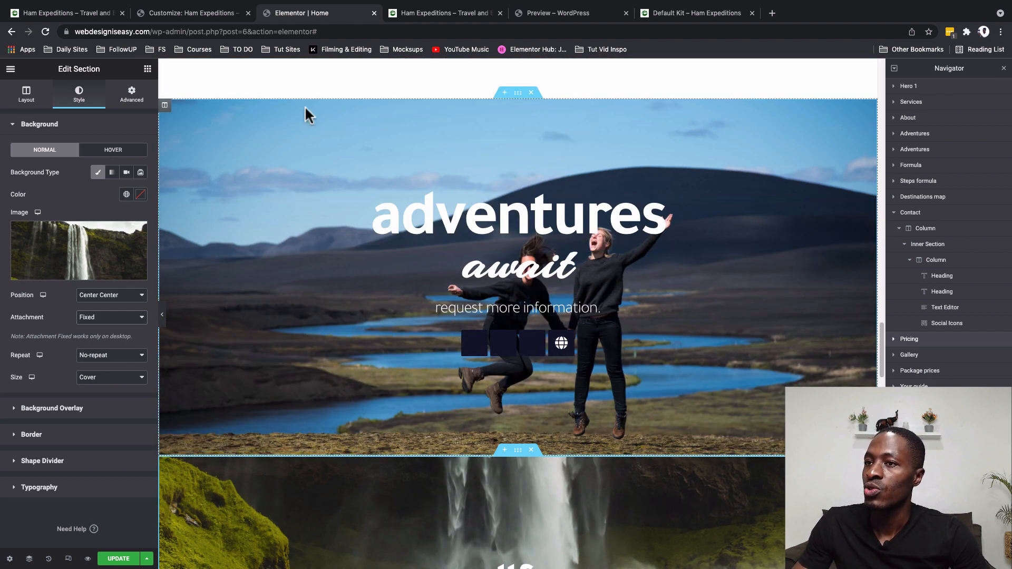
# Step: Check the contact section's place on the finished site and move Contact directly below Package prices
pyautogui.click(40, 16)
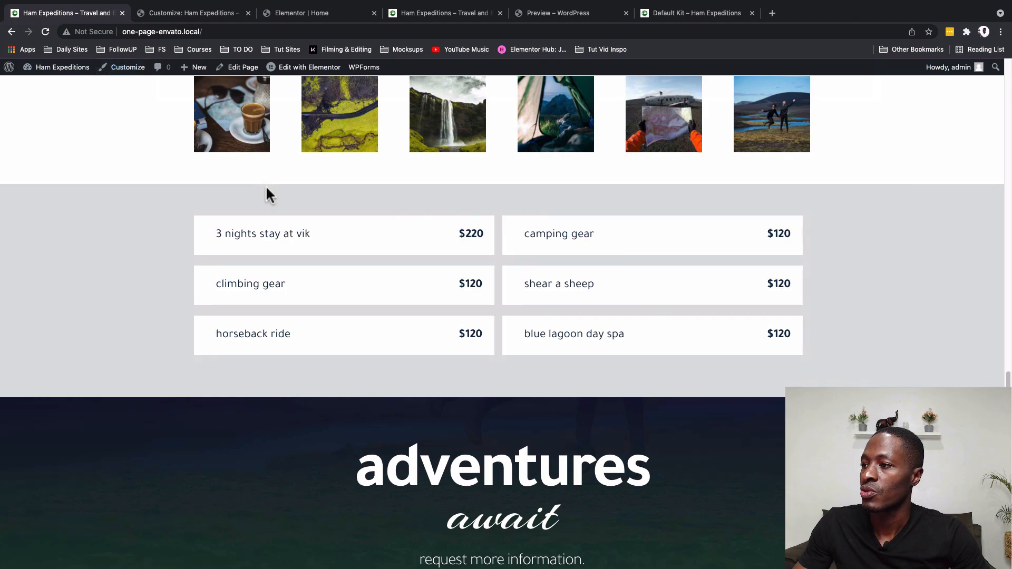
pyautogui.scroll(10, 266, 185)
pyautogui.scroll(-4, 267, 188)
pyautogui.scroll(-9, 267, 188)
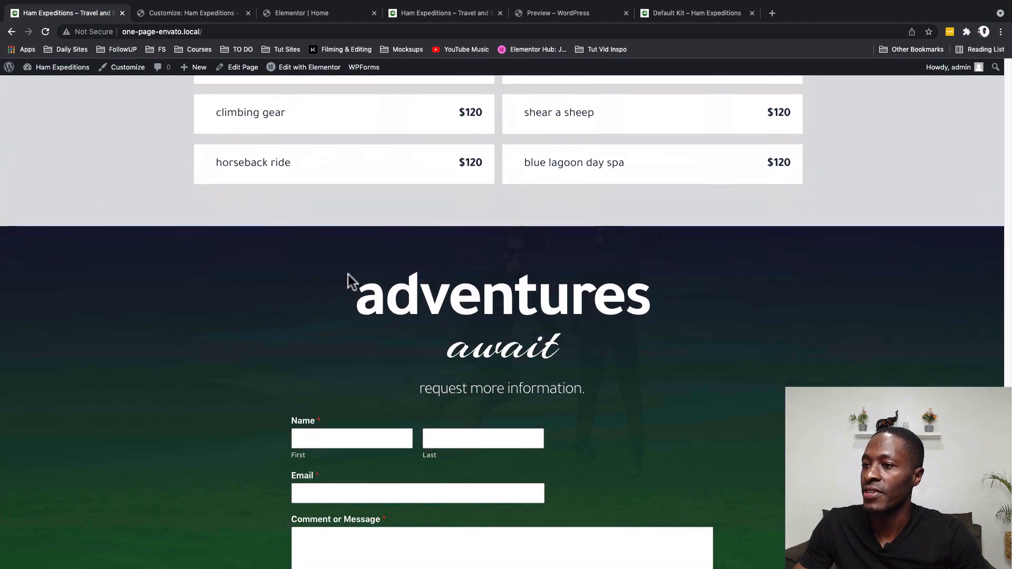
pyautogui.scroll(2, 348, 274)
pyautogui.scroll(-4, 422, 274)
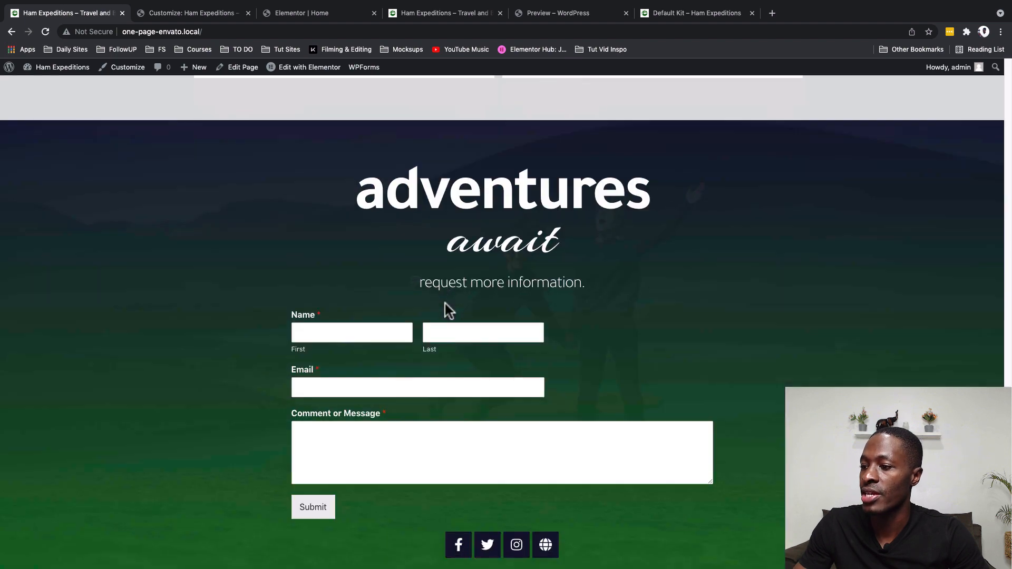
pyautogui.click(293, 13)
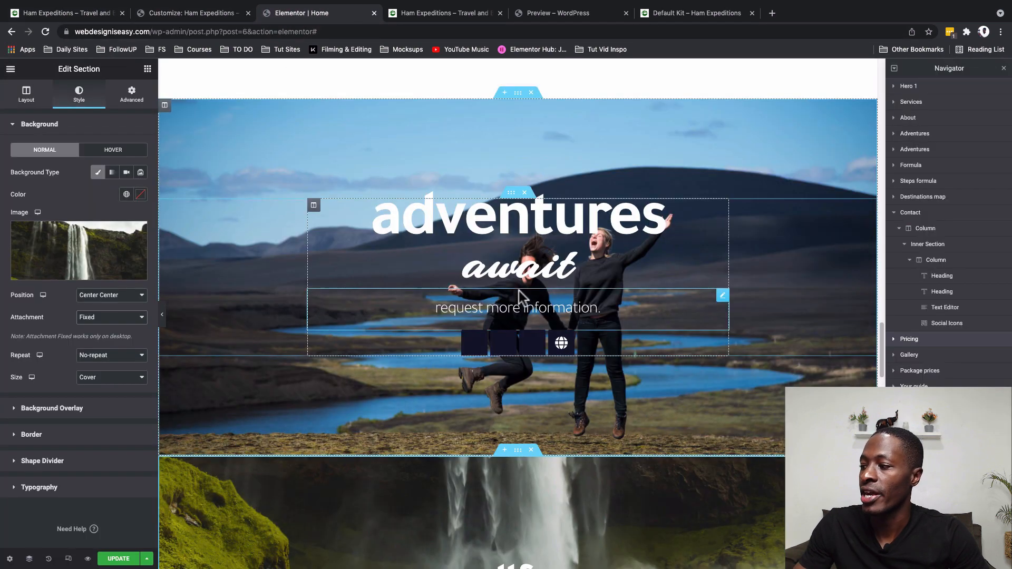
pyautogui.click(931, 215)
pyautogui.moveTo(929, 210); pyautogui.dragTo(919, 262)
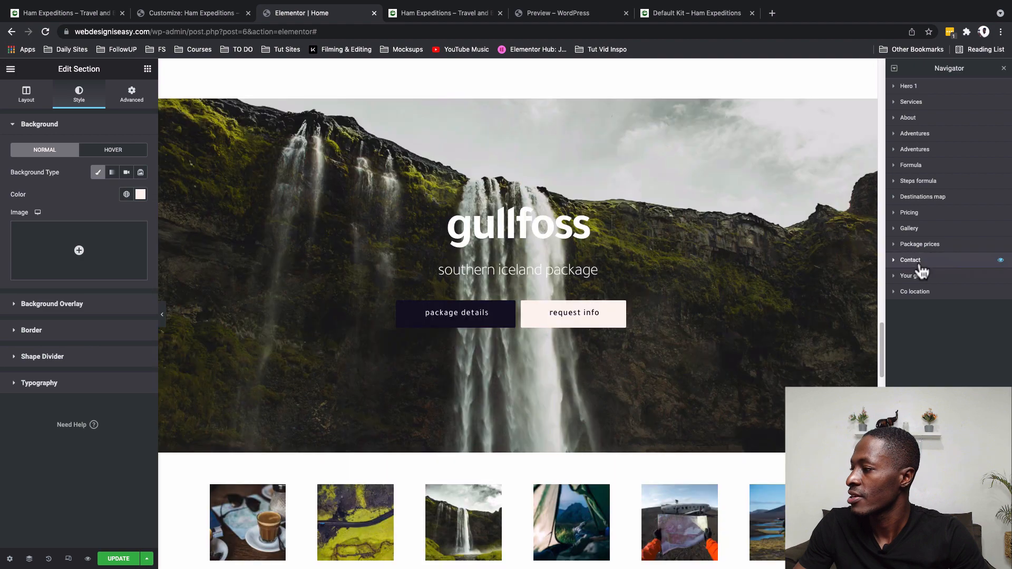
pyautogui.scroll(-5, 795, 285)
pyautogui.scroll(-5, 797, 285)
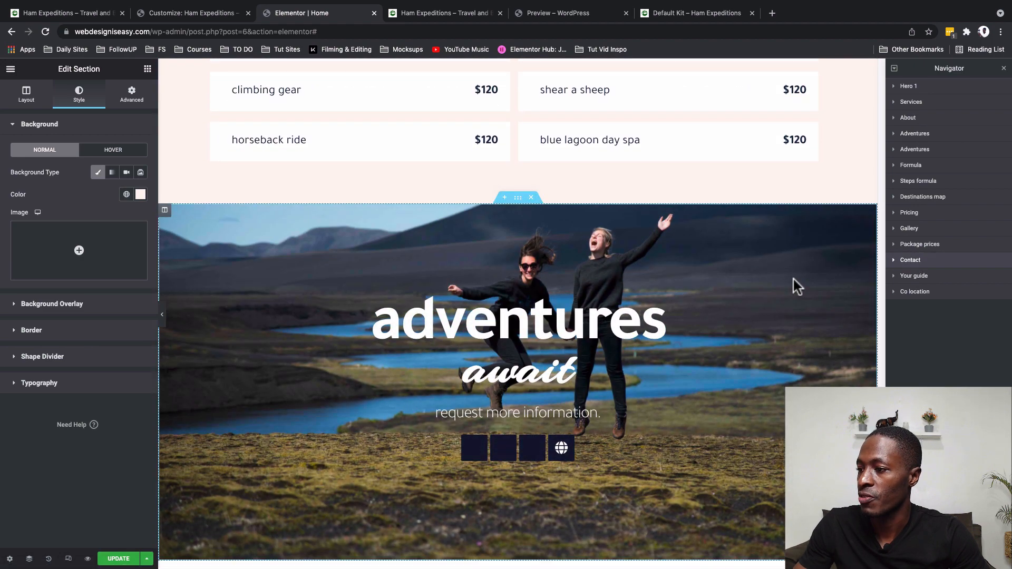
pyautogui.scroll(-1, 783, 274)
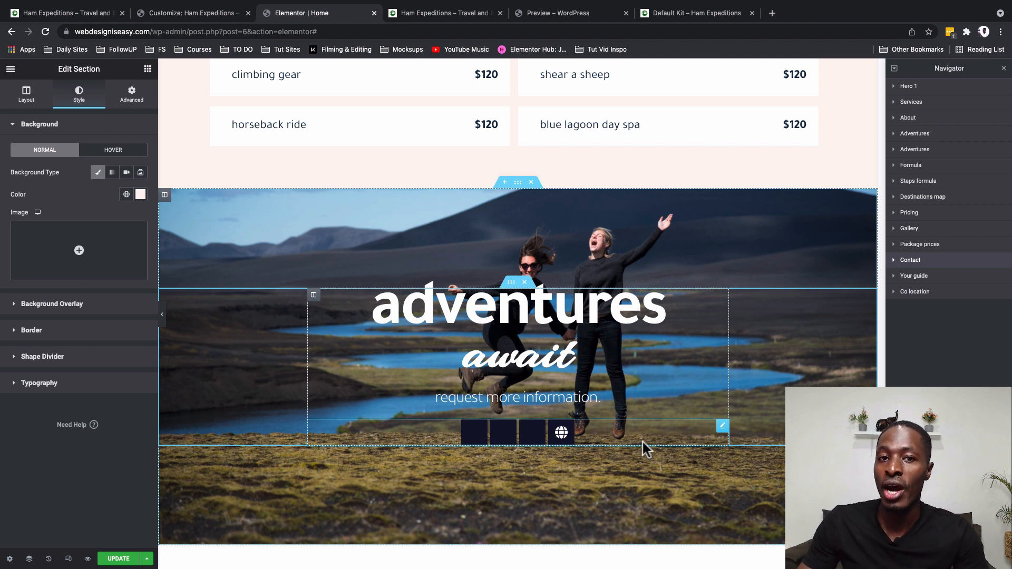
# Step: Give the Contact section's column a Dark blue to Green gradient background overlay at 0.89 opacity and update the page
pyautogui.click(722, 427)
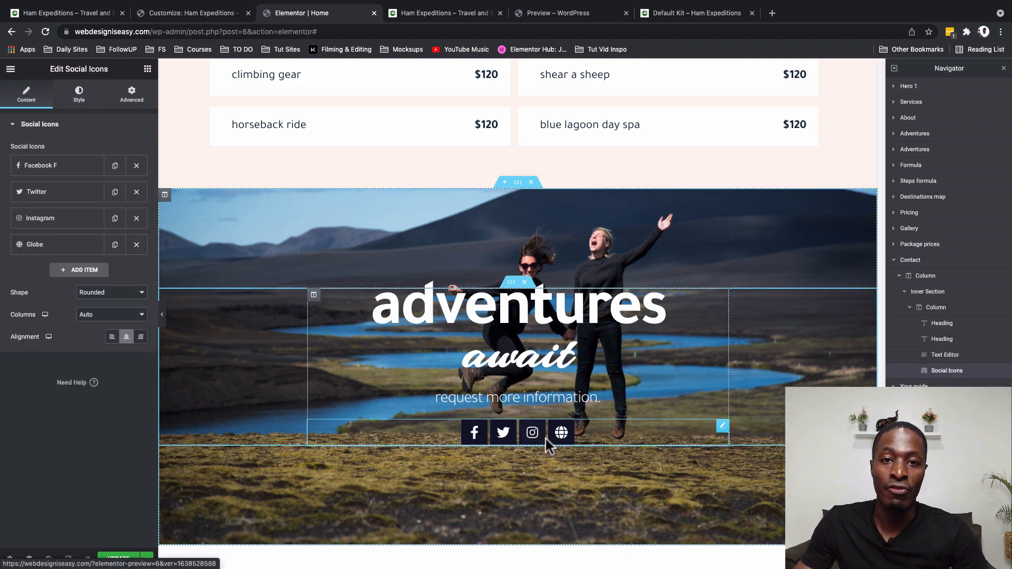
pyautogui.scroll(-1, 527, 211)
pyautogui.click(518, 131)
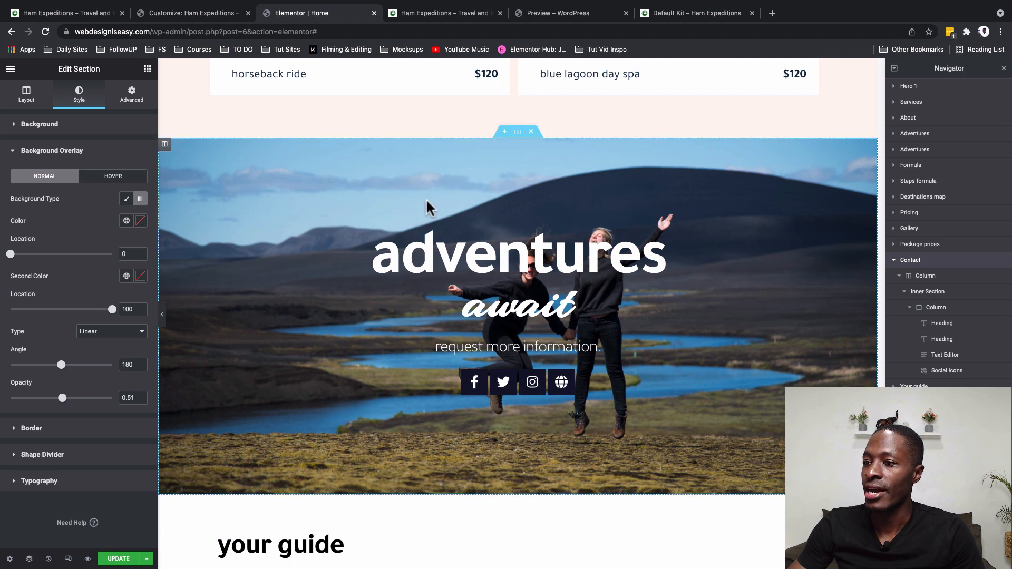
pyautogui.click(166, 147)
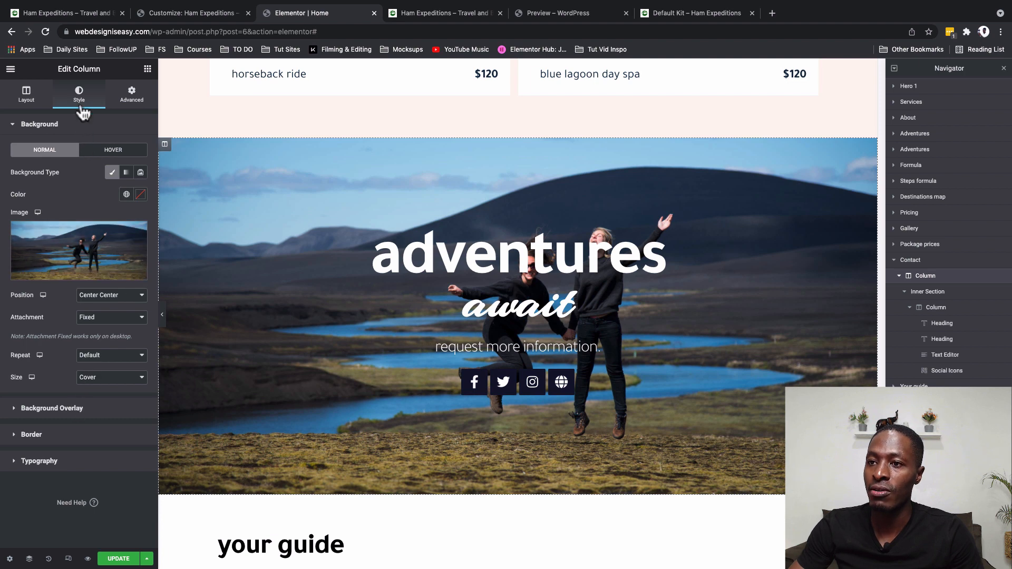
pyautogui.click(62, 410)
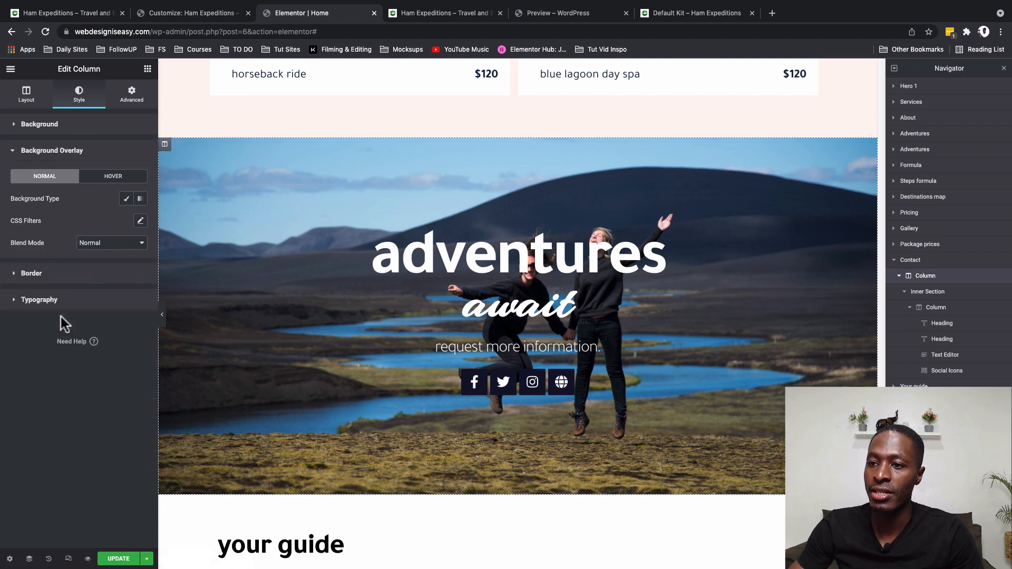
pyautogui.click(141, 199)
pyautogui.click(127, 221)
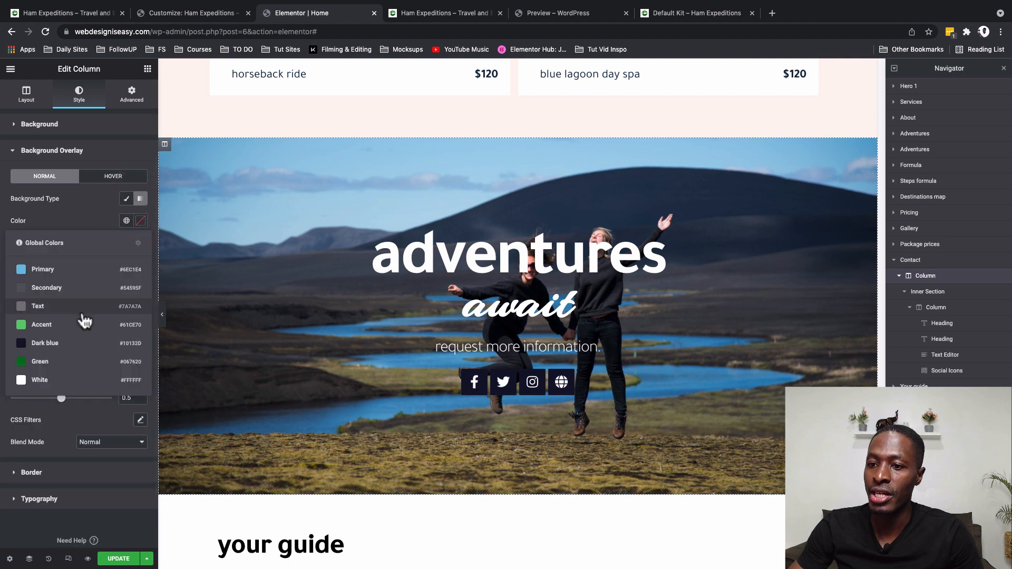
pyautogui.click(79, 343)
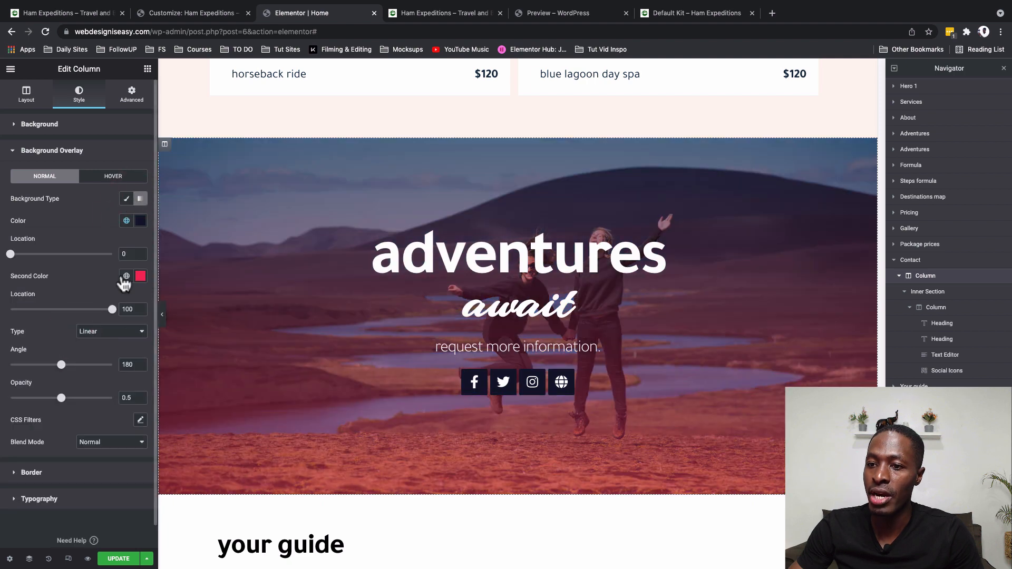
pyautogui.click(126, 277)
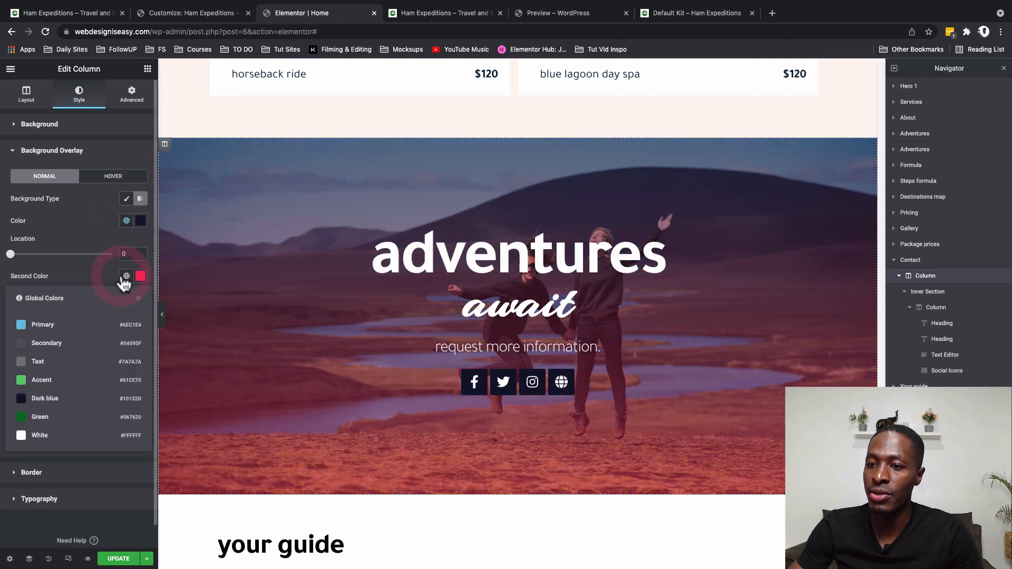
pyautogui.click(69, 414)
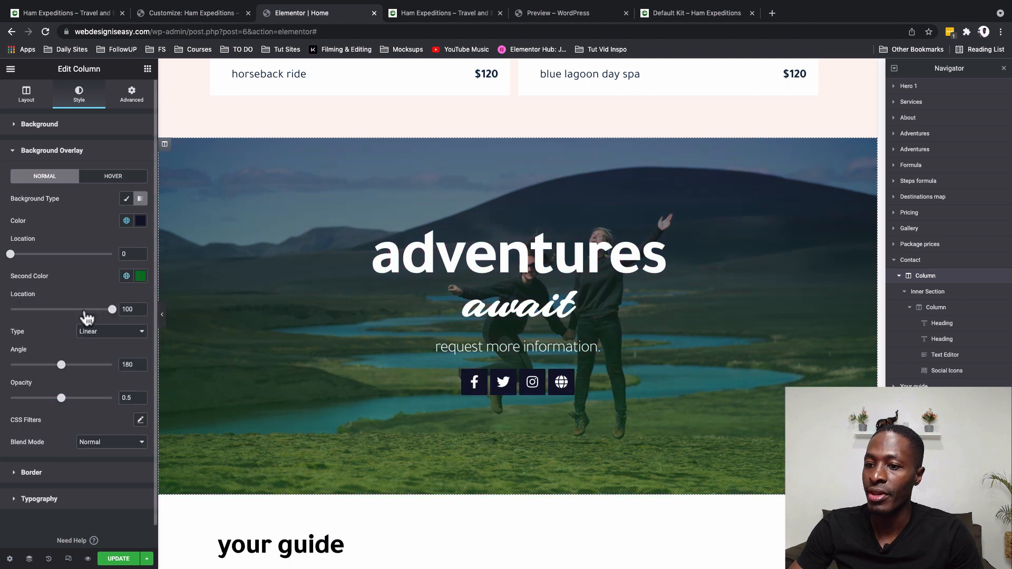
pyautogui.moveTo(69, 401); pyautogui.dragTo(106, 410)
pyautogui.click(119, 560)
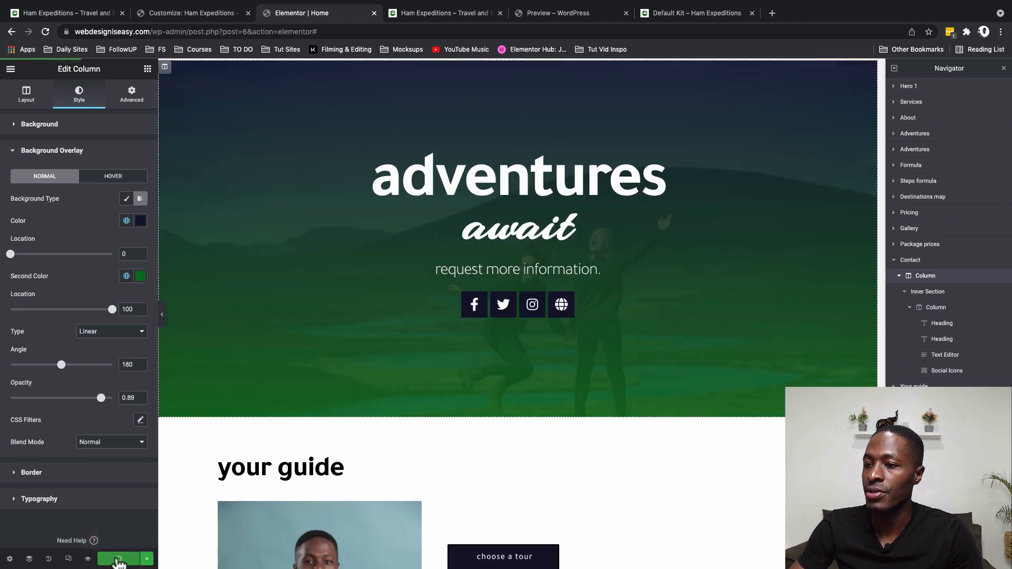
# Step: Check the contact form on the finished site and create a new WPForms form from the GDPR Contact Form template
pyautogui.scroll(5, 208, 228)
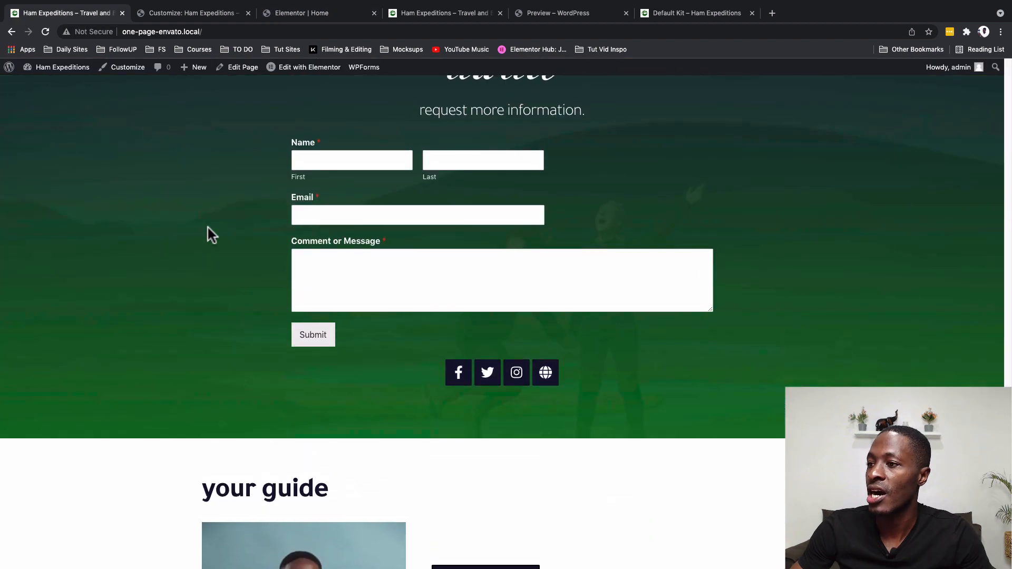
pyautogui.scroll(3, 208, 228)
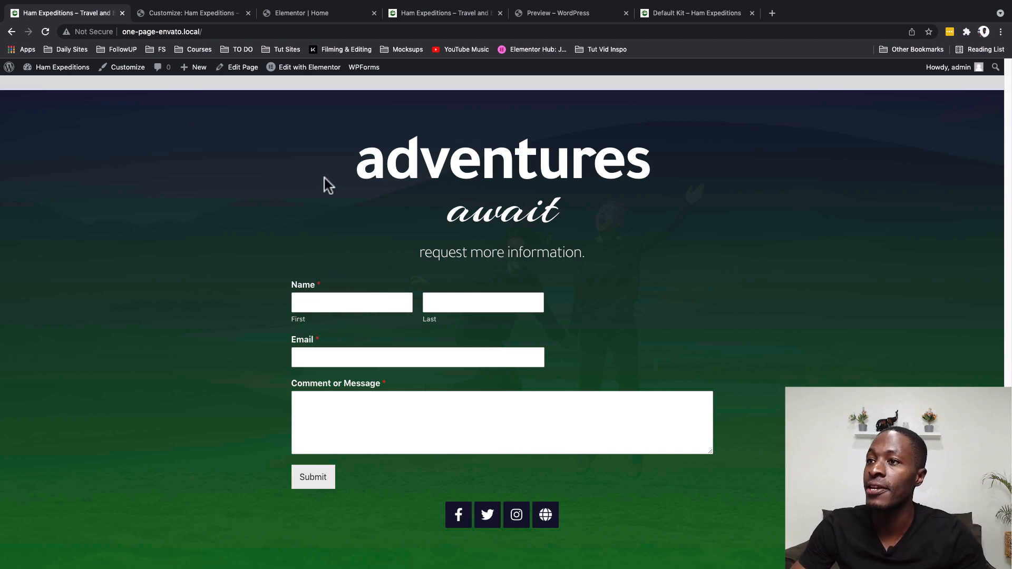
pyautogui.click(196, 13)
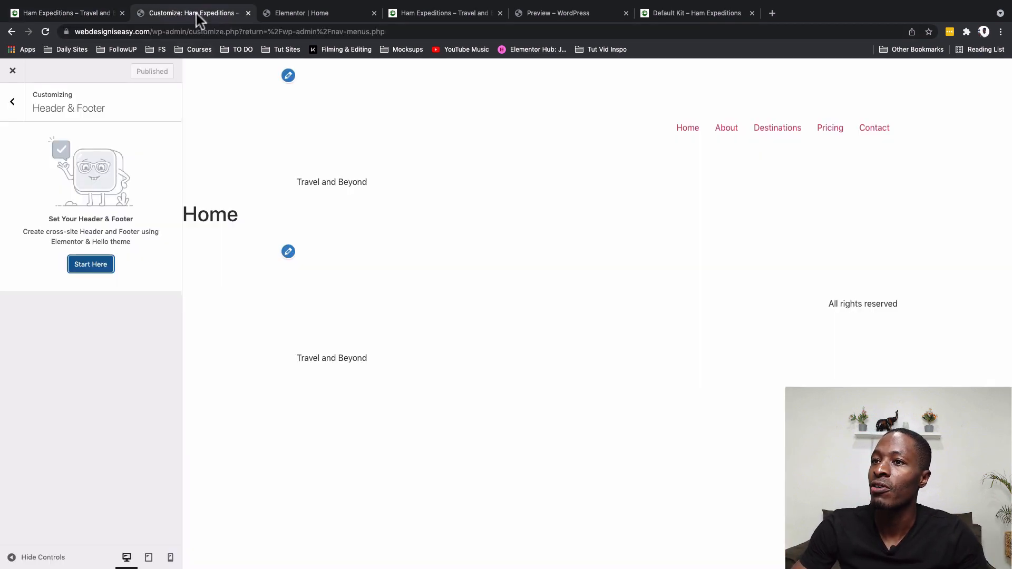
pyautogui.click(13, 73)
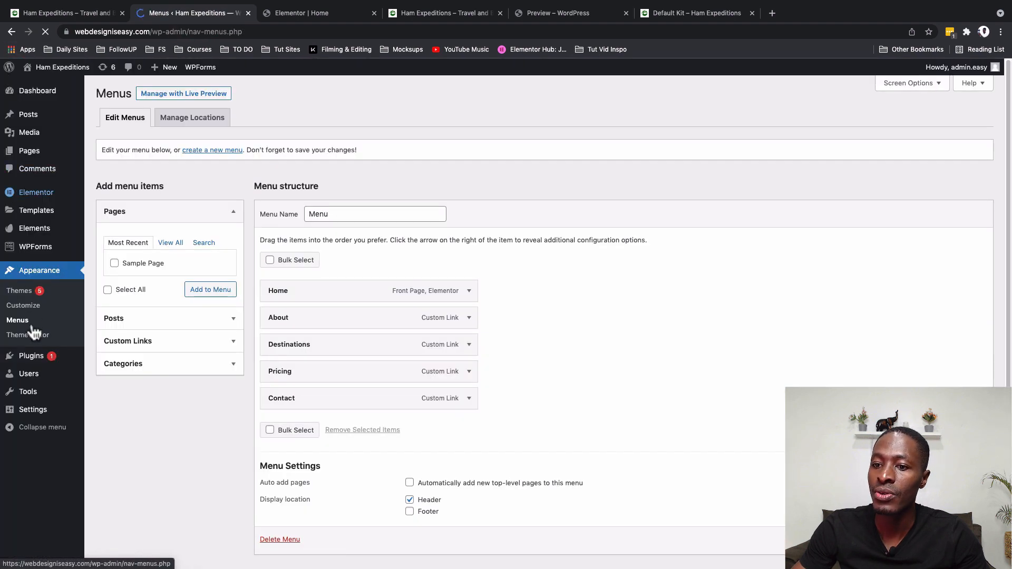
pyautogui.moveTo(43, 250)
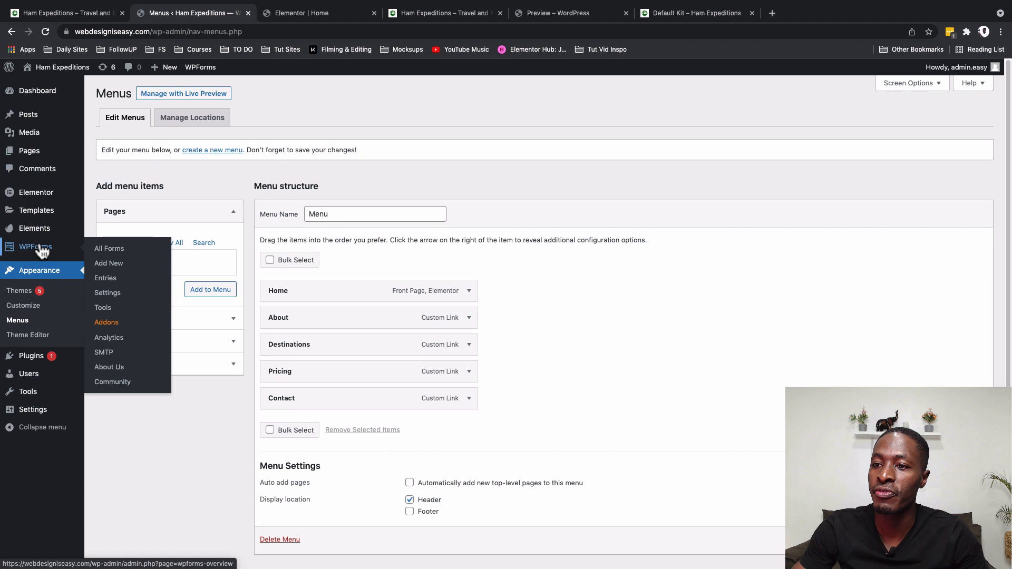
pyautogui.click(109, 263)
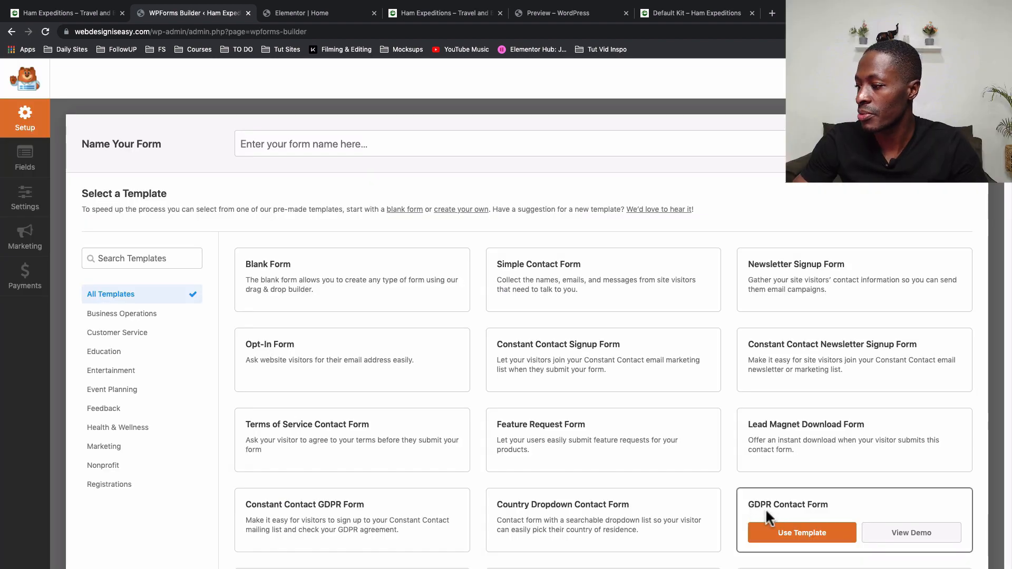
pyautogui.click(812, 534)
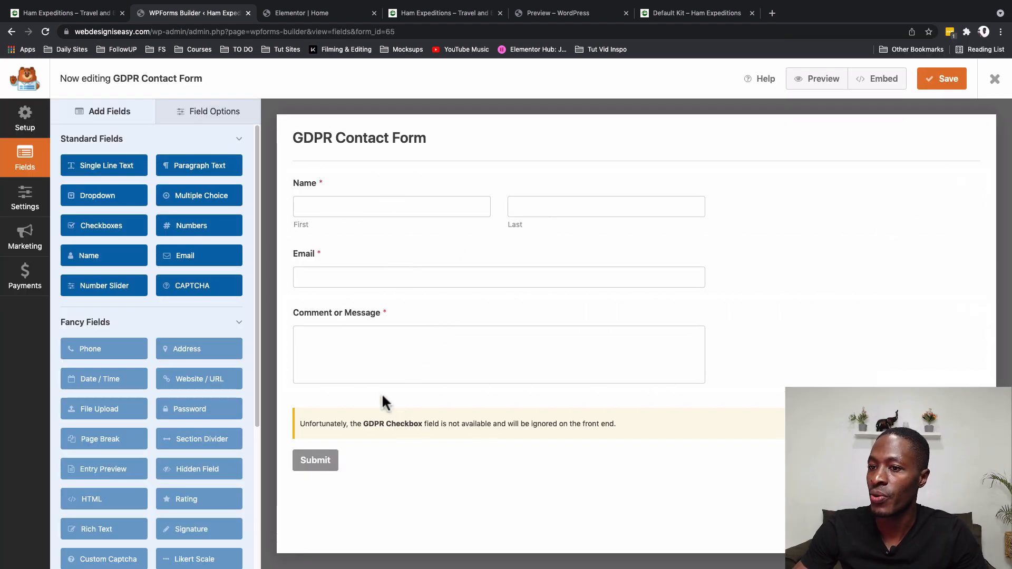
# Step: Open the form's notification settings and check the site's administration email address in the WordPress general settings
pyautogui.click(37, 204)
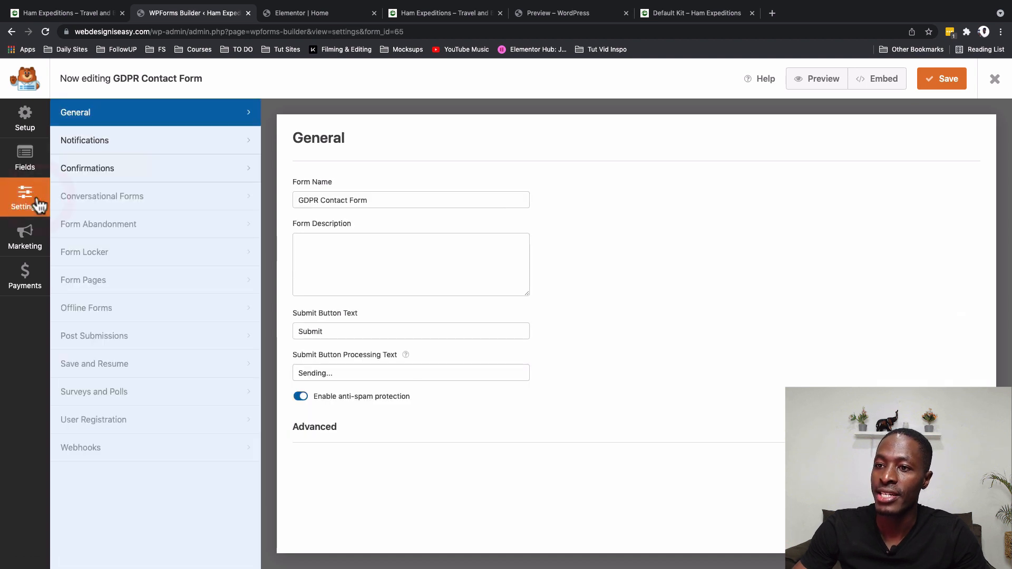
pyautogui.click(155, 142)
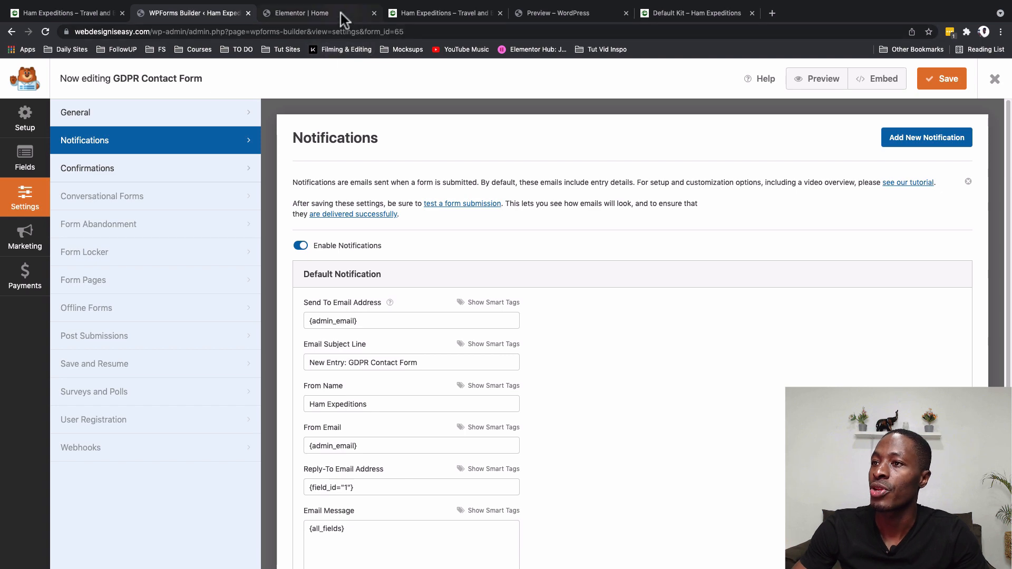
pyautogui.click(553, 14)
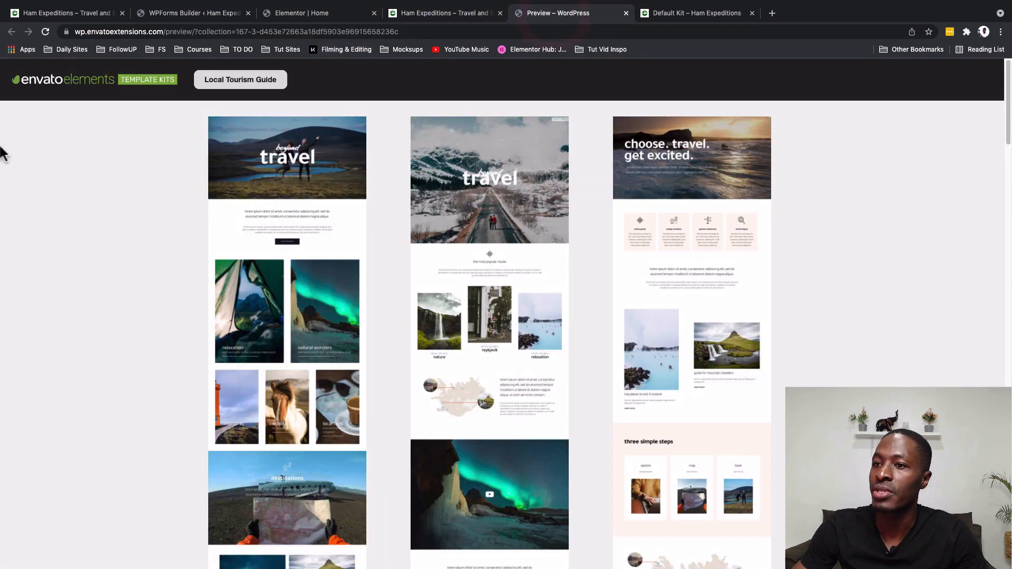
pyautogui.hotkey('ctrl', 'shift', 'Tab')
pyautogui.click(112, 384)
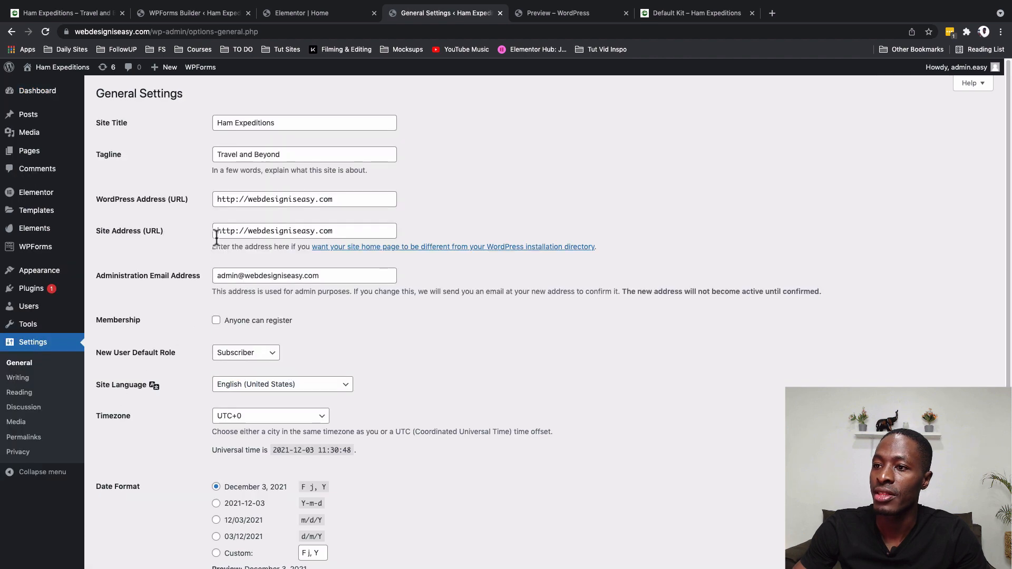
pyautogui.tripleClick(227, 274)
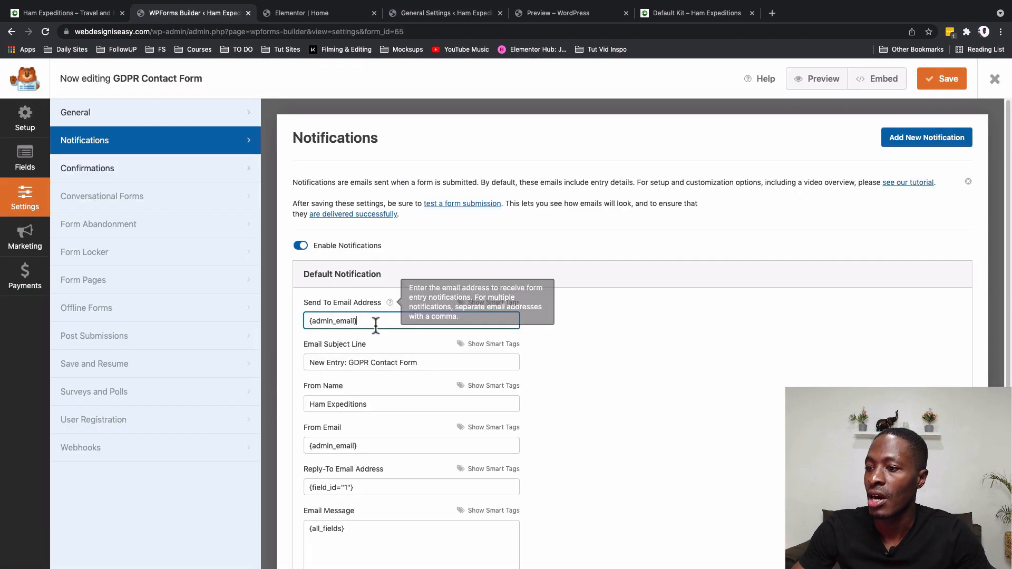
# Step: Add a second recipient's email address after {admin_email} in the default notification's Send To Email Address
pyautogui.click(375, 323)
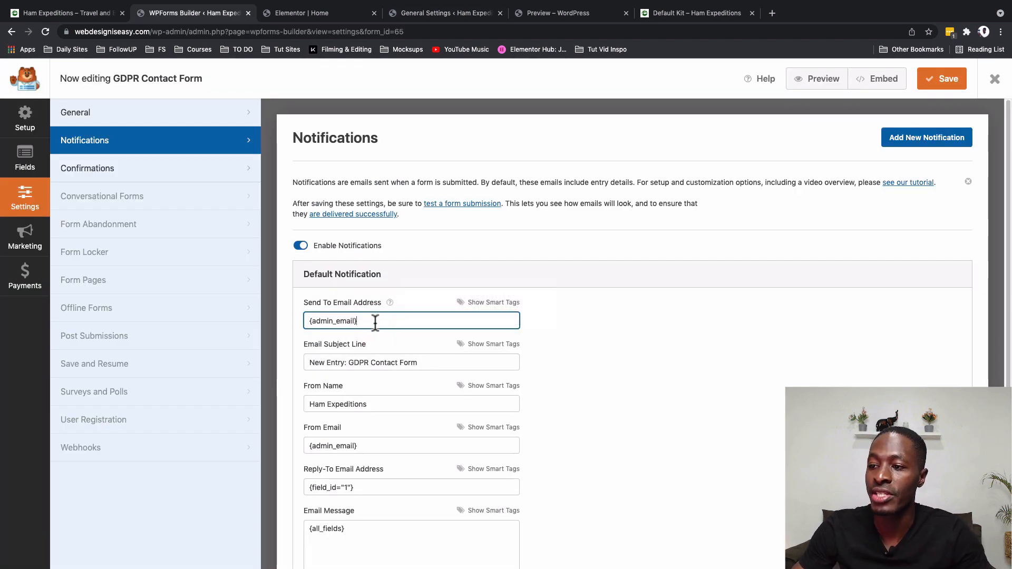
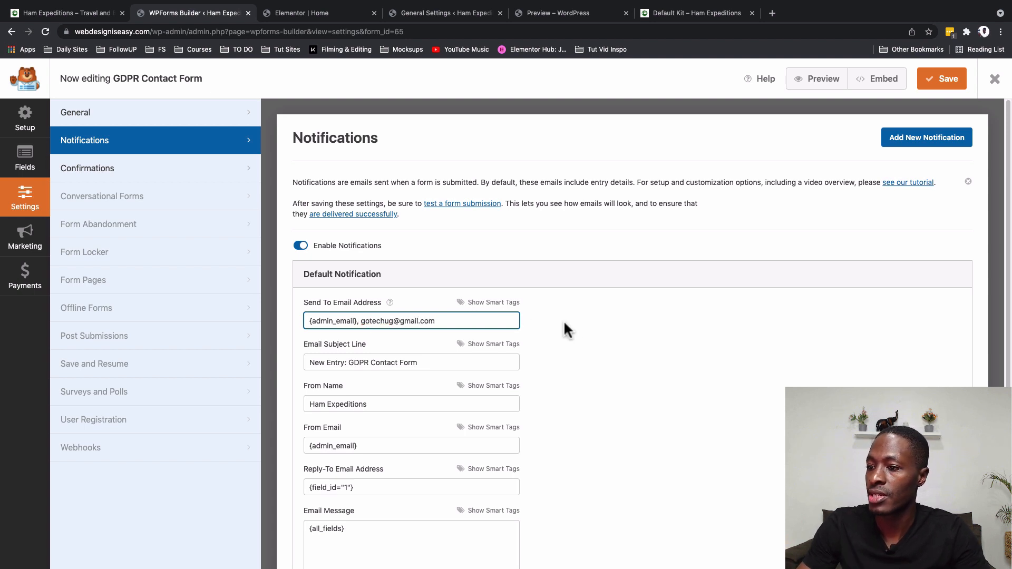
pyautogui.click(572, 325)
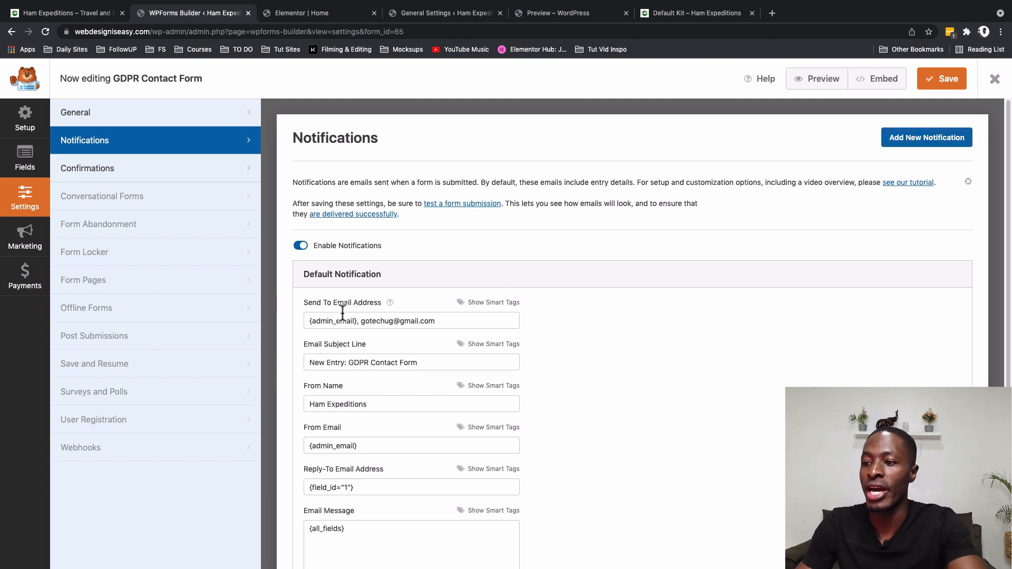
pyautogui.moveTo(361, 321); pyautogui.dragTo(419, 321)
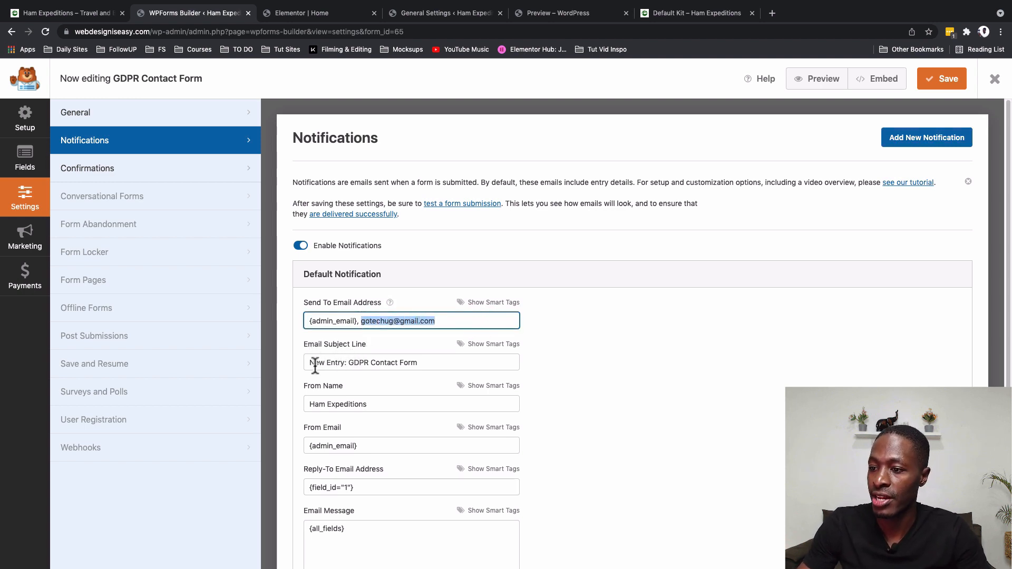
# Step: Set the notification's email subject line to "New Entry: Ham Expeditions Form" and save the form
pyautogui.moveTo(350, 364); pyautogui.dragTo(424, 362)
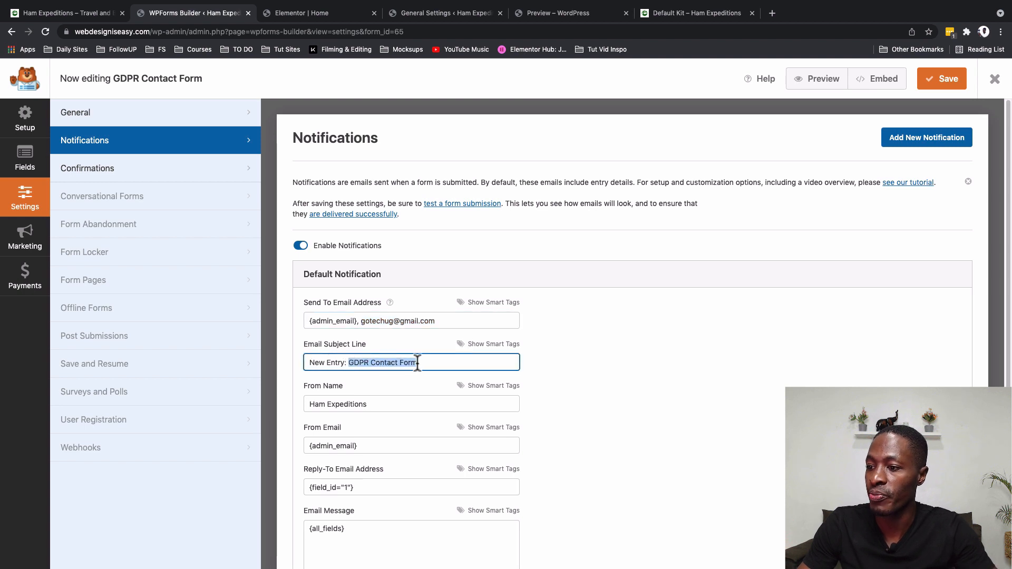
pyautogui.write('Ham Ex')
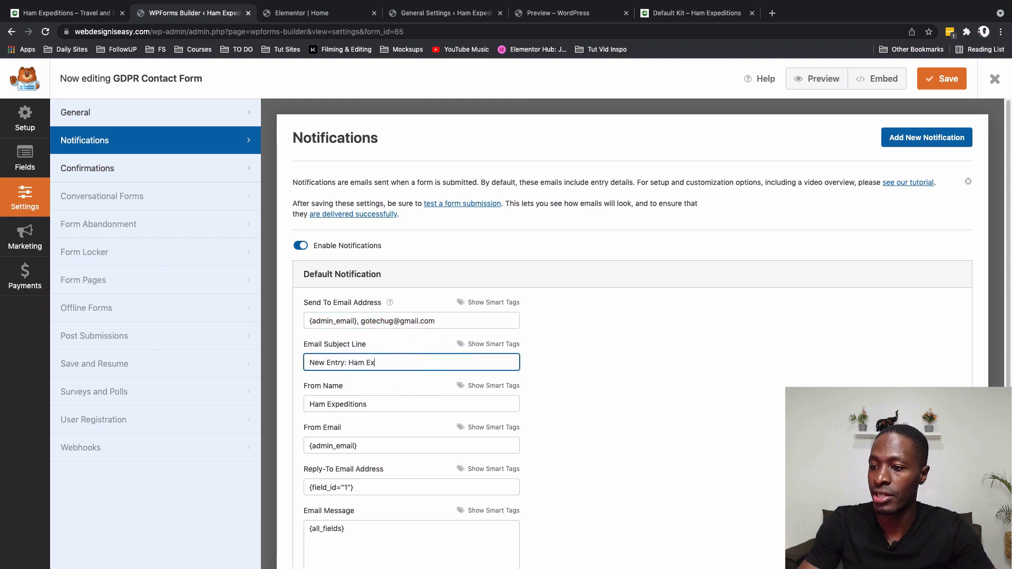
pyautogui.write('peditions Form')
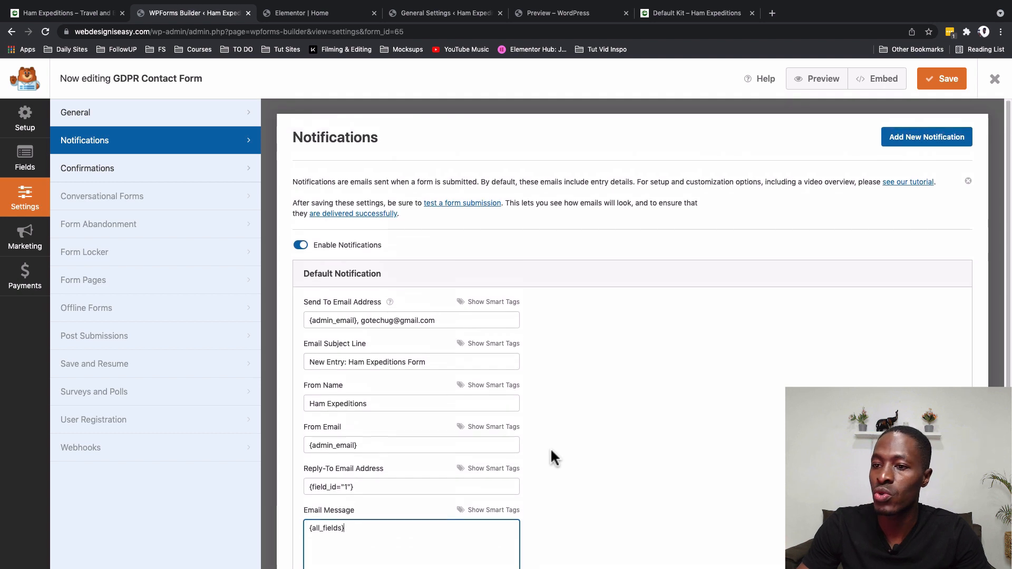
pyautogui.click(920, 85)
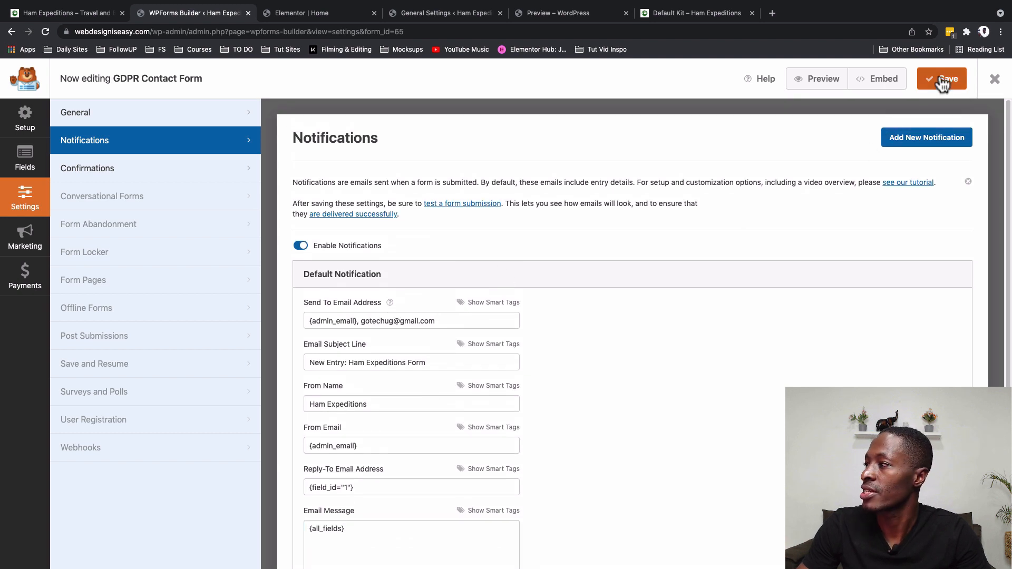
# Step: Try the Show Page and Go to URL (Redirect) confirmation types, set the type back to Message and save the form
pyautogui.click(164, 170)
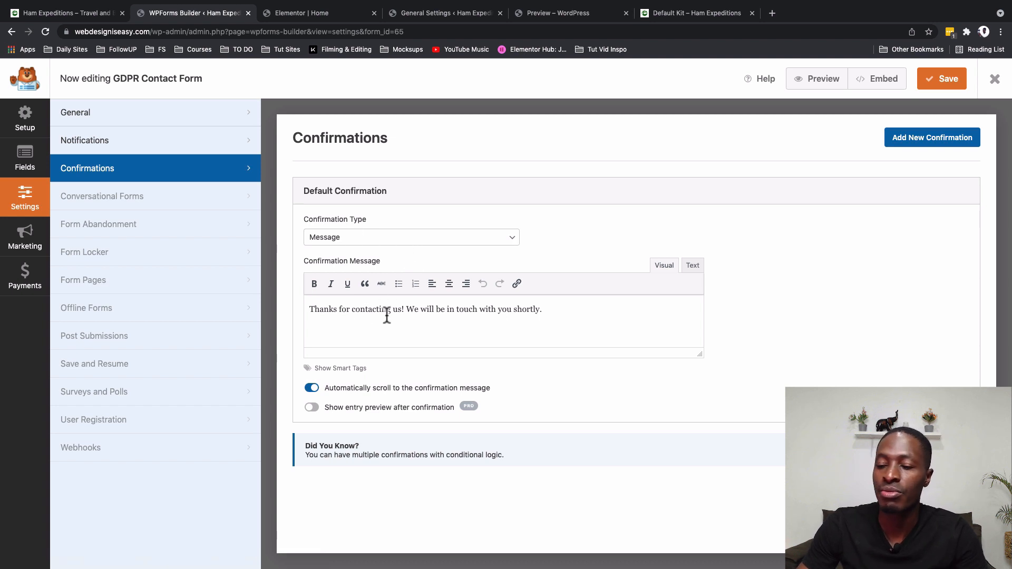
pyautogui.click(392, 243)
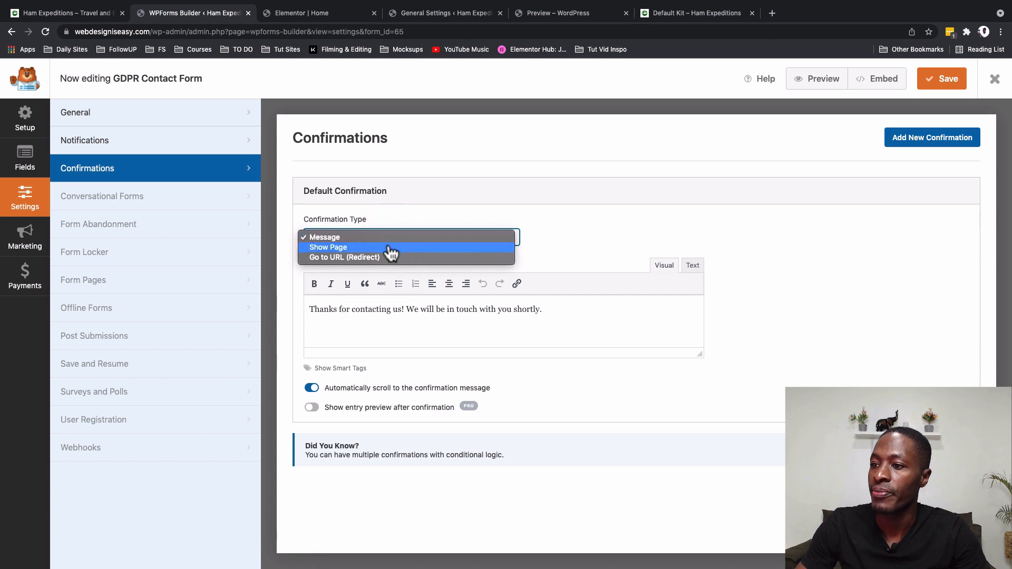
pyautogui.click(390, 248)
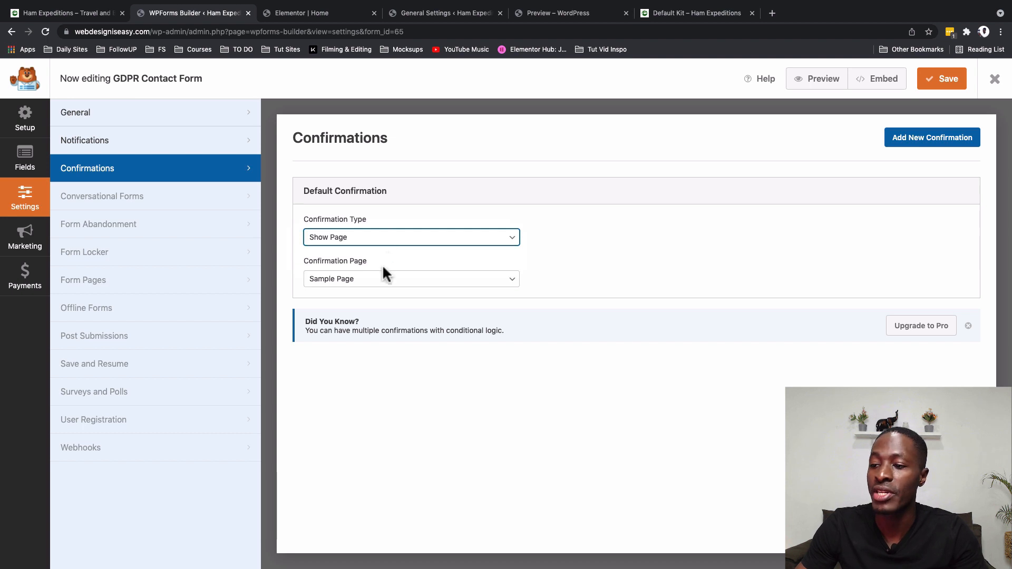
pyautogui.click(384, 281)
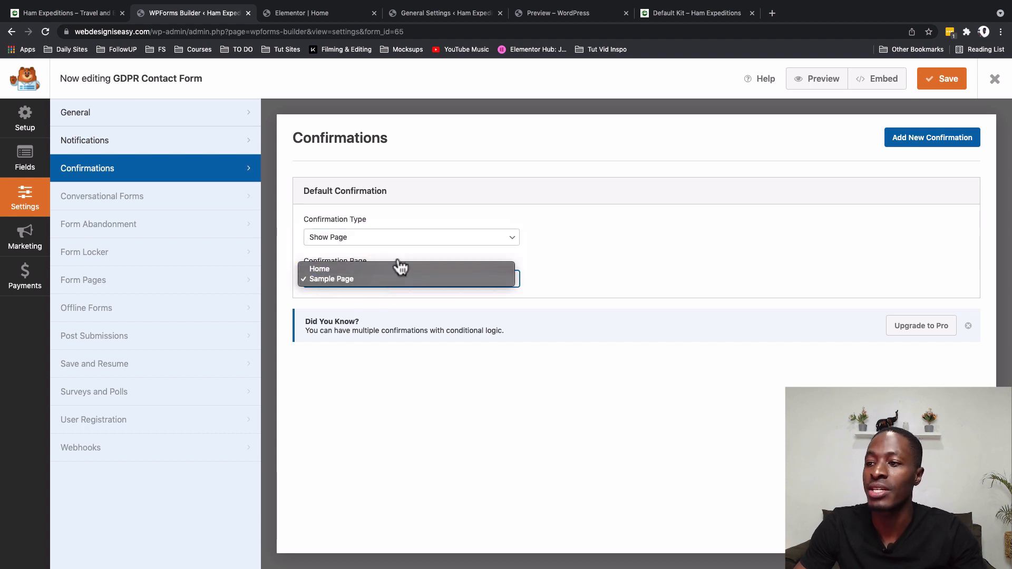
pyautogui.click(414, 237)
pyautogui.click(415, 238)
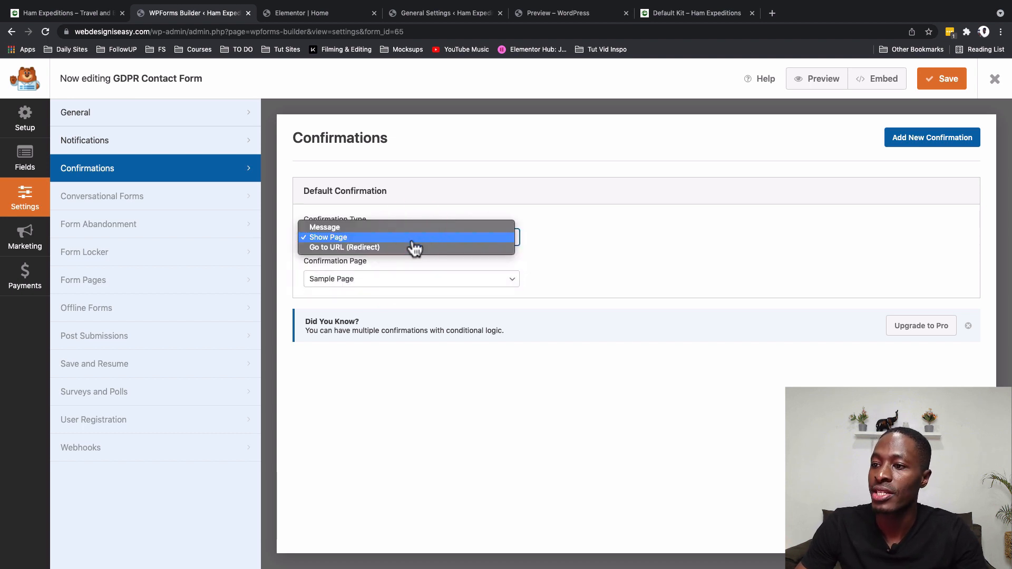
pyautogui.click(415, 249)
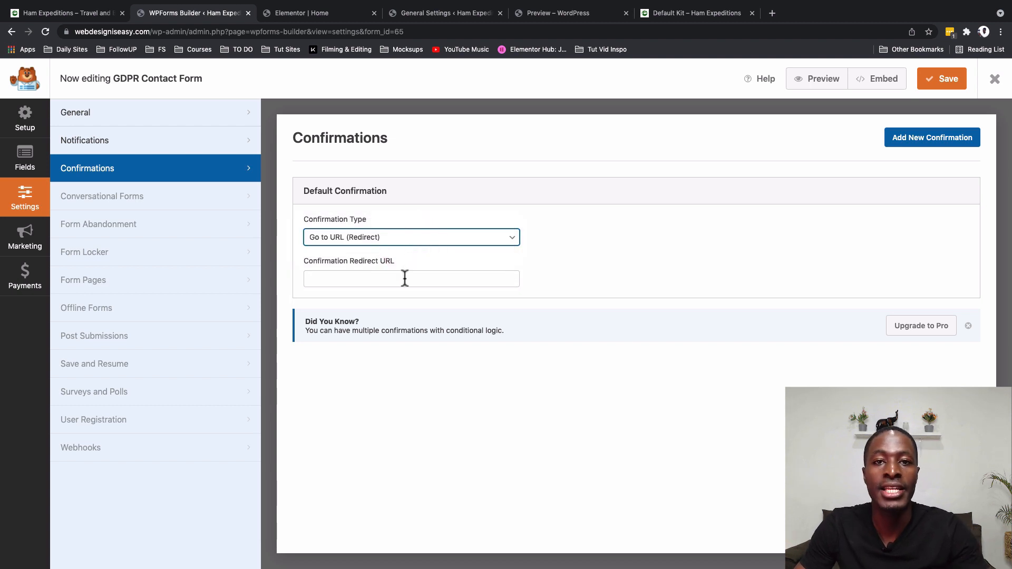
pyautogui.click(405, 279)
pyautogui.click(412, 238)
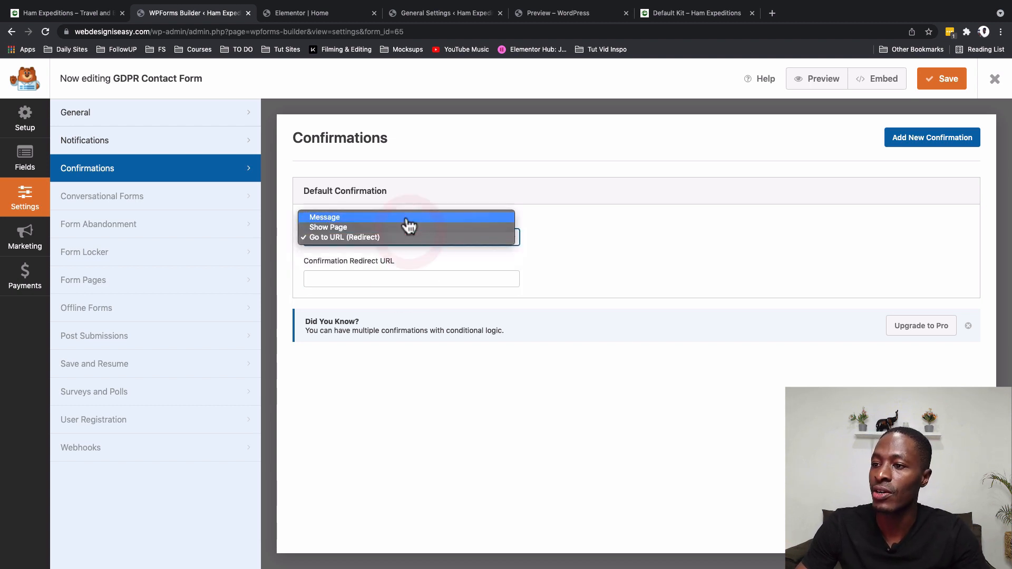
pyautogui.click(407, 218)
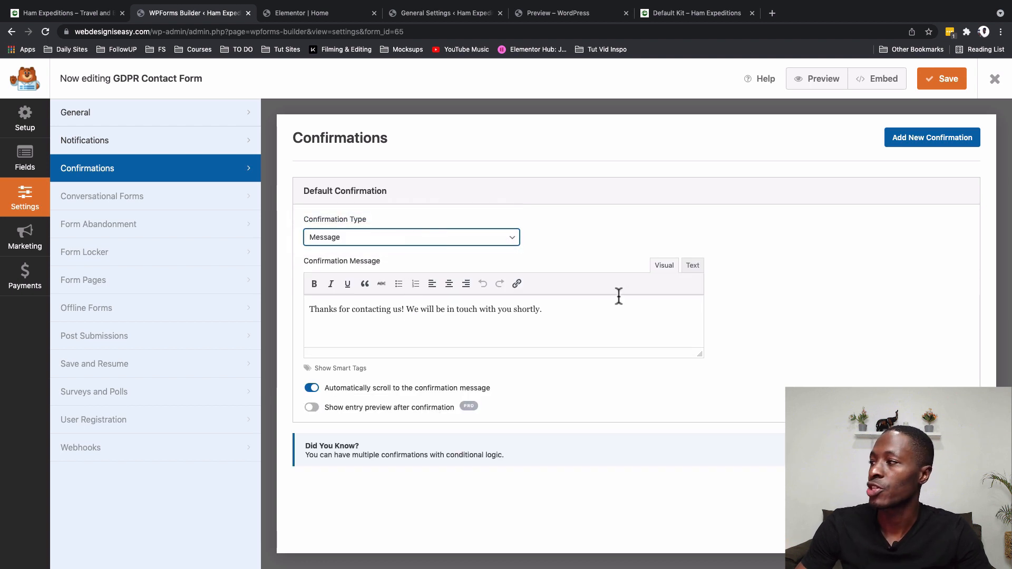
pyautogui.click(944, 81)
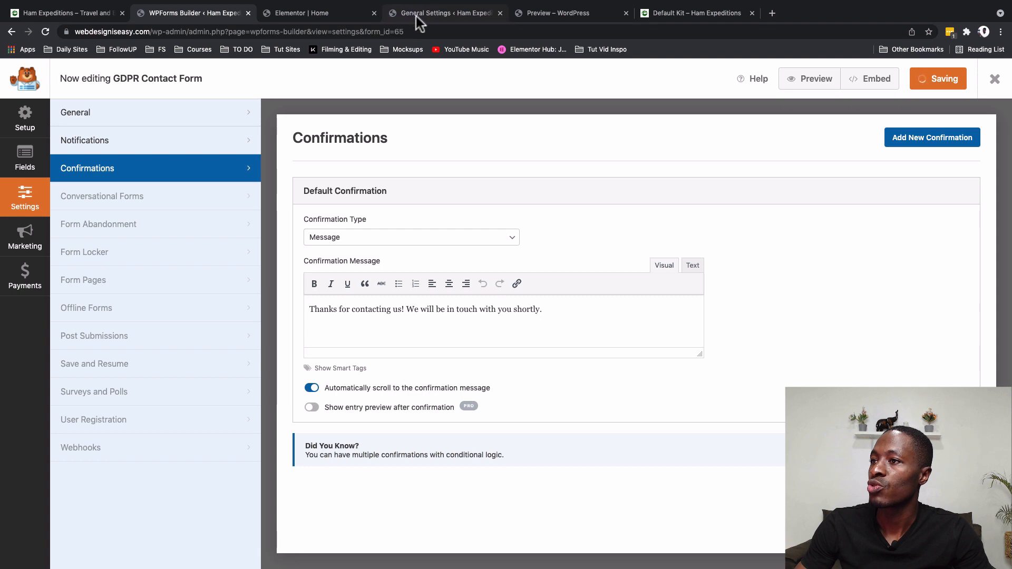
# Step: Switch to the Elementor editor, reload it and insert a WPForms widget in Contact between the "request more information." text and the social icons
pyautogui.click(320, 14)
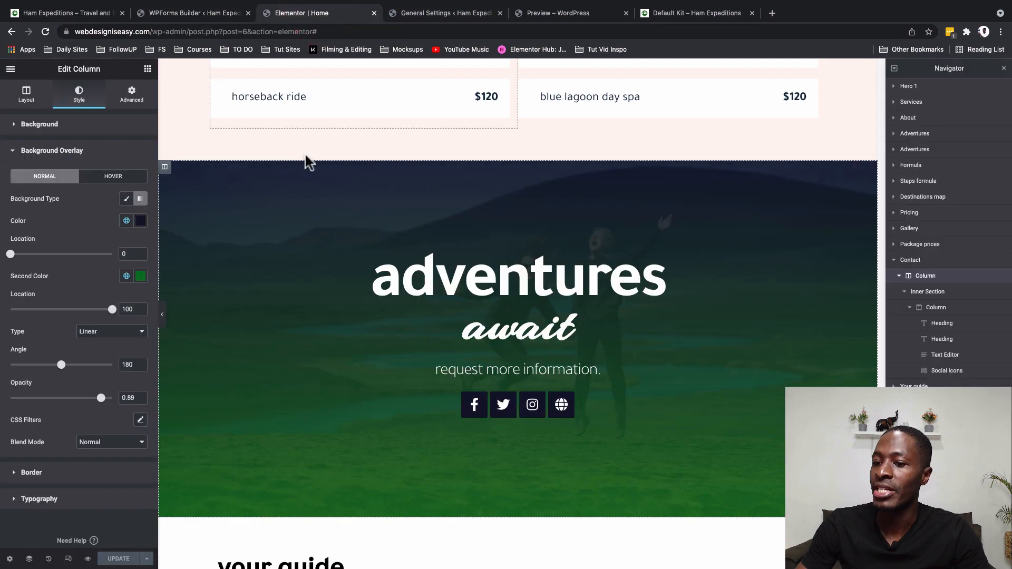
pyautogui.click(46, 32)
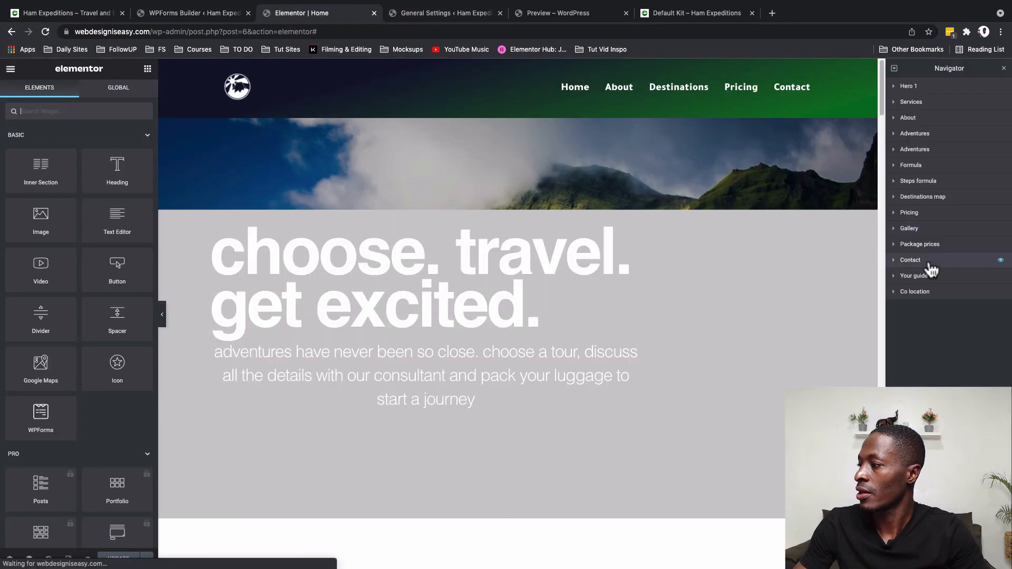
pyautogui.click(929, 262)
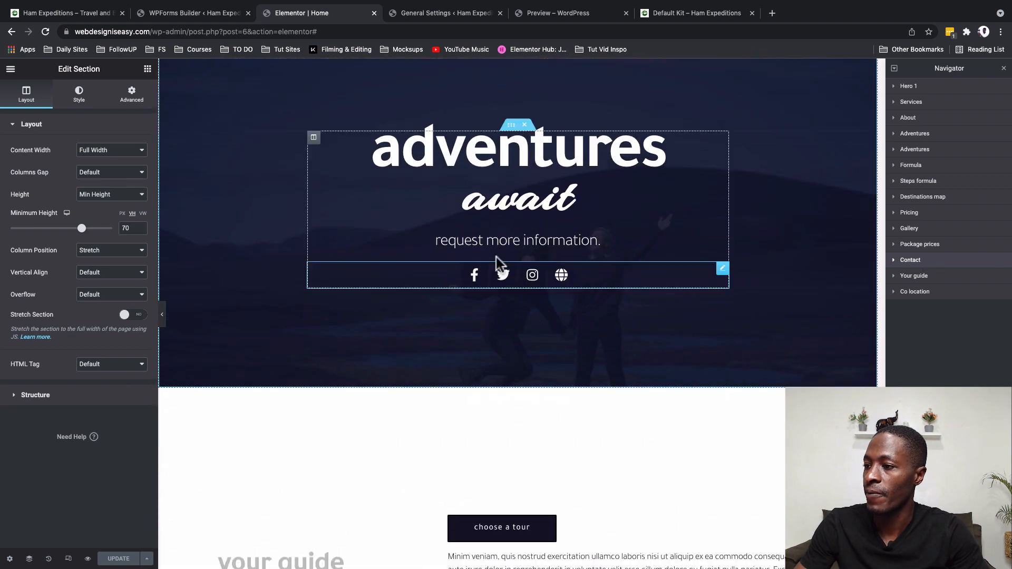
pyautogui.click(146, 70)
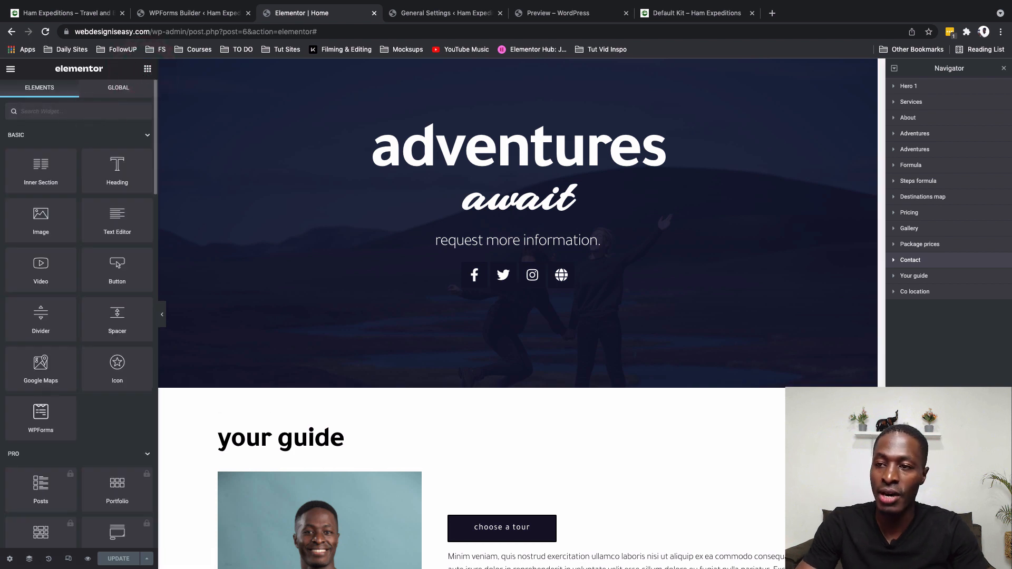
pyautogui.write('wp')
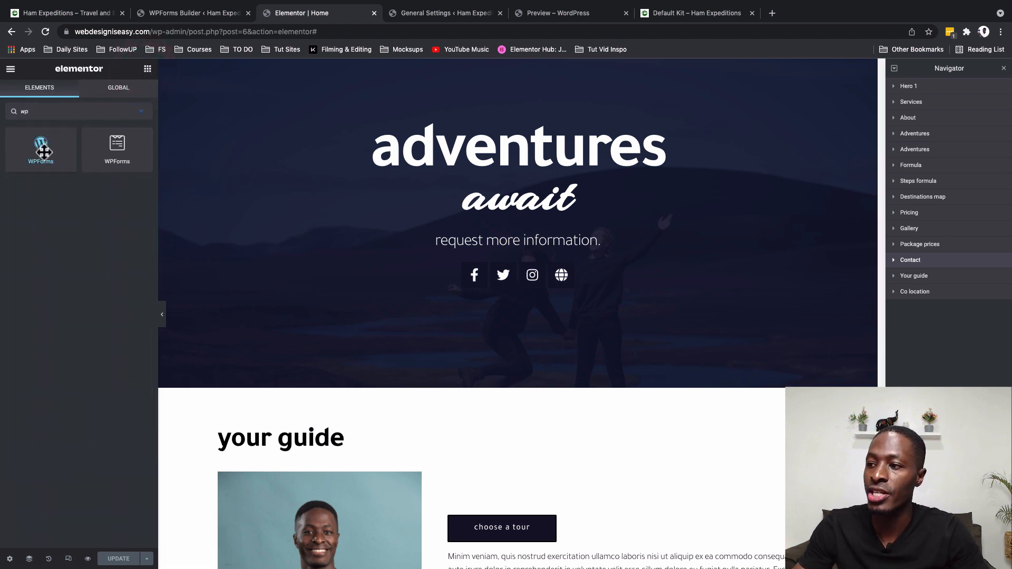
pyautogui.moveTo(44, 153); pyautogui.dragTo(479, 264)
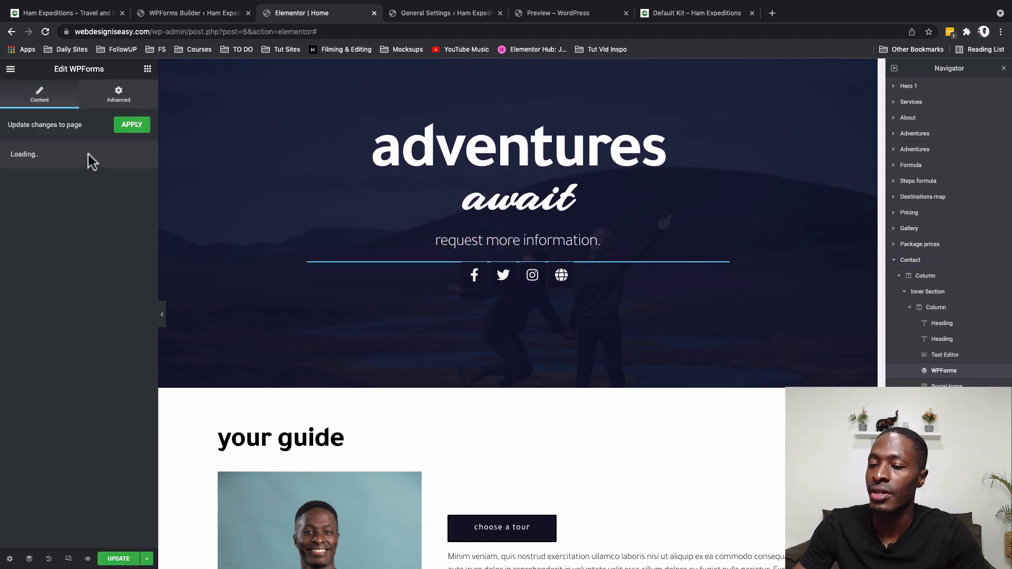
# Step: Display the GDPR Contact Form in the WPForms widget and update the page
pyautogui.click(77, 206)
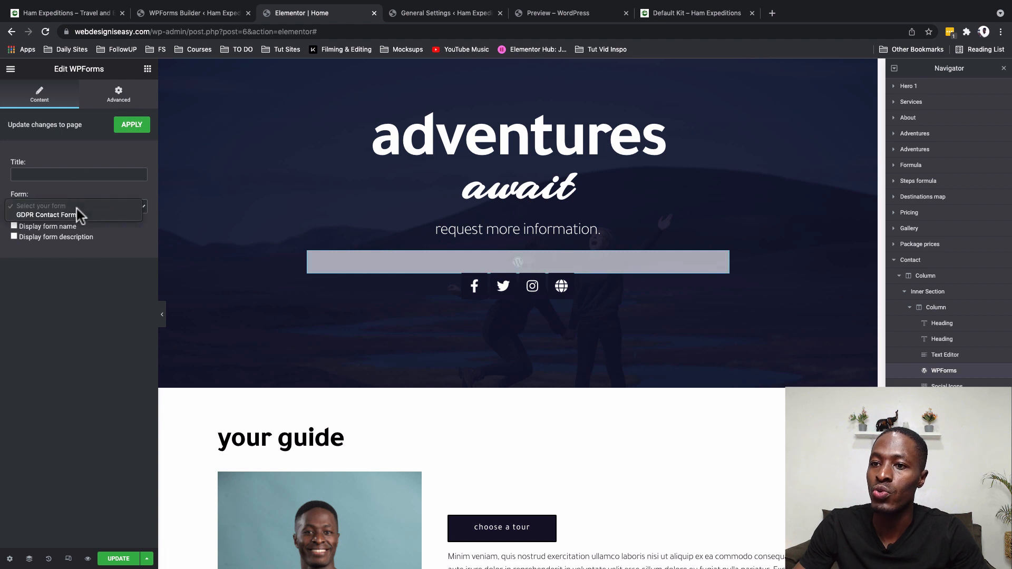
pyautogui.click(77, 216)
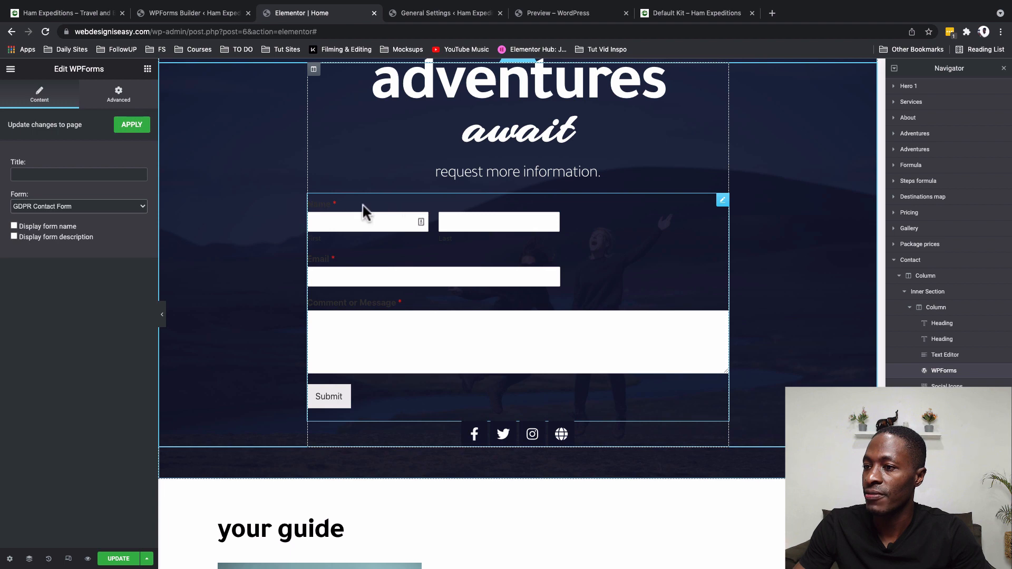
pyautogui.click(118, 559)
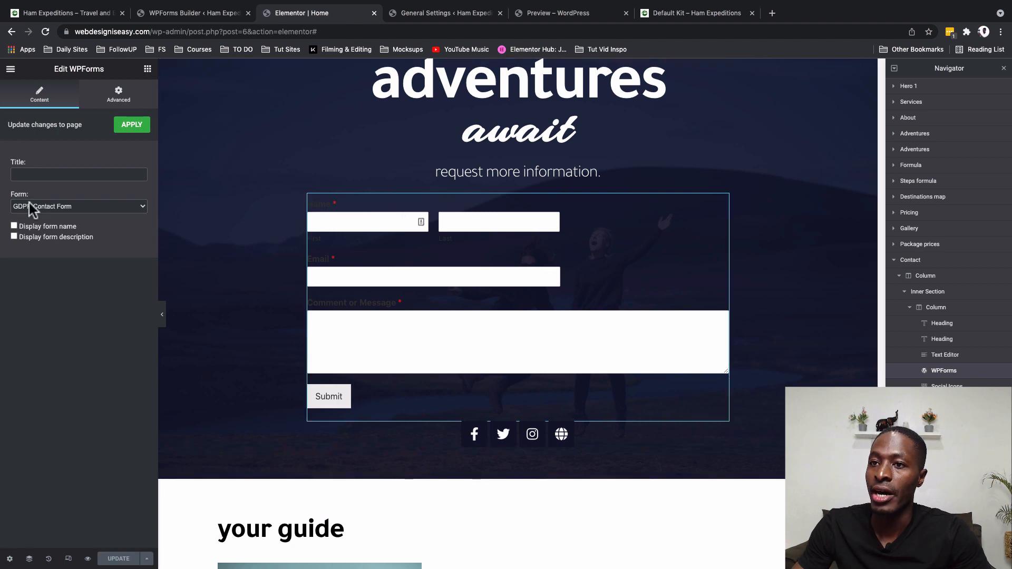
# Step: In the site-wide form field settings, set the label color to the global White
pyautogui.click(11, 71)
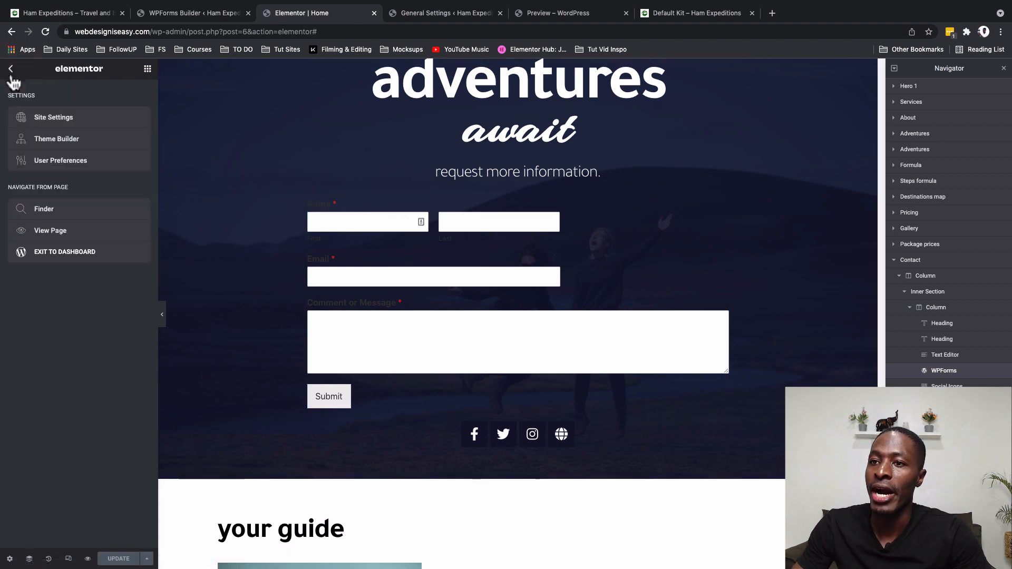
pyautogui.click(51, 122)
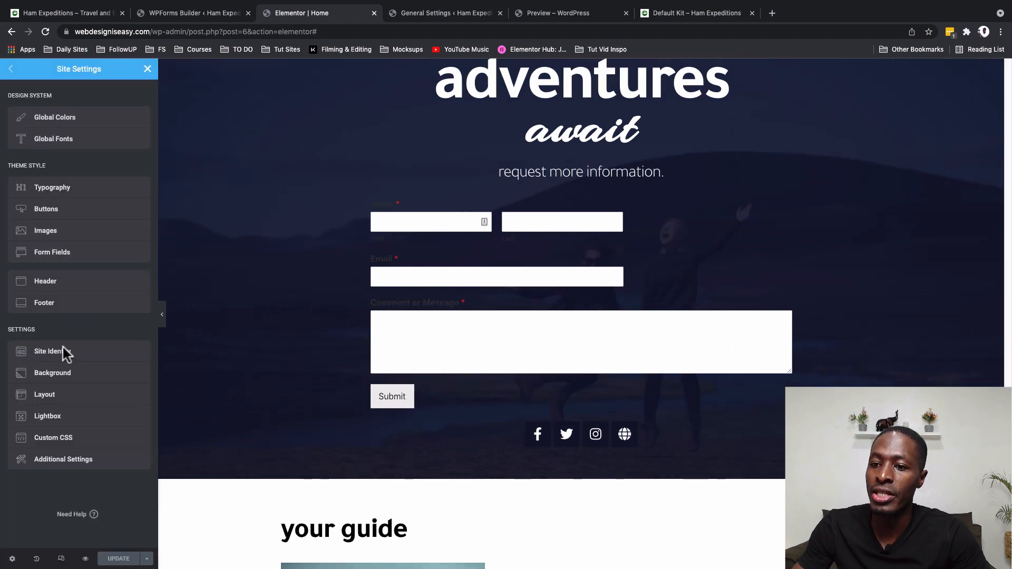
pyautogui.click(47, 253)
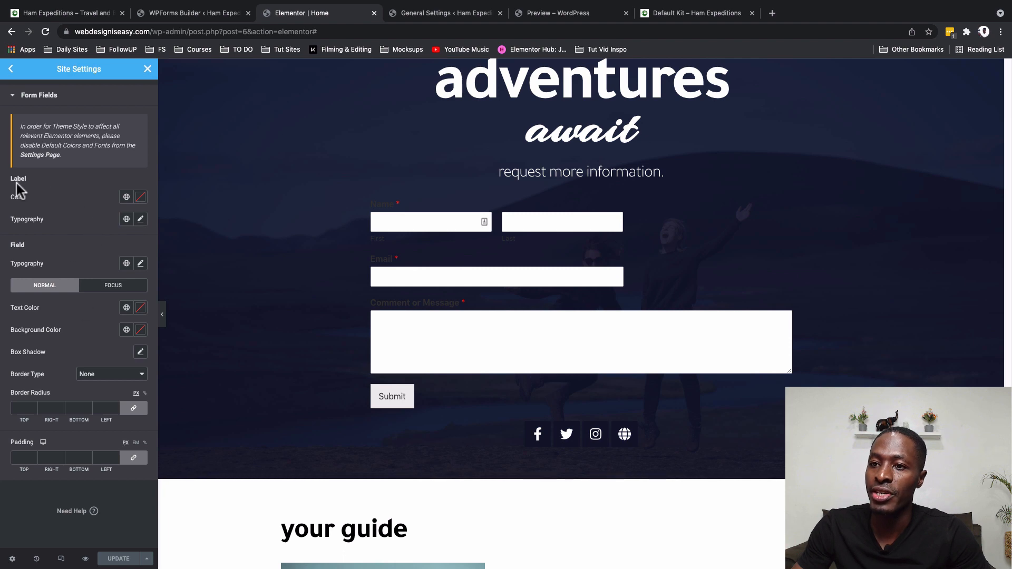
pyautogui.click(127, 197)
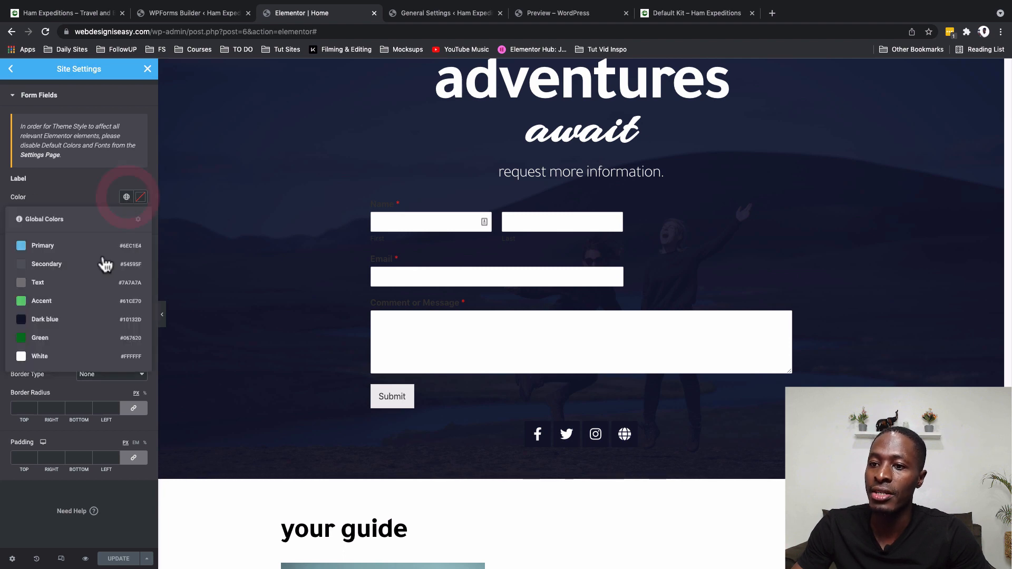
pyautogui.click(83, 357)
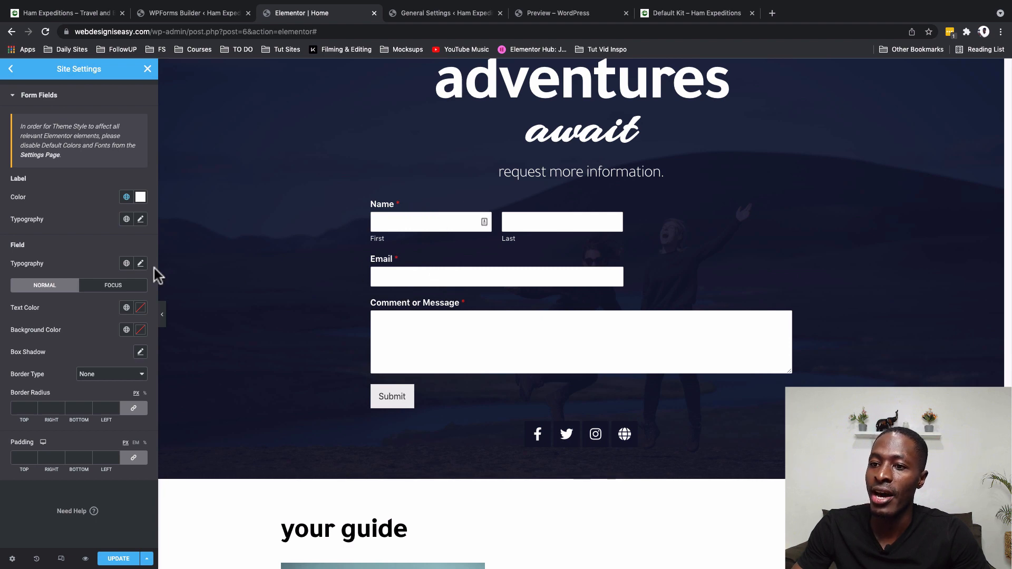
# Step: Set the font family of the site-wide form labels to Tajawal
pyautogui.click(140, 220)
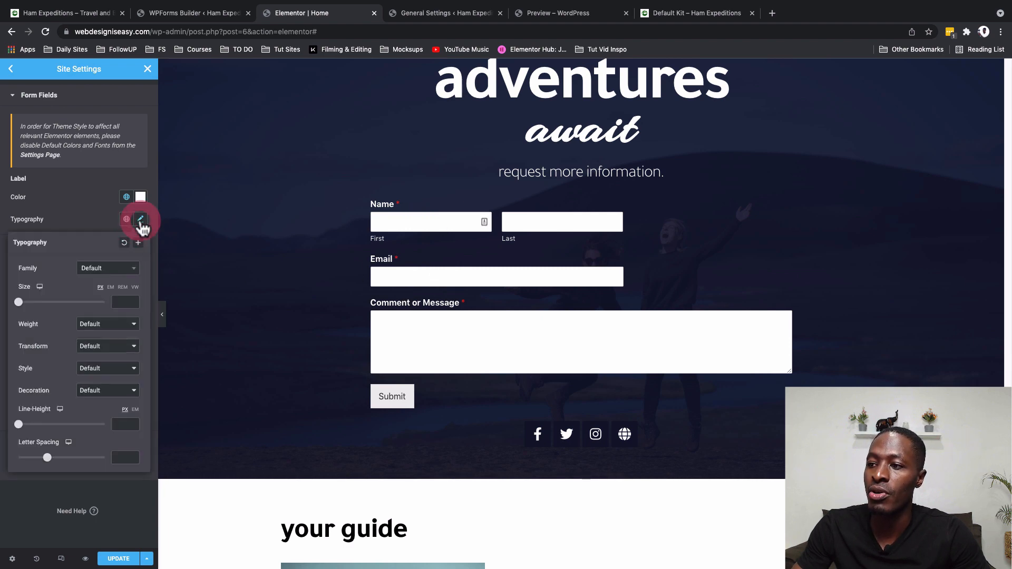
pyautogui.click(120, 269)
pyautogui.click(96, 285)
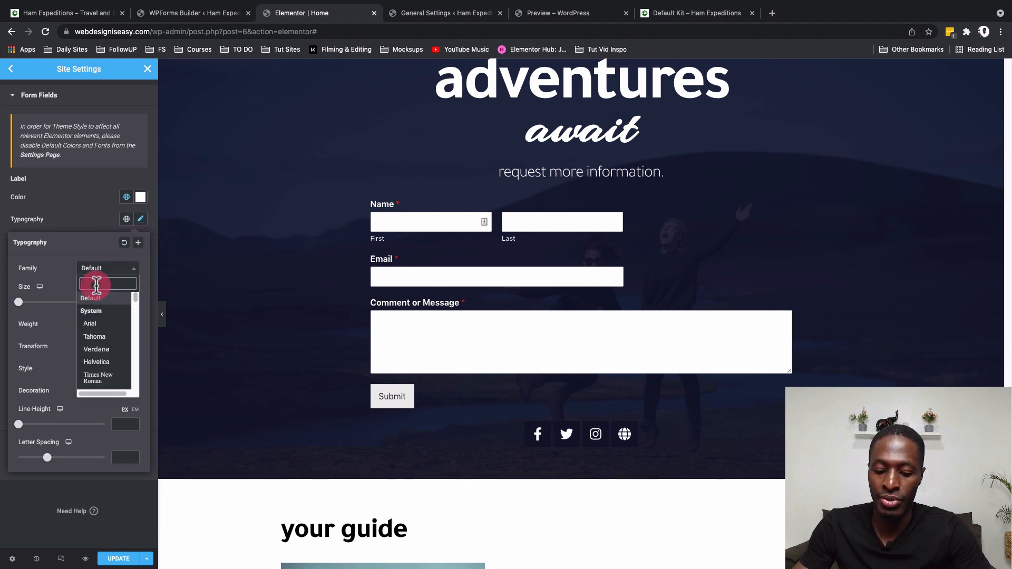
pyautogui.write('taja')
pyautogui.click(86, 311)
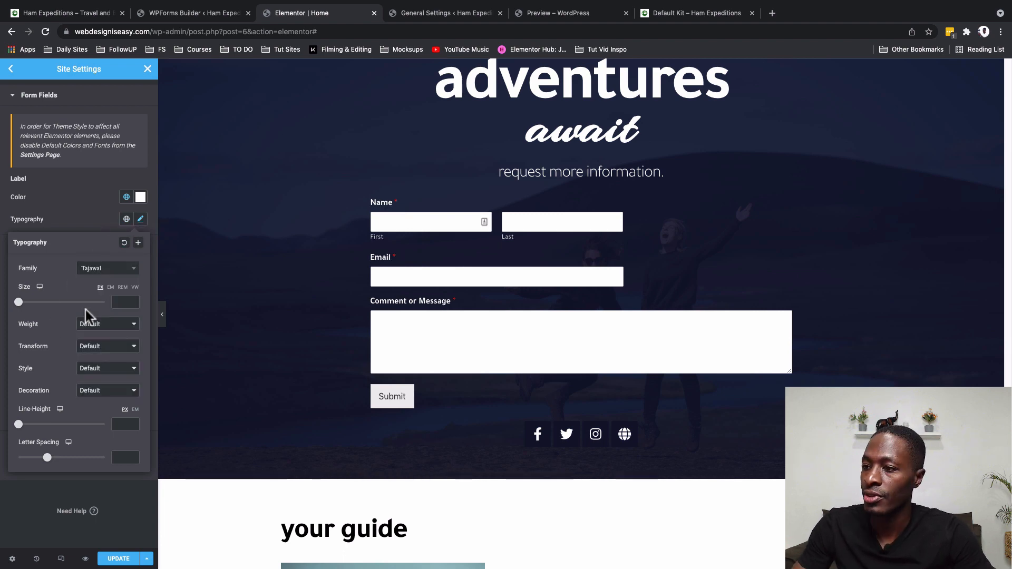
pyautogui.click(99, 218)
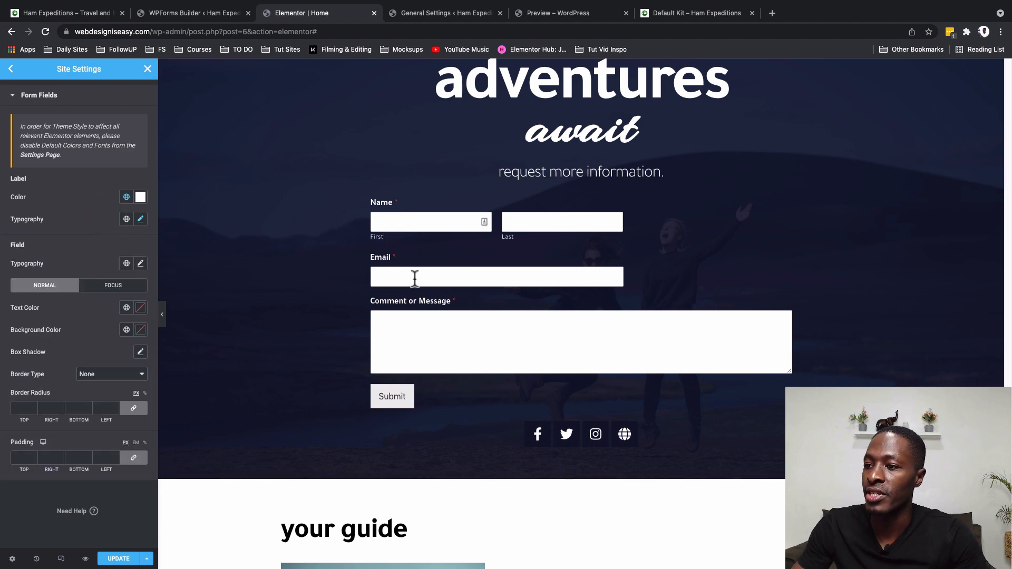
# Step: Try sample text in the form's Email field to check the field typography, and clear it
pyautogui.click(431, 279)
pyautogui.write('adadfafe')
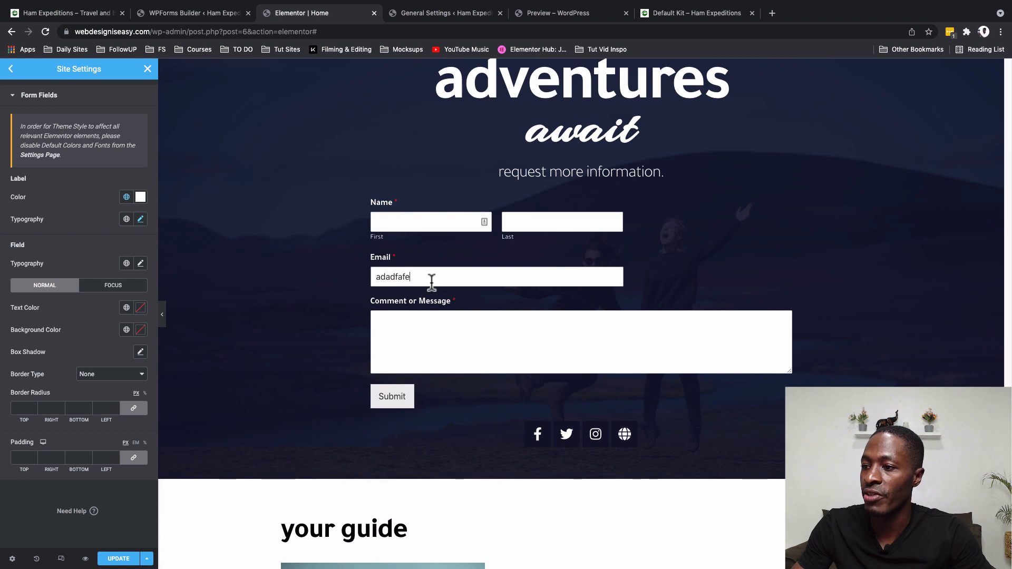
pyautogui.write('a')
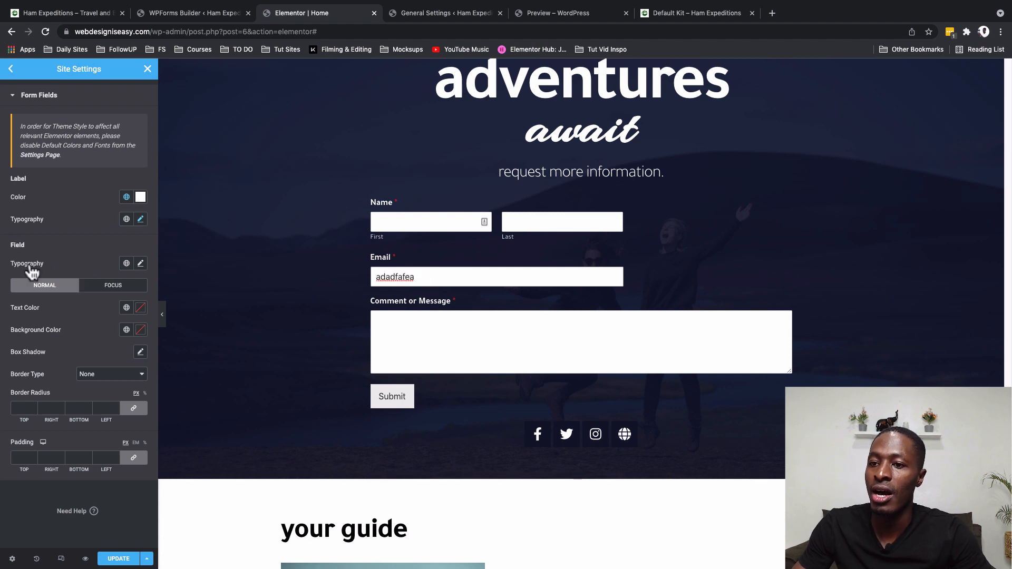
pyautogui.doubleClick(396, 276)
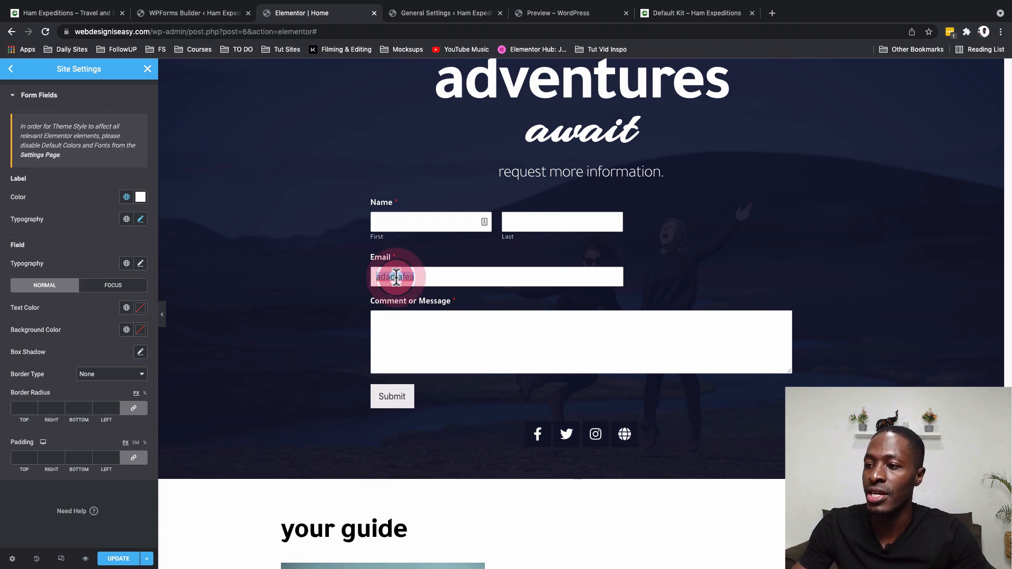
pyautogui.press('BackSpace')
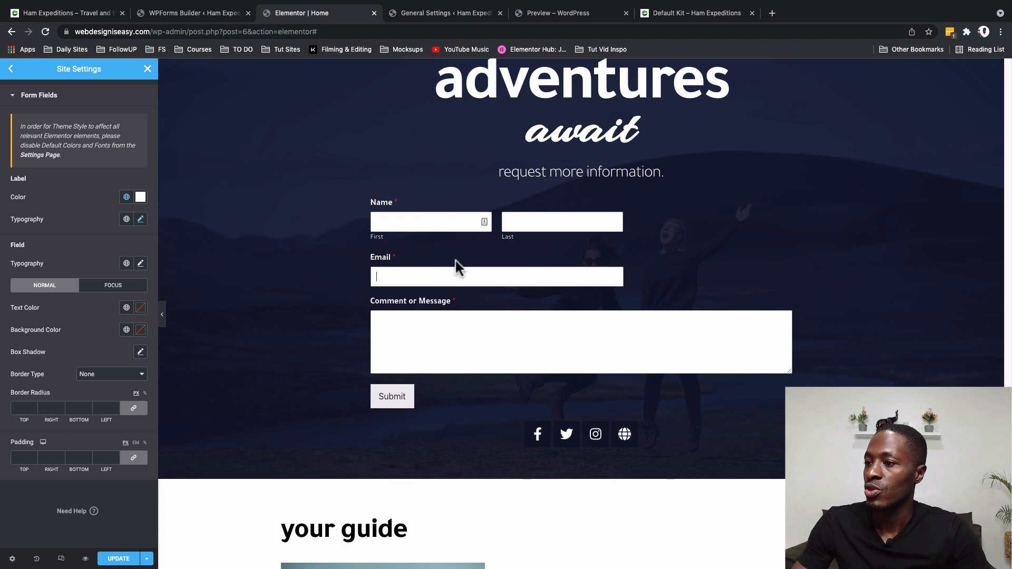
# Step: Save and close the site settings, and open the live webdesigniseasy.com home page in a new browser tab
pyautogui.click(117, 560)
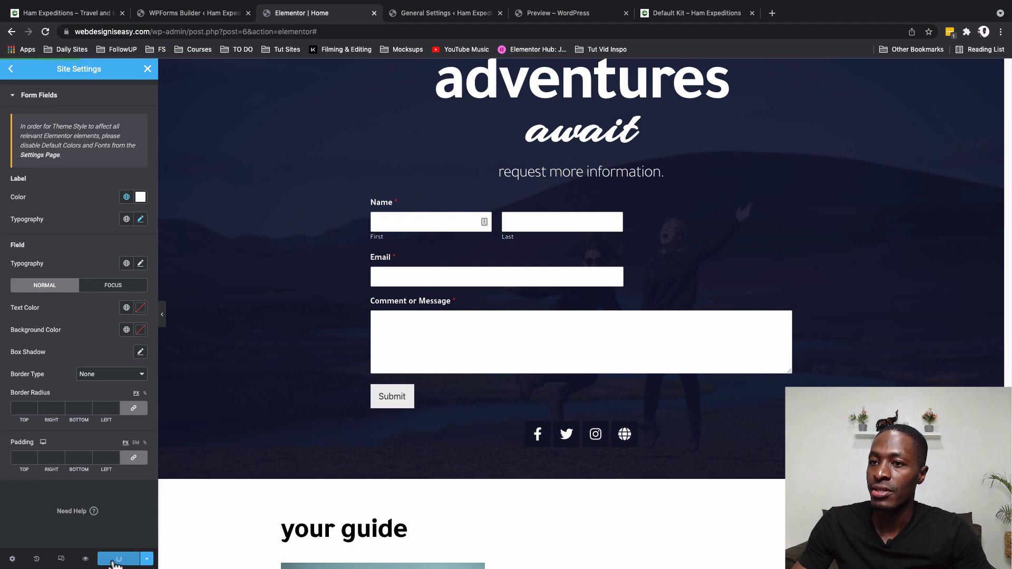
pyautogui.click(148, 69)
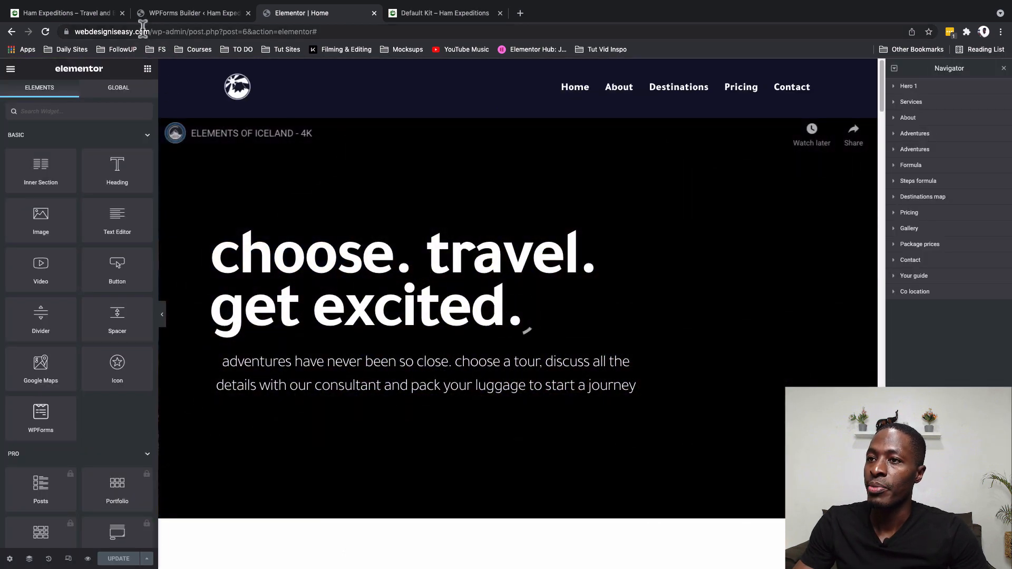
pyautogui.moveTo(143, 31); pyautogui.dragTo(49, 35)
pyautogui.press('super+c')
pyautogui.click(520, 13)
pyautogui.press('super+v')
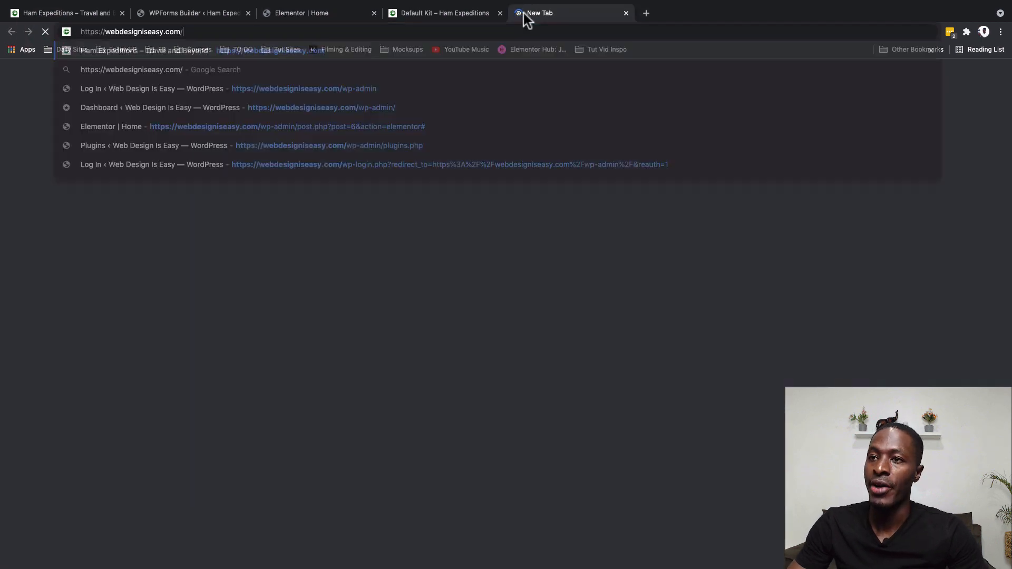
pyautogui.press('Return')
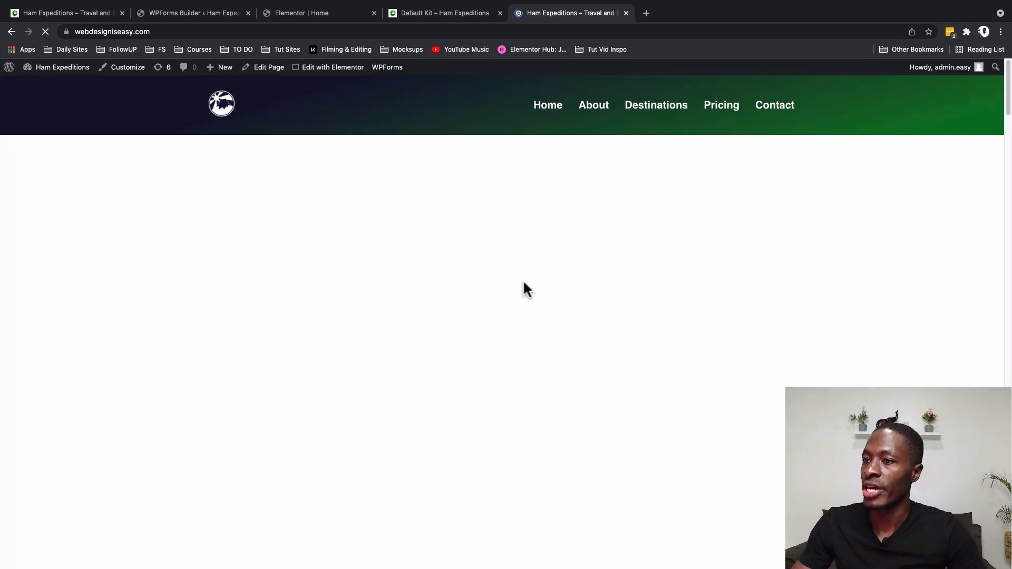
# Step: Fill in the live contact form with a first and last name, an email address and the message "Testing this form..", and submit it
pyautogui.scroll(-15, 525, 284)
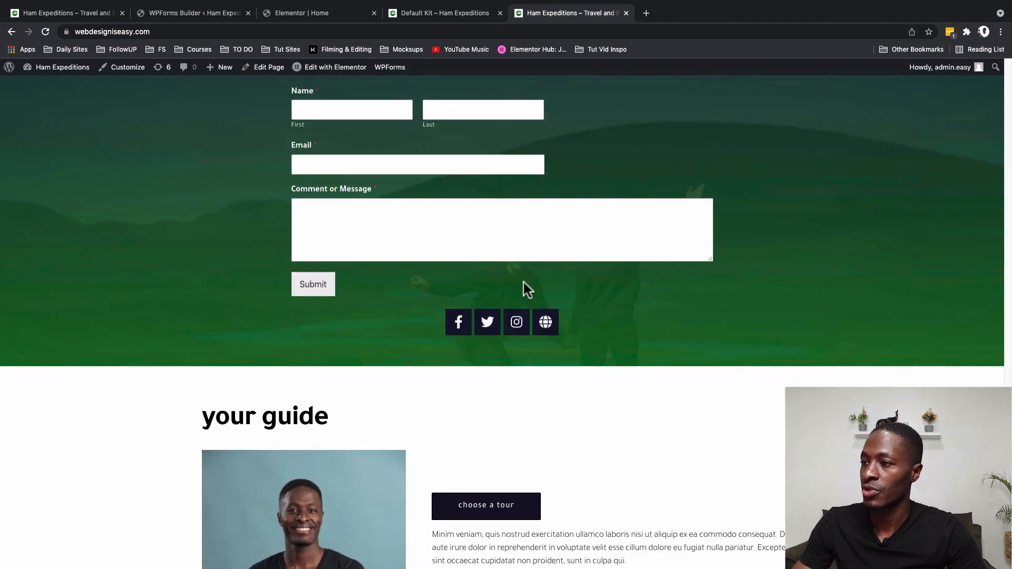
pyautogui.scroll(1, 524, 283)
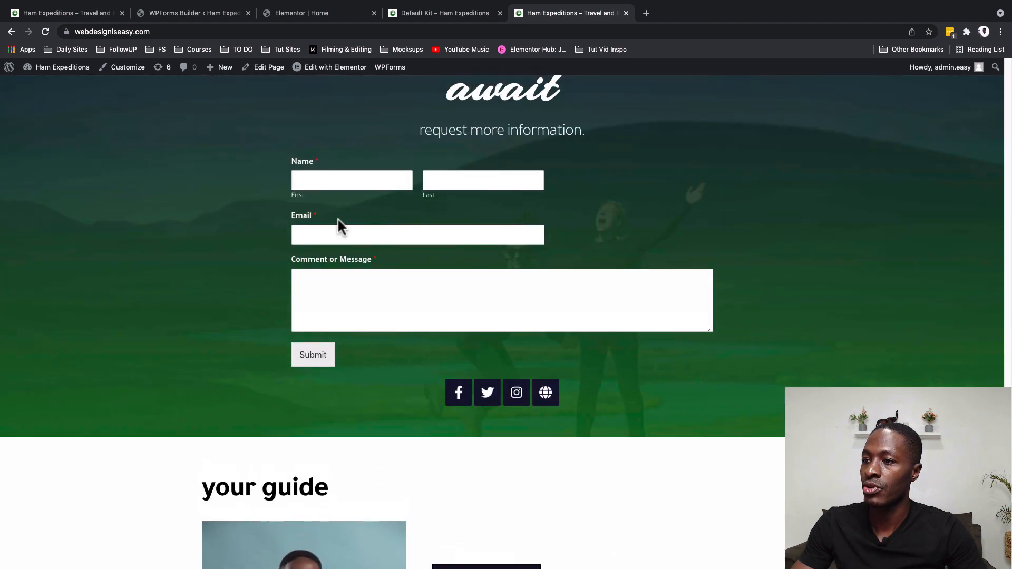
pyautogui.click(319, 184)
pyautogui.write('Hamza')
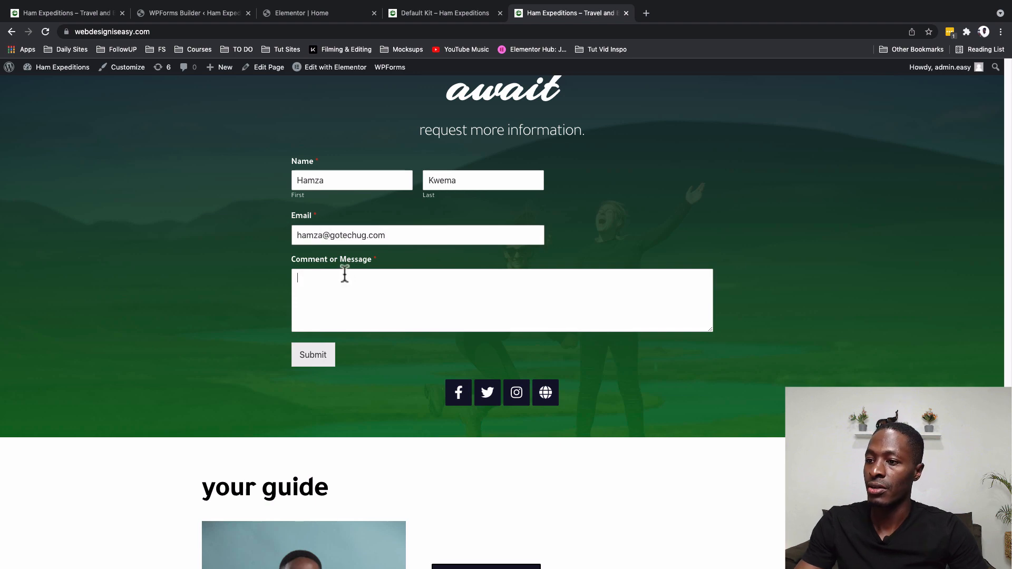
pyautogui.write('Testing this form..')
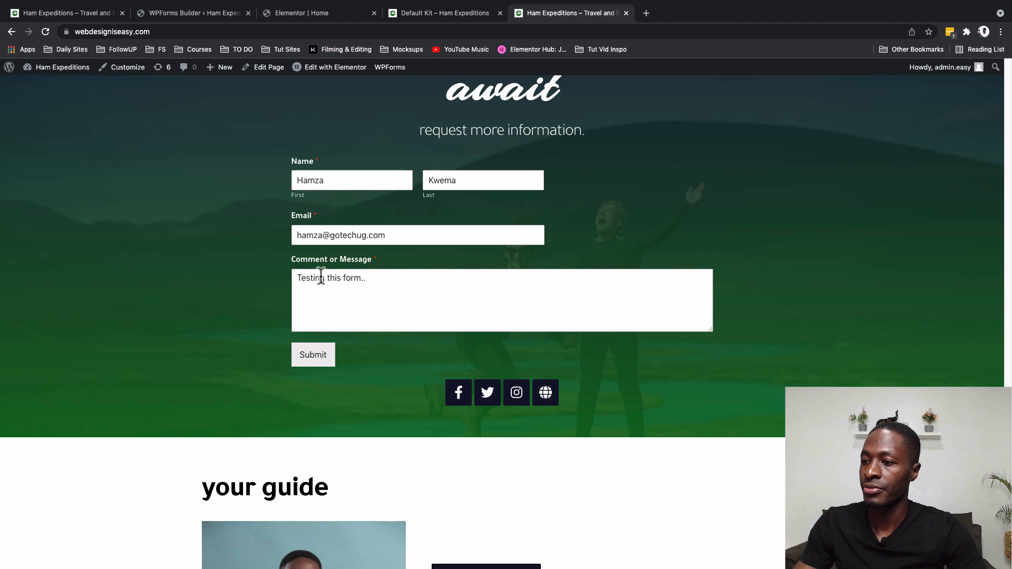
pyautogui.click(314, 359)
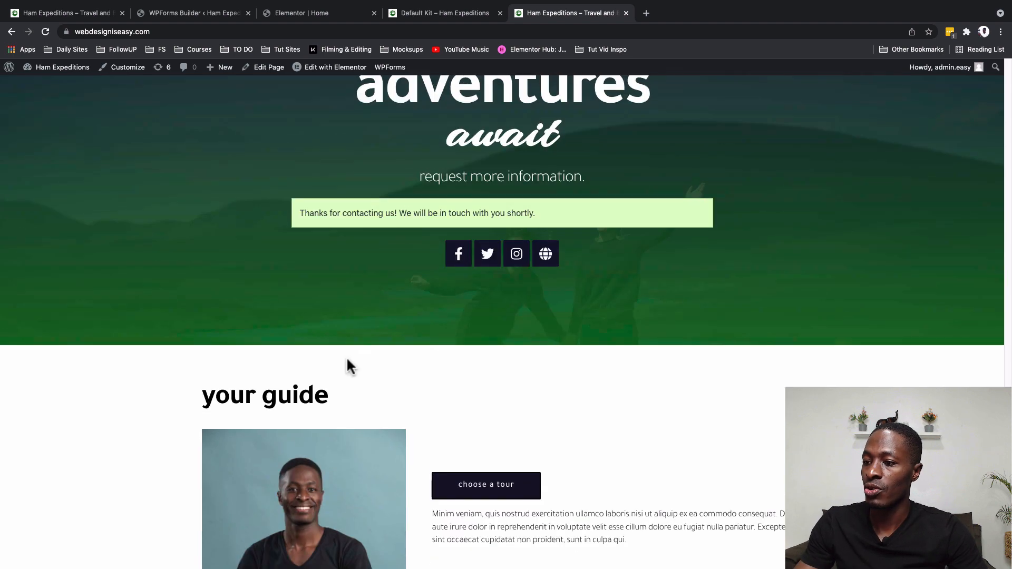
pyautogui.scroll(3, 358, 269)
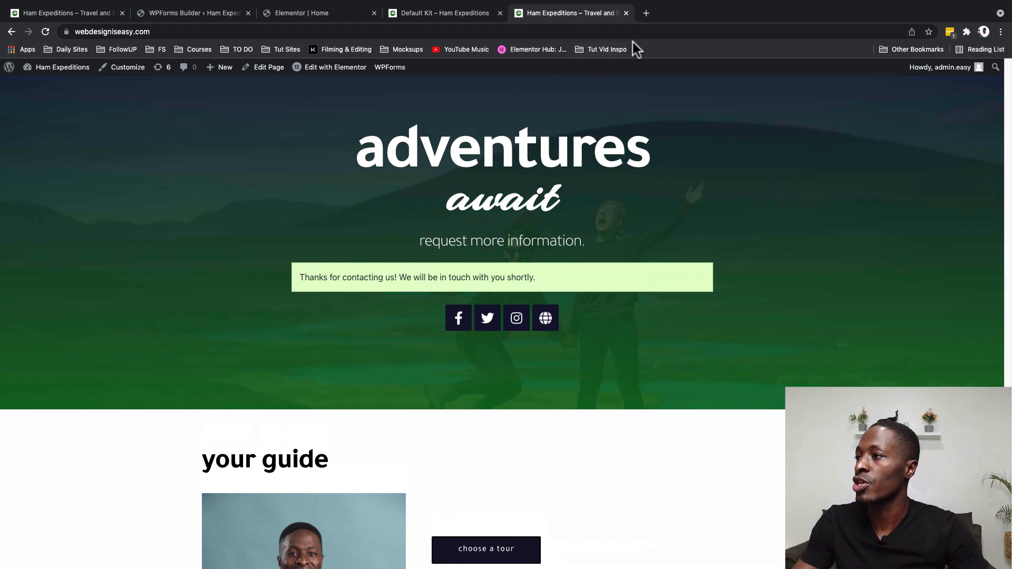
# Step: Open Gmail in a new browser tab and read the "New Entry: Ham Expeditions Form" notification, including its comment text
pyautogui.click(643, 16)
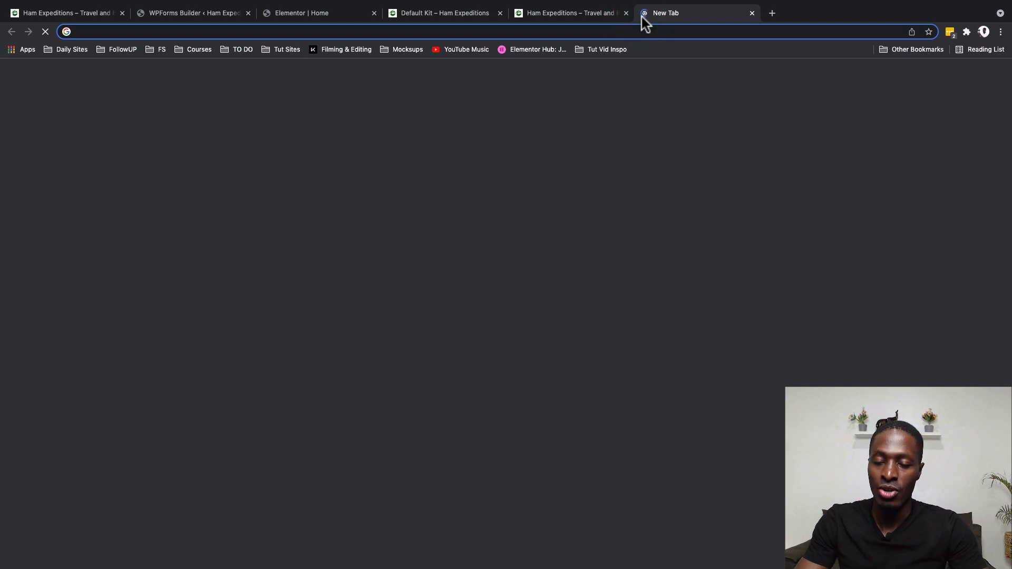
pyautogui.write('go')
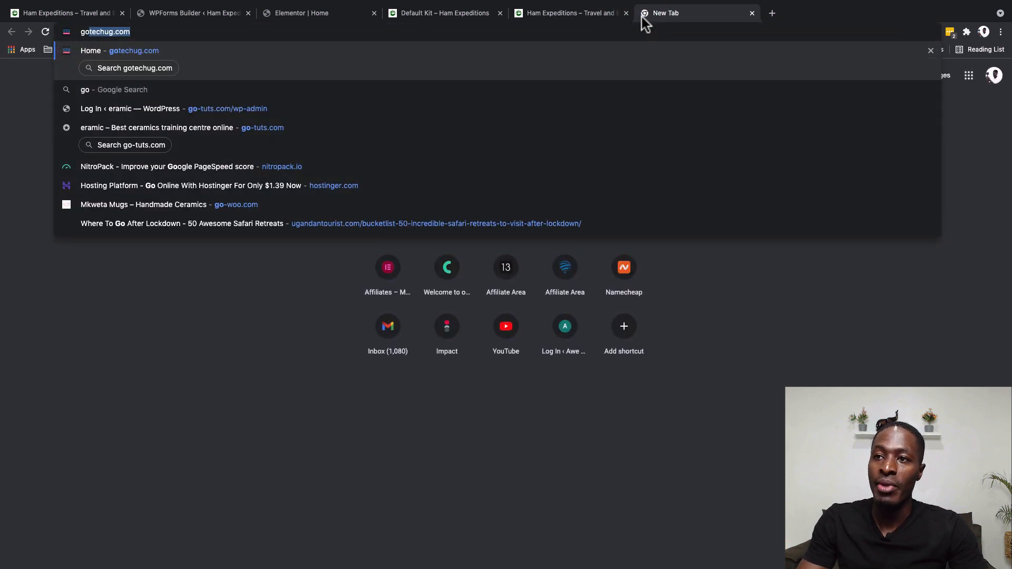
pyautogui.press('BackSpace')
pyautogui.press('BackSpace')
pyautogui.write('mail')
pyautogui.press('Return')
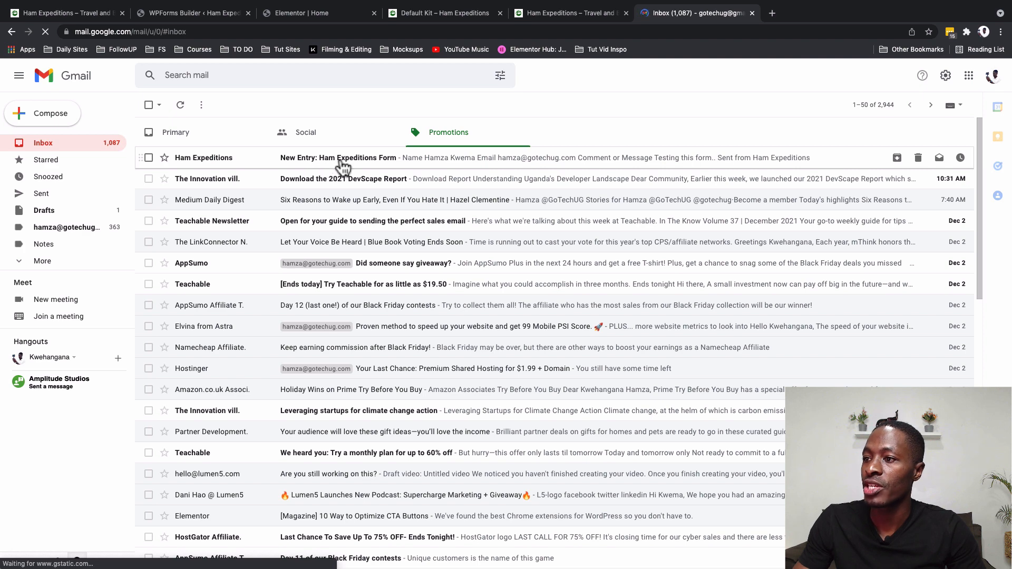
pyautogui.click(341, 161)
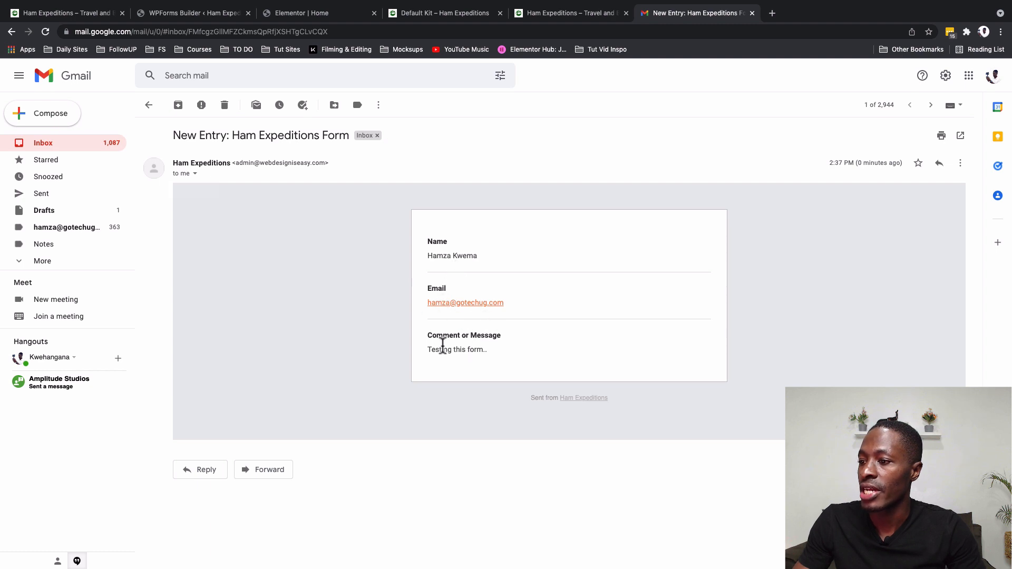
pyautogui.moveTo(425, 350); pyautogui.dragTo(502, 354)
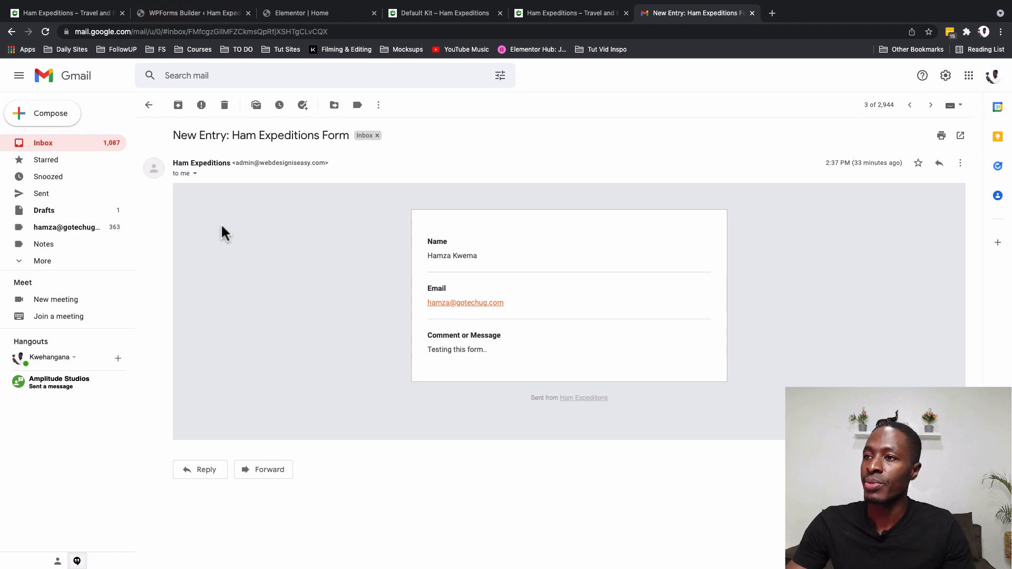
# Step: Return to the Elementor editor tab and set the Package prices section's background to the global Dark blue colour
pyautogui.click(302, 13)
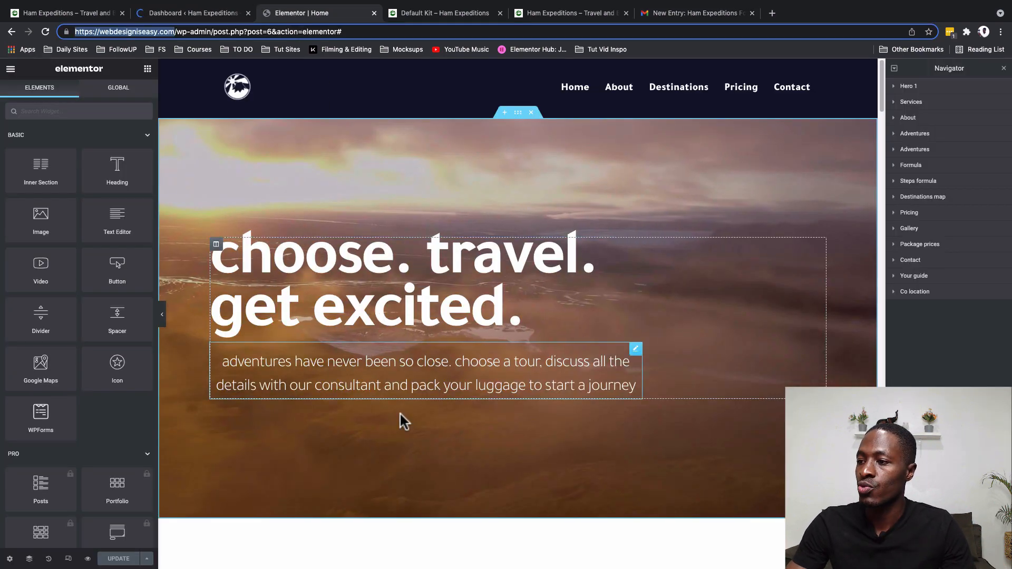
pyautogui.scroll(-1, 401, 415)
pyautogui.scroll(-20, 400, 415)
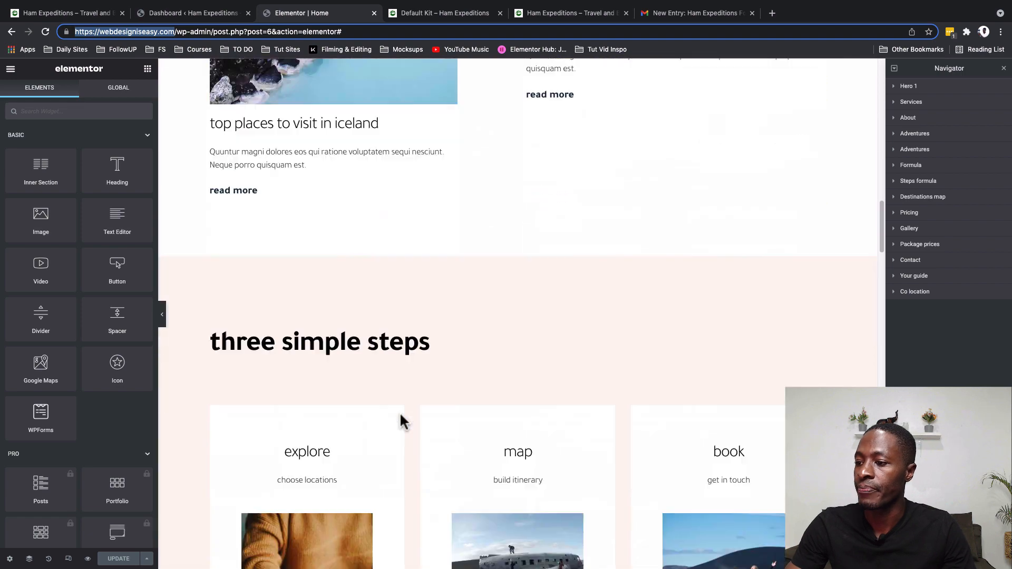
pyautogui.scroll(1, 400, 415)
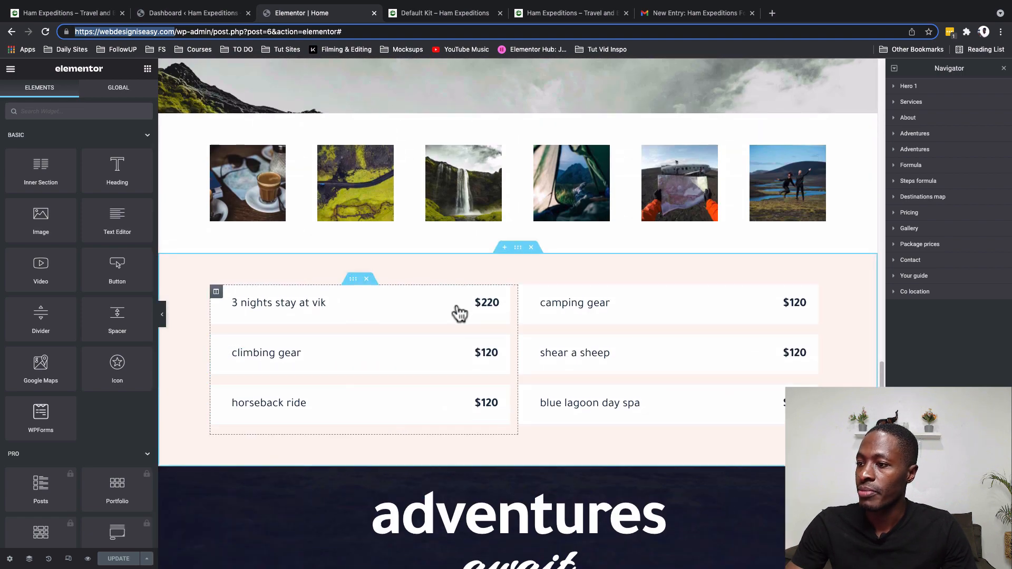
pyautogui.click(518, 247)
pyautogui.click(138, 195)
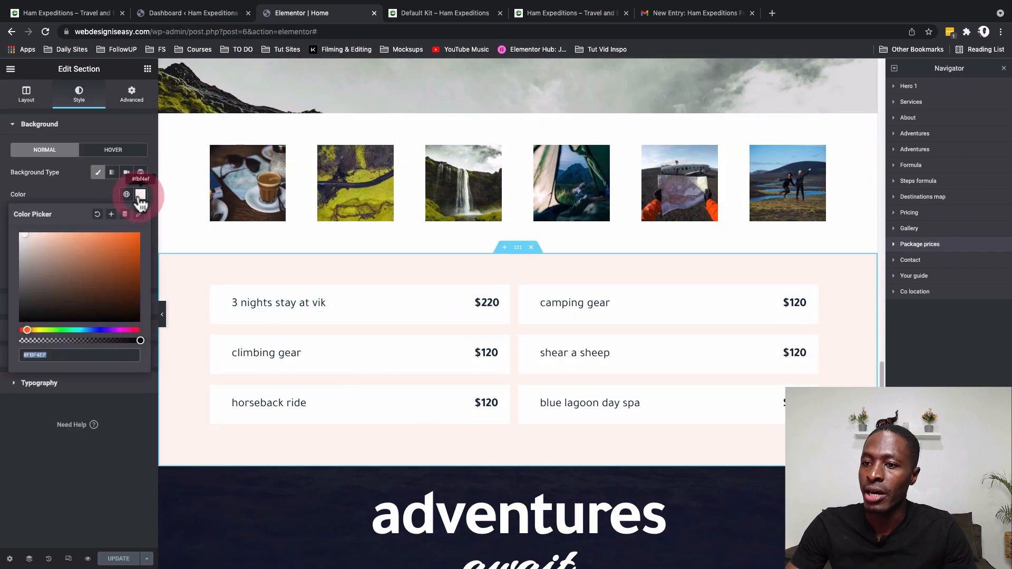
pyautogui.click(127, 194)
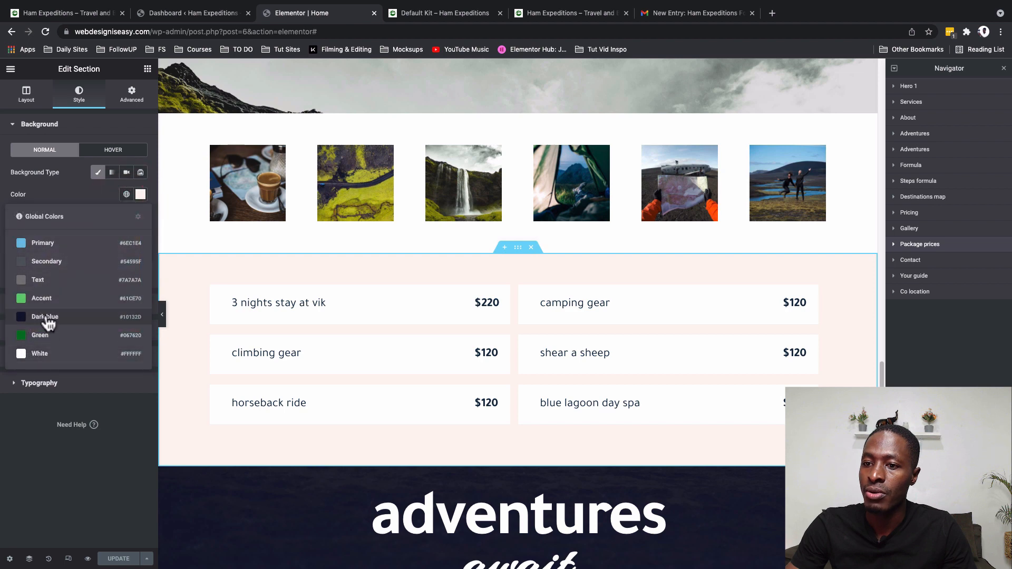
pyautogui.click(51, 316)
# Step: Lower the opacity of the Package prices section's background colour to give #10132D30, and select that hex code for reuse
pyautogui.click(140, 195)
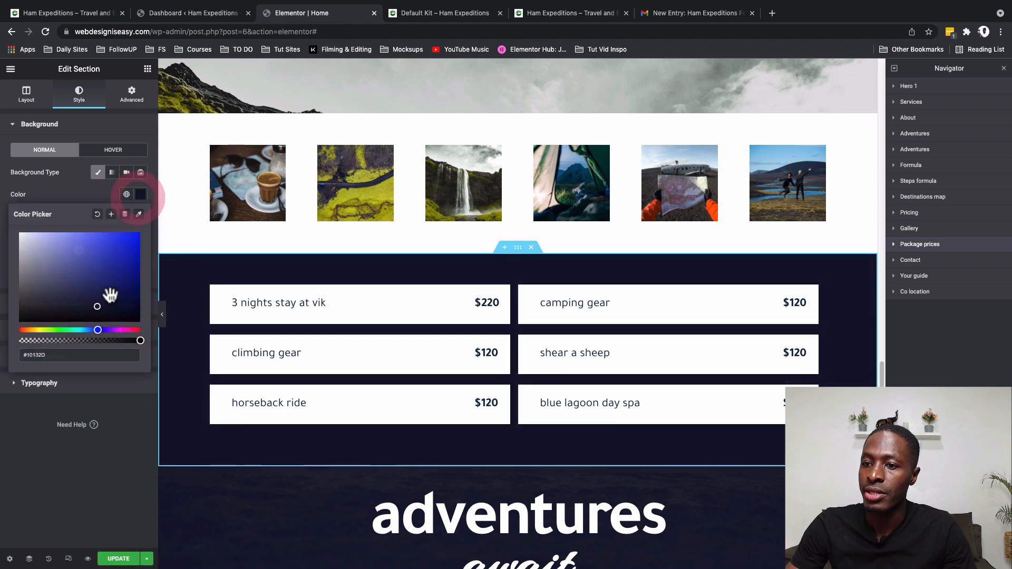
pyautogui.click(51, 341)
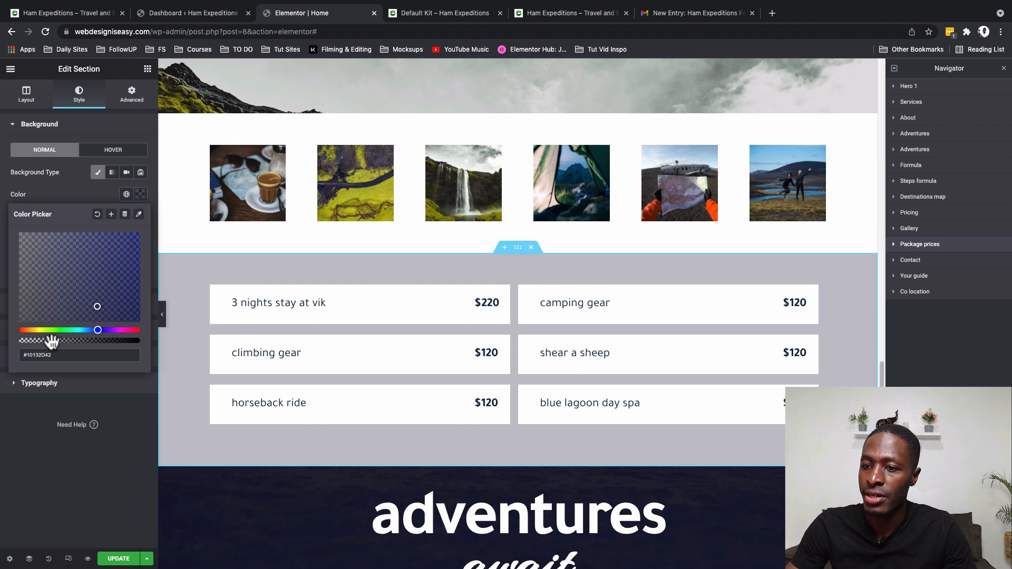
pyautogui.moveTo(51, 341); pyautogui.dragTo(42, 340)
pyautogui.click(57, 356)
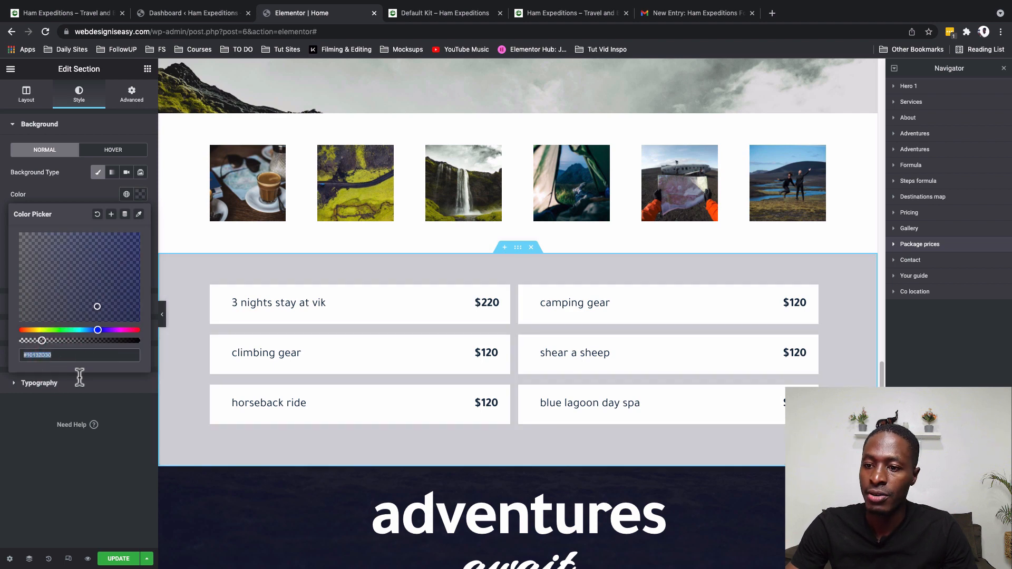
# Step: Set the background colour of the "three simple steps" heading section and the Steps formula section below it to #10132D30
pyautogui.scroll(15, 371, 214)
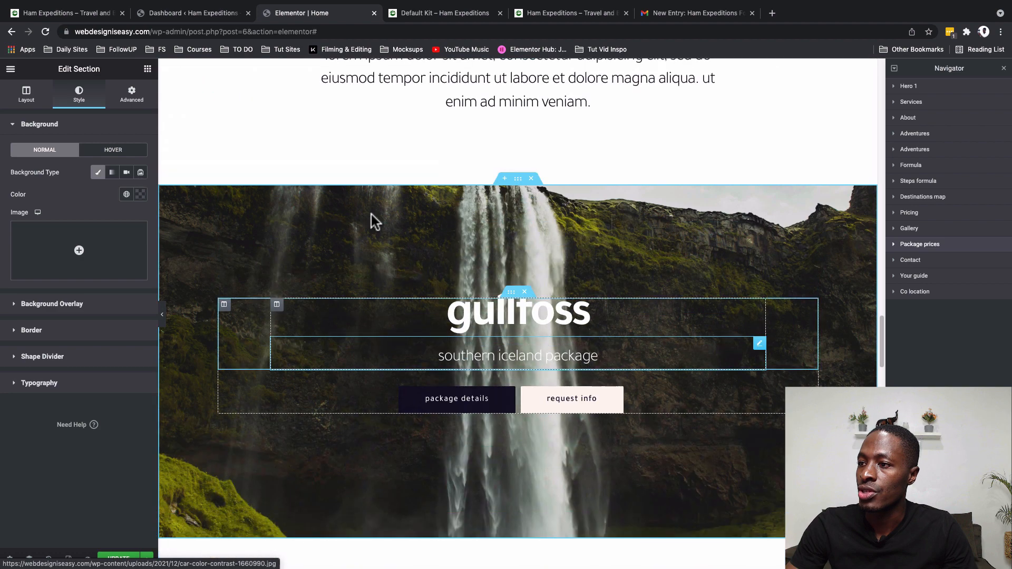
pyautogui.scroll(10, 371, 212)
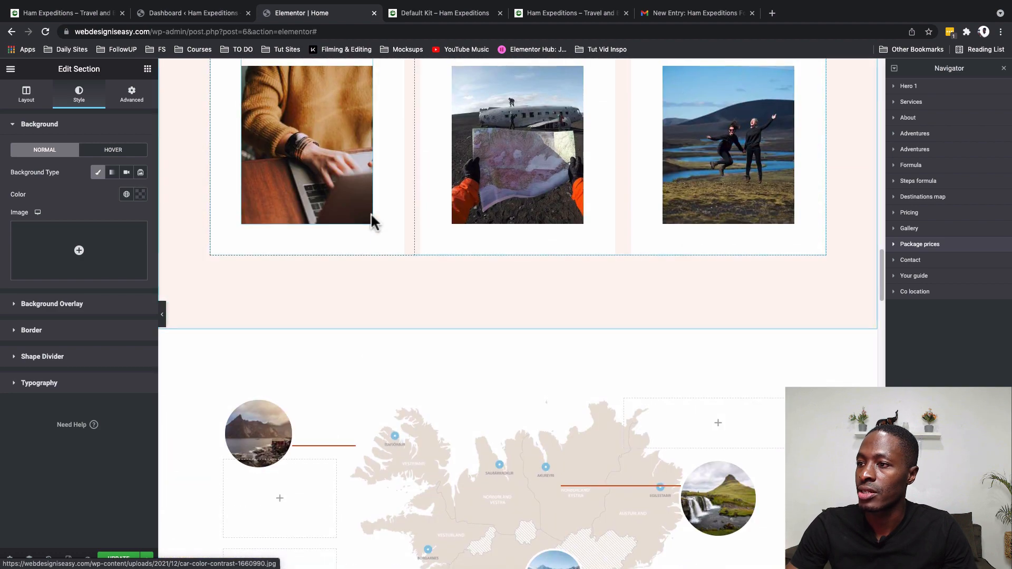
pyautogui.scroll(5, 371, 213)
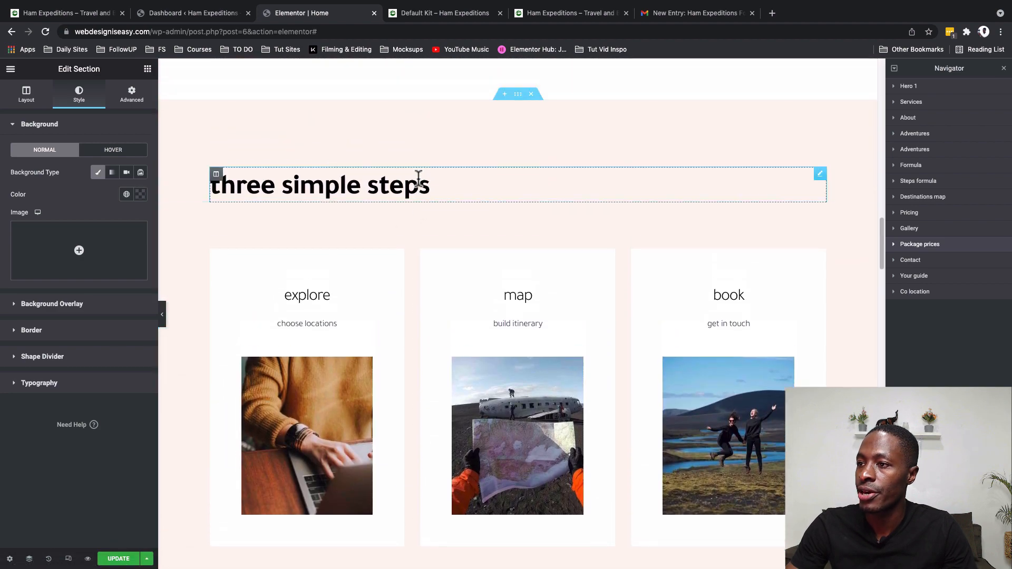
pyautogui.click(223, 157)
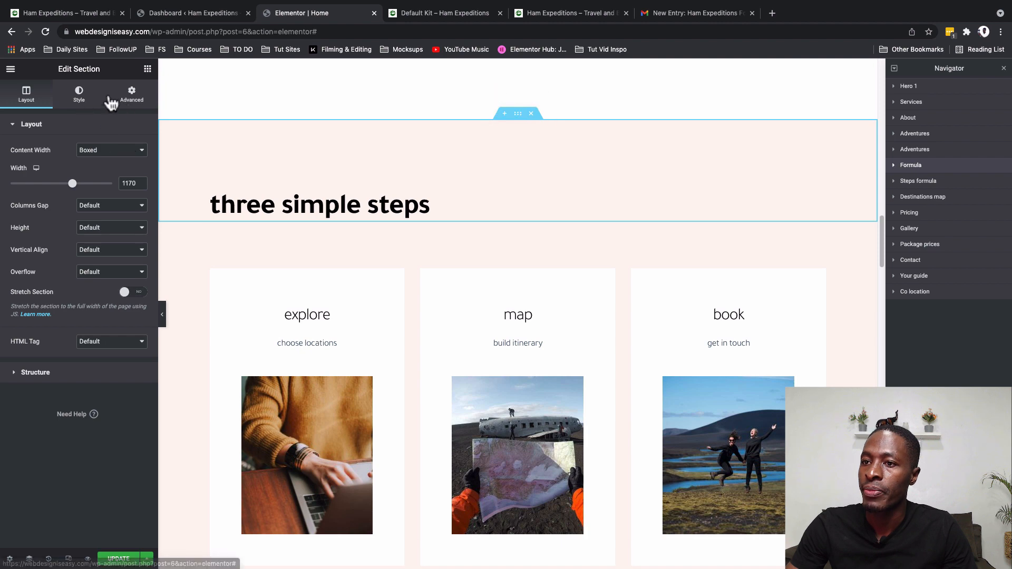
pyautogui.click(78, 97)
pyautogui.click(140, 194)
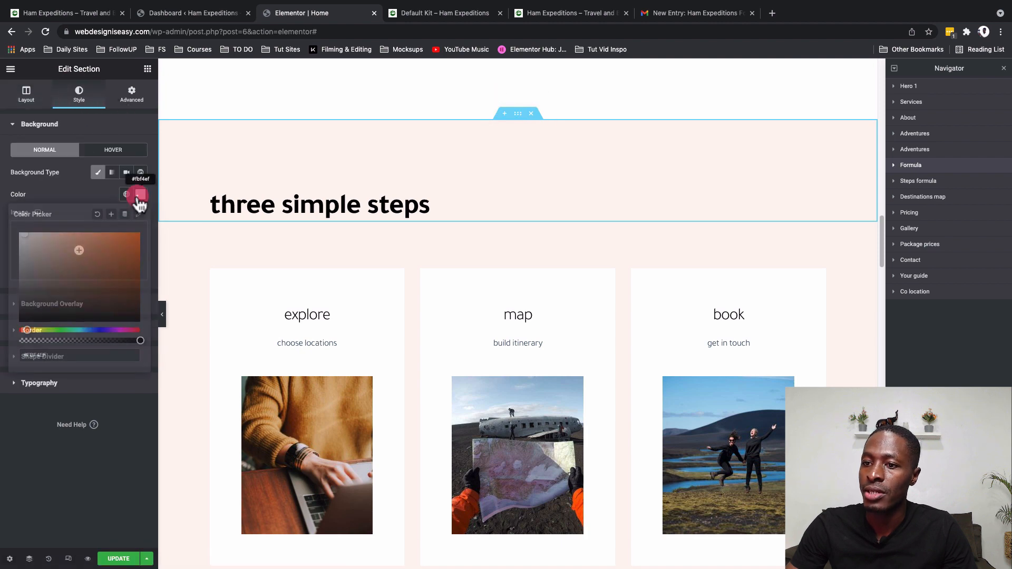
pyautogui.write('#10132D30')
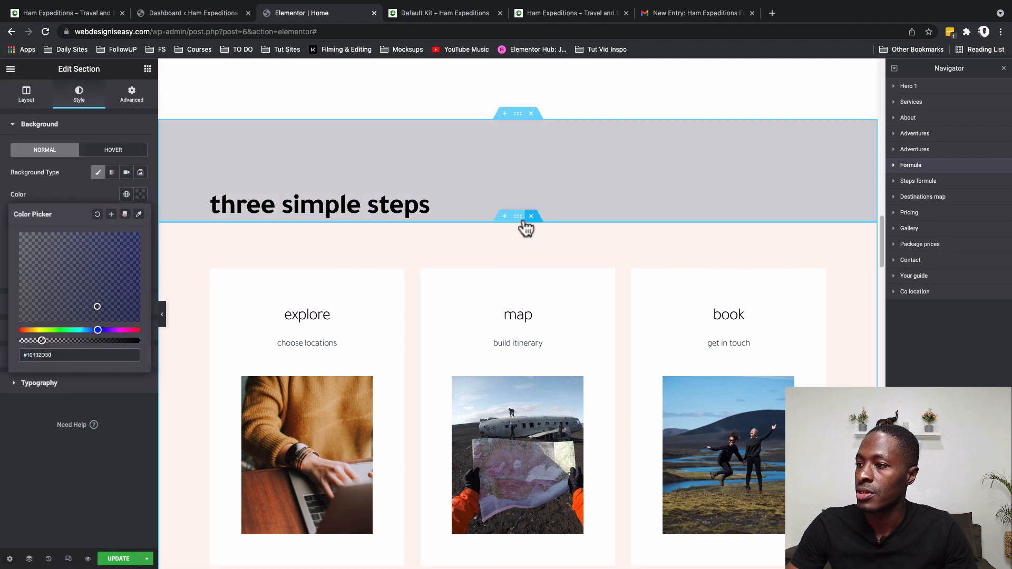
pyautogui.click(519, 222)
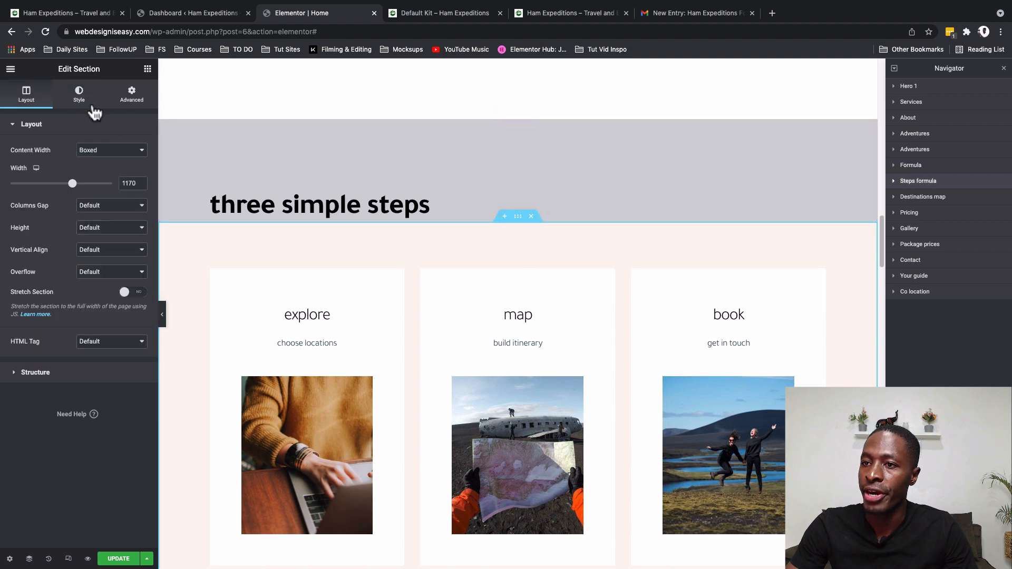
pyautogui.click(78, 95)
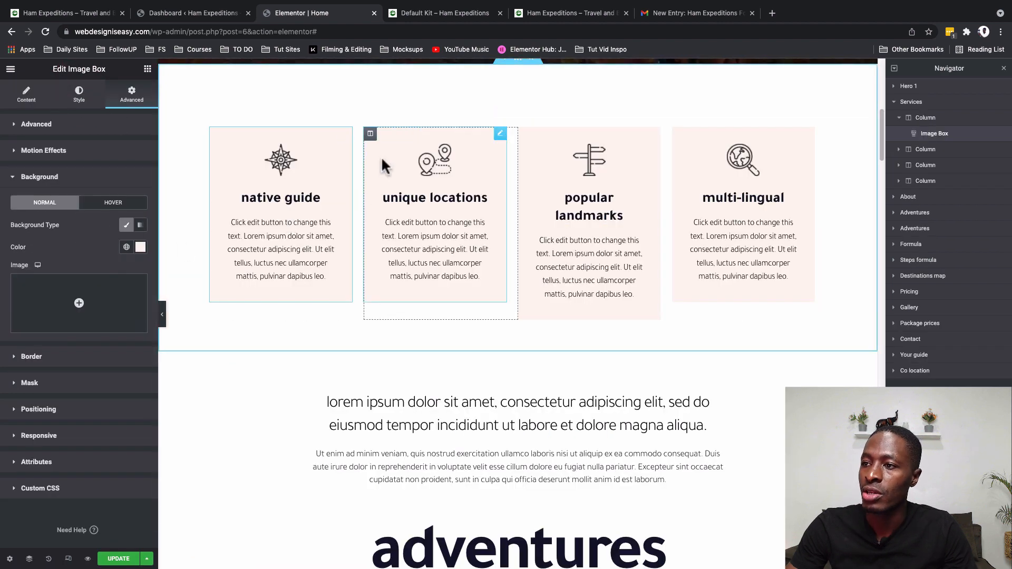
# Step: Set the "native guide" image box's background colour to #10132D30 and copy the box
pyautogui.click(140, 248)
pyautogui.write('#10132D30')
pyautogui.rightClick(347, 130)
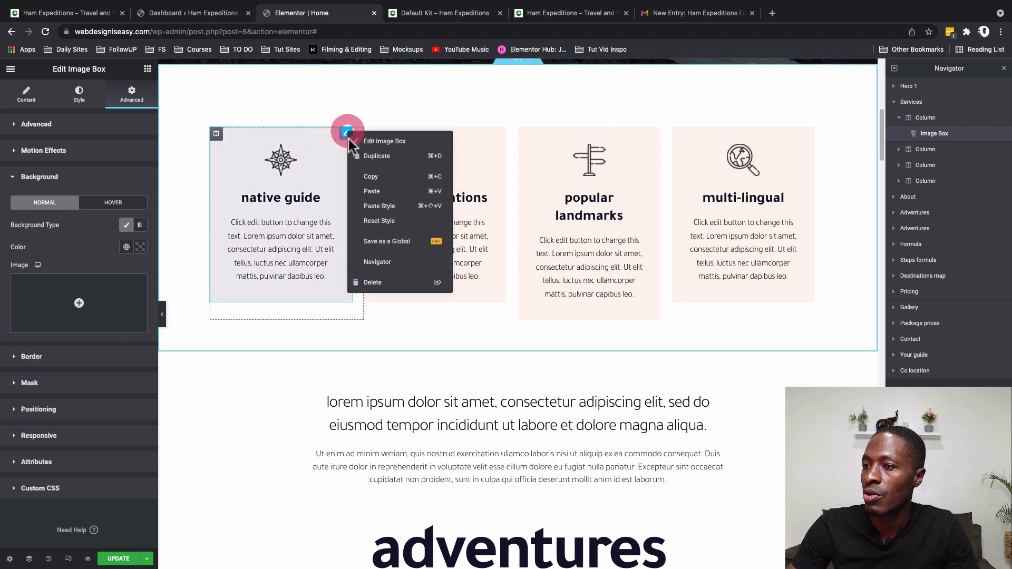
pyautogui.click(372, 177)
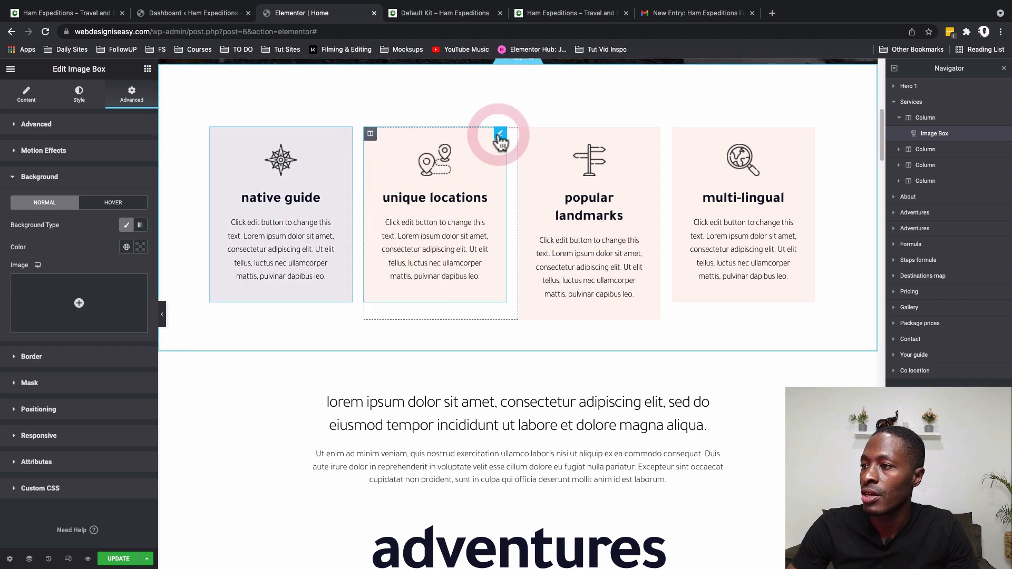
# Step: Paste the copied style onto the "unique locations", "popular landmarks" and "multi-lingual" image boxes
pyautogui.rightClick(500, 140)
pyautogui.click(522, 211)
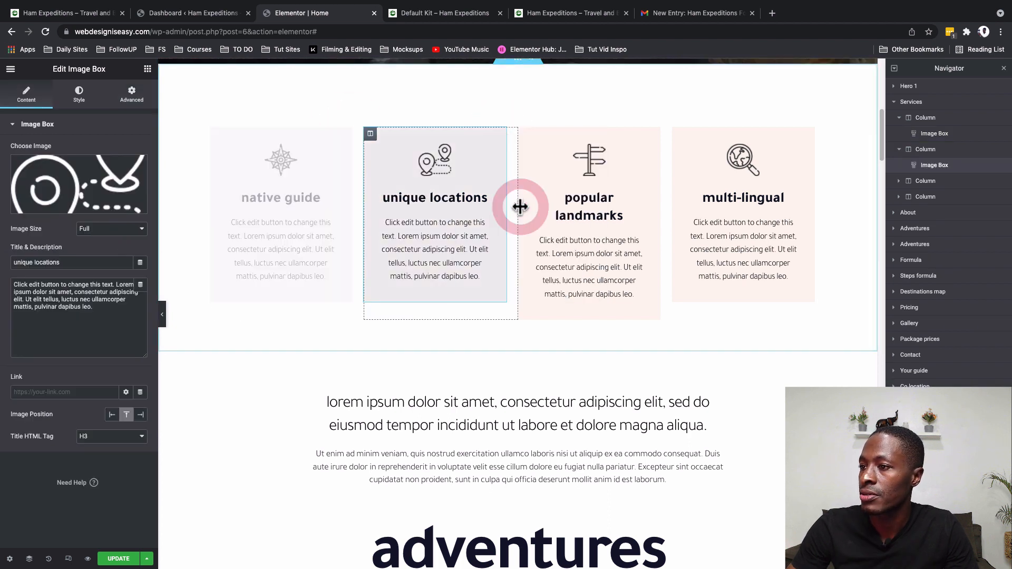
pyautogui.rightClick(658, 136)
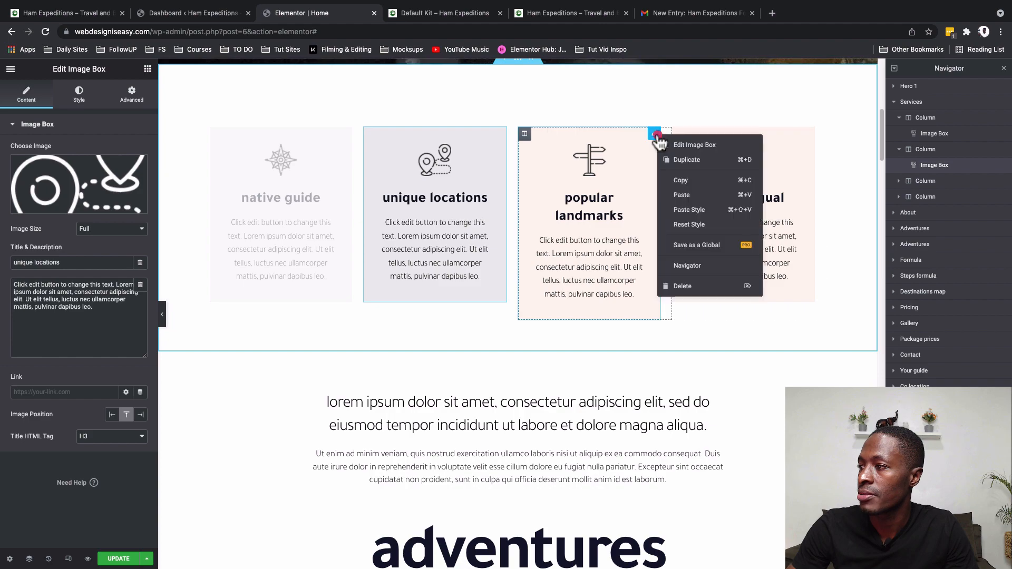
pyautogui.click(681, 195)
# Step: Examine the Hero 1 section's background video settings, including the video link and start time
pyautogui.scroll(10, 781, 363)
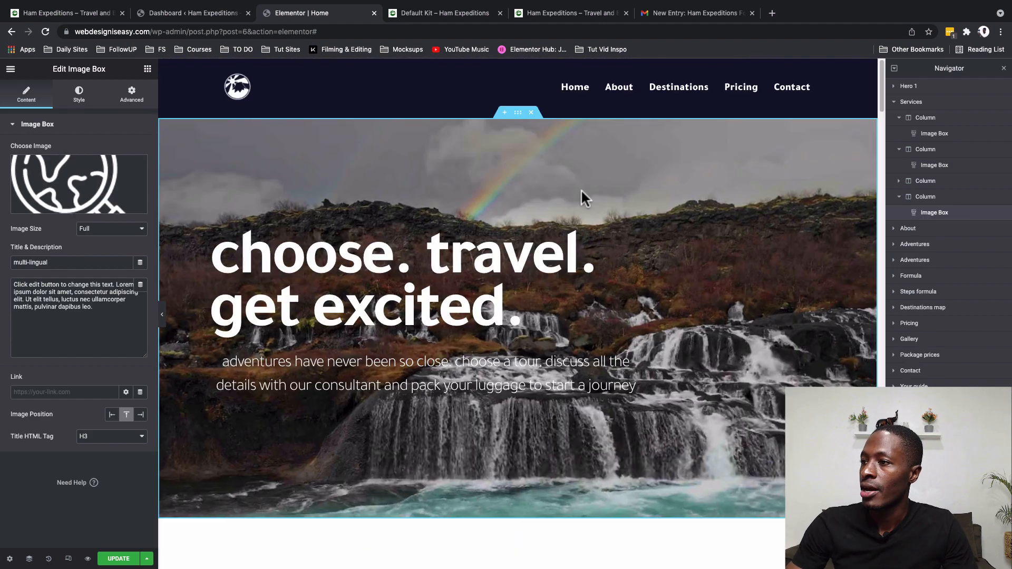
pyautogui.click(518, 112)
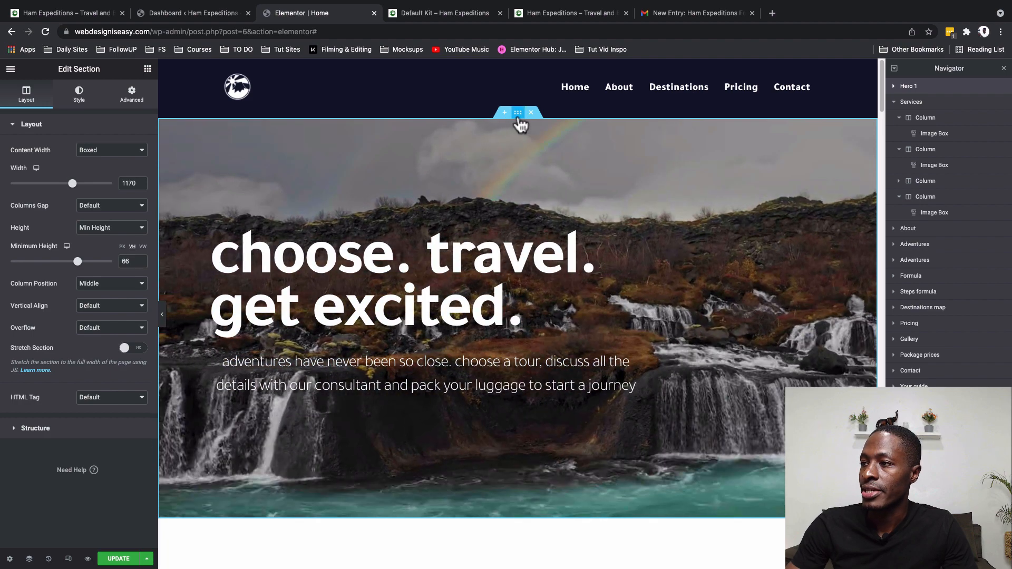
pyautogui.click(518, 113)
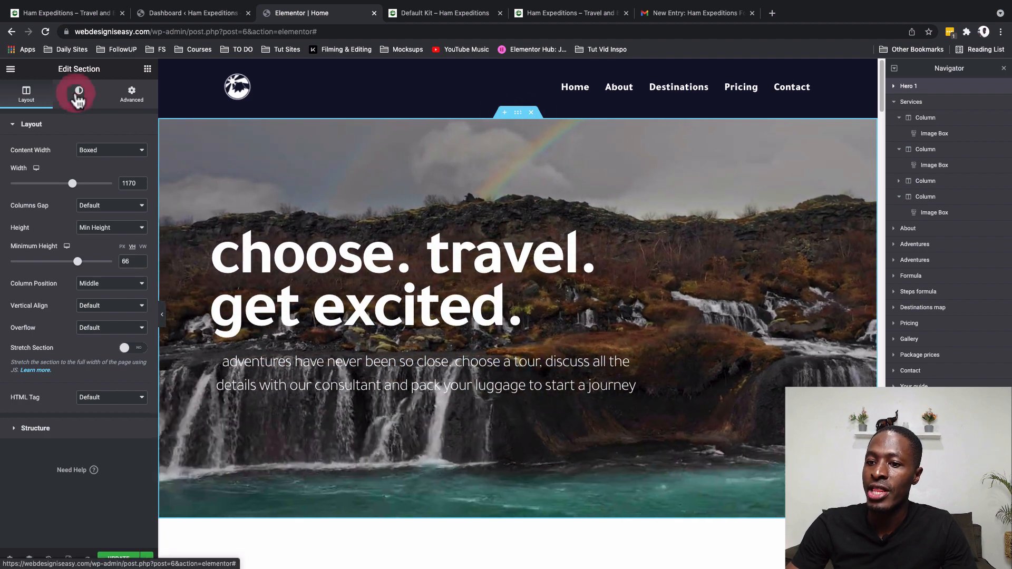
pyautogui.click(78, 100)
pyautogui.tripleClick(59, 205)
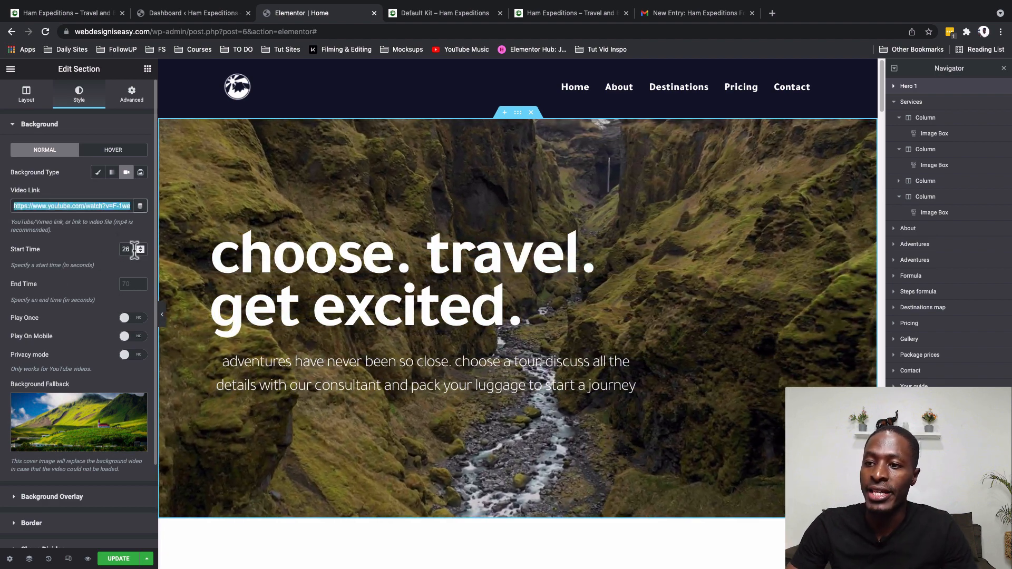
pyautogui.moveTo(132, 249); pyautogui.dragTo(76, 257)
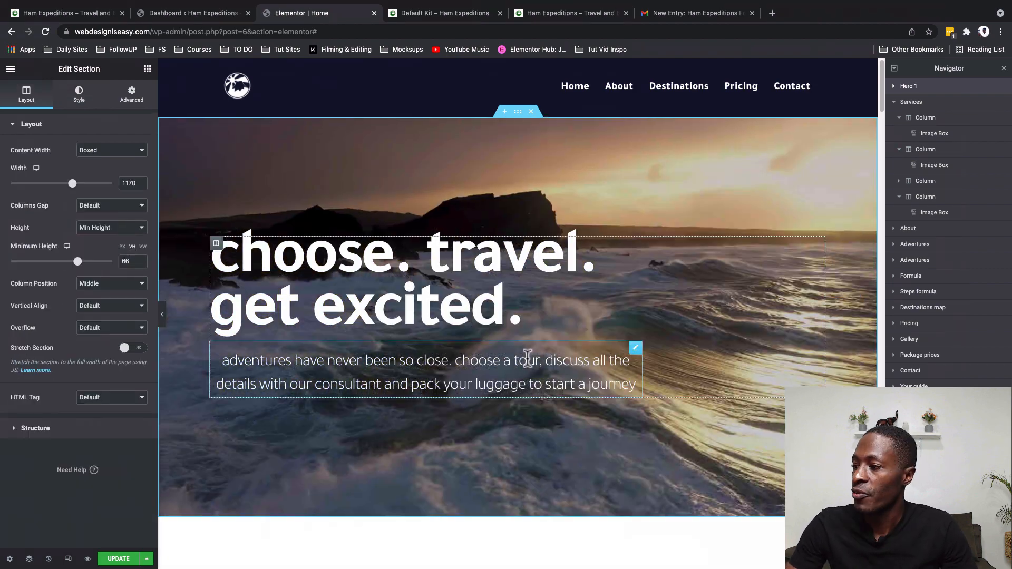
# Step: Open the About section's lorem ipsum heading for editing and look over the rest of the page
pyautogui.scroll(-12, 528, 358)
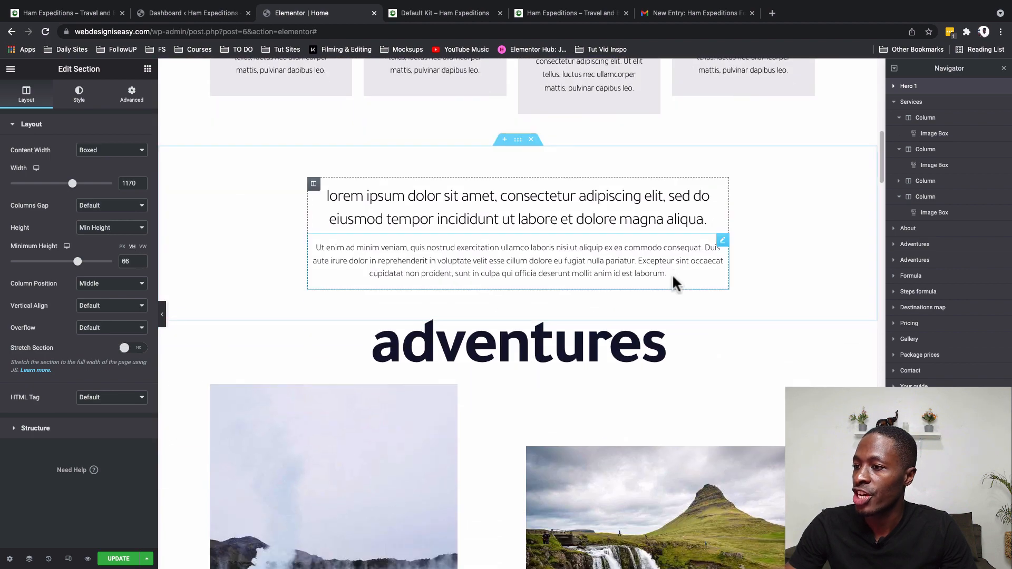
pyautogui.click(723, 183)
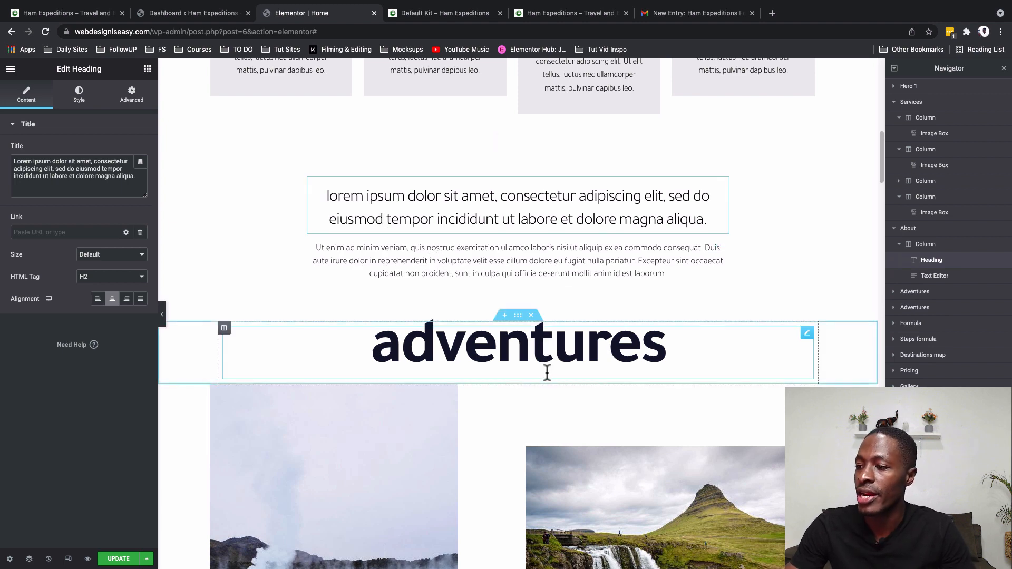
pyautogui.scroll(-20, 441, 387)
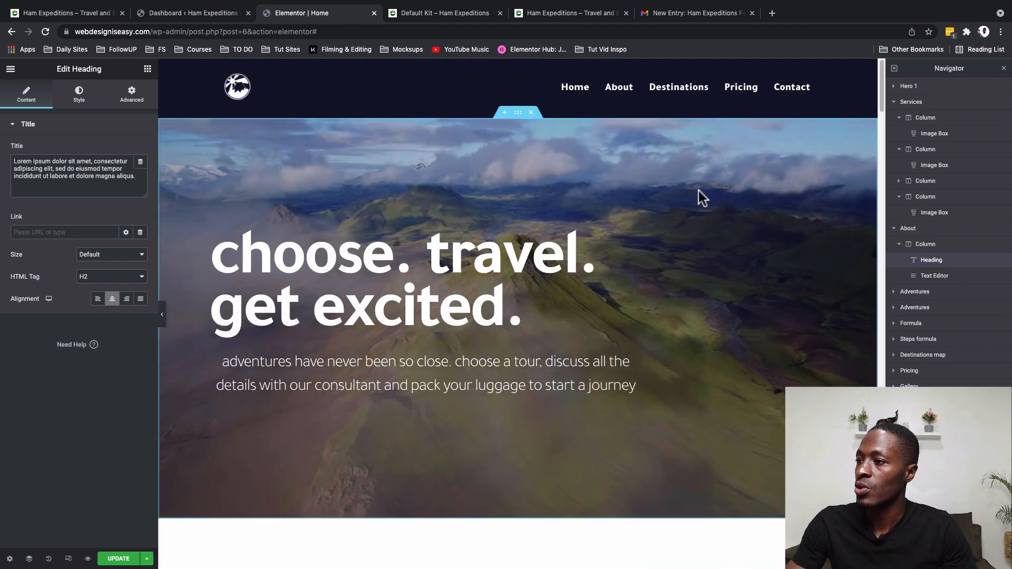
# Step: Give the Services section the CSS ID "about"
pyautogui.scroll(-7, 614, 267)
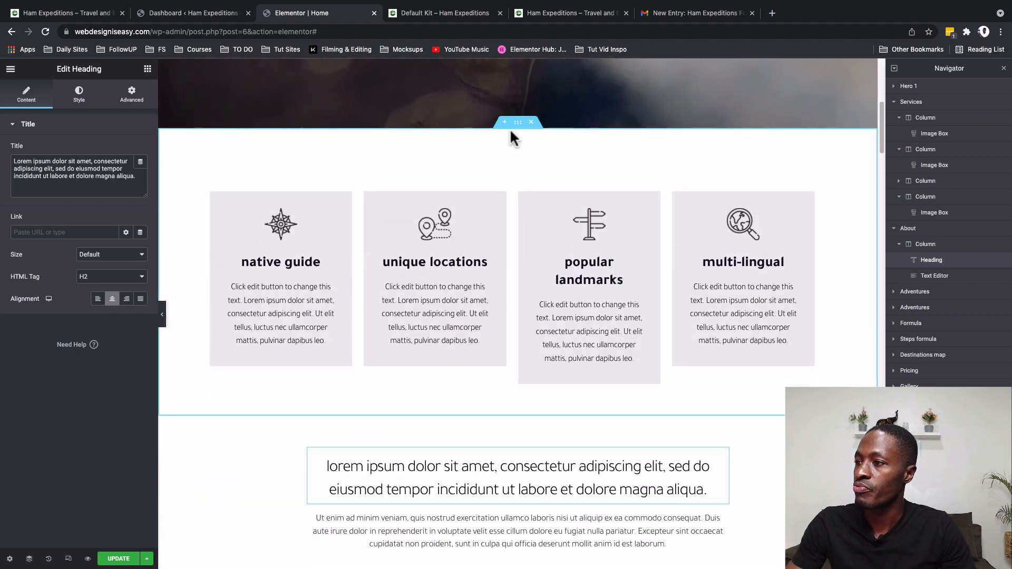
pyautogui.click(516, 126)
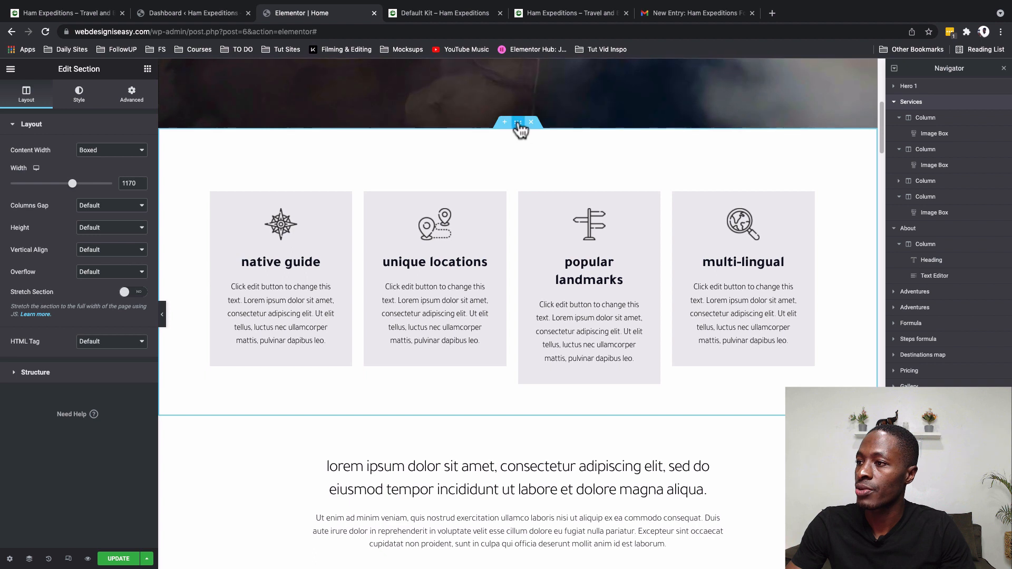
pyautogui.click(132, 95)
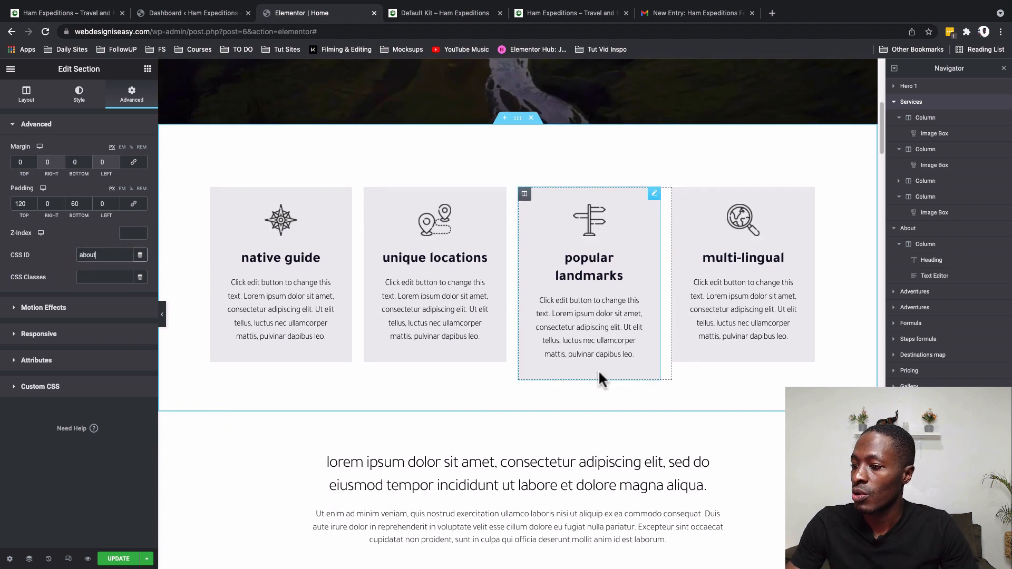
# Step: Give the Destinations map section, below the three simple steps, the CSS ID "destinations"
pyautogui.scroll(-5, 599, 369)
pyautogui.scroll(-1, 598, 366)
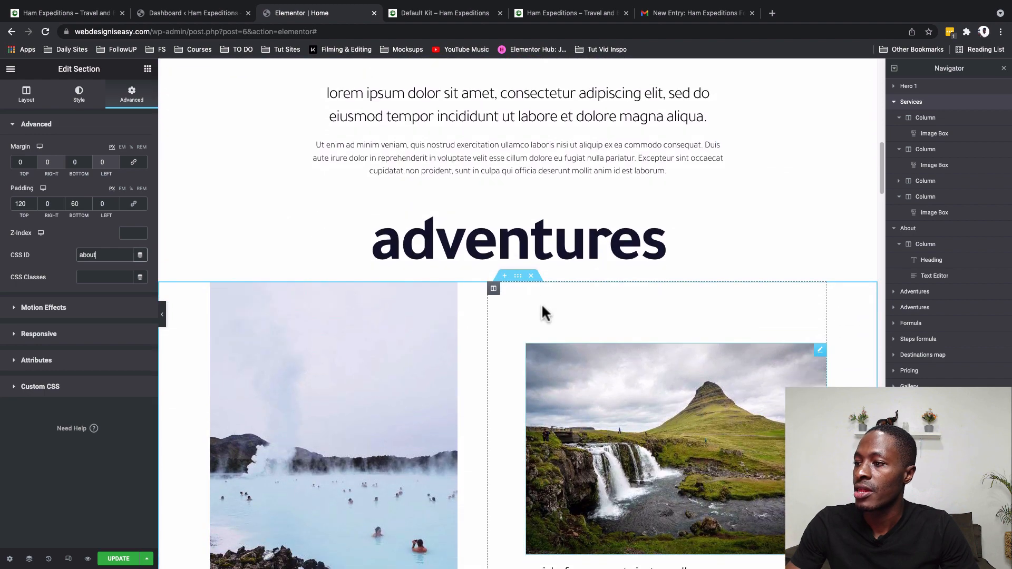
pyautogui.scroll(15, 524, 244)
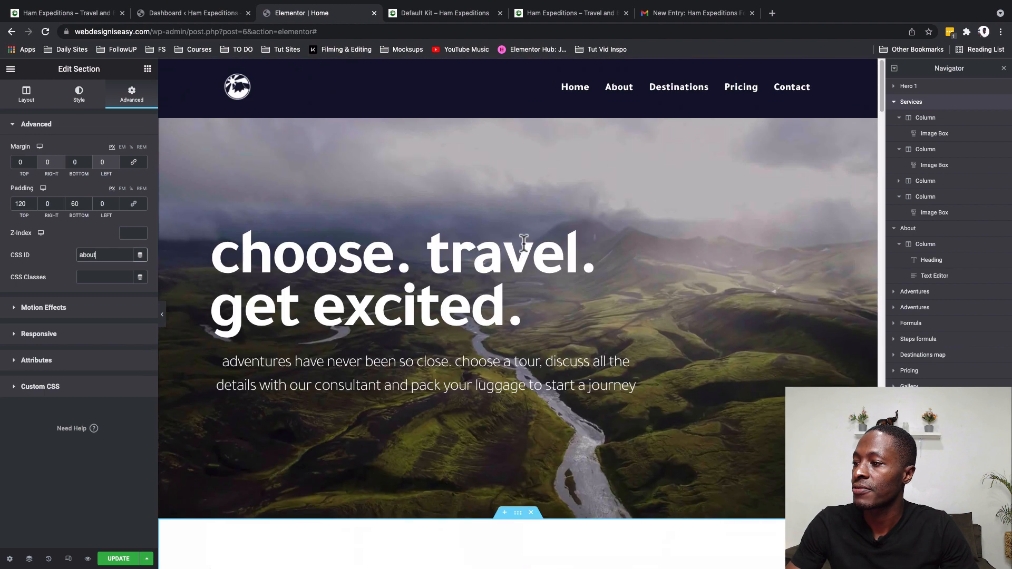
pyautogui.scroll(-20, 593, 255)
pyautogui.scroll(1, 595, 262)
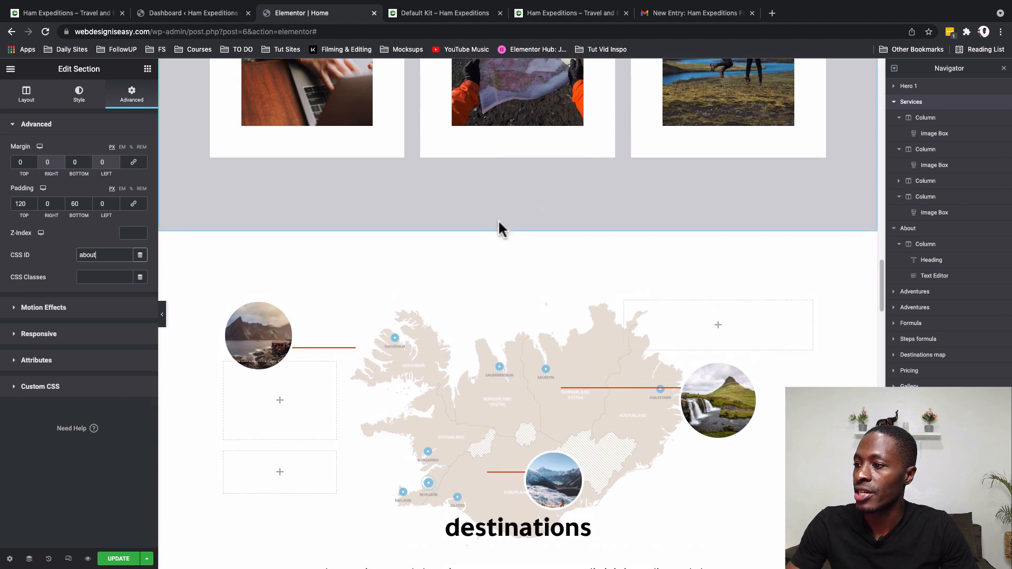
pyautogui.click(518, 227)
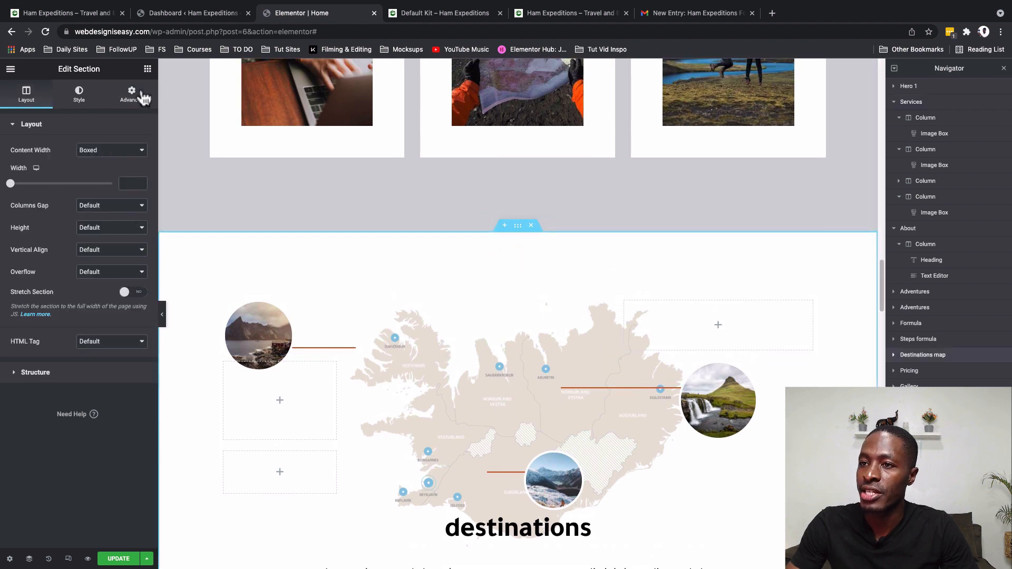
pyautogui.click(129, 104)
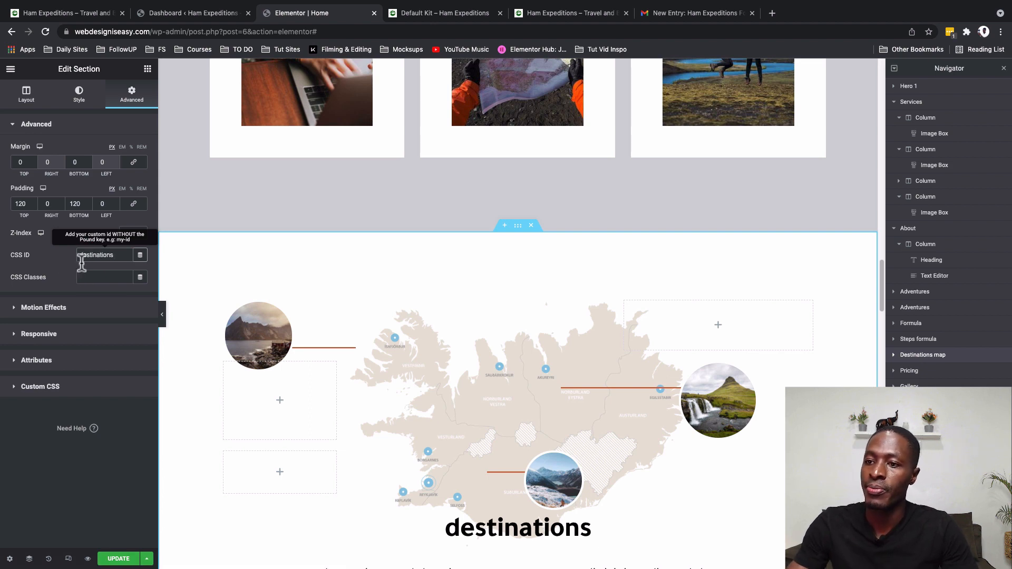
# Step: Open the advanced settings of the Pricing section that contains the "gullfoss" waterfall banner
pyautogui.scroll(-10, 359, 351)
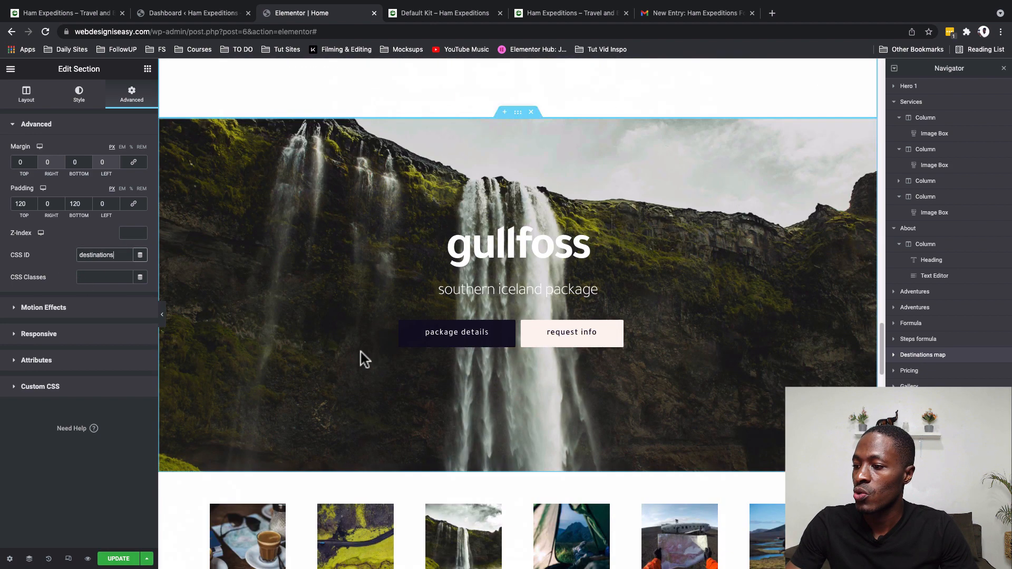
pyautogui.click(519, 114)
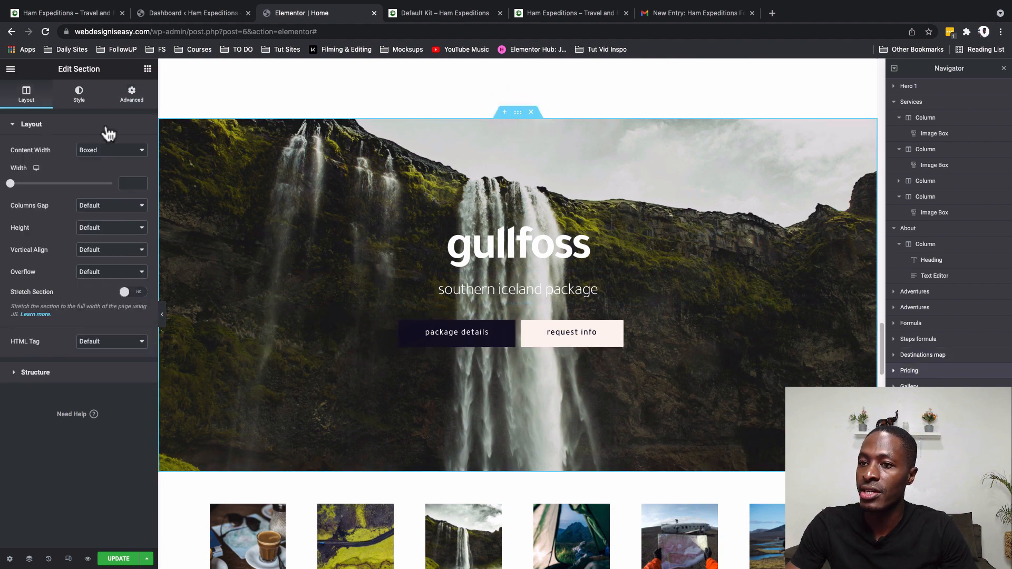
pyautogui.click(131, 95)
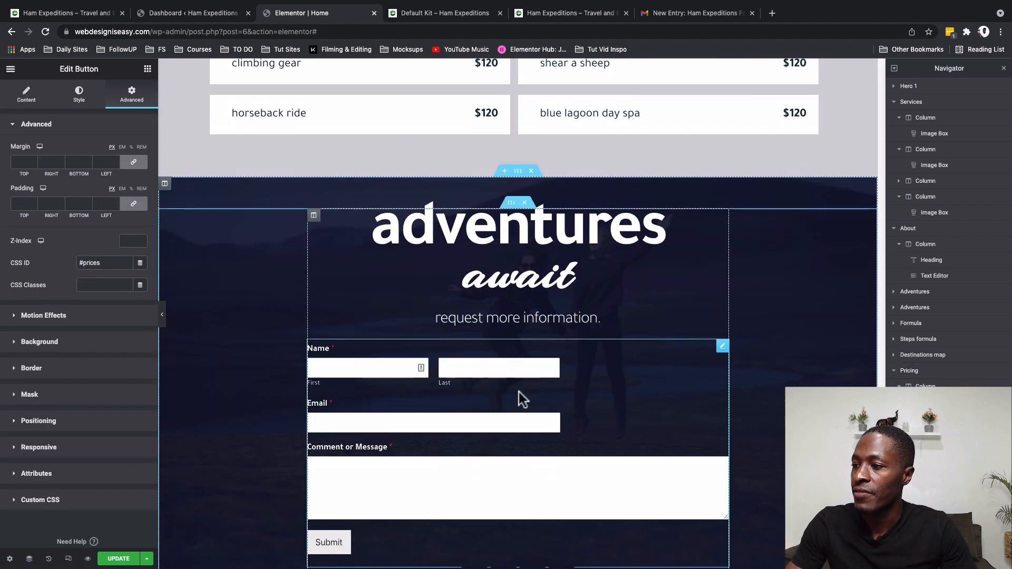
# Step: Give the "adventures await" contact form section the CSS ID "contact" and update the page
pyautogui.click(518, 172)
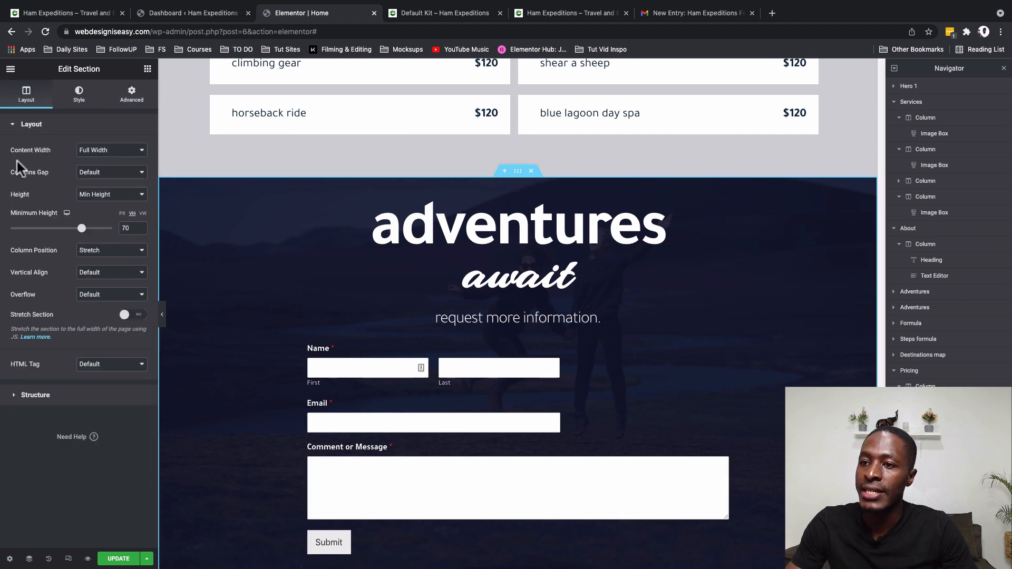
pyautogui.click(139, 97)
pyautogui.click(99, 257)
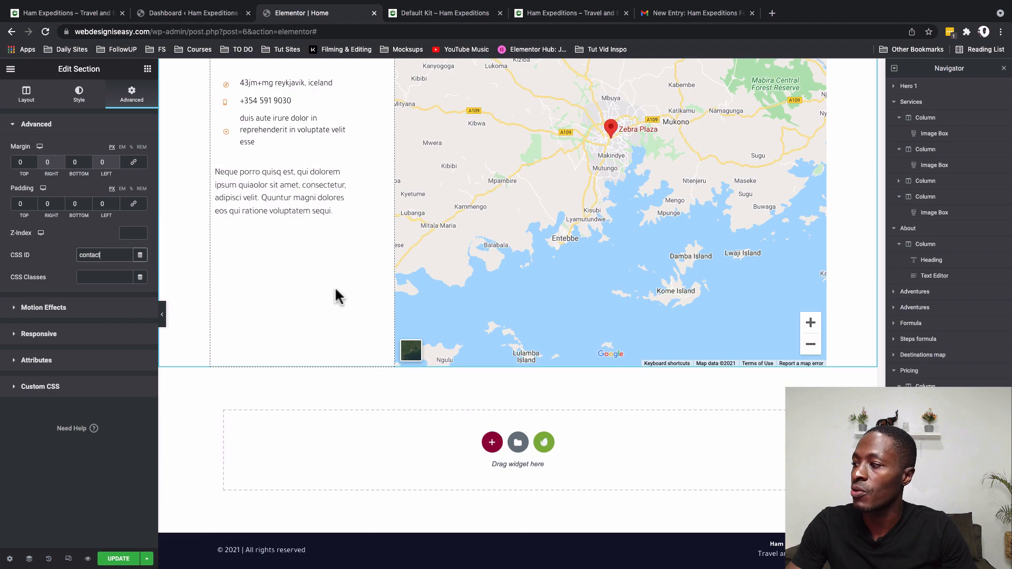
pyautogui.scroll(8, 334, 286)
pyautogui.scroll(20, 467, 262)
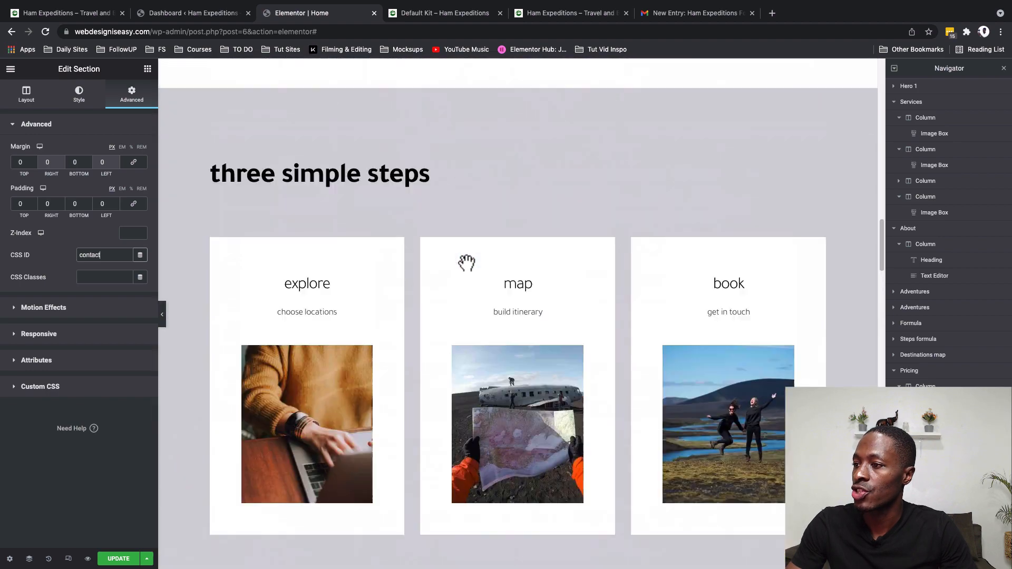
pyautogui.scroll(6, 467, 262)
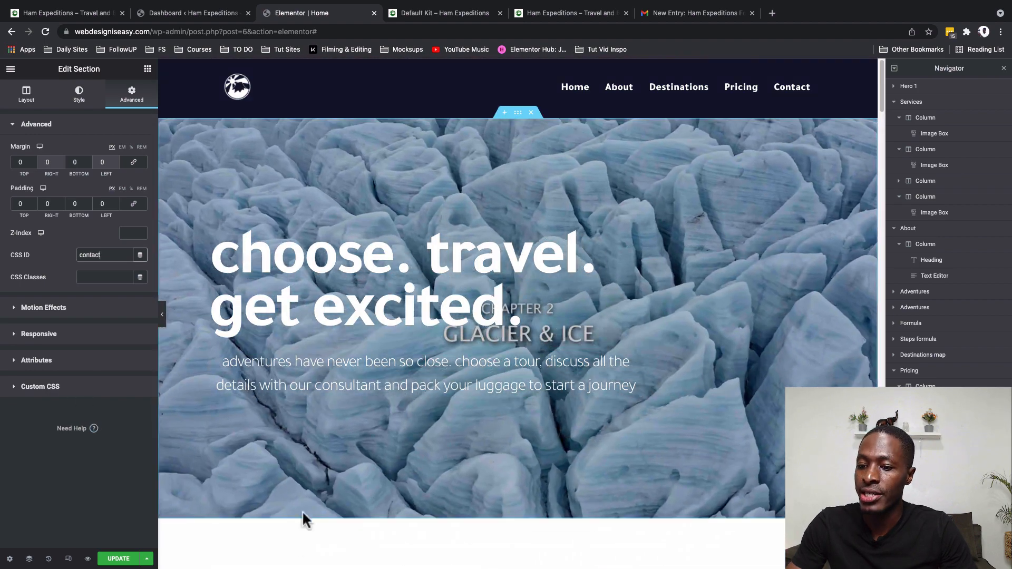
pyautogui.click(120, 559)
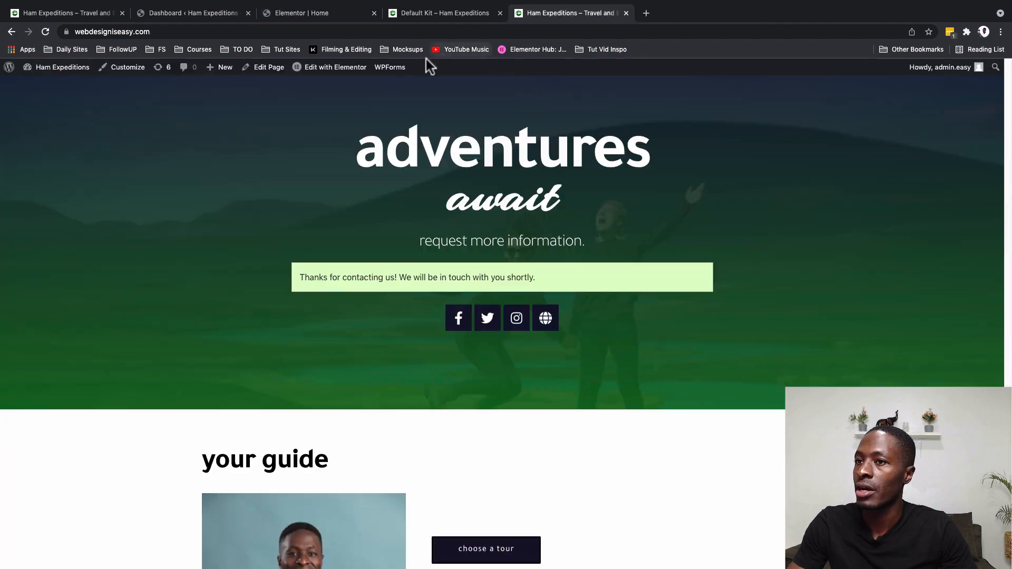
# Step: Reload the live home page and test the About and Destinations links in the header menu
pyautogui.click(45, 32)
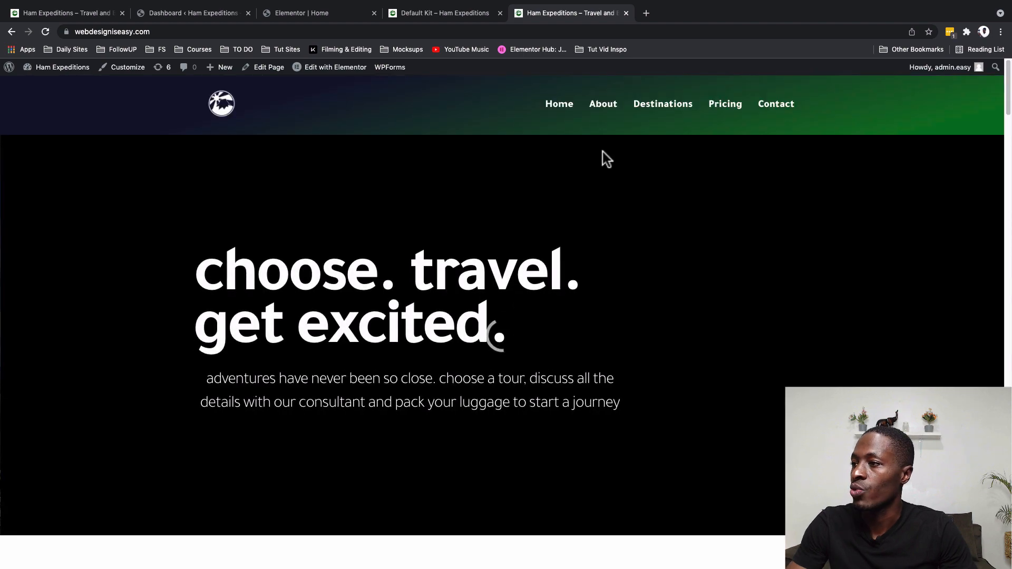
pyautogui.scroll(-9, 600, 111)
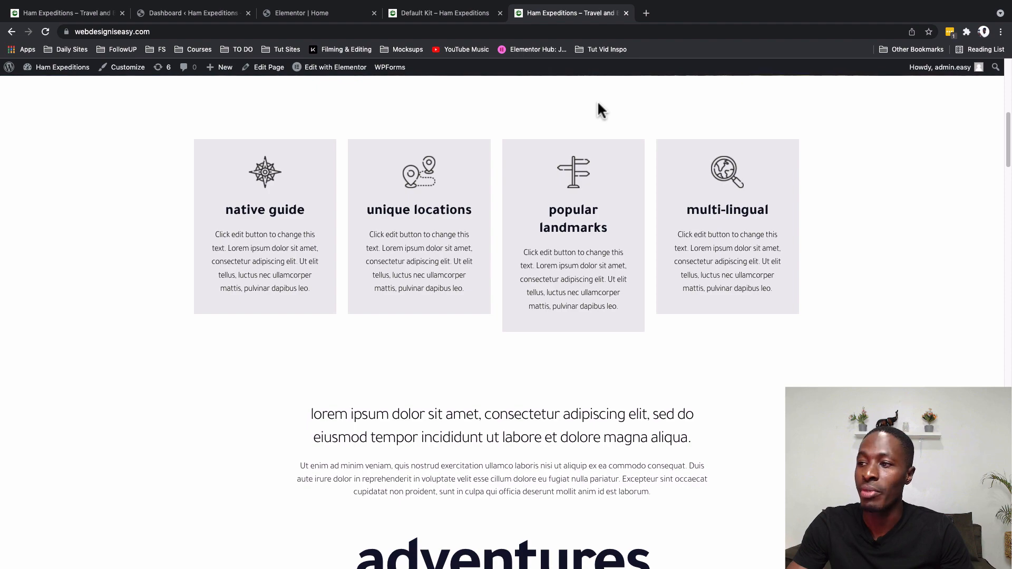
pyautogui.scroll(-3, 597, 101)
pyautogui.scroll(12, 597, 100)
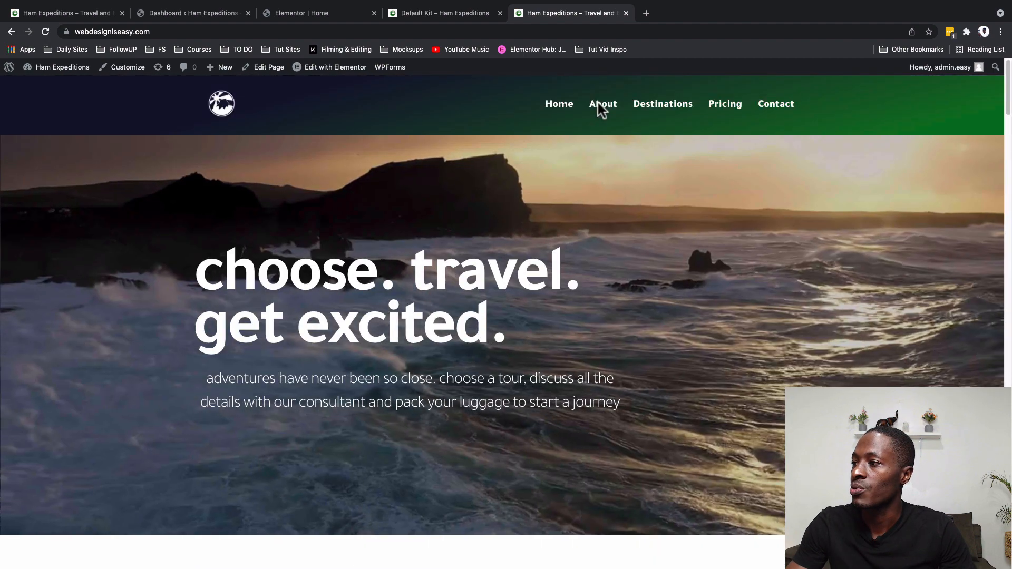
pyautogui.click(663, 104)
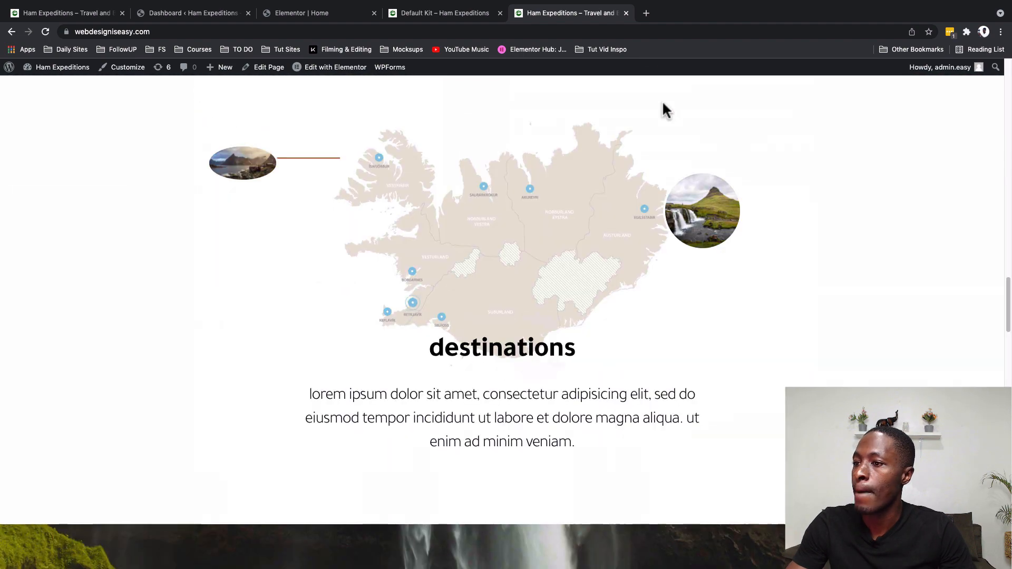
pyautogui.scroll(3, 591, 210)
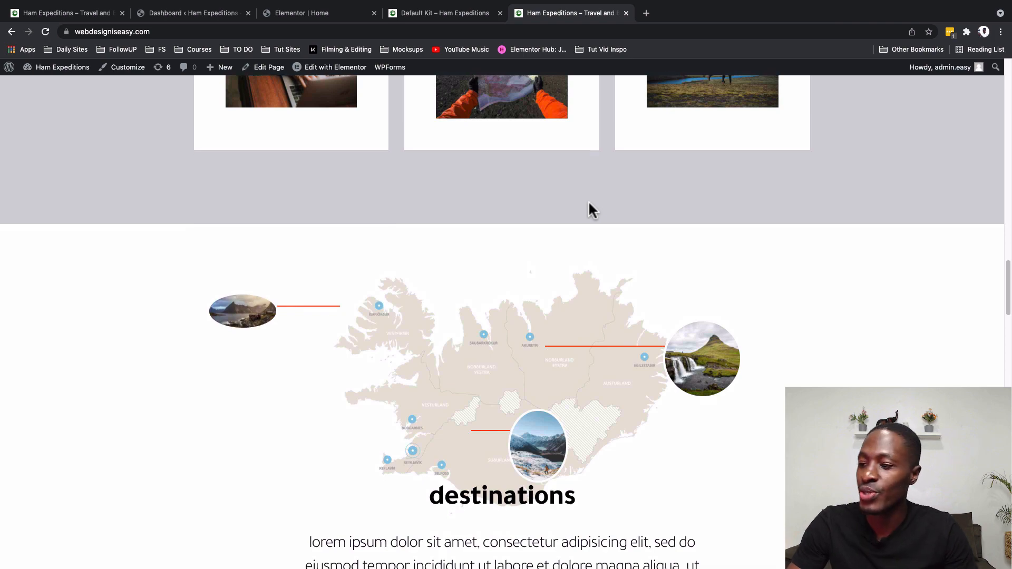
pyautogui.scroll(-6, 589, 205)
pyautogui.scroll(9, 589, 205)
pyautogui.scroll(15, 588, 204)
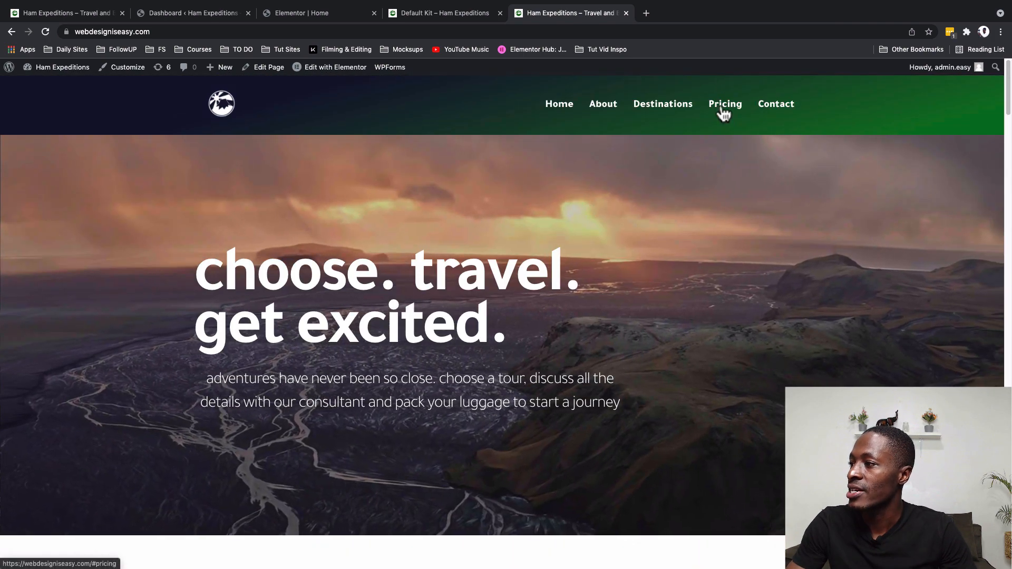
# Step: Test the Pricing and Contact header links on the live page and look over the sections around their targets
pyautogui.click(722, 107)
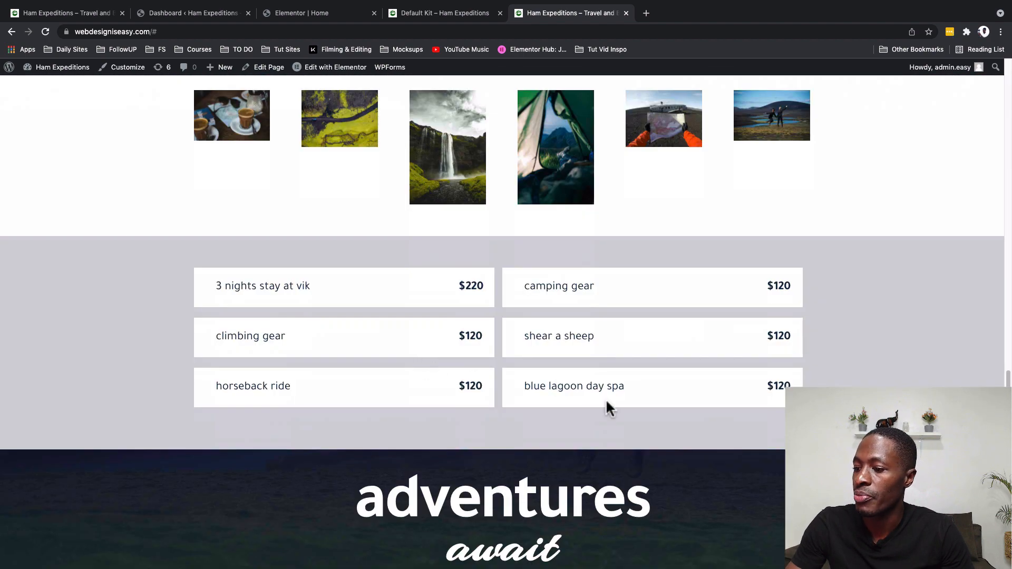
pyautogui.scroll(-15, 606, 398)
pyautogui.scroll(20, 606, 398)
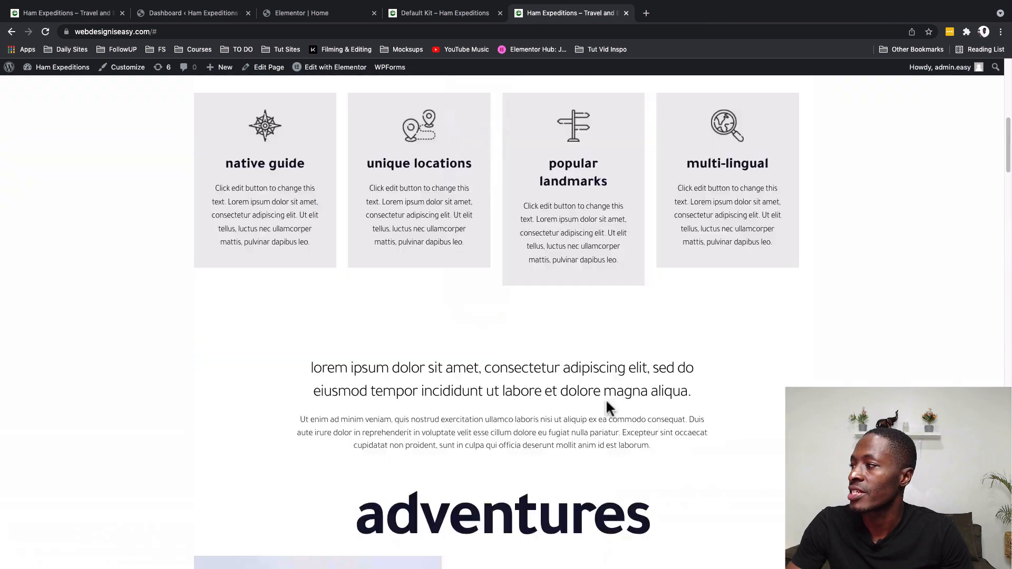
pyautogui.click(768, 108)
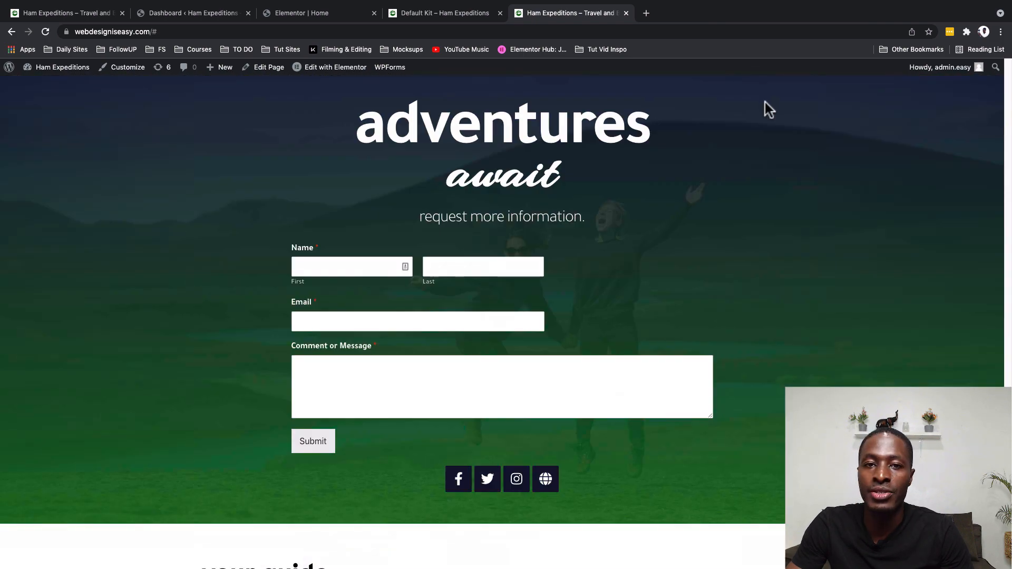
pyautogui.scroll(-8, 740, 160)
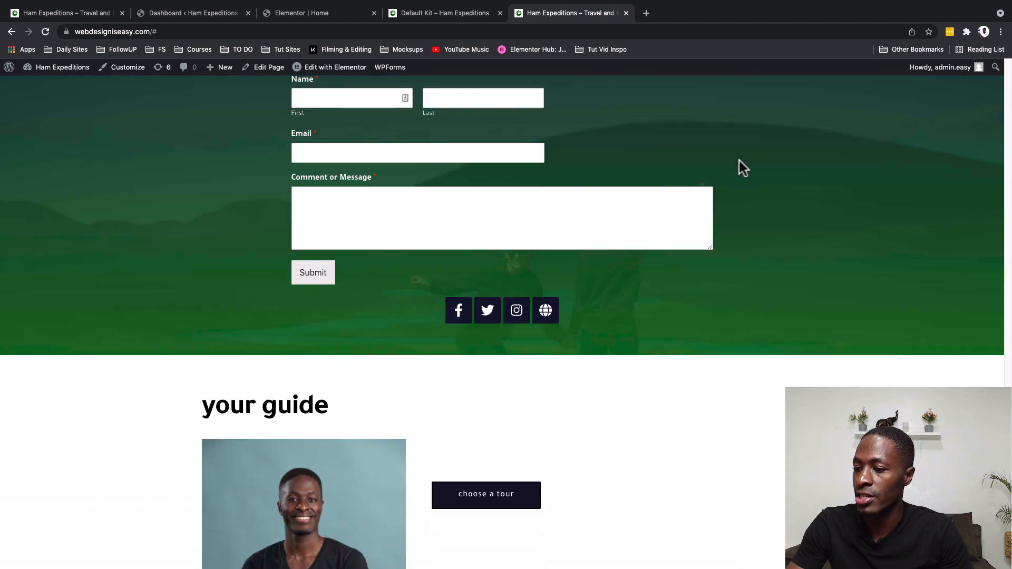
pyautogui.scroll(6, 739, 158)
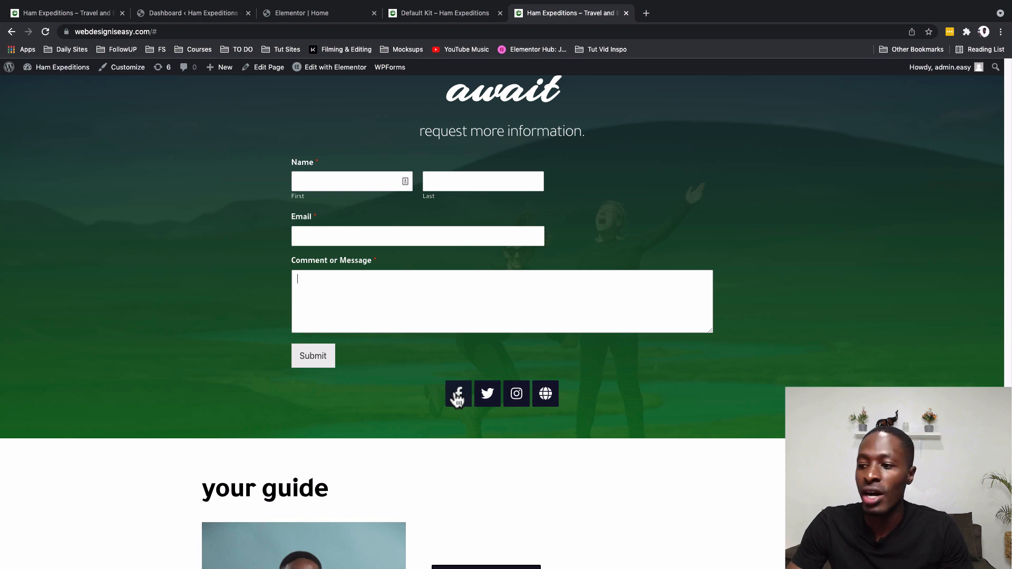
# Step: Back in the Elementor editor, link the Facebook icon below the contact form to facebook.com/gotechug
pyautogui.click(277, 16)
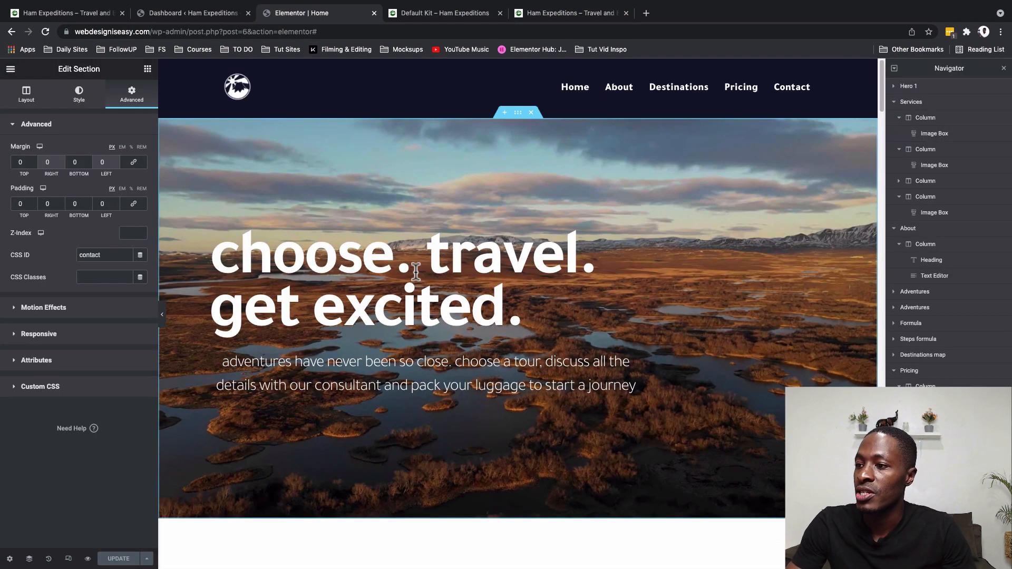
pyautogui.scroll(-6, 416, 277)
pyautogui.scroll(-20, 416, 274)
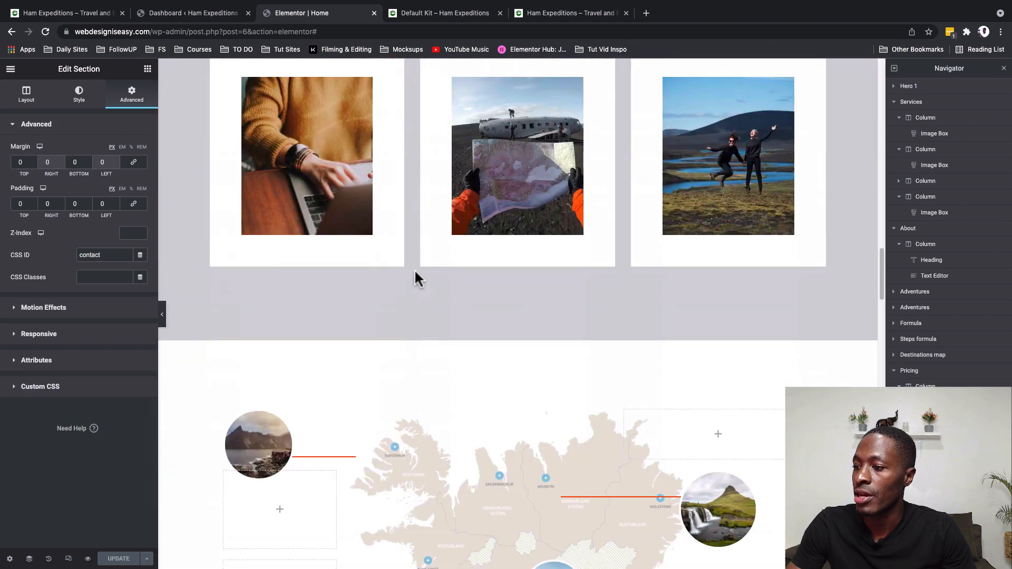
pyautogui.scroll(-20, 416, 272)
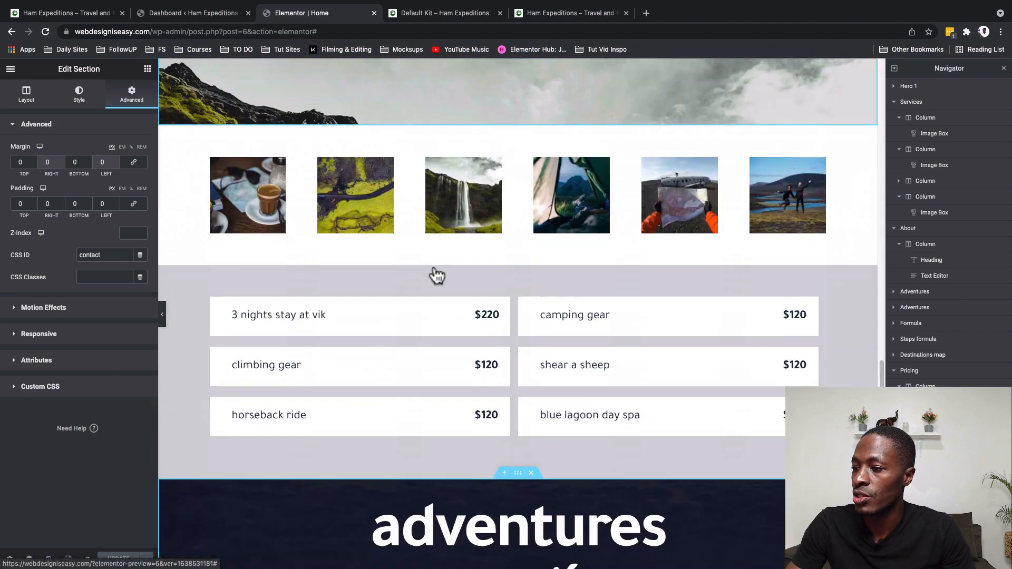
pyautogui.scroll(-7, 434, 267)
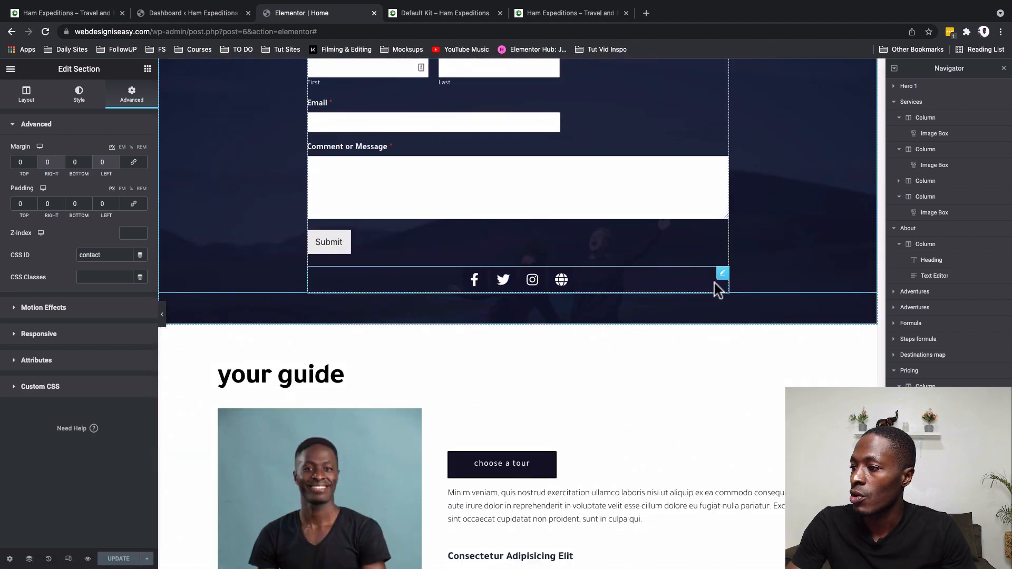
pyautogui.click(722, 273)
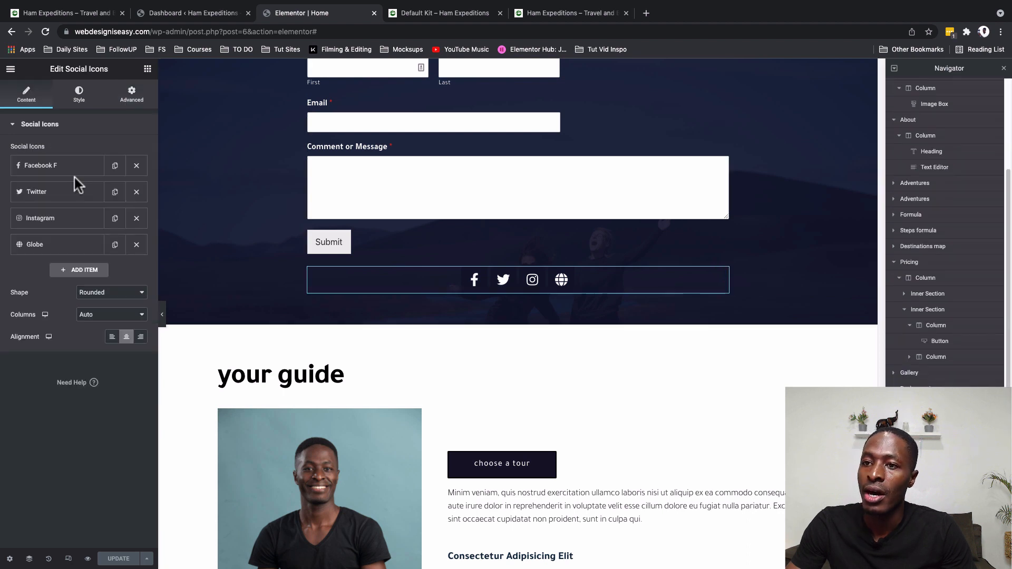
pyautogui.click(41, 167)
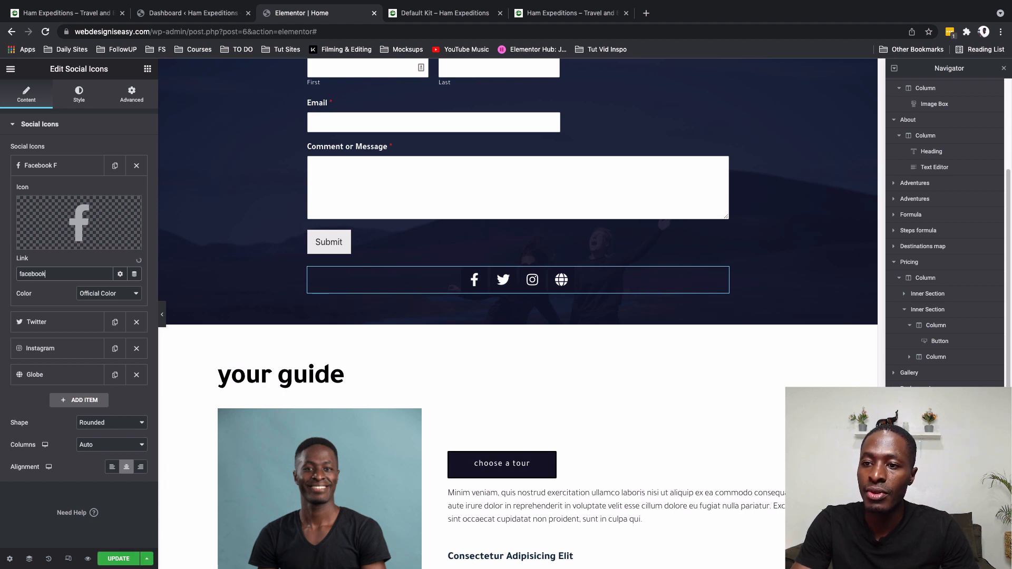
pyautogui.write('/gotechug')
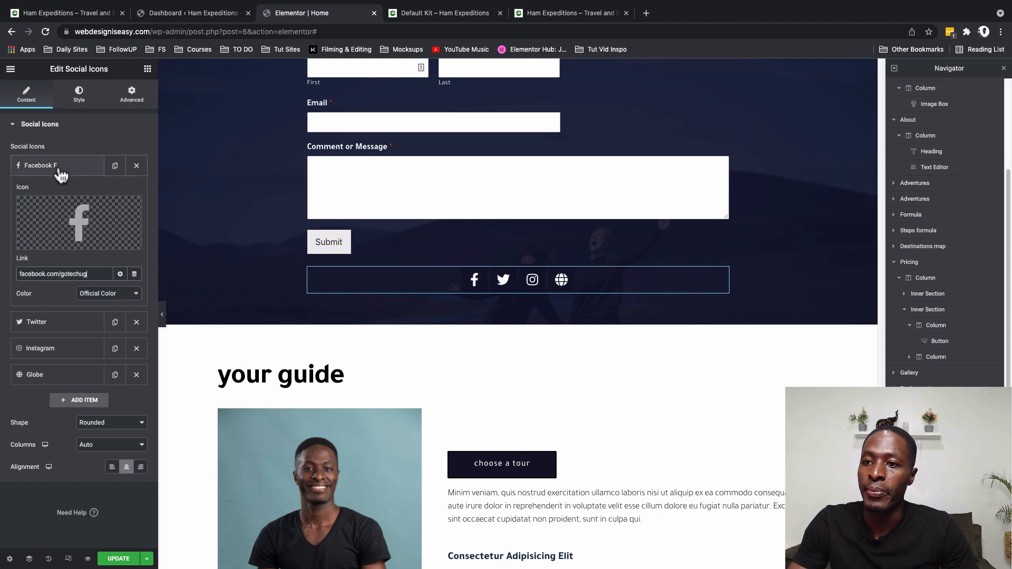
pyautogui.click(60, 170)
# Step: Link the Twitter icon to twitter.com/gotechug and show its link options
pyautogui.click(46, 196)
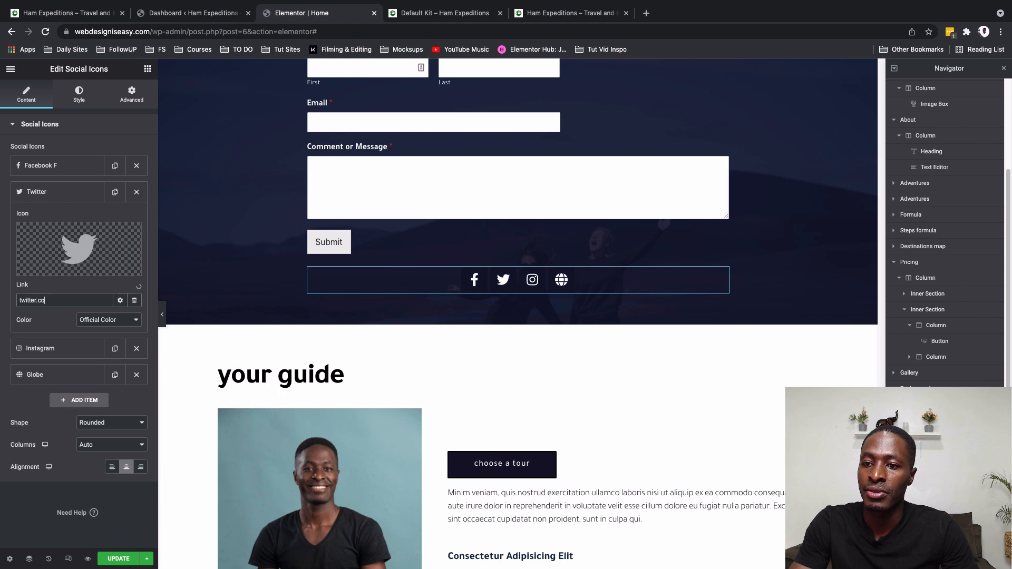
pyautogui.write('gotech')
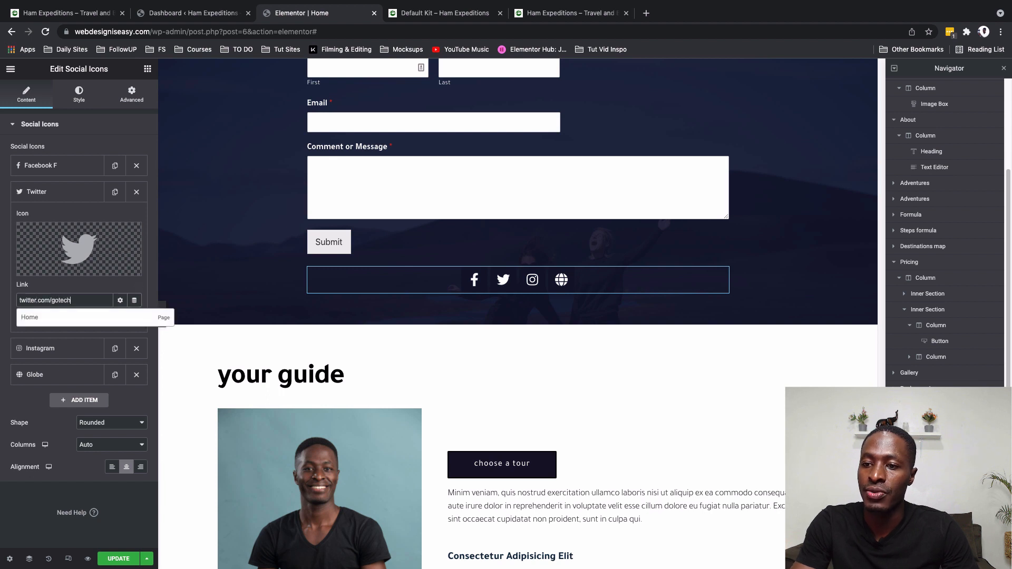
pyautogui.write('ug')
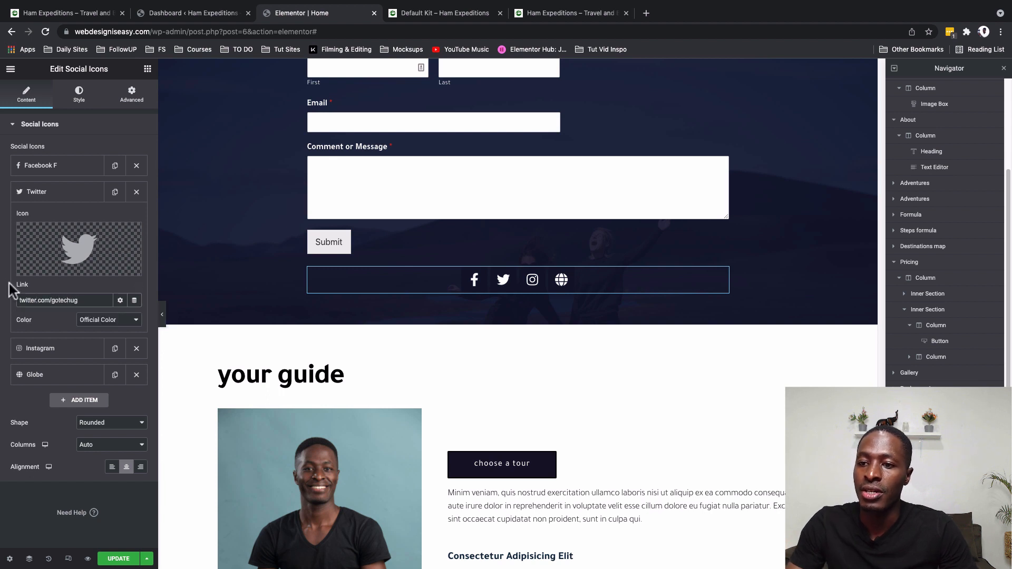
pyautogui.click(119, 300)
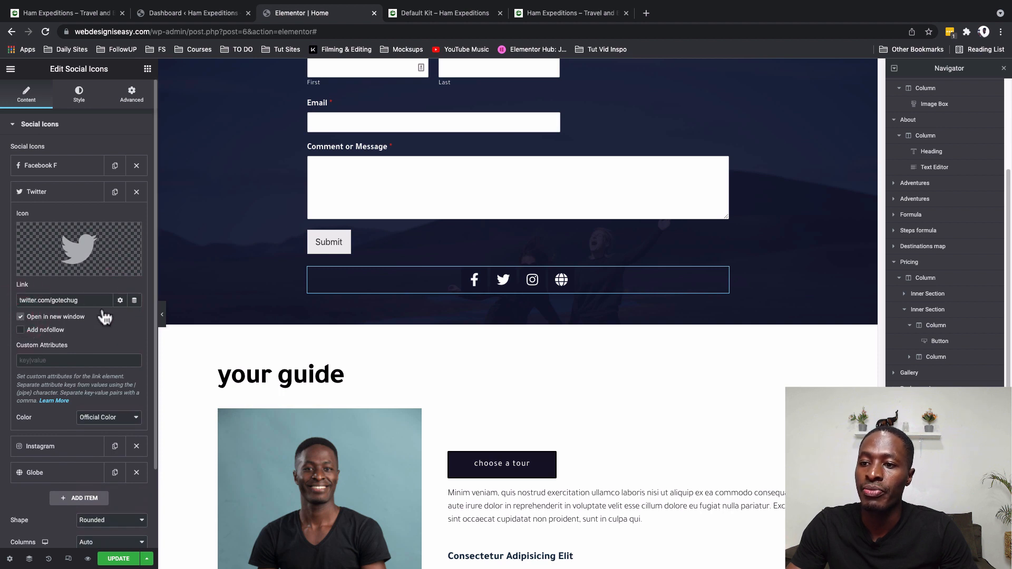
# Step: Hide the Twitter icon's link options and remove the globe icon from the social icons
pyautogui.click(120, 301)
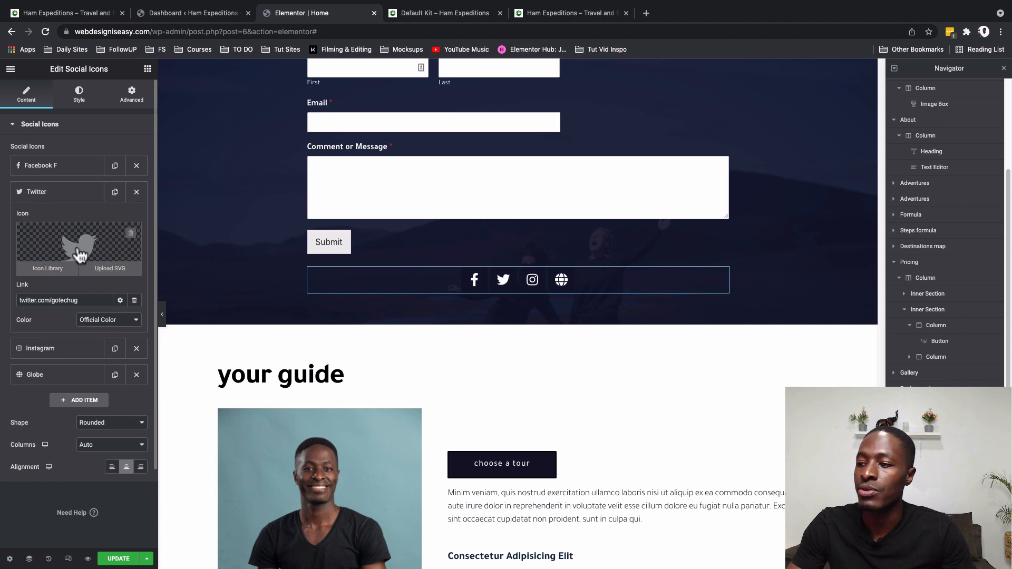
pyautogui.click(98, 328)
pyautogui.click(43, 319)
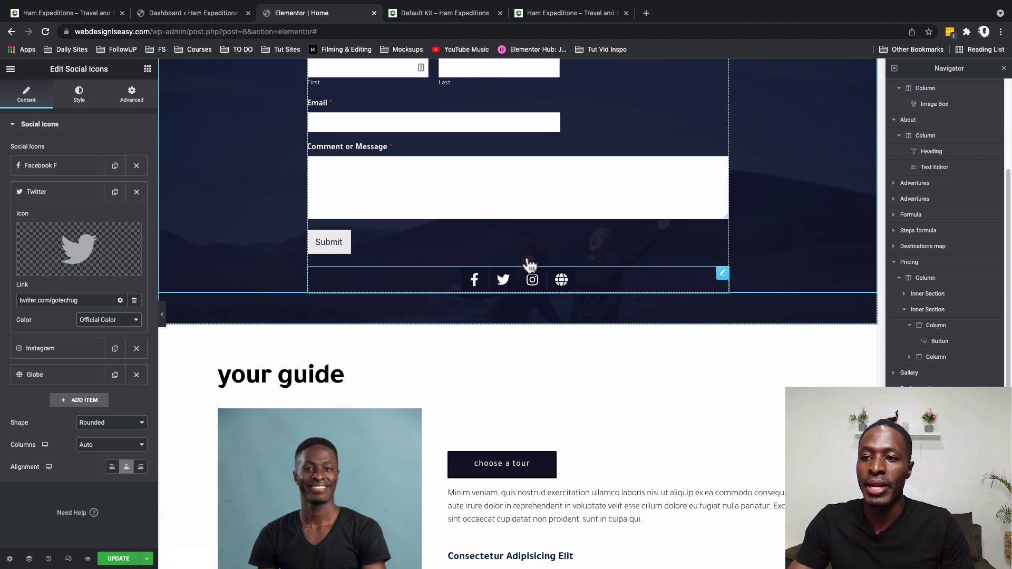
pyautogui.click(136, 375)
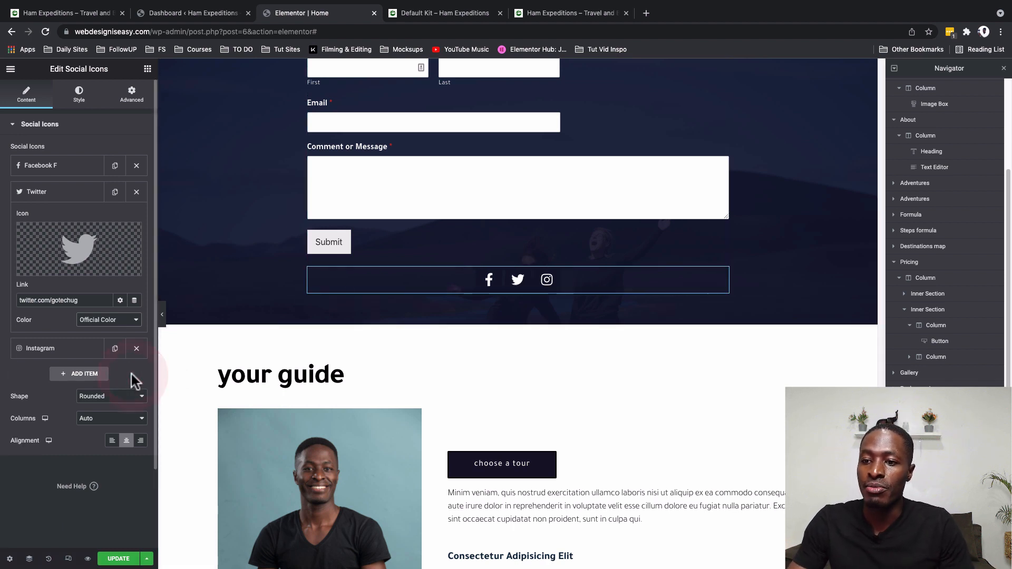
# Step: Add a fourth social icon and choose the Twitch icon from the icon library for it
pyautogui.click(70, 375)
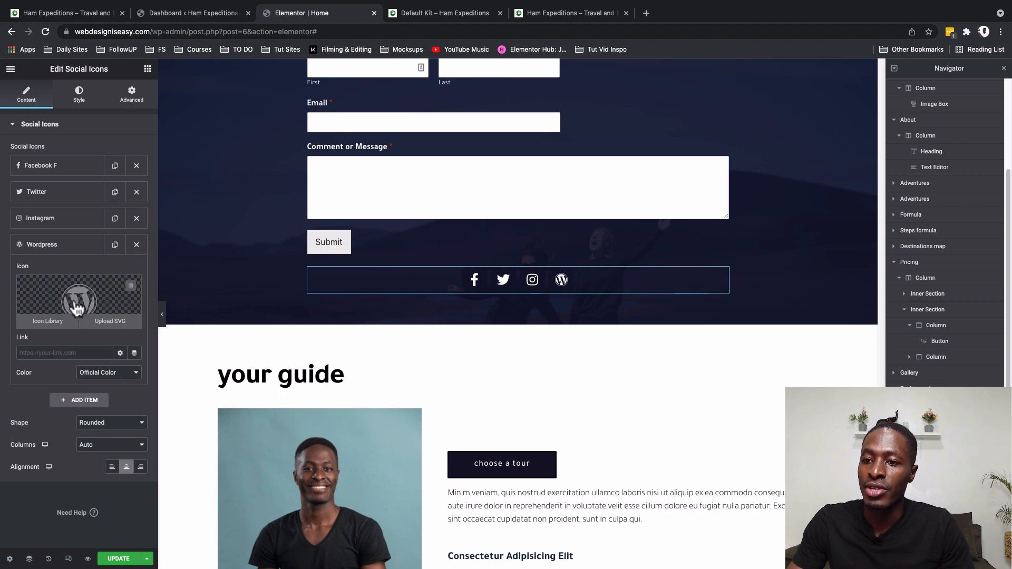
pyautogui.click(47, 323)
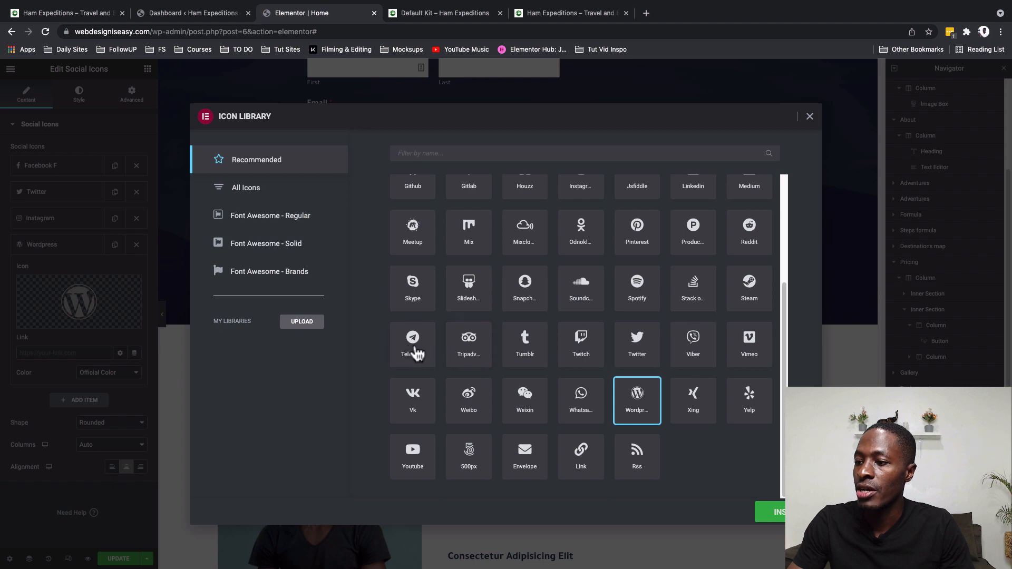
pyautogui.click(582, 349)
pyautogui.click(773, 514)
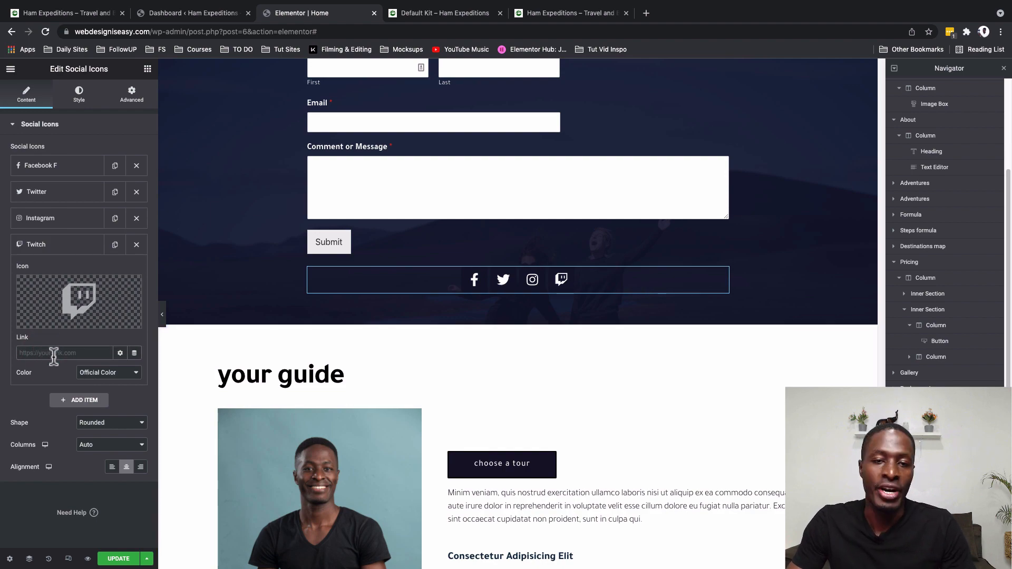
# Step: Switch the page preview to tablet size and look over the sections from the hero down to the contact form
pyautogui.scroll(20, 235, 351)
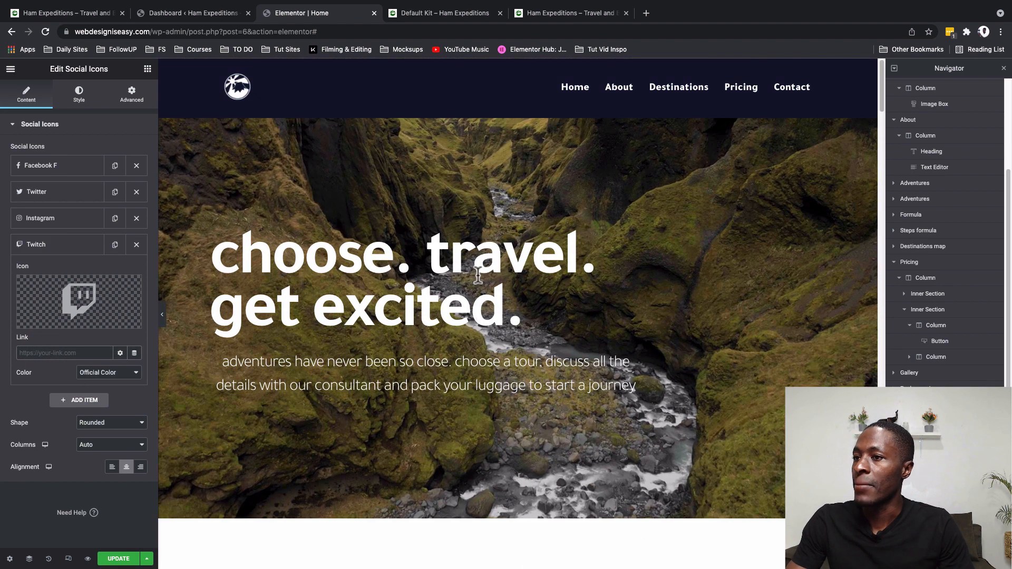
pyautogui.click(68, 559)
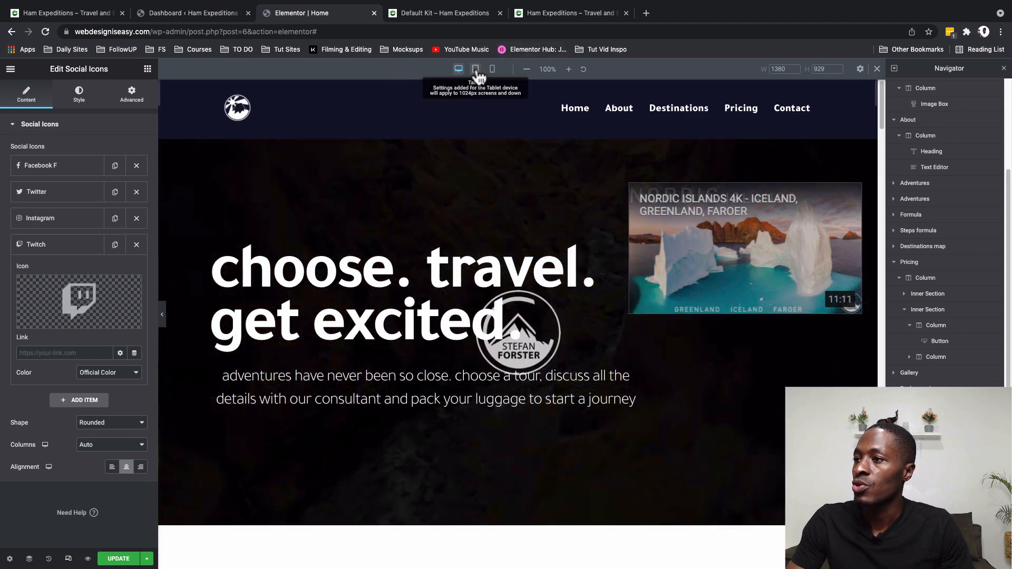
pyautogui.click(478, 76)
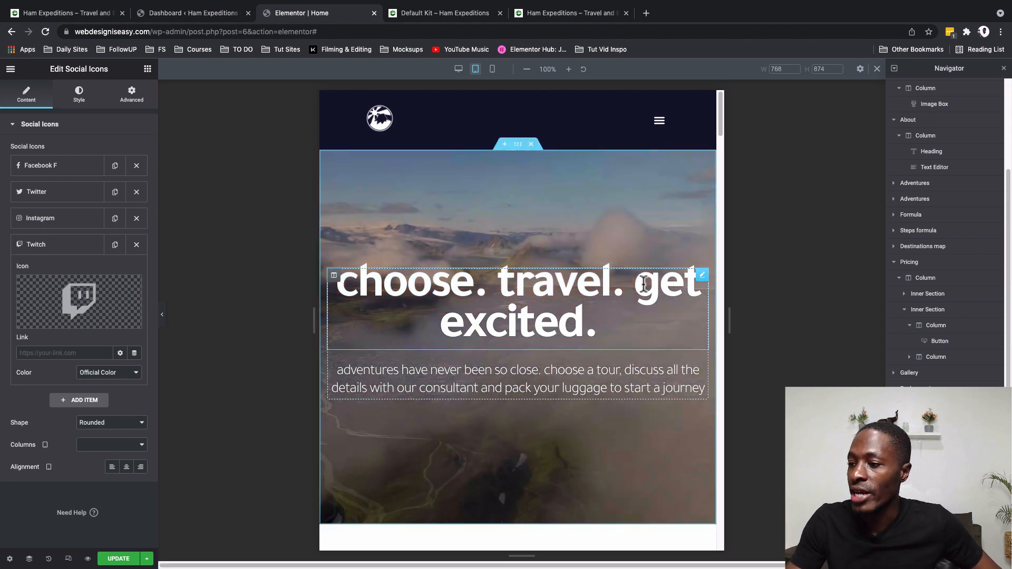
pyautogui.scroll(-15, 644, 285)
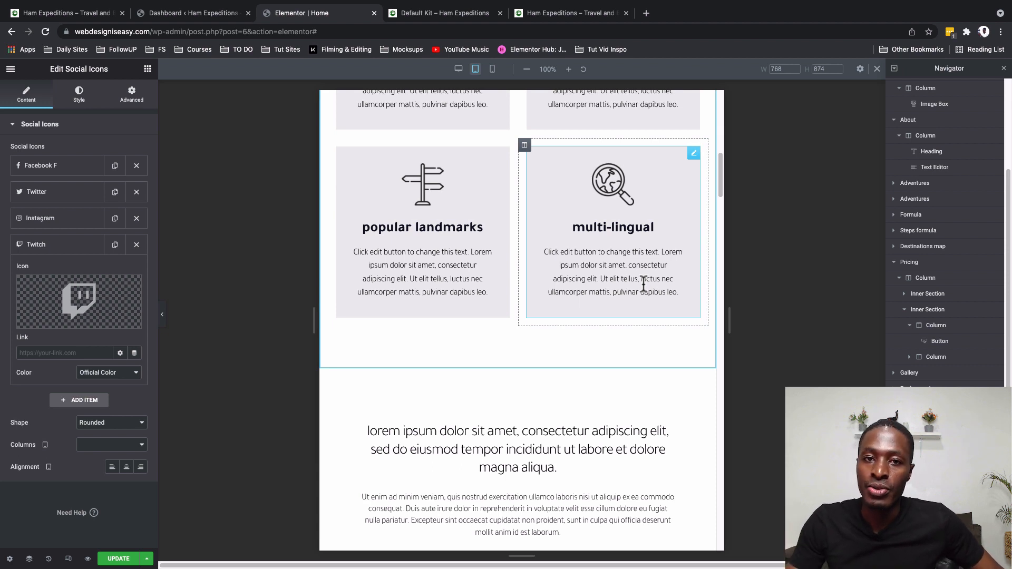
pyautogui.scroll(-8, 643, 284)
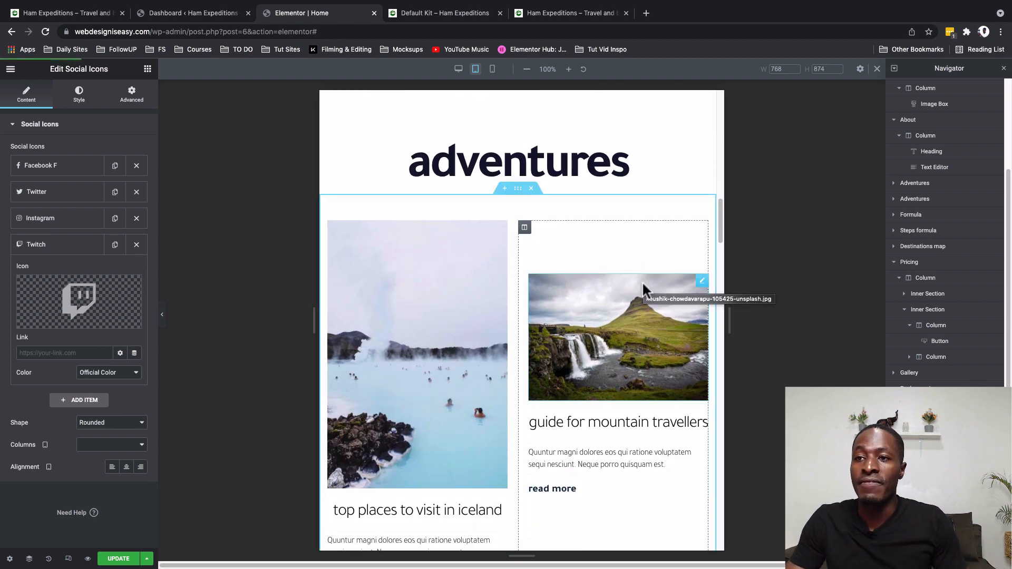
pyautogui.scroll(-4, 644, 286)
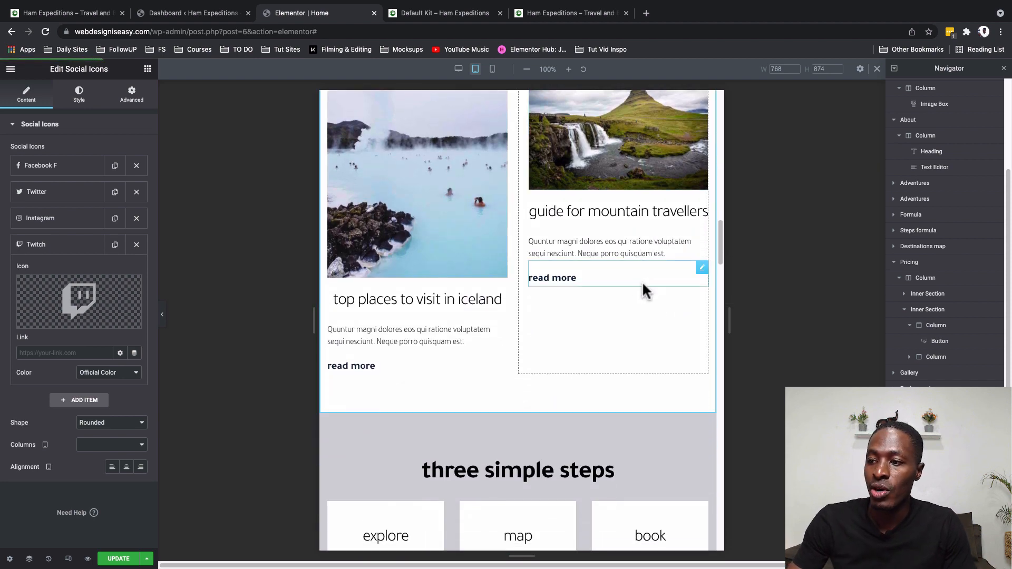
pyautogui.scroll(-7, 642, 280)
pyautogui.scroll(-3, 643, 284)
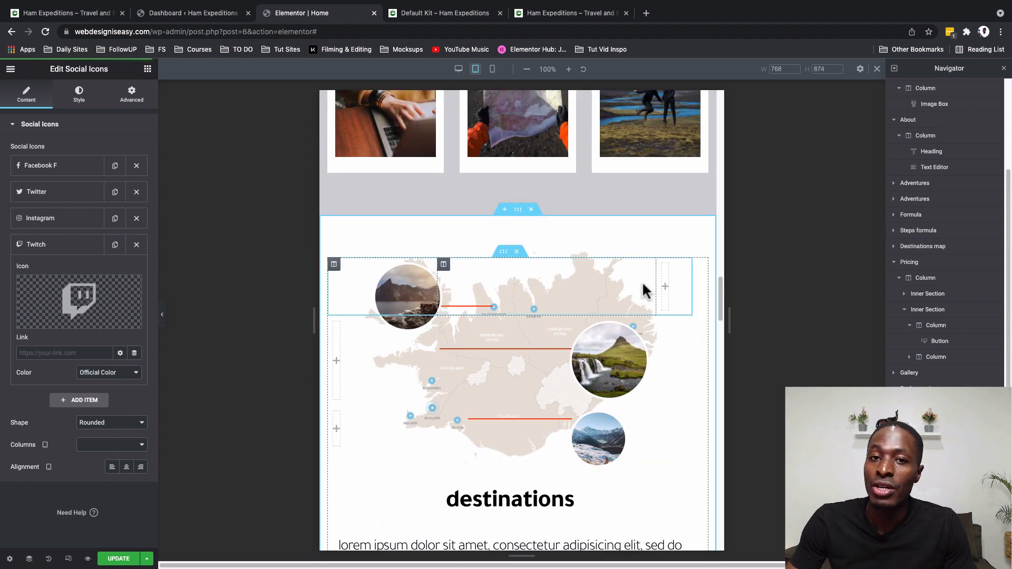
pyautogui.scroll(-15, 662, 416)
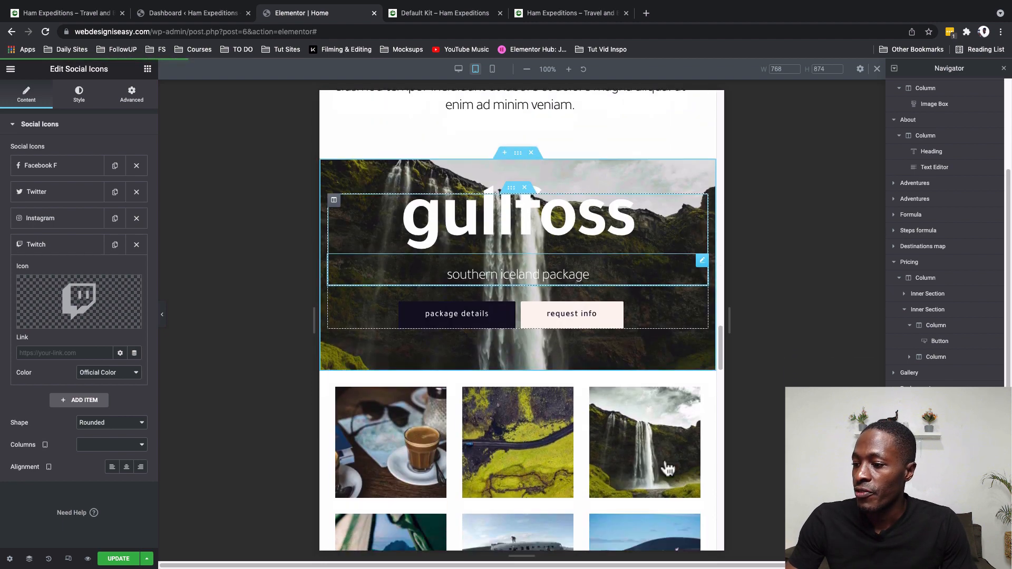
pyautogui.scroll(-2, 665, 460)
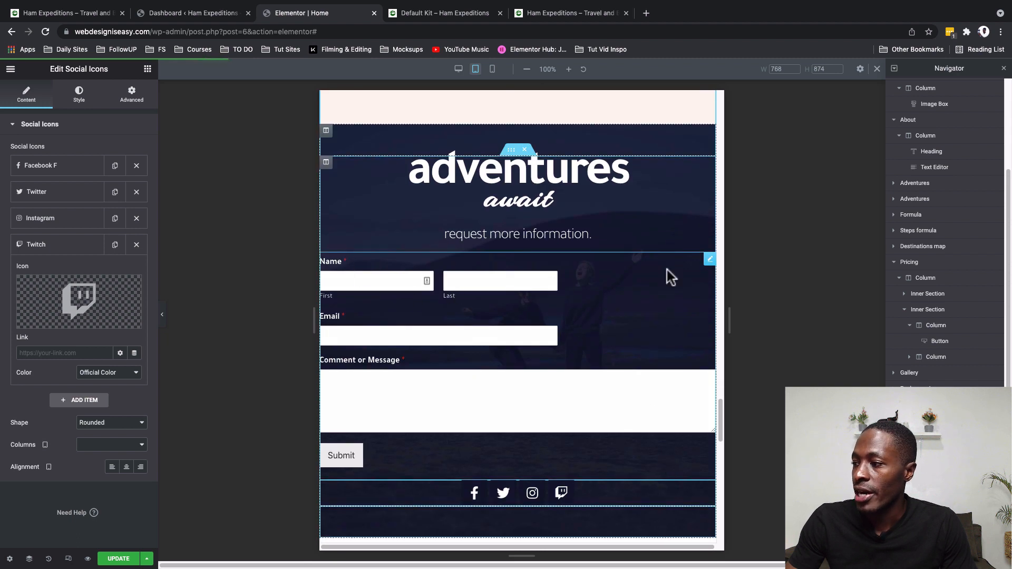
# Step: Unlink the contact form's tablet padding values and set the right and left padding to 30 px each
pyautogui.click(709, 261)
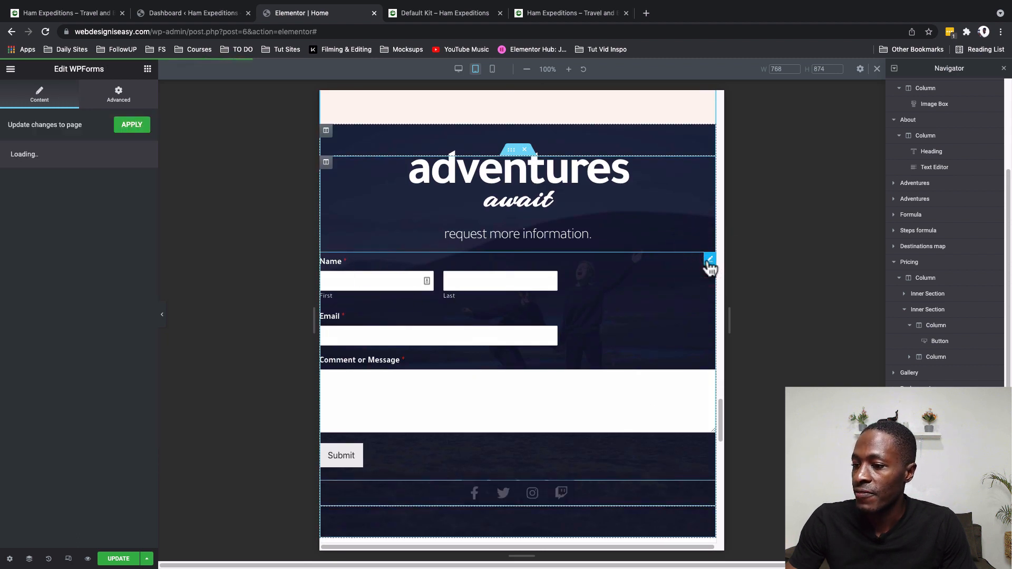
pyautogui.click(122, 100)
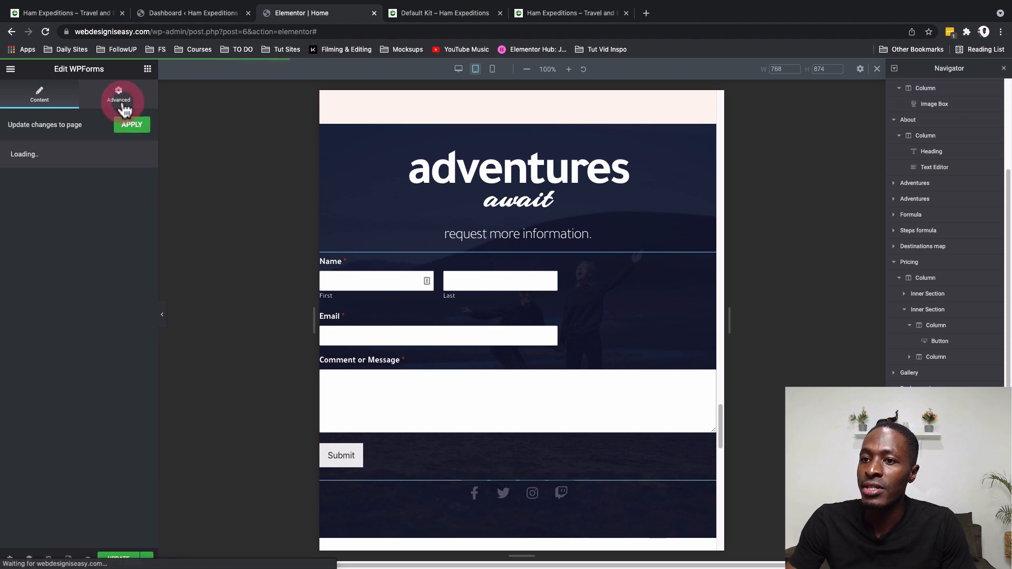
pyautogui.click(133, 230)
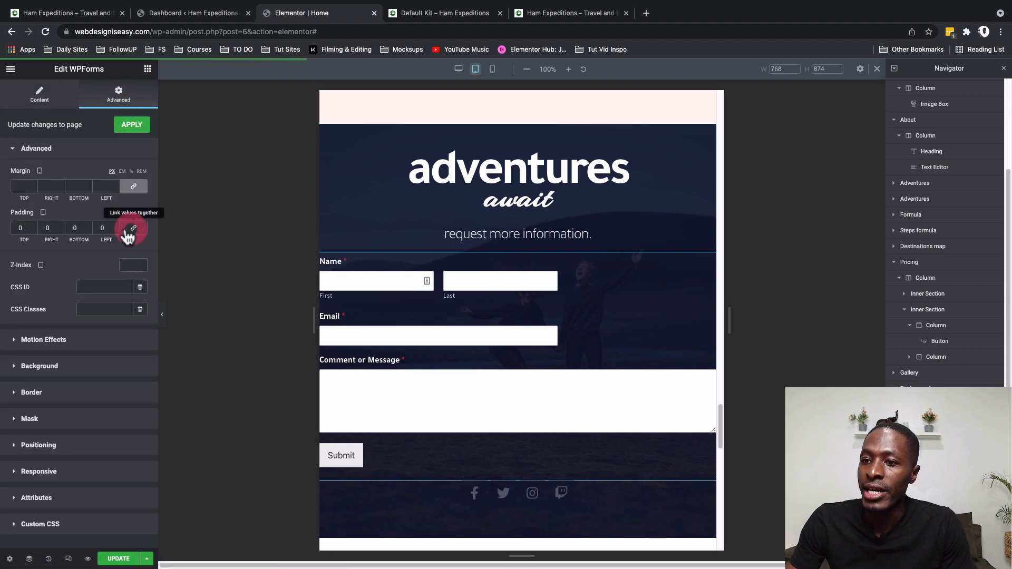
pyautogui.click(44, 228)
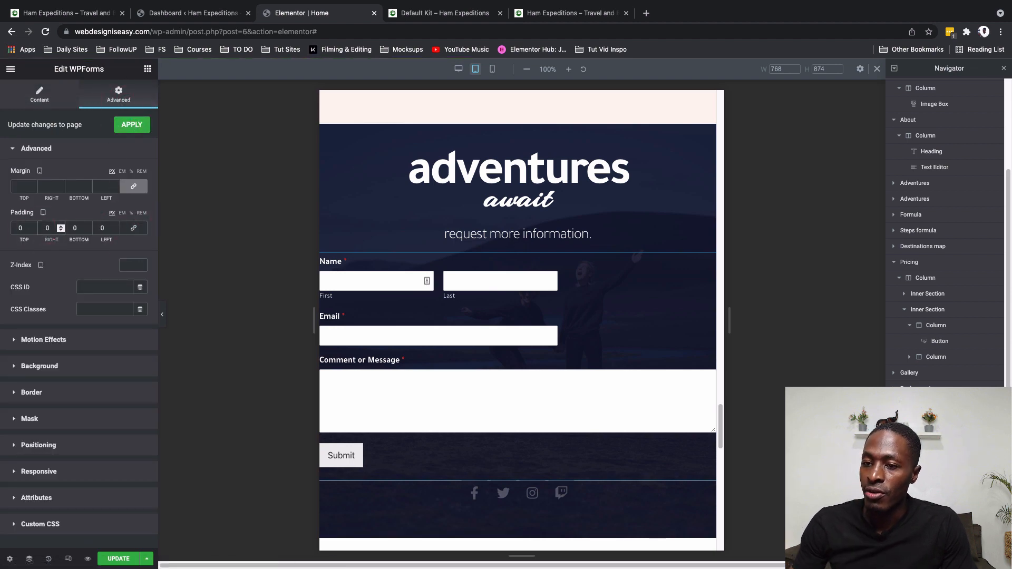
pyautogui.write('30')
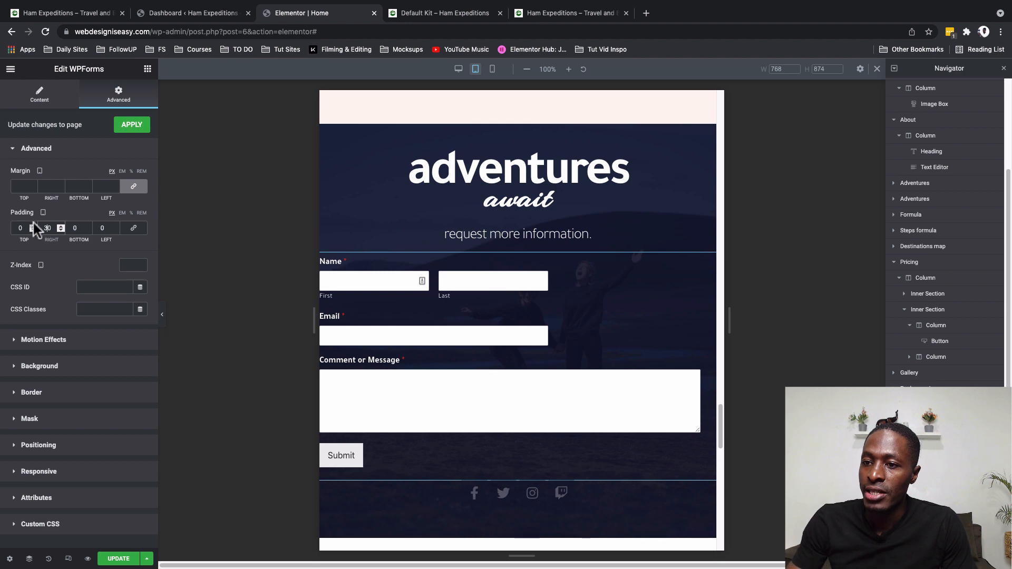
pyautogui.click(99, 228)
pyautogui.write('30')
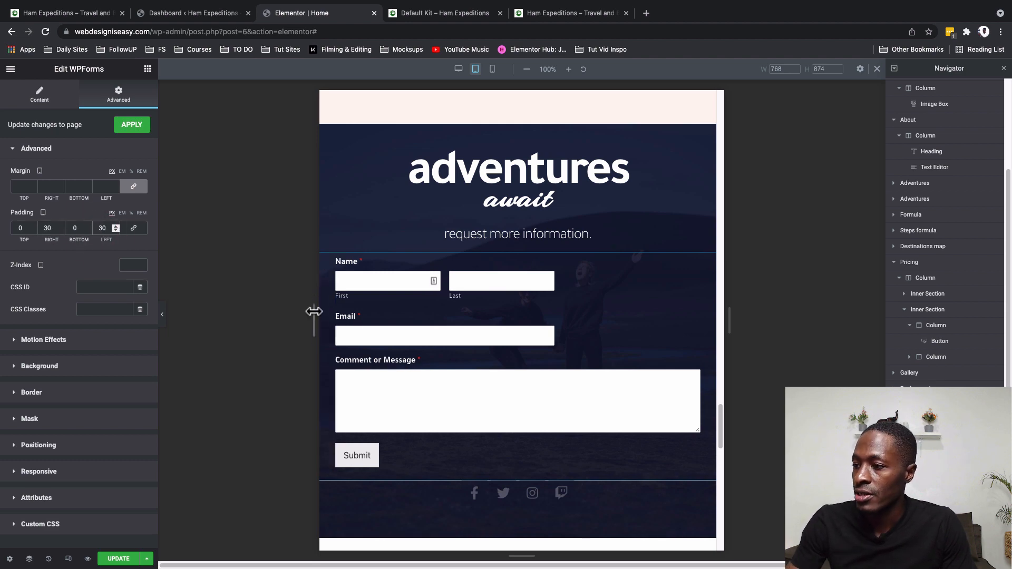
# Step: Set the top padding of the "native. experienced." map section to 0 px for tablet
pyautogui.scroll(-12, 460, 412)
pyautogui.click(429, 343)
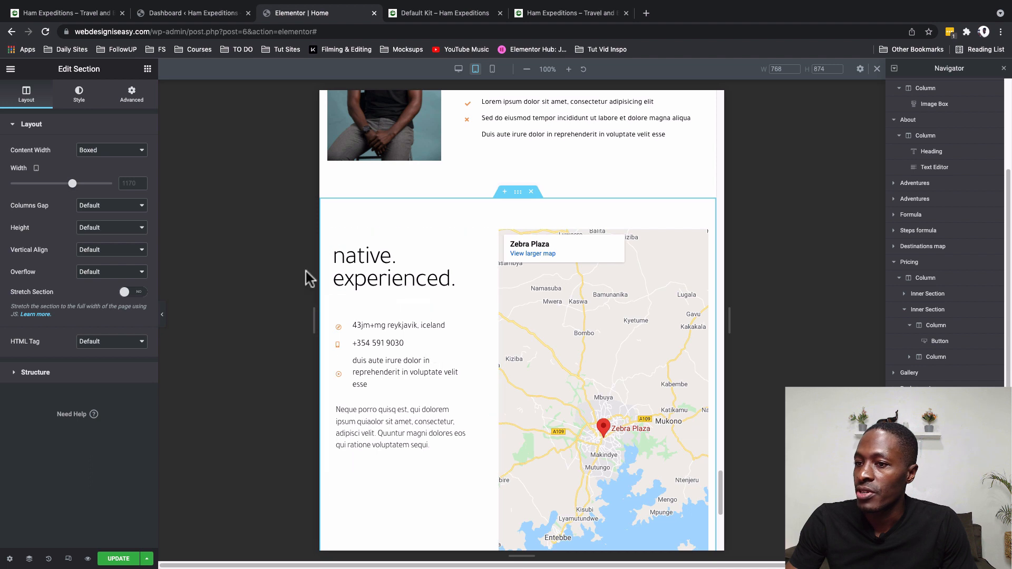
pyautogui.click(131, 97)
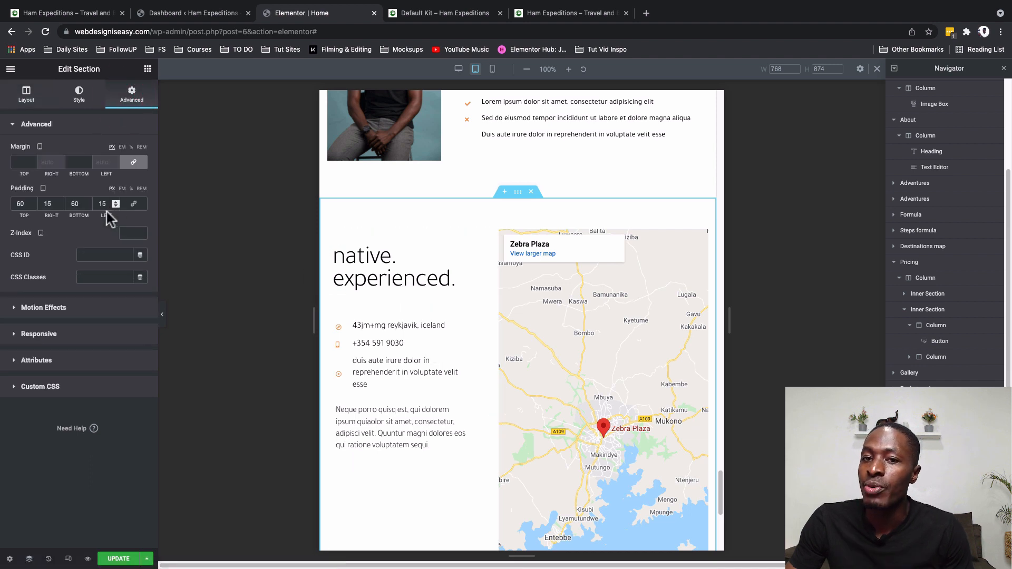
pyautogui.doubleClick(26, 203)
pyautogui.write('0')
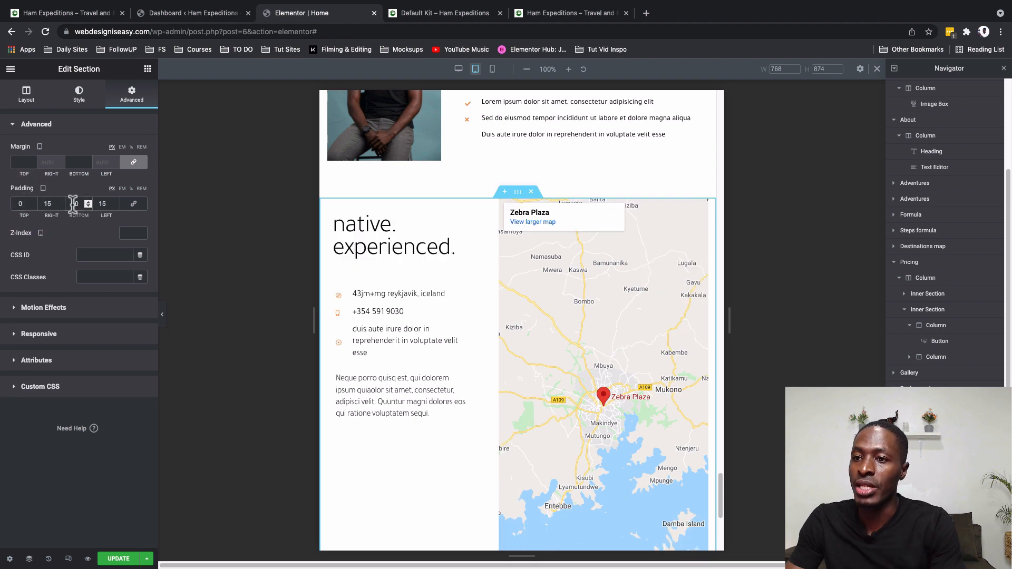
pyautogui.doubleClick(73, 204)
# Step: Switch the preview to desktop and on to mobile size, and check the contact form, guide and map sections
pyautogui.click(459, 69)
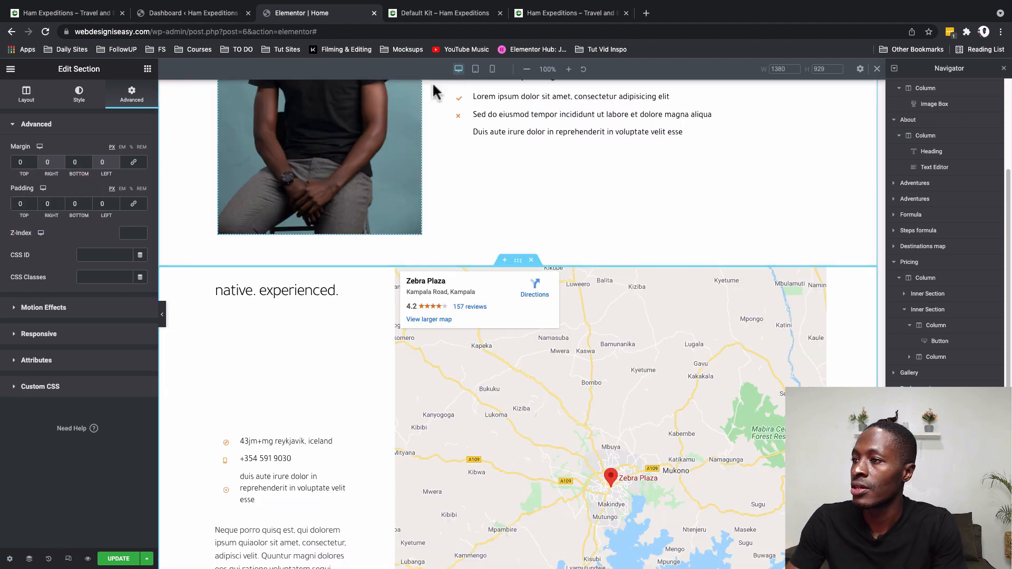
pyautogui.click(493, 74)
pyautogui.scroll(-14, 501, 176)
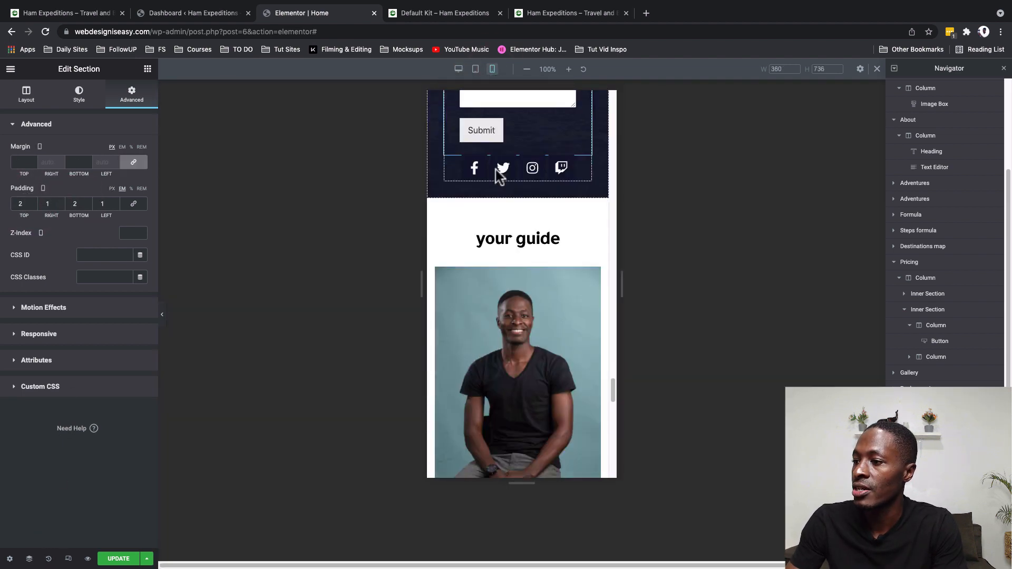
pyautogui.scroll(6, 501, 222)
pyautogui.scroll(8, 501, 222)
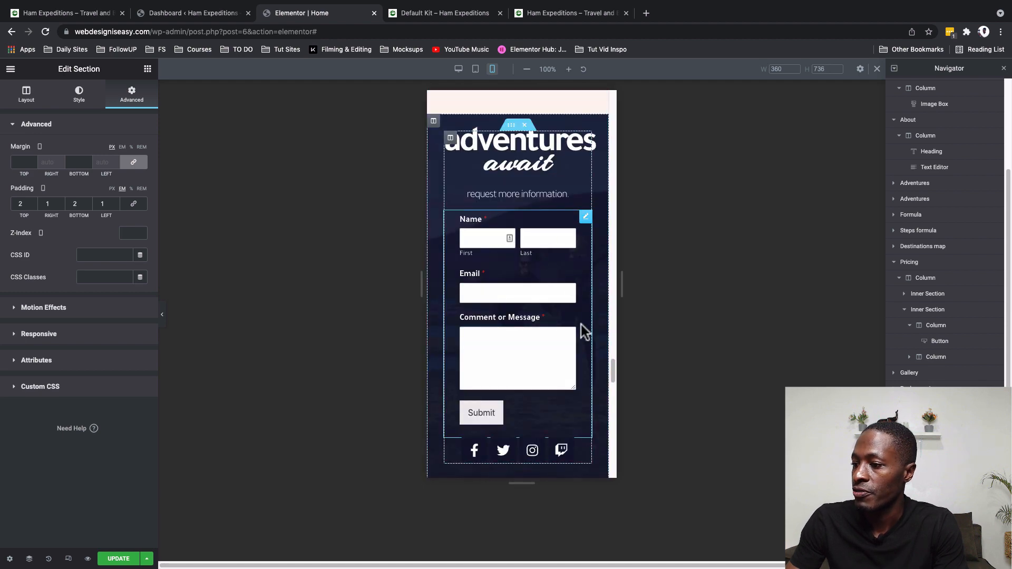
pyautogui.scroll(-8, 569, 340)
pyautogui.scroll(-6, 567, 336)
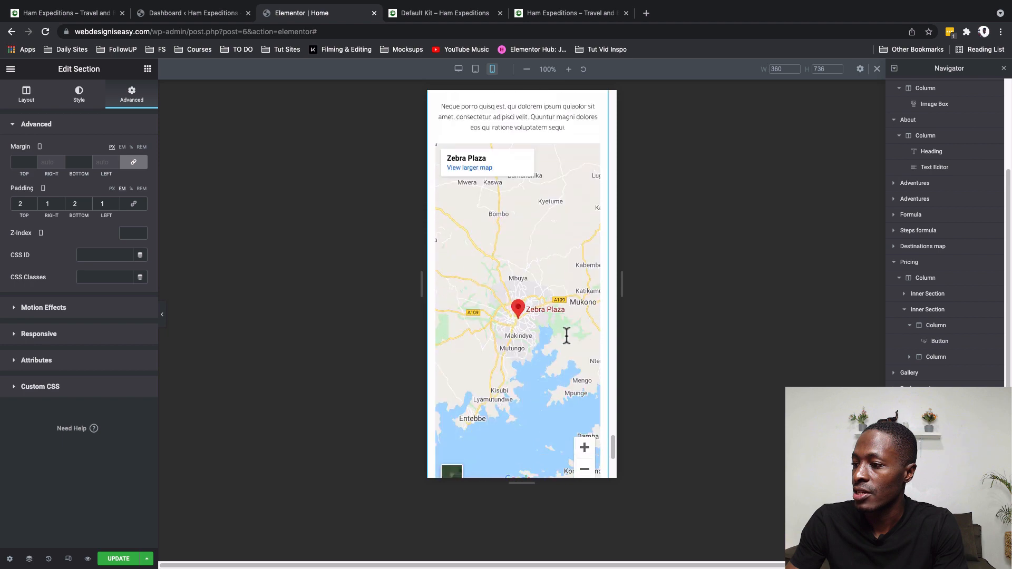
pyautogui.scroll(3, 567, 335)
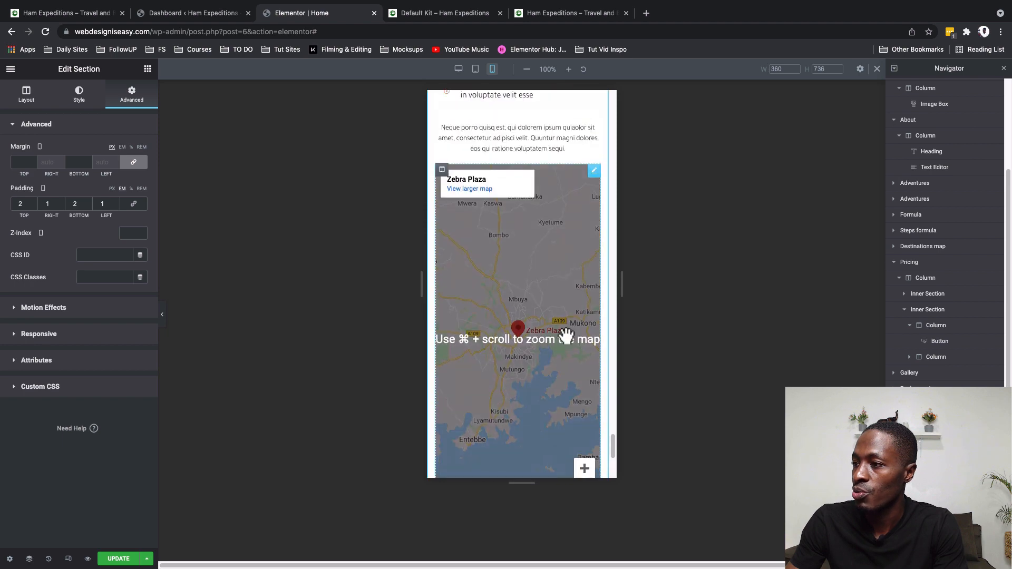
pyautogui.scroll(-5, 566, 334)
pyautogui.scroll(4, 566, 332)
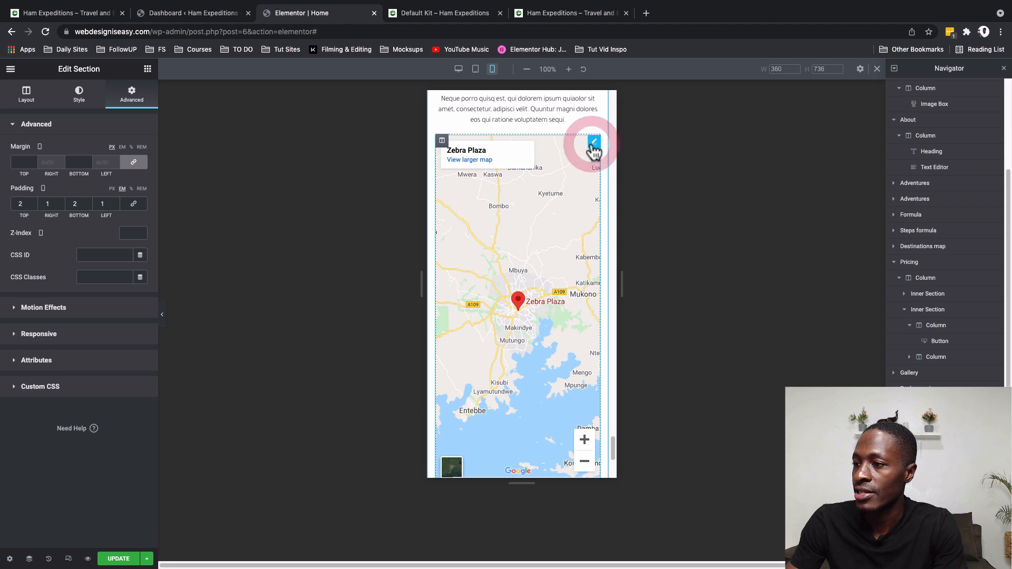
# Step: Set the bottom padding of the "native. experienced." map section to 0 em for mobile
pyautogui.click(594, 143)
pyautogui.click(132, 95)
pyautogui.scroll(4, 520, 211)
pyautogui.click(518, 150)
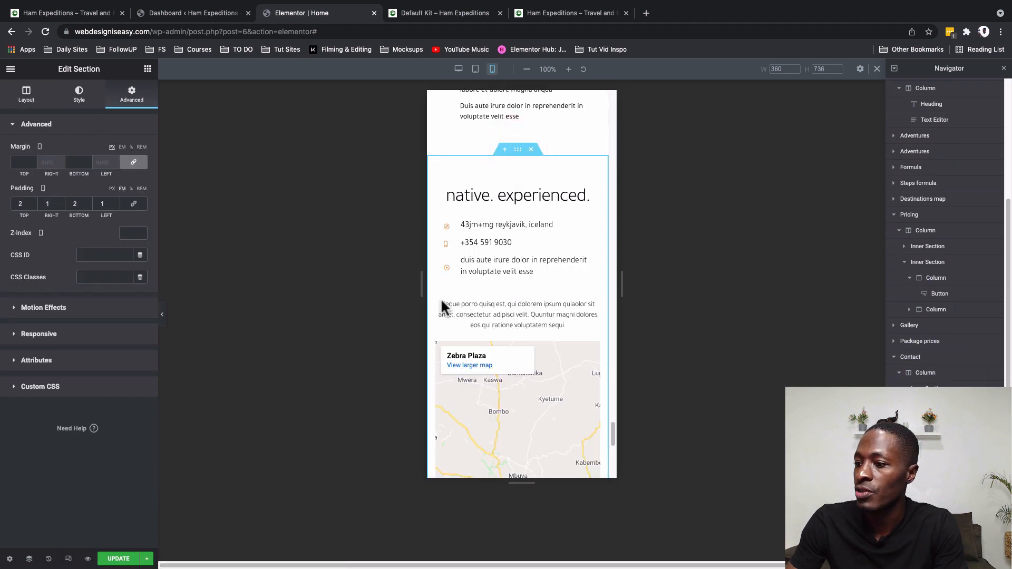
pyautogui.scroll(-6, 459, 299)
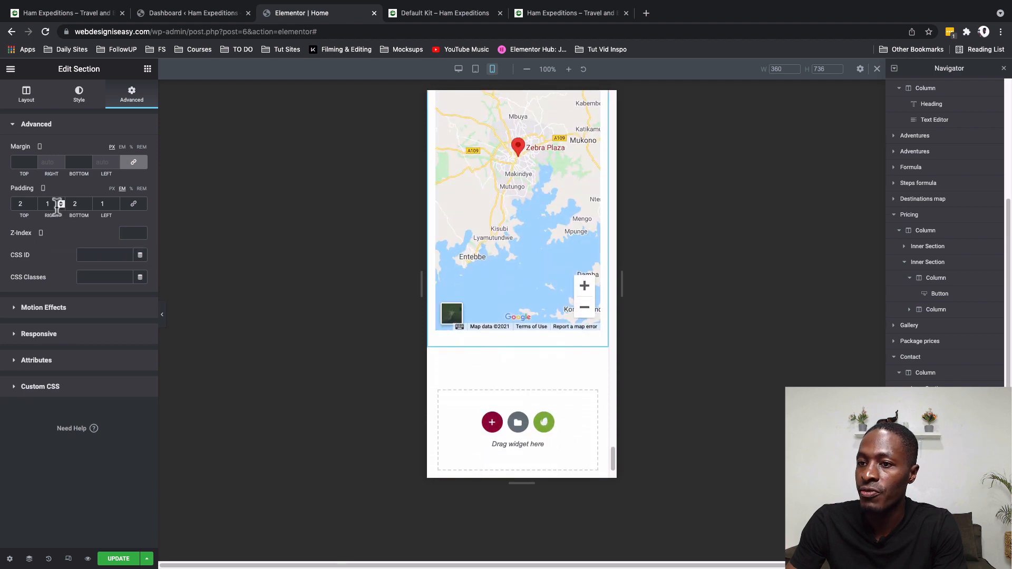
pyautogui.write('0')
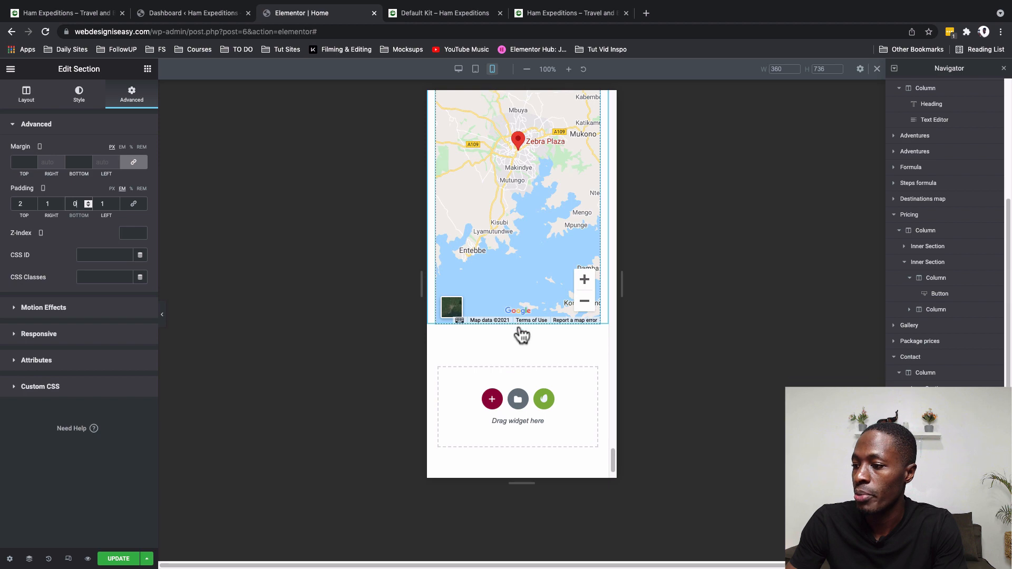
# Step: Review the mobile layout from the map back up to the hero section and save the page changes
pyautogui.scroll(10, 520, 333)
pyautogui.scroll(4, 520, 324)
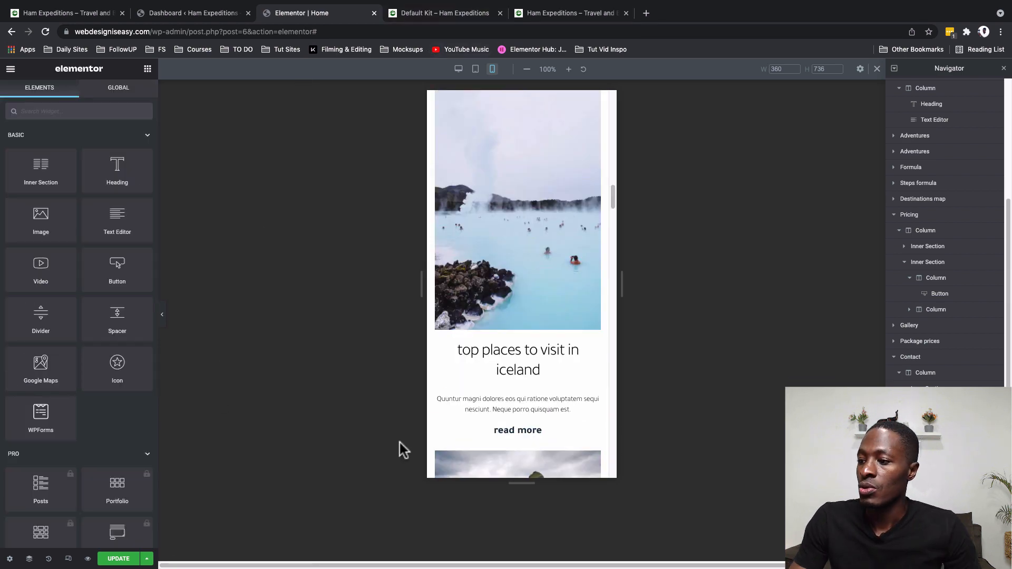
pyautogui.scroll(5, 575, 382)
pyautogui.scroll(1, 575, 382)
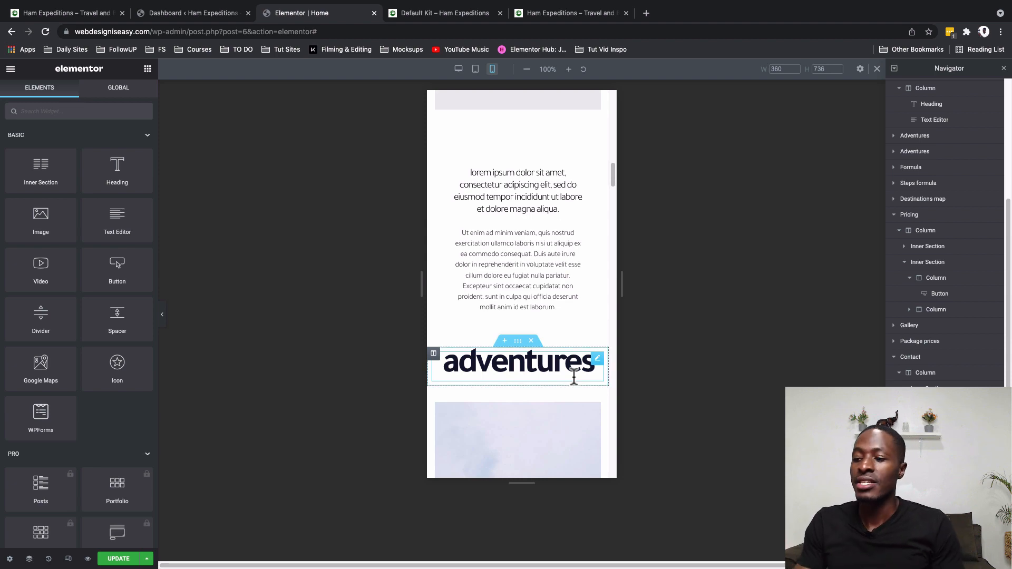
pyautogui.scroll(10, 519, 329)
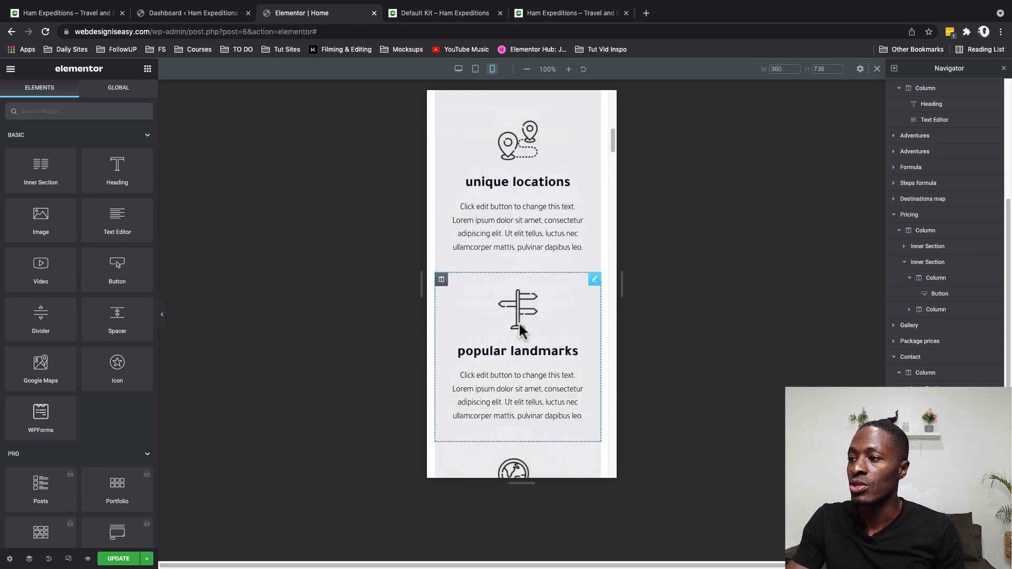
pyautogui.scroll(4, 519, 322)
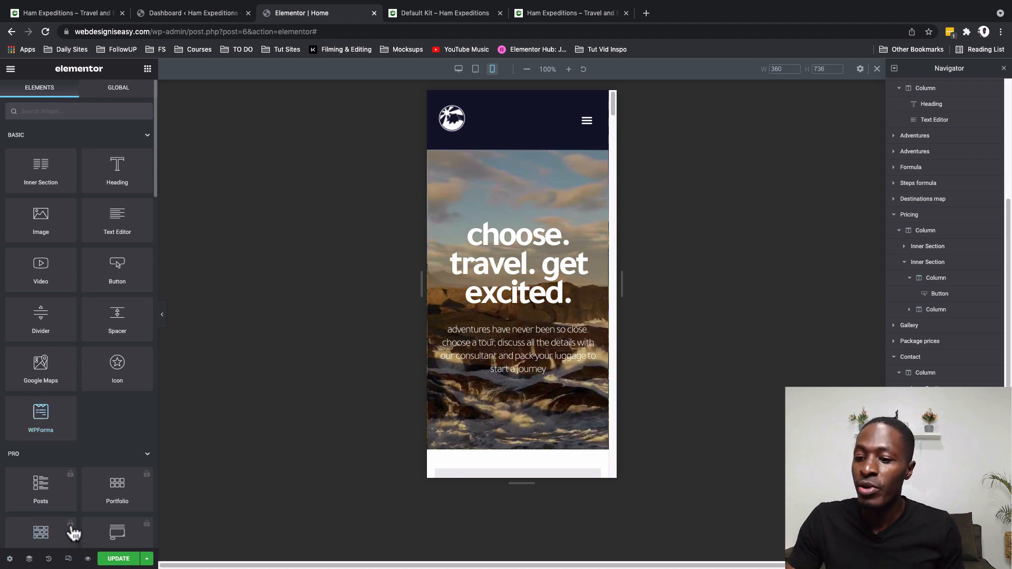
pyautogui.click(117, 560)
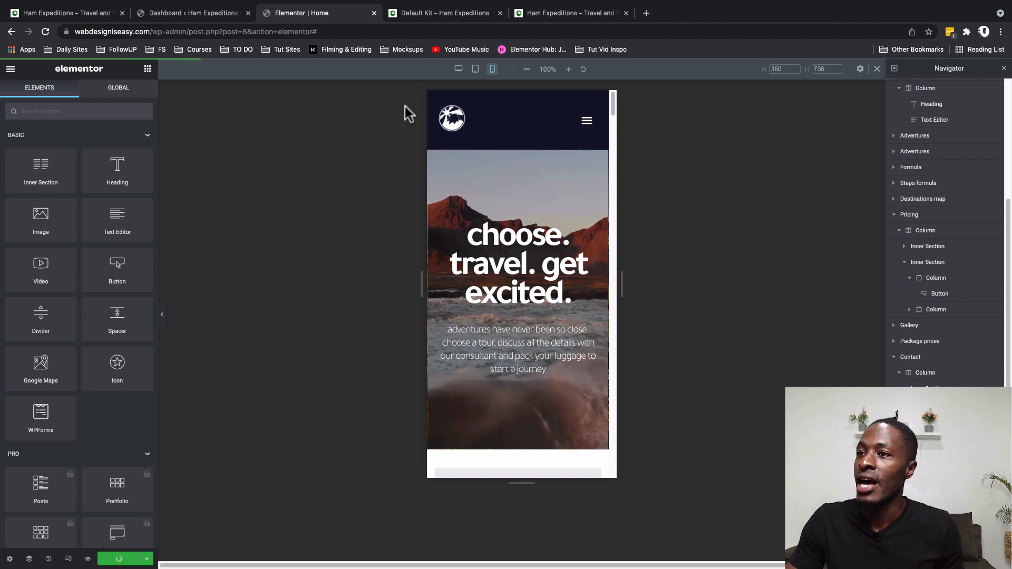
# Step: Switch to the live Ham Expeditions site and reload its home page through the header logo
pyautogui.click(528, 15)
pyautogui.click(412, 14)
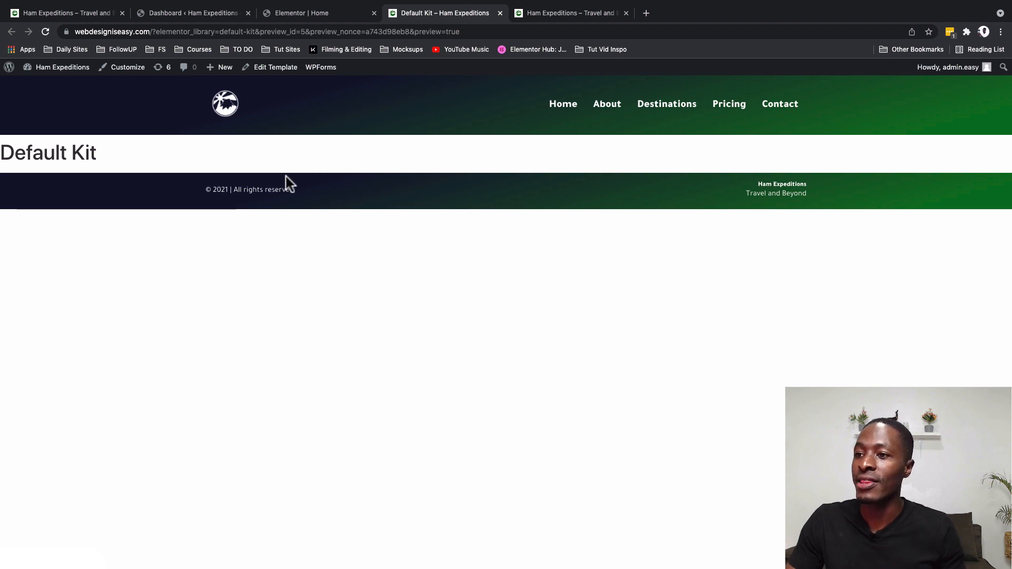
pyautogui.click(545, 15)
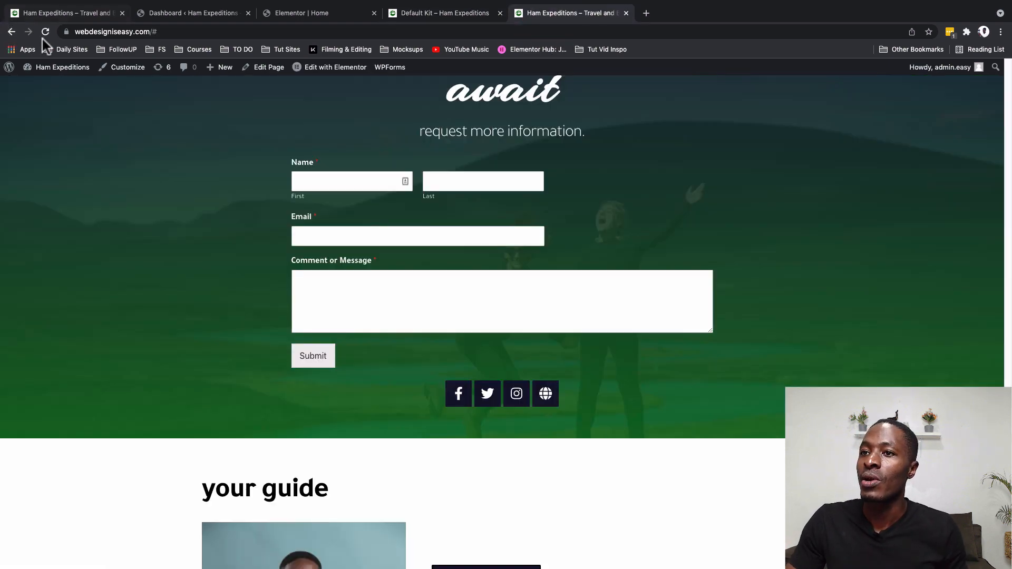
pyautogui.scroll(15, 148, 179)
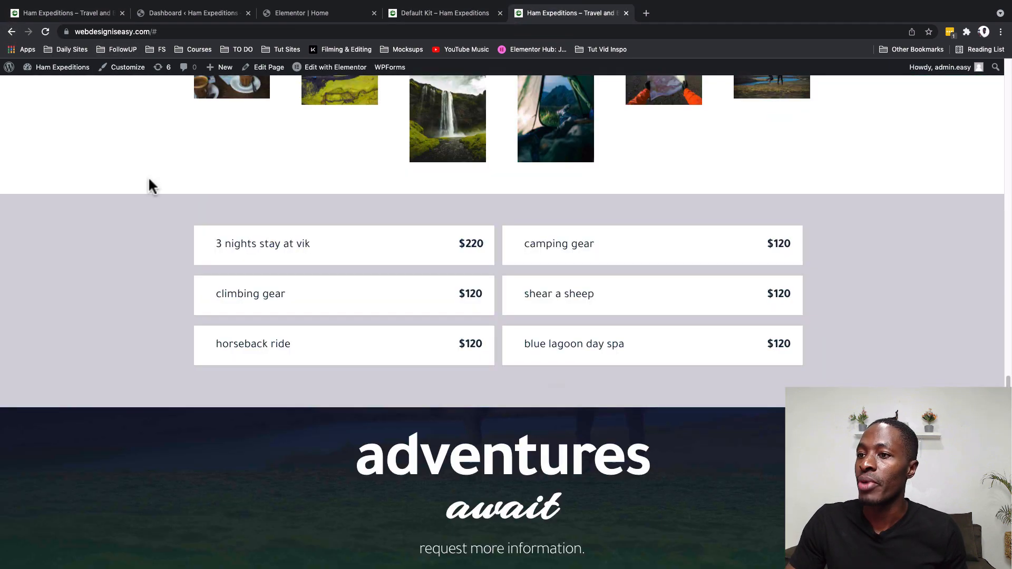
pyautogui.scroll(10, 148, 179)
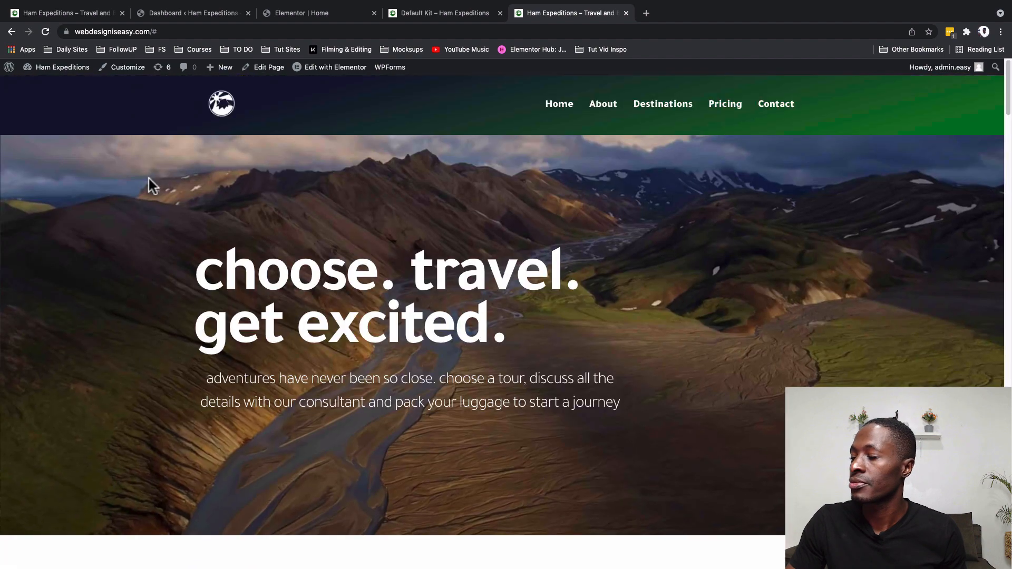
pyautogui.click(228, 109)
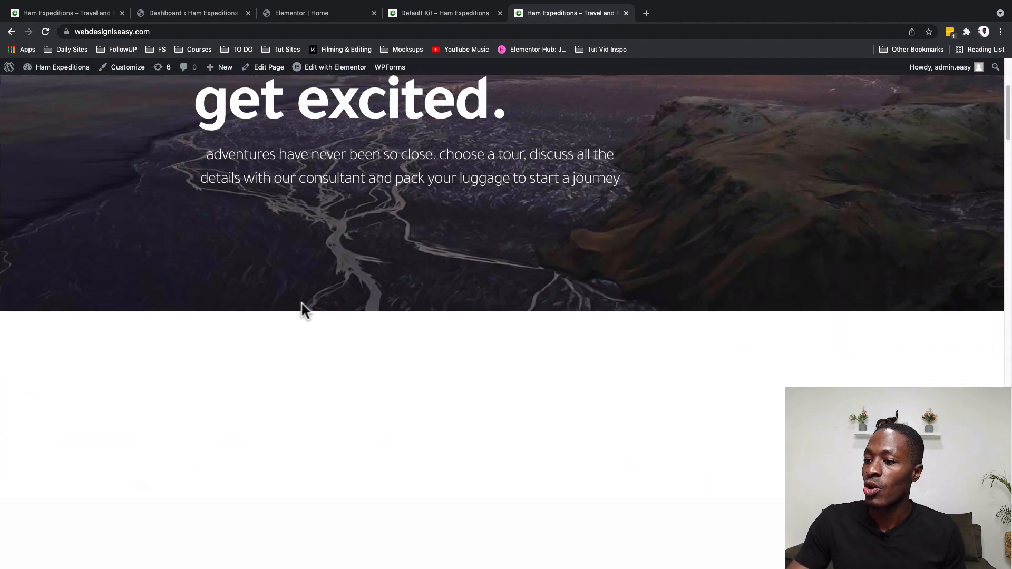
# Step: Examine the live home page from the feature boxes through adventures, three simple steps and destinations to the gullfoss package section
pyautogui.scroll(-3, 305, 310)
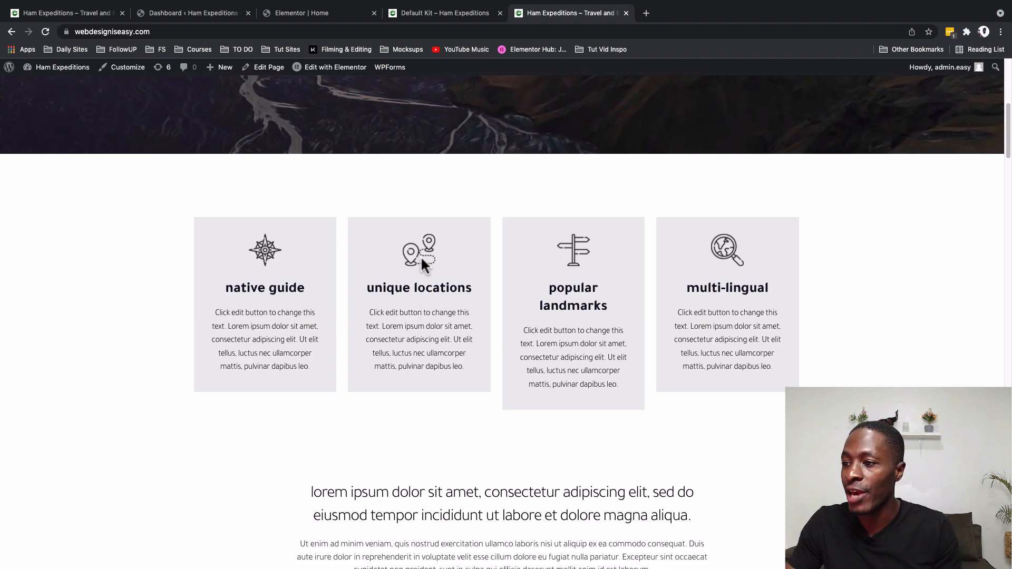
pyautogui.scroll(-4, 499, 315)
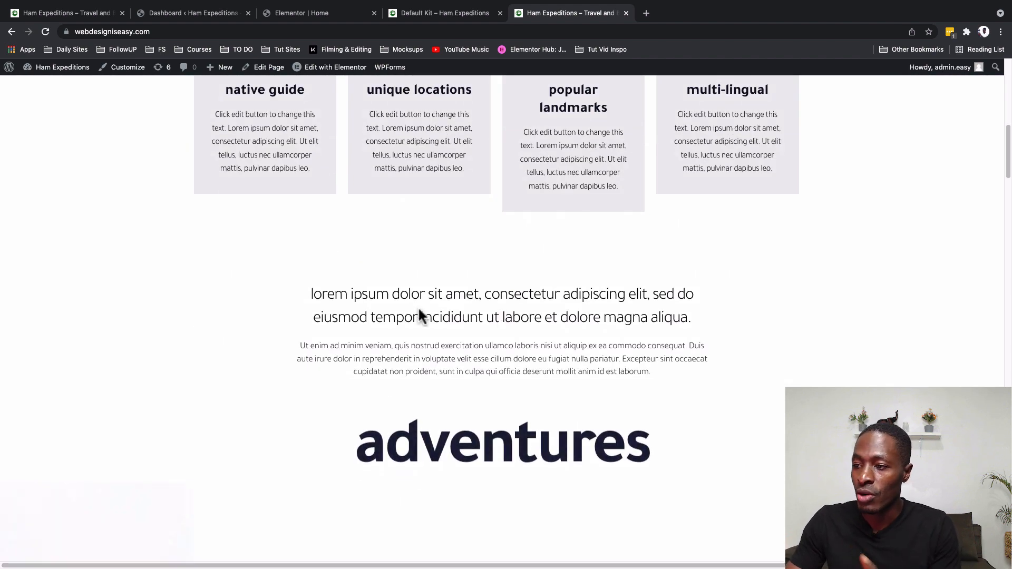
pyautogui.scroll(-4, 461, 325)
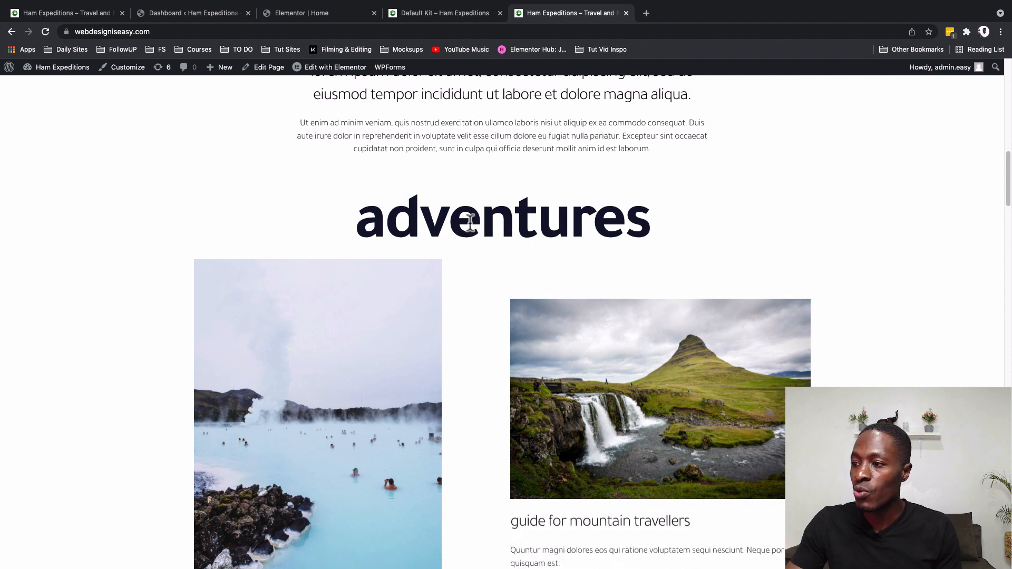
pyautogui.scroll(-15, 470, 220)
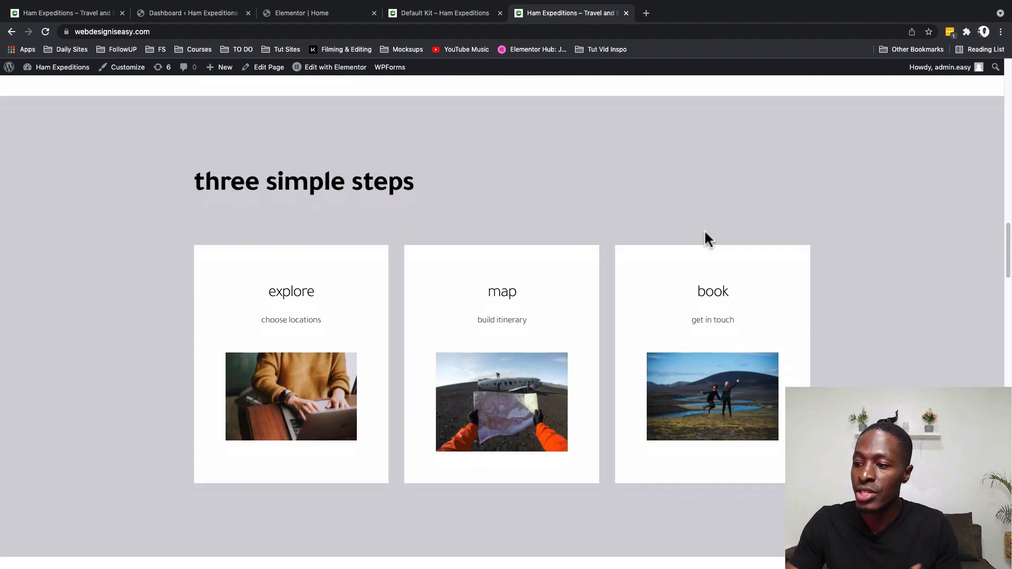
pyautogui.scroll(-6, 705, 232)
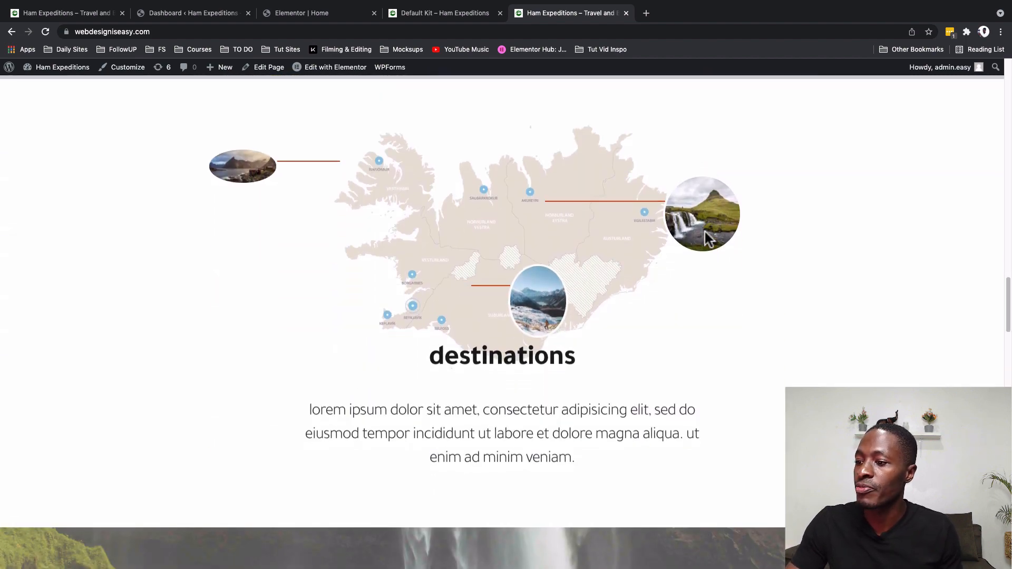
pyautogui.scroll(-7, 705, 232)
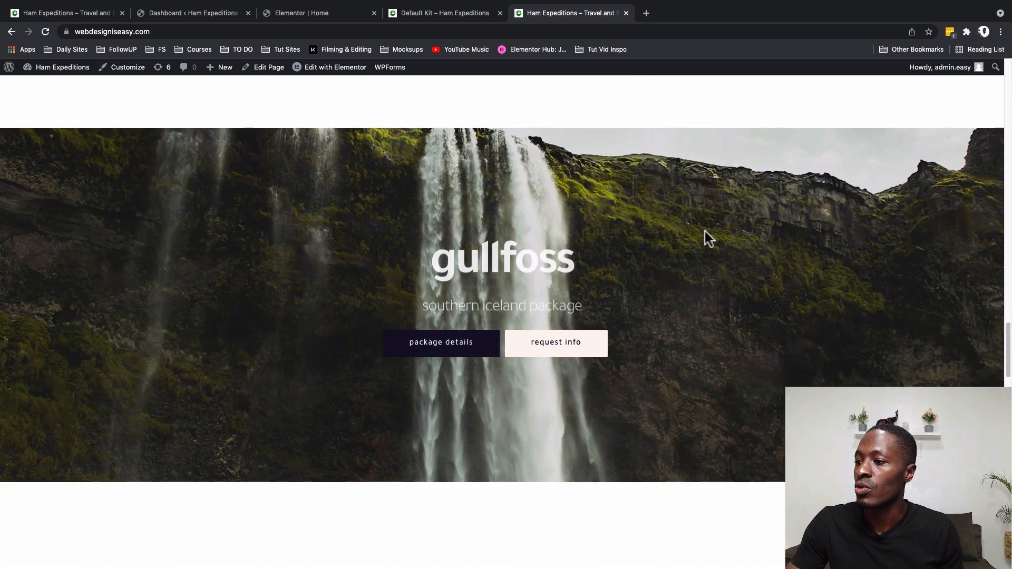
pyautogui.scroll(2, 695, 245)
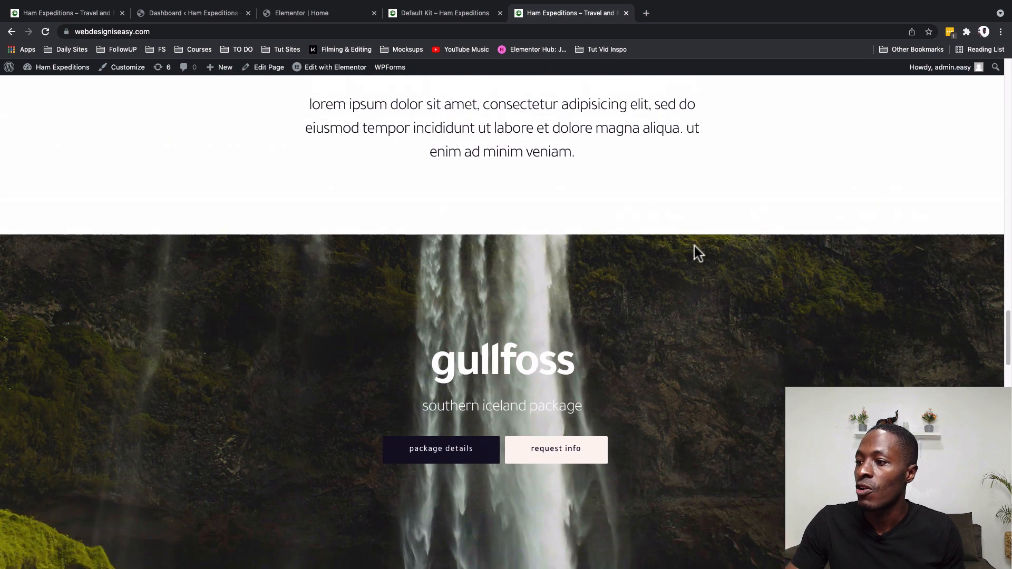
pyautogui.scroll(-4, 694, 242)
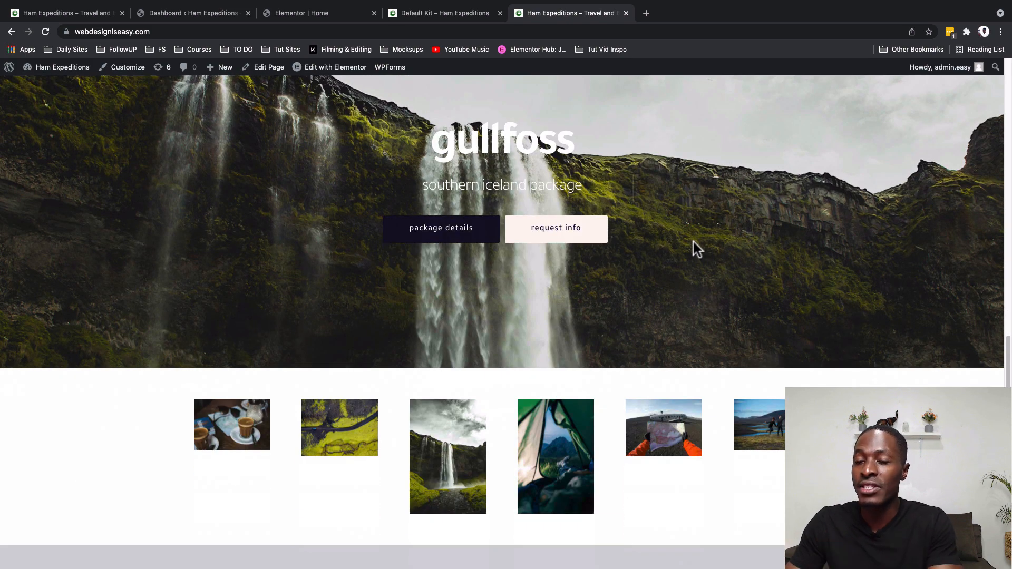
pyautogui.scroll(3, 694, 244)
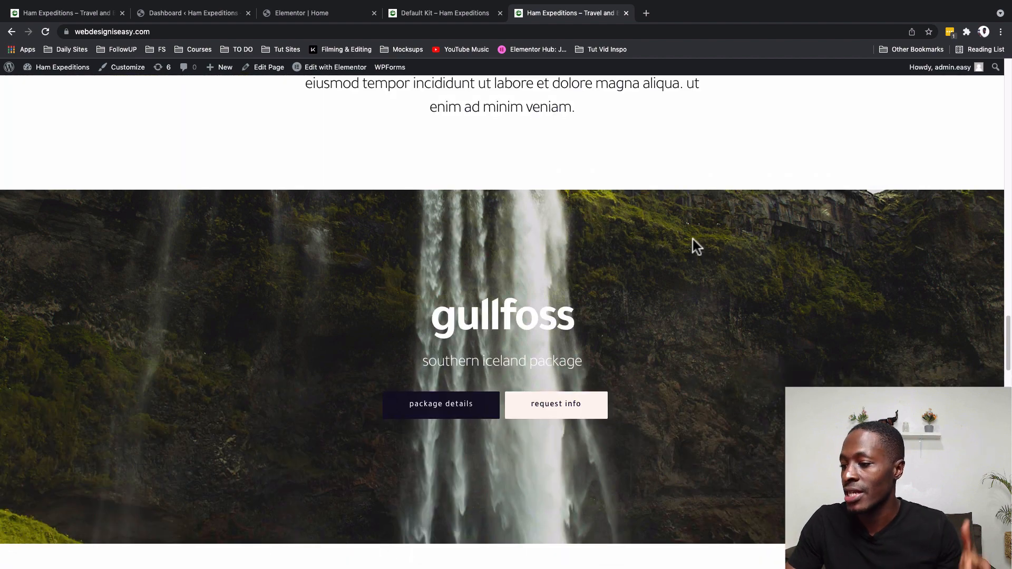
pyautogui.scroll(-6, 693, 239)
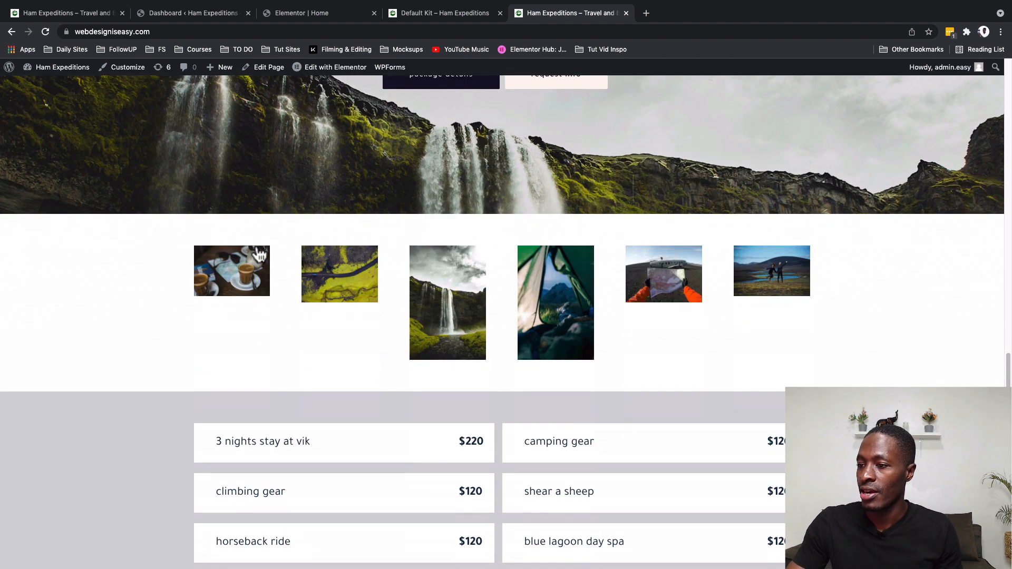
# Step: View the road and tent gallery images enlarged on the live page, closing each one
pyautogui.click(327, 275)
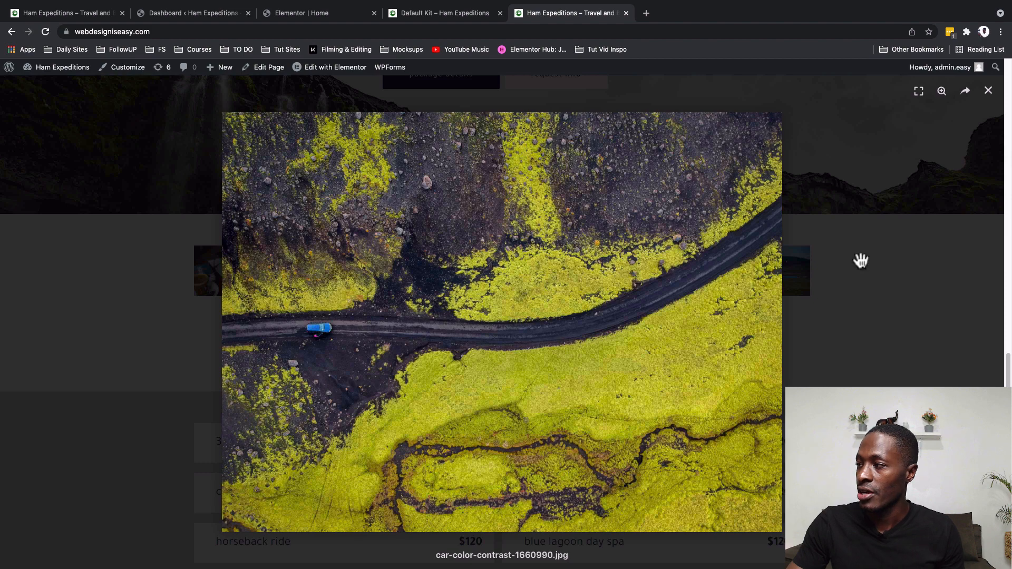
pyautogui.click(989, 93)
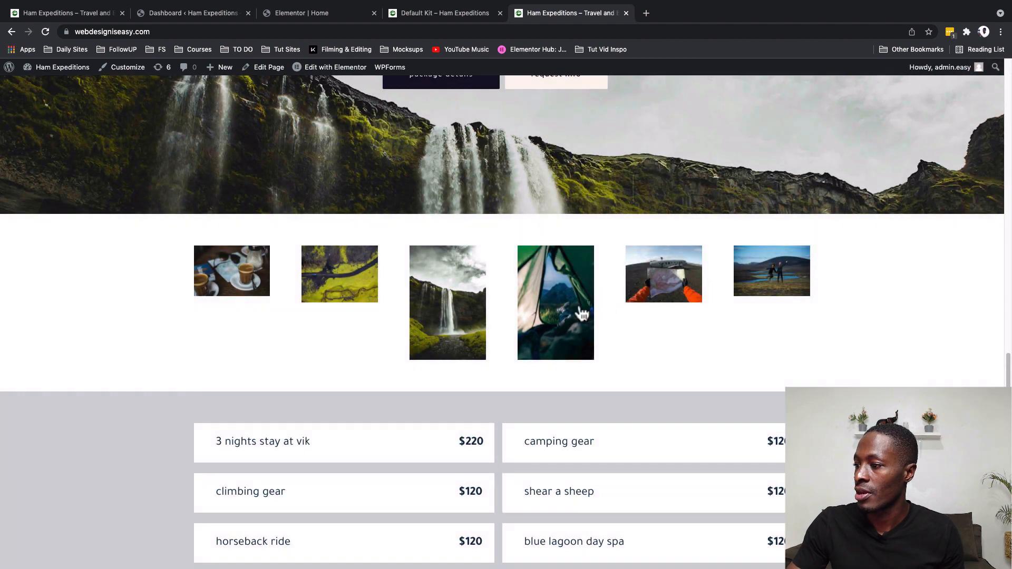
pyautogui.click(731, 259)
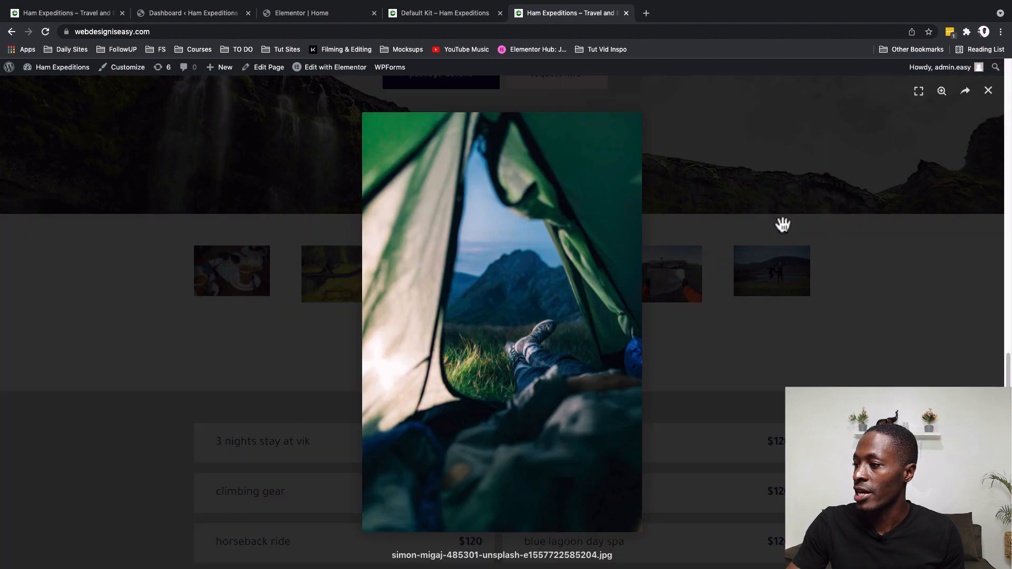
pyautogui.click(989, 92)
# Step: Examine the live page's package prices, contact form, social icons, guide section, map and footer
pyautogui.scroll(-6, 798, 322)
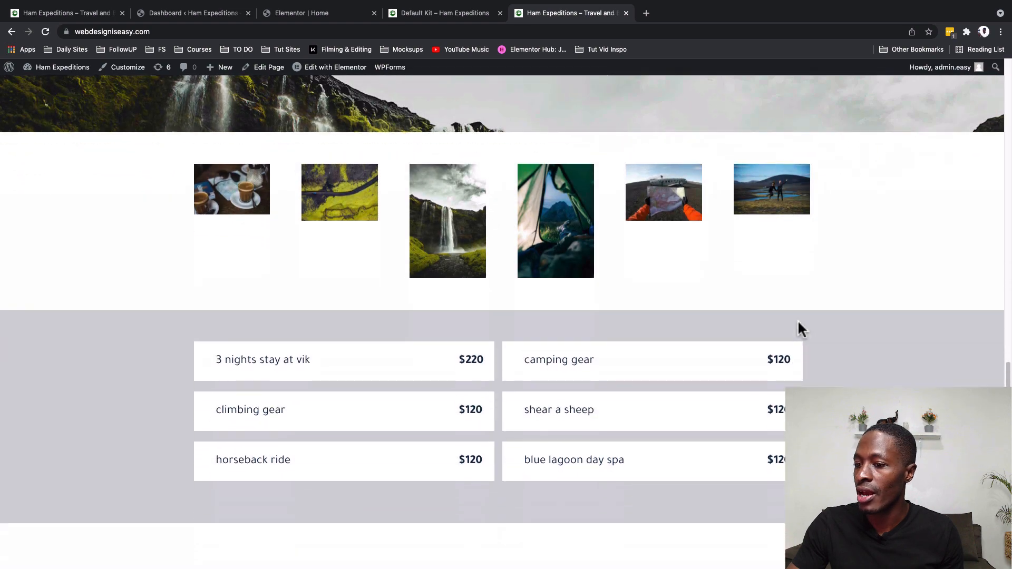
pyautogui.scroll(-4, 800, 330)
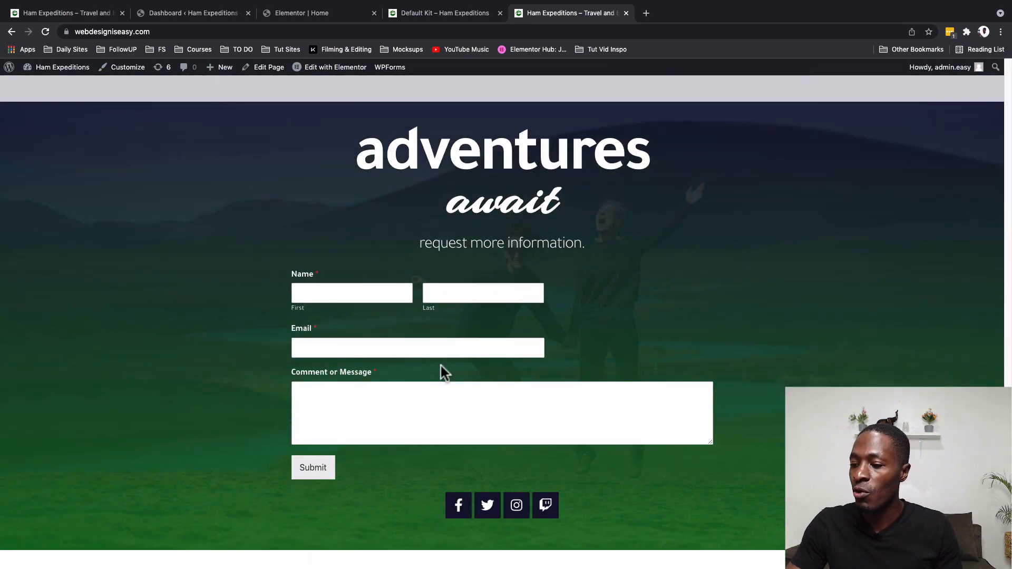
pyautogui.scroll(-2, 529, 439)
pyautogui.scroll(2, 530, 441)
pyautogui.scroll(-5, 530, 441)
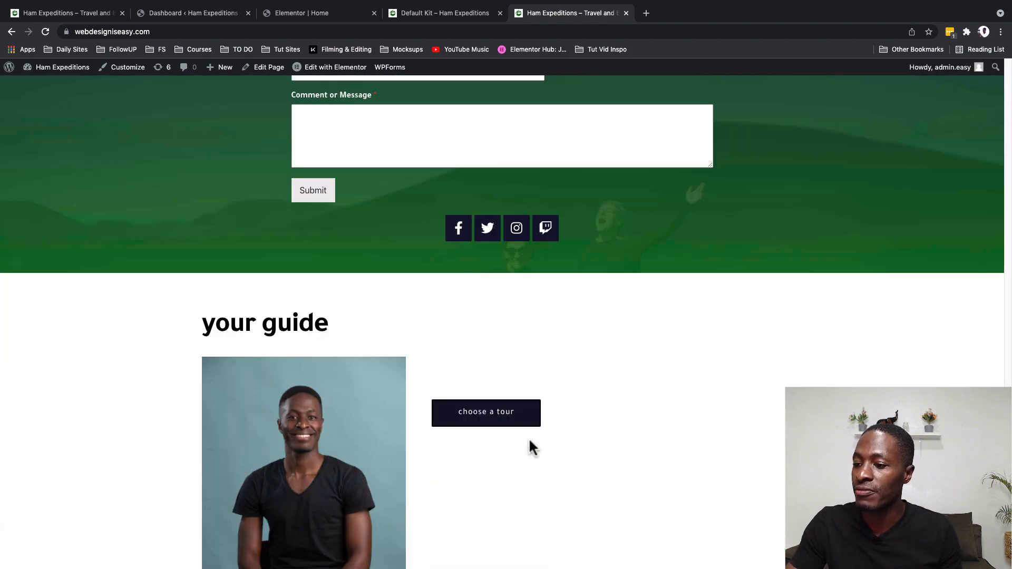
pyautogui.scroll(-3, 529, 446)
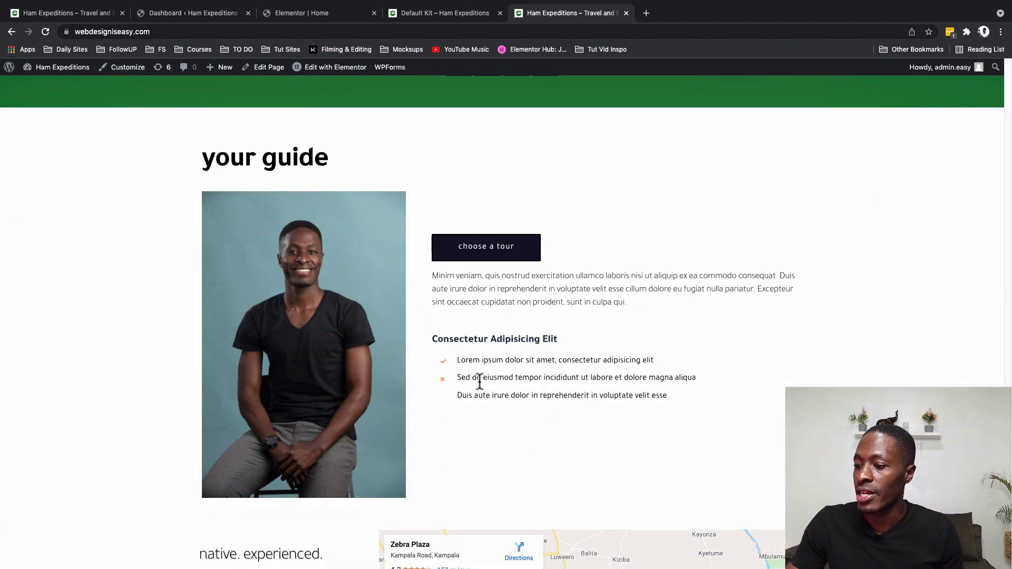
pyautogui.scroll(14, 511, 373)
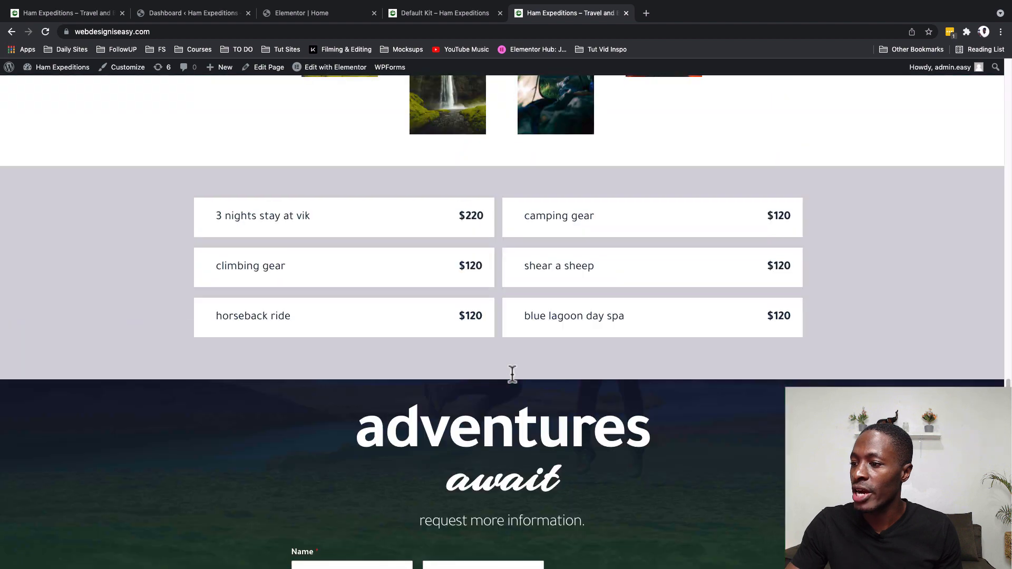
pyautogui.scroll(-16, 511, 372)
pyautogui.scroll(-6, 515, 380)
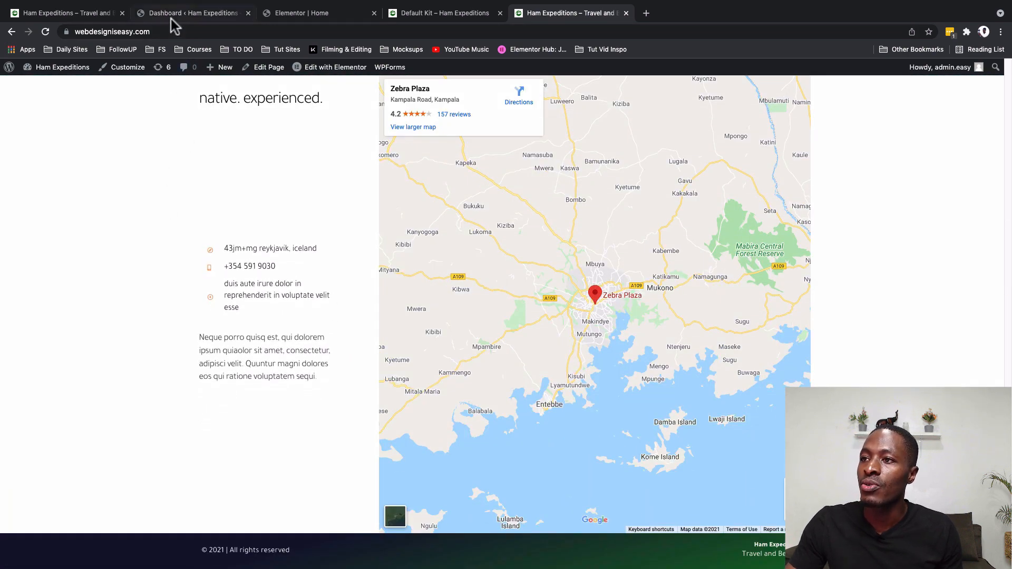
# Step: Switch to the Elementor home page editor in desktop view and open the motion effects of the icon list beside the map
pyautogui.click(277, 18)
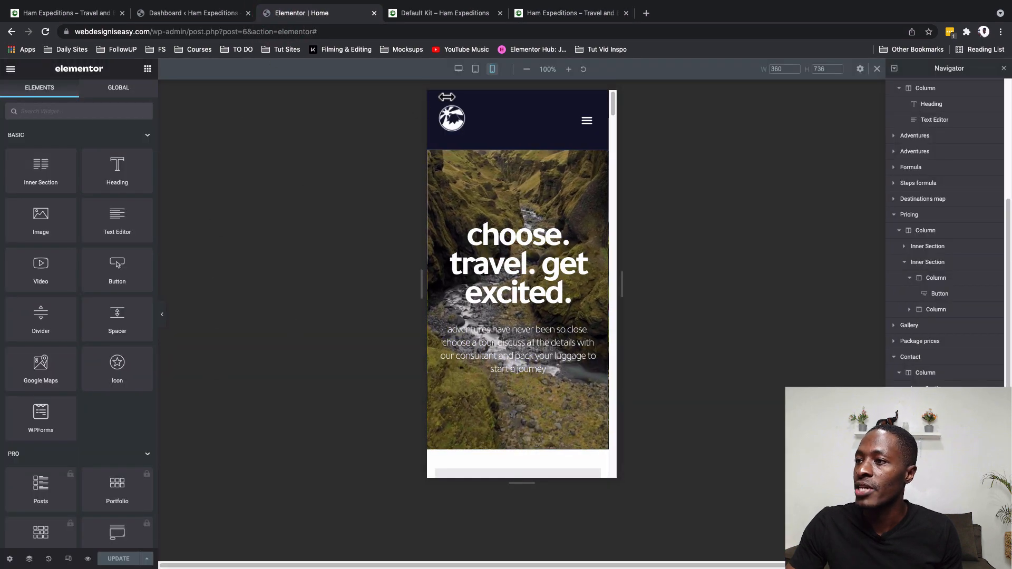
pyautogui.click(459, 71)
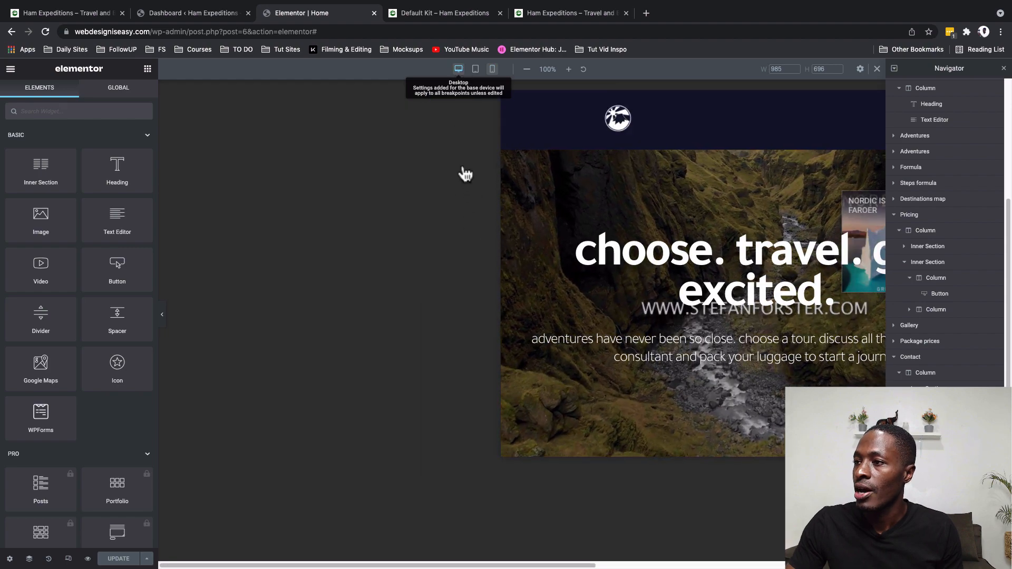
pyautogui.scroll(-20, 520, 353)
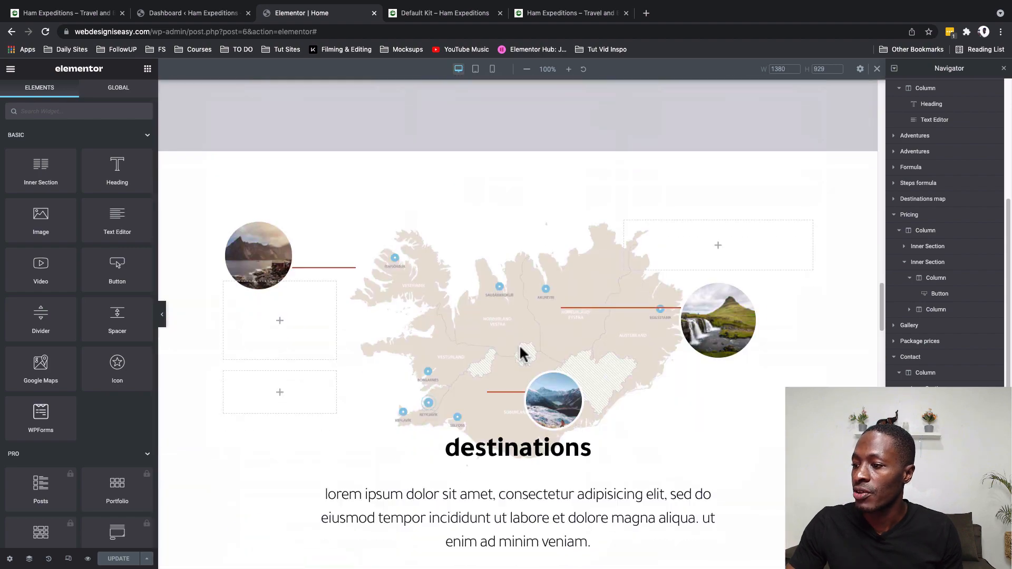
pyautogui.scroll(-15, 520, 352)
pyautogui.scroll(5, 520, 348)
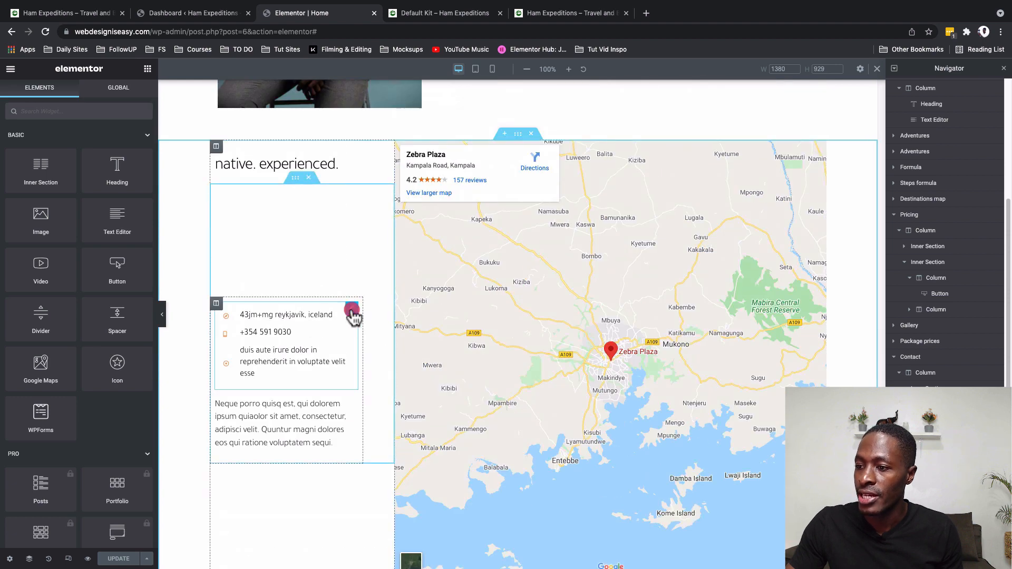
pyautogui.click(352, 311)
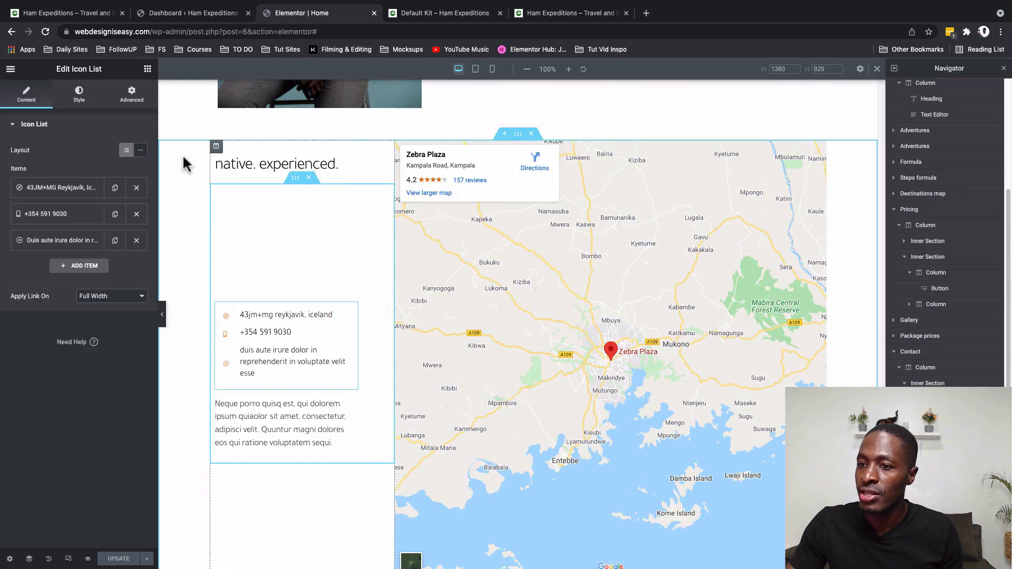
pyautogui.click(141, 105)
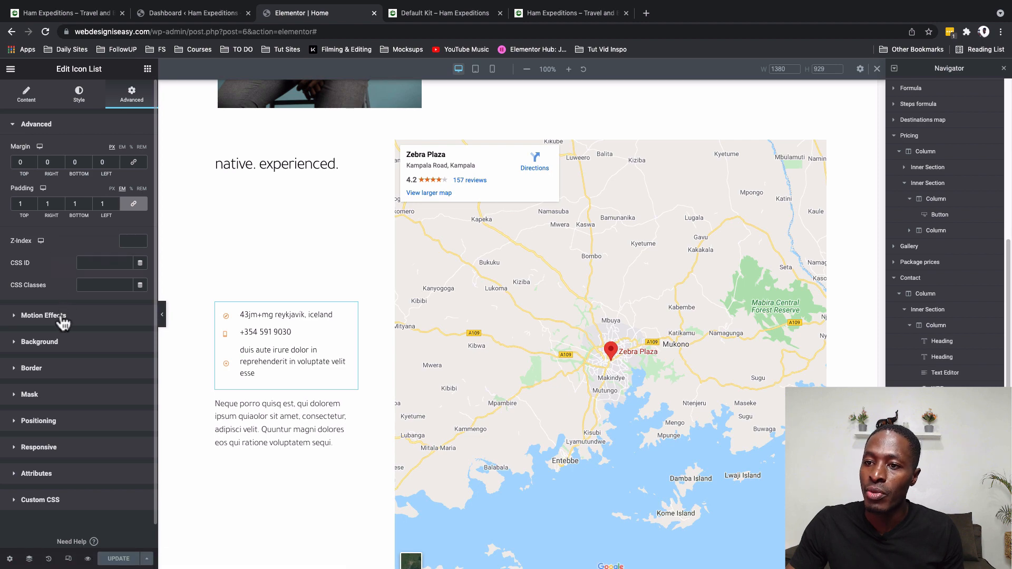
pyautogui.click(43, 315)
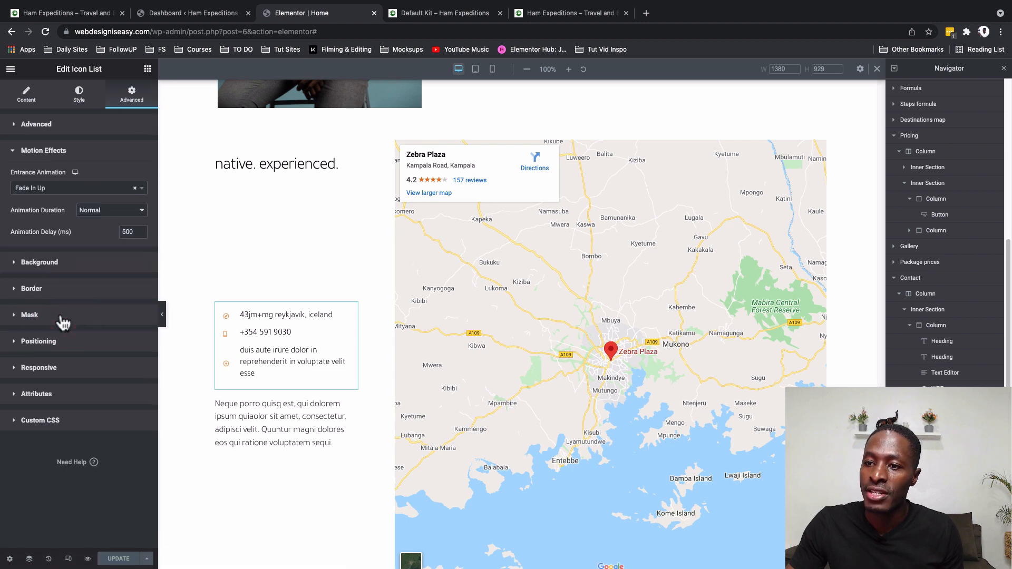
# Step: Try the Fade In Right and Fade In entrance animations on the icon list, returning it to Fade In Up
pyautogui.click(33, 194)
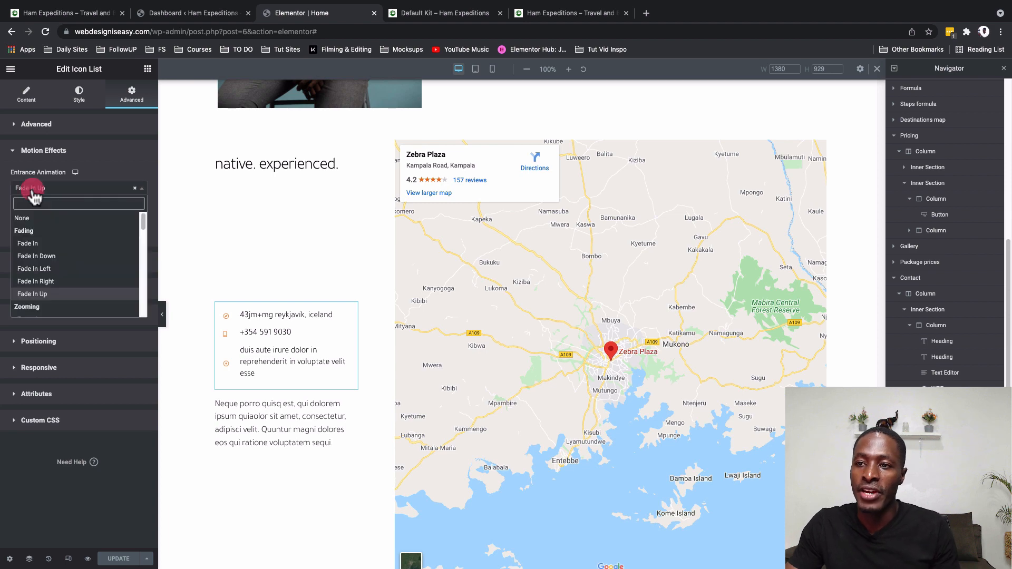
pyautogui.click(36, 281)
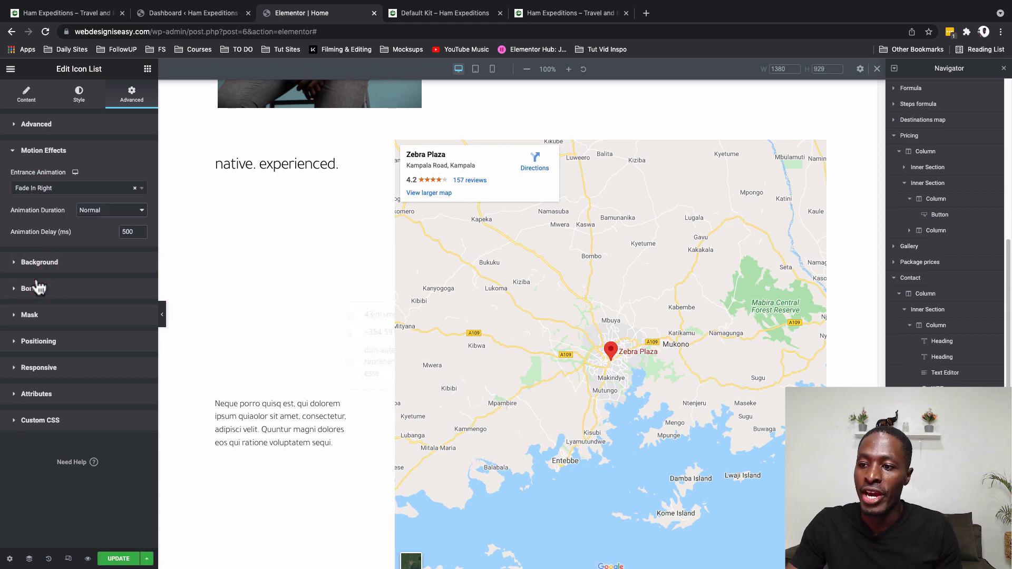
pyautogui.click(47, 193)
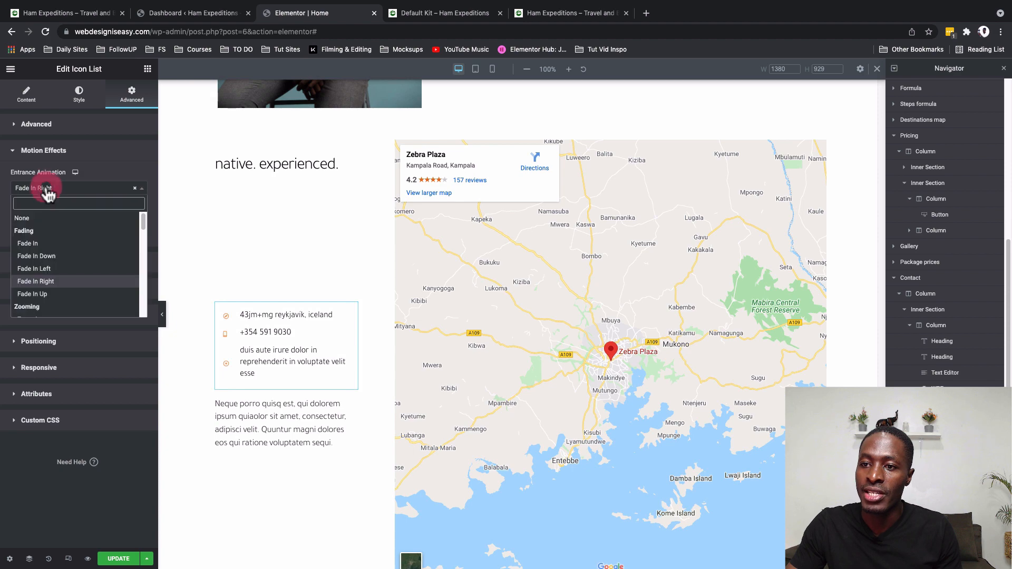
pyautogui.click(42, 246)
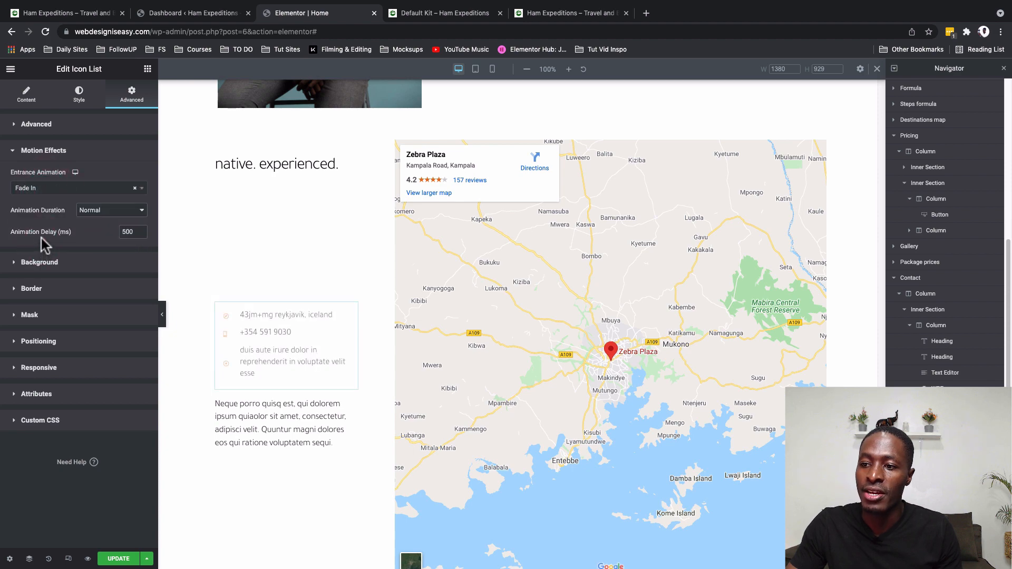
pyautogui.click(41, 192)
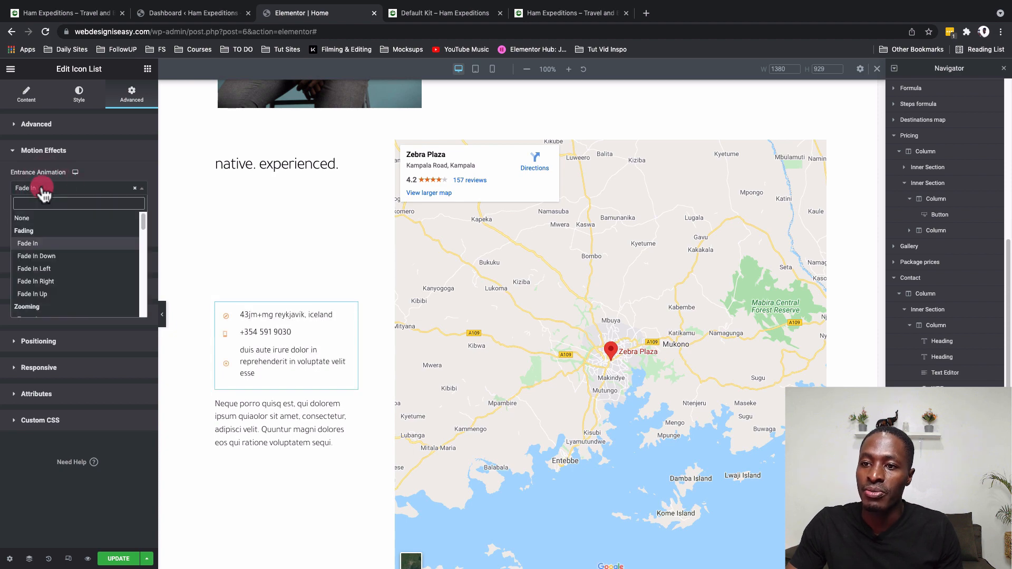
pyautogui.click(43, 297)
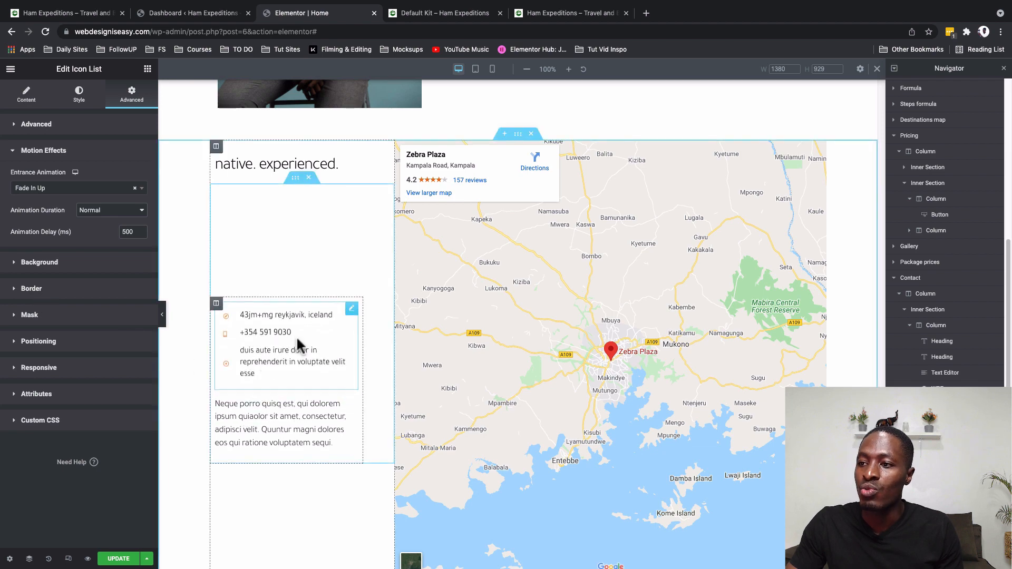
# Step: Review the home page in the editor from the map section back up to the gullfoss package section
pyautogui.scroll(3, 453, 285)
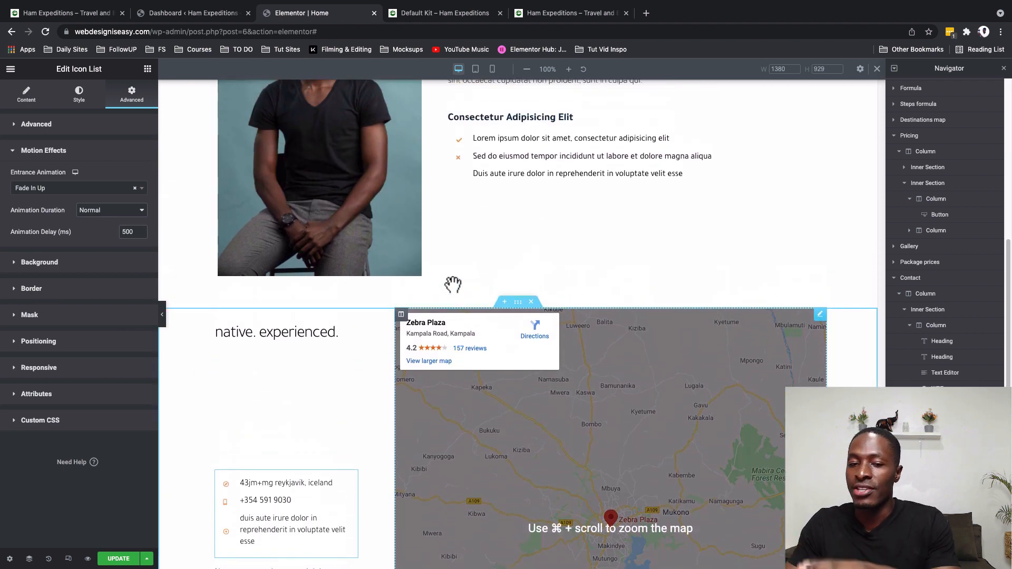
pyautogui.scroll(3, 453, 285)
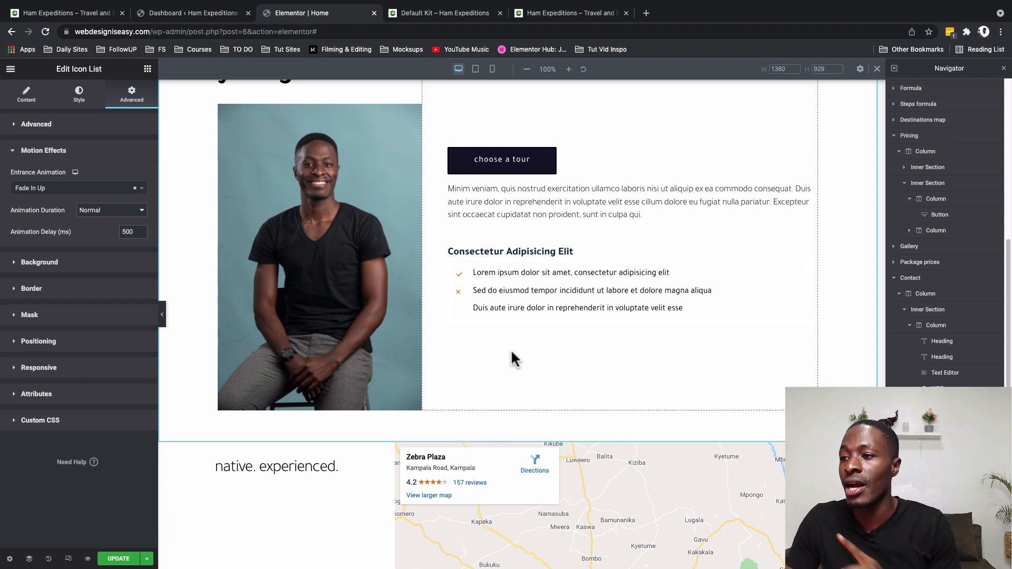
pyautogui.scroll(10, 511, 354)
pyautogui.scroll(15, 506, 354)
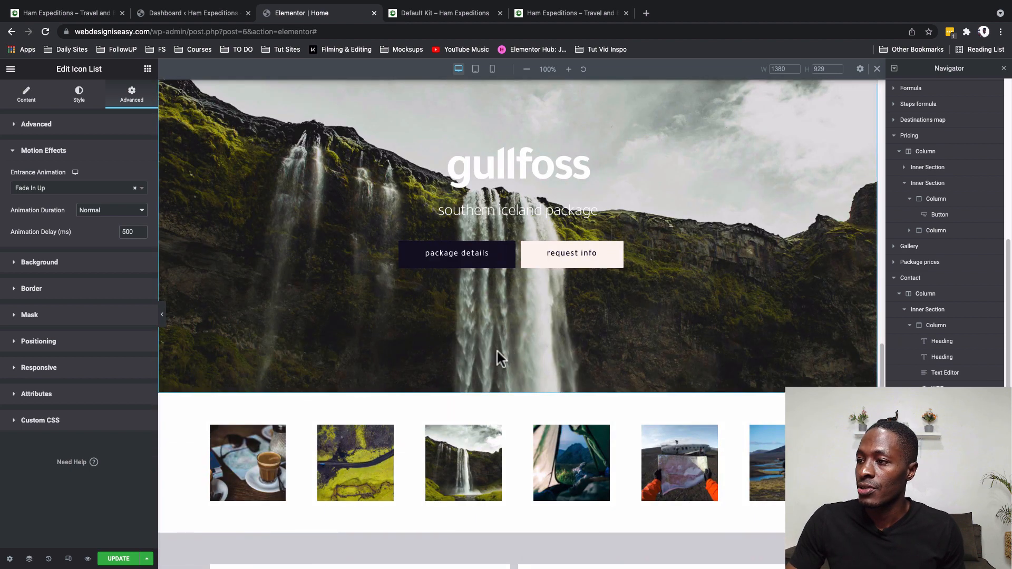